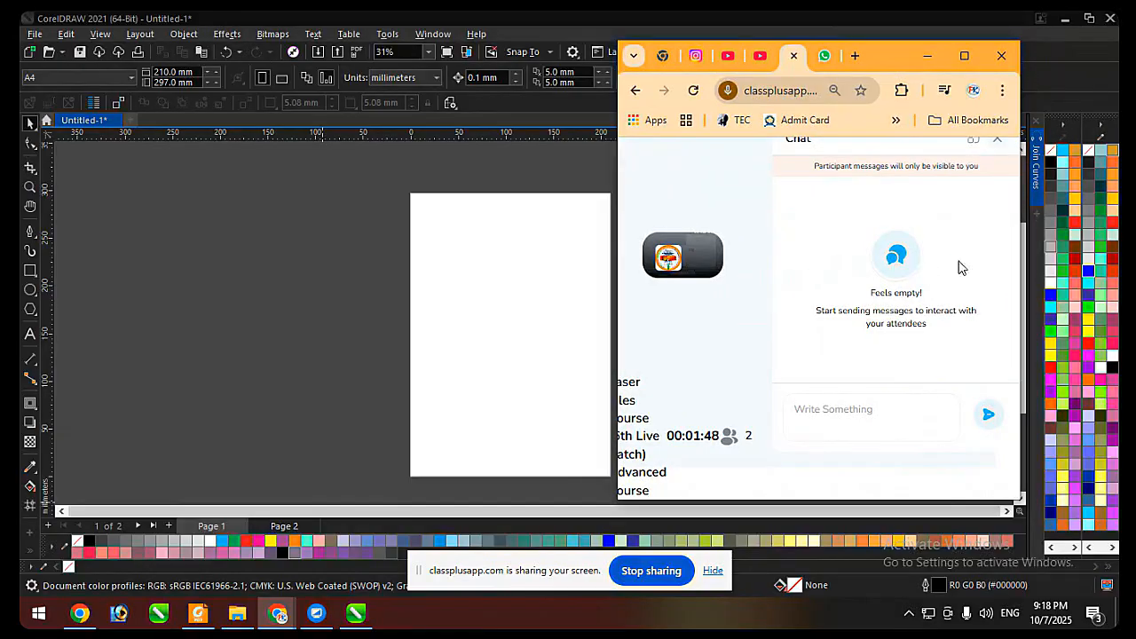
Pop the live session chat out into its own window, zoom it to 67%, narrow the window, and switch back to CorelDRAW.
{"action": "key", "text": "ctrl+plus"}
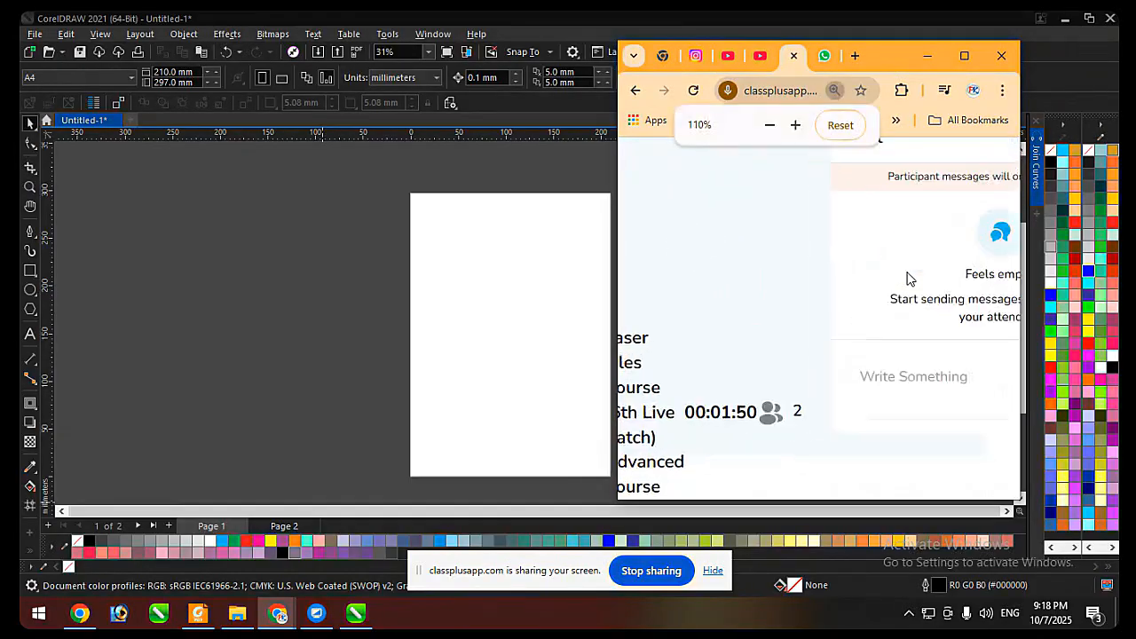
{"action": "key", "text": "ctrl+minus"}
{"action": "key", "text": "ctrl+minus"}
{"action": "key", "text": "ctrl+minus"}
{"action": "key", "text": "ctrl+minus"}
{"action": "key", "text": "ctrl+minus"}
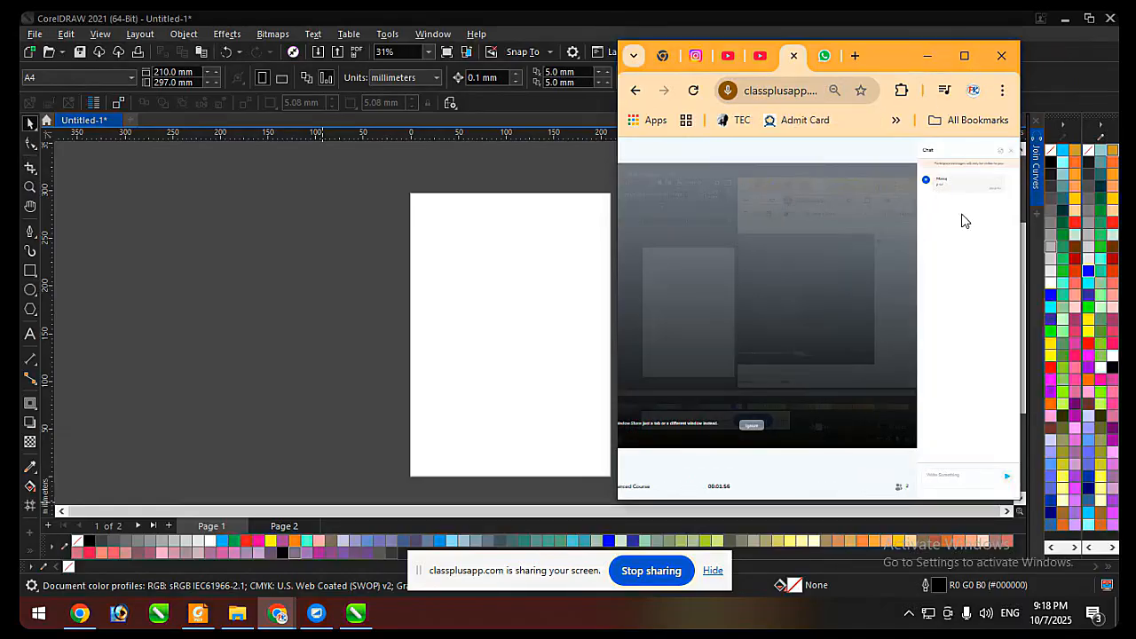
{"action": "left_click", "coordinate": [1003, 158]}
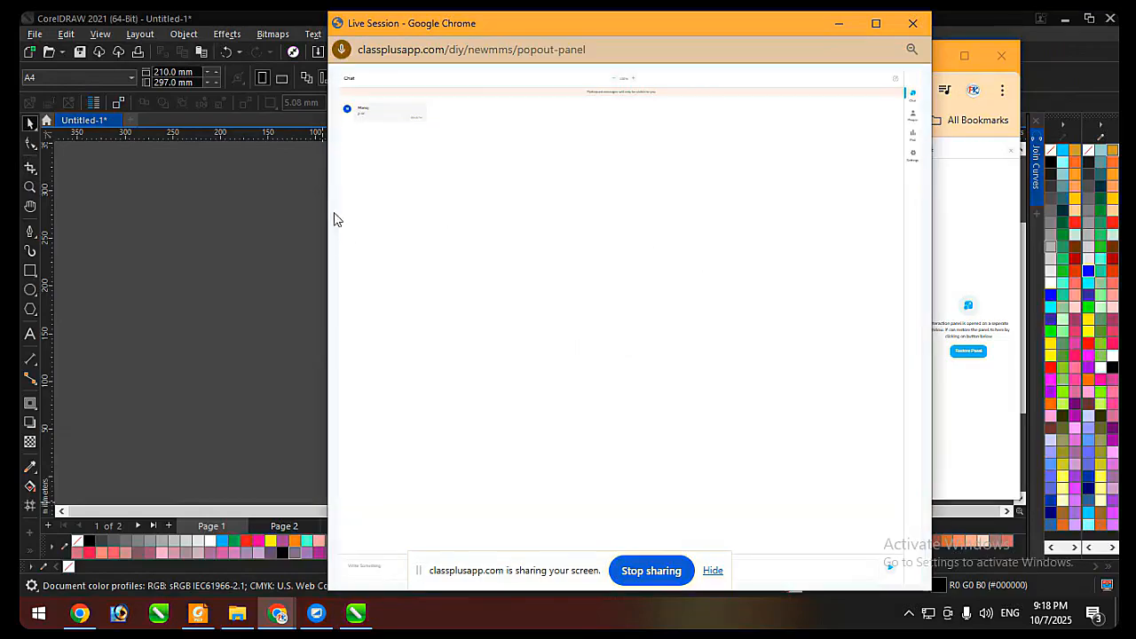
{"action": "scroll", "coordinate": [453, 209], "scroll_direction": "up", "scroll_amount": 2}
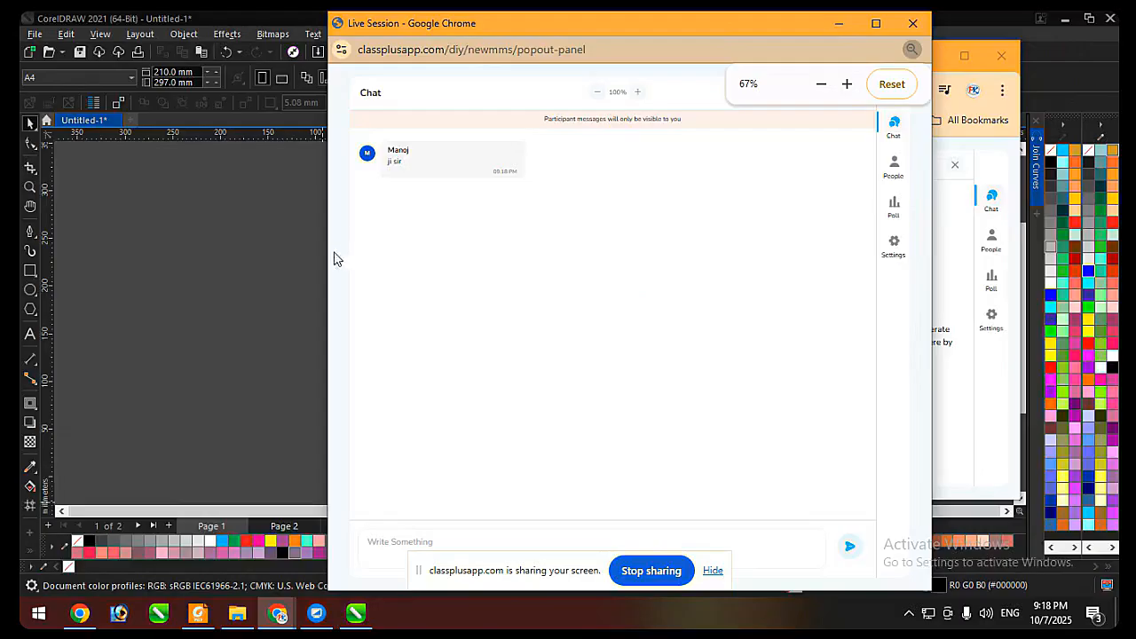
{"action": "left_click_drag", "start_coordinate": [327, 245], "coordinate": [690, 263]}
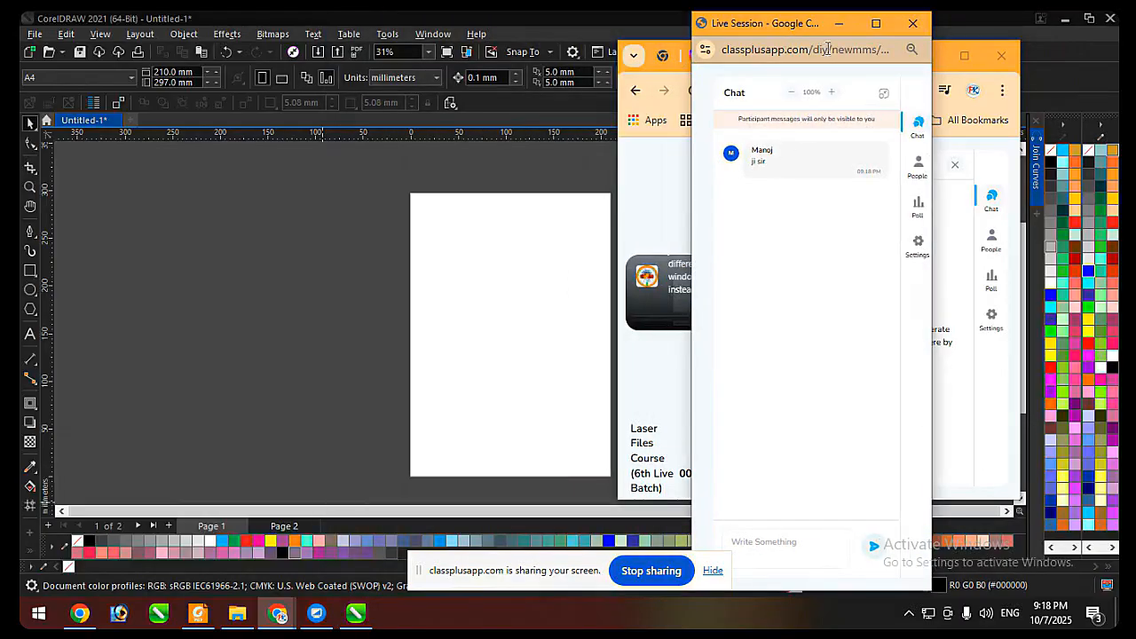
{"action": "left_click", "coordinate": [346, 187]}
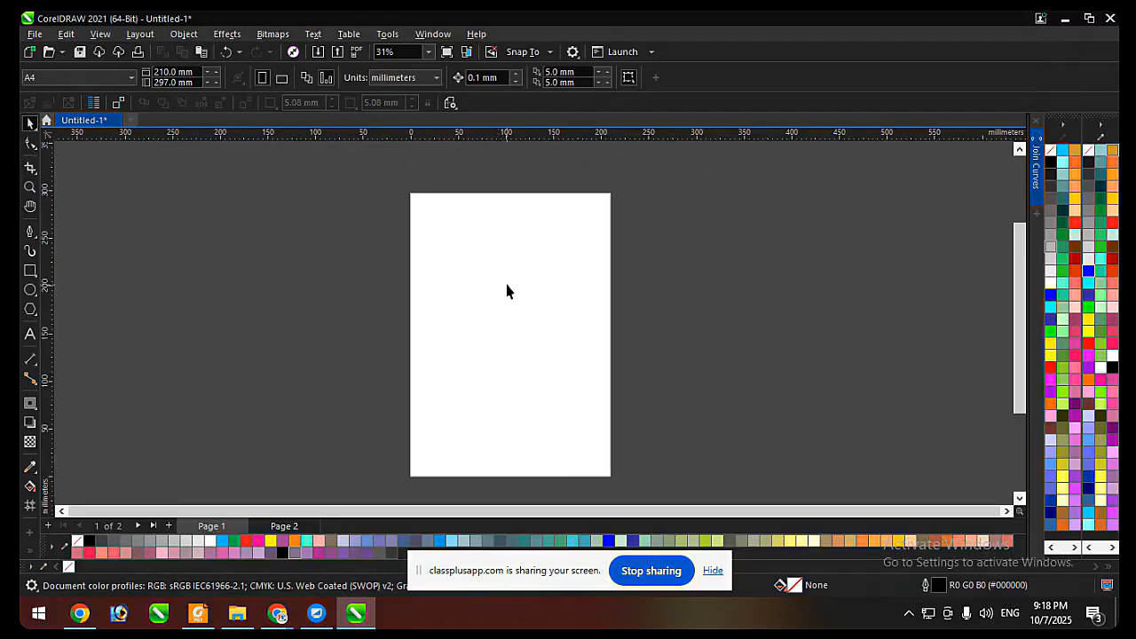
Draw a two-segment wavy curve about 77 × 34 mm on Page 1 with the Pen tool, and delete it.
{"action": "scroll", "coordinate": [487, 230], "scroll_direction": "up", "scroll_amount": 2}
{"action": "scroll", "coordinate": [345, 305], "scroll_direction": "down", "scroll_amount": 1}
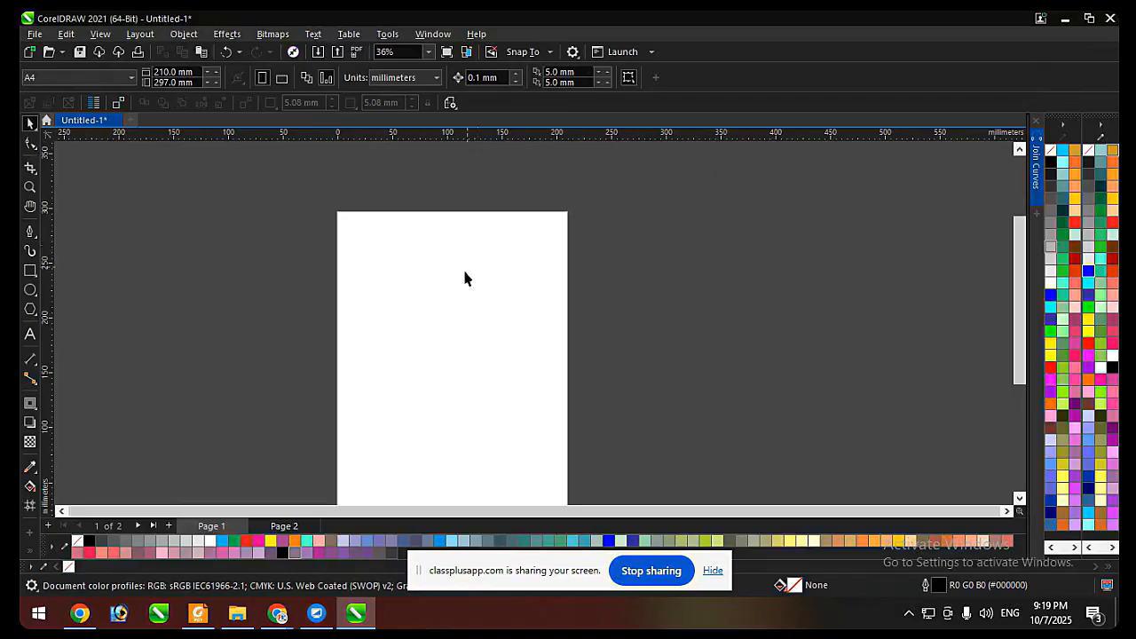
{"action": "scroll", "coordinate": [464, 274], "scroll_direction": "up", "scroll_amount": 1}
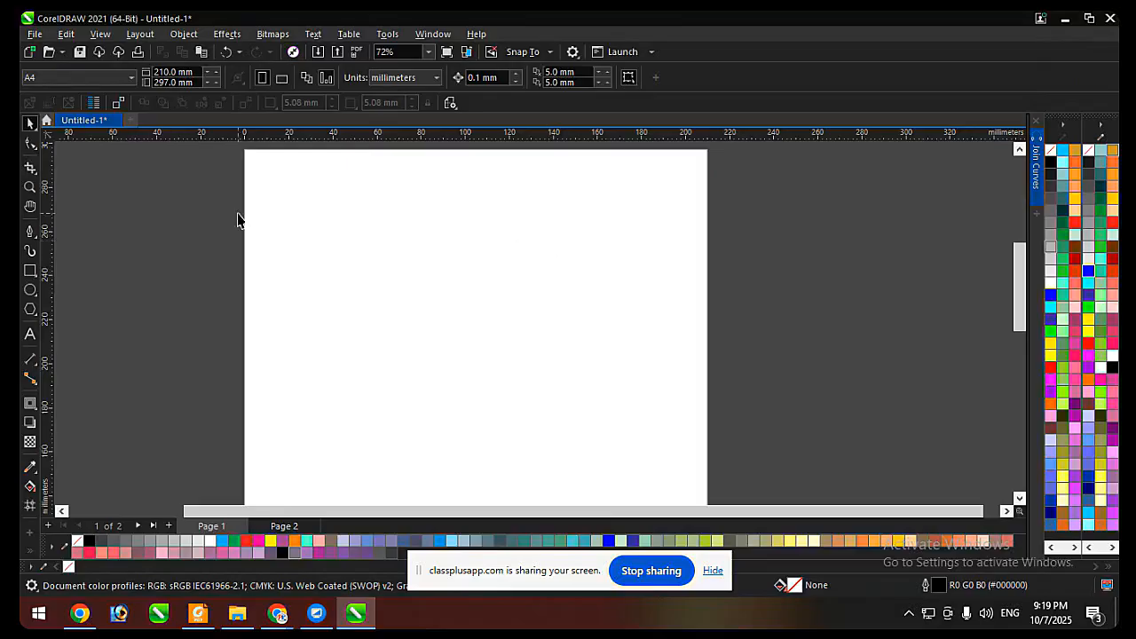
{"action": "left_click", "coordinate": [26, 233]}
{"action": "scroll", "coordinate": [309, 233], "scroll_direction": "up", "scroll_amount": 1}
{"action": "left_click", "coordinate": [297, 309]}
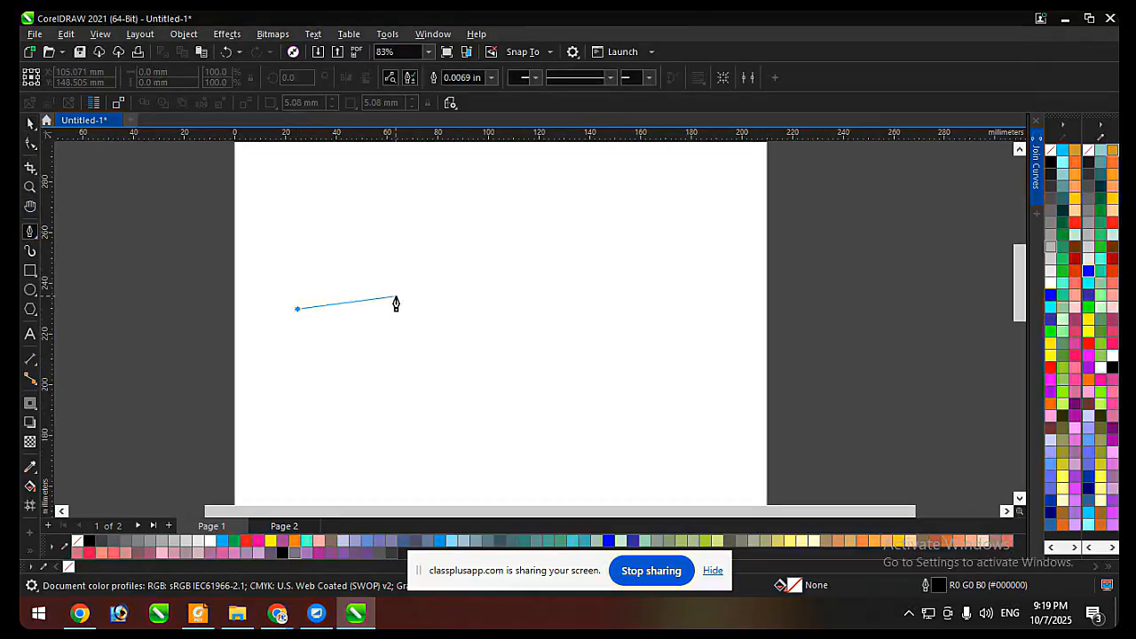
{"action": "left_click_drag", "start_coordinate": [398, 298], "coordinate": [446, 337]}
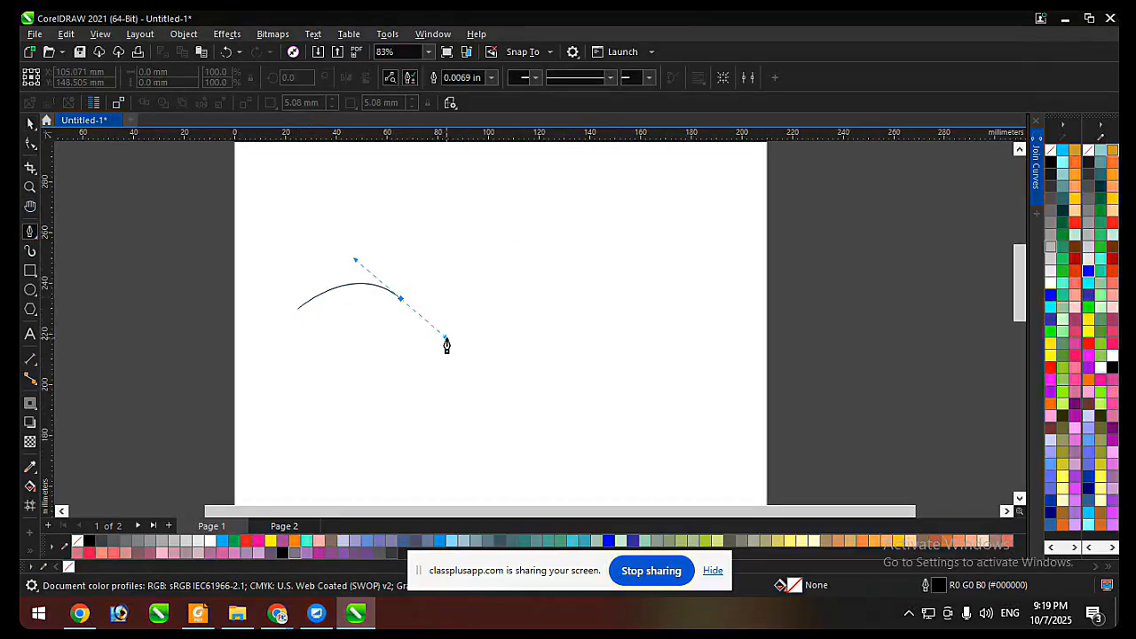
{"action": "double_click", "coordinate": [494, 224]}
{"action": "key", "text": "space"}
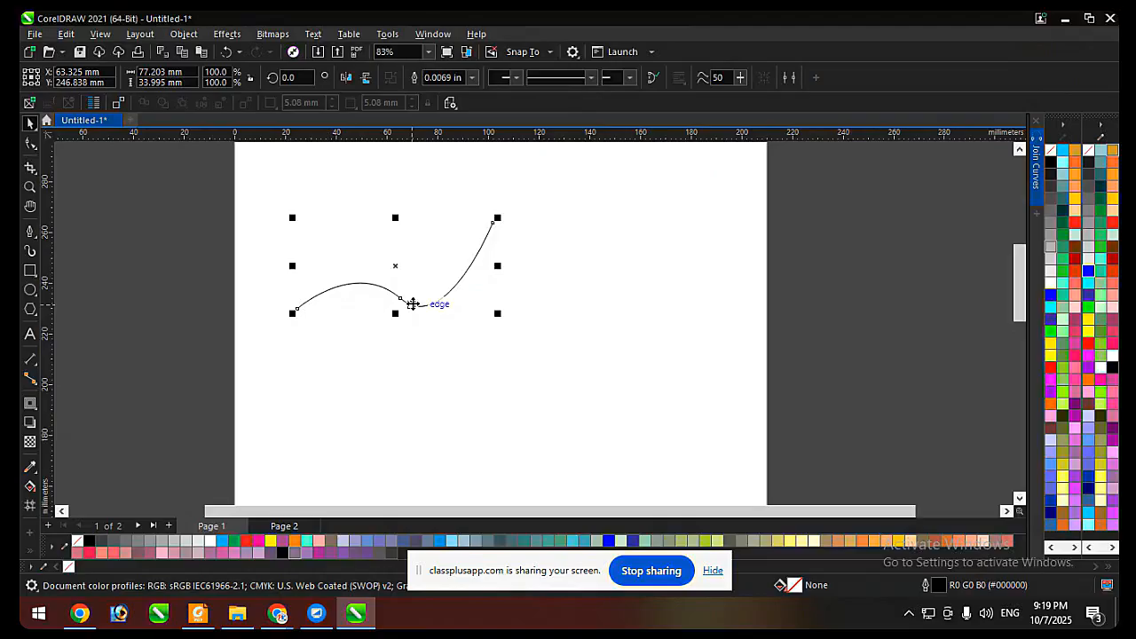
{"action": "key", "text": "Delete"}
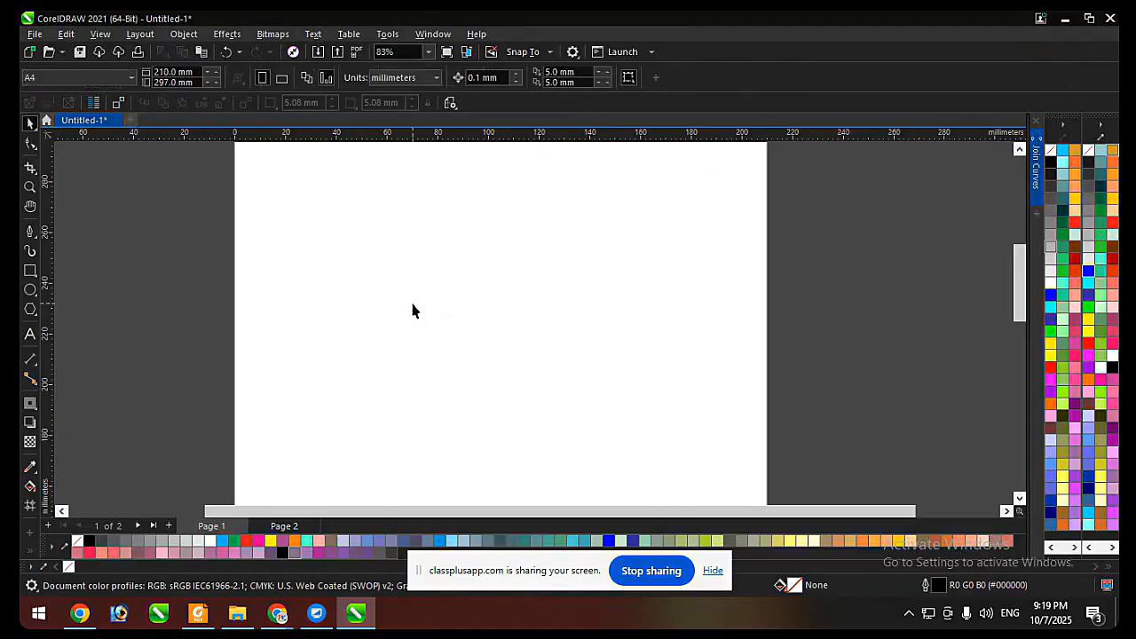
Go to Page 2 and examine the necklace sketch, the earring photo, the gold peacock photo and the black yantra image.
{"action": "scroll", "coordinate": [393, 435], "scroll_direction": "down", "scroll_amount": 3}
{"action": "key", "text": "Page_Down"}
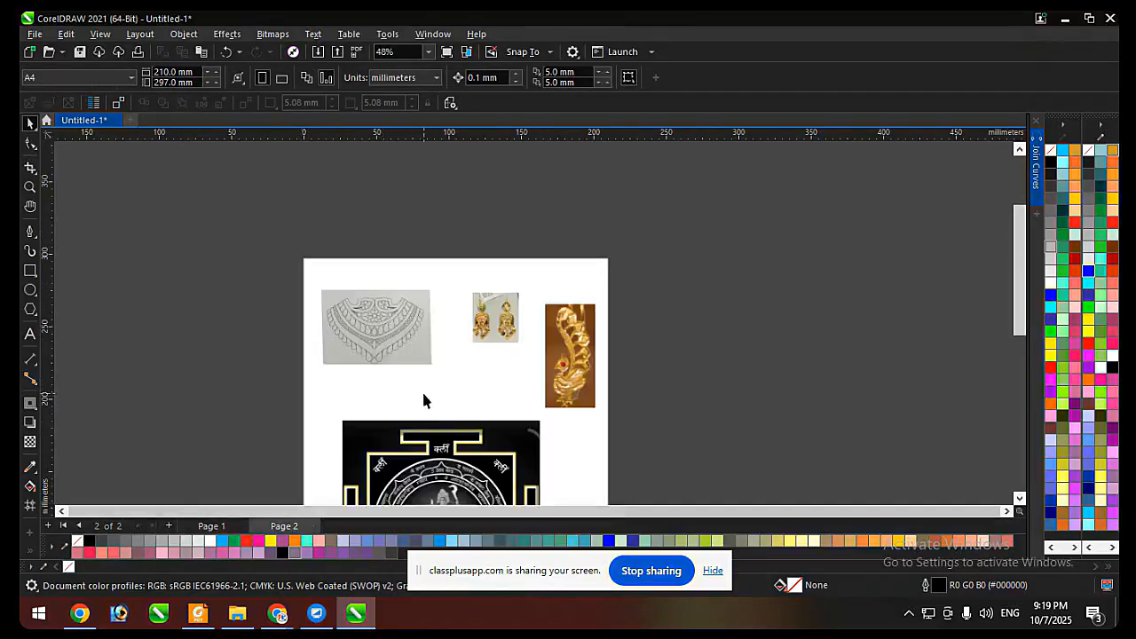
{"action": "scroll", "coordinate": [472, 359], "scroll_direction": "down", "scroll_amount": 3}
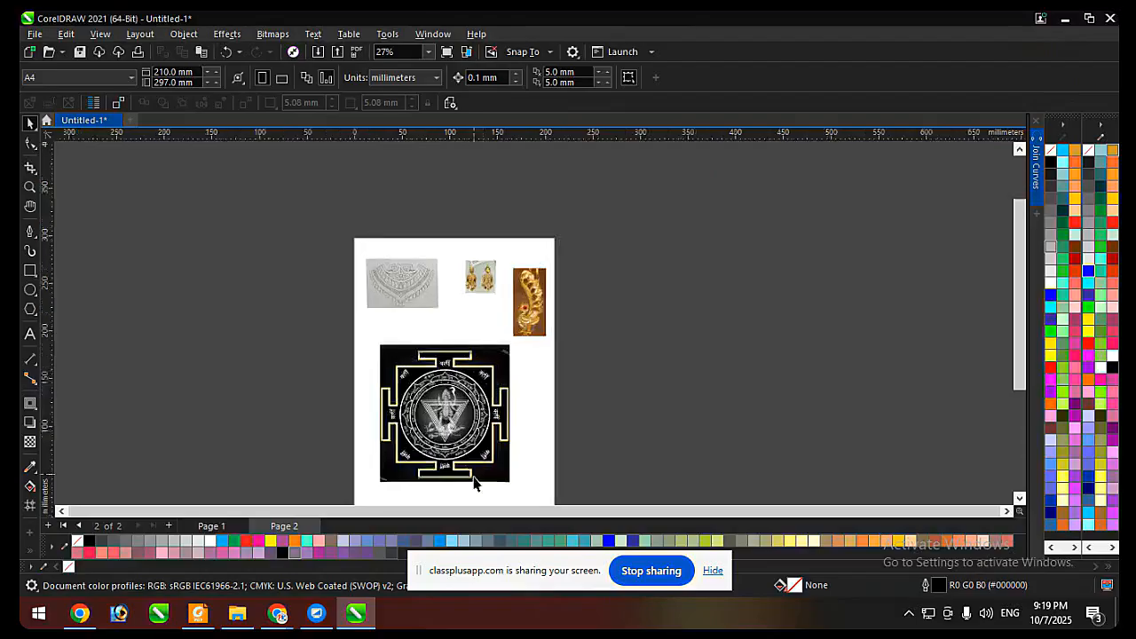
{"action": "scroll", "coordinate": [473, 479], "scroll_direction": "up", "scroll_amount": 5}
{"action": "scroll", "coordinate": [474, 288], "scroll_direction": "down", "scroll_amount": 5}
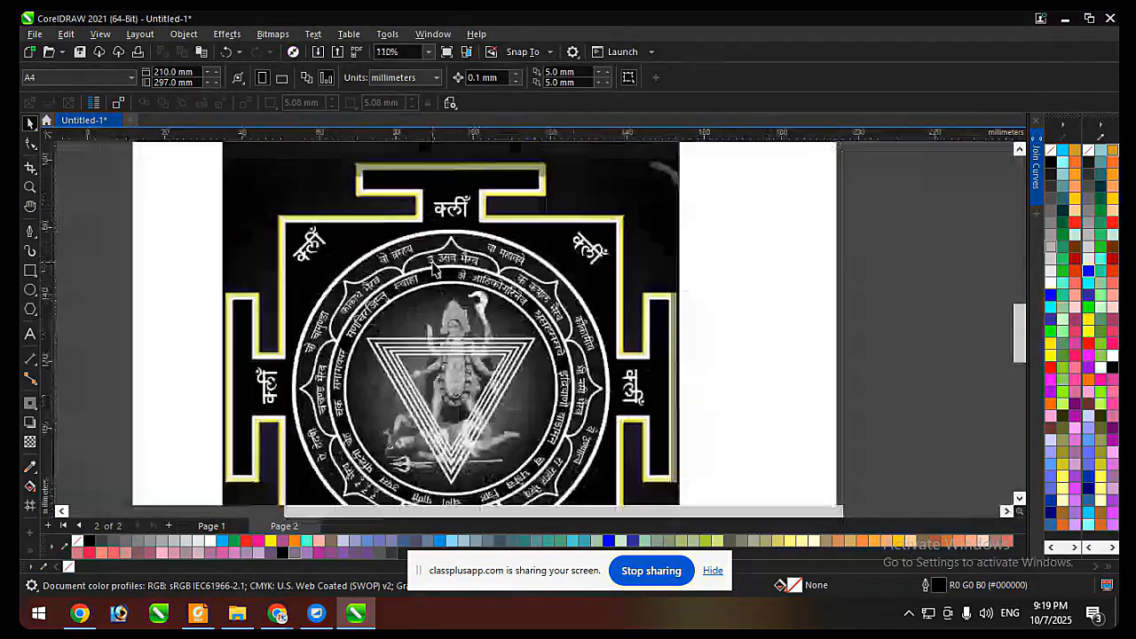
{"action": "scroll", "coordinate": [472, 310], "scroll_direction": "up", "scroll_amount": 3}
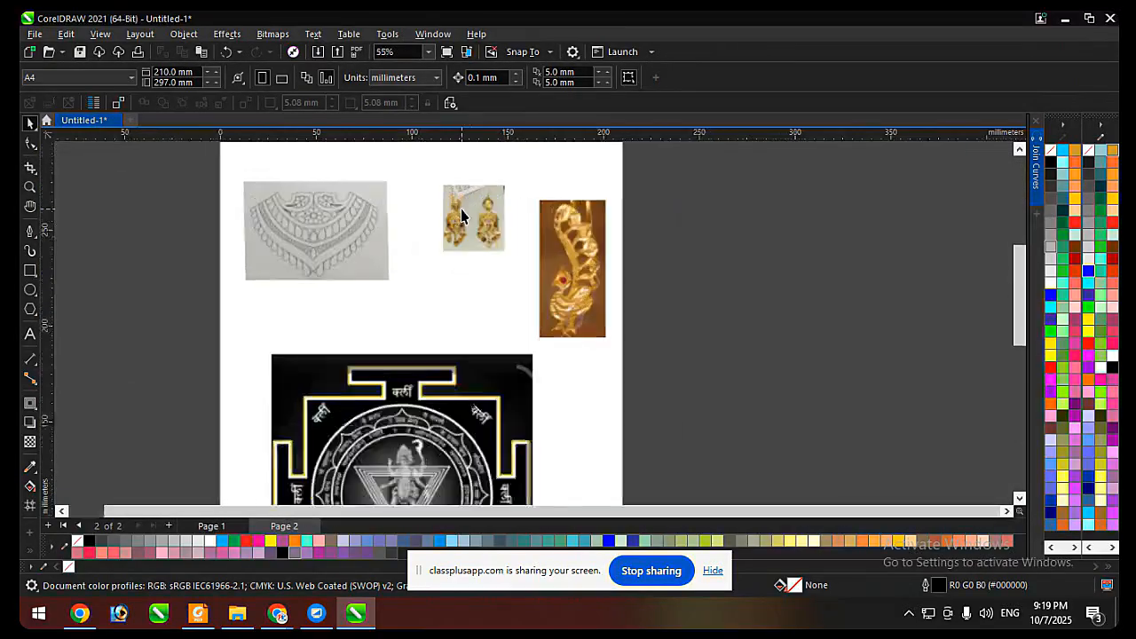
{"action": "scroll", "coordinate": [464, 236], "scroll_direction": "down", "scroll_amount": 2}
{"action": "scroll", "coordinate": [484, 219], "scroll_direction": "up", "scroll_amount": 1}
{"action": "scroll", "coordinate": [483, 219], "scroll_direction": "up", "scroll_amount": 1}
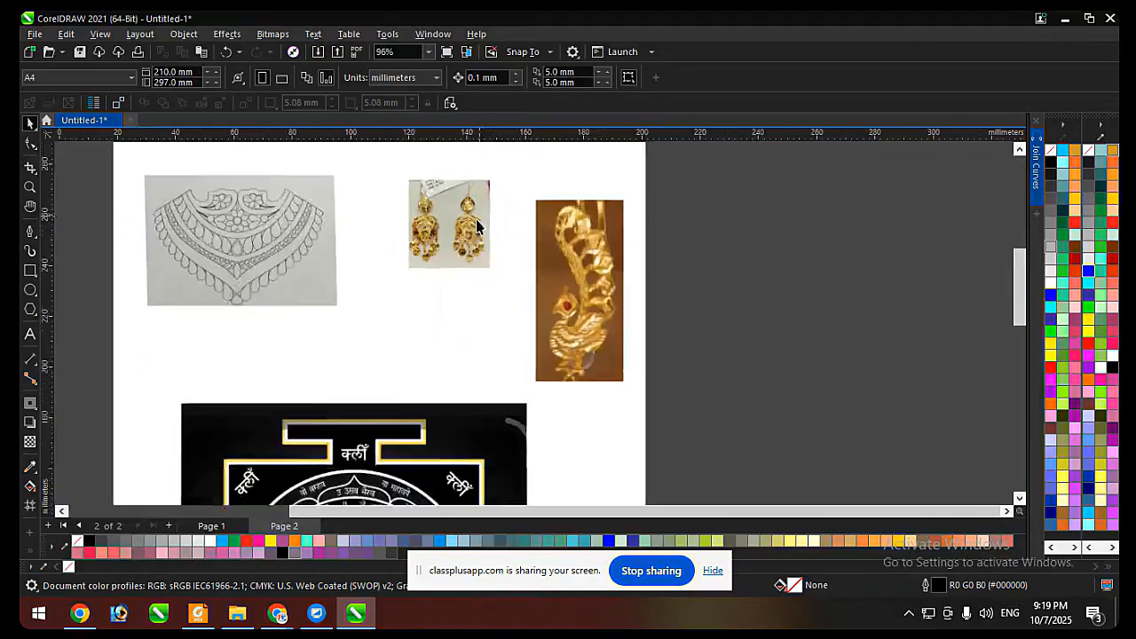
{"action": "scroll", "coordinate": [457, 257], "scroll_direction": "down", "scroll_amount": 2}
{"action": "scroll", "coordinate": [409, 364], "scroll_direction": "up", "scroll_amount": 2}
{"action": "scroll", "coordinate": [409, 364], "scroll_direction": "up", "scroll_amount": 1}
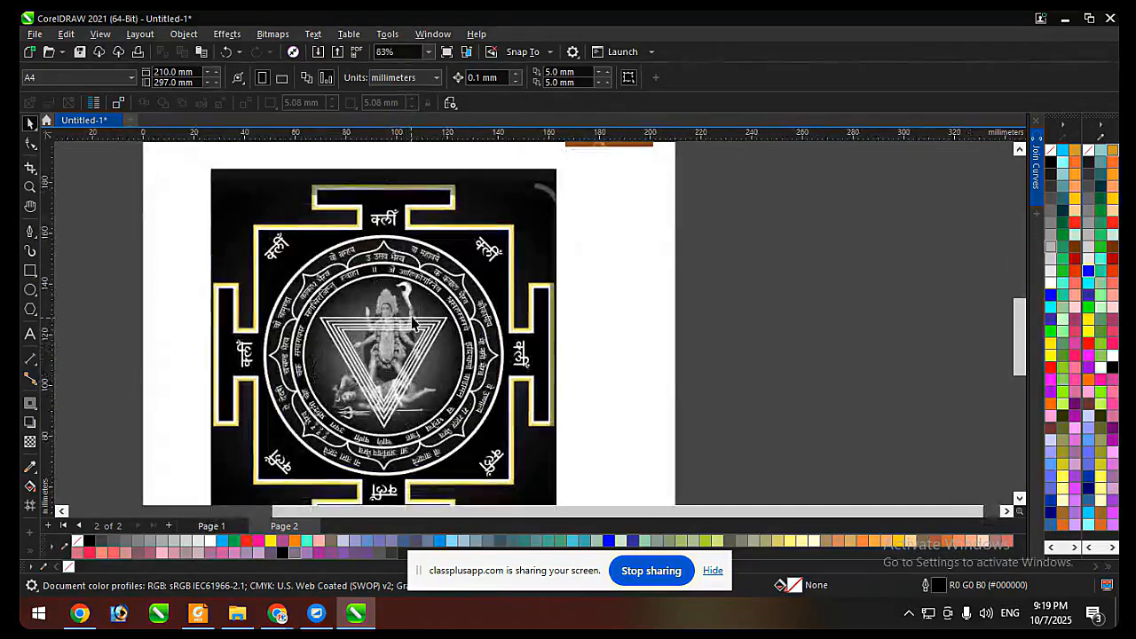
{"action": "scroll", "coordinate": [415, 341], "scroll_direction": "down", "scroll_amount": 1}
{"action": "scroll", "coordinate": [412, 342], "scroll_direction": "down", "scroll_amount": 1}
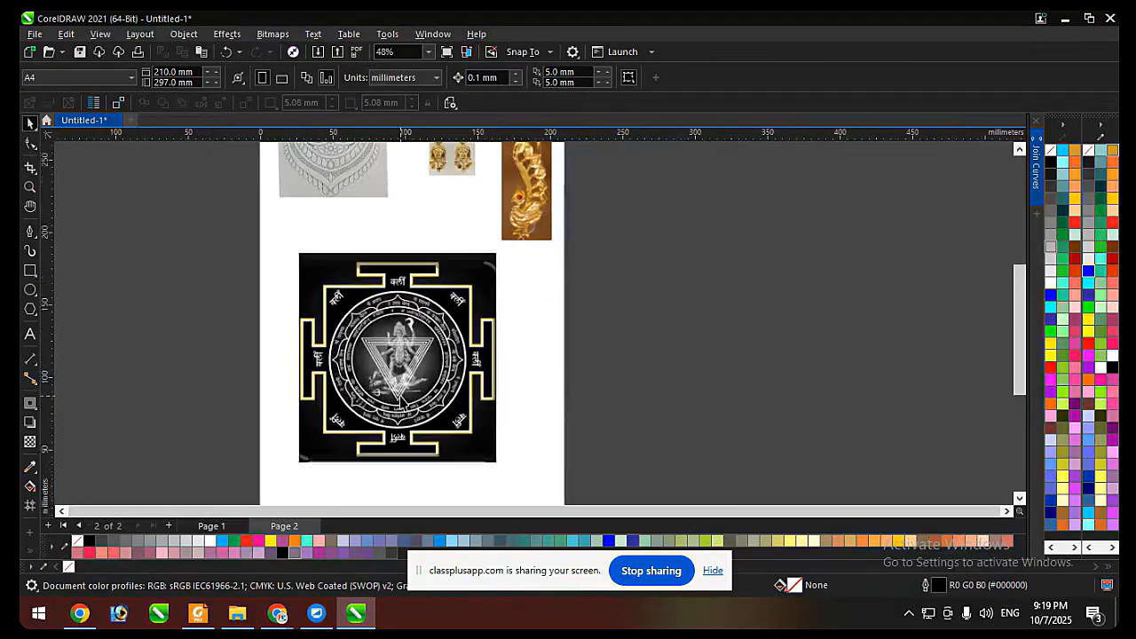
{"action": "scroll", "coordinate": [444, 320], "scroll_direction": "down", "scroll_amount": 2}
{"action": "scroll", "coordinate": [456, 293], "scroll_direction": "up", "scroll_amount": 2}
{"action": "scroll", "coordinate": [455, 293], "scroll_direction": "up", "scroll_amount": 3}
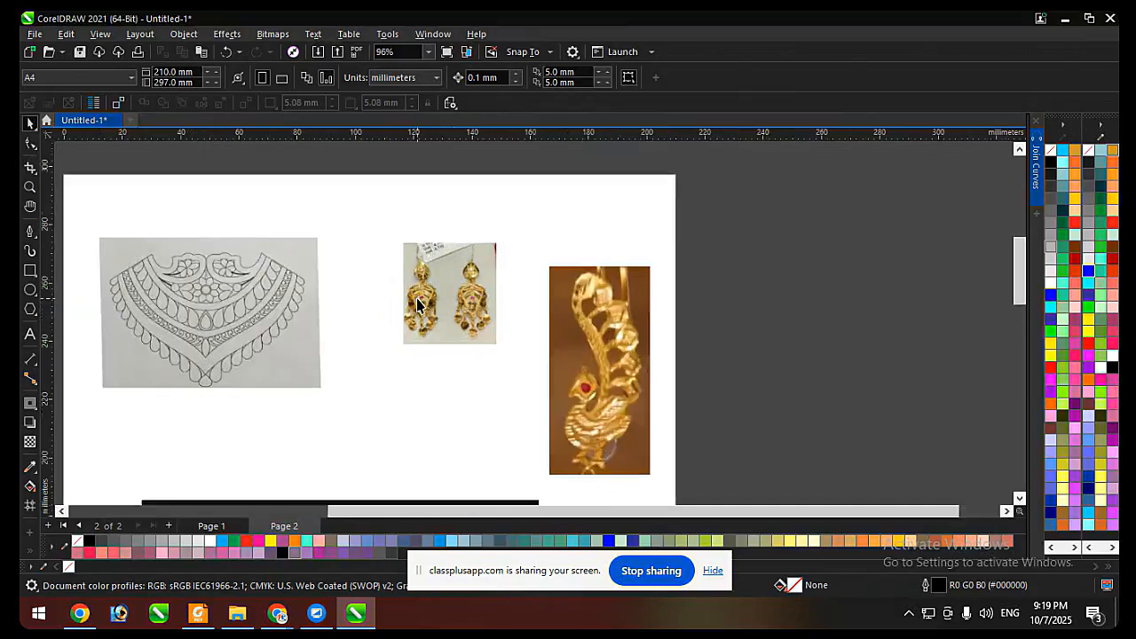
Move the earring photo toward the necklace sketch, and reposition and shrink the gold peacock photo to about 25 × 52 mm.
{"action": "left_click", "coordinate": [490, 306]}
{"action": "left_click_drag", "start_coordinate": [490, 305], "coordinate": [456, 313]}
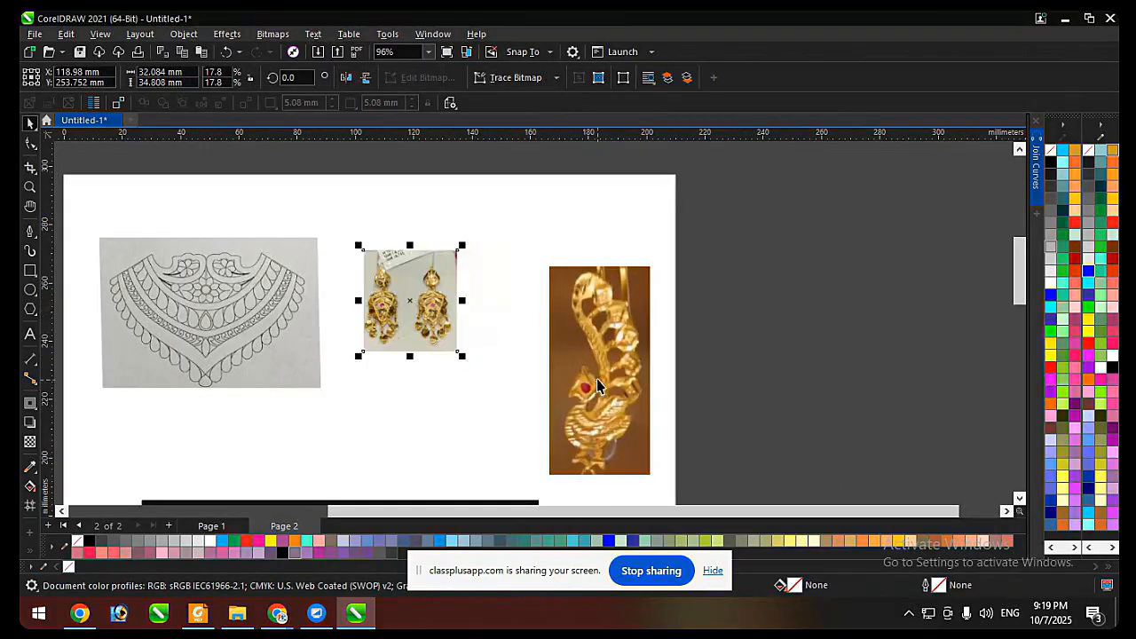
{"action": "left_click_drag", "start_coordinate": [587, 373], "coordinate": [543, 340]}
{"action": "left_click_drag", "start_coordinate": [610, 449], "coordinate": [576, 383]}
{"action": "left_click", "coordinate": [639, 289]}
Examine the necklace sketch, earring photo and gold peacock photo at closer range.
{"action": "scroll", "coordinate": [236, 253], "scroll_direction": "up", "scroll_amount": 2}
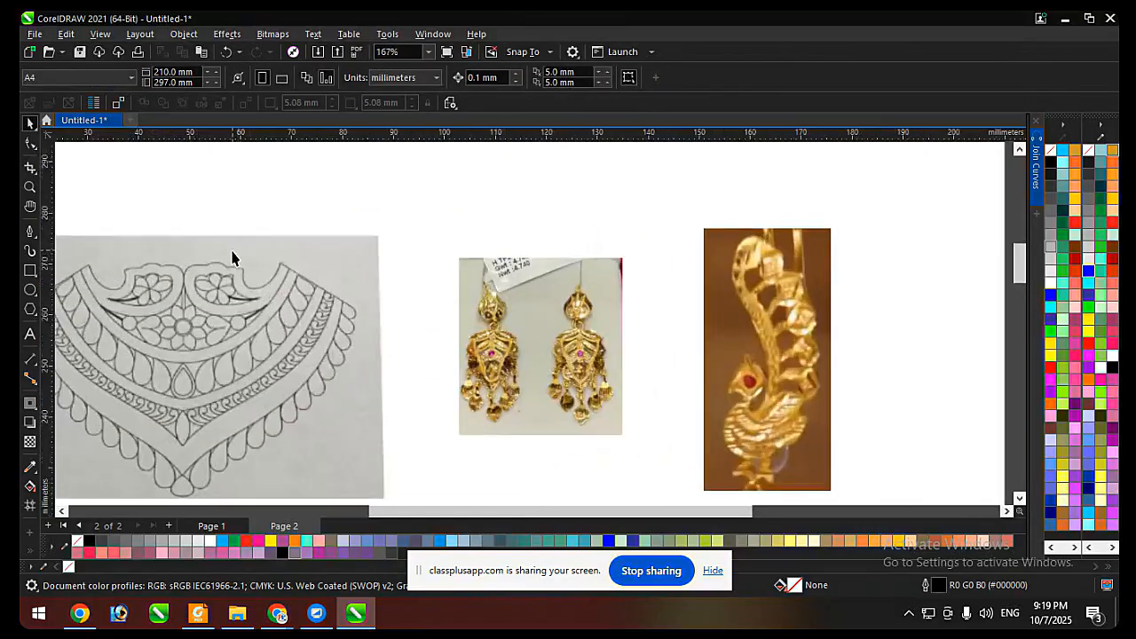
{"action": "scroll", "coordinate": [436, 274], "scroll_direction": "down", "scroll_amount": 2}
{"action": "scroll", "coordinate": [605, 267], "scroll_direction": "up", "scroll_amount": 1}
{"action": "scroll", "coordinate": [621, 275], "scroll_direction": "up", "scroll_amount": 1}
{"action": "scroll", "coordinate": [585, 276], "scroll_direction": "down", "scroll_amount": 2}
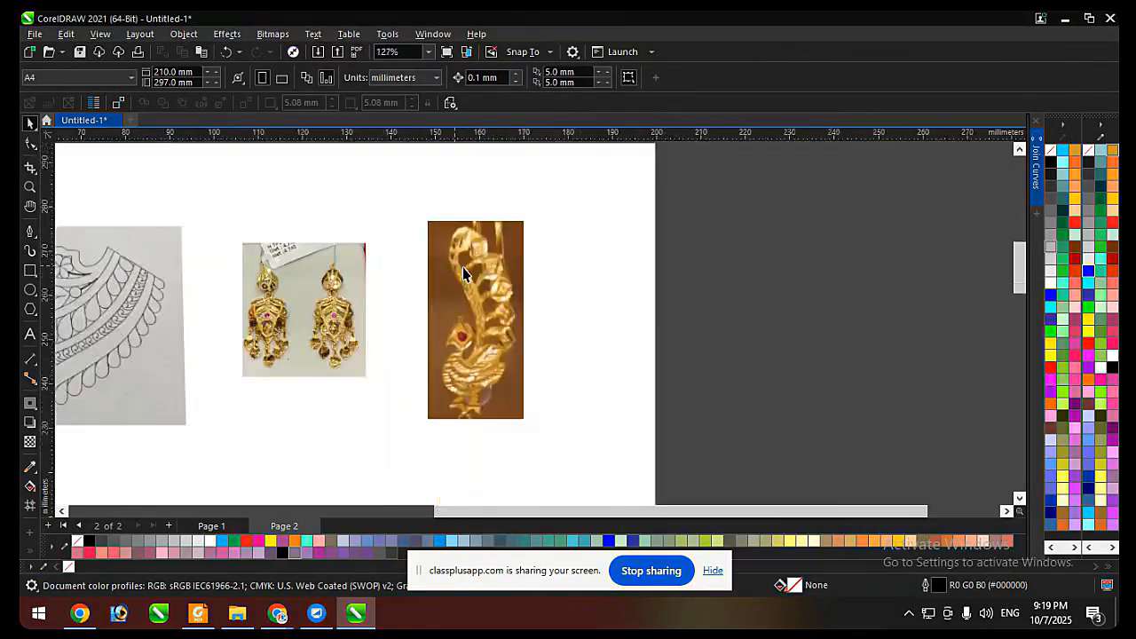
{"action": "scroll", "coordinate": [527, 267], "scroll_direction": "up", "scroll_amount": 2}
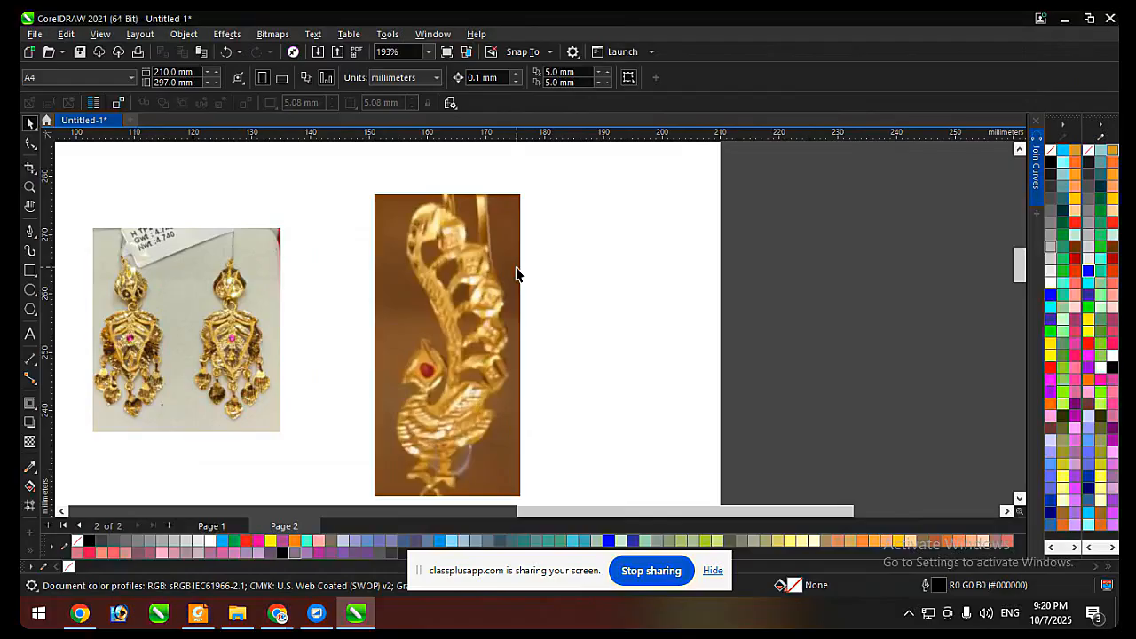
{"action": "scroll", "coordinate": [511, 275], "scroll_direction": "down", "scroll_amount": 1}
{"action": "scroll", "coordinate": [501, 273], "scroll_direction": "up", "scroll_amount": 2}
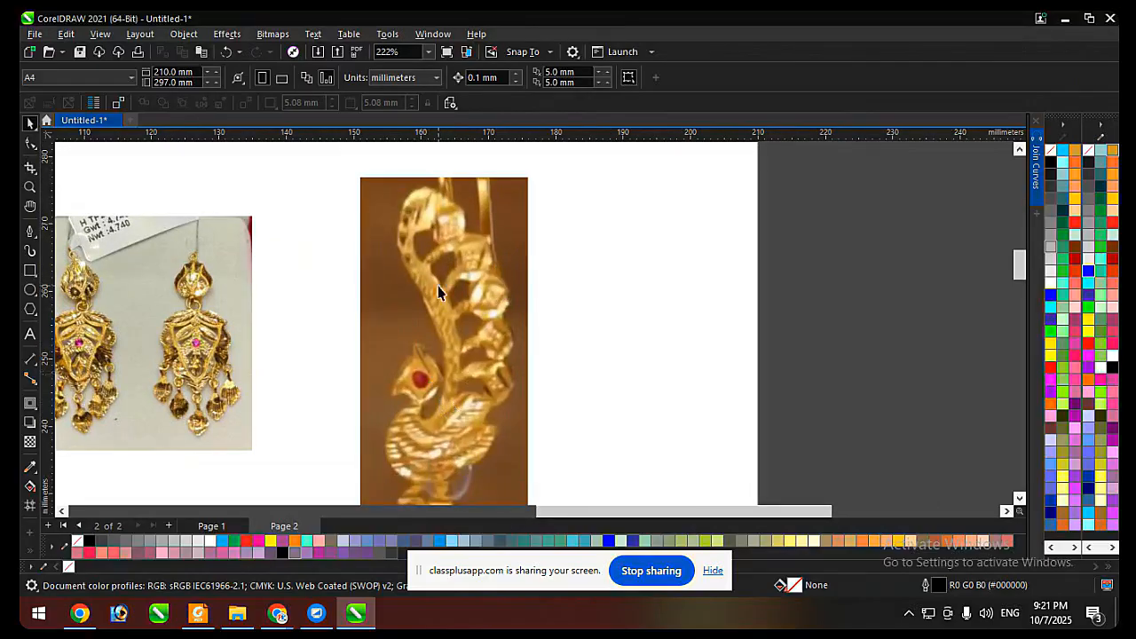
{"action": "scroll", "coordinate": [436, 285], "scroll_direction": "down", "scroll_amount": 2}
{"action": "scroll", "coordinate": [500, 402], "scroll_direction": "up", "scroll_amount": 1}
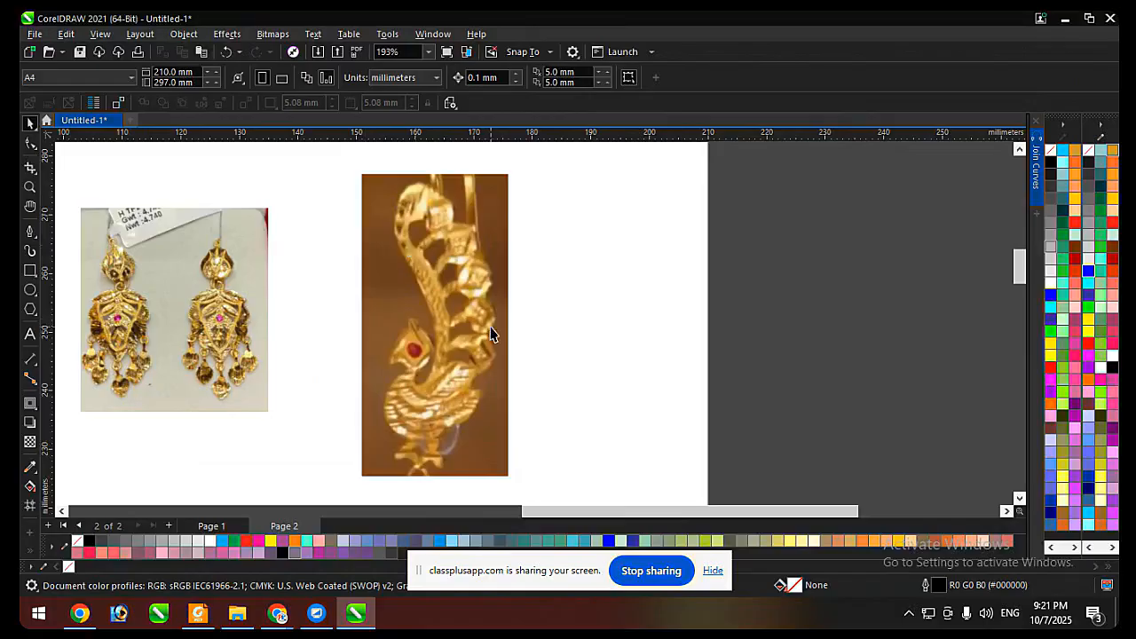
{"action": "scroll", "coordinate": [485, 249], "scroll_direction": "up", "scroll_amount": 1}
{"action": "scroll", "coordinate": [398, 266], "scroll_direction": "down", "scroll_amount": 1}
{"action": "scroll", "coordinate": [408, 271], "scroll_direction": "up", "scroll_amount": 1}
Inspect the selected peacock photo's curved tail, leaf shapes, head and body up close, and clear the selection.
{"action": "left_click", "coordinate": [418, 274]}
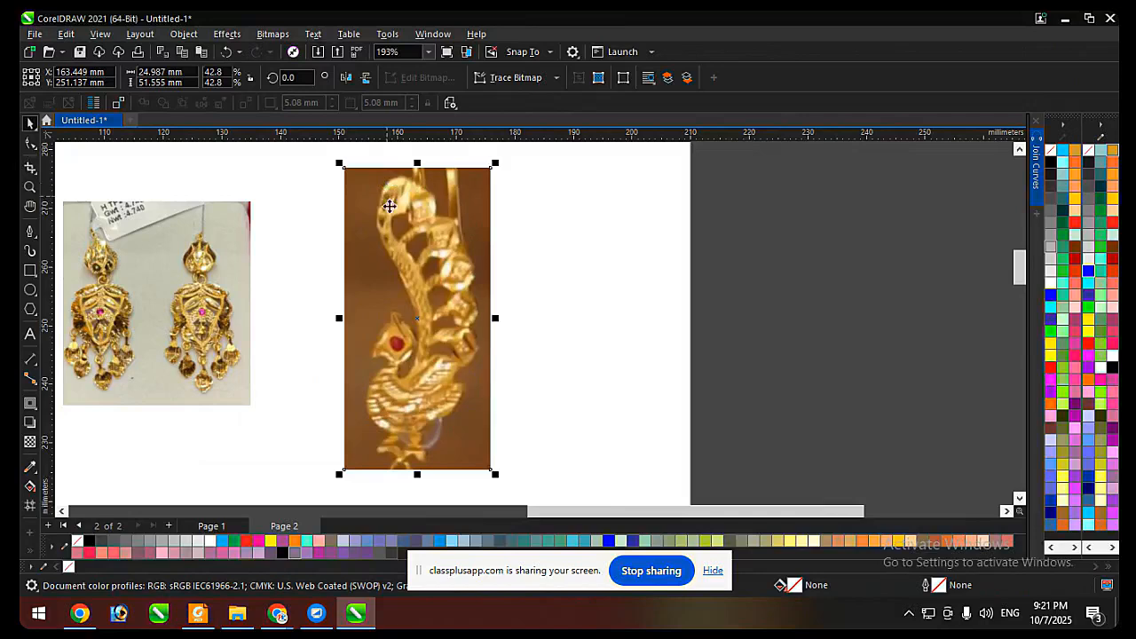
{"action": "scroll", "coordinate": [420, 259], "scroll_direction": "up", "scroll_amount": 1}
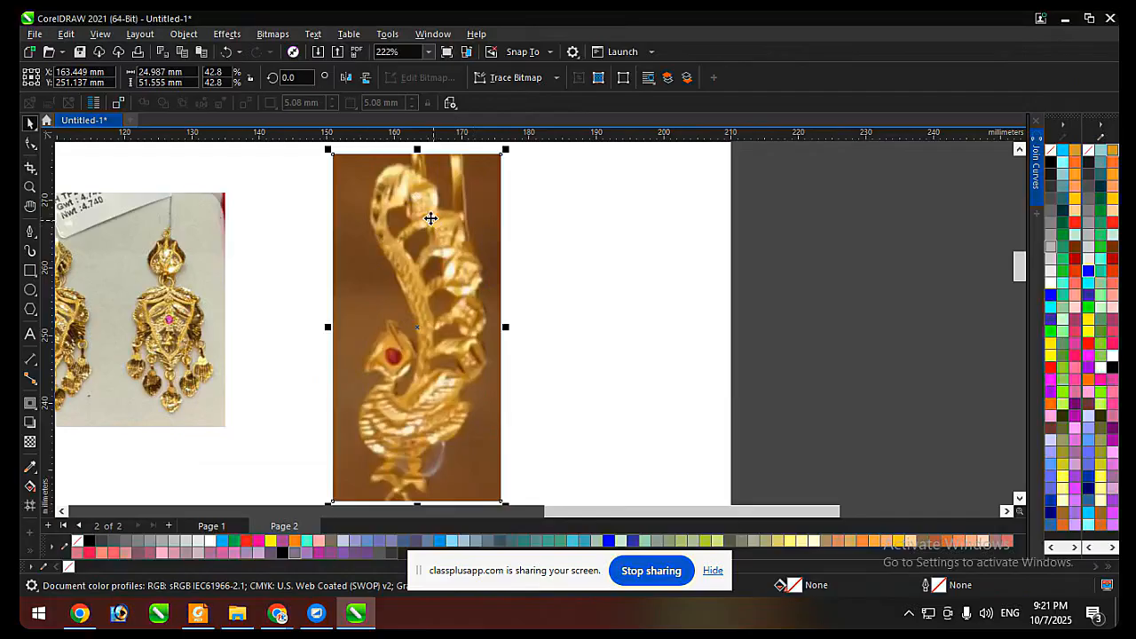
{"action": "scroll", "coordinate": [430, 197], "scroll_direction": "up", "scroll_amount": 4}
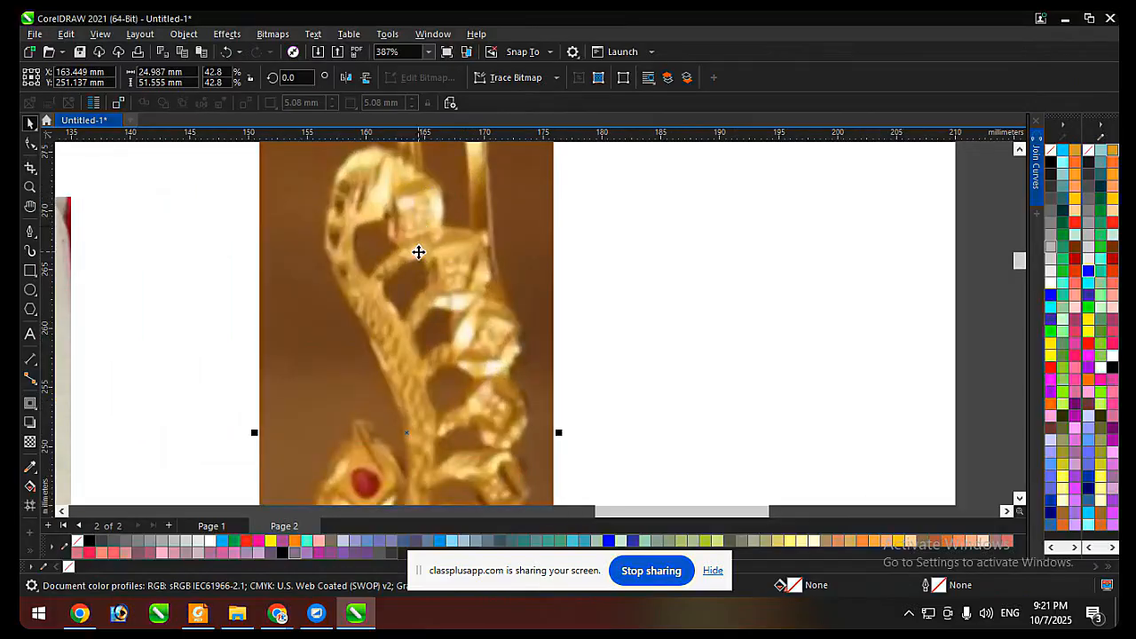
{"action": "scroll", "coordinate": [418, 252], "scroll_direction": "down", "scroll_amount": 5}
{"action": "scroll", "coordinate": [431, 337], "scroll_direction": "up", "scroll_amount": 2}
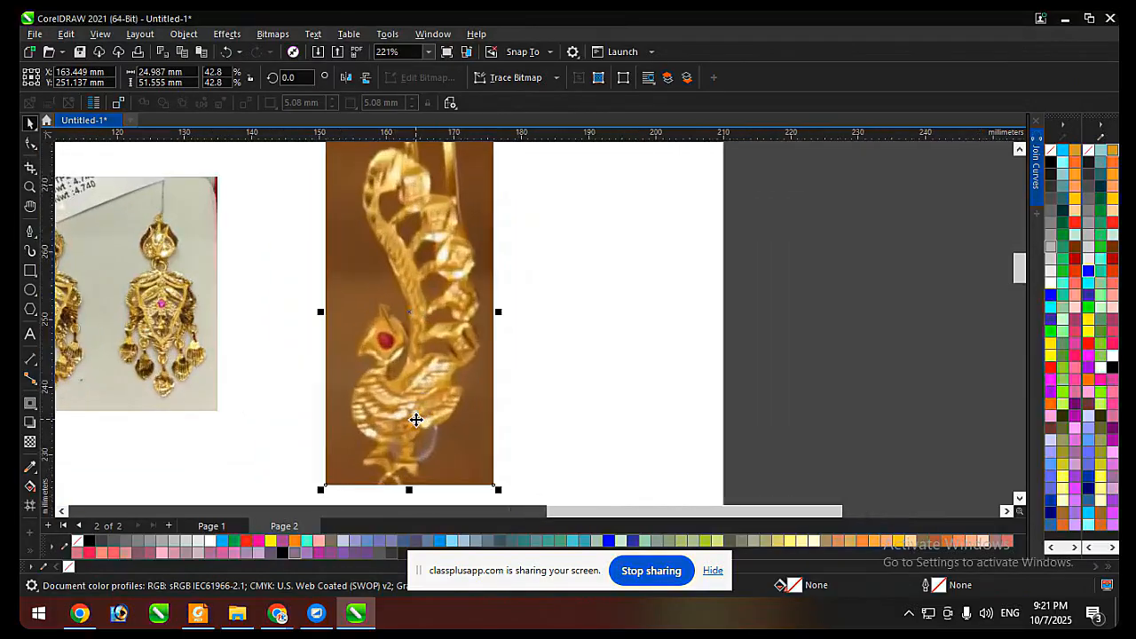
{"action": "scroll", "coordinate": [416, 419], "scroll_direction": "up", "scroll_amount": 2}
{"action": "scroll", "coordinate": [382, 393], "scroll_direction": "down", "scroll_amount": 1}
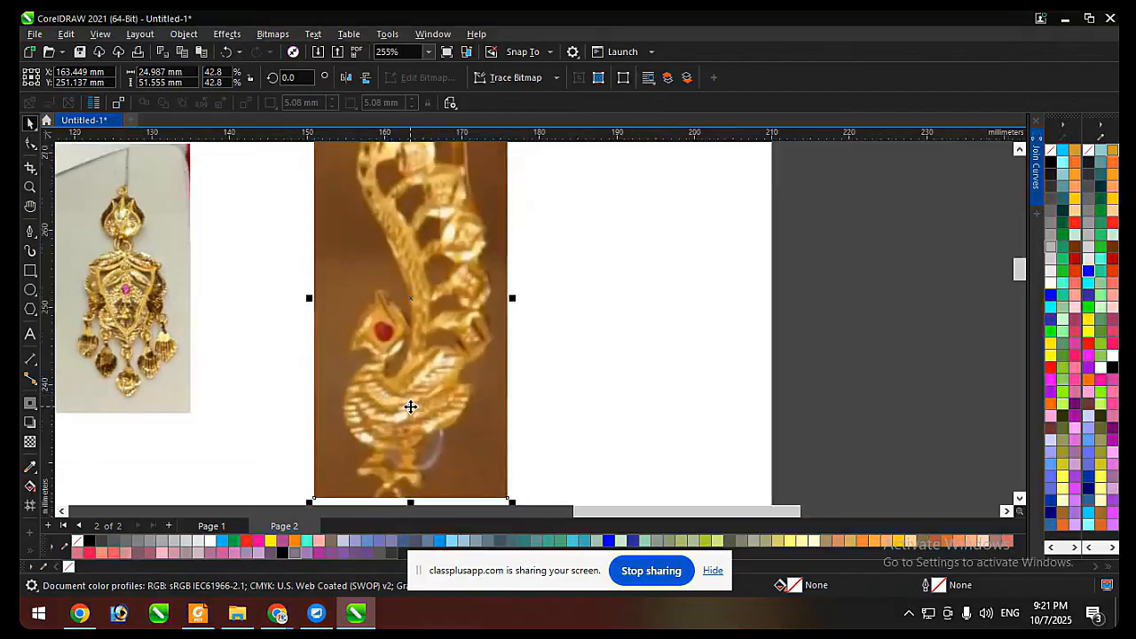
{"action": "scroll", "coordinate": [409, 405], "scroll_direction": "up", "scroll_amount": 1}
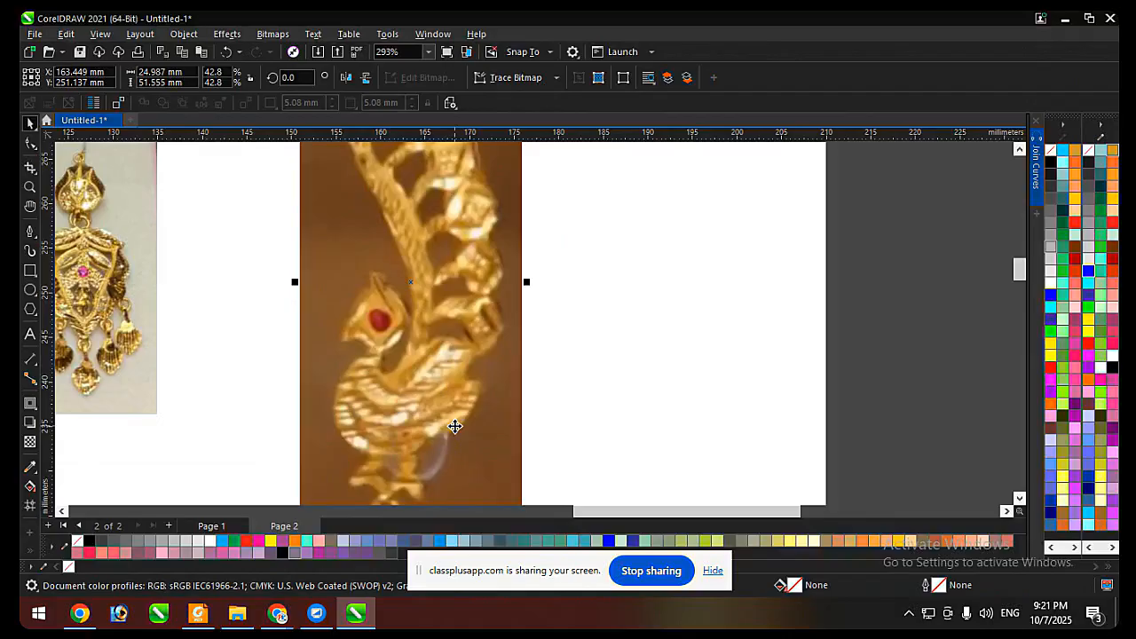
{"action": "scroll", "coordinate": [453, 427], "scroll_direction": "down", "scroll_amount": 2}
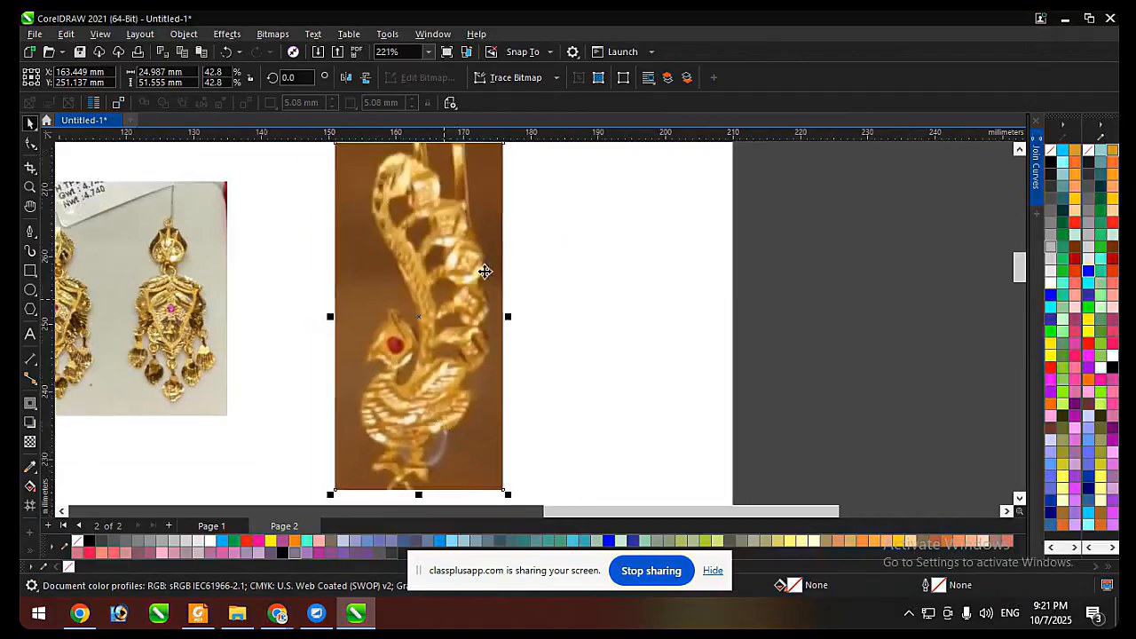
{"action": "scroll", "coordinate": [482, 272], "scroll_direction": "up", "scroll_amount": 1}
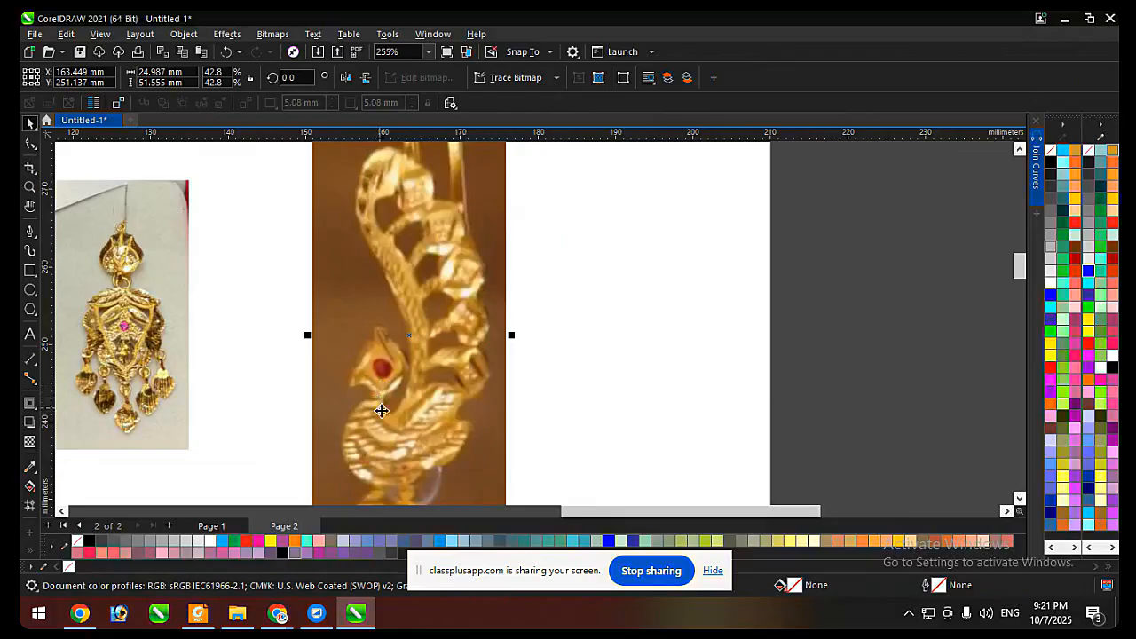
{"action": "key", "text": "Escape"}
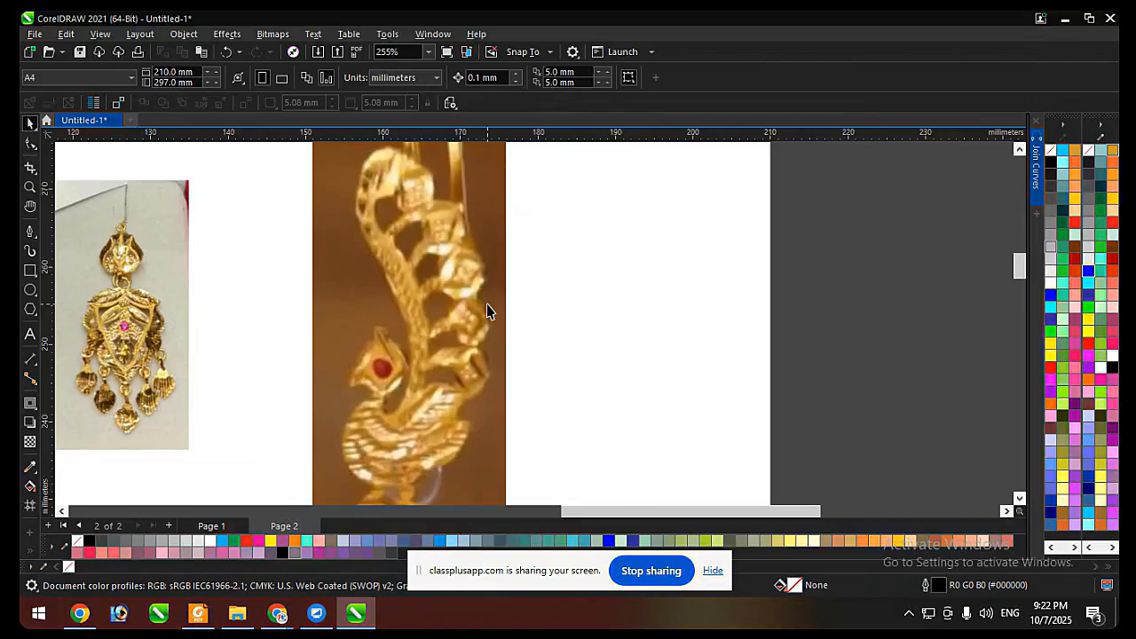
Trace the peacock's beak with the Pen tool as a closed three-sided shape about 2.7 × 2.7 mm.
{"action": "scroll", "coordinate": [486, 310], "scroll_direction": "down", "scroll_amount": 1}
{"action": "scroll", "coordinate": [443, 398], "scroll_direction": "up", "scroll_amount": 1}
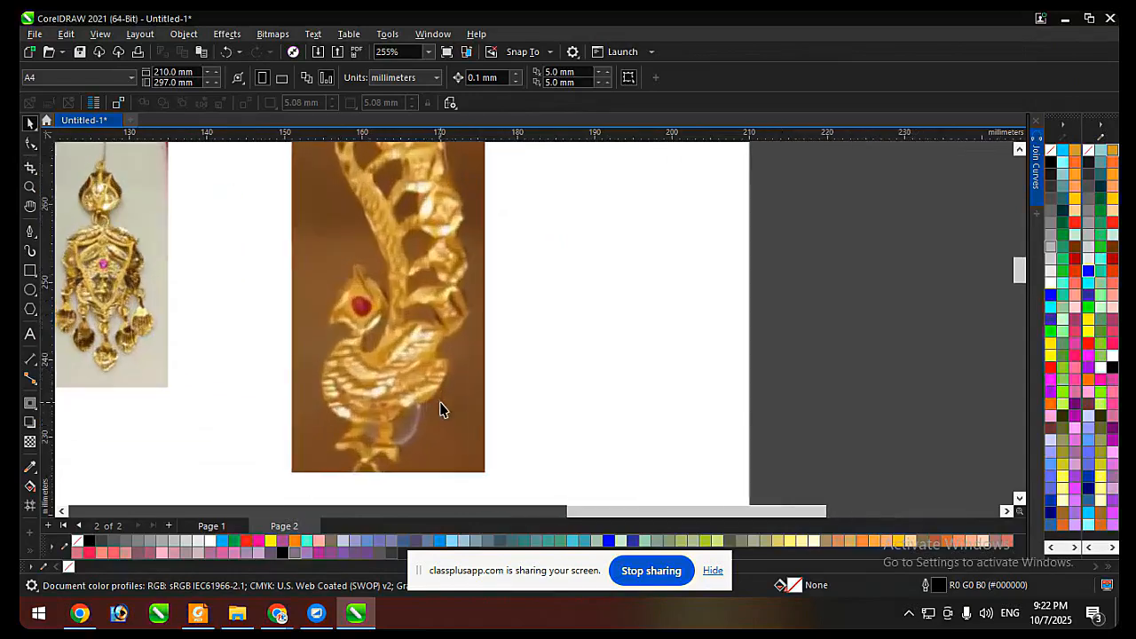
{"action": "scroll", "coordinate": [414, 356], "scroll_direction": "up", "scroll_amount": 1}
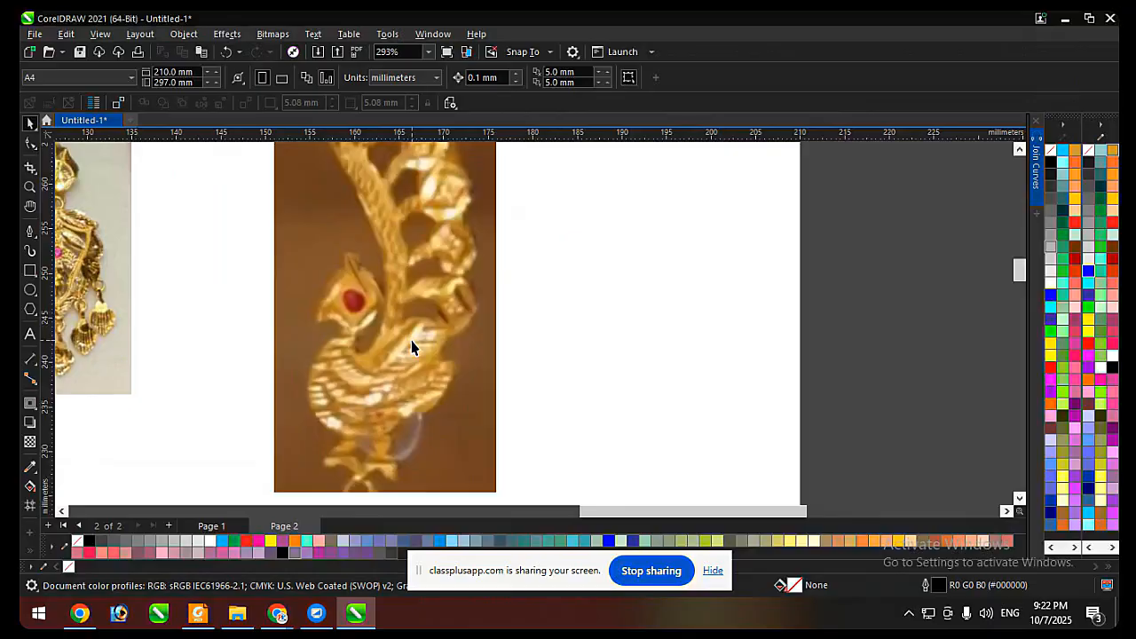
{"action": "left_click", "coordinate": [29, 232]}
{"action": "scroll", "coordinate": [381, 261], "scroll_direction": "up", "scroll_amount": 4}
{"action": "scroll", "coordinate": [301, 302], "scroll_direction": "down", "scroll_amount": 5}
{"action": "scroll", "coordinate": [329, 327], "scroll_direction": "down", "scroll_amount": 4}
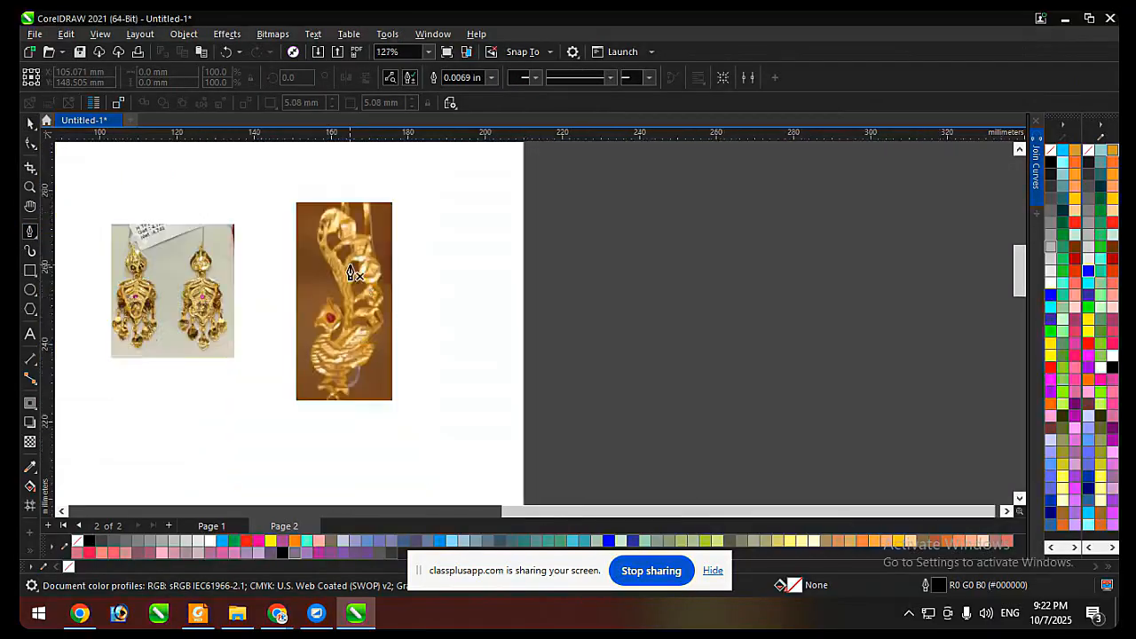
{"action": "scroll", "coordinate": [355, 293], "scroll_direction": "up", "scroll_amount": 2}
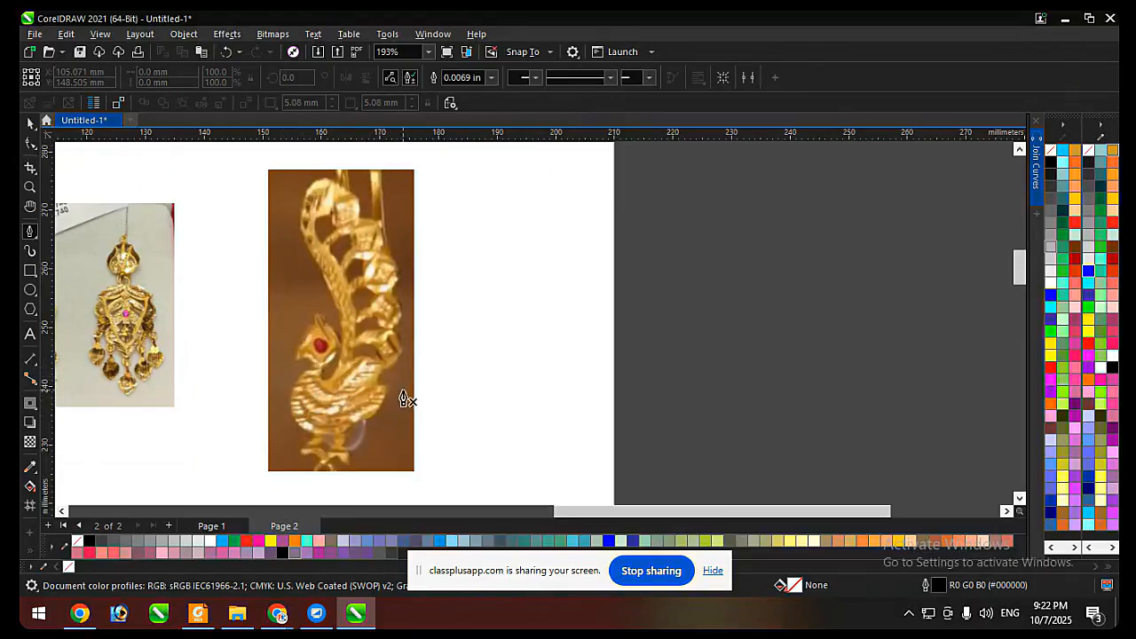
{"action": "scroll", "coordinate": [331, 337], "scroll_direction": "up", "scroll_amount": 3}
{"action": "scroll", "coordinate": [304, 317], "scroll_direction": "up", "scroll_amount": 1}
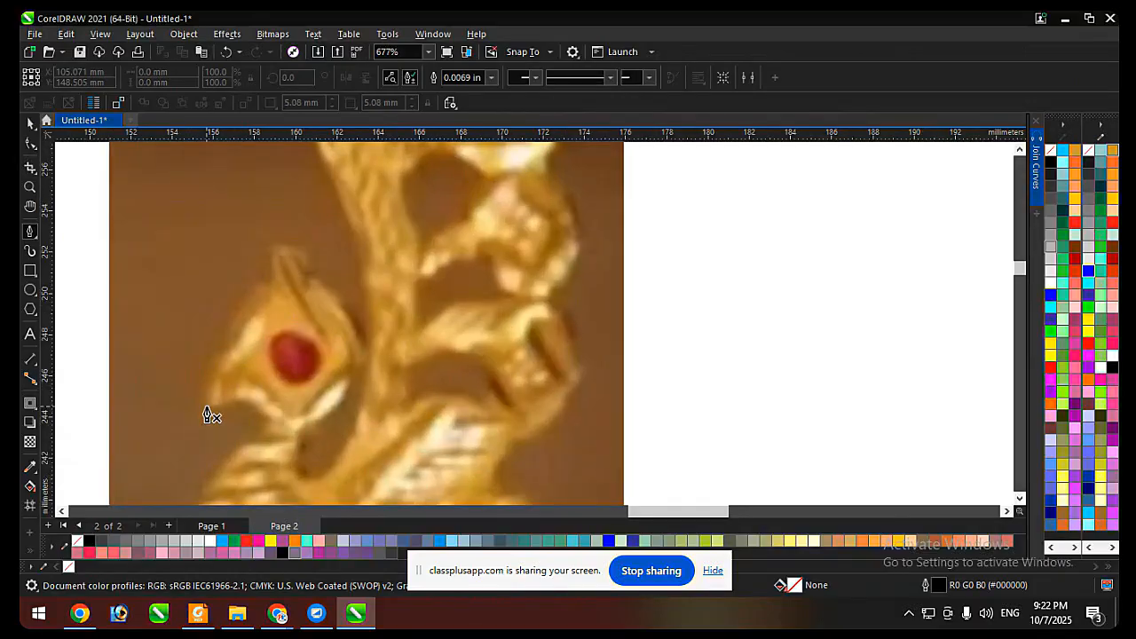
{"action": "left_click", "coordinate": [207, 405]}
{"action": "left_click_drag", "start_coordinate": [234, 351], "coordinate": [262, 336]}
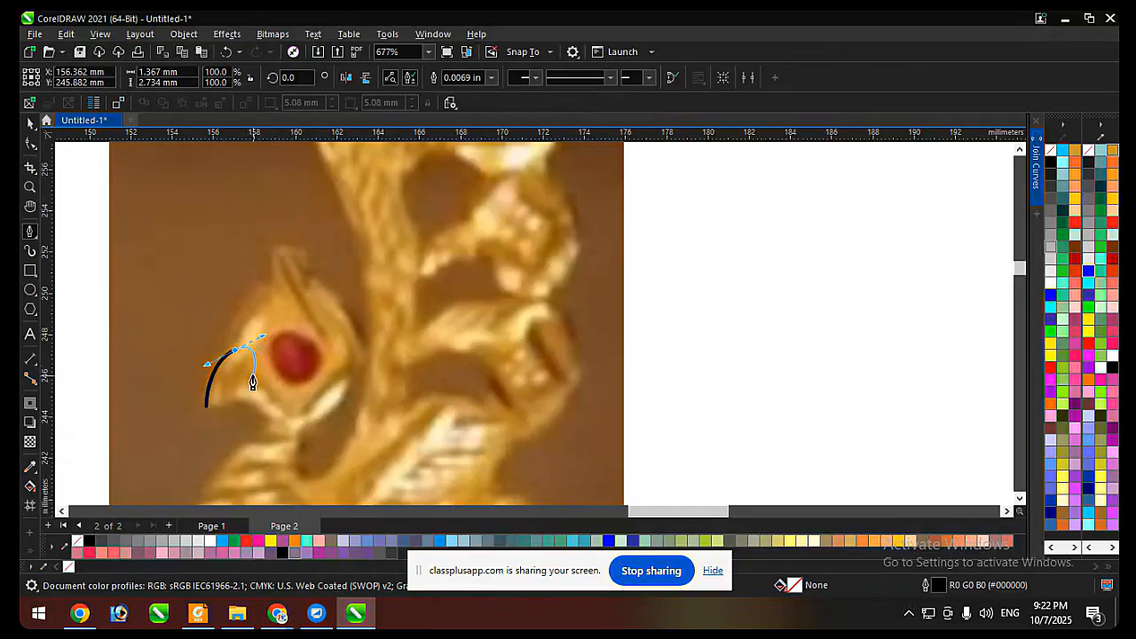
{"action": "left_click", "coordinate": [235, 352]}
{"action": "left_click", "coordinate": [263, 394]}
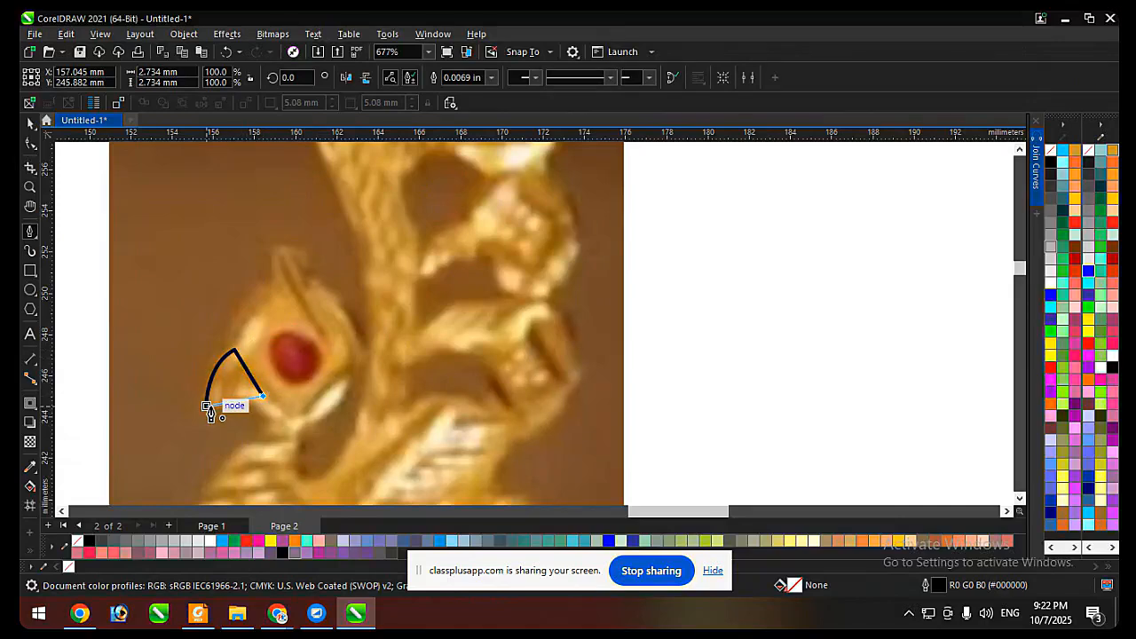
{"action": "left_click_drag", "start_coordinate": [206, 406], "coordinate": [234, 398]}
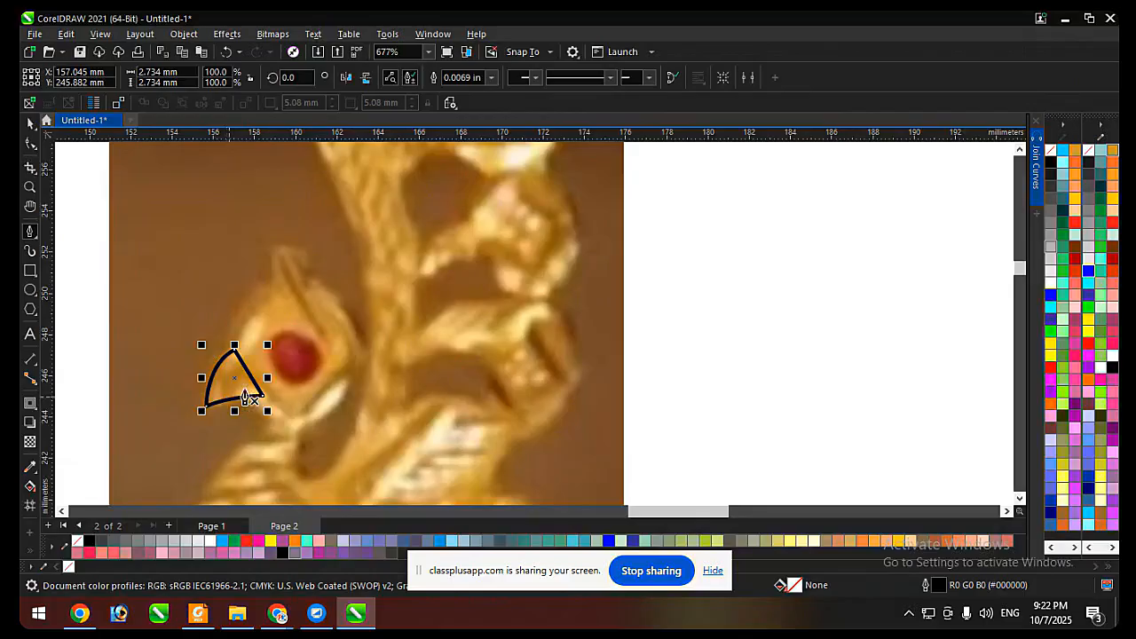
Reshape the beak's lower edge by adjusting its curve handle at the tip.
{"action": "left_click", "coordinate": [30, 123]}
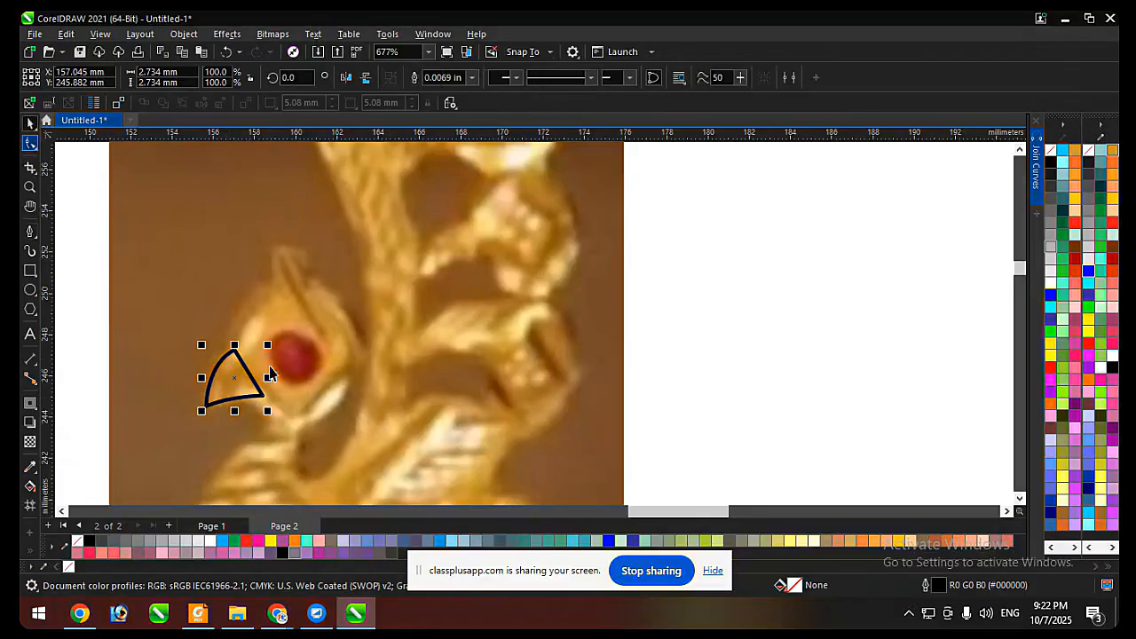
{"action": "key", "text": "F10"}
{"action": "scroll", "coordinate": [216, 419], "scroll_direction": "up", "scroll_amount": 2}
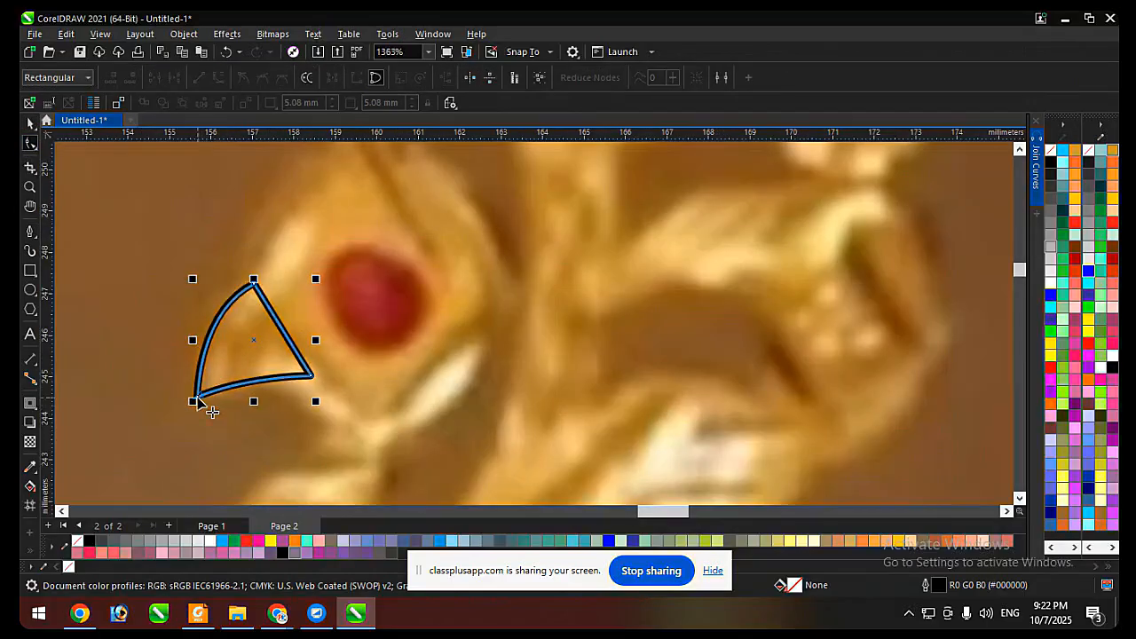
{"action": "left_click_drag", "start_coordinate": [244, 395], "coordinate": [260, 382]}
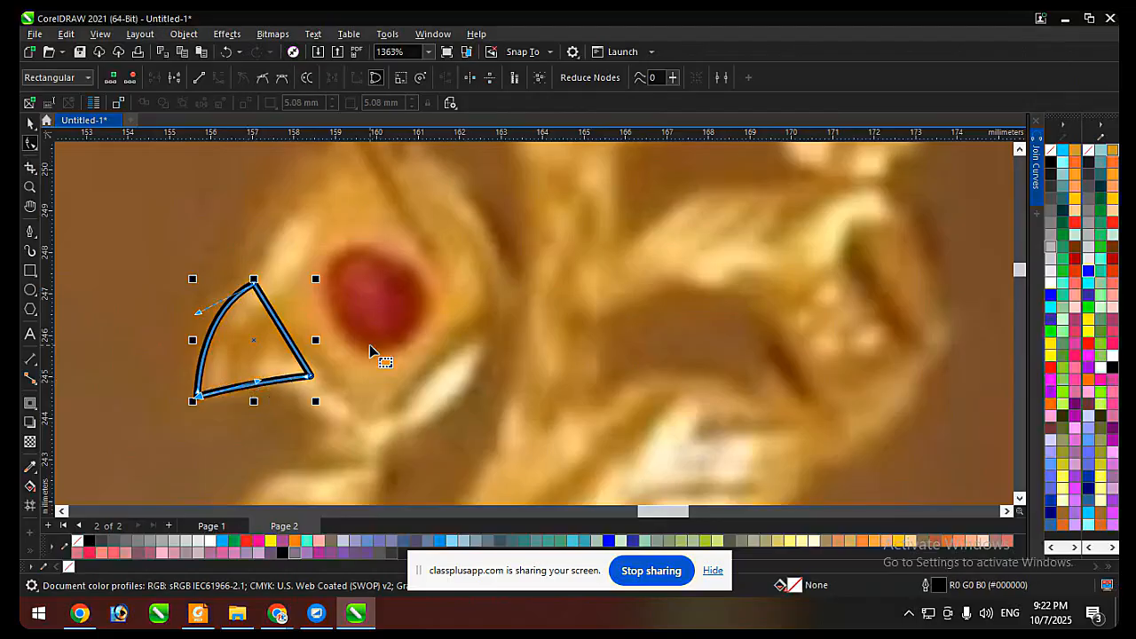
{"action": "key", "text": "space"}
Draw a circle about 6.5 mm in diameter around the peacock's head and red eye.
{"action": "scroll", "coordinate": [373, 342], "scroll_direction": "down", "scroll_amount": 2}
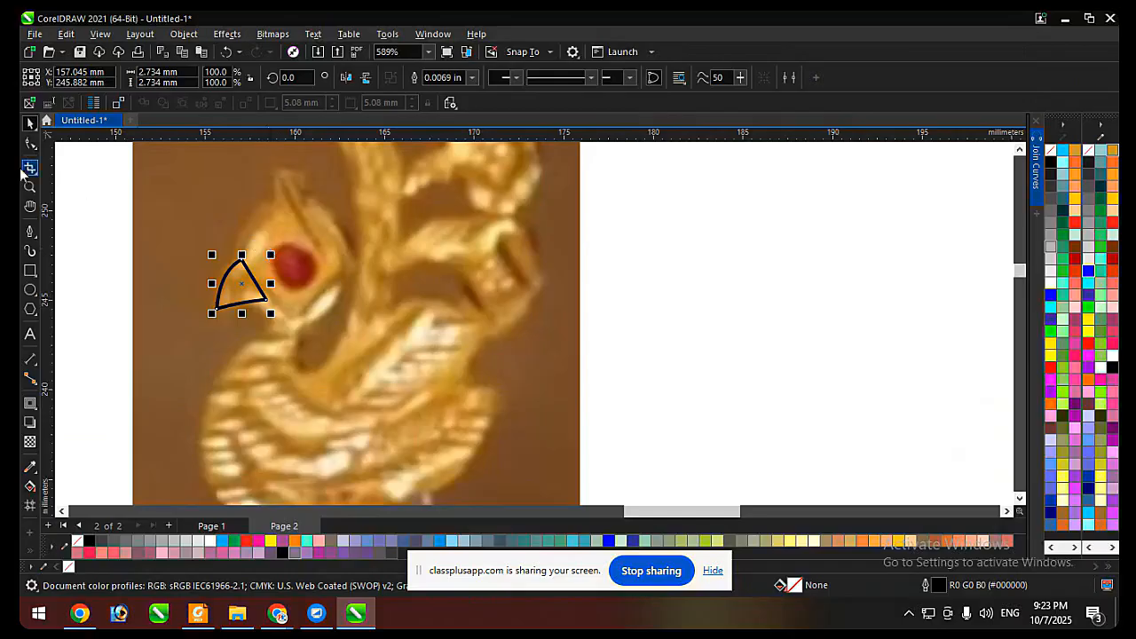
{"action": "left_click", "coordinate": [30, 289]}
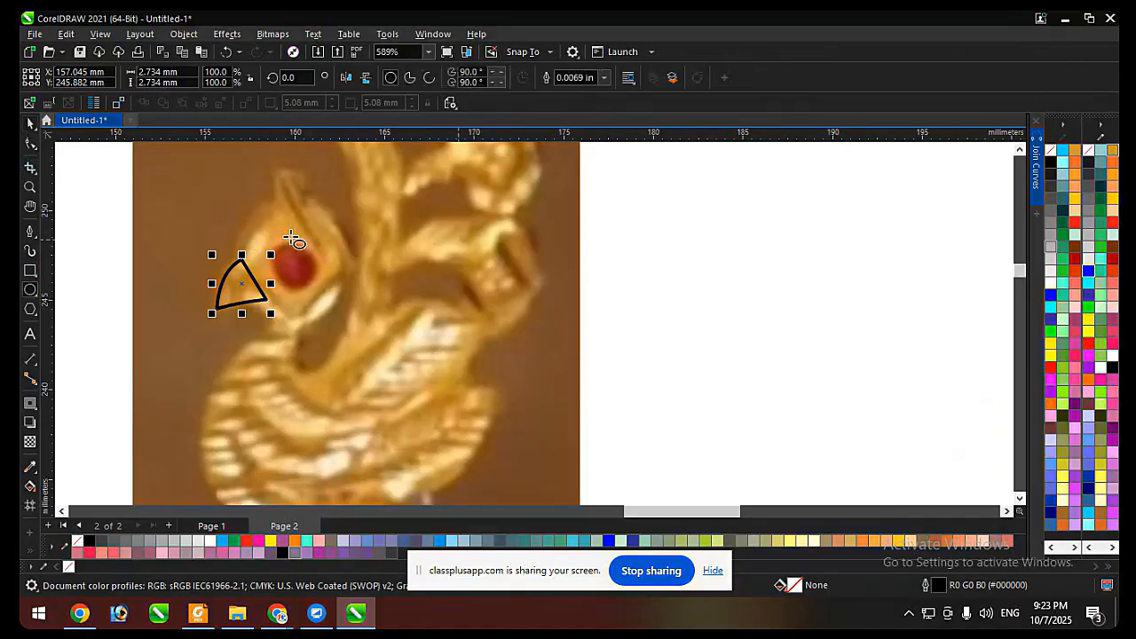
{"action": "left_click_drag", "start_coordinate": [233, 200], "coordinate": [310, 318]}
{"action": "scroll", "coordinate": [325, 232], "scroll_direction": "up", "scroll_amount": 1}
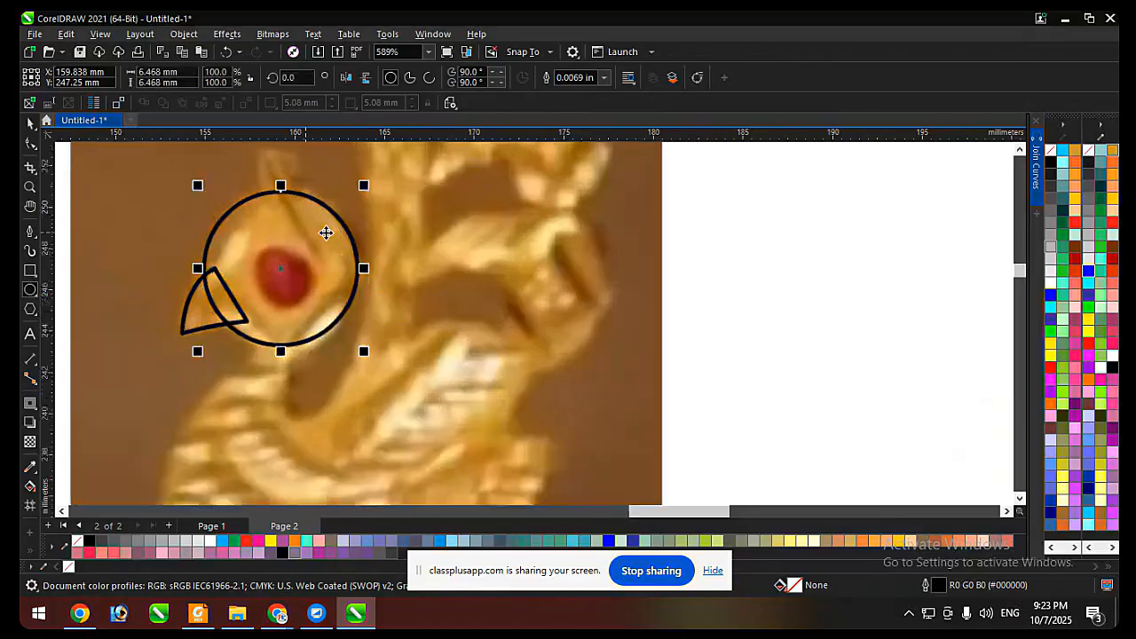
{"action": "scroll", "coordinate": [326, 232], "scroll_direction": "up", "scroll_amount": 1}
Center the circle over the peacock's head and shrink it to about 6.2 mm in diameter.
{"action": "key", "text": "space"}
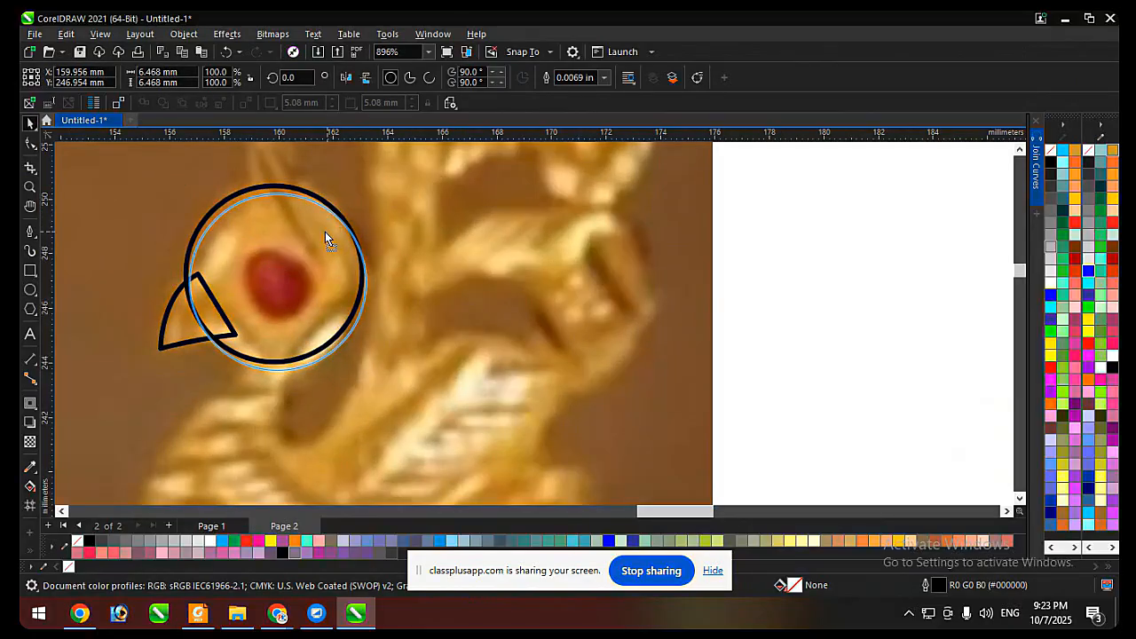
{"action": "left_click_drag", "start_coordinate": [324, 232], "coordinate": [325, 231]}
{"action": "scroll", "coordinate": [314, 306], "scroll_direction": "down", "scroll_amount": 2}
{"action": "scroll", "coordinate": [300, 257], "scroll_direction": "up", "scroll_amount": 3}
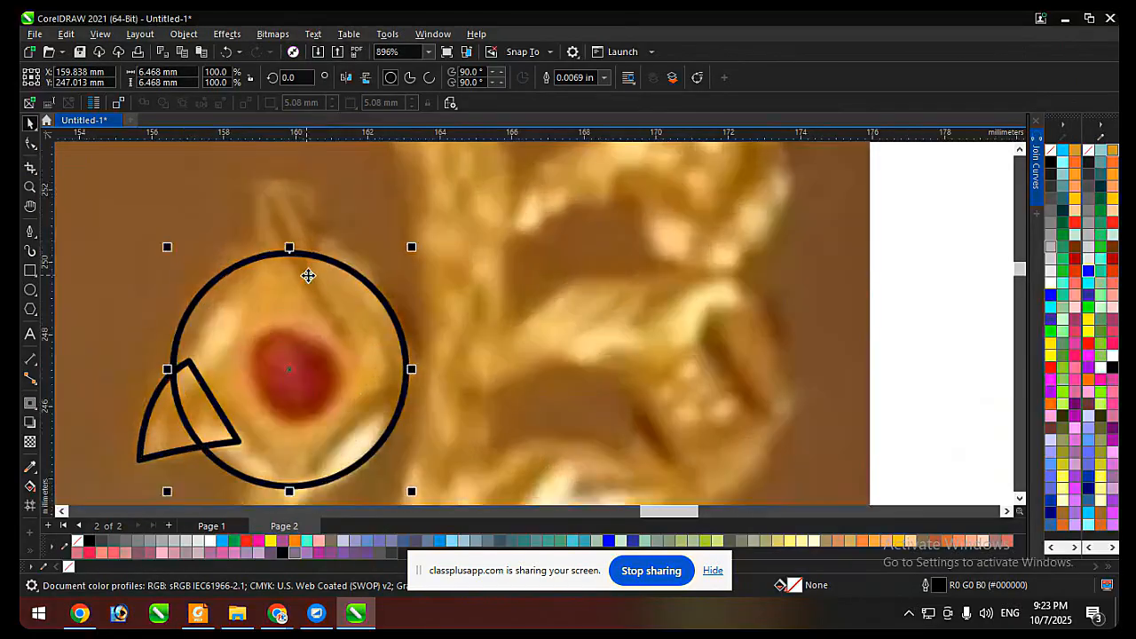
{"action": "left_click_drag", "start_coordinate": [308, 276], "coordinate": [320, 272]}
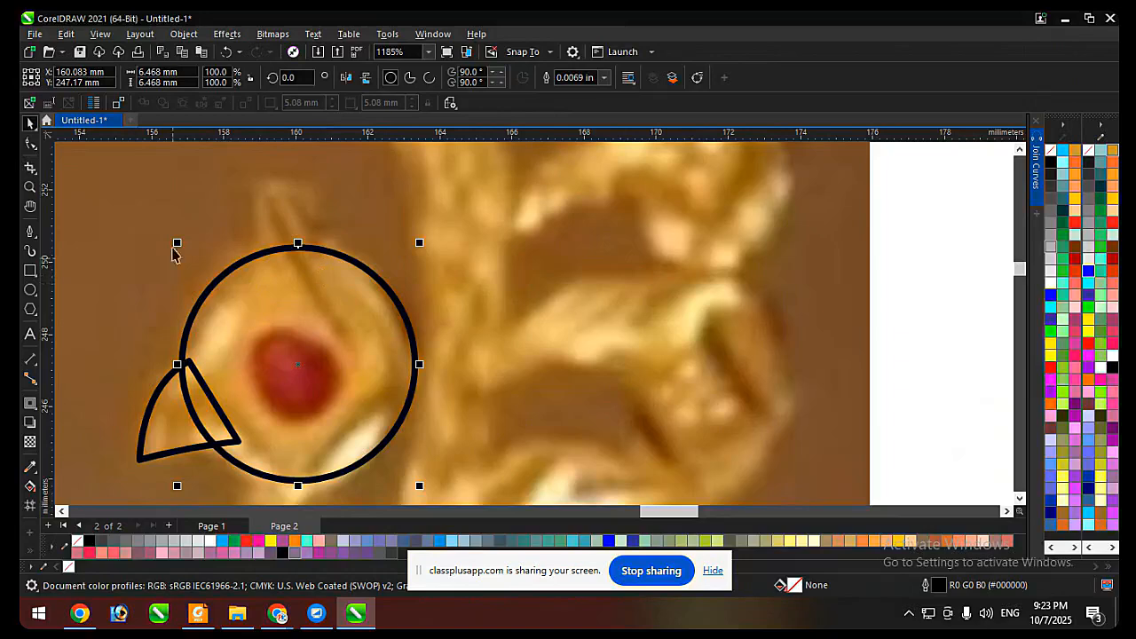
{"action": "left_click_drag", "start_coordinate": [176, 243], "coordinate": [184, 248]}
{"action": "left_click_drag", "start_coordinate": [419, 485], "coordinate": [412, 481]}
Trace the peacock's crest above the head with the Pen tool as a closed, flared shape about 2.8 × 2.8 mm.
{"action": "left_click", "coordinate": [30, 231]}
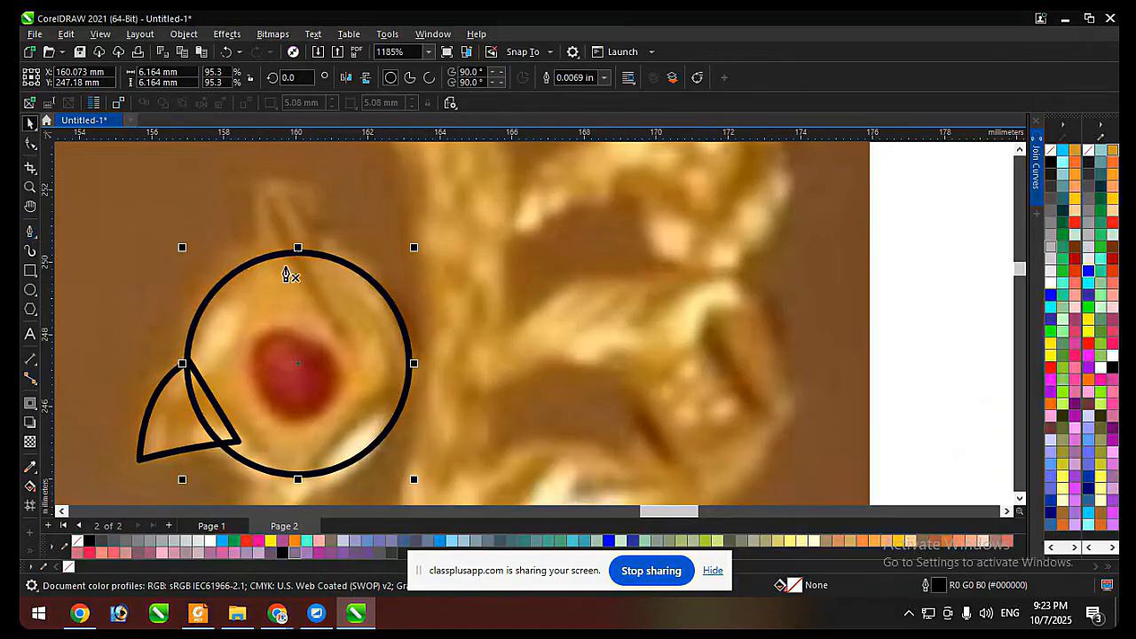
{"action": "left_click", "coordinate": [277, 272]}
{"action": "left_click_drag", "start_coordinate": [244, 202], "coordinate": [244, 174]}
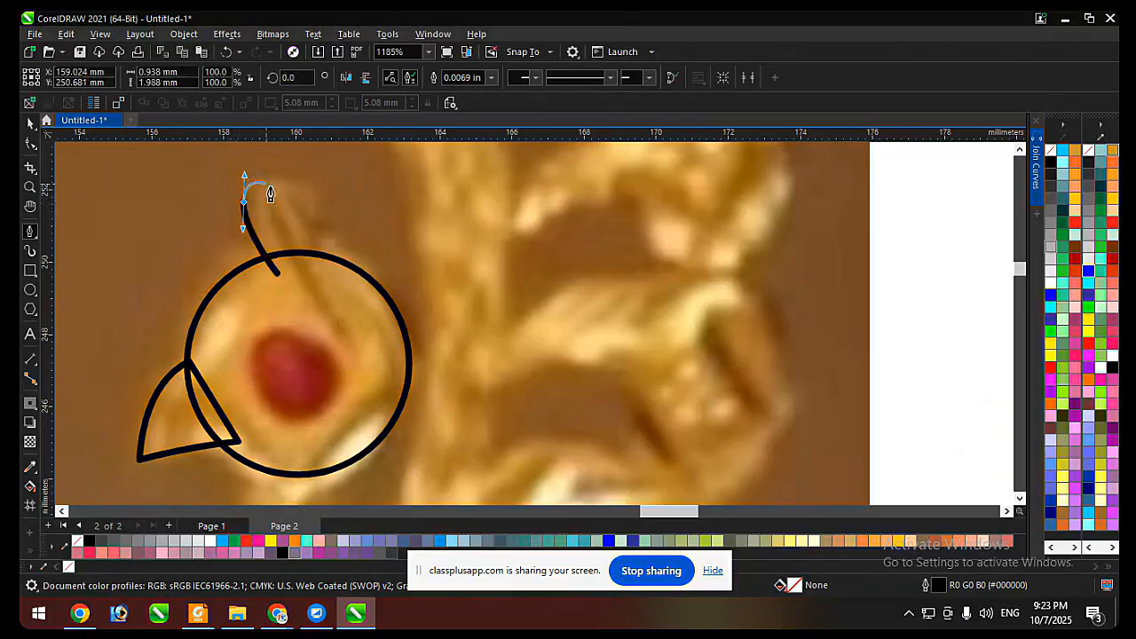
{"action": "left_click", "coordinate": [345, 197]}
{"action": "left_click_drag", "start_coordinate": [318, 280], "coordinate": [318, 306]}
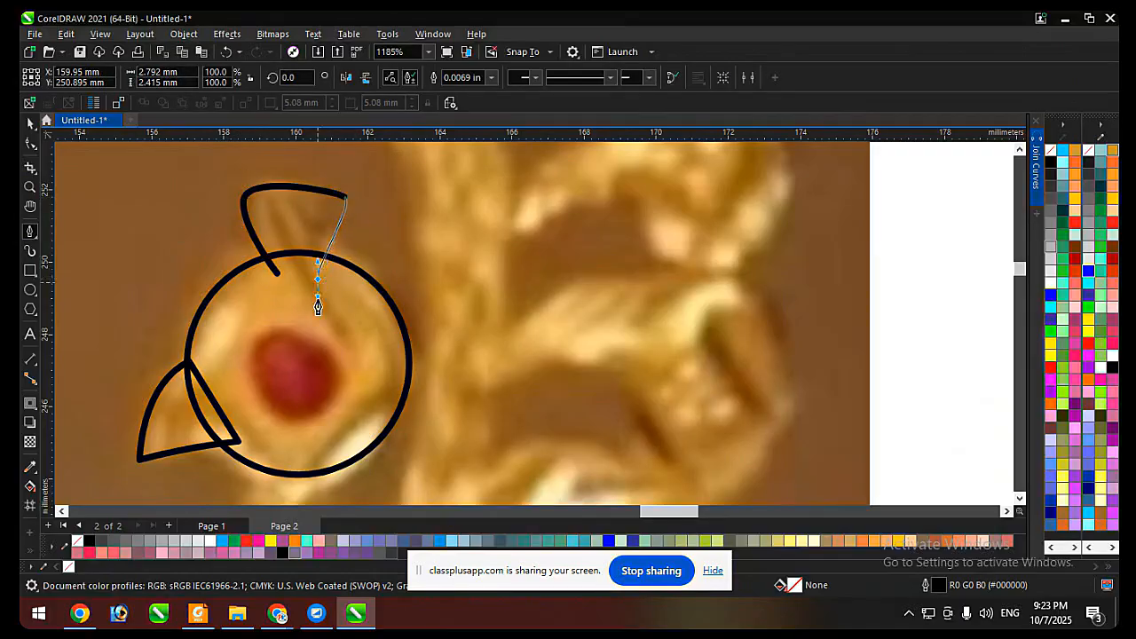
{"action": "left_click", "coordinate": [277, 271]}
Fill the beak, head circle and crest with black, remove their outlines, and clear the selection.
{"action": "scroll", "coordinate": [422, 202], "scroll_direction": "down", "scroll_amount": 2}
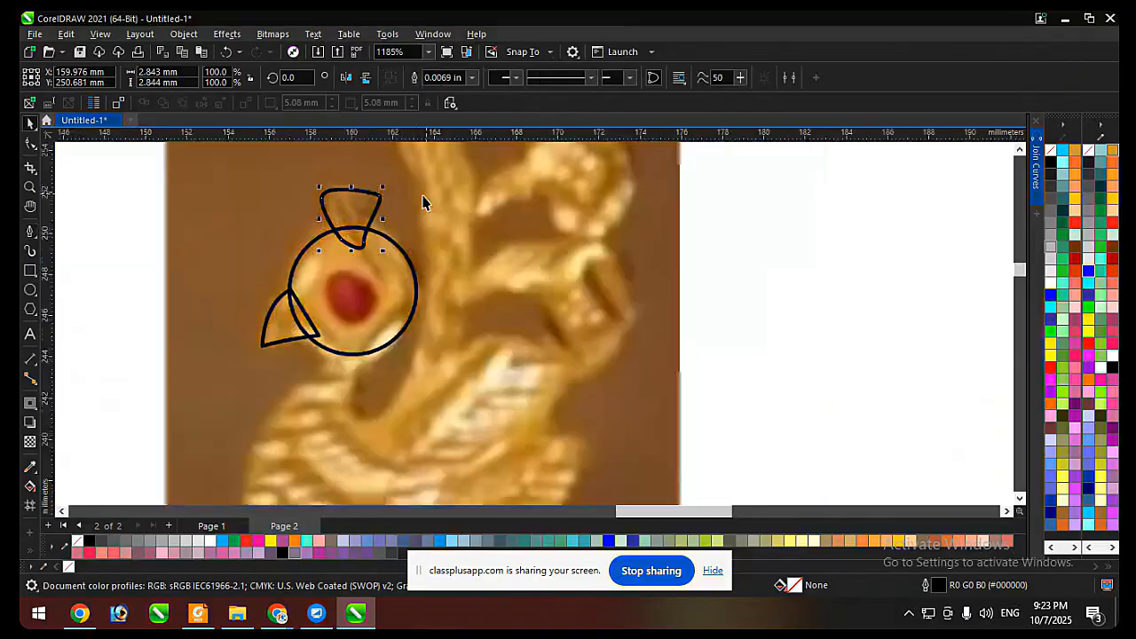
{"action": "scroll", "coordinate": [422, 202], "scroll_direction": "down", "scroll_amount": 3}
{"action": "left_click_drag", "start_coordinate": [700, 199], "coordinate": [225, 377]}
{"action": "left_click", "coordinate": [1051, 162]}
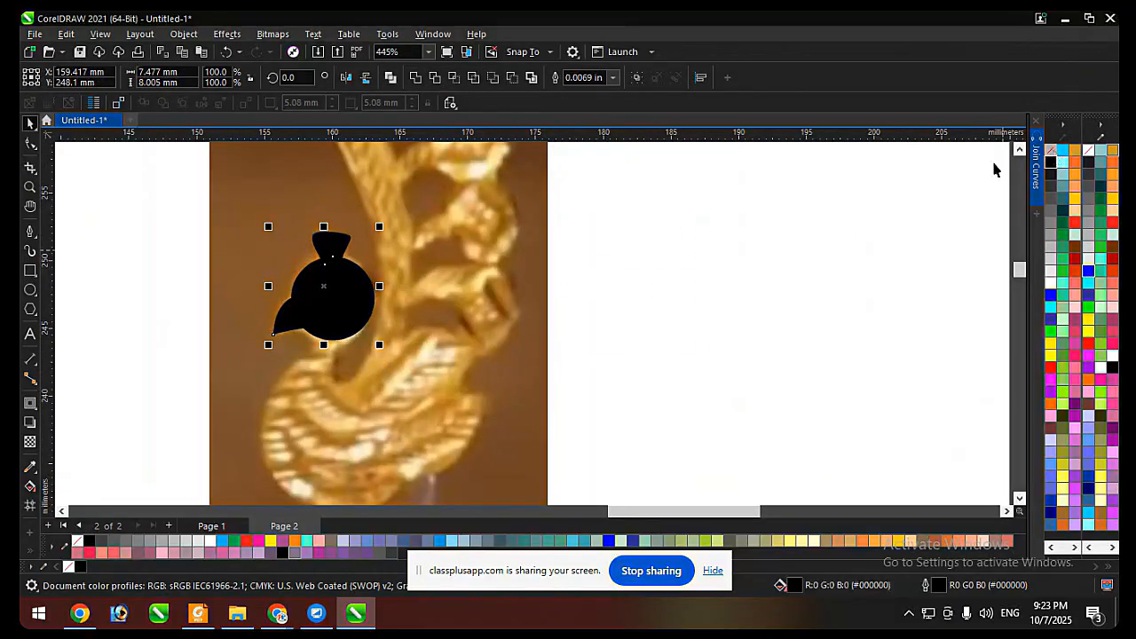
{"action": "left_click", "coordinate": [757, 243]}
Enlarge the head circle slightly and shift it a little down toward the beak to match the photo.
{"action": "scroll", "coordinate": [304, 286], "scroll_direction": "up", "scroll_amount": 1}
{"action": "left_click", "coordinate": [393, 311]}
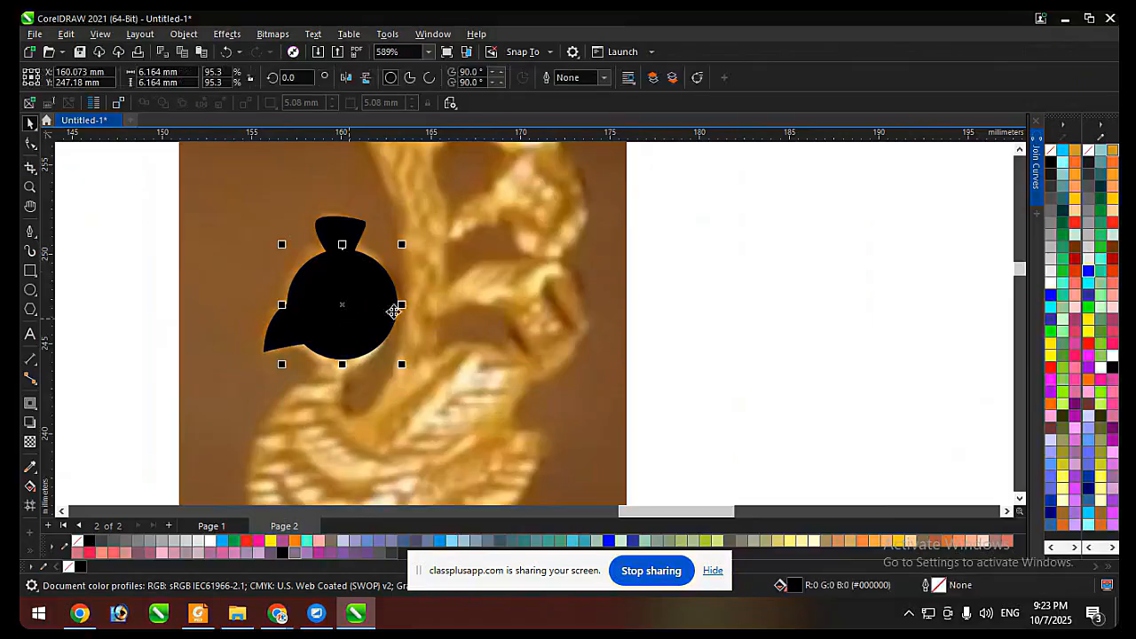
{"action": "scroll", "coordinate": [411, 287], "scroll_direction": "up", "scroll_amount": 1}
{"action": "left_click_drag", "start_coordinate": [390, 228], "coordinate": [395, 227]}
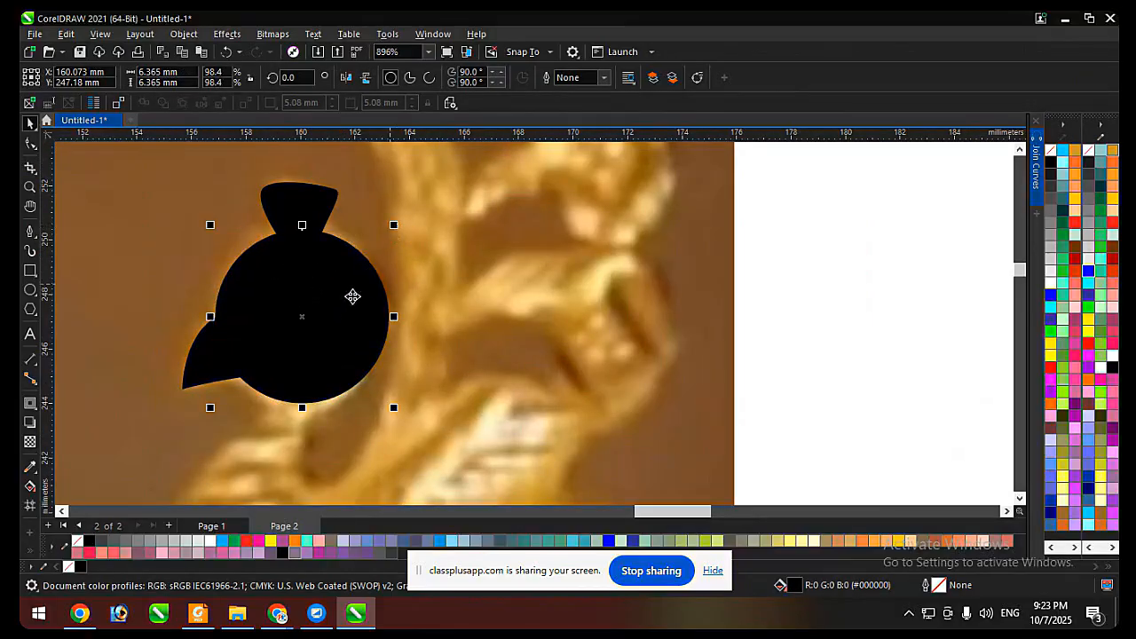
{"action": "scroll", "coordinate": [332, 319], "scroll_direction": "down", "scroll_amount": 1}
{"action": "scroll", "coordinate": [314, 379], "scroll_direction": "up", "scroll_amount": 1}
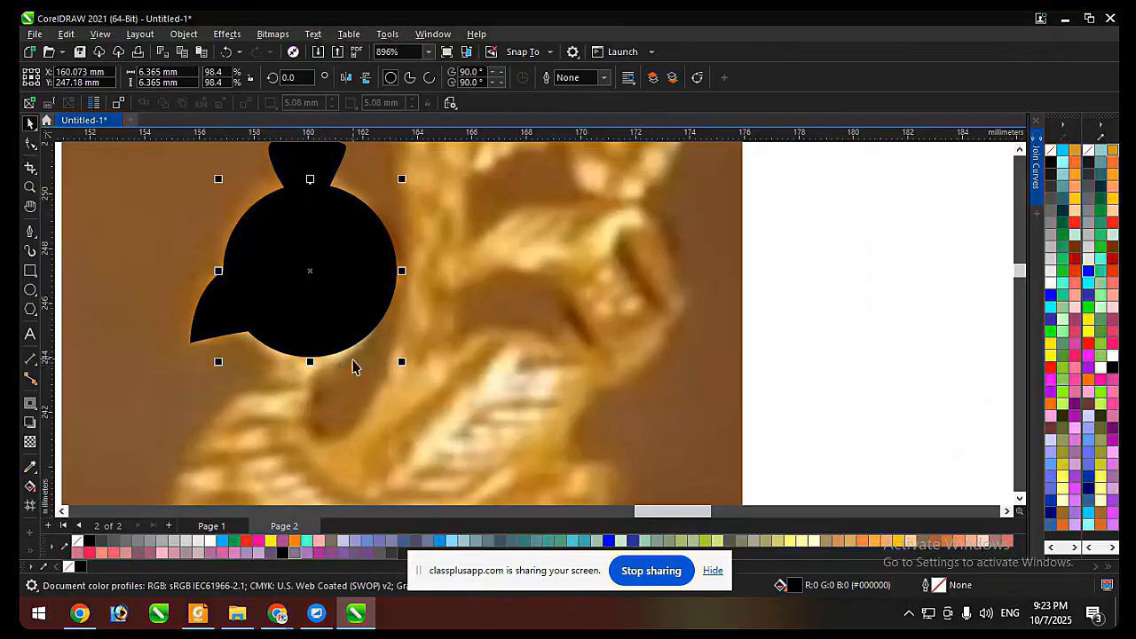
{"action": "mouse_move", "coordinate": [401, 361]}
{"action": "left_mouse_down"}
{"action": "mouse_move", "coordinate": [411, 381]}
{"action": "mouse_move", "coordinate": [407, 367]}
{"action": "left_mouse_up"}
{"action": "left_click_drag", "start_coordinate": [375, 279], "coordinate": [368, 290]}
Rotate the beak shape about 2.5° counterclockwise and nudge it to sit against the head circle.
{"action": "left_click", "coordinate": [200, 345]}
{"action": "scroll", "coordinate": [221, 303], "scroll_direction": "up", "scroll_amount": 1}
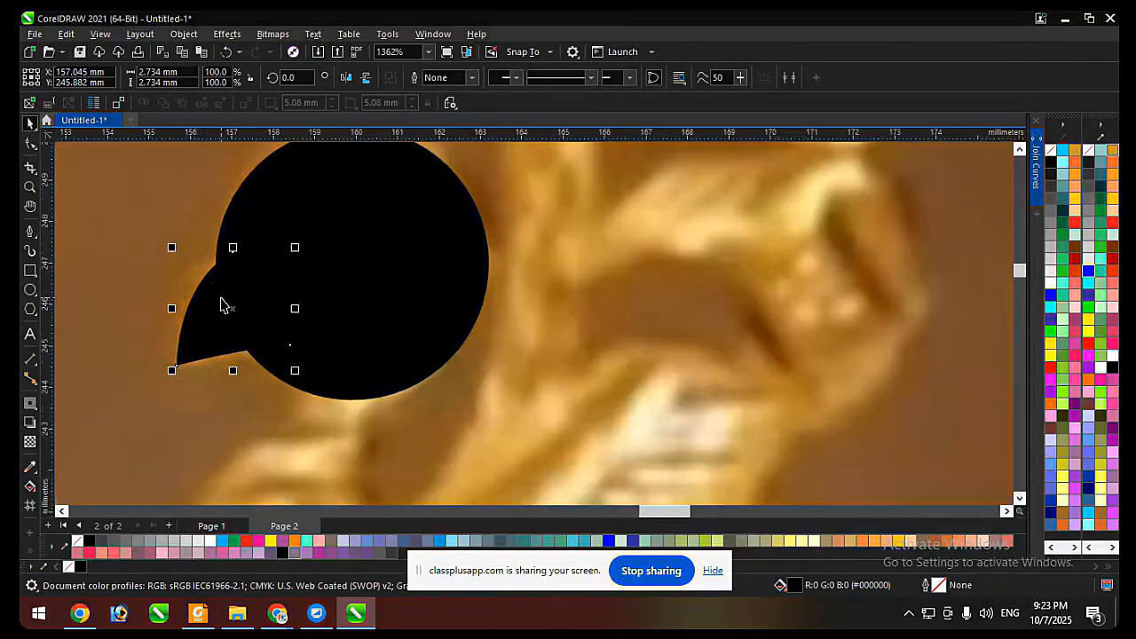
{"action": "left_click_drag", "start_coordinate": [213, 324], "coordinate": [209, 332]}
{"action": "left_click", "coordinate": [209, 332]}
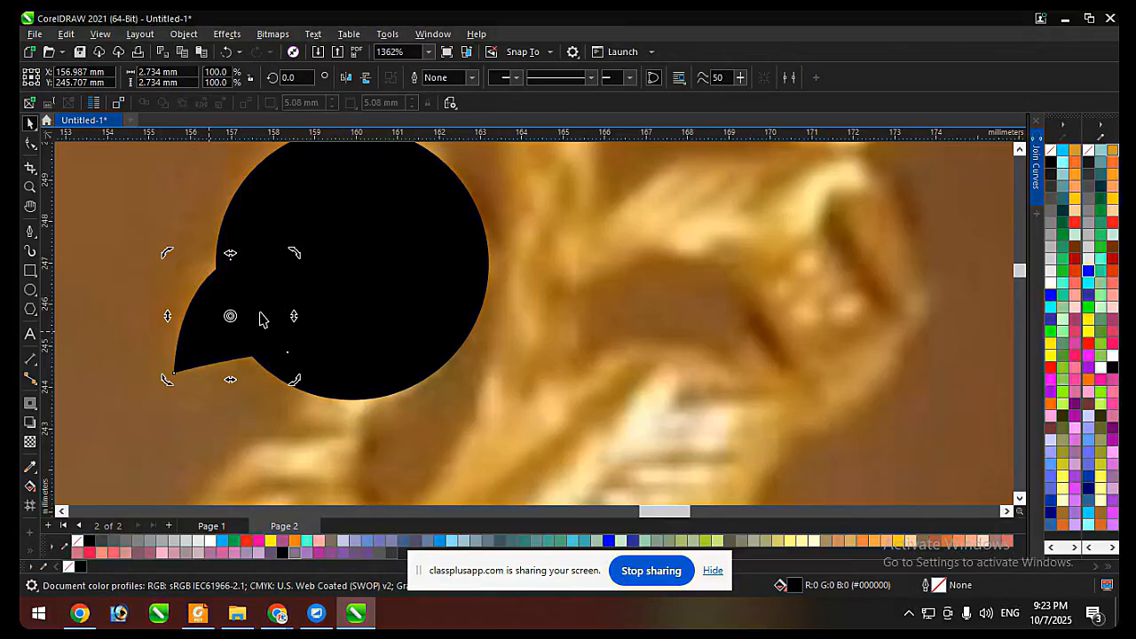
{"action": "left_click_drag", "start_coordinate": [299, 263], "coordinate": [298, 256]}
{"action": "left_click_drag", "start_coordinate": [204, 340], "coordinate": [202, 333]}
Round the crest's two upper corners by adjusting their nodes and curve handles.
{"action": "scroll", "coordinate": [220, 417], "scroll_direction": "down", "scroll_amount": 2}
{"action": "scroll", "coordinate": [272, 339], "scroll_direction": "up", "scroll_amount": 1}
{"action": "left_click", "coordinate": [297, 238]}
{"action": "scroll", "coordinate": [296, 234], "scroll_direction": "up", "scroll_amount": 1}
{"action": "left_click", "coordinate": [296, 234]}
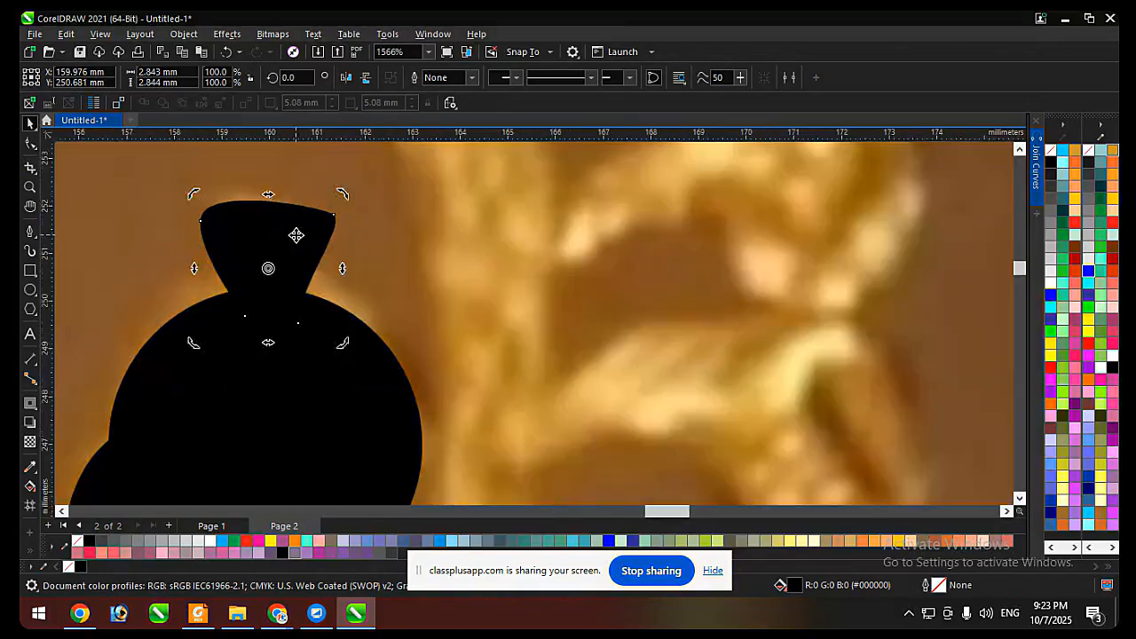
{"action": "key", "text": "F10"}
{"action": "left_click", "coordinate": [201, 222]}
{"action": "left_click_drag", "start_coordinate": [202, 187], "coordinate": [204, 193]}
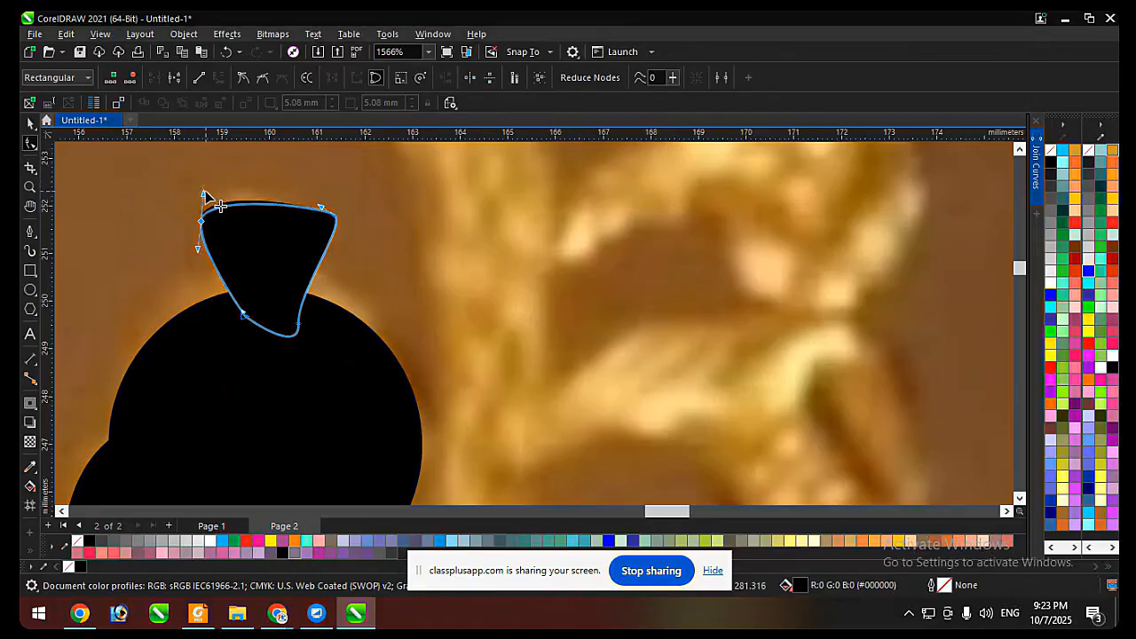
{"action": "left_click", "coordinate": [333, 216]}
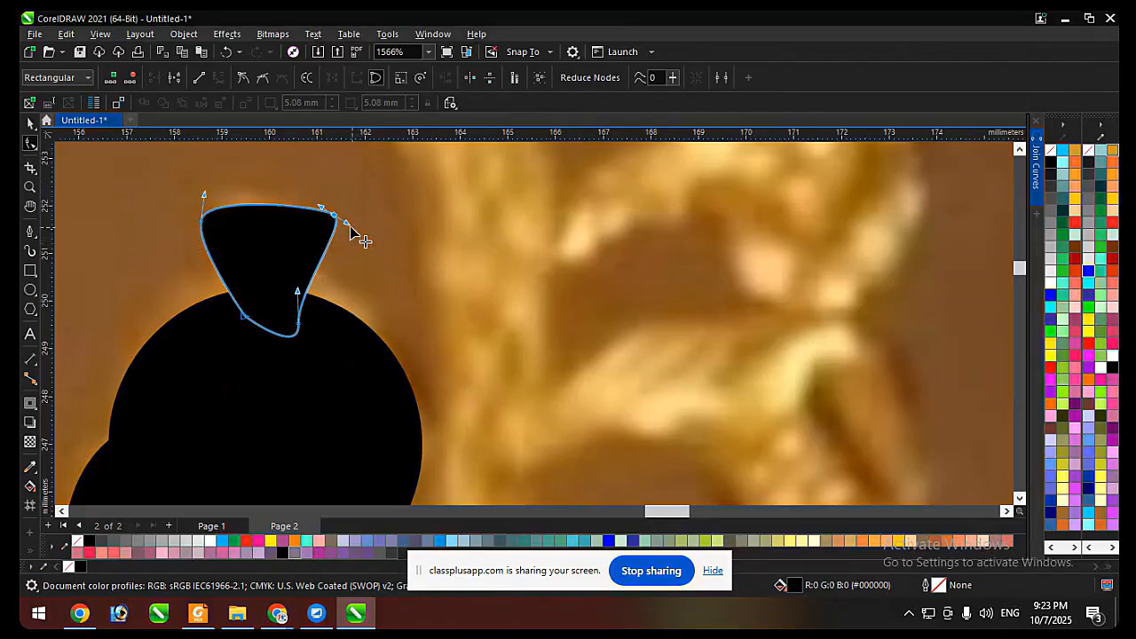
{"action": "mouse_move", "coordinate": [346, 223]}
{"action": "left_mouse_down"}
{"action": "mouse_move", "coordinate": [328, 245]}
{"action": "mouse_move", "coordinate": [331, 226]}
{"action": "left_mouse_up"}
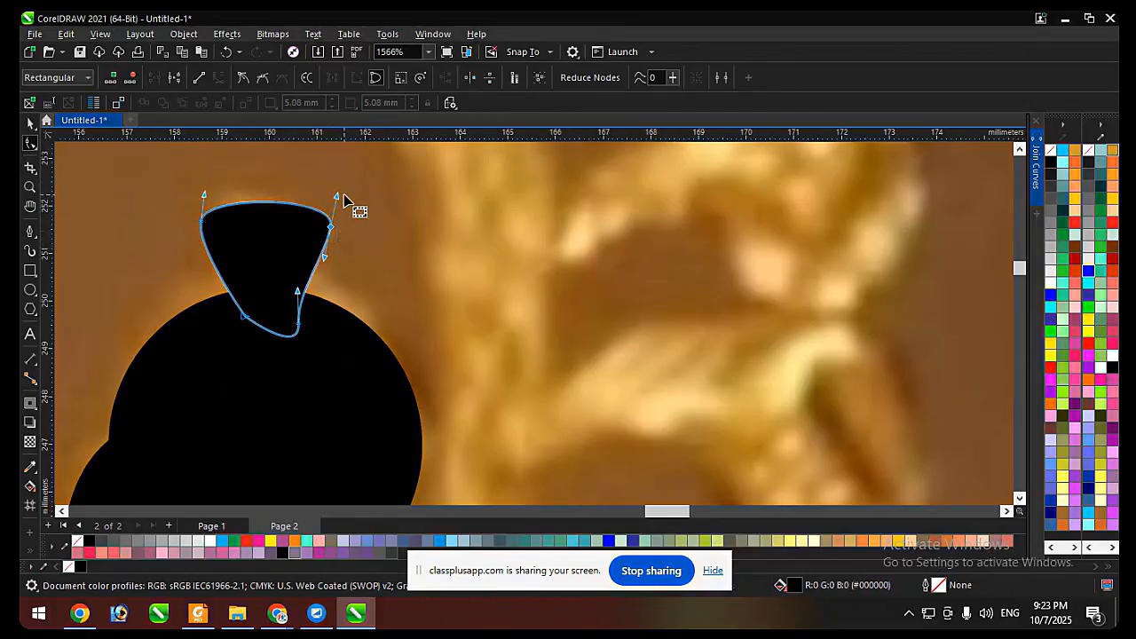
{"action": "left_click", "coordinate": [344, 200]}
Select the beak, head circle and crest together, remove their fill and give them black outlines.
{"action": "scroll", "coordinate": [380, 222], "scroll_direction": "down", "scroll_amount": 5}
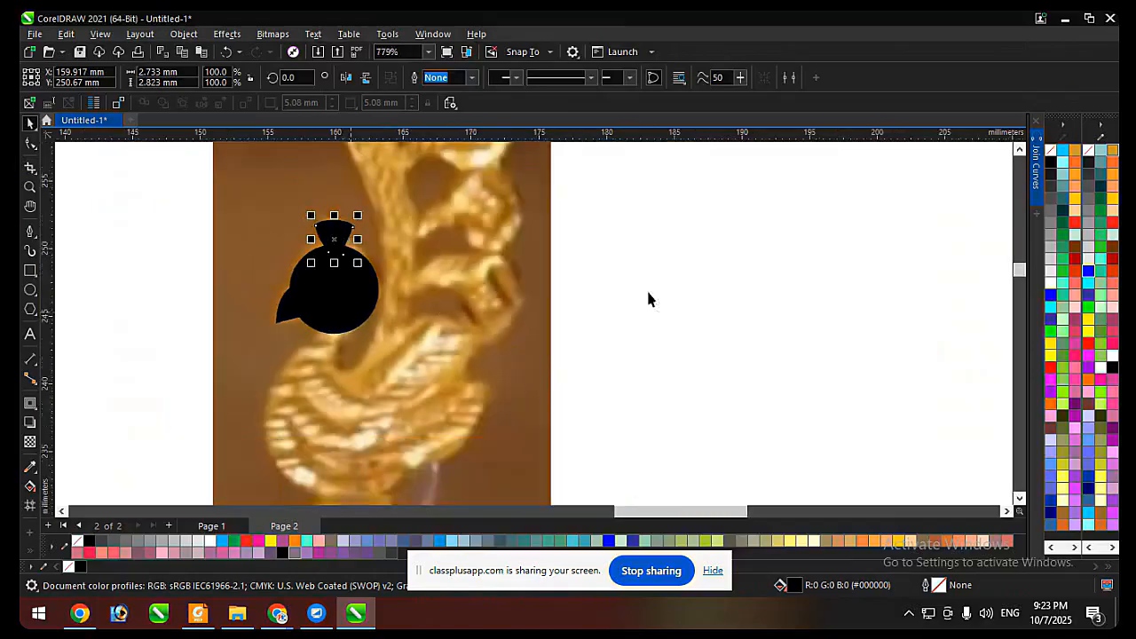
{"action": "key", "text": "space"}
{"action": "left_click_drag", "start_coordinate": [679, 187], "coordinate": [164, 413]}
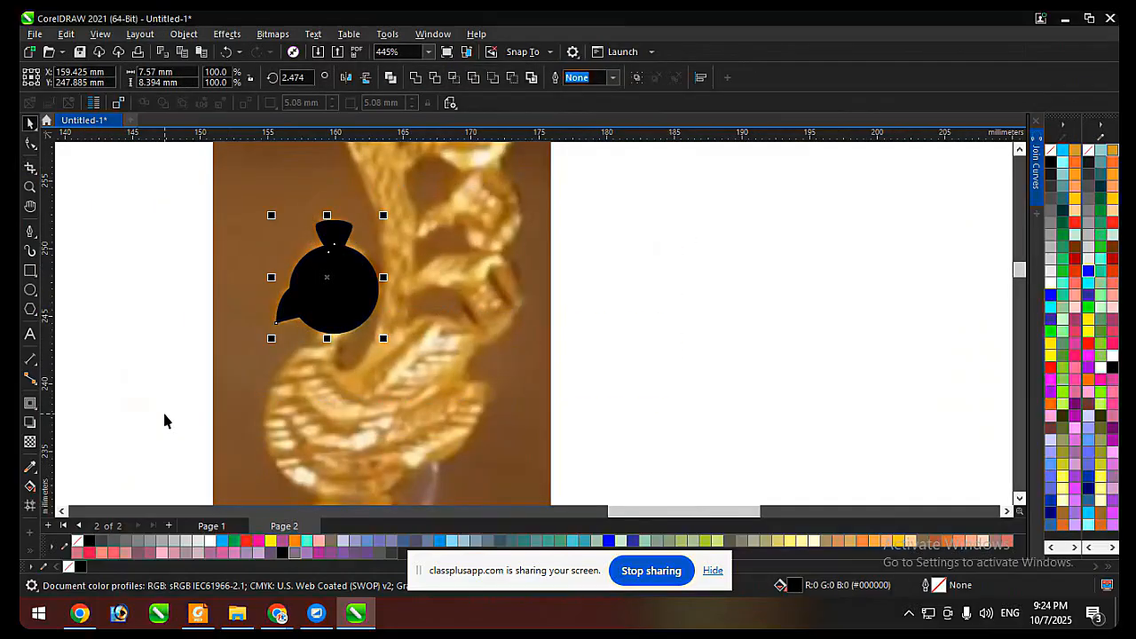
{"action": "left_click_drag", "start_coordinate": [140, 191], "coordinate": [479, 371]}
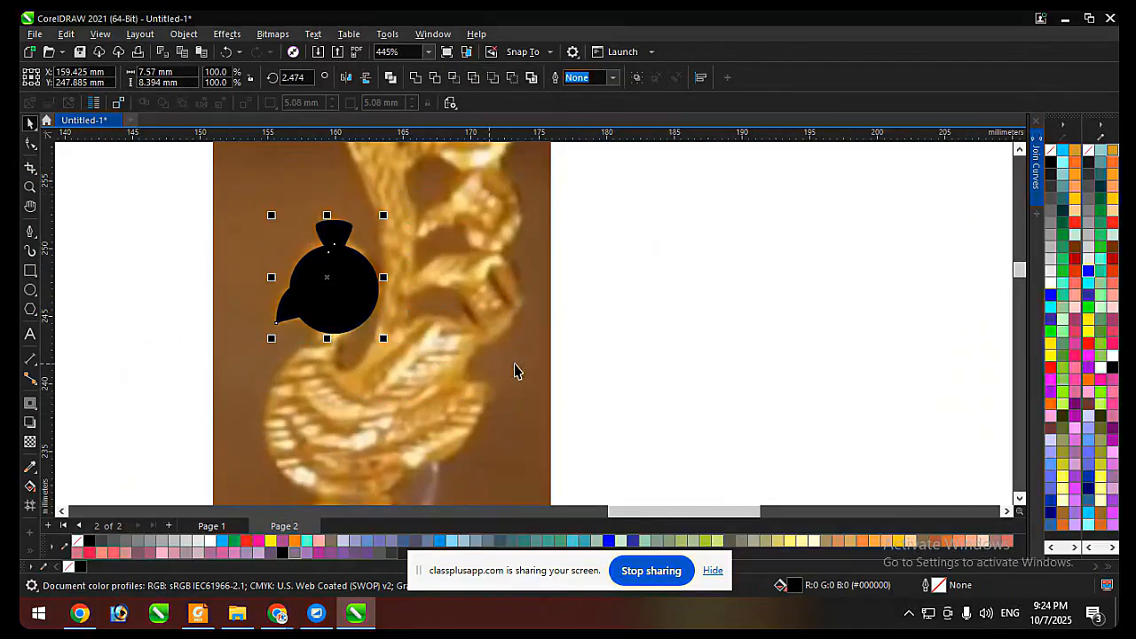
{"action": "left_click", "coordinate": [1054, 150]}
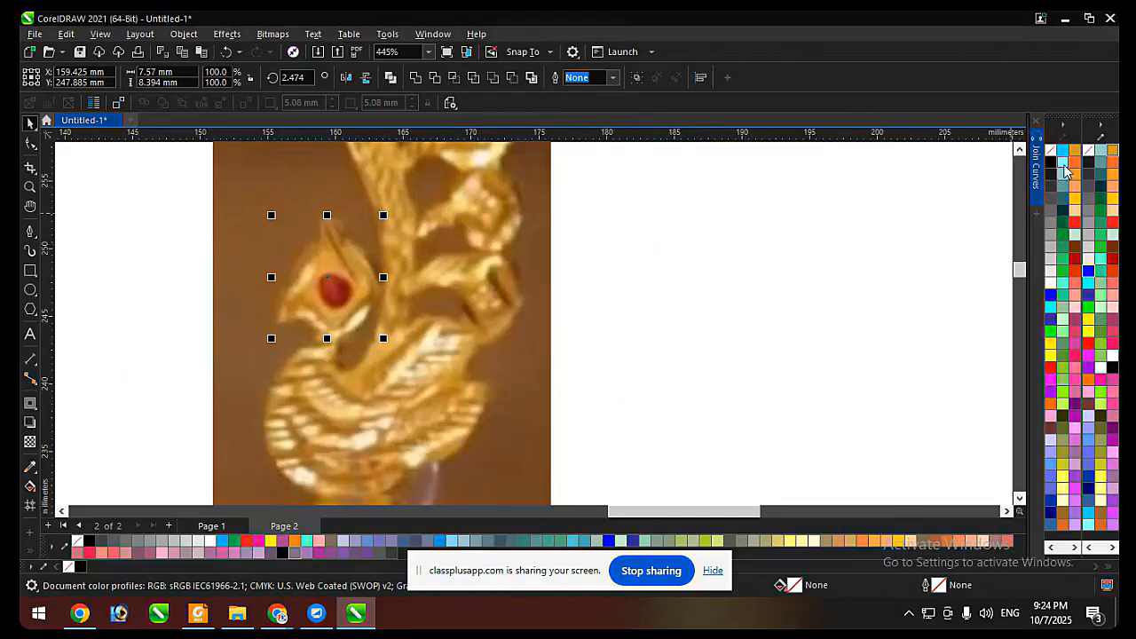
{"action": "right_click", "coordinate": [1052, 163]}
{"action": "scroll", "coordinate": [337, 264], "scroll_direction": "up", "scroll_amount": 2}
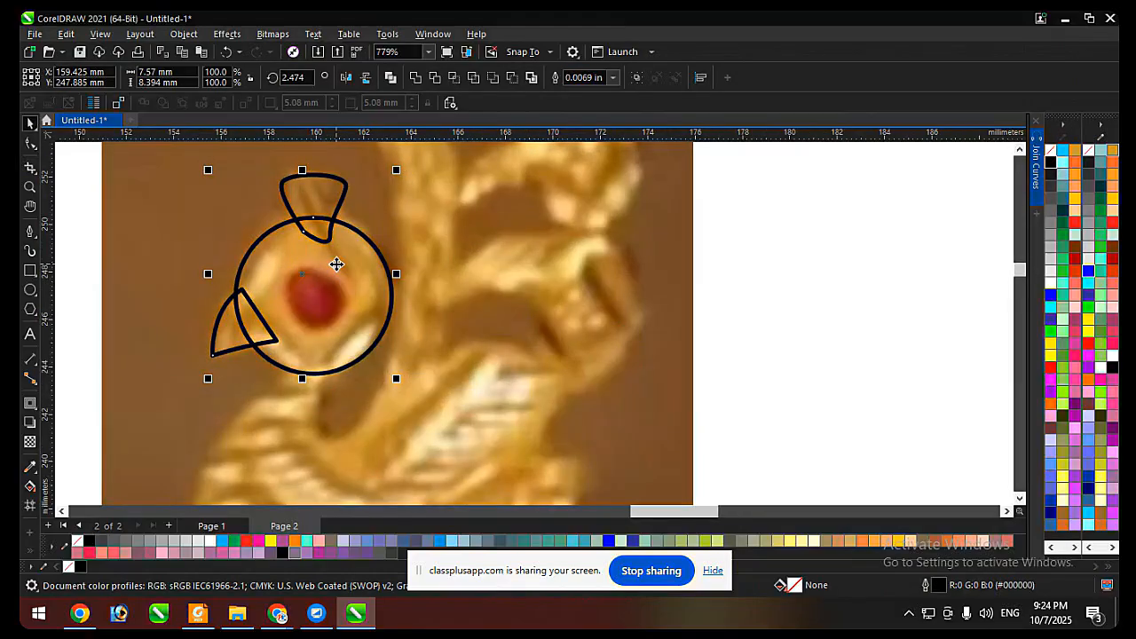
Try welding the beak, head circle and crest, undo the weld, and fill the separate shapes black to preview the silhouette.
{"action": "left_click", "coordinate": [415, 78]}
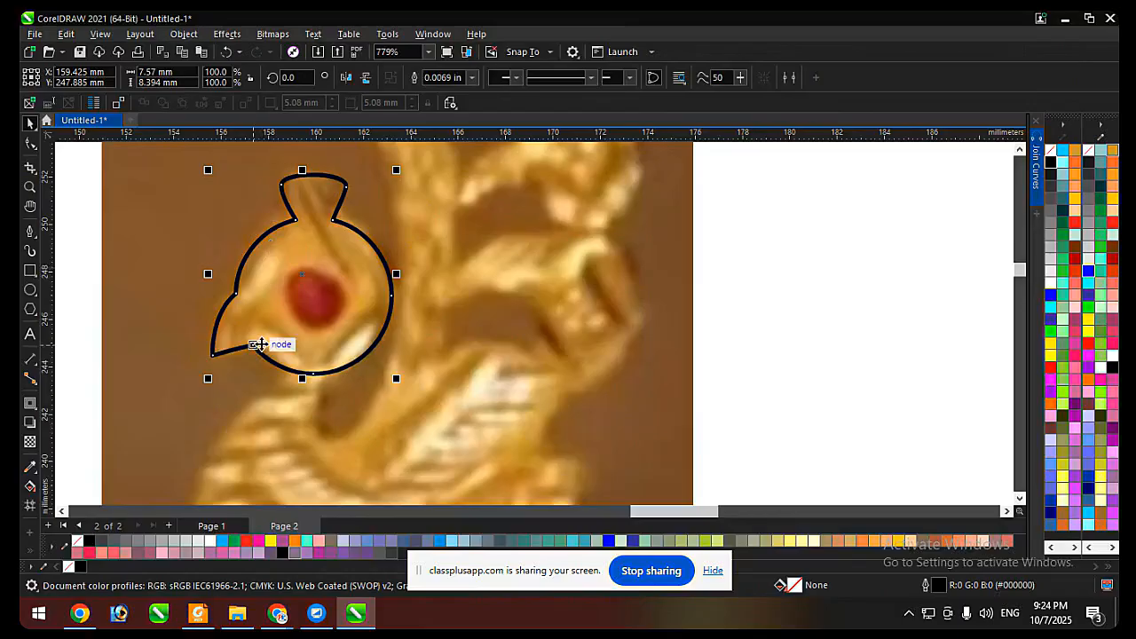
{"action": "key", "text": "ctrl+z"}
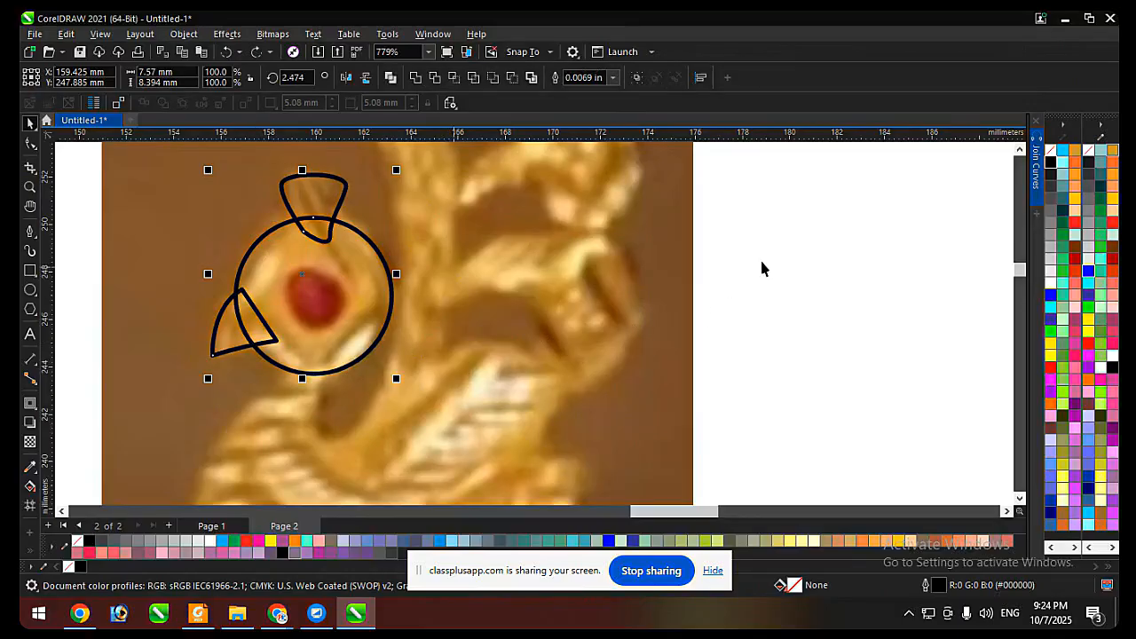
{"action": "left_click", "coordinate": [1051, 163]}
{"action": "left_click", "coordinate": [752, 255]}
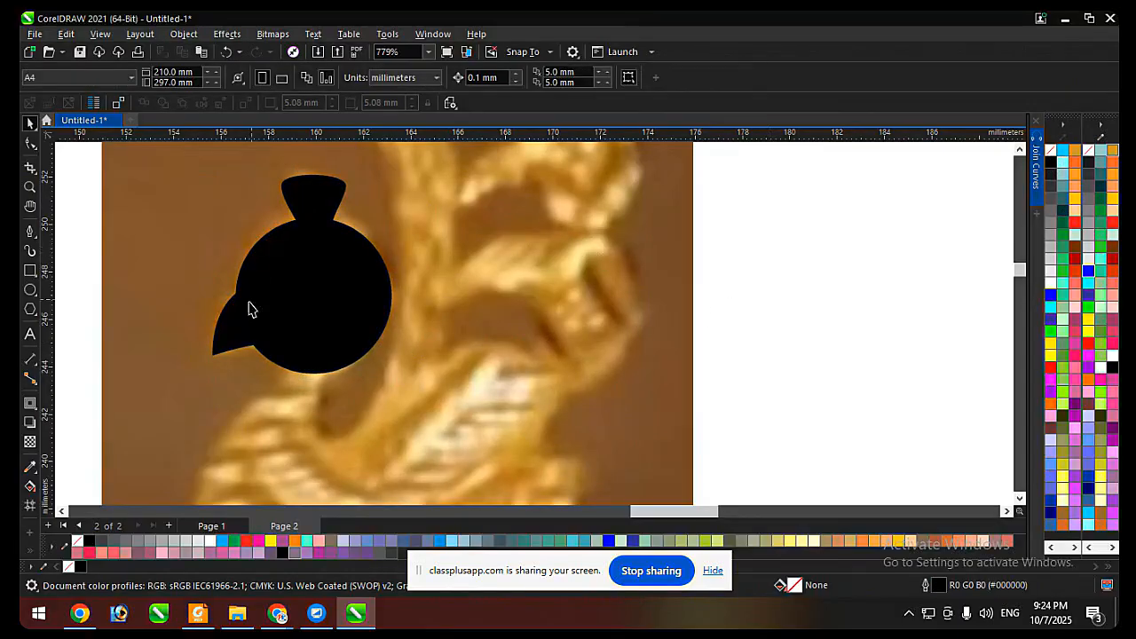
Shrink the head circle slightly from its lower-left corner to about 6.45 mm across.
{"action": "scroll", "coordinate": [248, 308], "scroll_direction": "up", "scroll_amount": 1}
{"action": "left_click", "coordinate": [224, 343]}
{"action": "scroll", "coordinate": [225, 341], "scroll_direction": "up", "scroll_amount": 1}
{"action": "left_click", "coordinate": [362, 299]}
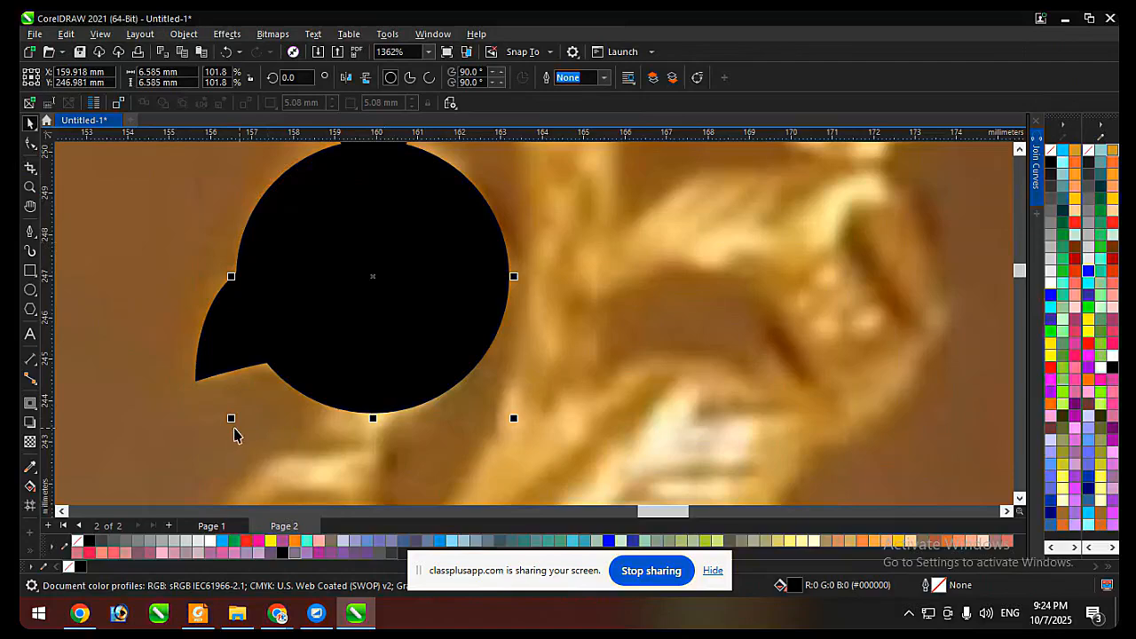
{"action": "left_click_drag", "start_coordinate": [231, 418], "coordinate": [237, 415]}
{"action": "scroll", "coordinate": [204, 381], "scroll_direction": "down", "scroll_amount": 1}
{"action": "scroll", "coordinate": [217, 349], "scroll_direction": "up", "scroll_amount": 2}
Select the beak with the head circle and crest, and switch all three from black fill back to unfilled black outlines.
{"action": "left_click", "coordinate": [218, 341]}
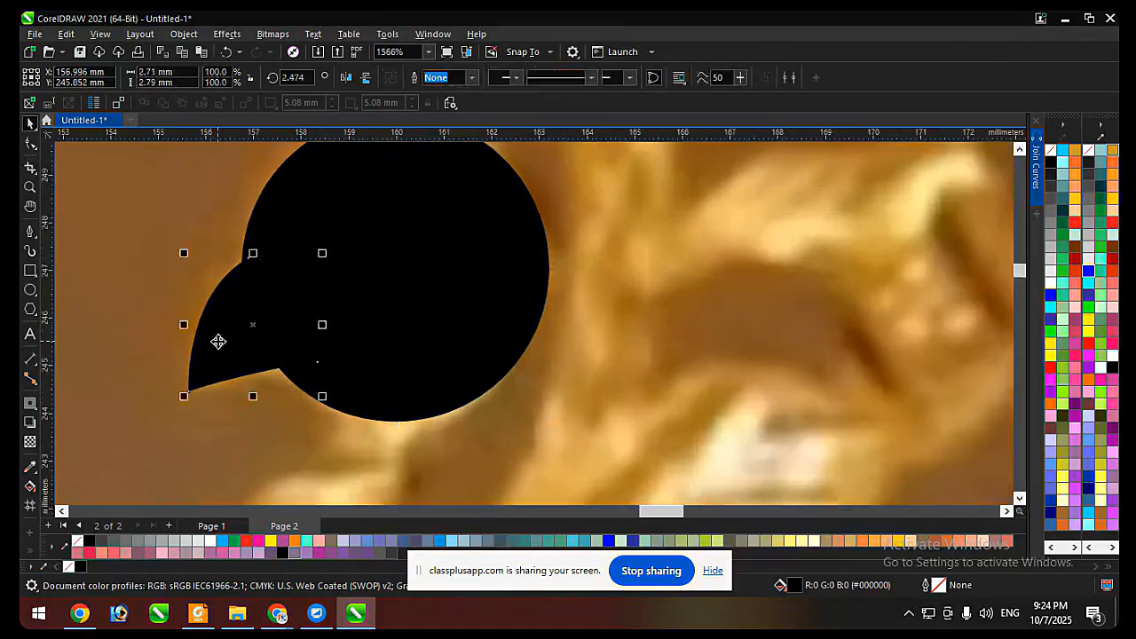
{"action": "key", "text": "F10"}
{"action": "key", "text": "space"}
{"action": "scroll", "coordinate": [421, 315], "scroll_direction": "down", "scroll_amount": 1}
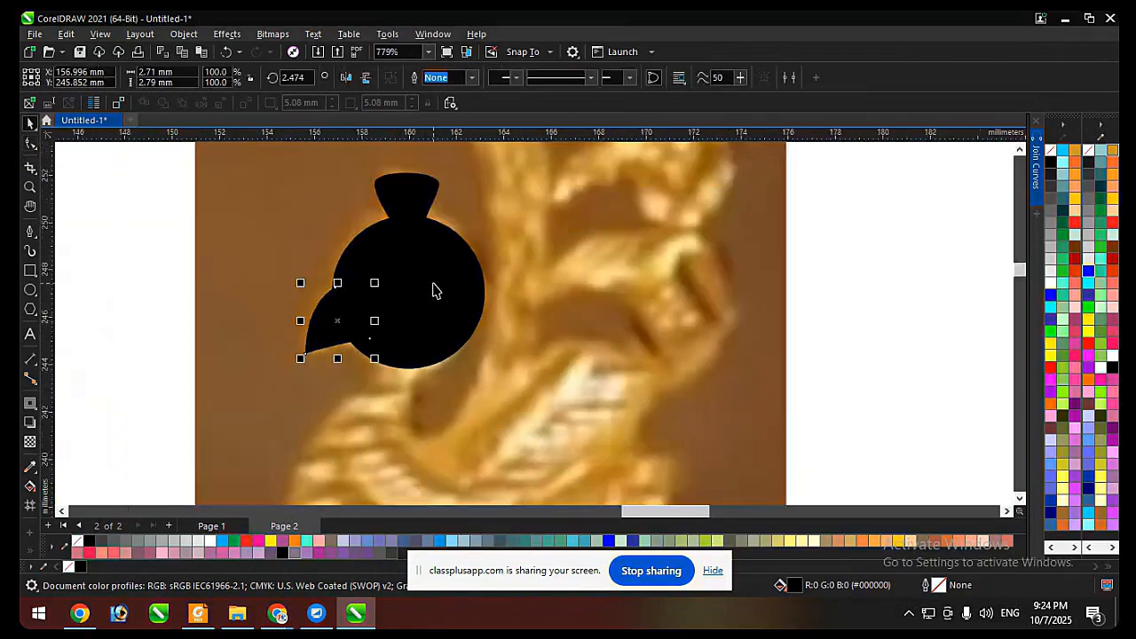
{"action": "left_click", "coordinate": [433, 290], "text": "shift"}
{"action": "left_click", "coordinate": [421, 192], "text": "shift"}
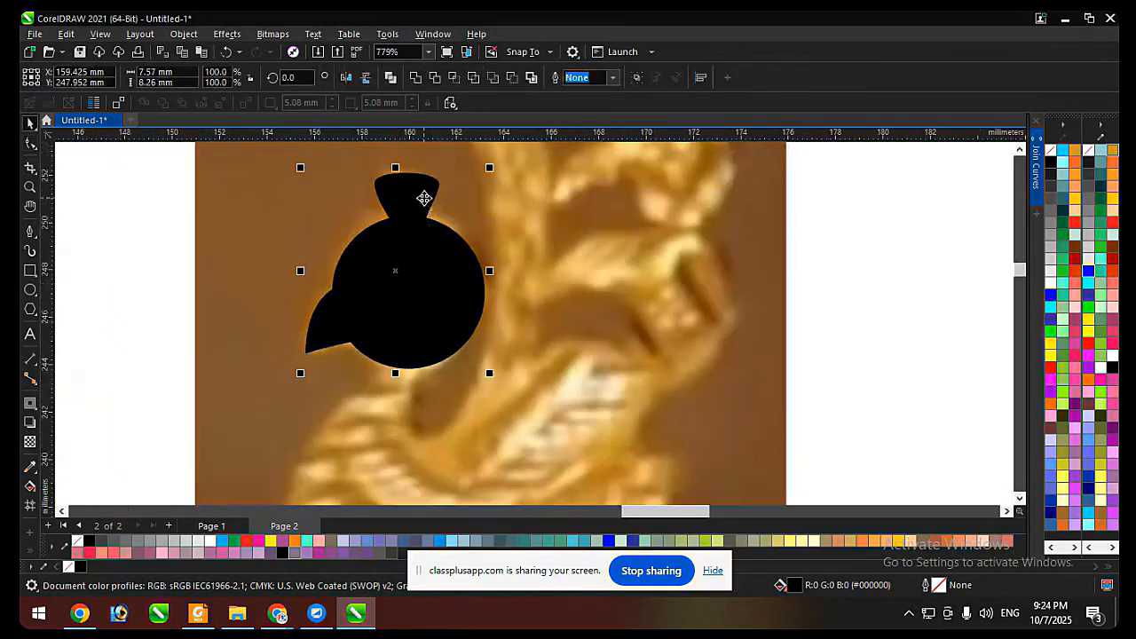
{"action": "right_click", "coordinate": [1051, 163]}
{"action": "left_click", "coordinate": [1050, 150]}
{"action": "key", "text": "Escape"}
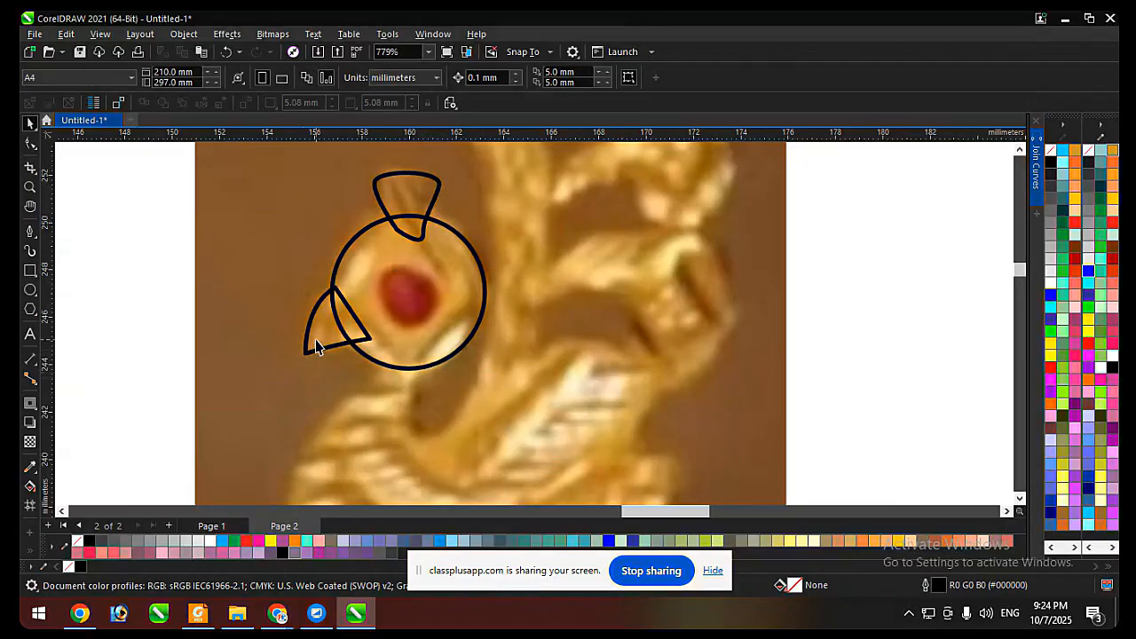
Delete the triangular beak shape.
{"action": "left_click", "coordinate": [317, 346]}
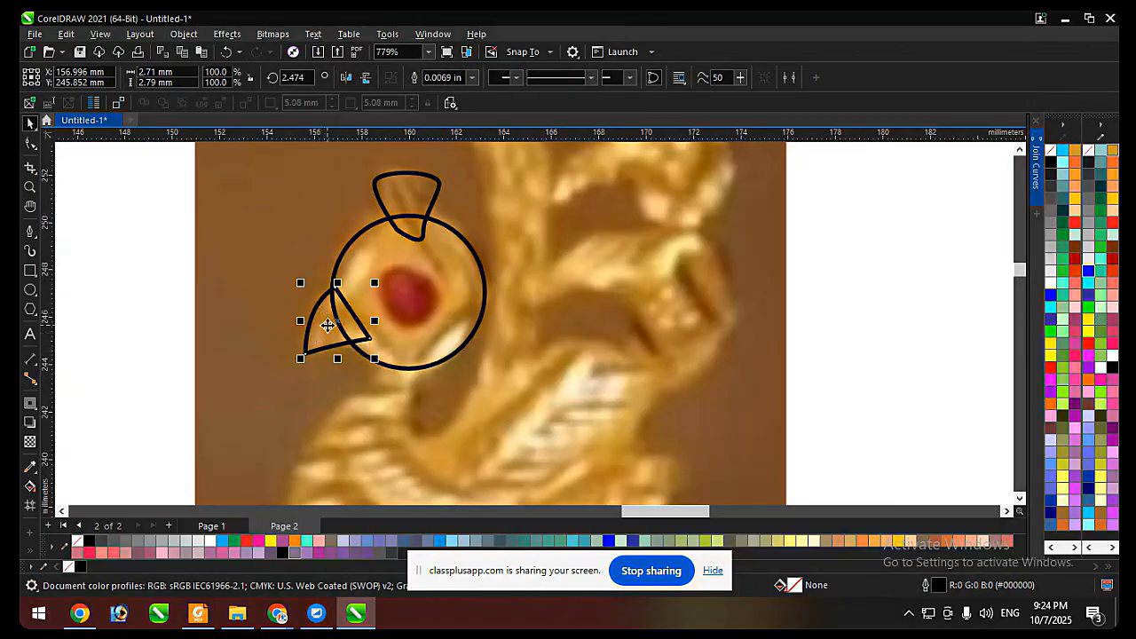
{"action": "scroll", "coordinate": [327, 325], "scroll_direction": "up", "scroll_amount": 2}
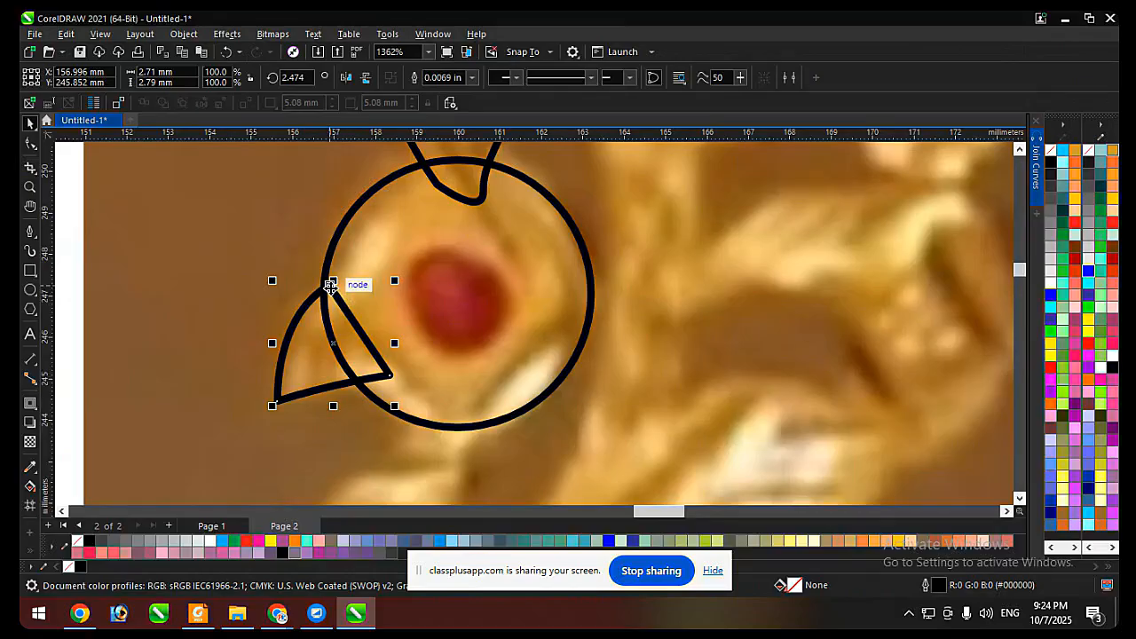
{"action": "key", "text": "Delete"}
Reduce the head circle to about 6.16 mm across and shift it slightly left over the peacock's head.
{"action": "left_click", "coordinate": [383, 310]}
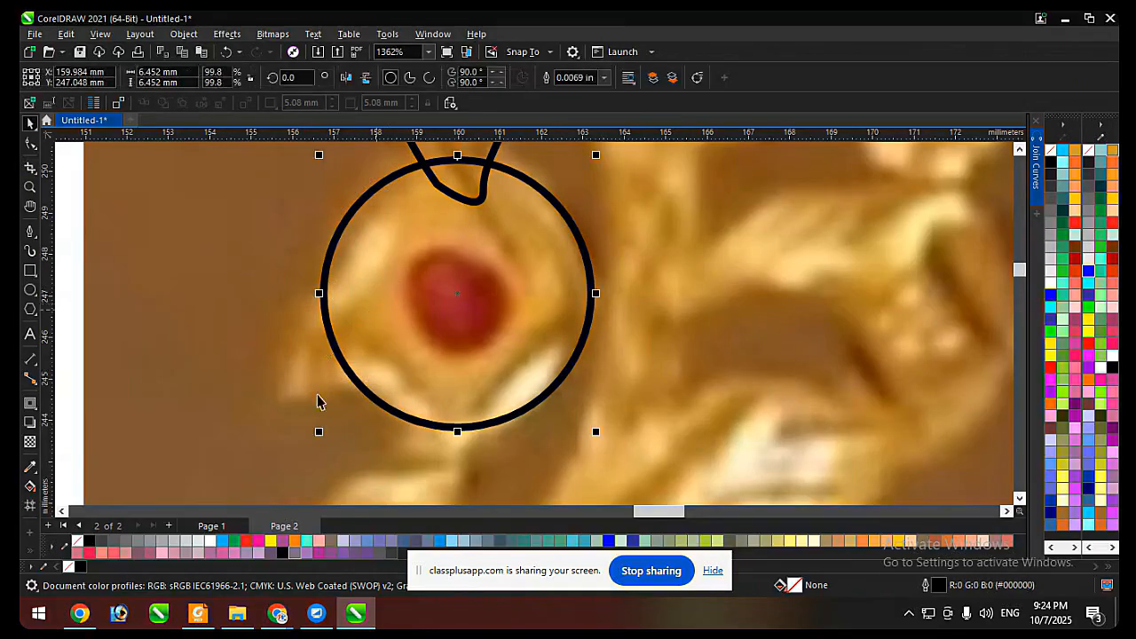
{"action": "left_click_drag", "start_coordinate": [318, 439], "coordinate": [331, 427]}
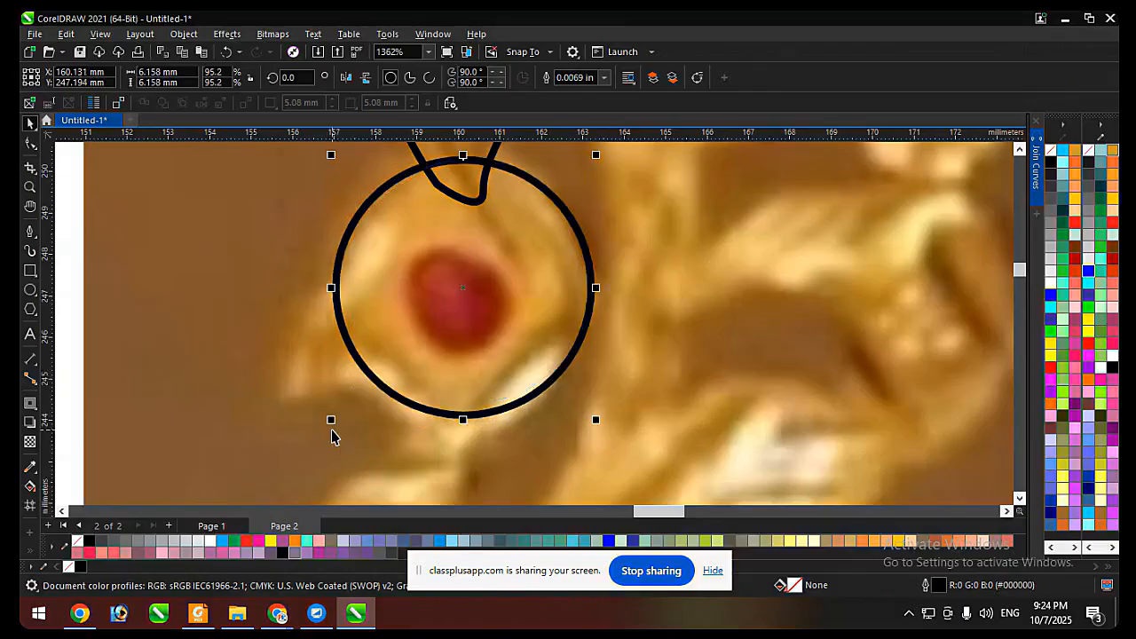
{"action": "mouse_move", "coordinate": [459, 317]}
{"action": "left_mouse_down"}
{"action": "mouse_move", "coordinate": [474, 296]}
{"action": "mouse_move", "coordinate": [456, 317]}
{"action": "left_mouse_up"}
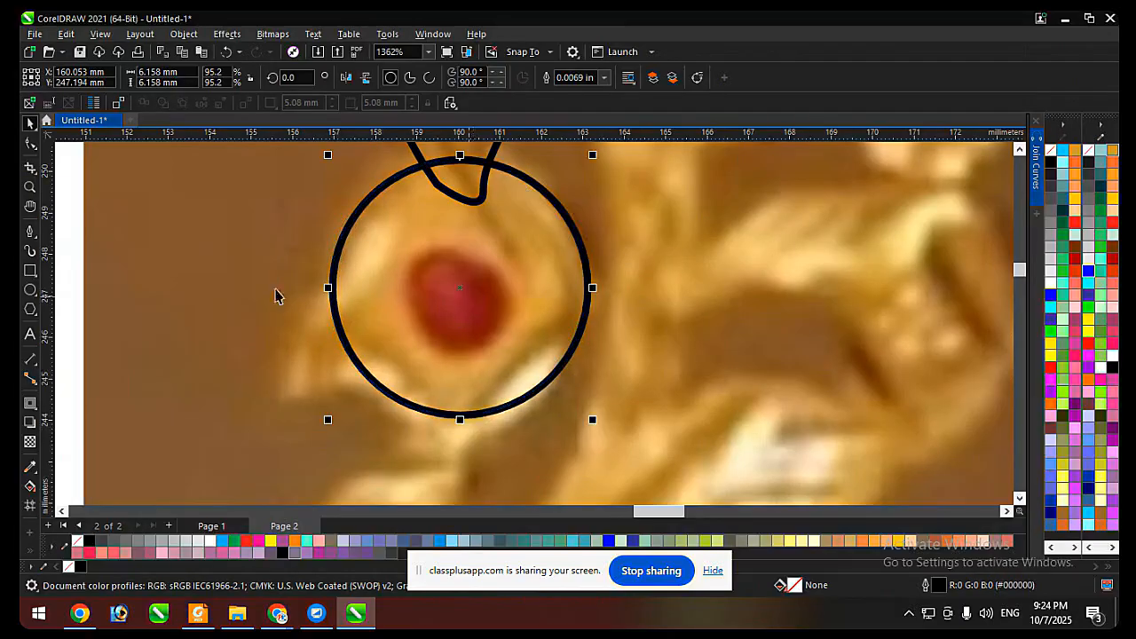
Weld the crest and head circle into a single outline, and undo the weld.
{"action": "scroll", "coordinate": [397, 413], "scroll_direction": "down", "scroll_amount": 1}
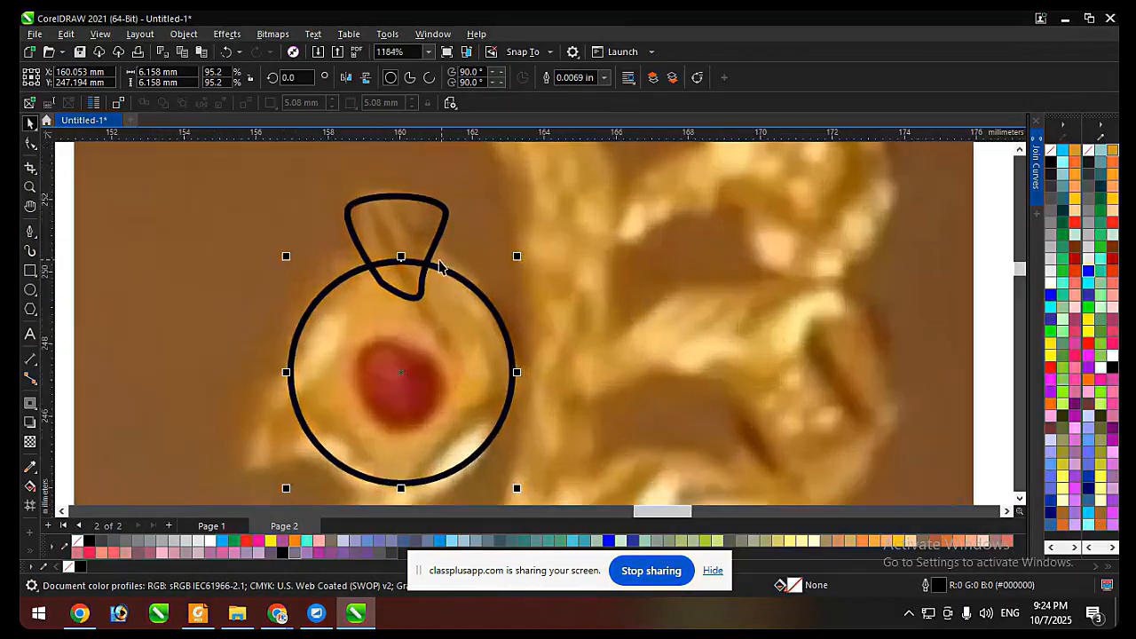
{"action": "left_click", "coordinate": [426, 236]}
{"action": "left_click", "coordinate": [438, 356], "text": "shift"}
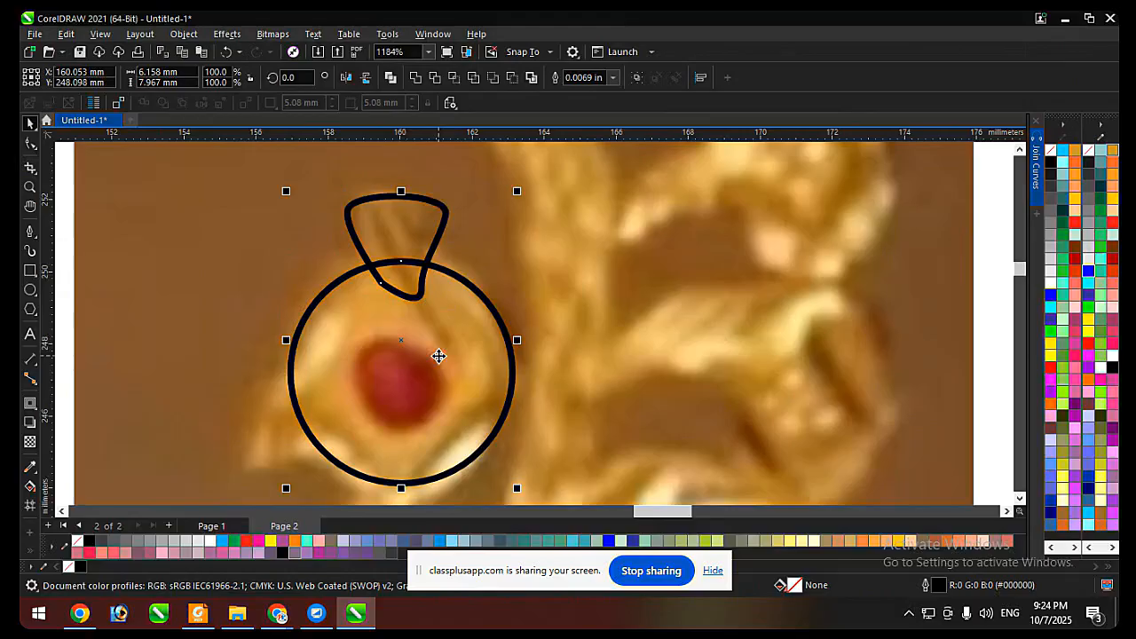
{"action": "left_click", "coordinate": [415, 78]}
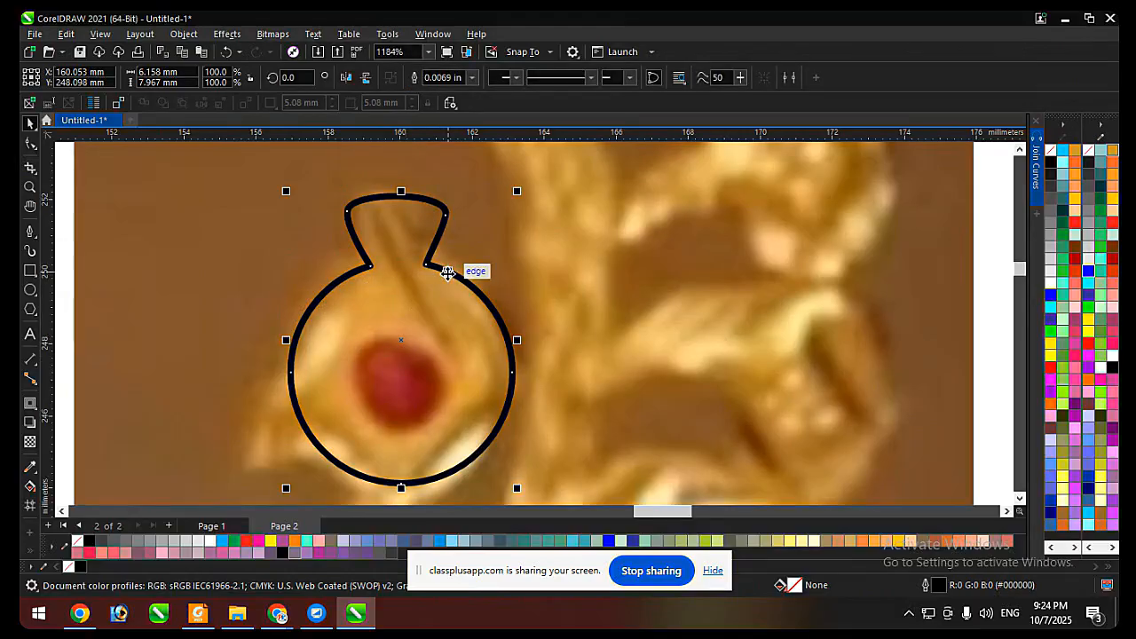
{"action": "key", "text": "ctrl+z"}
Draw a new closed beak about 6.6 by 3.6 mm with the Pen tool, curving its outer edges and extending its back inside the head circle.
{"action": "scroll", "coordinate": [301, 266], "scroll_direction": "down", "scroll_amount": 4}
{"action": "left_click", "coordinate": [29, 230]}
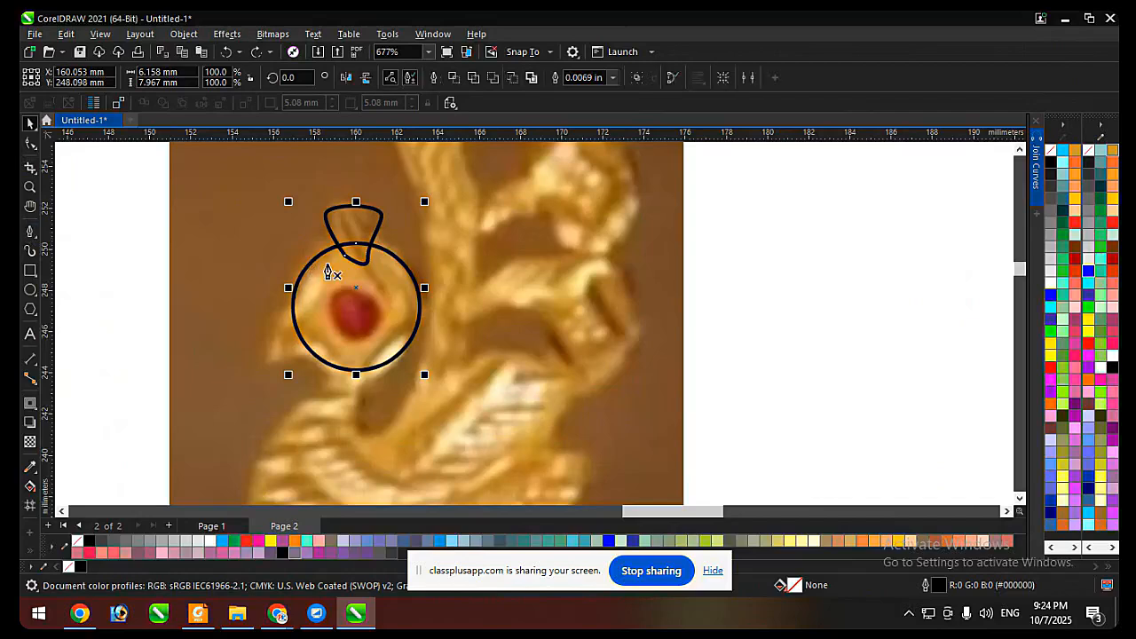
{"action": "scroll", "coordinate": [329, 272], "scroll_direction": "up", "scroll_amount": 2}
{"action": "left_click", "coordinate": [217, 437]}
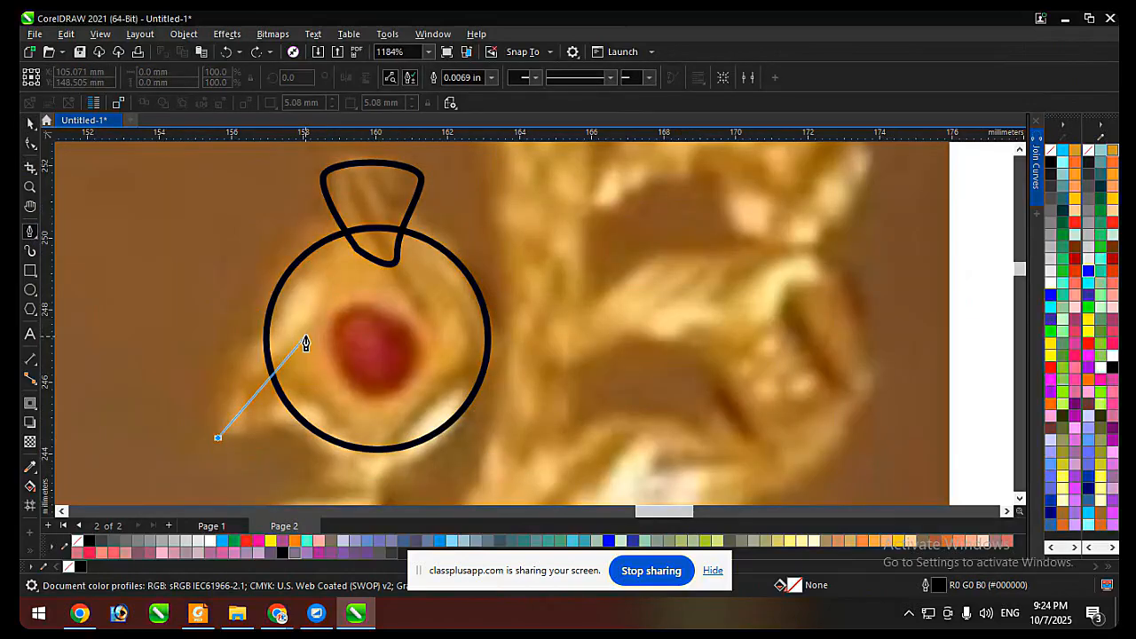
{"action": "left_click_drag", "start_coordinate": [298, 333], "coordinate": [385, 317]}
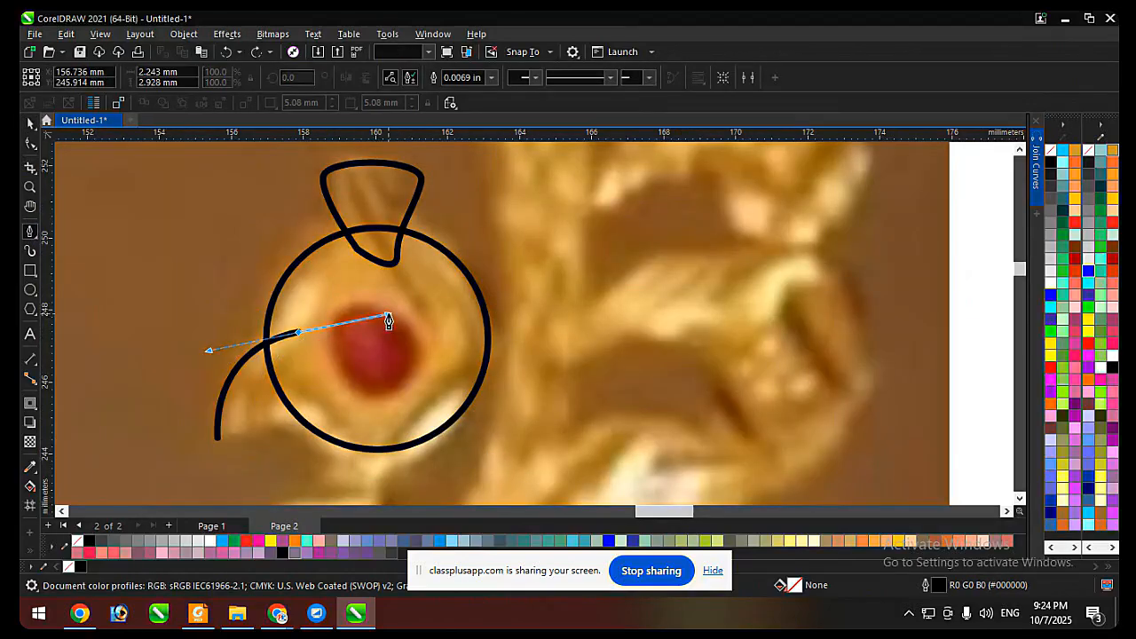
{"action": "left_click", "coordinate": [415, 359]}
{"action": "left_click", "coordinate": [457, 308]}
{"action": "left_click", "coordinate": [436, 396]}
{"action": "left_click", "coordinate": [360, 404]}
{"action": "scroll", "coordinate": [331, 397], "scroll_direction": "down", "scroll_amount": 2}
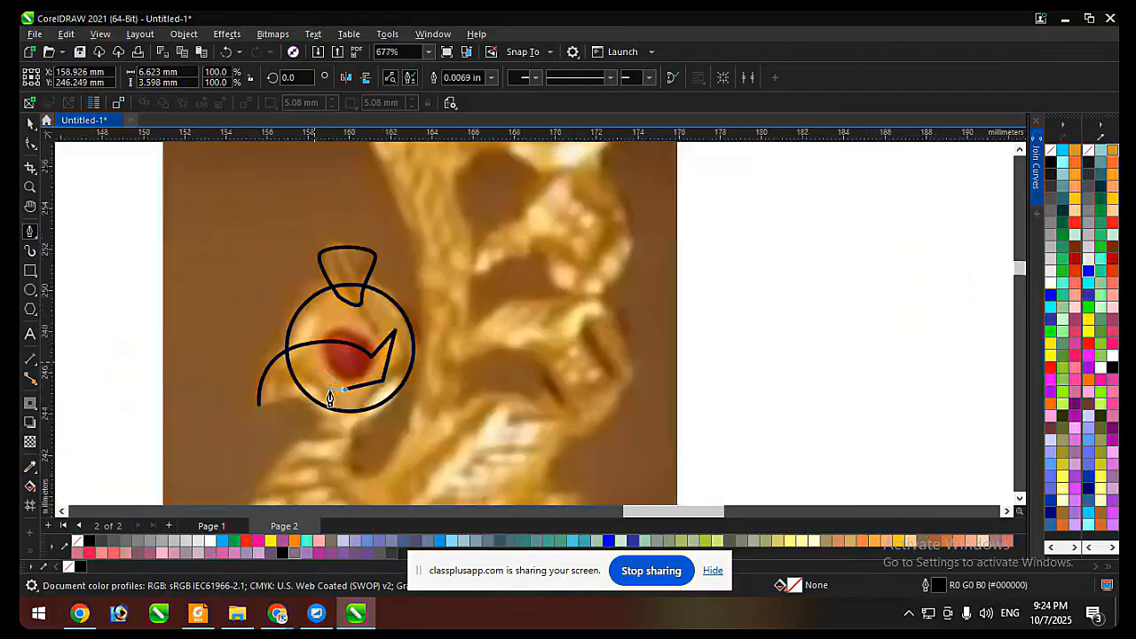
{"action": "scroll", "coordinate": [330, 398], "scroll_direction": "up", "scroll_amount": 2}
{"action": "left_click_drag", "start_coordinate": [203, 414], "coordinate": [266, 388]}
{"action": "key", "text": "space"}
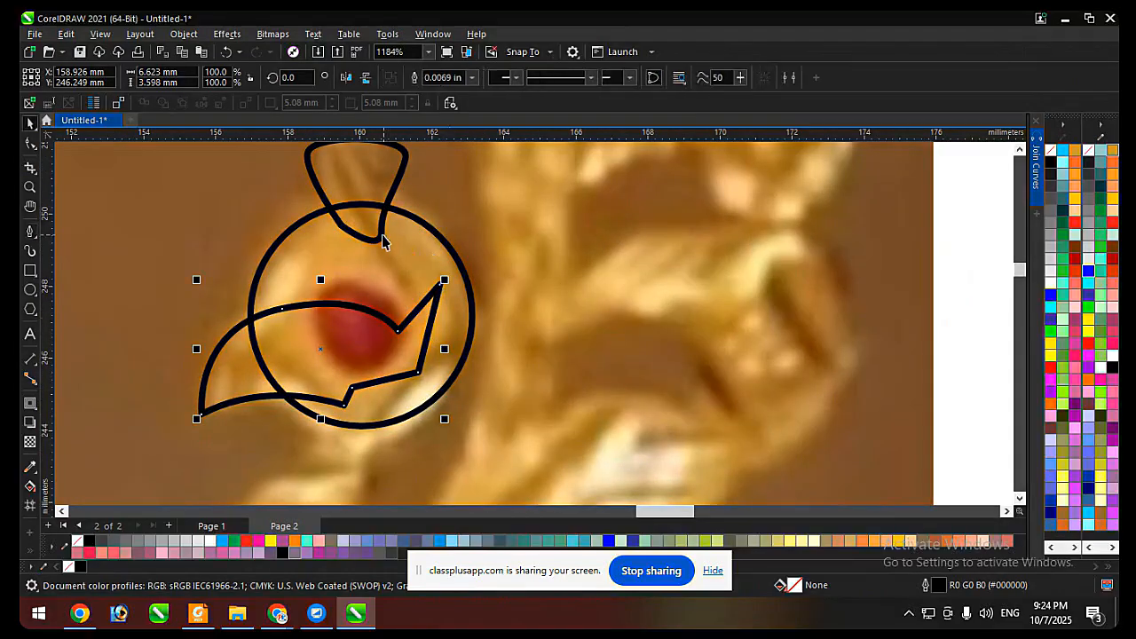
Select the new beak, head circle and crest together and try welding them.
{"action": "left_click", "coordinate": [423, 240], "text": "shift"}
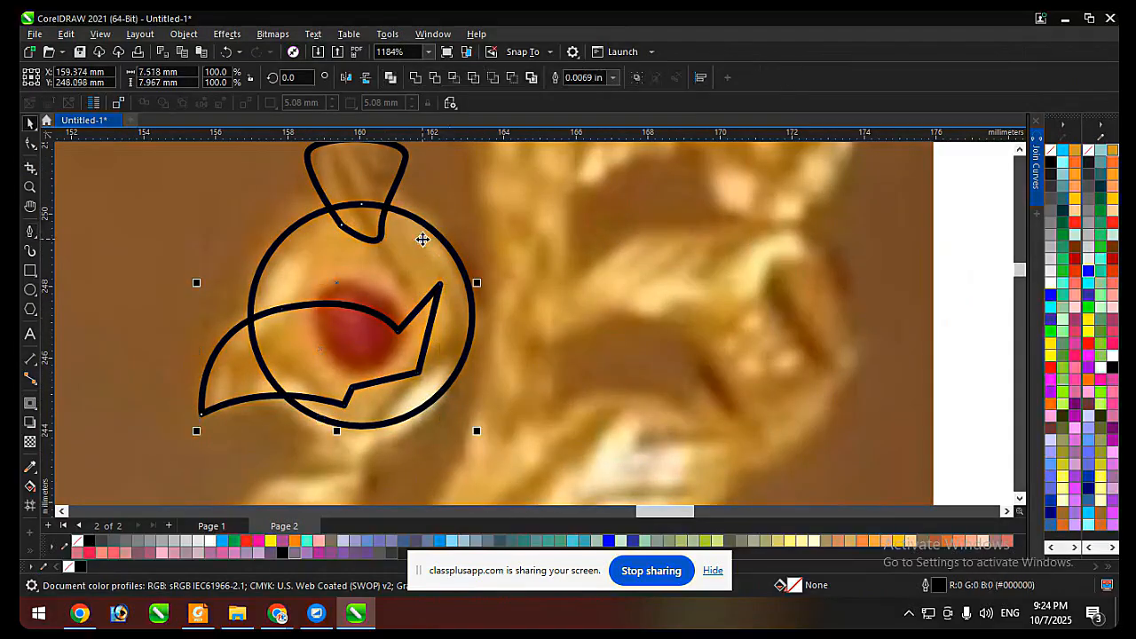
{"action": "left_click", "coordinate": [417, 80]}
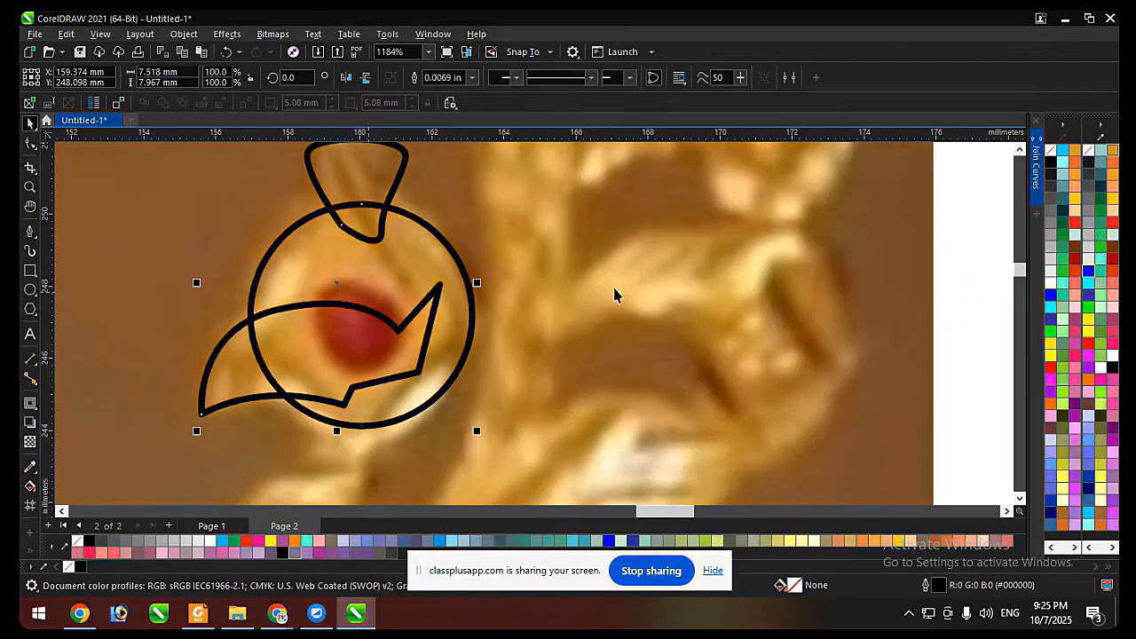
Preview the beak, head circle and crest in solid black, and remove their fill again.
{"action": "left_click", "coordinate": [1051, 163]}
{"action": "right_click", "coordinate": [1051, 152]}
{"action": "scroll", "coordinate": [468, 246], "scroll_direction": "down", "scroll_amount": 3}
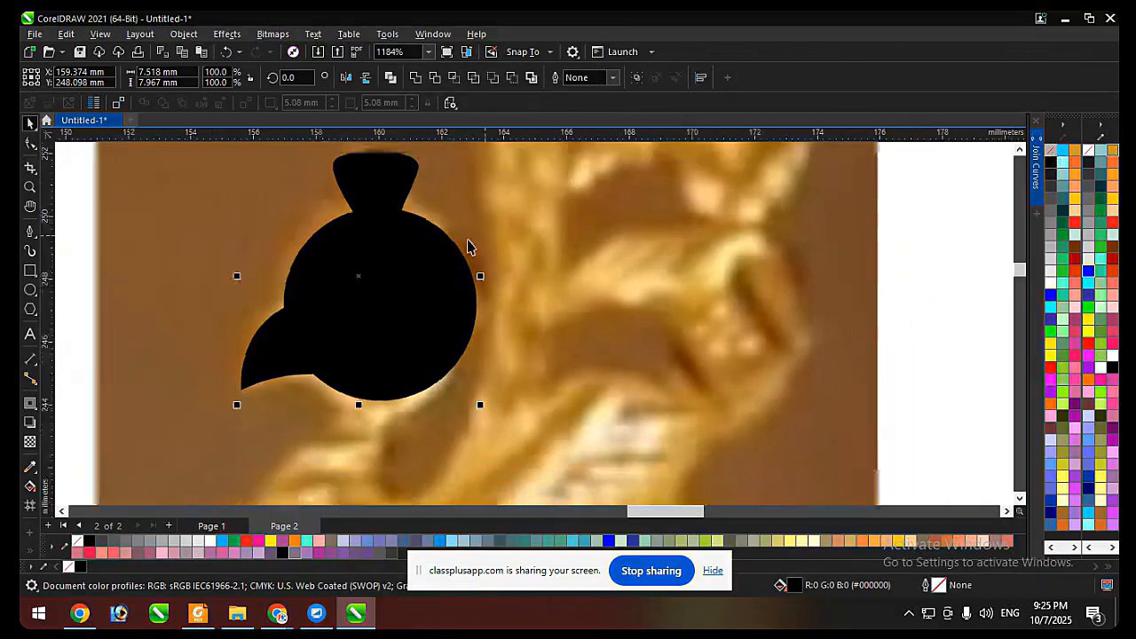
{"action": "left_click", "coordinate": [757, 244]}
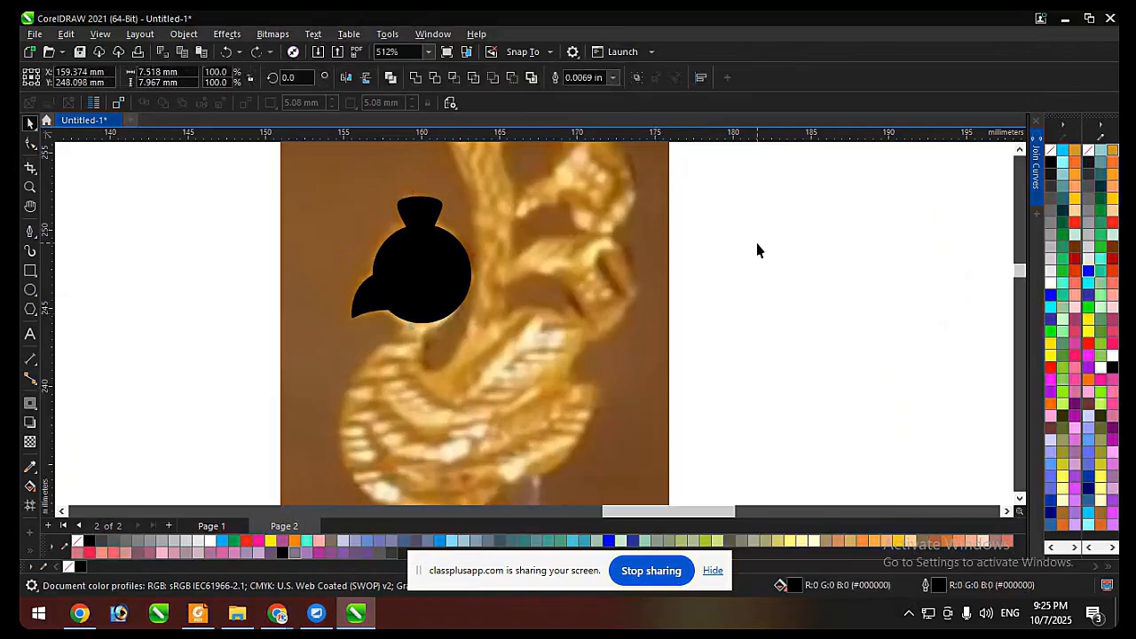
{"action": "left_click_drag", "start_coordinate": [756, 166], "coordinate": [217, 418]}
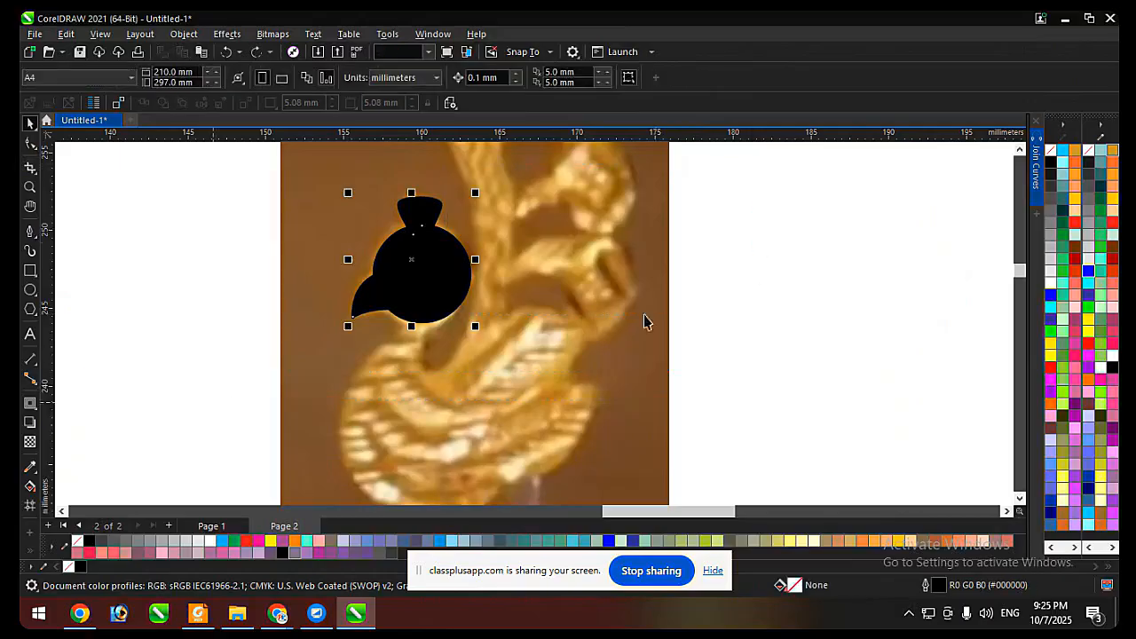
{"action": "left_click", "coordinate": [1050, 151]}
Weld the new beak, head circle and crest into one head outline, and undo the weld to keep them separate.
{"action": "scroll", "coordinate": [471, 239], "scroll_direction": "up", "scroll_amount": 2}
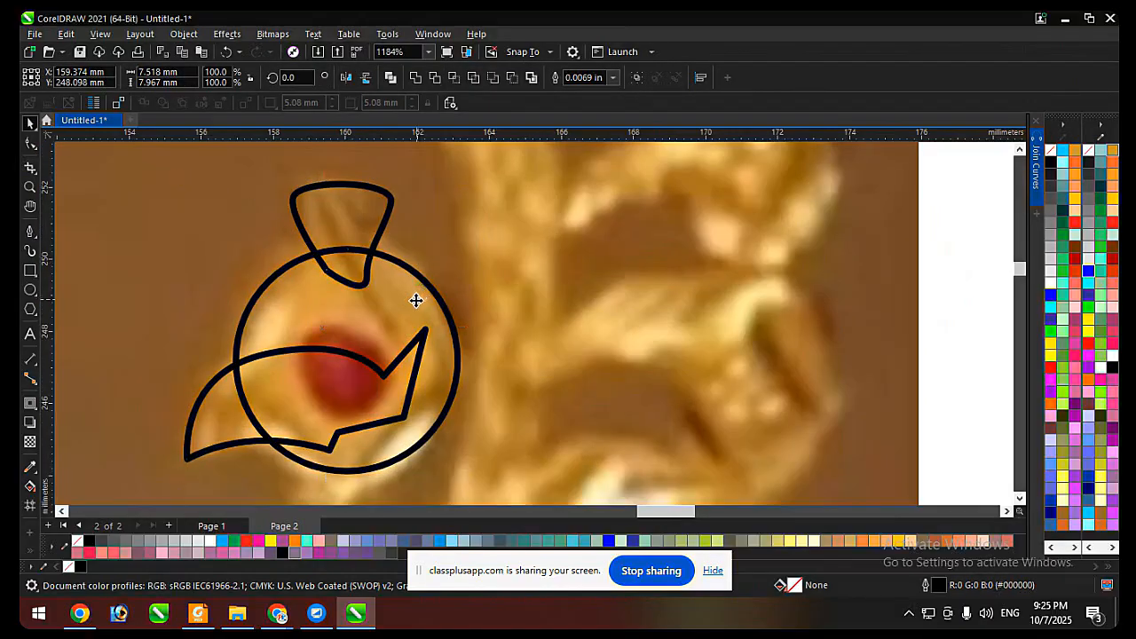
{"action": "left_click_drag", "start_coordinate": [417, 299], "coordinate": [413, 303]}
{"action": "key", "text": "ctrl+z"}
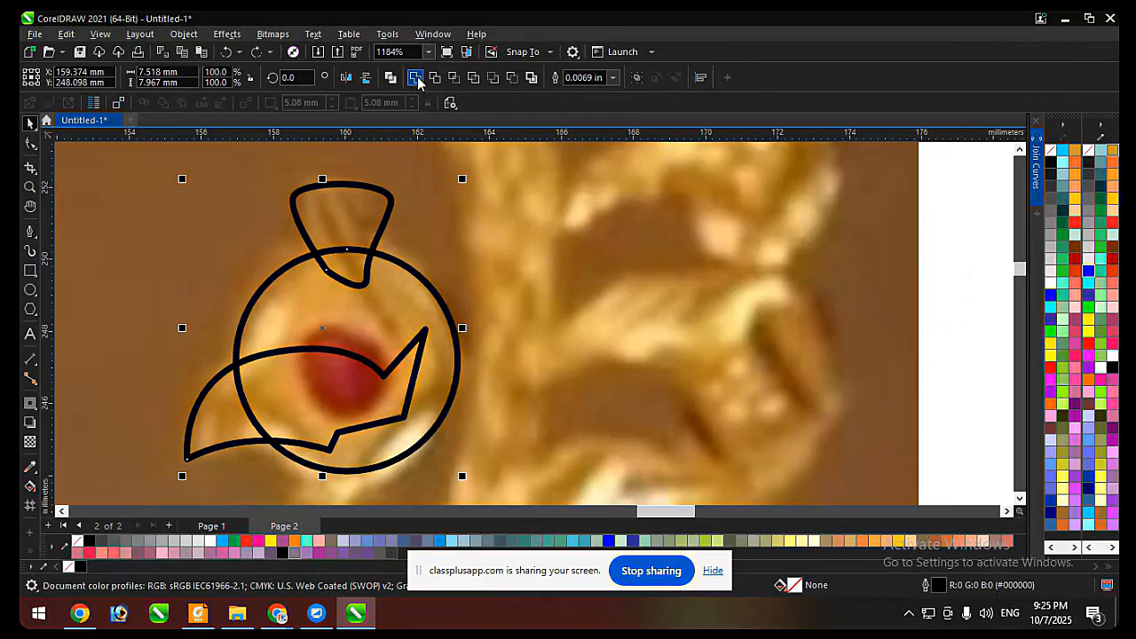
{"action": "left_click", "coordinate": [414, 77]}
{"action": "scroll", "coordinate": [405, 235], "scroll_direction": "down", "scroll_amount": 2}
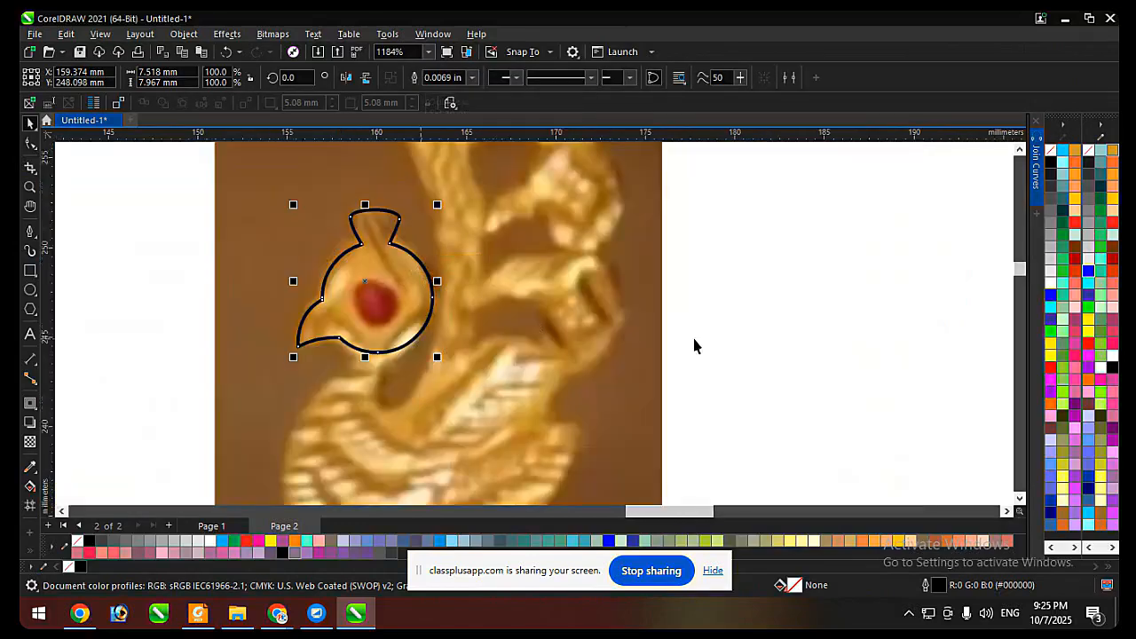
{"action": "key", "text": "ctrl+z"}
{"action": "left_click", "coordinate": [752, 273]}
Draw a short open curve about 0.9 by 2.7 mm with the Pen tool, from inside the beak down the front of the neck.
{"action": "scroll", "coordinate": [497, 268], "scroll_direction": "down", "scroll_amount": 2}
{"action": "scroll", "coordinate": [374, 357], "scroll_direction": "up", "scroll_amount": 1}
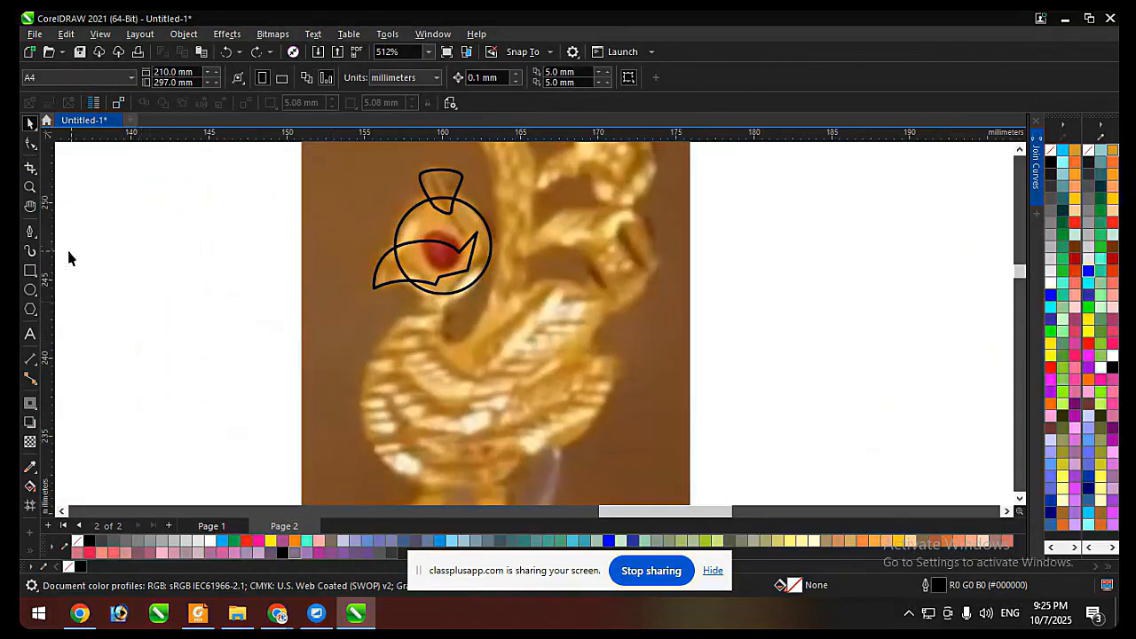
{"action": "left_click", "coordinate": [29, 232]}
{"action": "scroll", "coordinate": [419, 304], "scroll_direction": "up", "scroll_amount": 2}
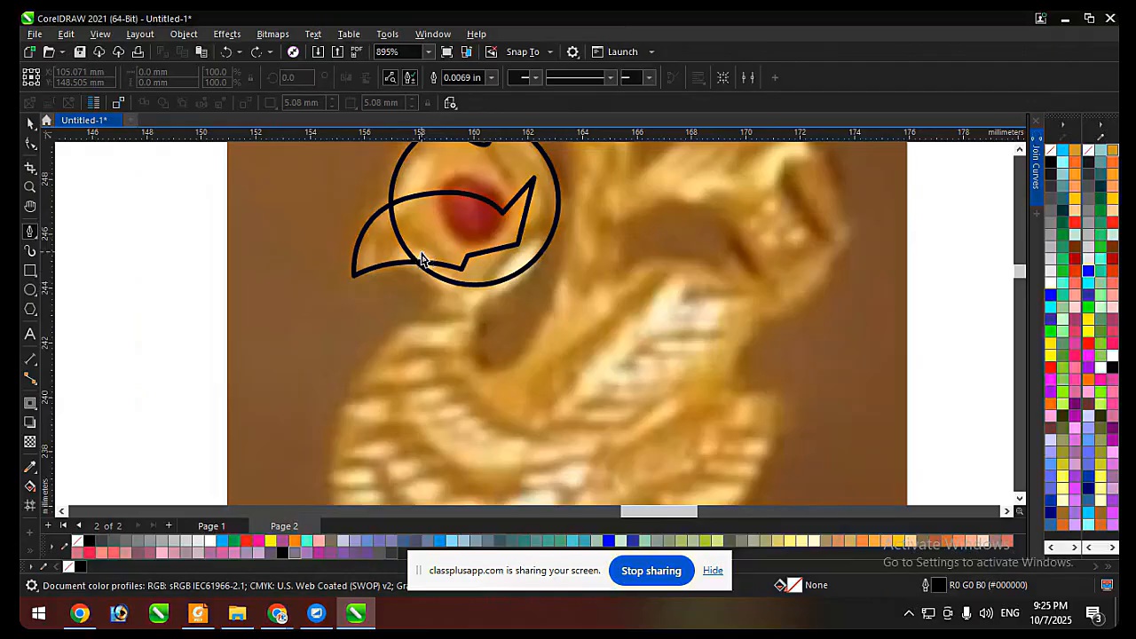
{"action": "left_click", "coordinate": [434, 244]}
{"action": "left_click_drag", "start_coordinate": [413, 317], "coordinate": [375, 344]}
{"action": "scroll", "coordinate": [408, 247], "scroll_direction": "down", "scroll_amount": 3}
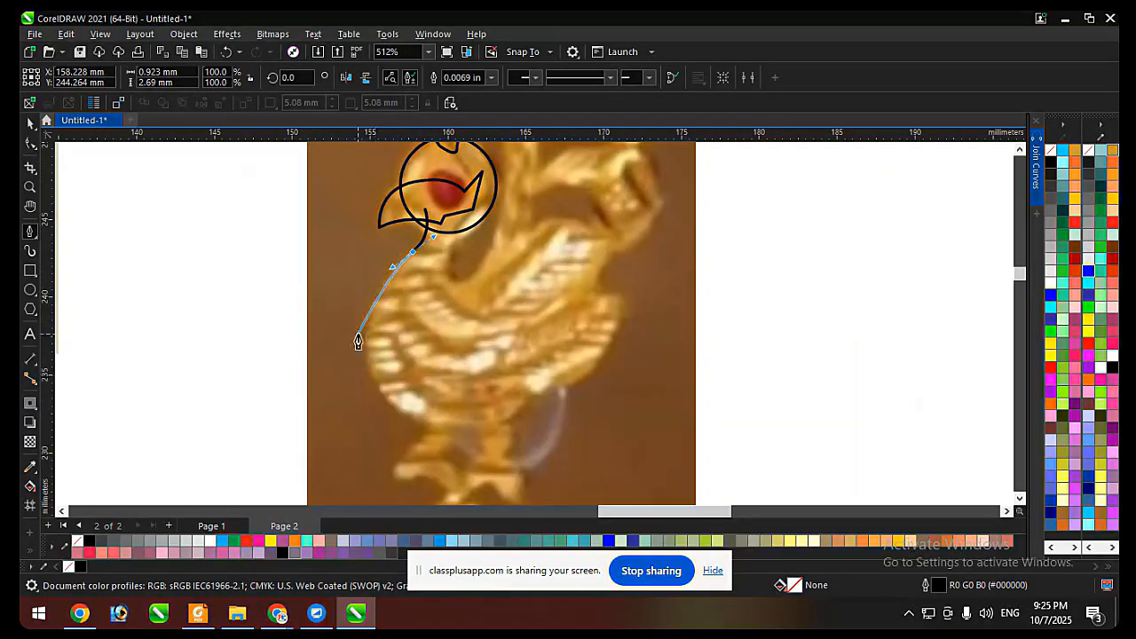
{"action": "scroll", "coordinate": [393, 317], "scroll_direction": "up", "scroll_amount": 1}
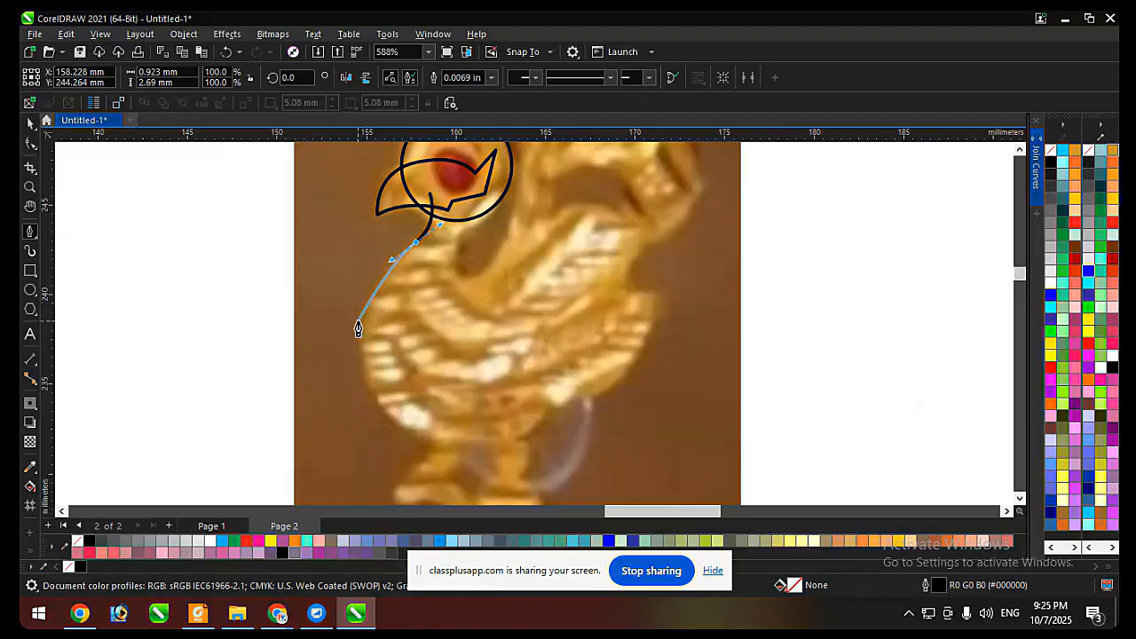
{"action": "left_click_drag", "start_coordinate": [368, 313], "coordinate": [369, 314]}
{"action": "key", "text": "space"}
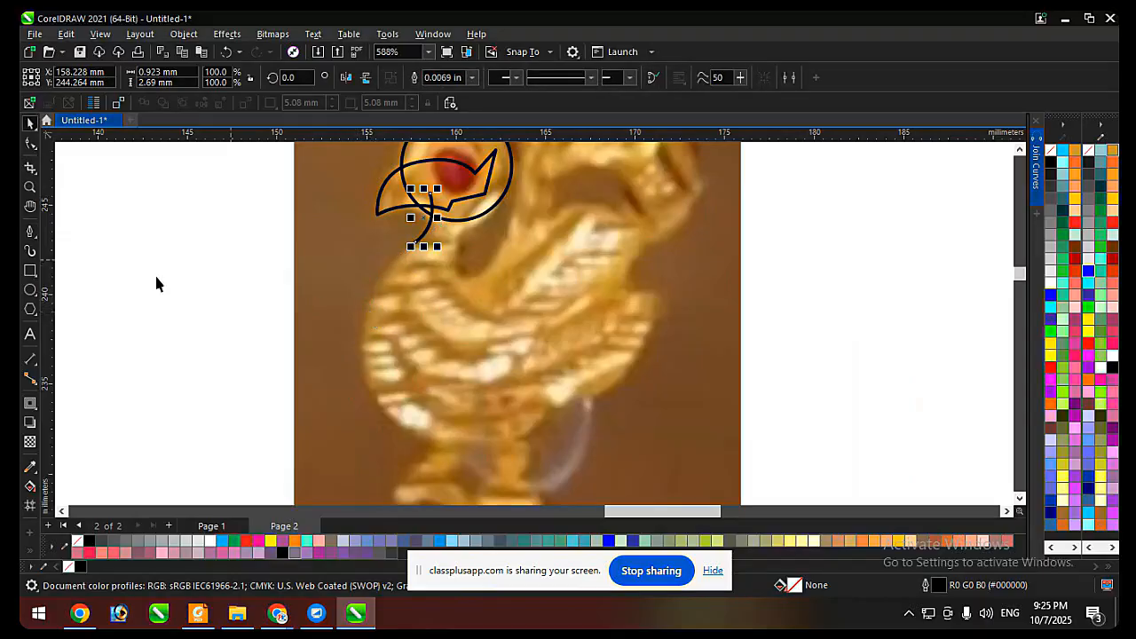
Draw a small closed bird-body shape with curved sides, about 8.7 by 7.0 mm, beside the peacock photo with the Pen tool.
{"action": "key", "text": "space"}
{"action": "left_click_drag", "start_coordinate": [125, 290], "coordinate": [152, 239]}
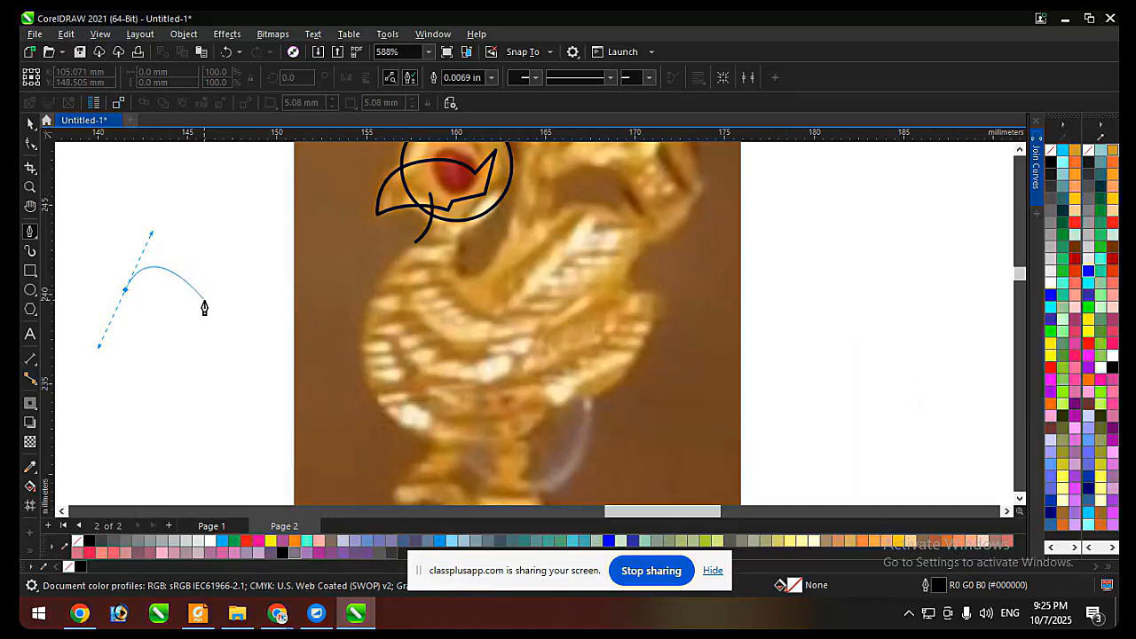
{"action": "left_click_drag", "start_coordinate": [203, 302], "coordinate": [293, 285]}
{"action": "left_click_drag", "start_coordinate": [184, 357], "coordinate": [174, 316]}
Draw a closed leaf-like shape about 11.1 by 8.9 mm on the blank page area beside the photo with the Pen tool.
{"action": "scroll", "coordinate": [218, 357], "scroll_direction": "down", "scroll_amount": 4}
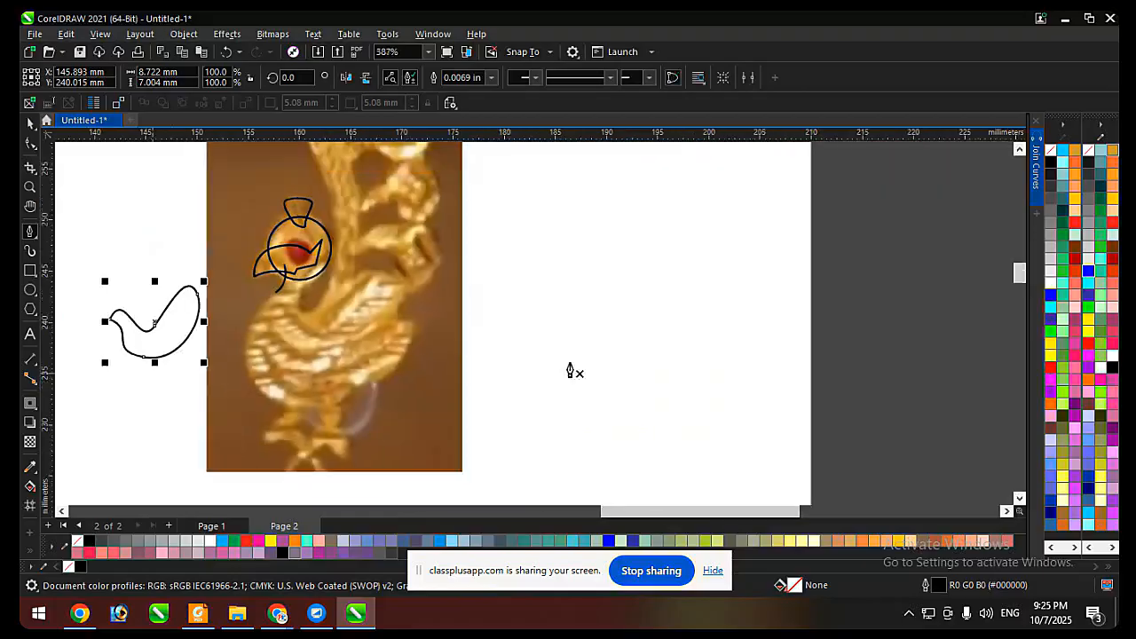
{"action": "scroll", "coordinate": [571, 264], "scroll_direction": "up", "scroll_amount": 2}
{"action": "left_click", "coordinate": [536, 234]}
{"action": "left_click_drag", "start_coordinate": [606, 255], "coordinate": [630, 299]}
{"action": "left_click_drag", "start_coordinate": [685, 333], "coordinate": [726, 329]}
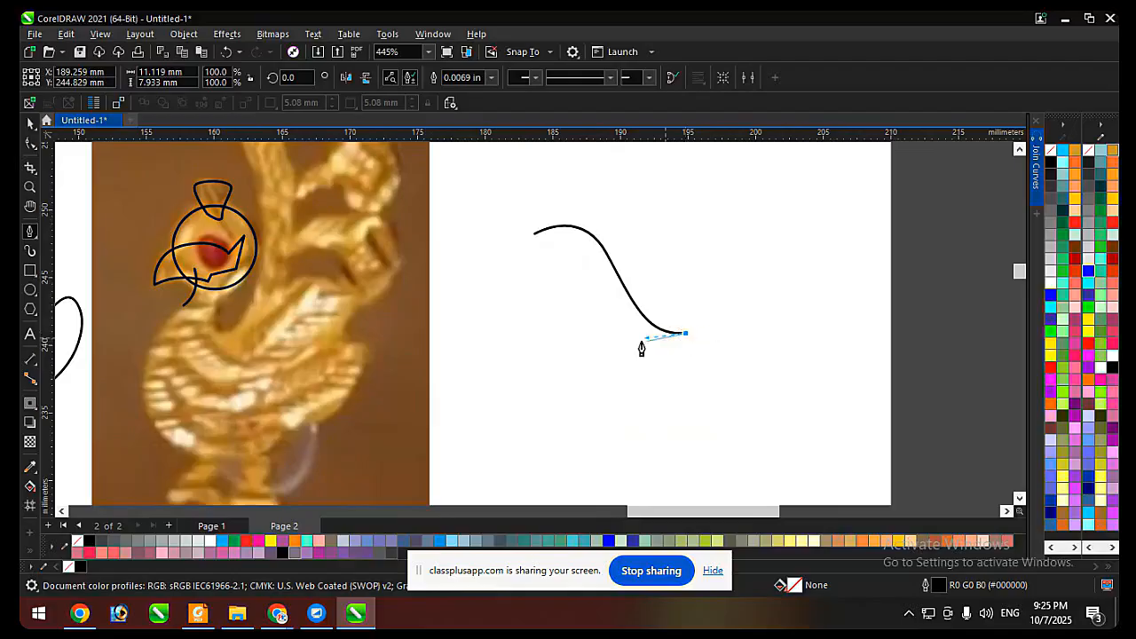
{"action": "left_click_drag", "start_coordinate": [535, 234], "coordinate": [550, 399]}
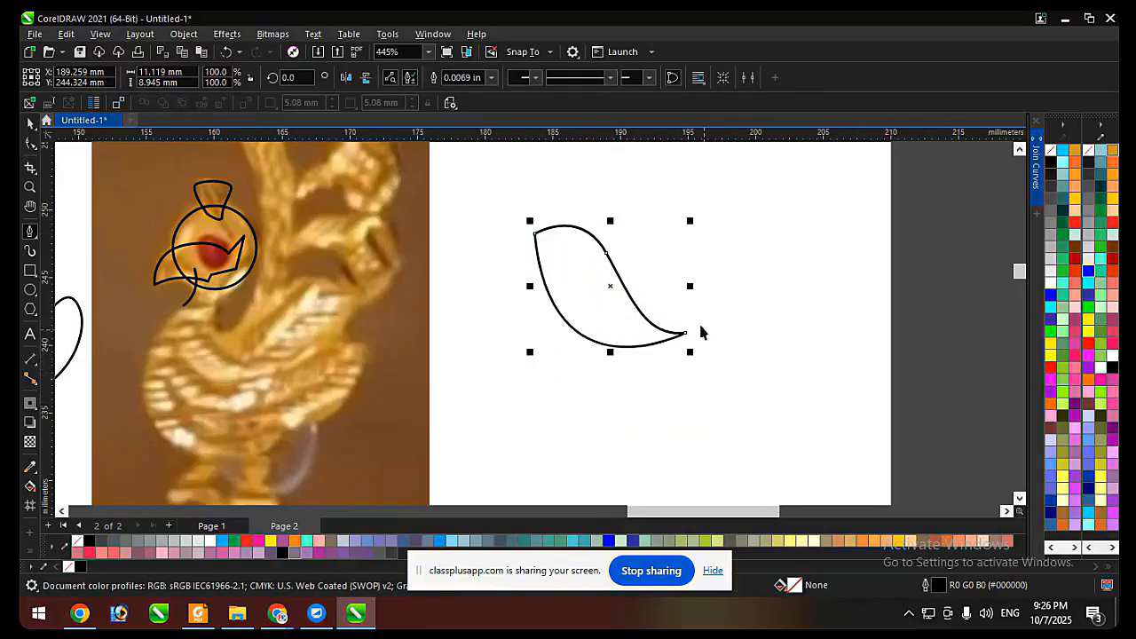
Mirror the leaf-like shape both vertically and horizontally.
{"action": "key", "text": "space"}
{"action": "left_click", "coordinate": [365, 79]}
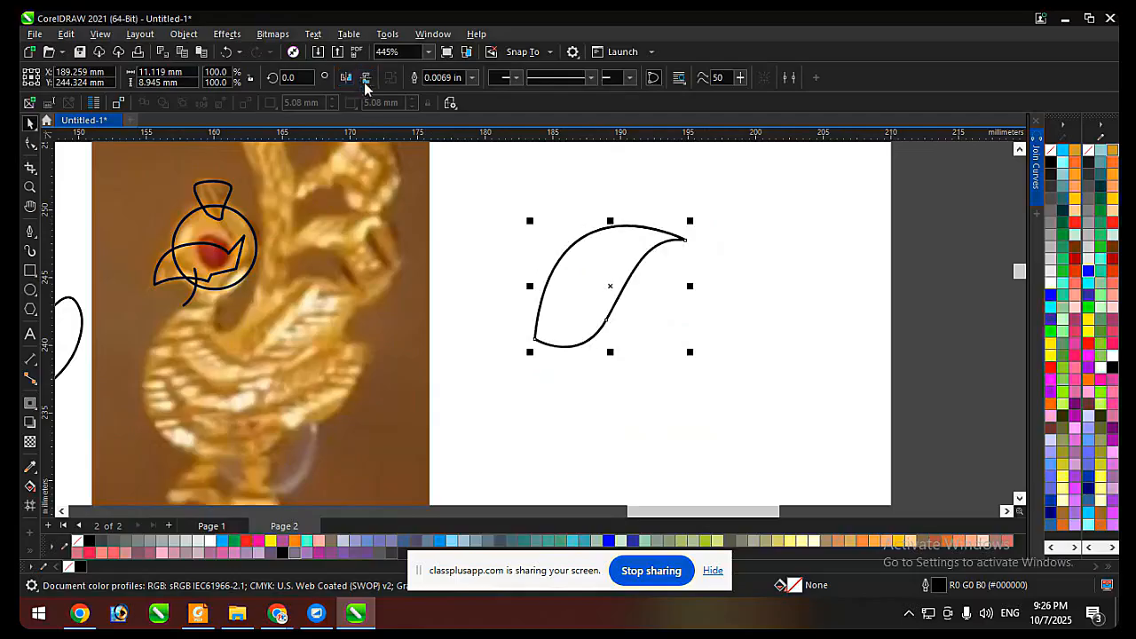
{"action": "left_click", "coordinate": [352, 80]}
{"action": "left_click", "coordinate": [733, 245]}
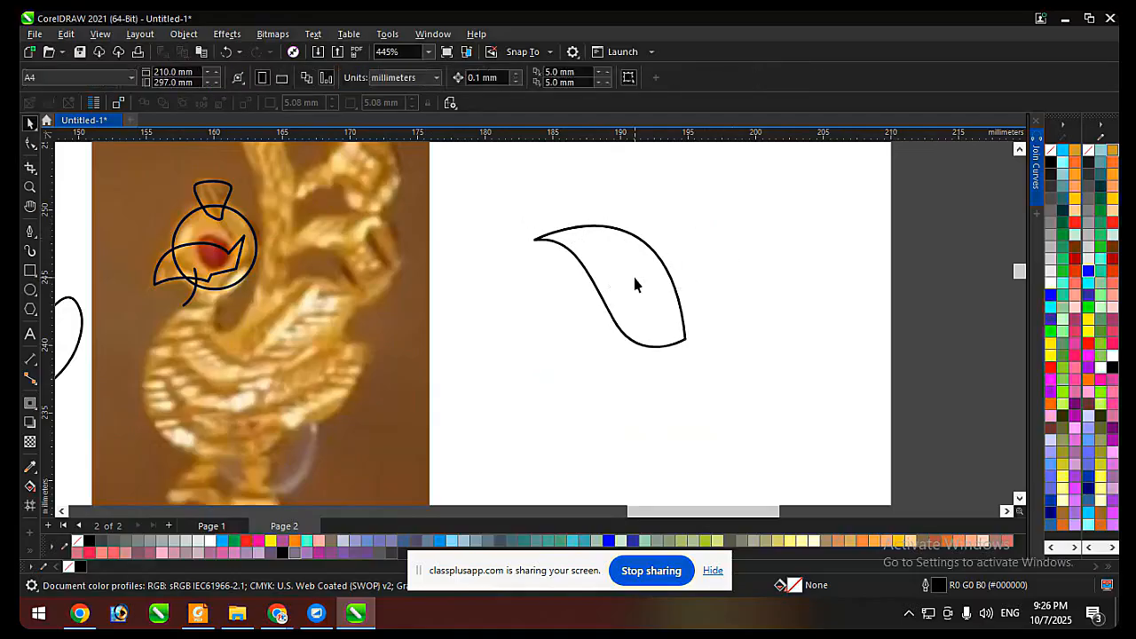
{"action": "left_click", "coordinate": [635, 278]}
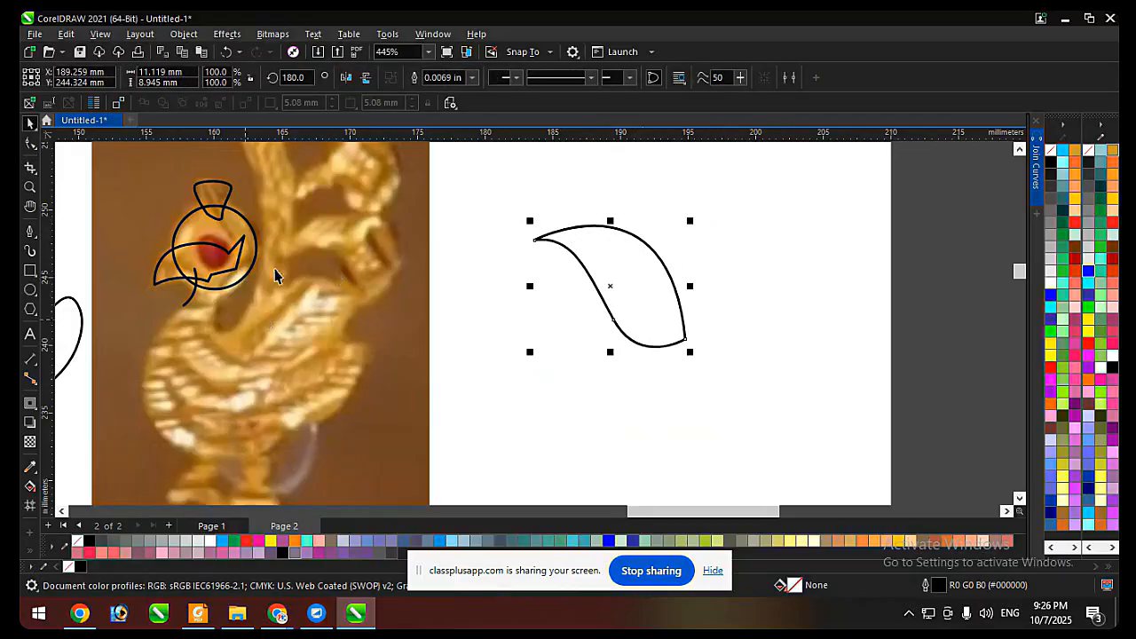
Resume the short neck curve from its lower end node with the Pen tool, giving that node a smooth handle towards the breast.
{"action": "scroll", "coordinate": [275, 277], "scroll_direction": "down", "scroll_amount": 1}
{"action": "left_click", "coordinate": [315, 256]}
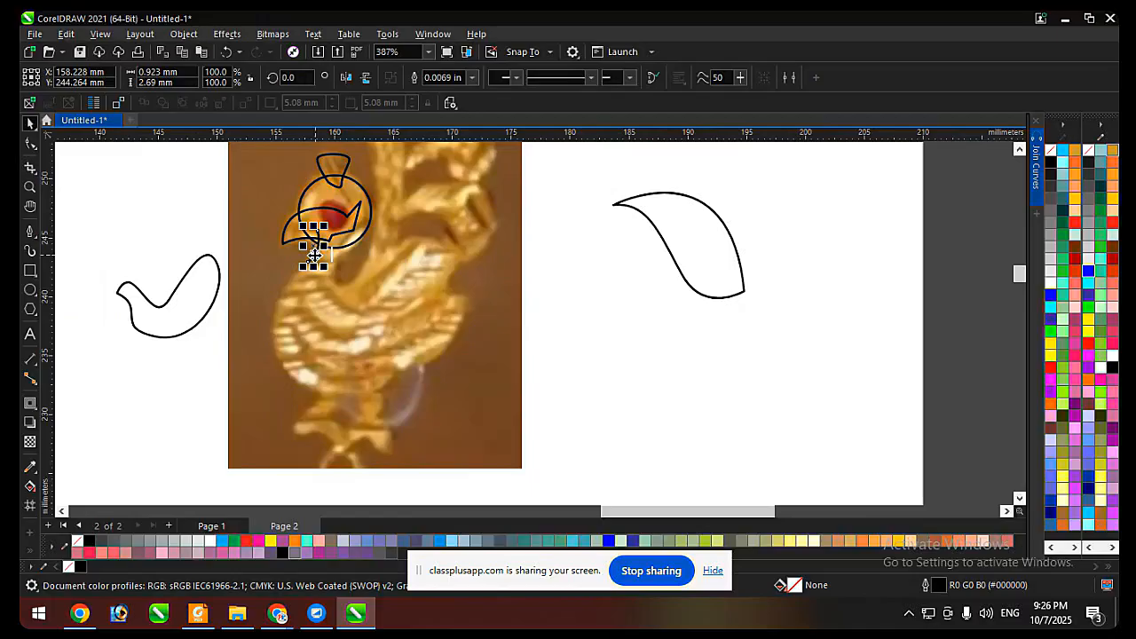
{"action": "scroll", "coordinate": [319, 258], "scroll_direction": "up", "scroll_amount": 6}
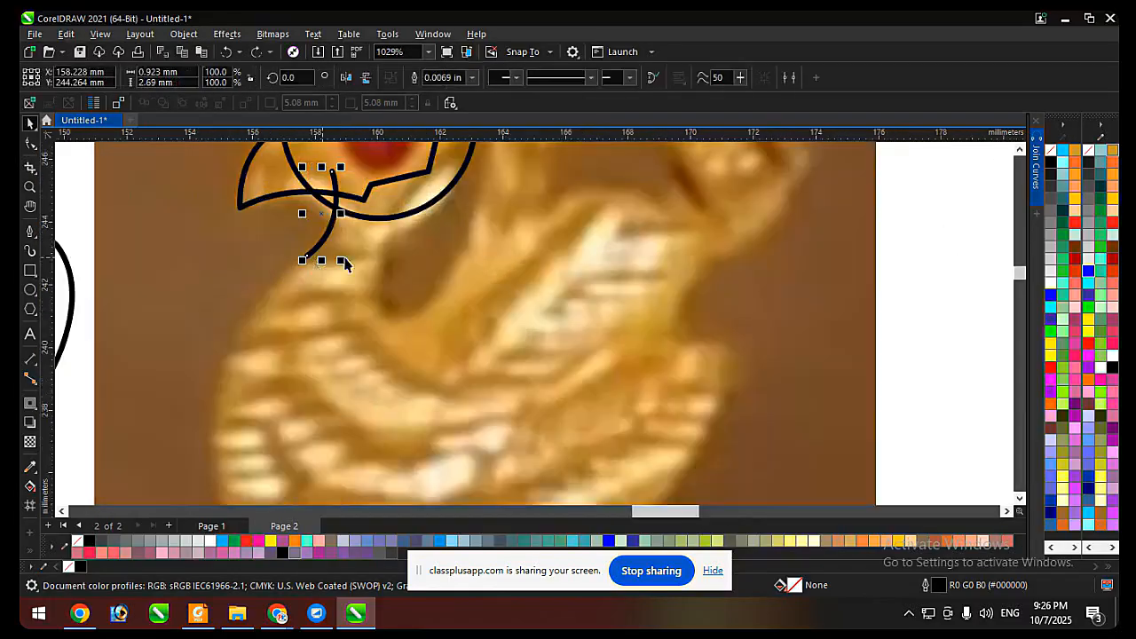
{"action": "scroll", "coordinate": [376, 262], "scroll_direction": "down", "scroll_amount": 3}
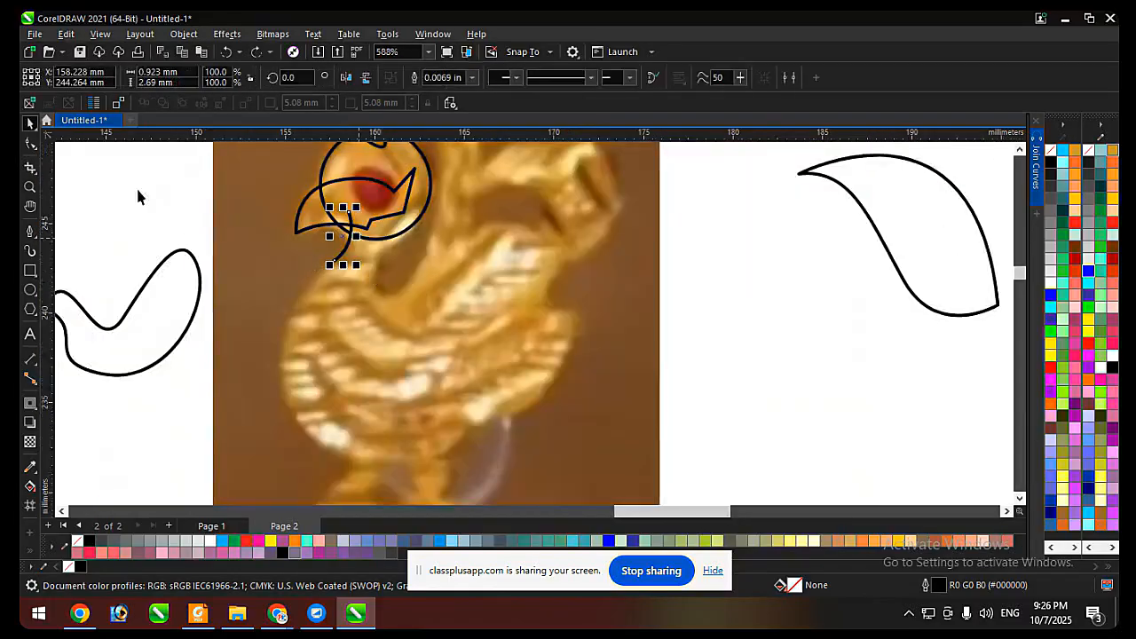
{"action": "left_click", "coordinate": [30, 233]}
{"action": "scroll", "coordinate": [382, 236], "scroll_direction": "up", "scroll_amount": 5}
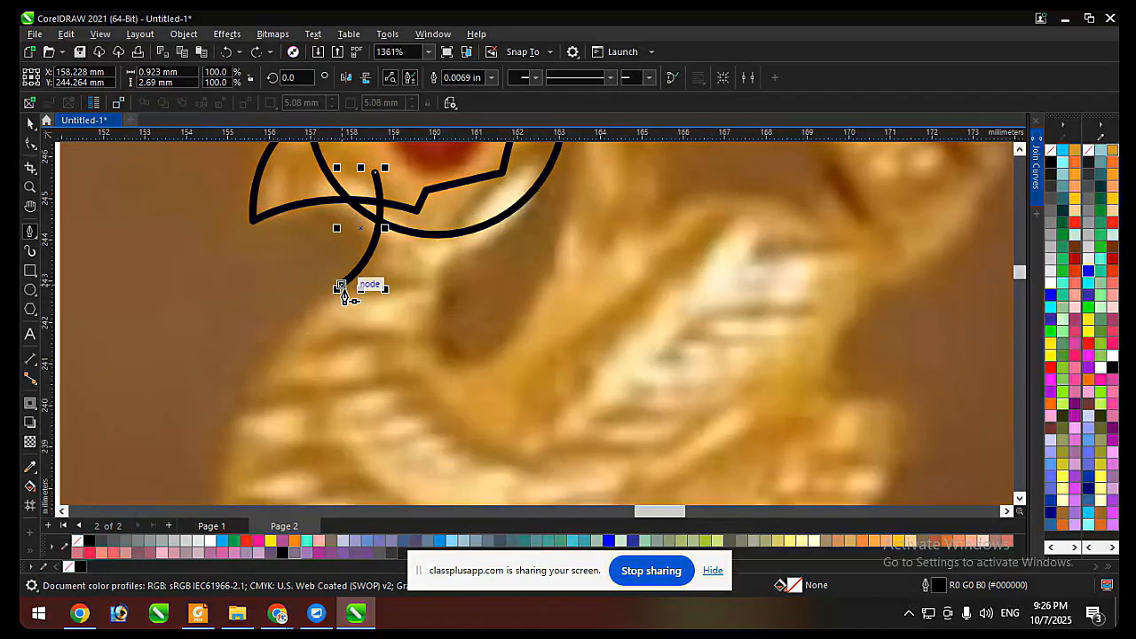
{"action": "scroll", "coordinate": [455, 308], "scroll_direction": "down", "scroll_amount": 2}
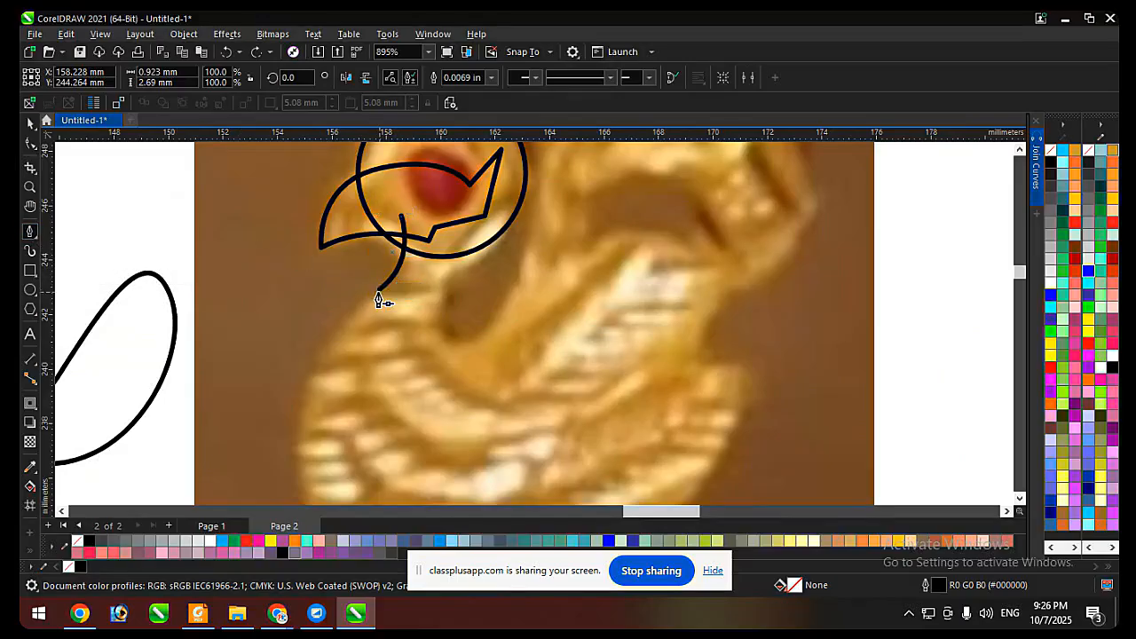
{"action": "left_click_drag", "start_coordinate": [379, 293], "coordinate": [342, 317]}
{"action": "scroll", "coordinate": [369, 231], "scroll_direction": "down", "scroll_amount": 2}
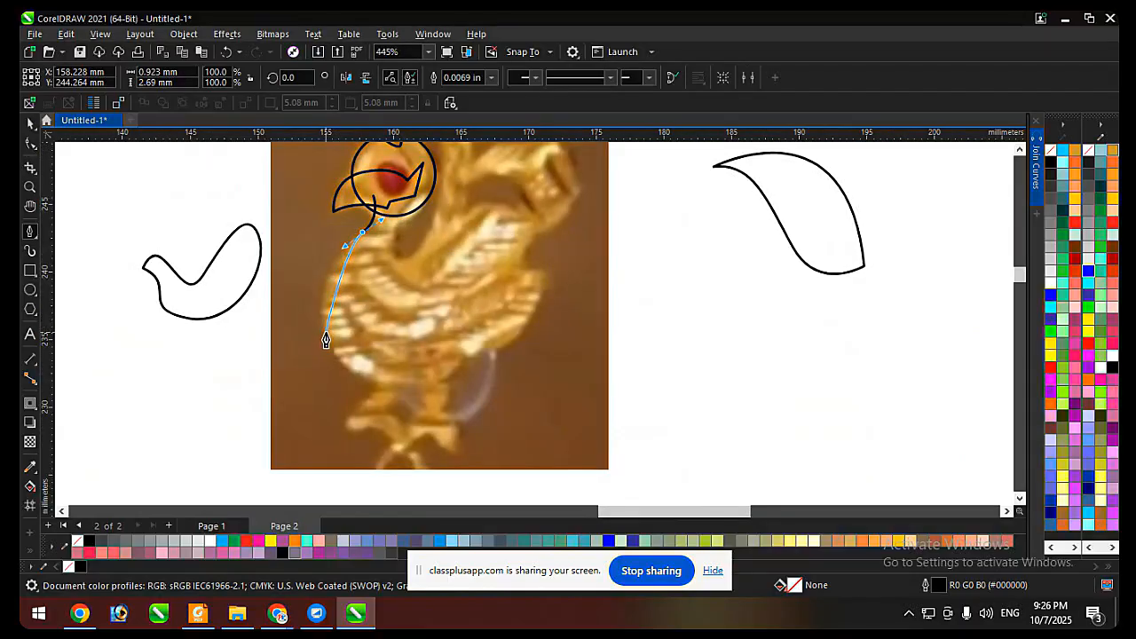
{"action": "scroll", "coordinate": [390, 245], "scroll_direction": "up", "scroll_amount": 2}
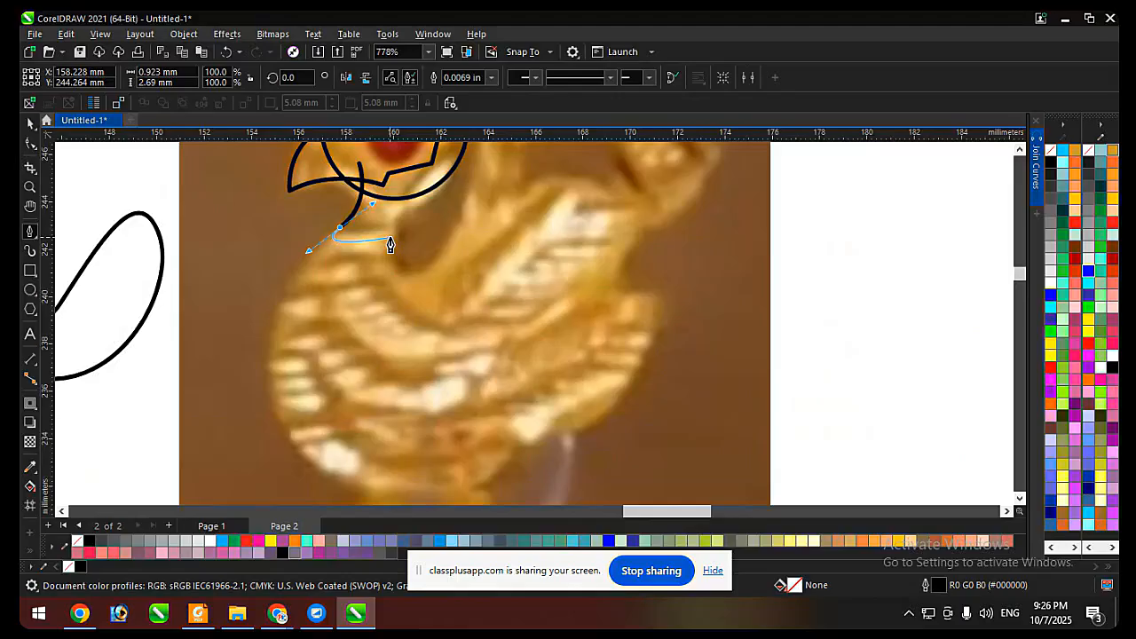
{"action": "scroll", "coordinate": [366, 242], "scroll_direction": "down", "scroll_amount": 1}
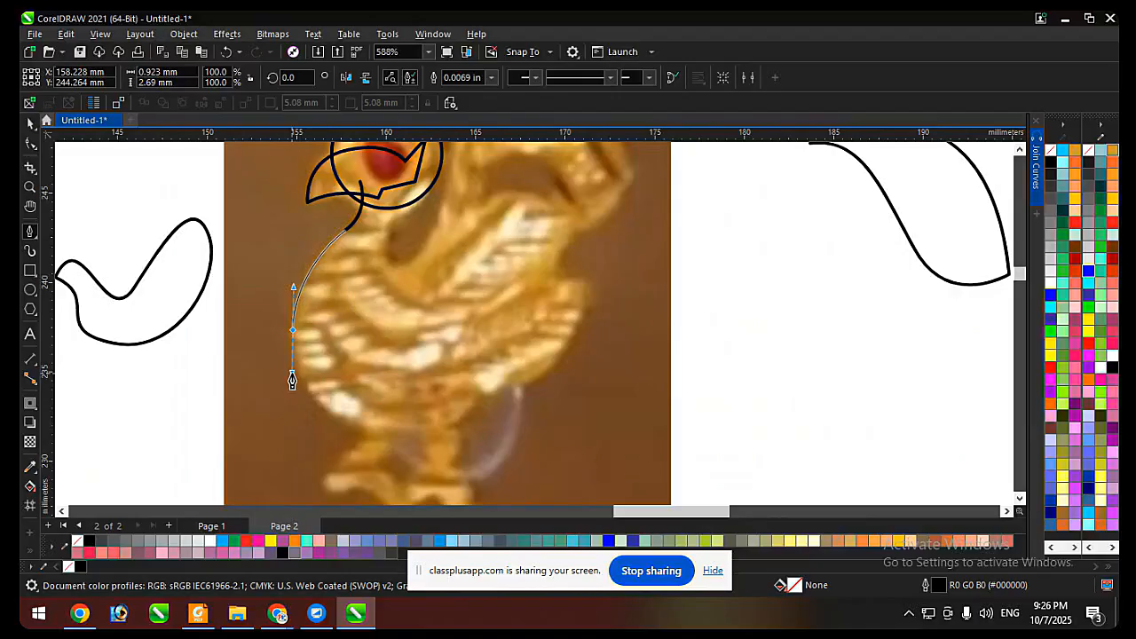
{"action": "left_click_drag", "start_coordinate": [293, 380], "coordinate": [365, 339]}
{"action": "key", "text": "ctrl+z"}
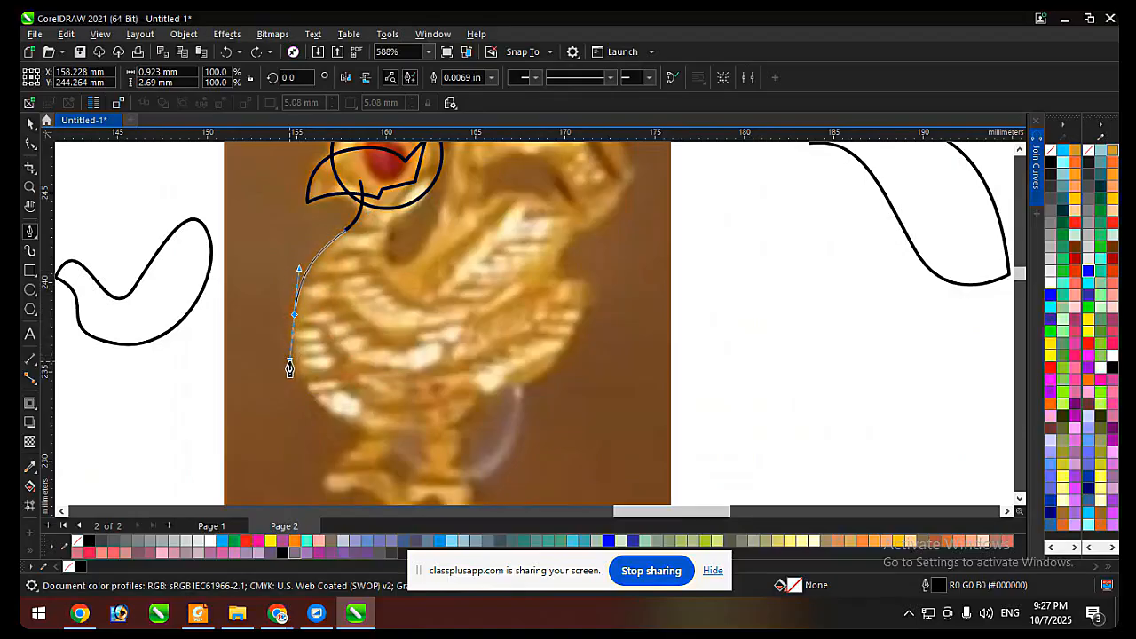
{"action": "left_click_drag", "start_coordinate": [287, 380], "coordinate": [288, 374]}
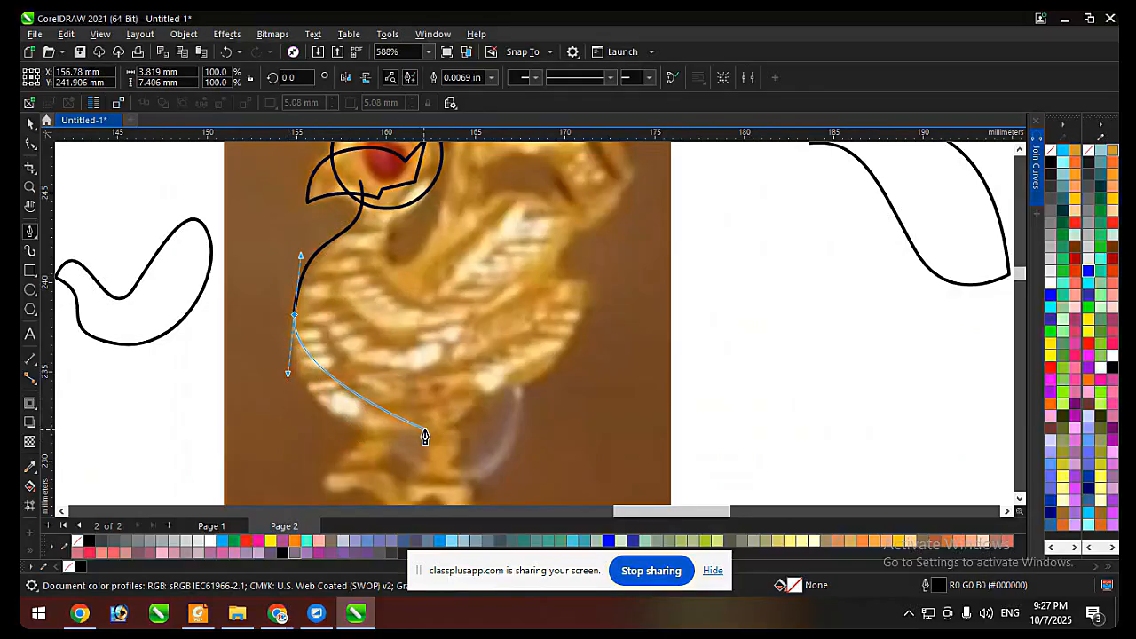
{"action": "left_click_drag", "start_coordinate": [425, 431], "coordinate": [514, 410]}
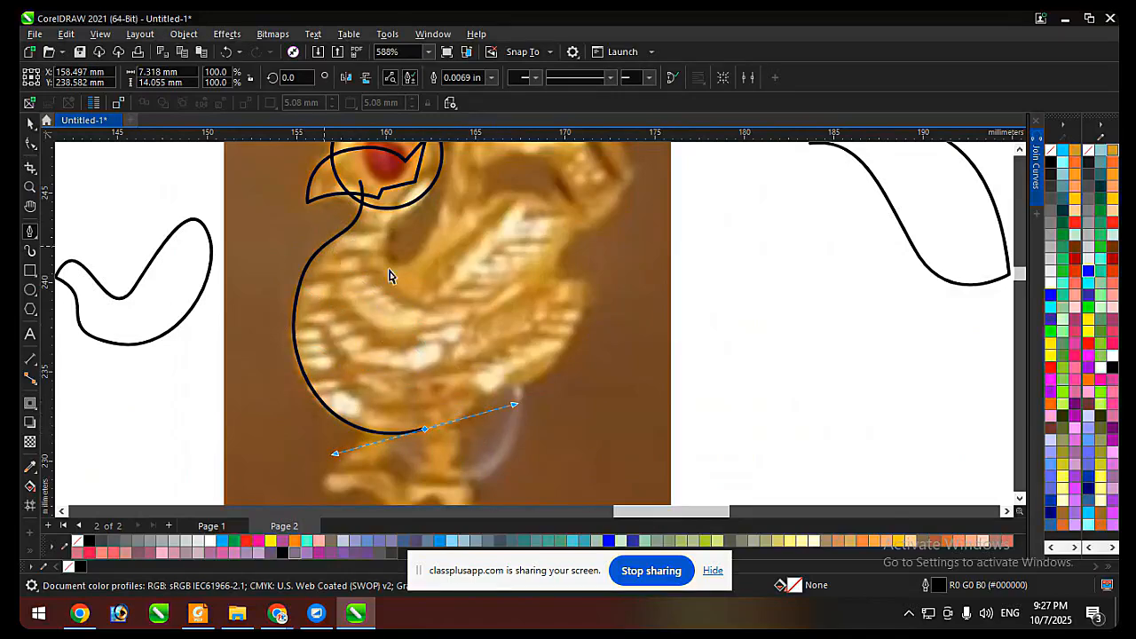
{"action": "key", "text": "ctrl+z"}
{"action": "key", "text": "ctrl+z"}
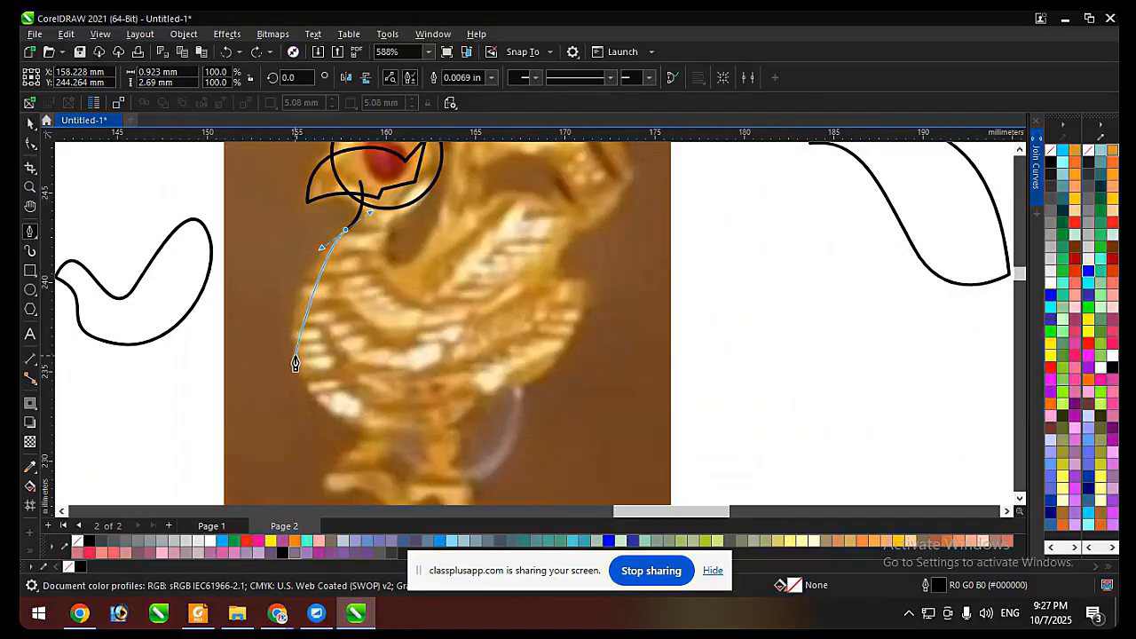
Trace the breast and belly from the neck's end to the tail base, extending the curve to about 10.6 by 14.1 mm and ending in a corner.
{"action": "left_click_drag", "start_coordinate": [295, 361], "coordinate": [309, 432]}
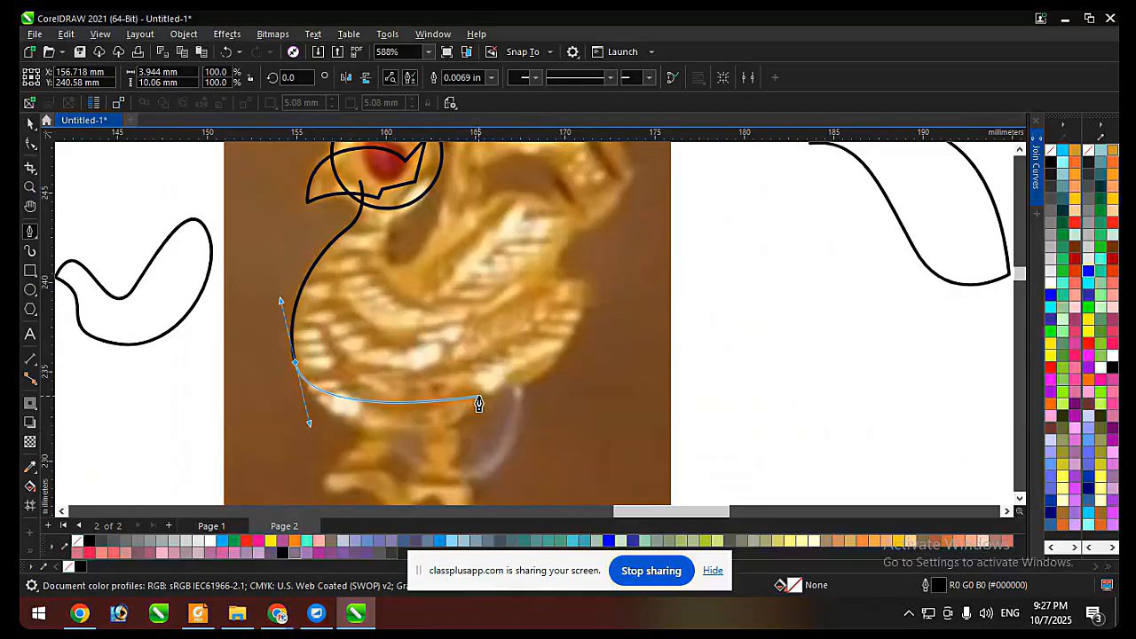
{"action": "mouse_move", "coordinate": [481, 399]}
{"action": "left_mouse_down"}
{"action": "mouse_move", "coordinate": [520, 367]}
{"action": "mouse_move", "coordinate": [541, 328]}
{"action": "left_mouse_up"}
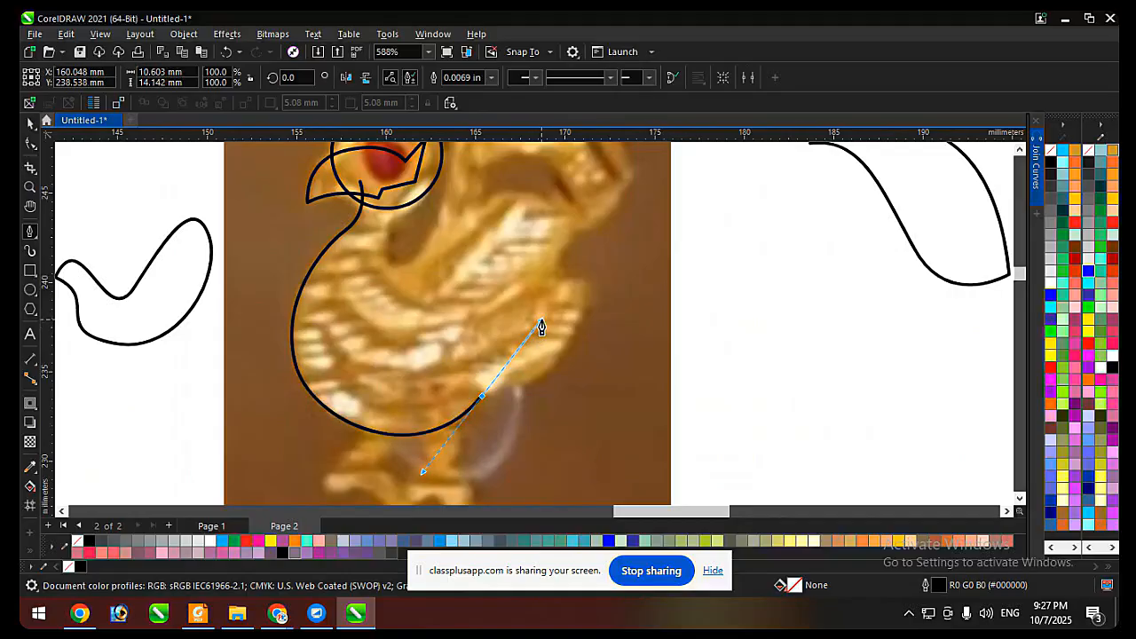
{"action": "left_click", "coordinate": [481, 397], "text": "alt"}
{"action": "scroll", "coordinate": [530, 394], "scroll_direction": "down", "scroll_amount": 2}
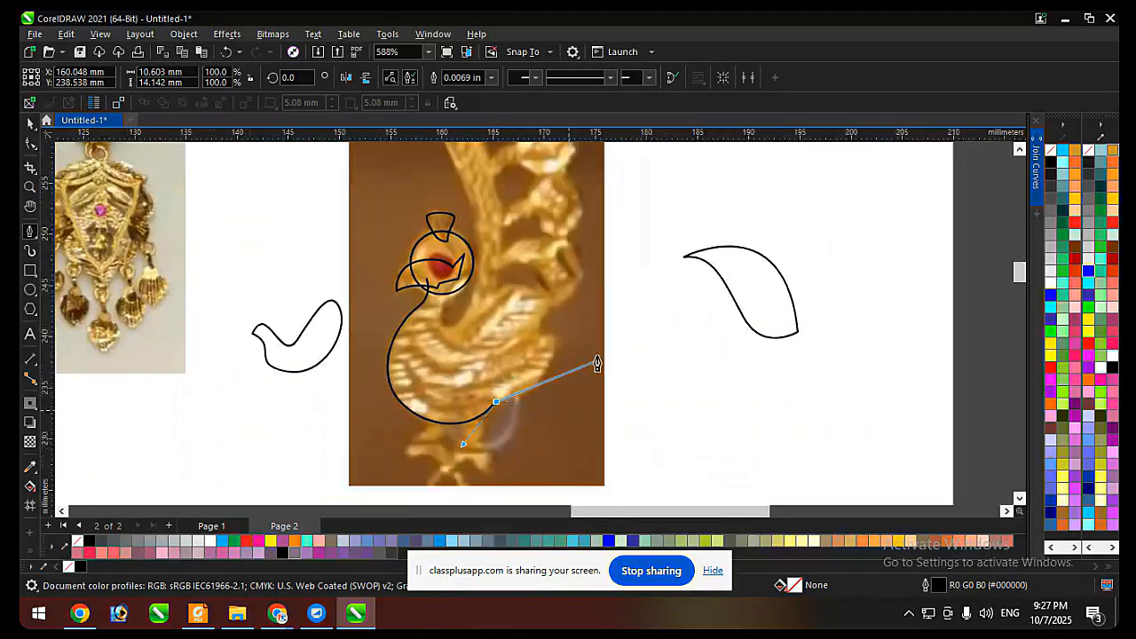
{"action": "scroll", "coordinate": [598, 363], "scroll_direction": "up", "scroll_amount": 1}
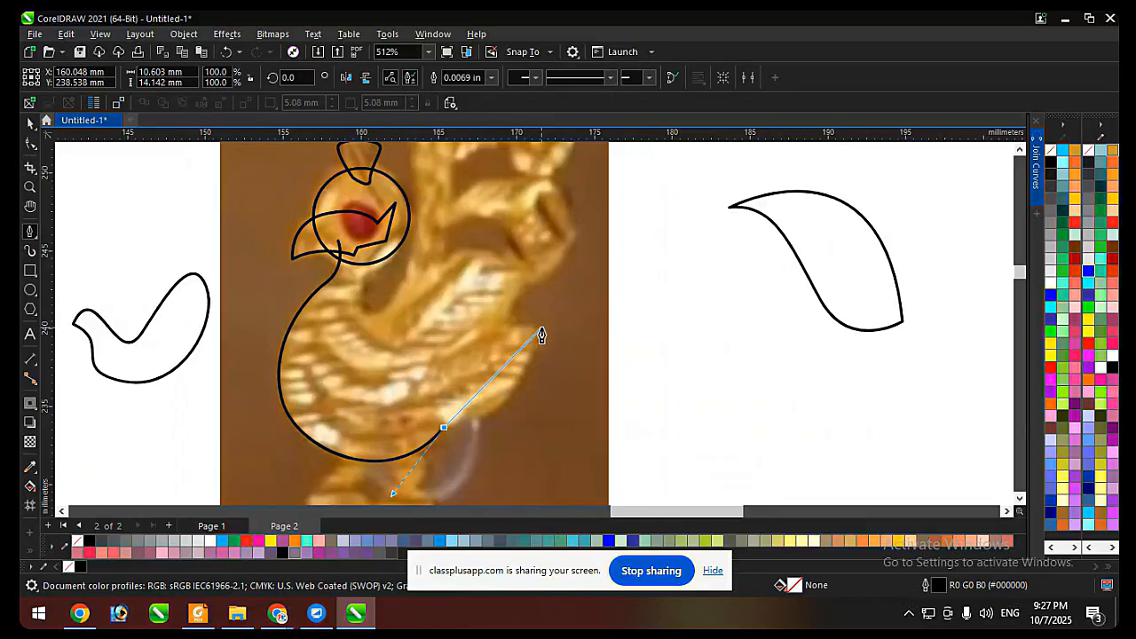
Trace the tail's outer edge up to a sharp tip and its short upper edge back to the wing, widening the outline to about 16.9 mm.
{"action": "left_click_drag", "start_coordinate": [541, 327], "coordinate": [570, 225]}
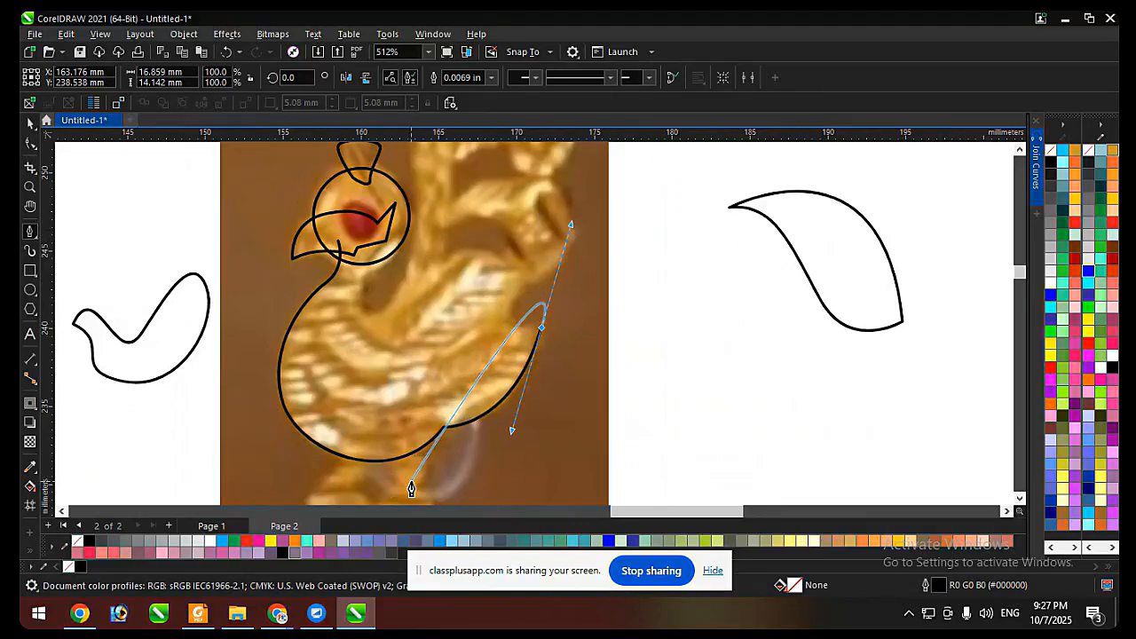
{"action": "left_click", "coordinate": [539, 328]}
{"action": "scroll", "coordinate": [523, 330], "scroll_direction": "up", "scroll_amount": 1}
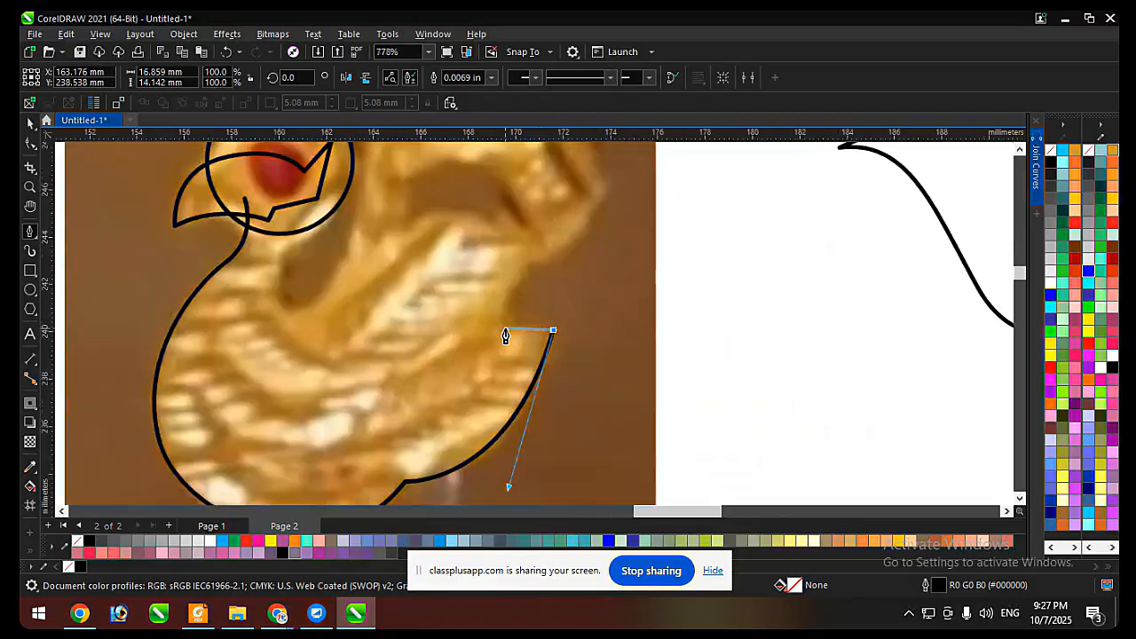
{"action": "left_click_drag", "start_coordinate": [500, 326], "coordinate": [481, 338]}
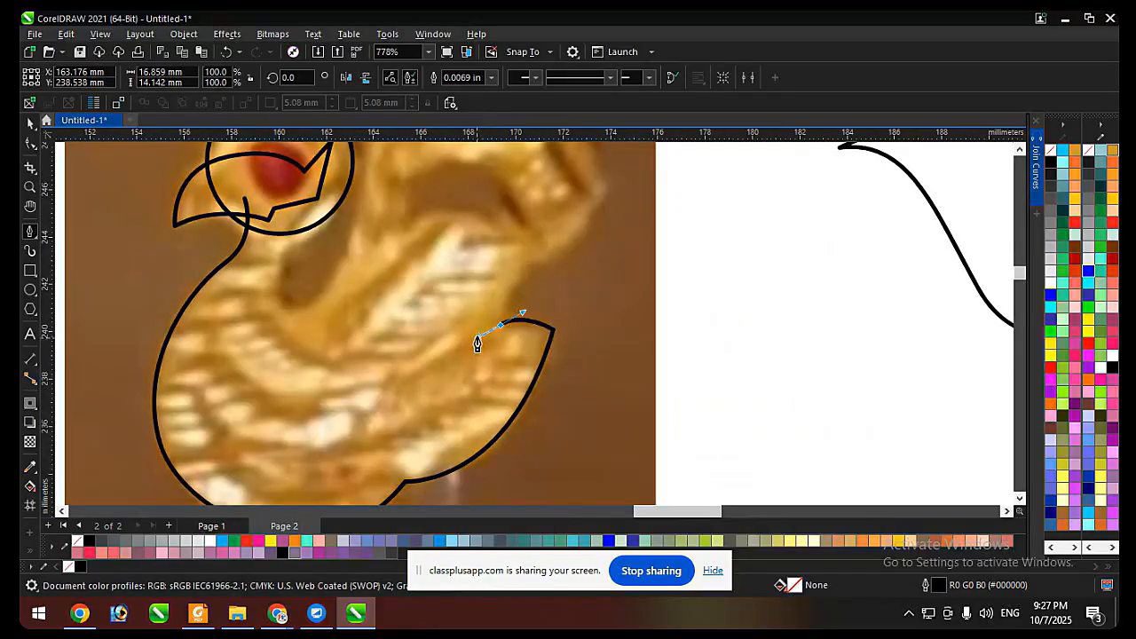
{"action": "scroll", "coordinate": [525, 306], "scroll_direction": "down", "scroll_amount": 2}
{"action": "scroll", "coordinate": [537, 262], "scroll_direction": "up", "scroll_amount": 1}
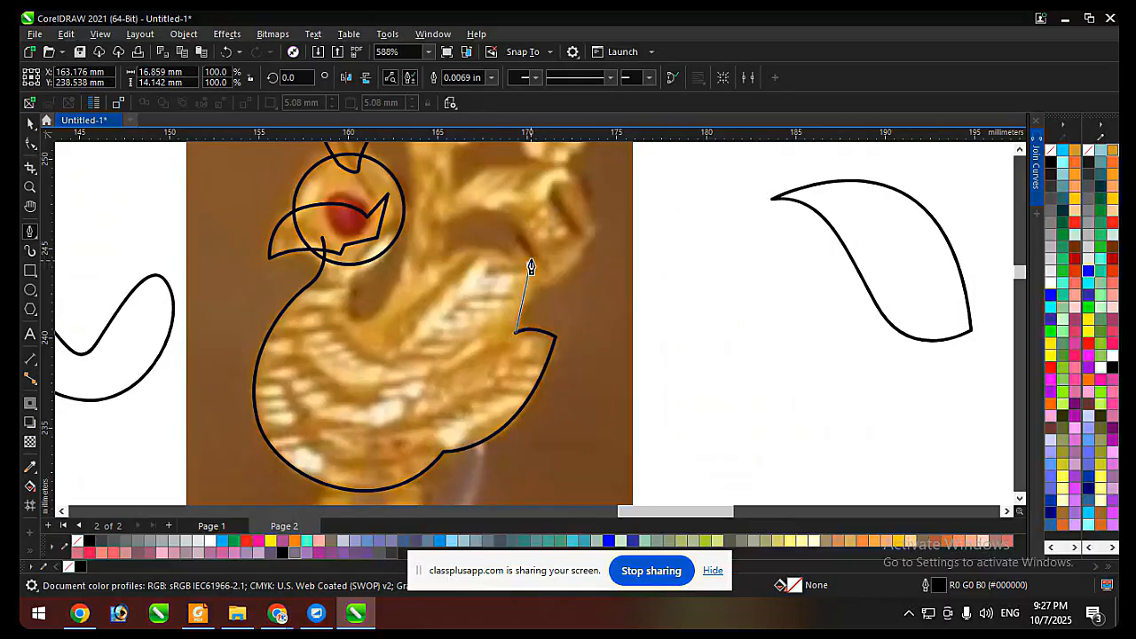
Trace around the raised wing, down the back and up the nape, and close the body outline at its start inside the beak.
{"action": "left_click_drag", "start_coordinate": [523, 249], "coordinate": [519, 240]}
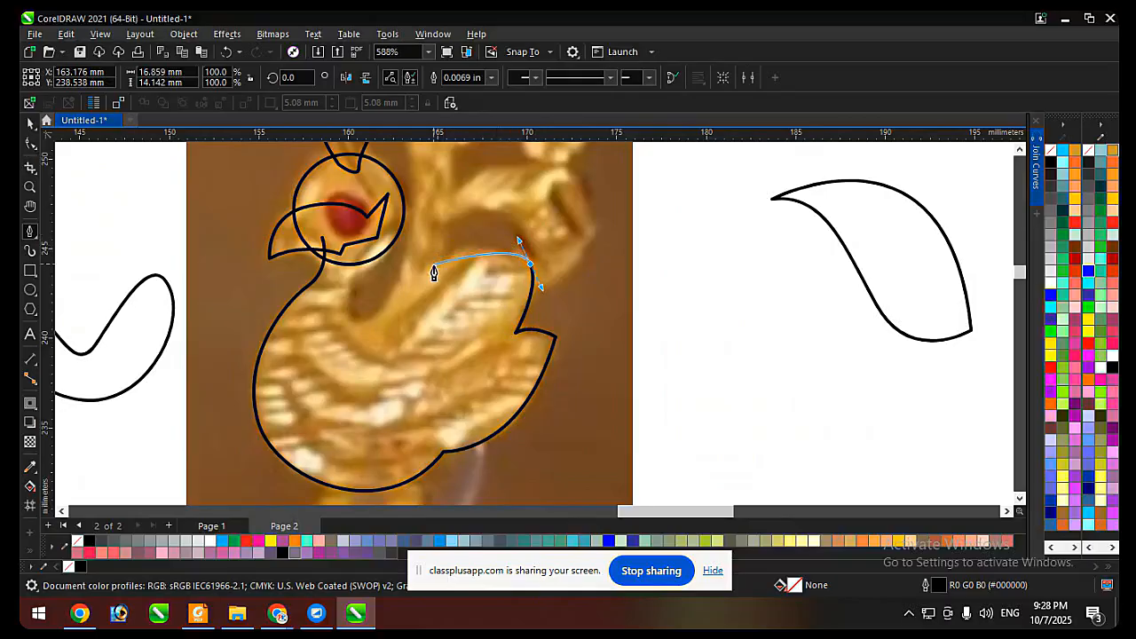
{"action": "left_click_drag", "start_coordinate": [436, 271], "coordinate": [414, 302]}
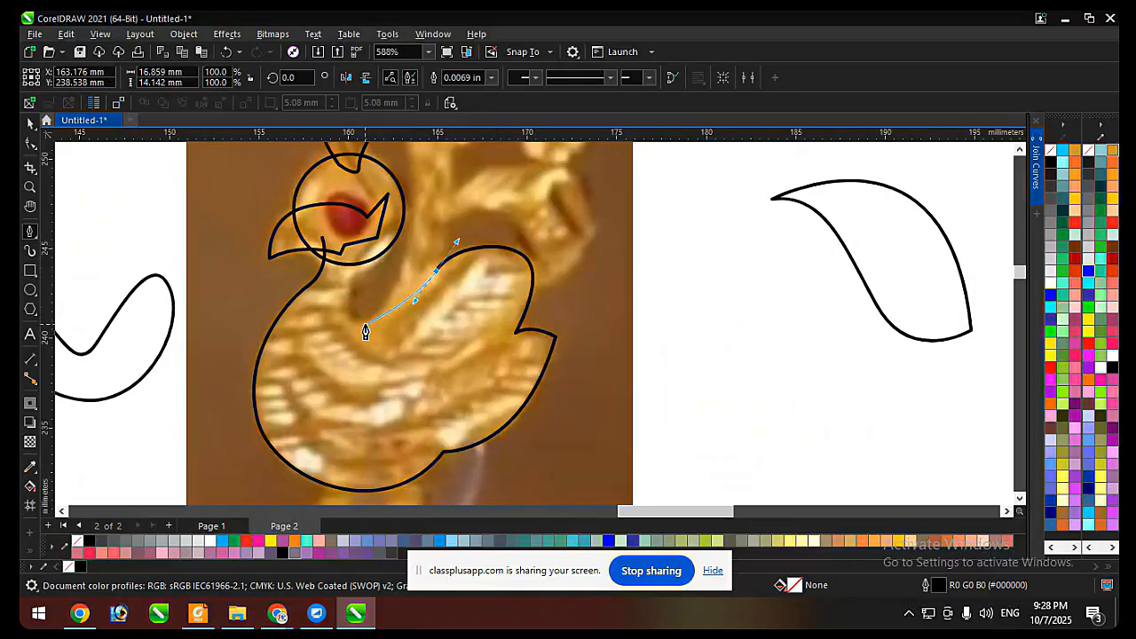
{"action": "left_click_drag", "start_coordinate": [355, 330], "coordinate": [339, 309]}
{"action": "scroll", "coordinate": [358, 265], "scroll_direction": "up", "scroll_amount": 3}
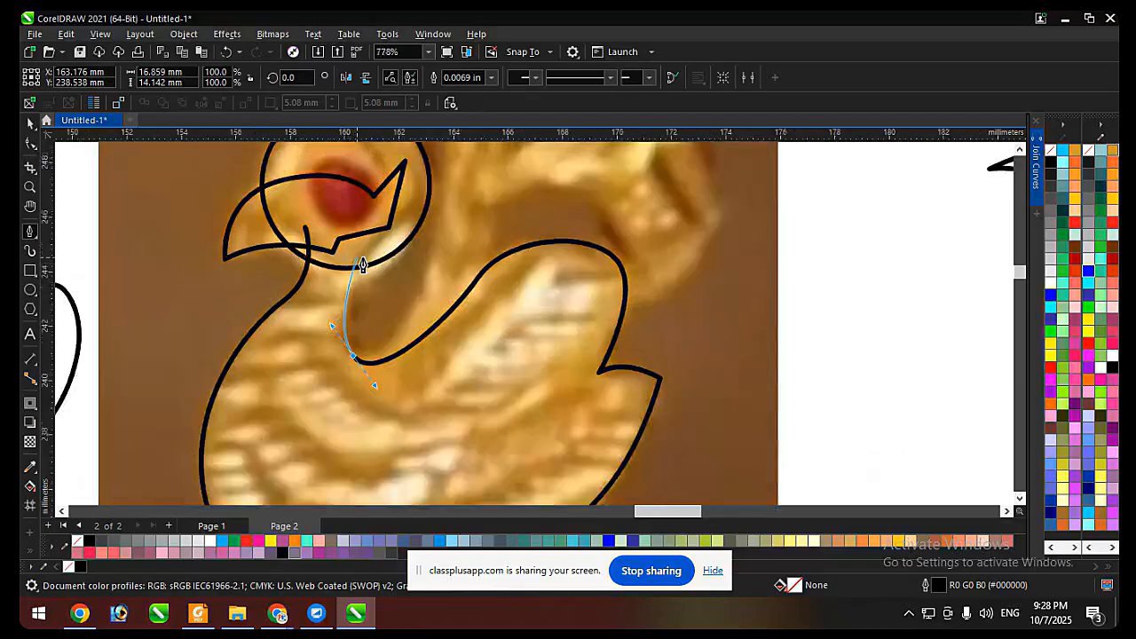
{"action": "left_click_drag", "start_coordinate": [364, 255], "coordinate": [388, 190]}
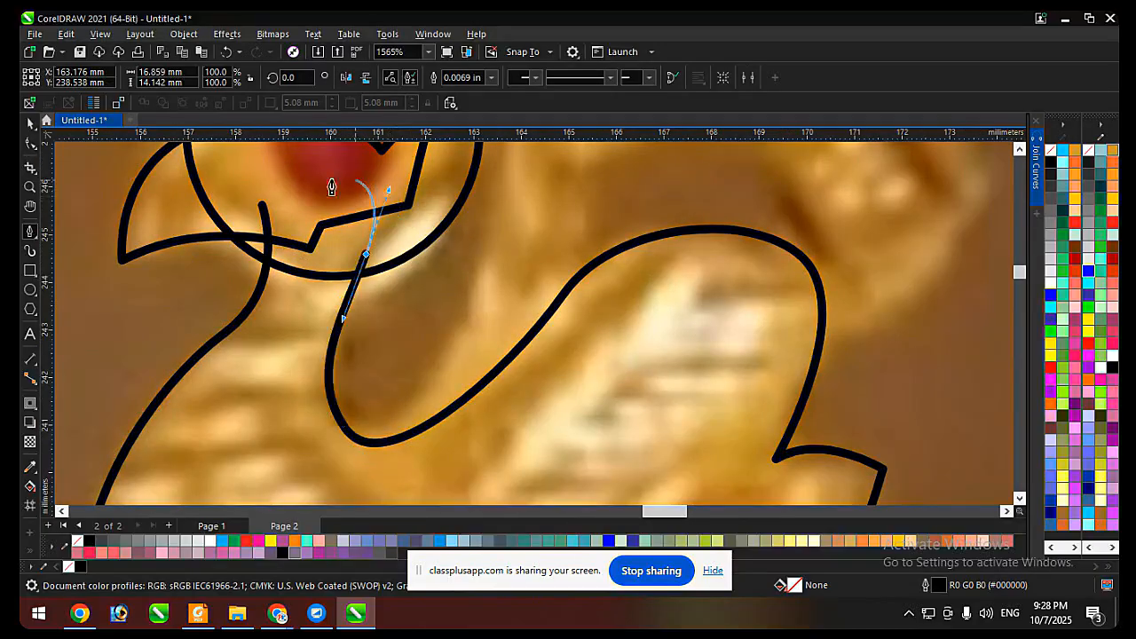
{"action": "left_click", "coordinate": [267, 208]}
{"action": "scroll", "coordinate": [293, 209], "scroll_direction": "down", "scroll_amount": 2}
Smooth the front of the neck on the body outline by removing the node where the neck meets the breast.
{"action": "key", "text": "F10"}
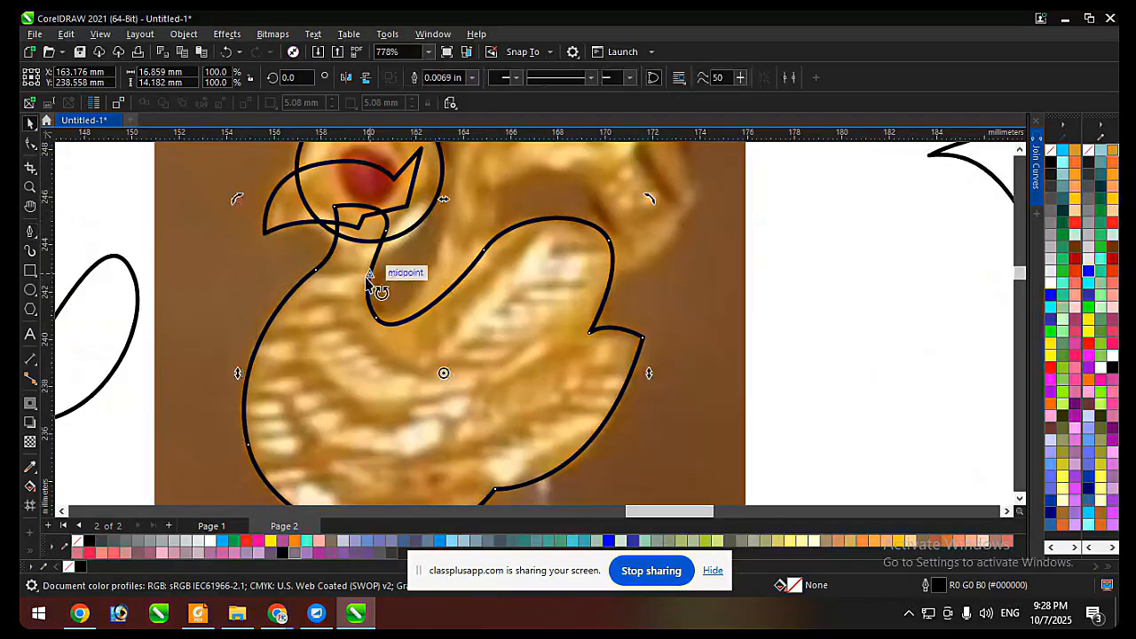
{"action": "scroll", "coordinate": [391, 232], "scroll_direction": "up", "scroll_amount": 2}
{"action": "left_click", "coordinate": [391, 227]}
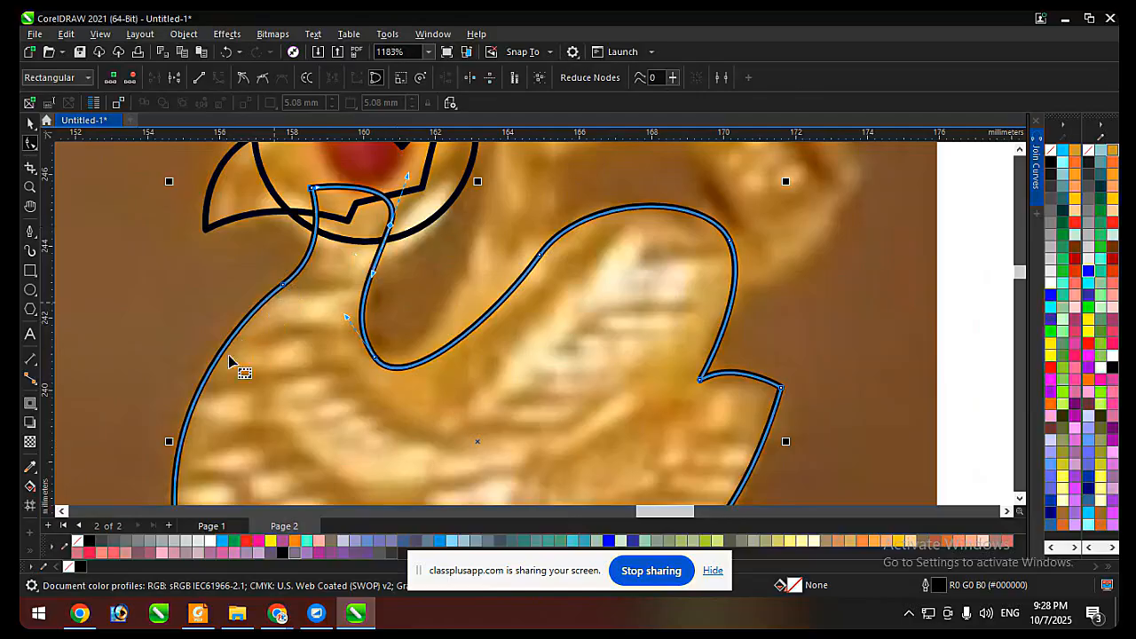
{"action": "left_click", "coordinate": [192, 415]}
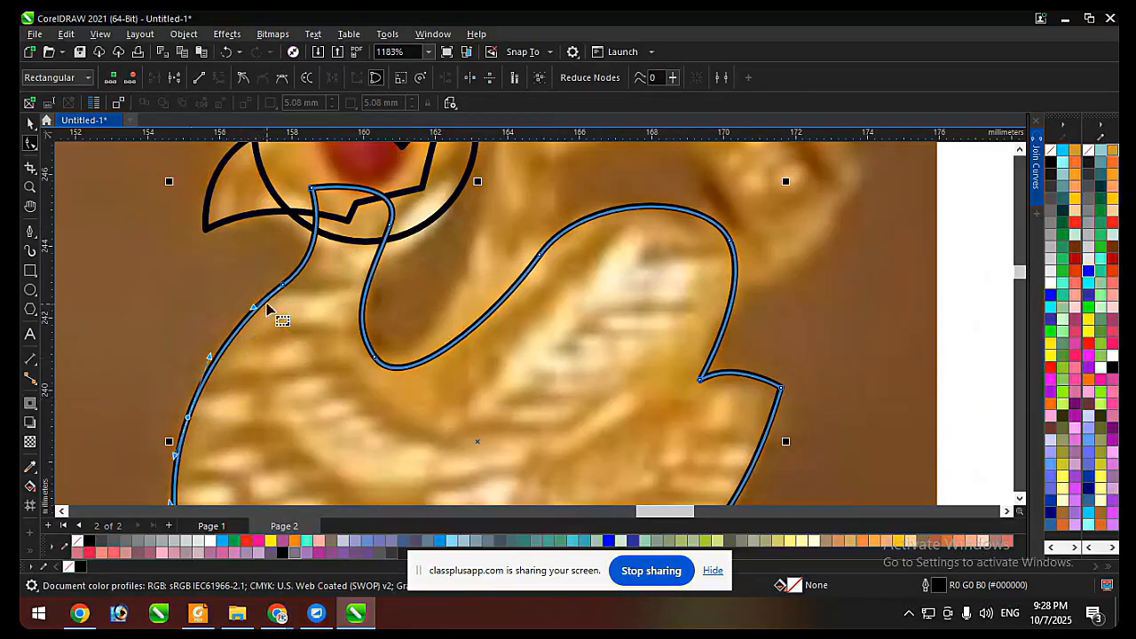
{"action": "left_click", "coordinate": [321, 271]}
{"action": "scroll", "coordinate": [324, 266], "scroll_direction": "down", "scroll_amount": 2}
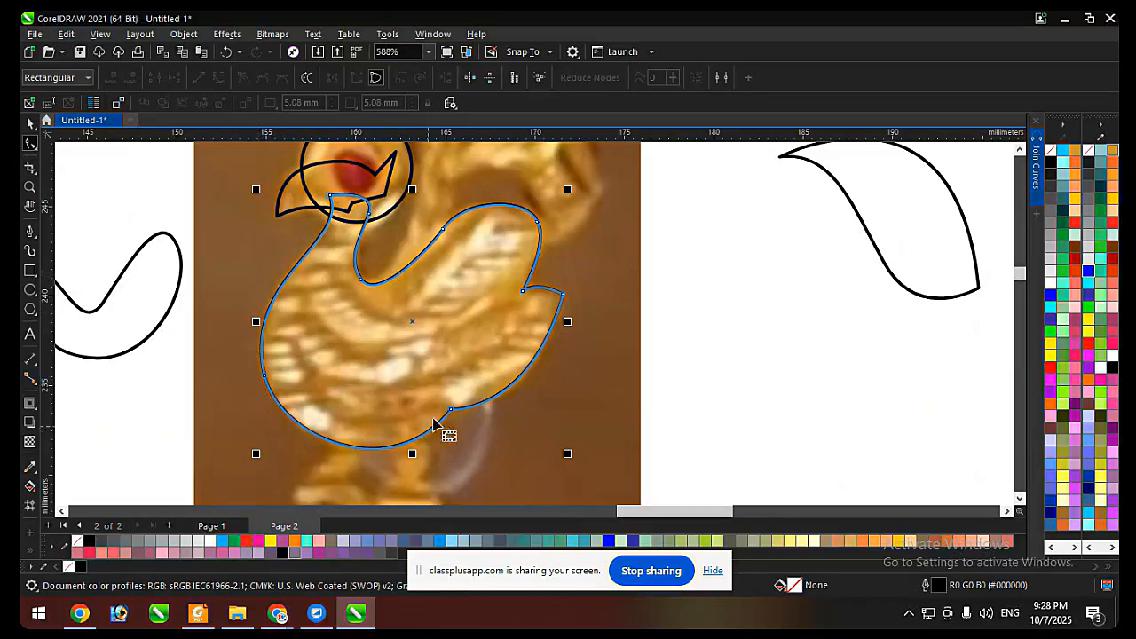
Smooth the body outline's breast and belly by adding nodes on the breast front and belly underside and removing the node between them.
{"action": "key", "text": "Escape"}
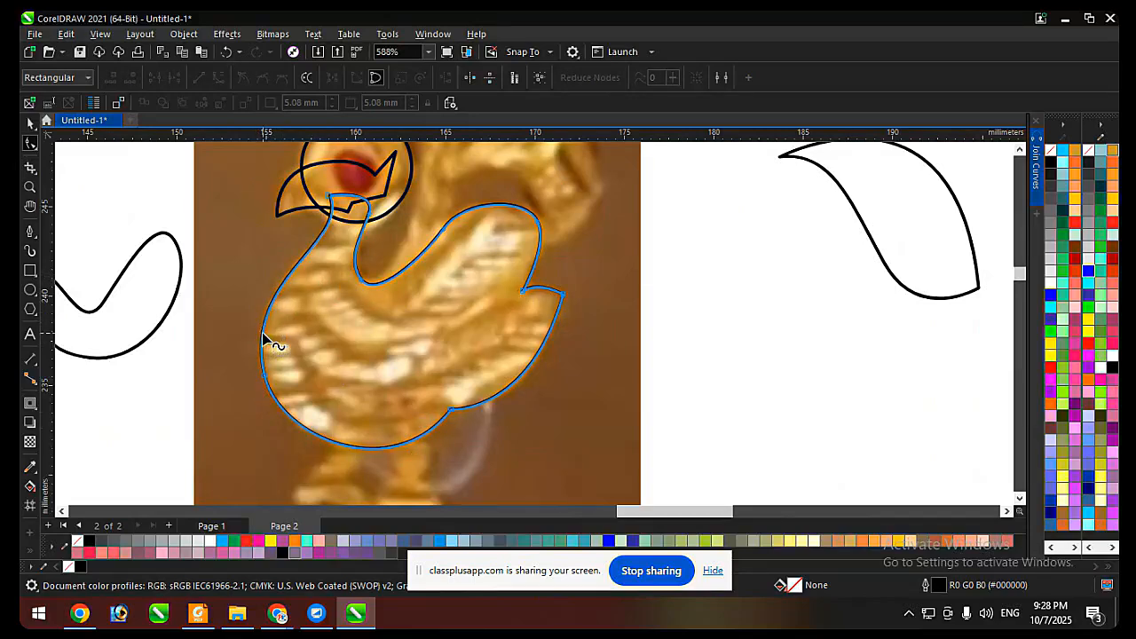
{"action": "left_click", "coordinate": [264, 336]}
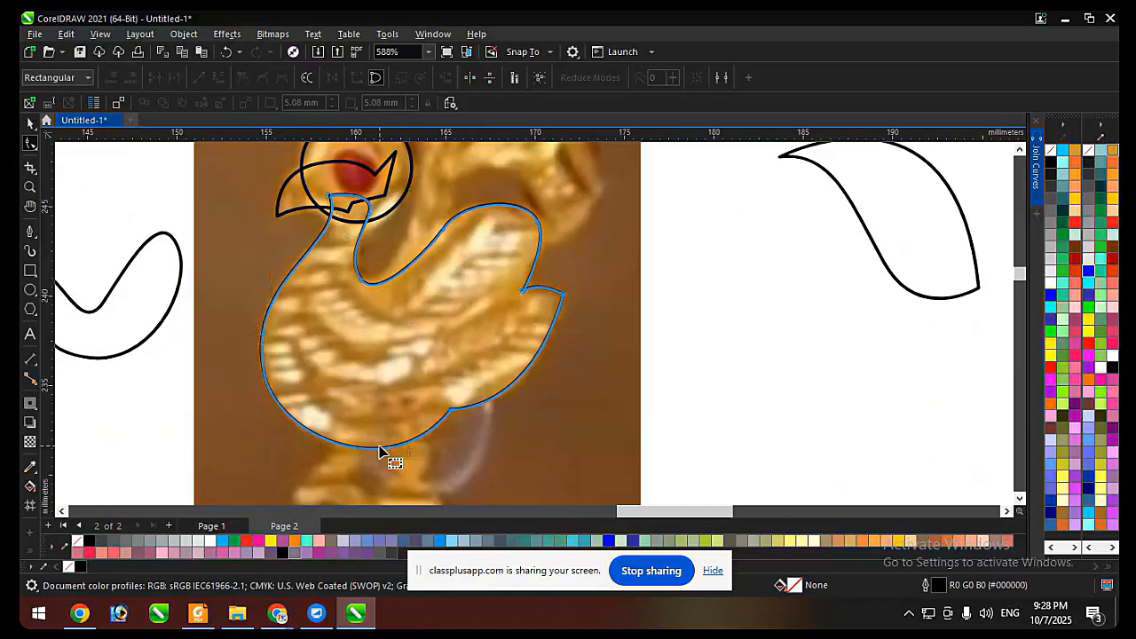
{"action": "left_click", "coordinate": [371, 449]}
{"action": "left_click", "coordinate": [264, 382]}
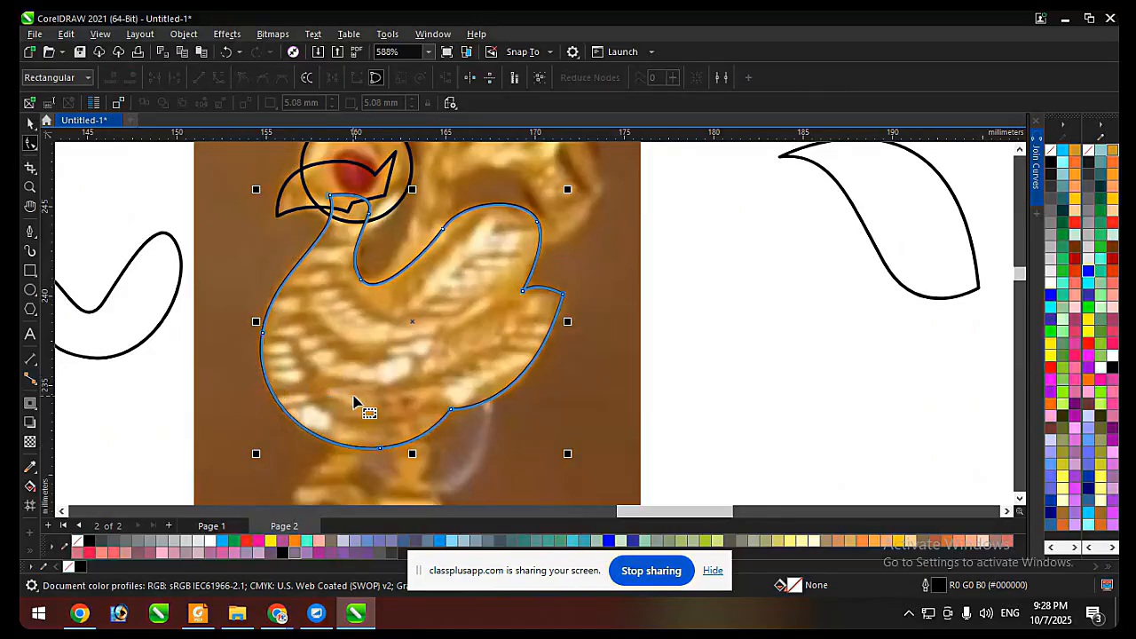
Try a black fill on all traced crest, head, beak and body shapes to check the silhouette, and undo the fill.
{"action": "key", "text": "space"}
{"action": "scroll", "coordinate": [222, 324], "scroll_direction": "down", "scroll_amount": 2}
{"action": "scroll", "coordinate": [346, 238], "scroll_direction": "up", "scroll_amount": 1}
{"action": "scroll", "coordinate": [374, 266], "scroll_direction": "down", "scroll_amount": 2}
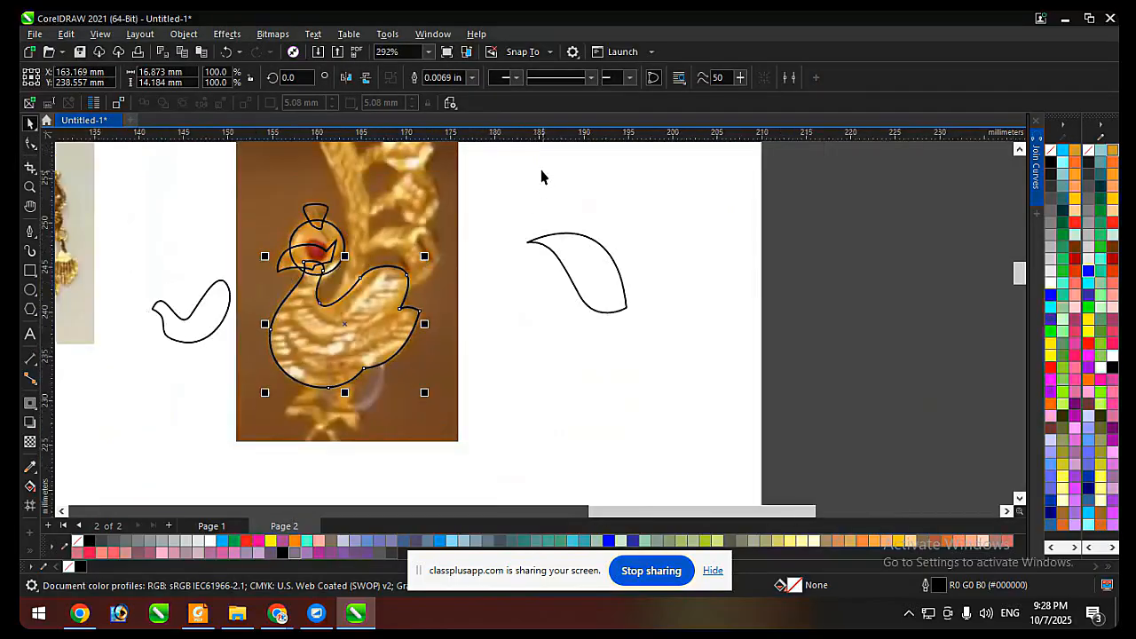
{"action": "left_click_drag", "start_coordinate": [541, 176], "coordinate": [257, 408]}
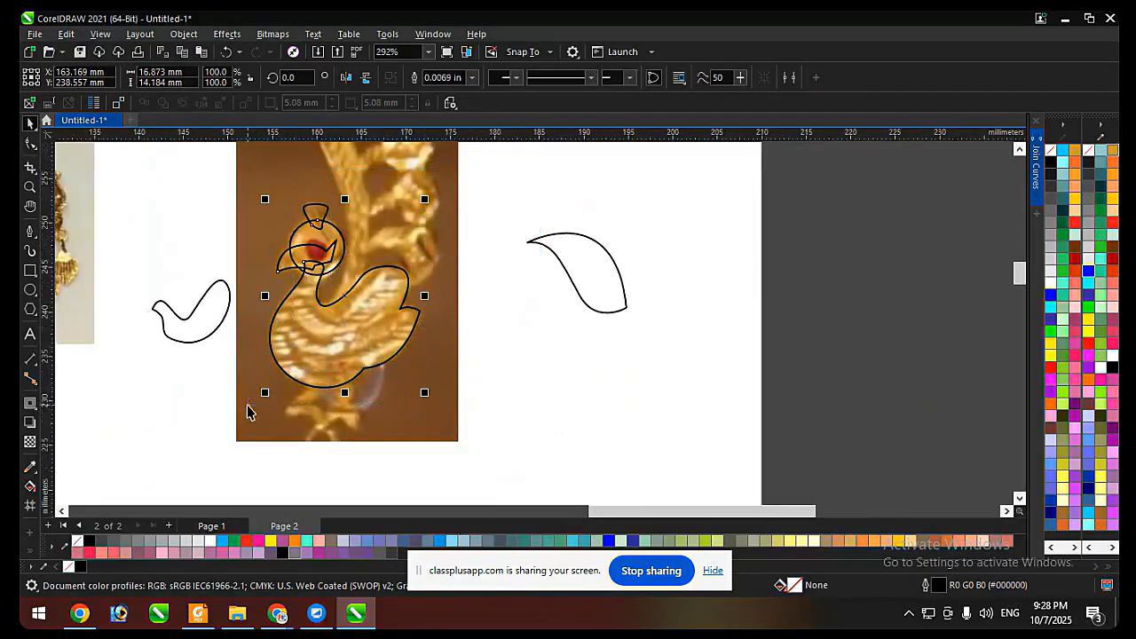
{"action": "left_click", "coordinate": [1051, 164]}
{"action": "left_click", "coordinate": [700, 356]}
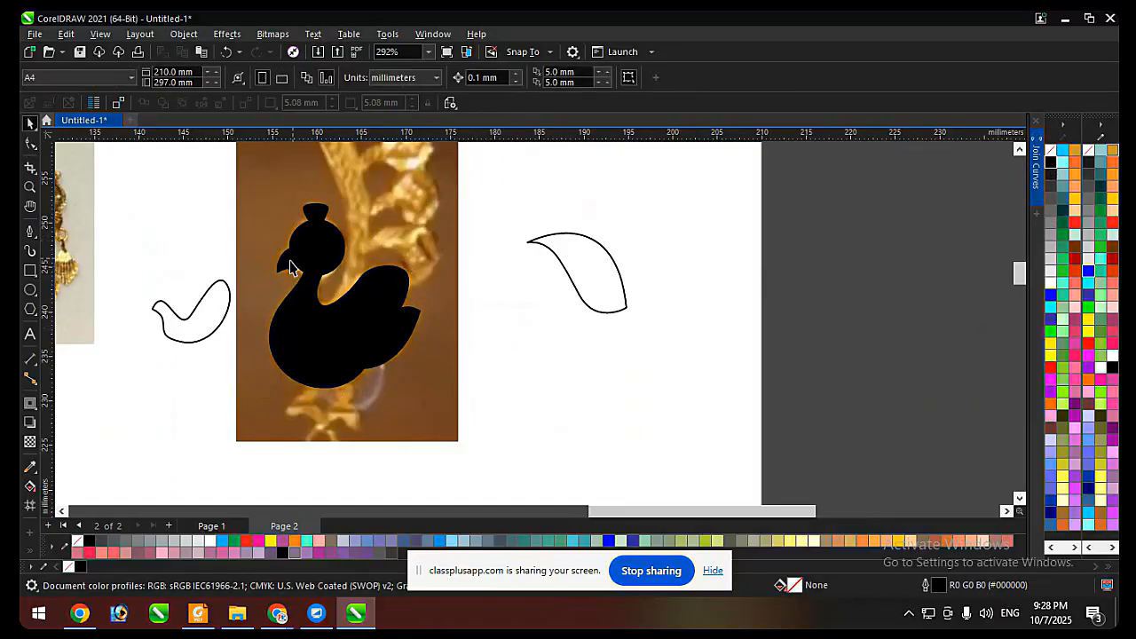
{"action": "key", "text": "ctrl+z"}
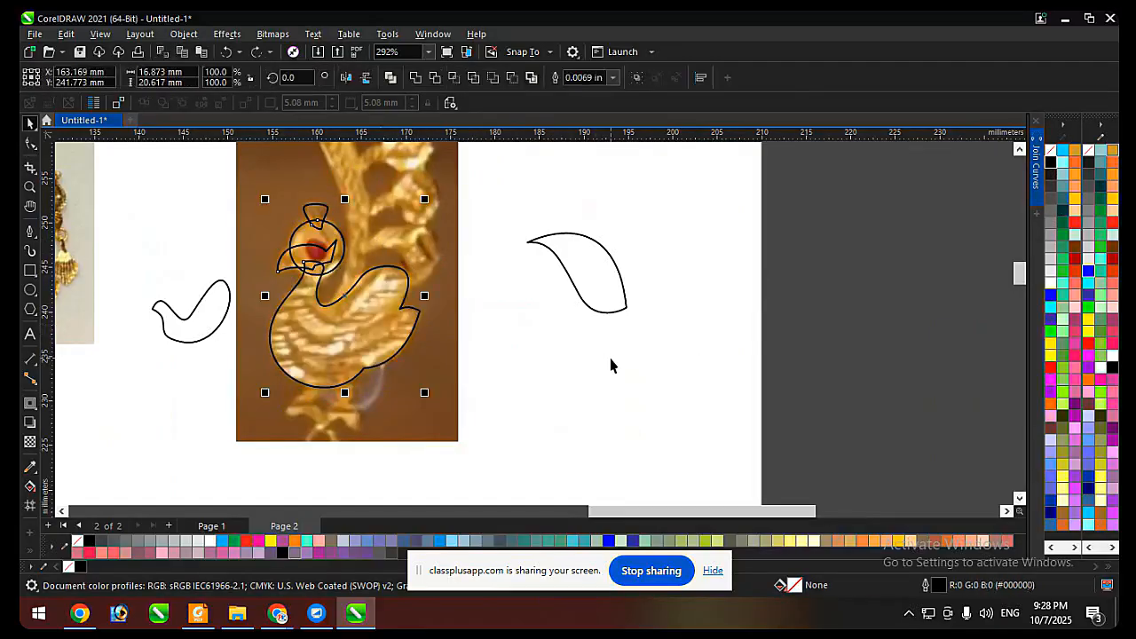
{"action": "left_click", "coordinate": [612, 364]}
{"action": "scroll", "coordinate": [352, 261], "scroll_direction": "up", "scroll_amount": 1}
{"action": "left_click", "coordinate": [314, 321]}
{"action": "key", "text": "F10"}
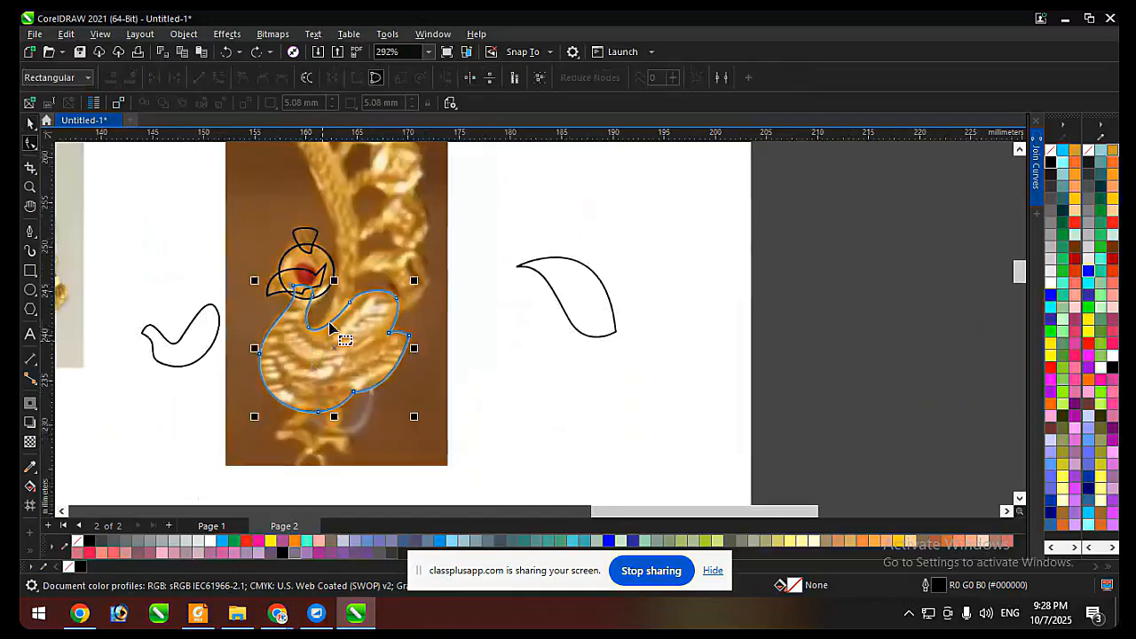
{"action": "scroll", "coordinate": [329, 327], "scroll_direction": "up", "scroll_amount": 2}
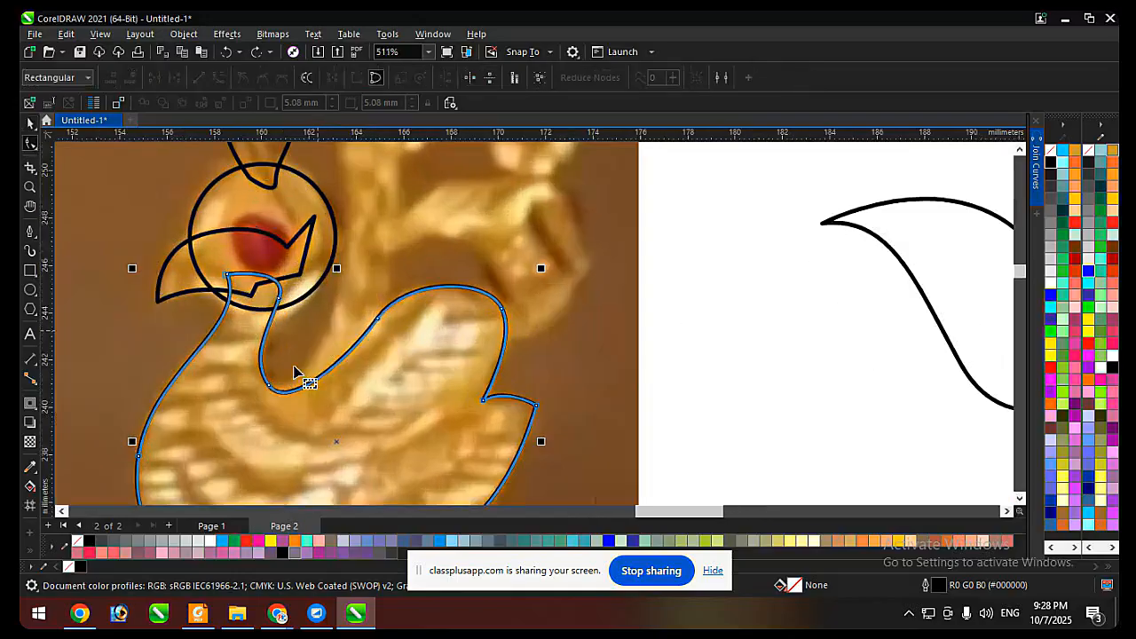
Trace the long stem's outer edge with the Pen tool from inside the neck to its upper bend, about 7.2 by 26.5 mm.
{"action": "left_click", "coordinate": [32, 230]}
{"action": "scroll", "coordinate": [417, 381], "scroll_direction": "down", "scroll_amount": 5}
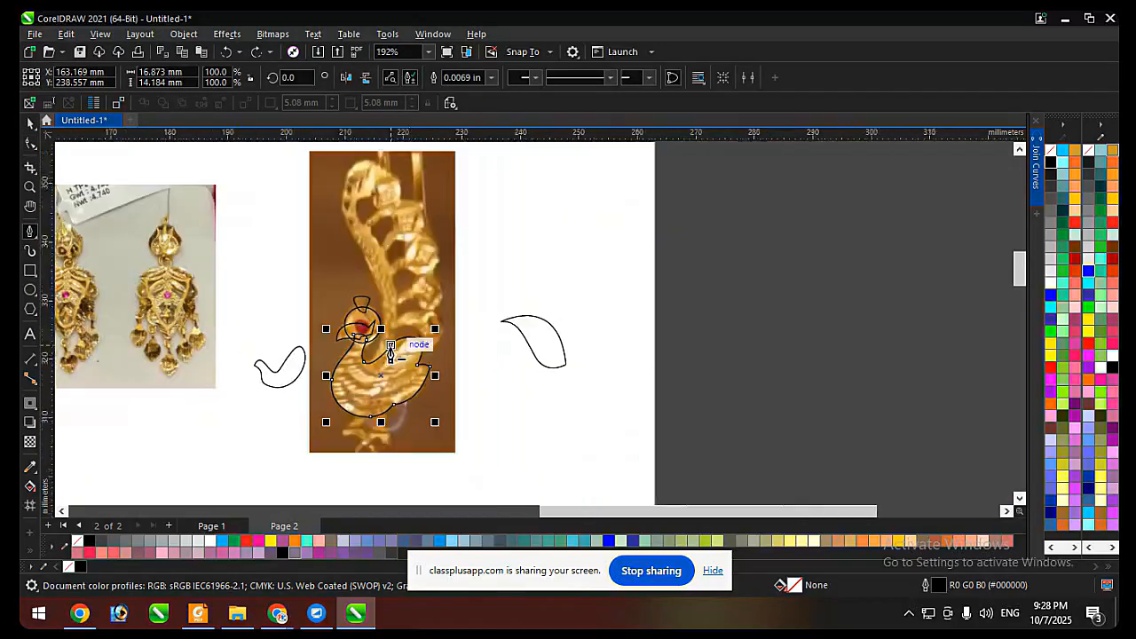
{"action": "scroll", "coordinate": [422, 315], "scroll_direction": "up", "scroll_amount": 4}
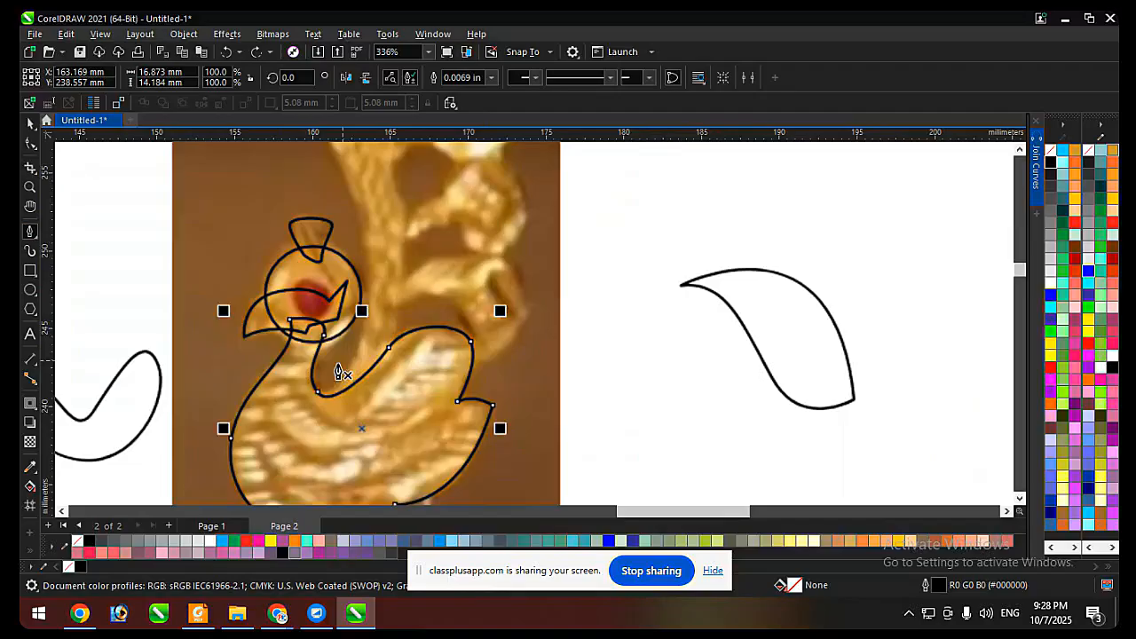
{"action": "left_click", "coordinate": [297, 391]}
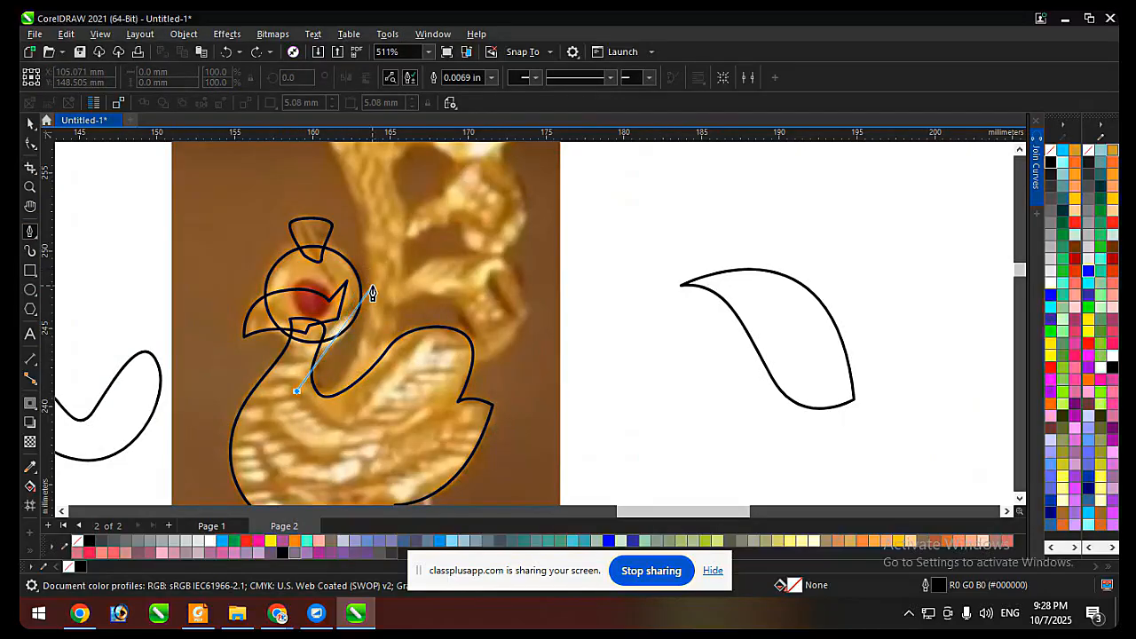
{"action": "left_click_drag", "start_coordinate": [370, 287], "coordinate": [371, 178]}
{"action": "scroll", "coordinate": [355, 297], "scroll_direction": "down", "scroll_amount": 3}
{"action": "scroll", "coordinate": [329, 228], "scroll_direction": "up", "scroll_amount": 4}
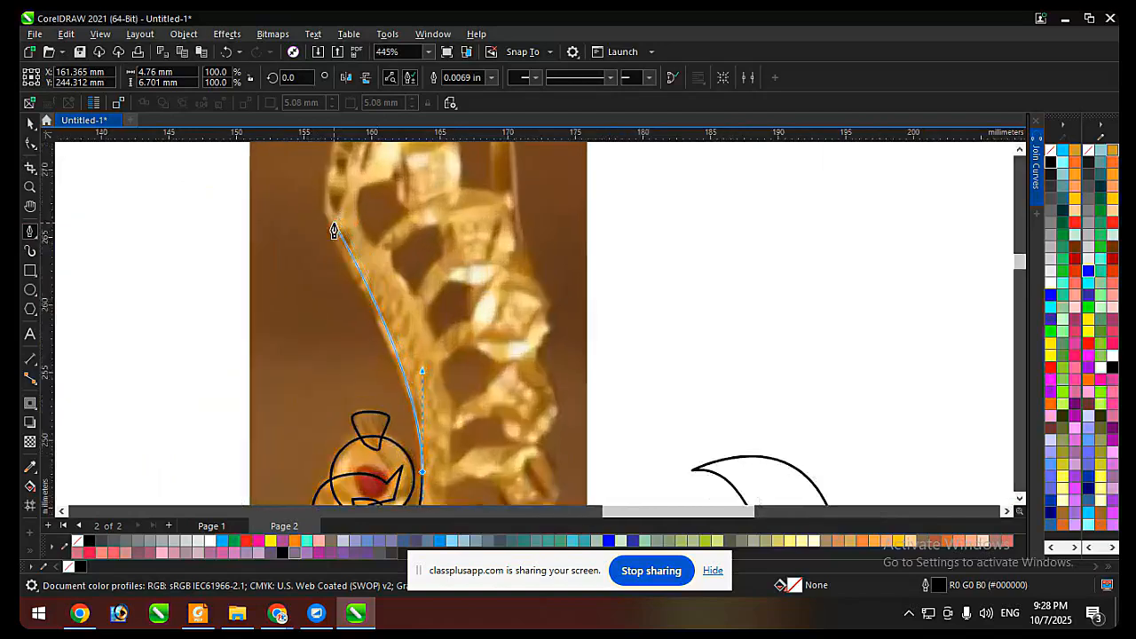
{"action": "scroll", "coordinate": [338, 267], "scroll_direction": "down", "scroll_amount": 2}
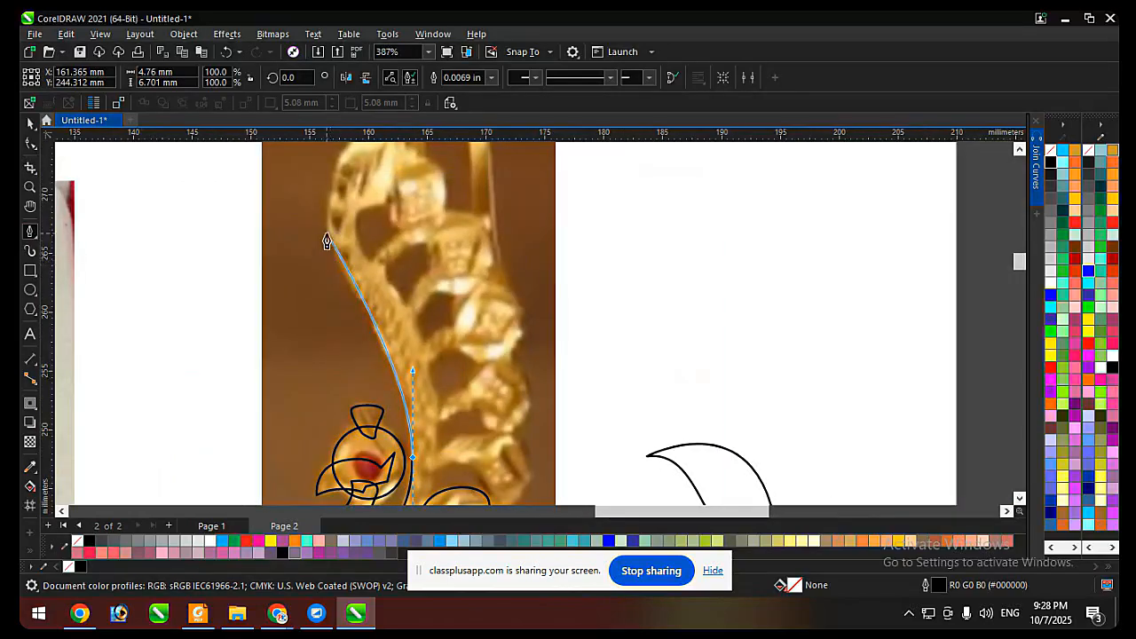
{"action": "left_click_drag", "start_coordinate": [328, 232], "coordinate": [329, 188]}
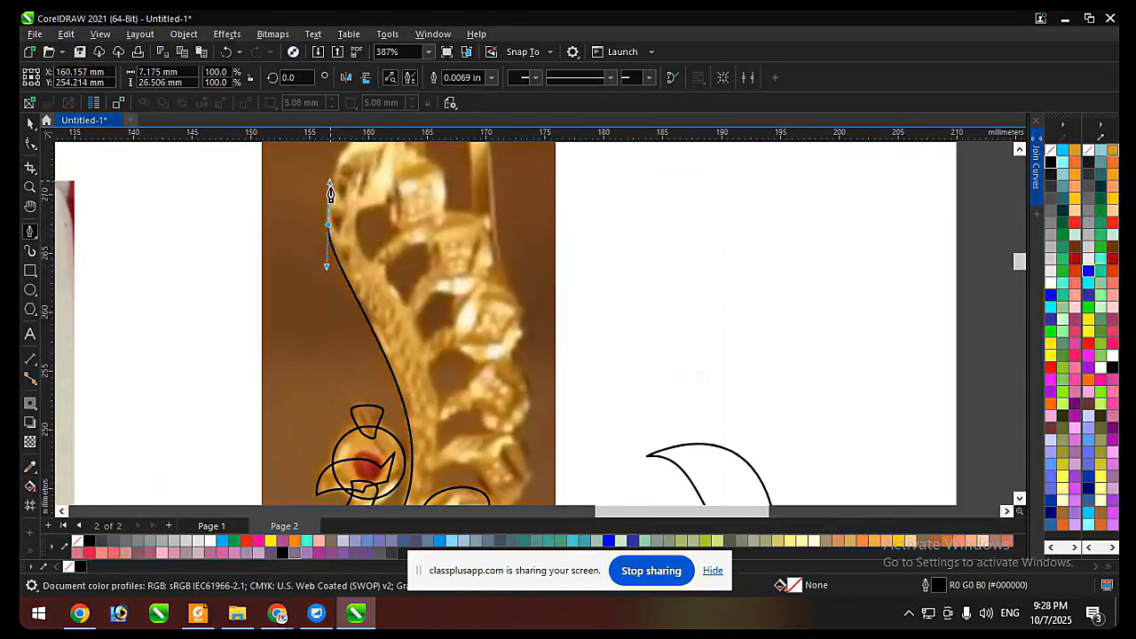
Trace over the stem's rounded top to a corner above the bead, extending the curve to about 7.7 by 34.5 mm.
{"action": "scroll", "coordinate": [391, 201], "scroll_direction": "down", "scroll_amount": 1}
{"action": "scroll", "coordinate": [391, 200], "scroll_direction": "up", "scroll_amount": 2}
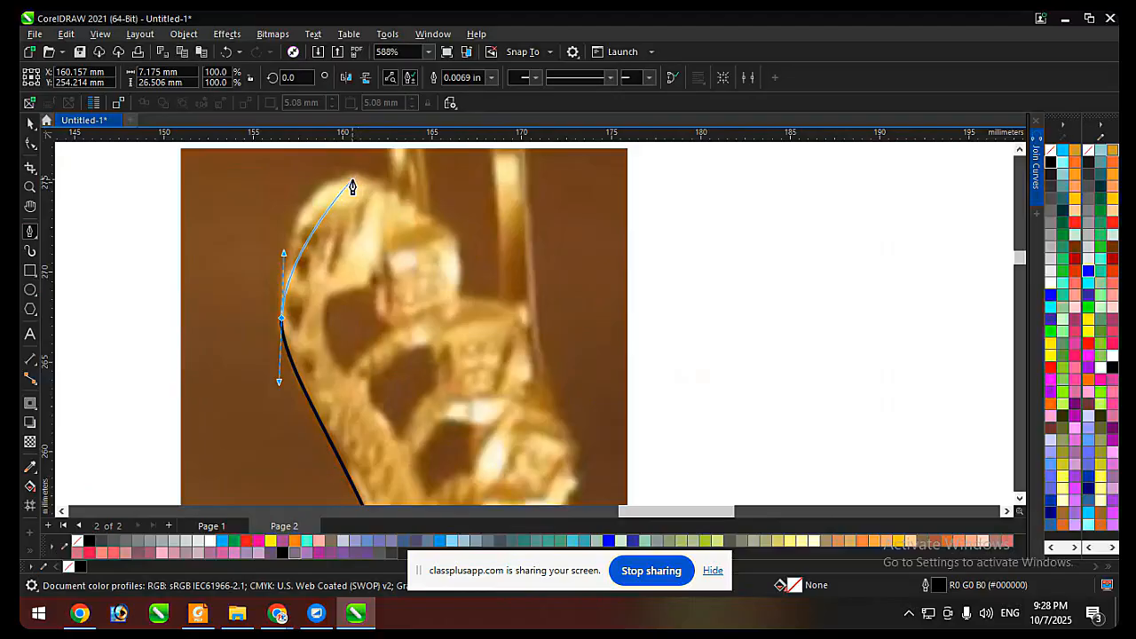
{"action": "left_click_drag", "start_coordinate": [351, 178], "coordinate": [409, 167]}
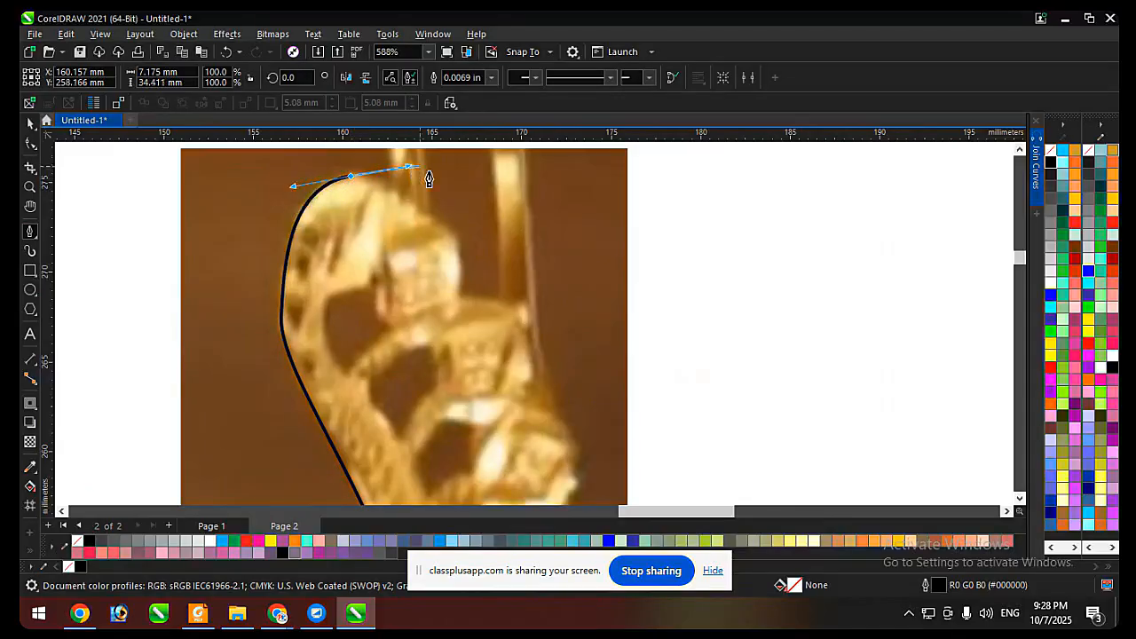
{"action": "left_click", "coordinate": [419, 215]}
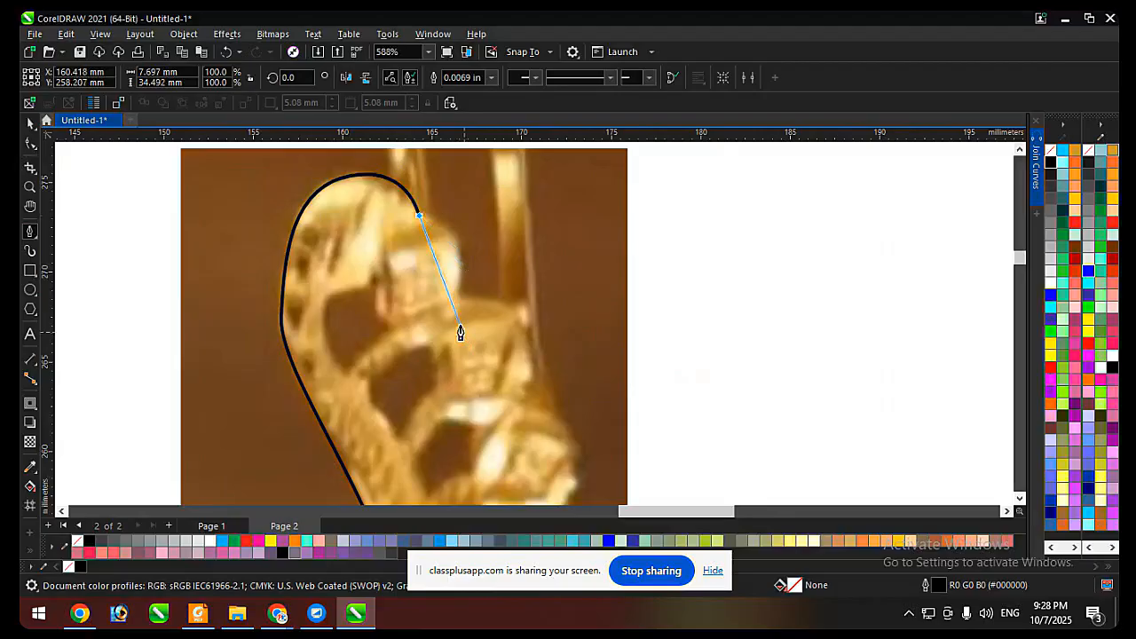
Trace around the bead at the stem's curled tip and the short edge back to the stem, widening the curve to about 10 mm.
{"action": "left_click_drag", "start_coordinate": [450, 304], "coordinate": [417, 364]}
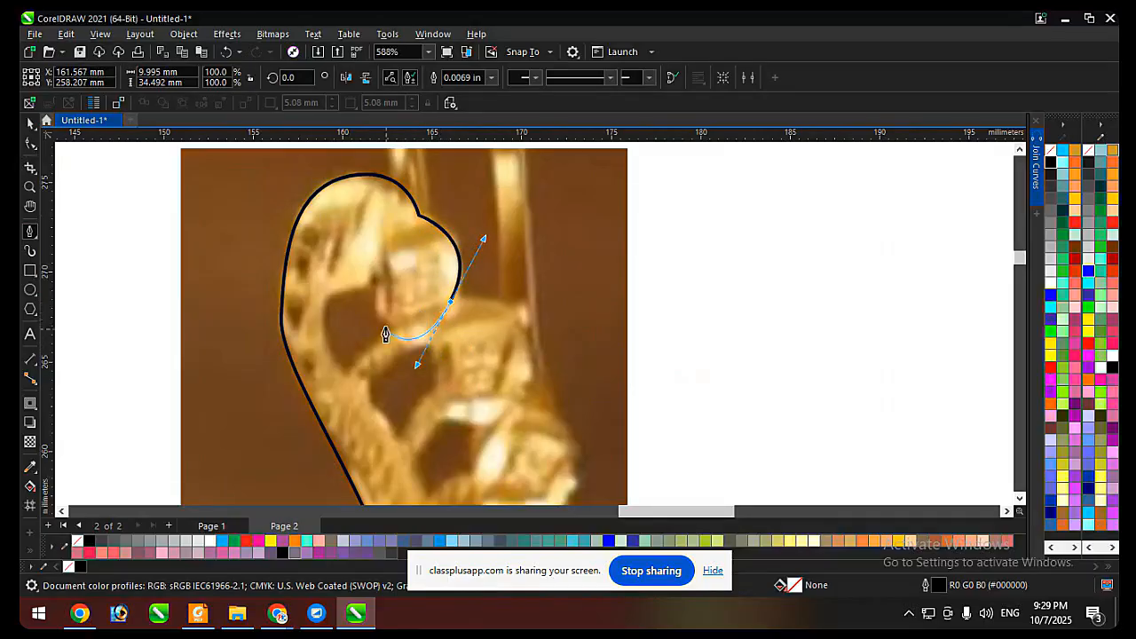
{"action": "left_click_drag", "start_coordinate": [375, 284], "coordinate": [383, 242]}
{"action": "left_click", "coordinate": [376, 282]}
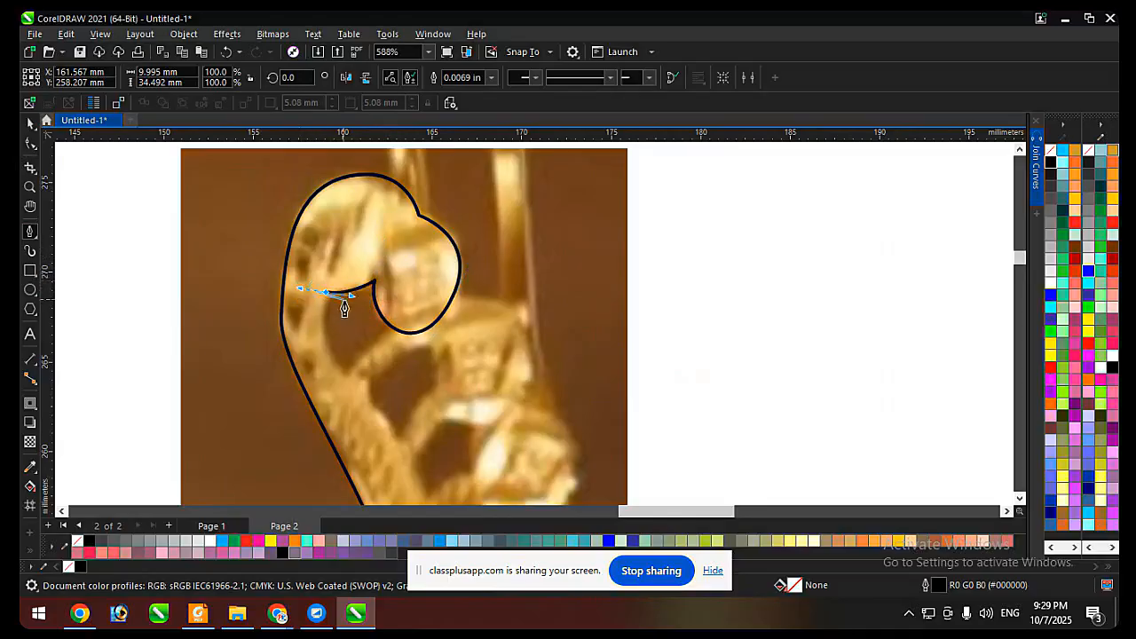
{"action": "left_click", "coordinate": [325, 293]}
Trace the stem's inner edge down into the peacock's body and close the outline at its start, about 10 by 35.1 mm overall.
{"action": "scroll", "coordinate": [349, 170], "scroll_direction": "down", "scroll_amount": 3}
{"action": "scroll", "coordinate": [379, 319], "scroll_direction": "up", "scroll_amount": 2}
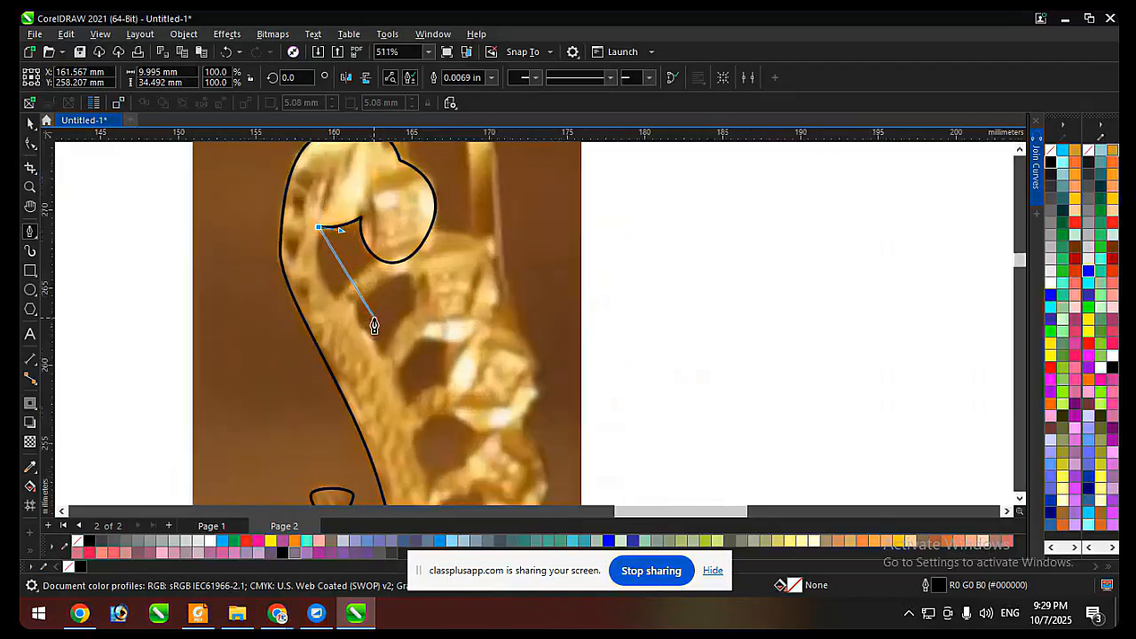
{"action": "left_click_drag", "start_coordinate": [360, 328], "coordinate": [407, 364]}
{"action": "scroll", "coordinate": [440, 279], "scroll_direction": "down", "scroll_amount": 2}
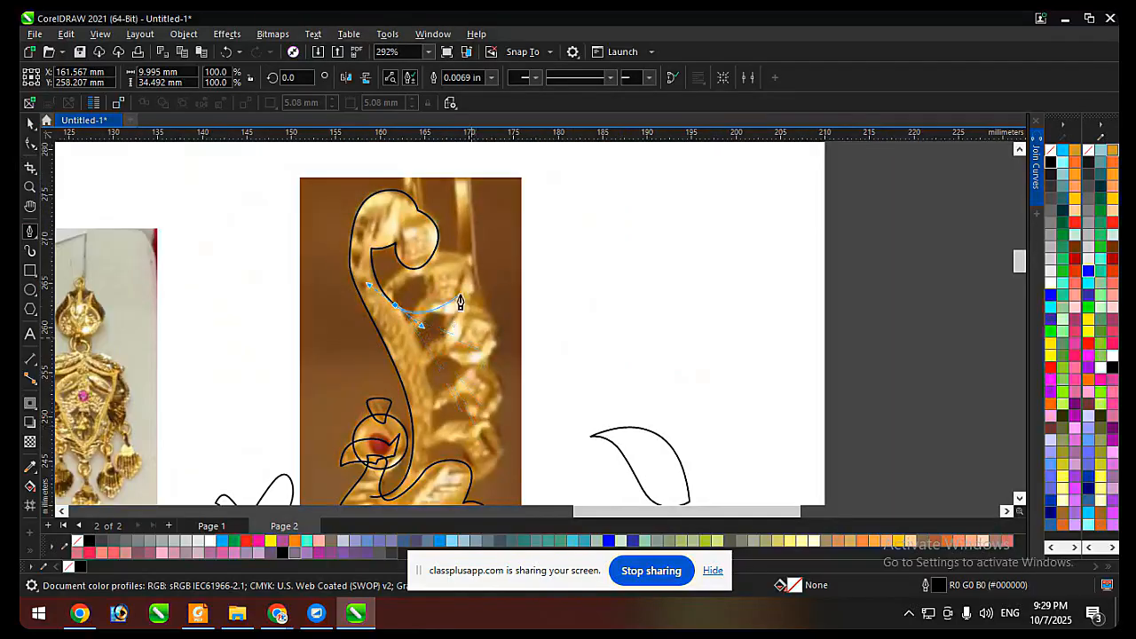
{"action": "scroll", "coordinate": [463, 296], "scroll_direction": "down", "scroll_amount": 4}
{"action": "scroll", "coordinate": [436, 383], "scroll_direction": "up", "scroll_amount": 4}
{"action": "scroll", "coordinate": [453, 419], "scroll_direction": "up", "scroll_amount": 1}
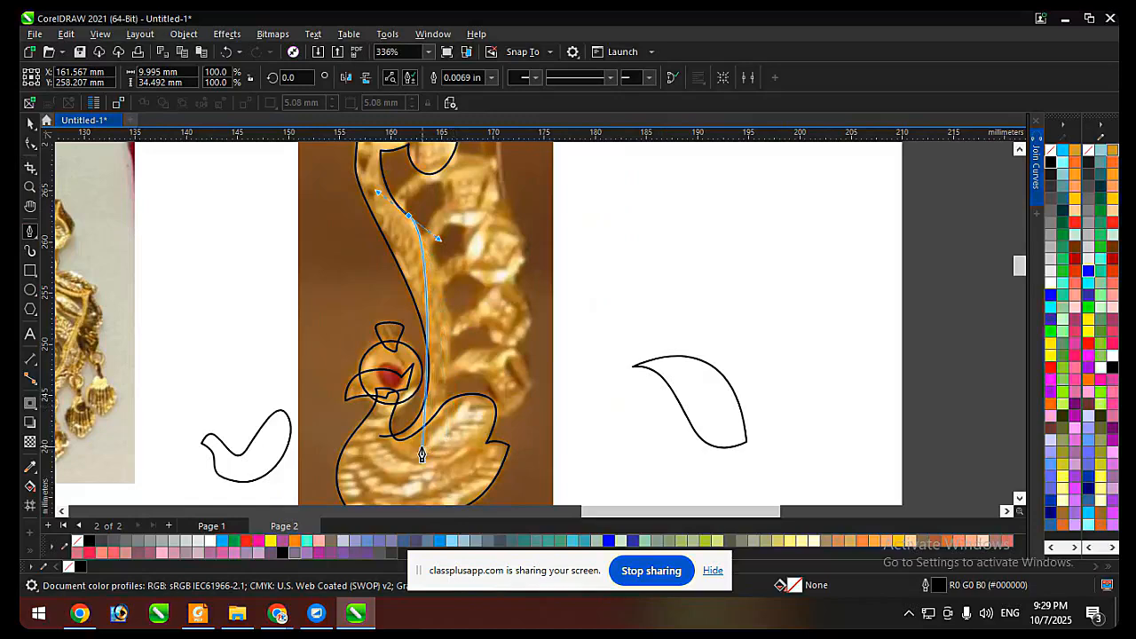
{"action": "left_click_drag", "start_coordinate": [417, 441], "coordinate": [351, 496]}
{"action": "left_click", "coordinate": [381, 407]}
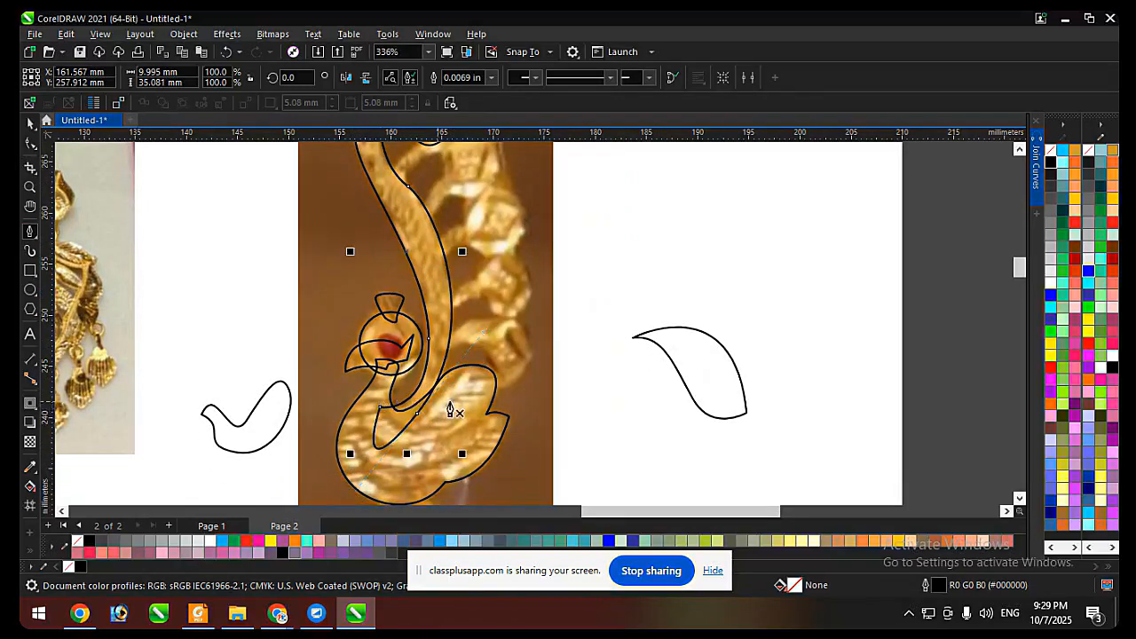
Refit the stem's inner edge to the photo by adding a node midway, removing the upper one and adjusting the curve handles.
{"action": "key", "text": "F10"}
{"action": "scroll", "coordinate": [423, 427], "scroll_direction": "up", "scroll_amount": 2}
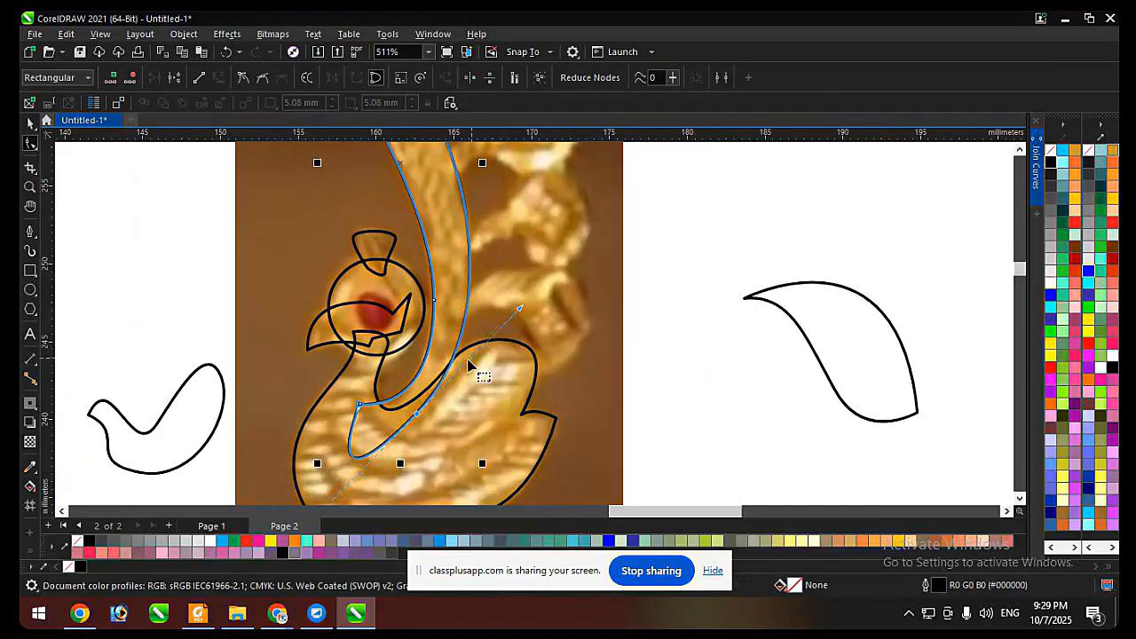
{"action": "scroll", "coordinate": [455, 421], "scroll_direction": "down", "scroll_amount": 3}
{"action": "scroll", "coordinate": [424, 251], "scroll_direction": "up", "scroll_amount": 1}
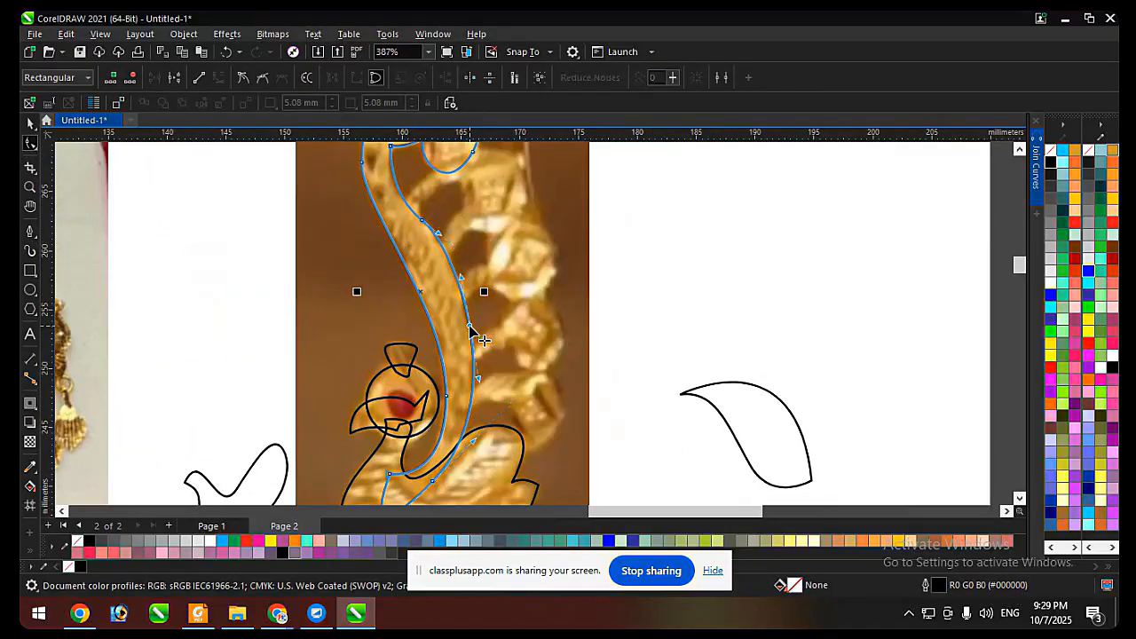
{"action": "scroll", "coordinate": [413, 183], "scroll_direction": "down", "scroll_amount": 1}
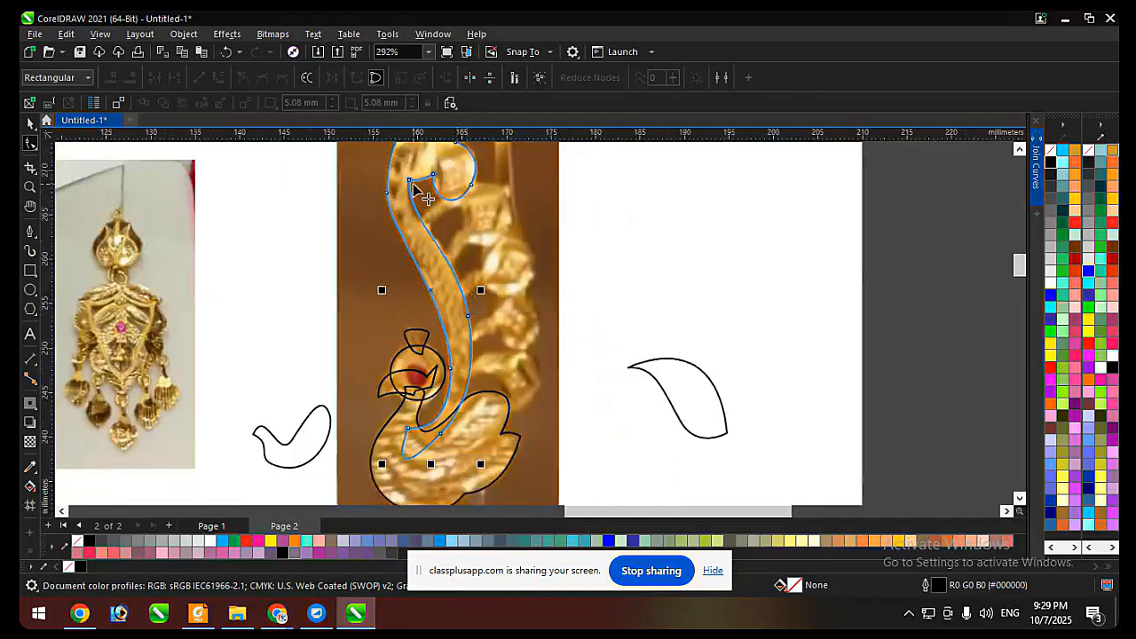
{"action": "scroll", "coordinate": [411, 185], "scroll_direction": "up", "scroll_amount": 2}
{"action": "left_click_drag", "start_coordinate": [401, 241], "coordinate": [394, 249]}
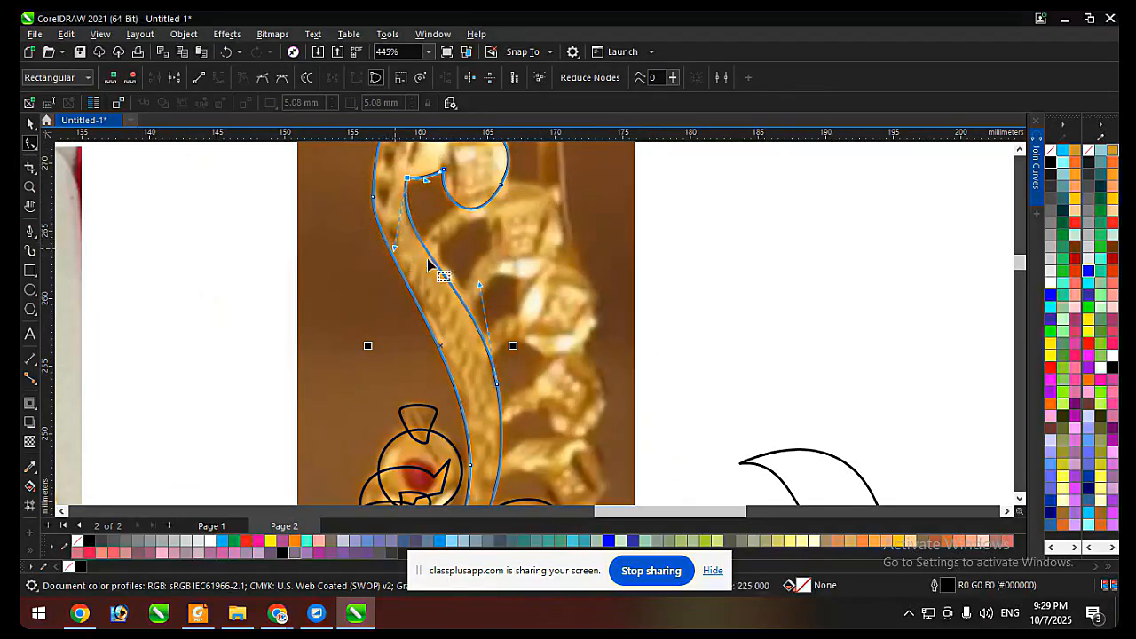
{"action": "left_click_drag", "start_coordinate": [480, 285], "coordinate": [483, 274]}
Try adding a node on the stem's inner edge just above the body, and undo it.
{"action": "scroll", "coordinate": [485, 249], "scroll_direction": "down", "scroll_amount": 2}
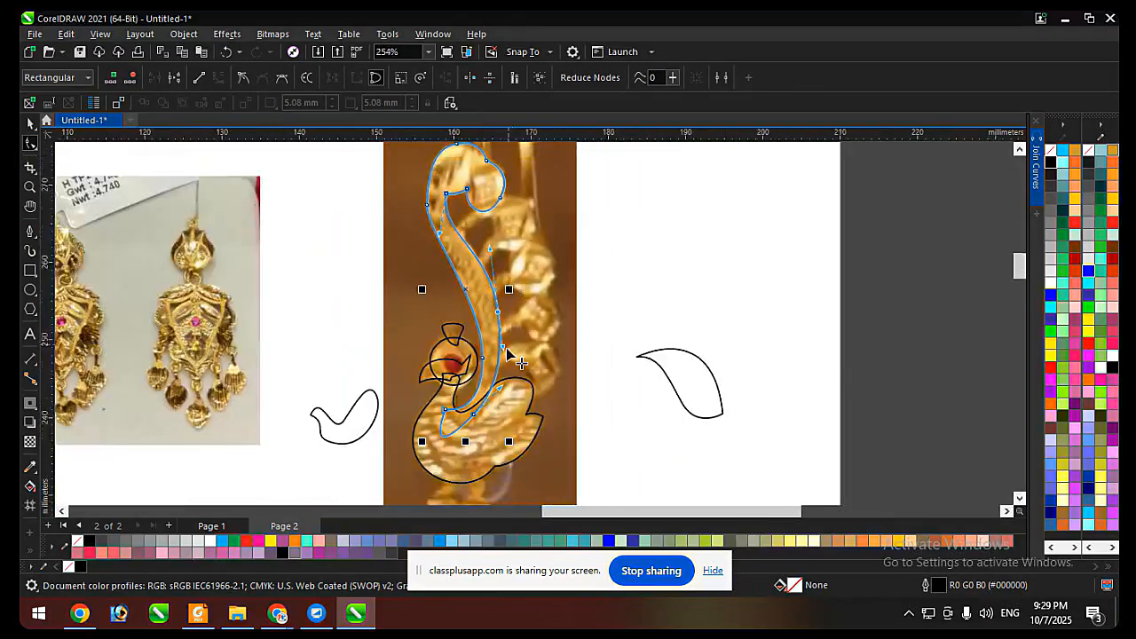
{"action": "scroll", "coordinate": [499, 384], "scroll_direction": "up", "scroll_amount": 1}
{"action": "left_click", "coordinate": [492, 391]}
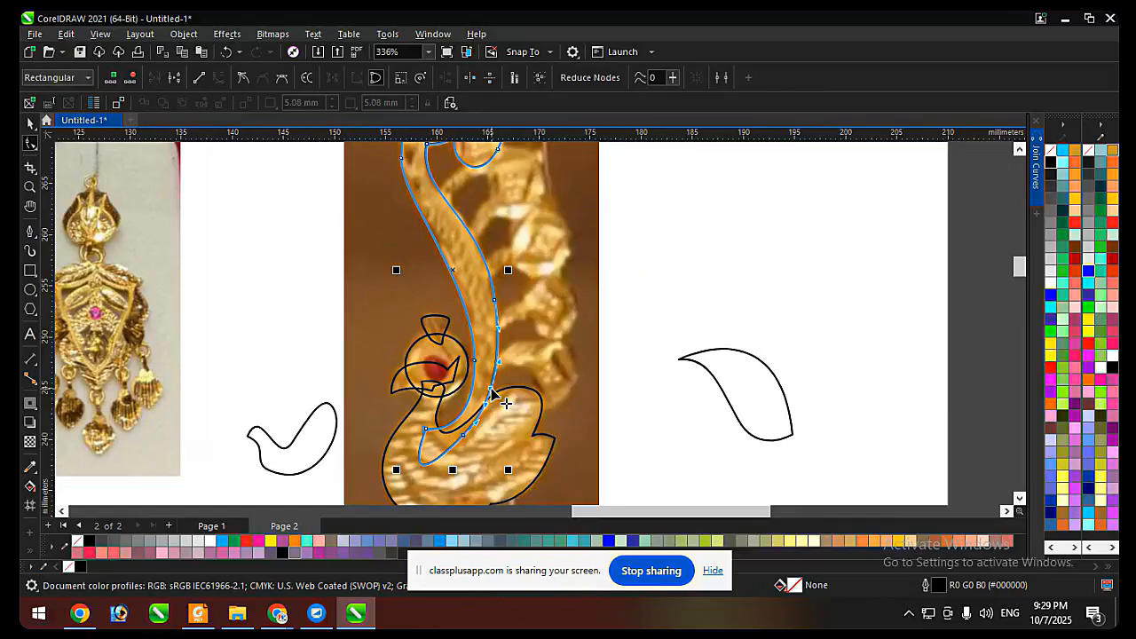
{"action": "key", "text": "ctrl+z"}
Add a node on the upper part of the stem's inner edge and remove the node midway down.
{"action": "left_click", "coordinate": [463, 435]}
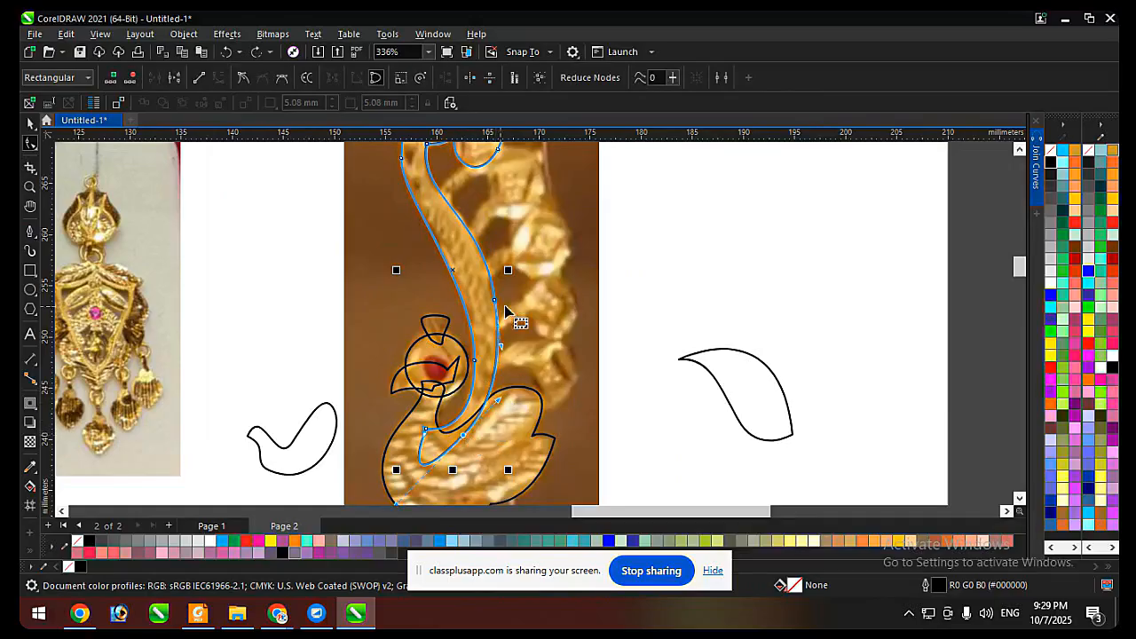
{"action": "left_click", "coordinate": [498, 299]}
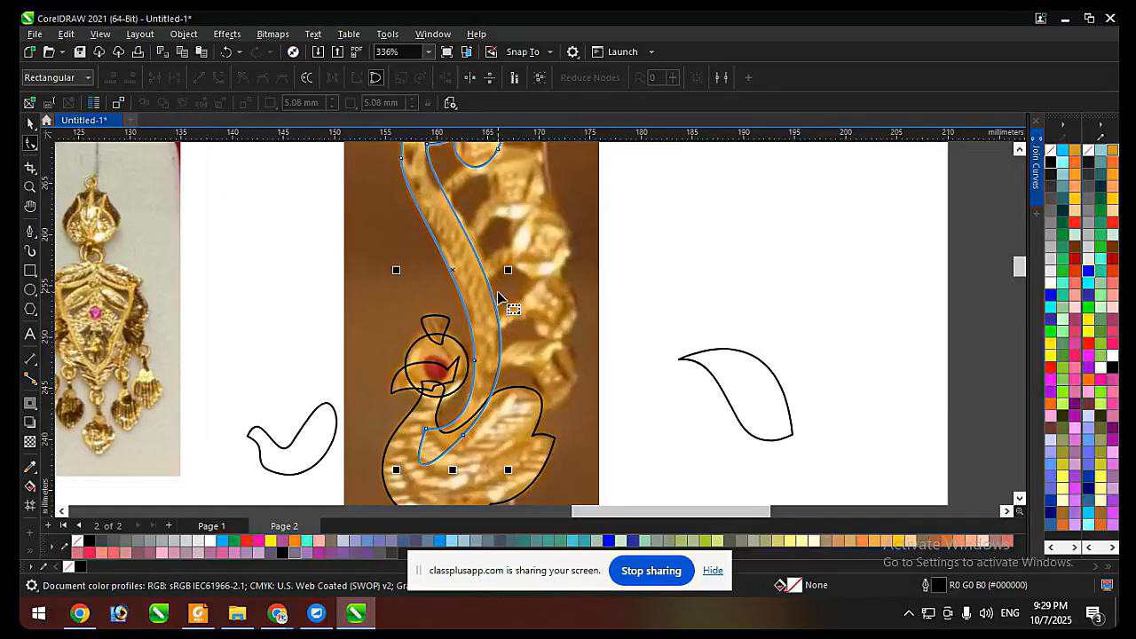
{"action": "left_click", "coordinate": [487, 268]}
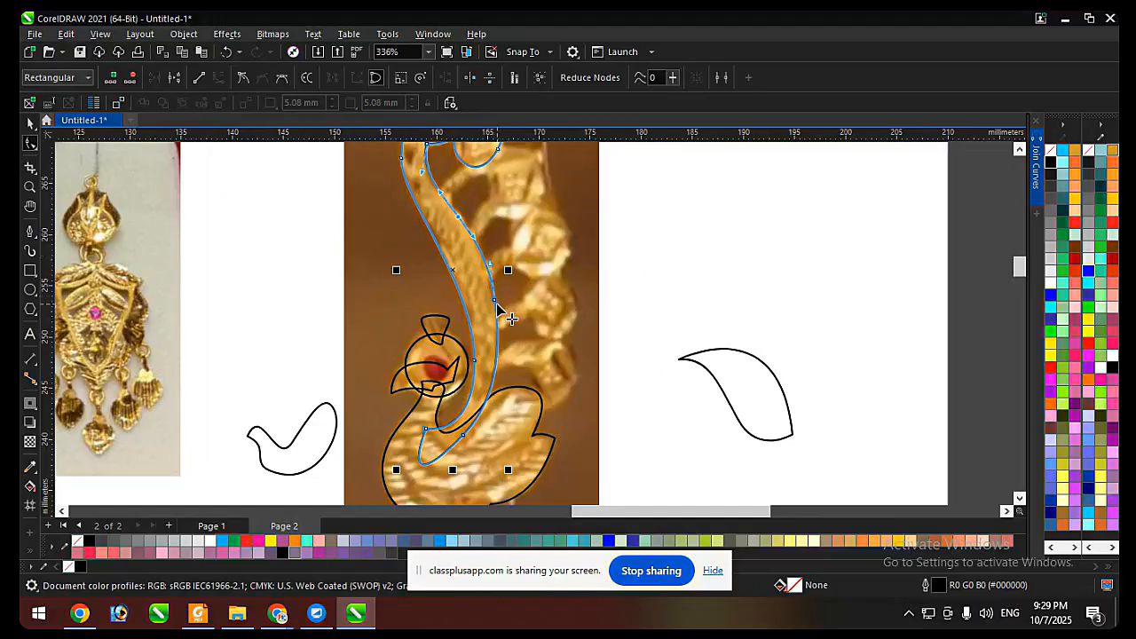
{"action": "double_click", "coordinate": [495, 302]}
{"action": "scroll", "coordinate": [526, 308], "scroll_direction": "down", "scroll_amount": 2}
{"action": "scroll", "coordinate": [442, 159], "scroll_direction": "up", "scroll_amount": 4}
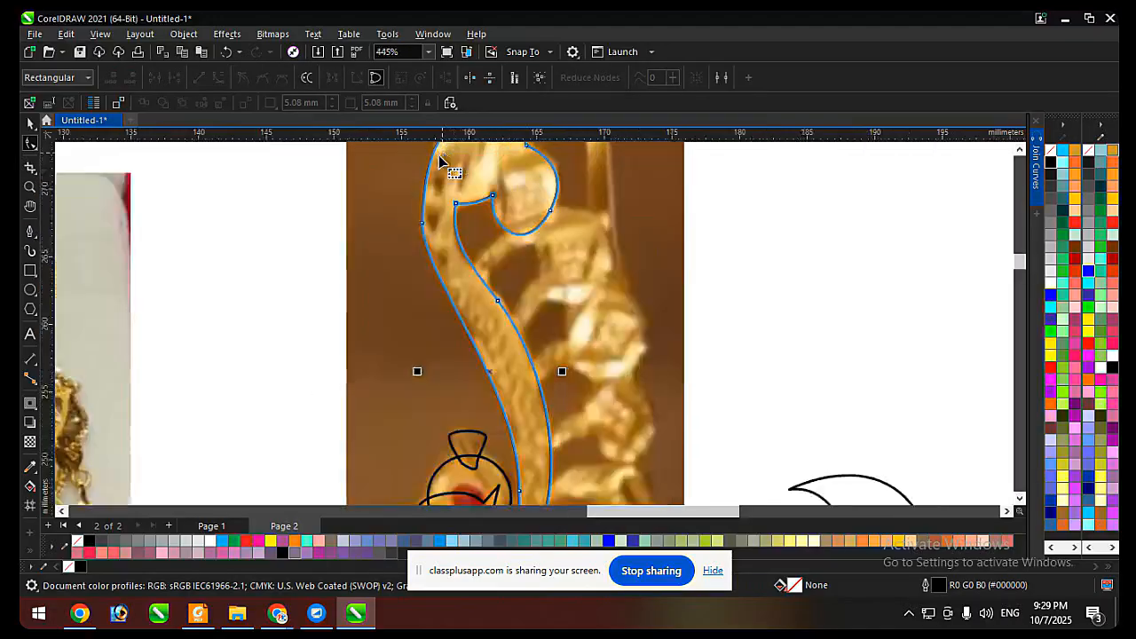
Add a node on the stem's outer edge below the upper bend.
{"action": "scroll", "coordinate": [440, 159], "scroll_direction": "down", "scroll_amount": 2}
{"action": "scroll", "coordinate": [460, 346], "scroll_direction": "up", "scroll_amount": 2}
{"action": "left_click", "coordinate": [456, 381]}
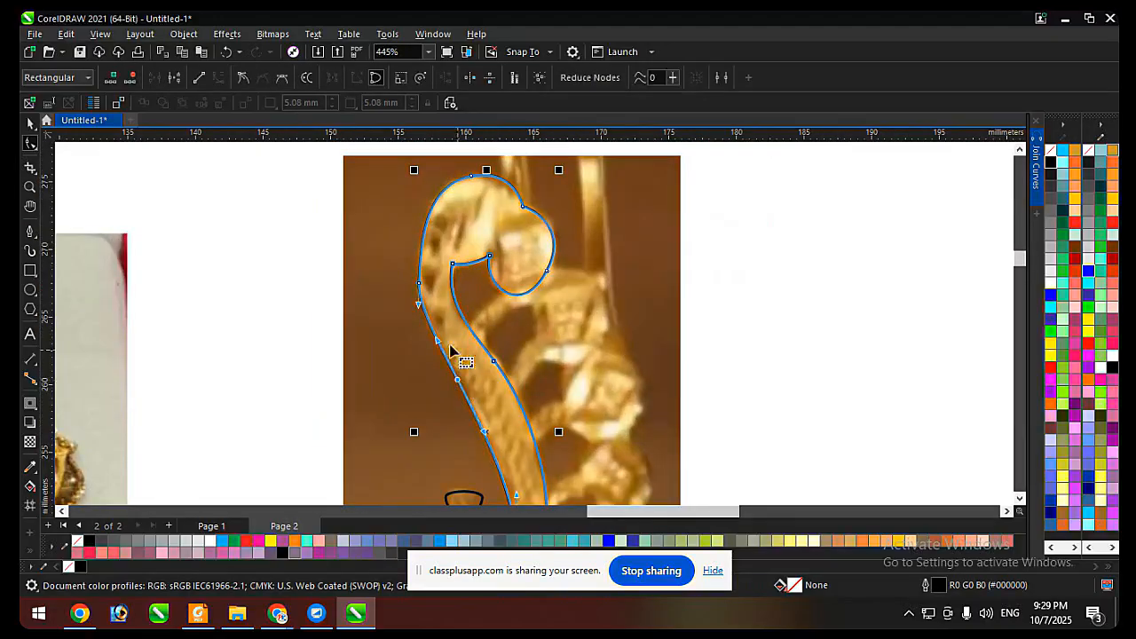
Remove the node on the stem's outer edge beside the upper bend, and undo a handle adjustment on the top node.
{"action": "double_click", "coordinate": [420, 284]}
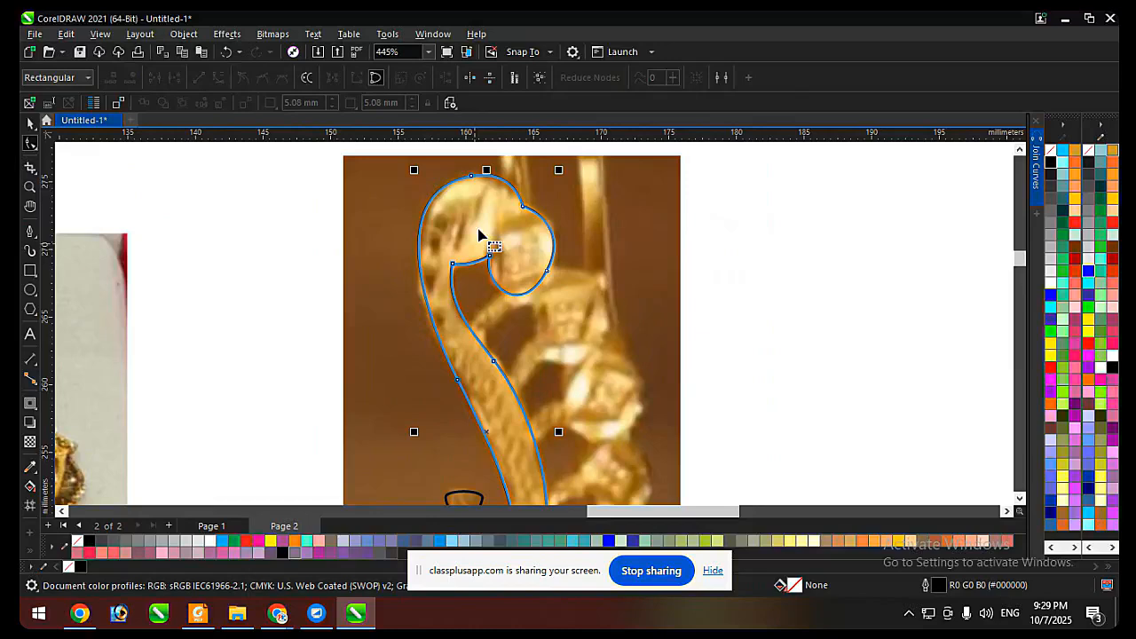
{"action": "left_click", "coordinate": [470, 179]}
{"action": "left_click_drag", "start_coordinate": [373, 197], "coordinate": [373, 218]}
{"action": "scroll", "coordinate": [484, 187], "scroll_direction": "up", "scroll_amount": 1}
{"action": "key", "text": "ctrl+z"}
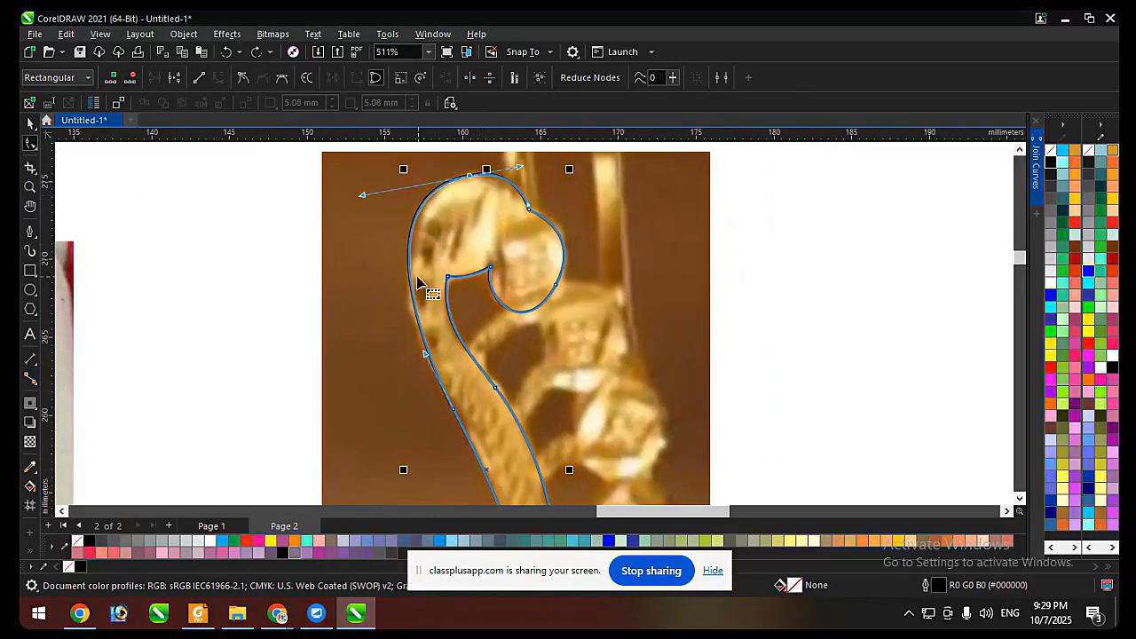
Add a node on the stem's outer edge just below the upper bend and remove the node midway down that edge.
{"action": "left_click_drag", "start_coordinate": [412, 295], "coordinate": [408, 308]}
{"action": "scroll", "coordinate": [459, 306], "scroll_direction": "down", "scroll_amount": 1}
{"action": "scroll", "coordinate": [456, 368], "scroll_direction": "up", "scroll_amount": 1}
{"action": "left_click", "coordinate": [452, 360]}
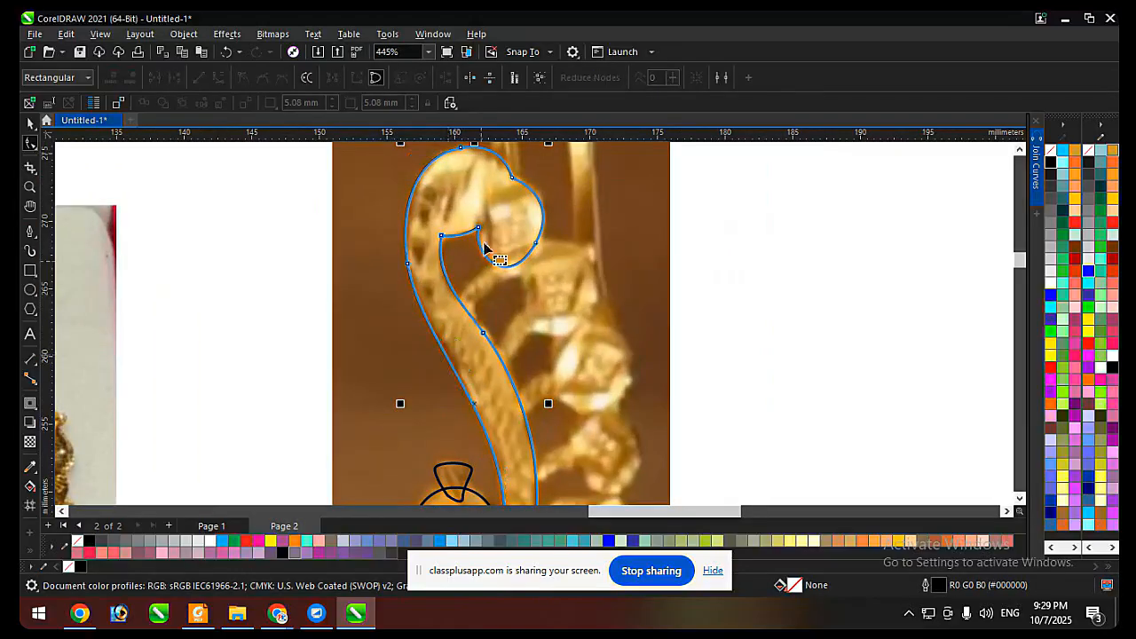
Add a node on the stem's outer edge above the peacock's head and remove the lower node beside the head.
{"action": "scroll", "coordinate": [483, 382], "scroll_direction": "down", "scroll_amount": 1}
{"action": "left_click", "coordinate": [499, 412]}
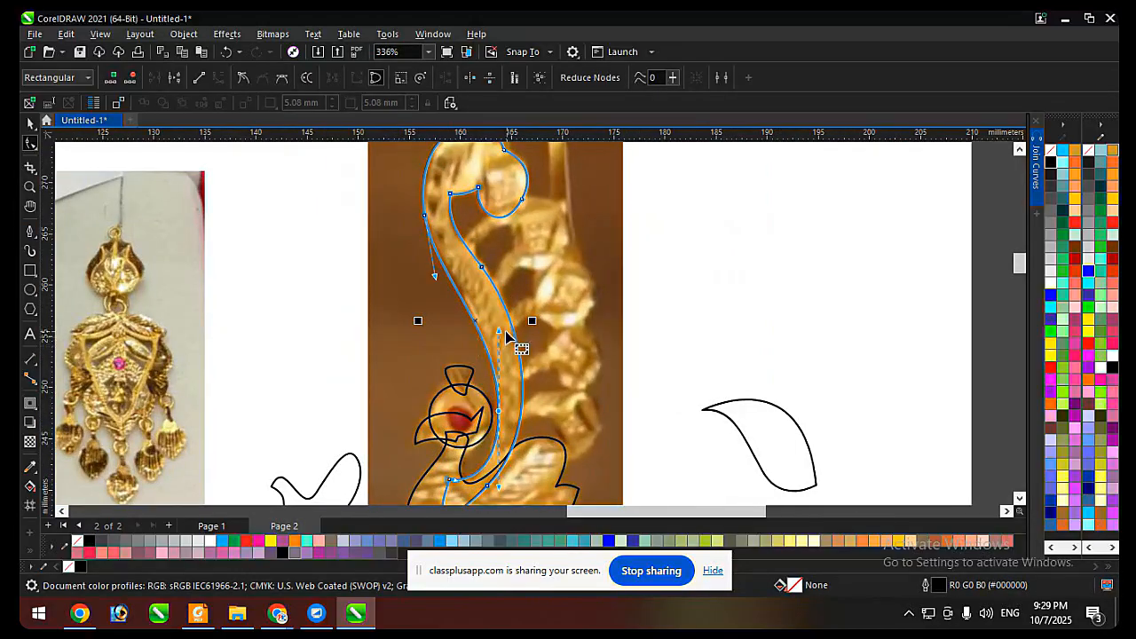
{"action": "scroll", "coordinate": [563, 200], "scroll_direction": "down", "scroll_amount": 3}
{"action": "scroll", "coordinate": [511, 401], "scroll_direction": "up", "scroll_amount": 5}
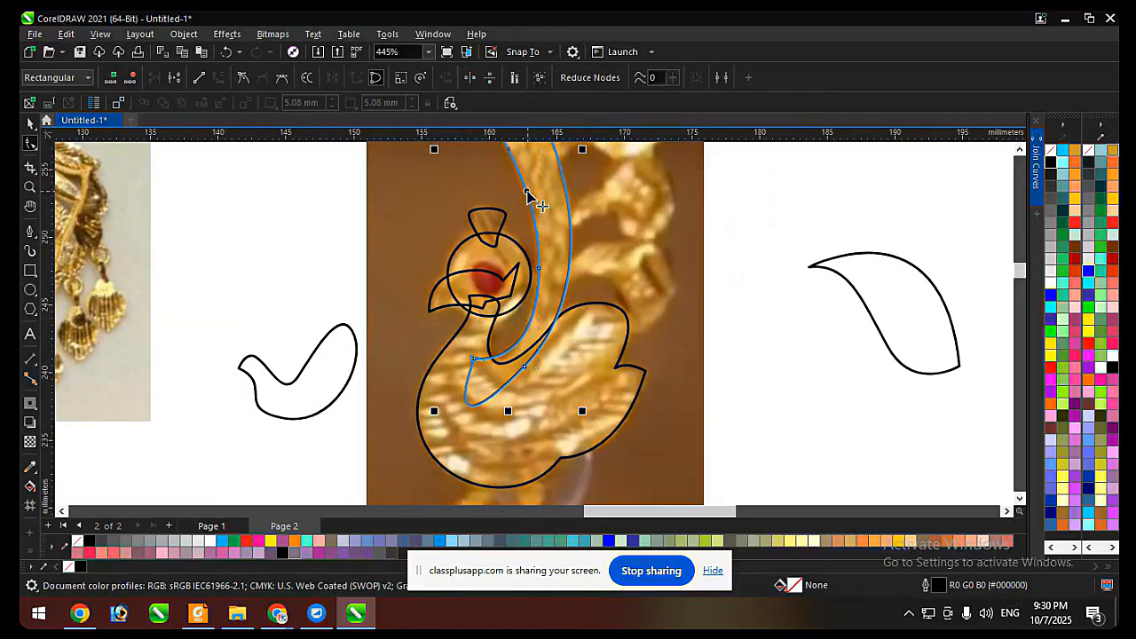
{"action": "left_click", "coordinate": [527, 193]}
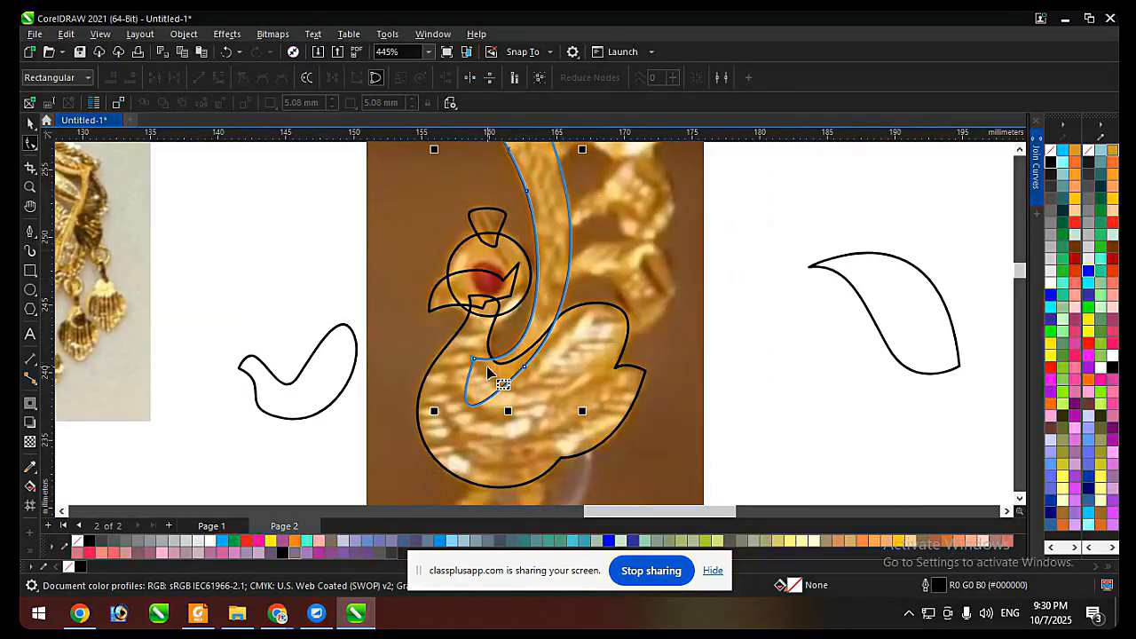
{"action": "left_click", "coordinate": [481, 359]}
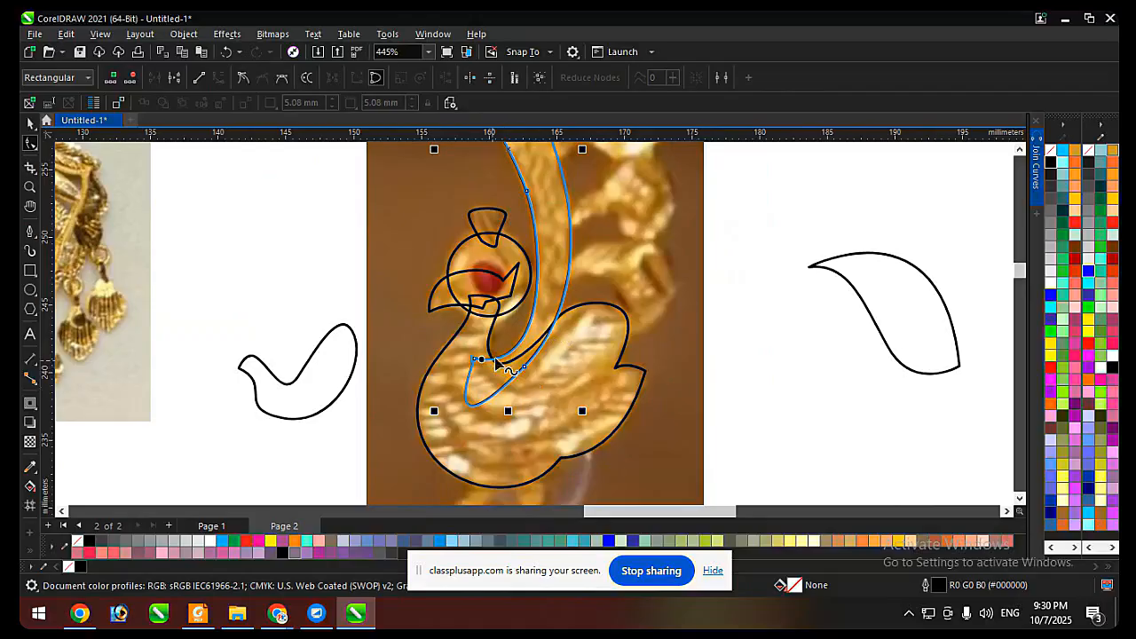
Select all the traced shapes over the peacock photo and fill them with black.
{"action": "key", "text": "space"}
{"action": "scroll", "coordinate": [408, 385], "scroll_direction": "down", "scroll_amount": 4}
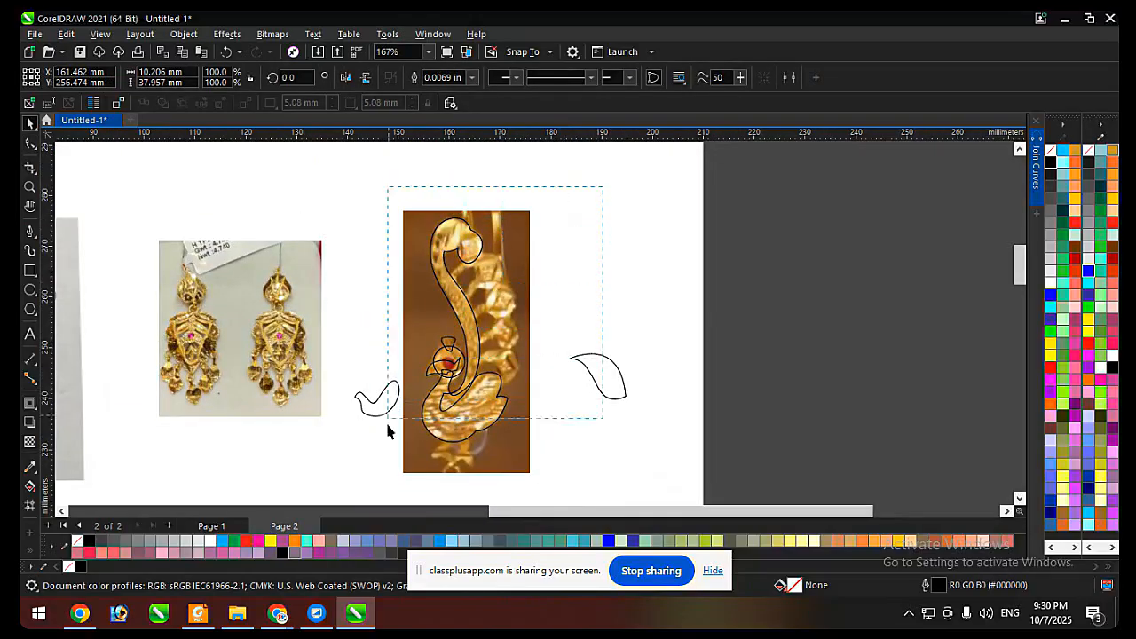
{"action": "left_click_drag", "start_coordinate": [387, 421], "coordinate": [409, 461]}
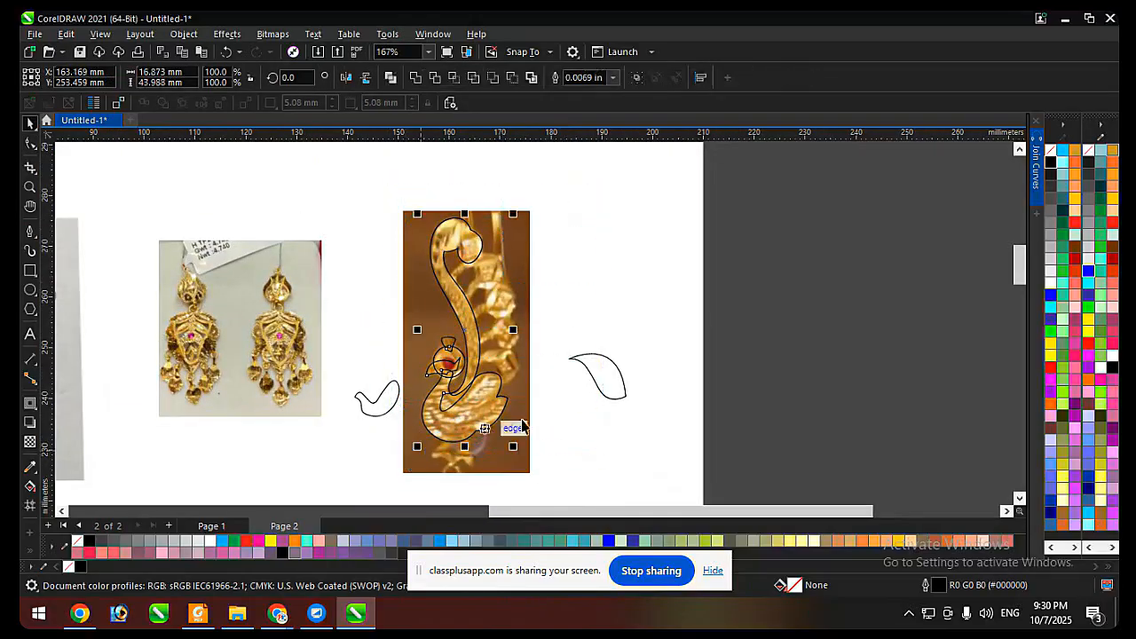
{"action": "left_click", "coordinate": [1056, 165]}
{"action": "scroll", "coordinate": [541, 331], "scroll_direction": "up", "scroll_amount": 2}
{"action": "left_click", "coordinate": [543, 323]}
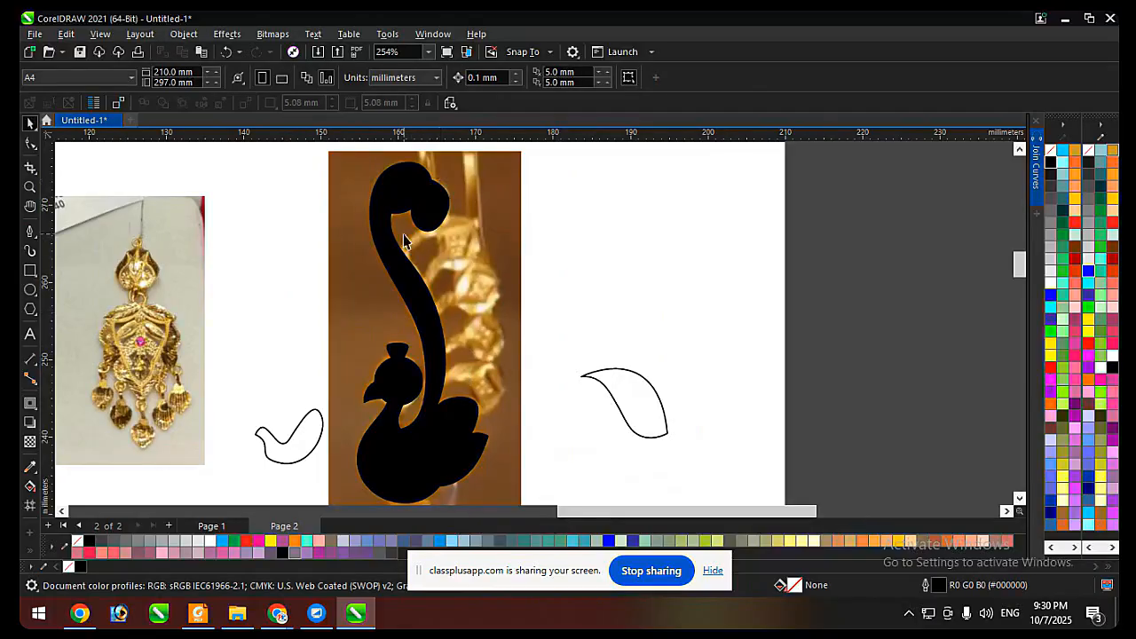
Place a copy of the black peacock shapes in the empty area below the earring photo.
{"action": "scroll", "coordinate": [495, 453], "scroll_direction": "down", "scroll_amount": 3}
{"action": "left_click_drag", "start_coordinate": [537, 186], "coordinate": [387, 428]}
{"action": "scroll", "coordinate": [490, 261], "scroll_direction": "down", "scroll_amount": 2}
{"action": "left_click_drag", "start_coordinate": [489, 347], "coordinate": [342, 472]}
{"action": "scroll", "coordinate": [342, 472], "scroll_direction": "up", "scroll_amount": 2}
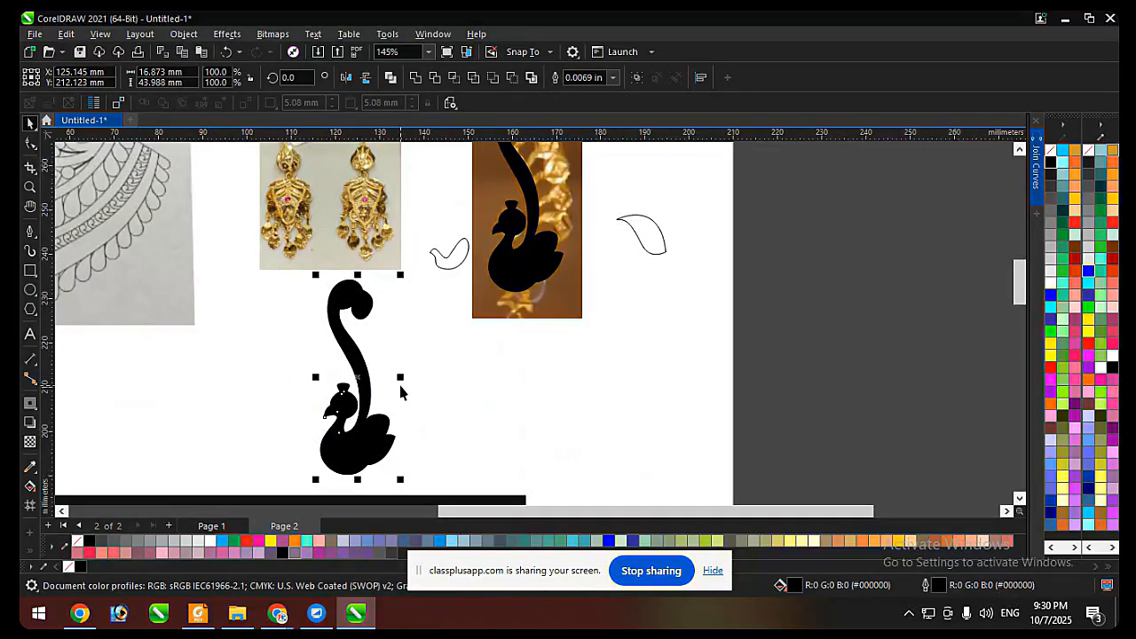
Weld the copied peacock shapes into one silhouette, remove its fill and give it a blue outline.
{"action": "left_click", "coordinate": [419, 79]}
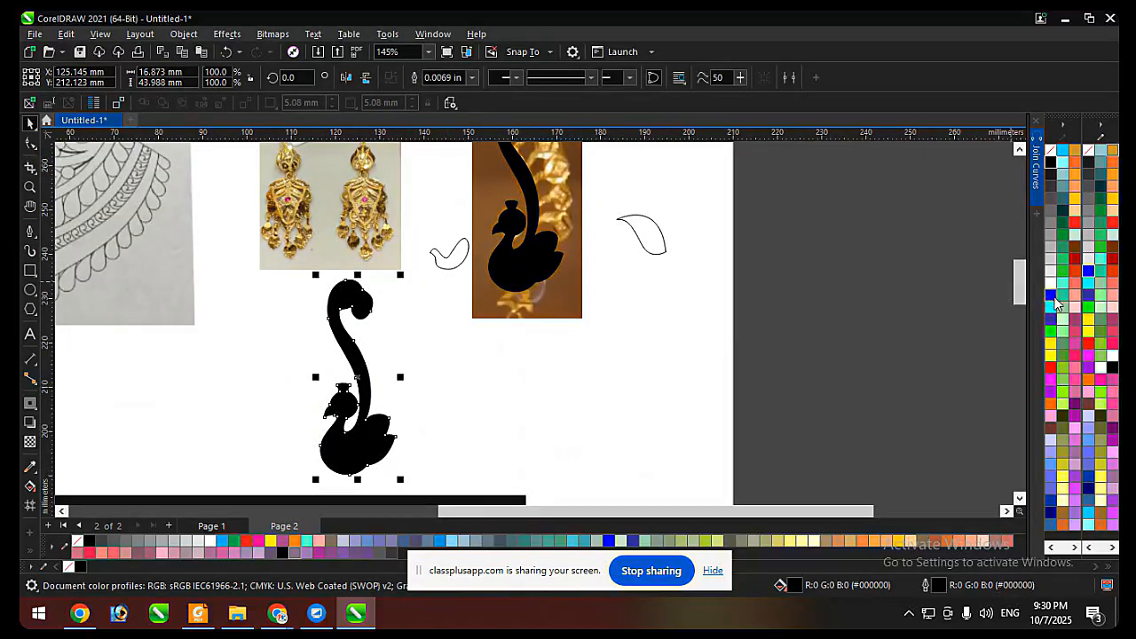
{"action": "left_click", "coordinate": [1051, 155]}
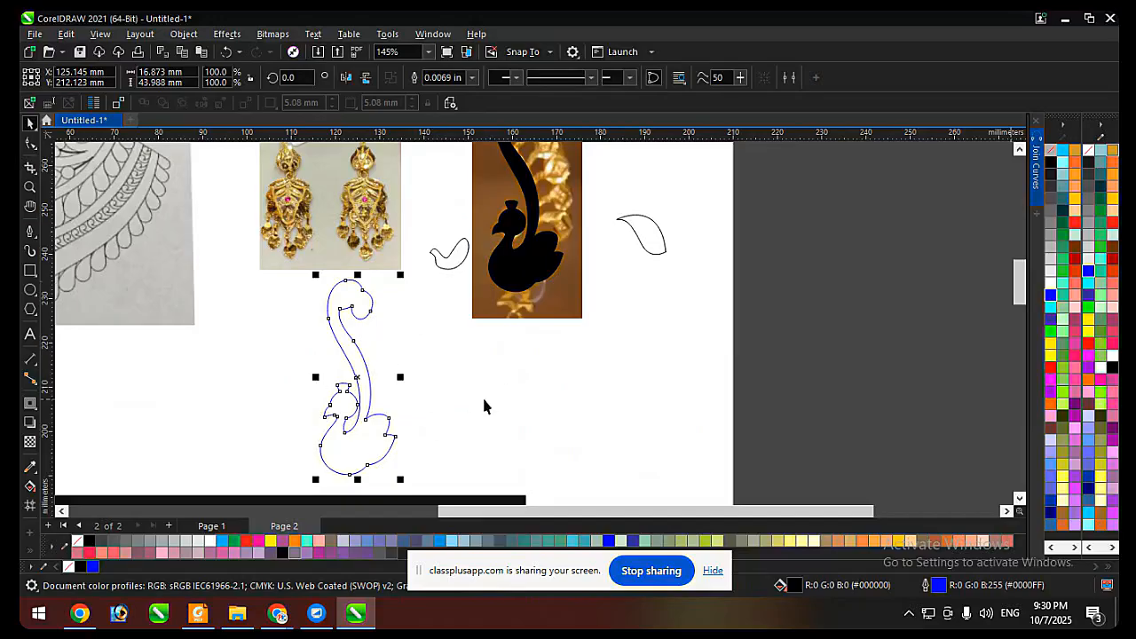
{"action": "scroll", "coordinate": [362, 440], "scroll_direction": "up", "scroll_amount": 2}
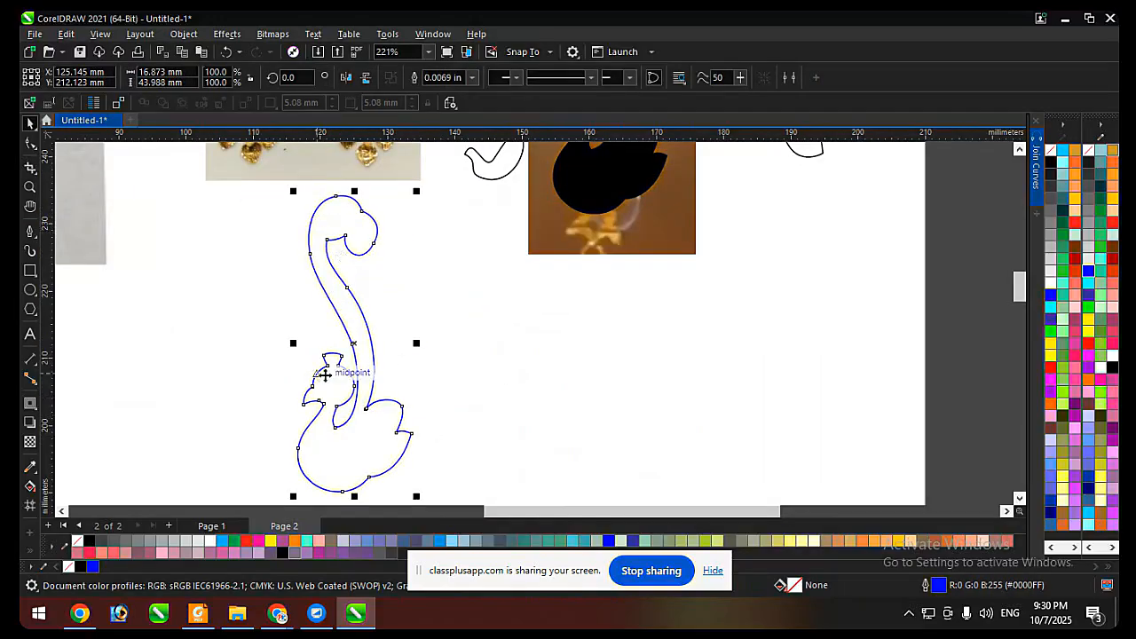
Undo the welded copy and remove the black fill from the traced shapes over the photo.
{"action": "key", "text": "ctrl+z"}
{"action": "scroll", "coordinate": [329, 443], "scroll_direction": "down", "scroll_amount": 2}
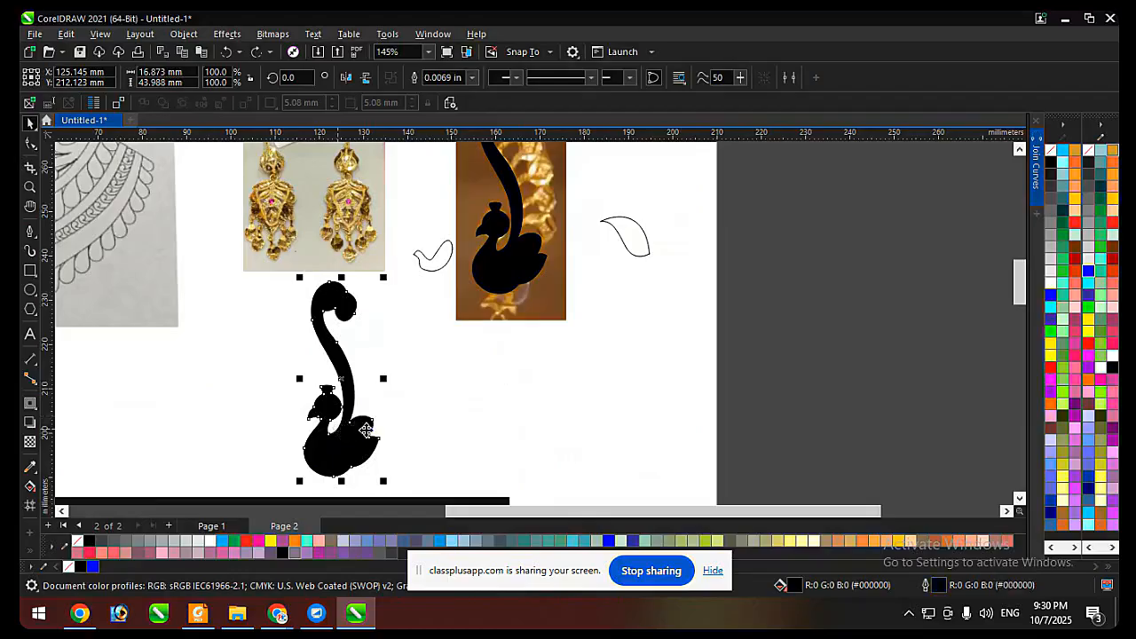
{"action": "key", "text": "ctrl+z"}
{"action": "scroll", "coordinate": [491, 294], "scroll_direction": "down", "scroll_amount": 3}
{"action": "scroll", "coordinate": [491, 294], "scroll_direction": "up", "scroll_amount": 3}
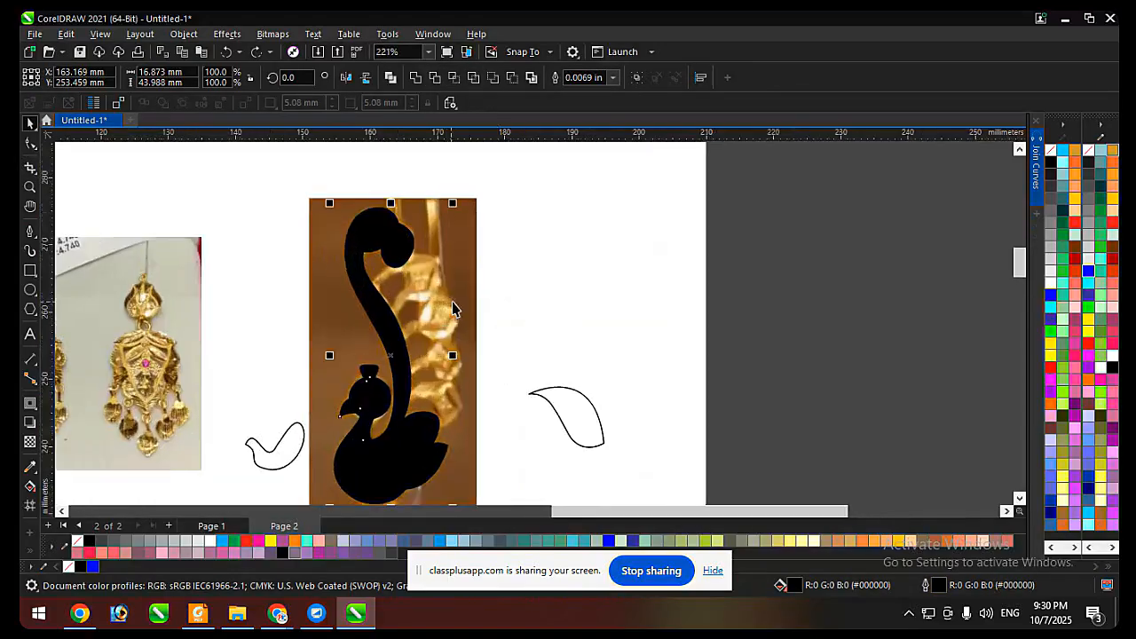
{"action": "left_click", "coordinate": [1052, 155]}
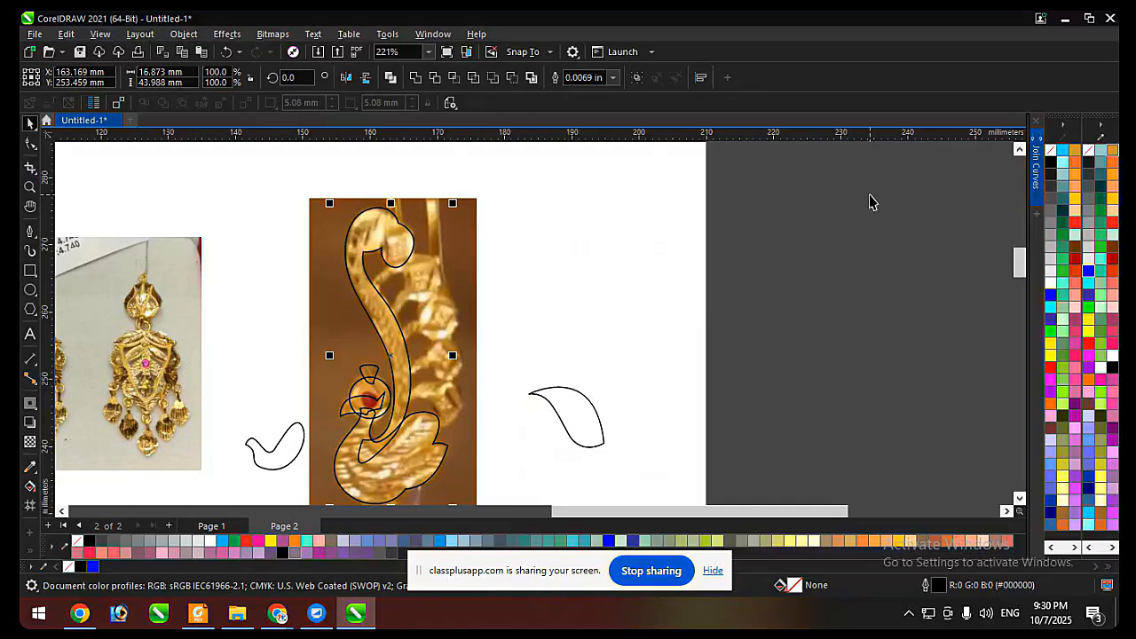
Draw a circle over the bead just below the stem's curled tip and size it to about 7.4 mm.
{"action": "scroll", "coordinate": [598, 225], "scroll_direction": "down", "scroll_amount": 1}
{"action": "scroll", "coordinate": [435, 264], "scroll_direction": "up", "scroll_amount": 2}
{"action": "scroll", "coordinate": [346, 253], "scroll_direction": "down", "scroll_amount": 1}
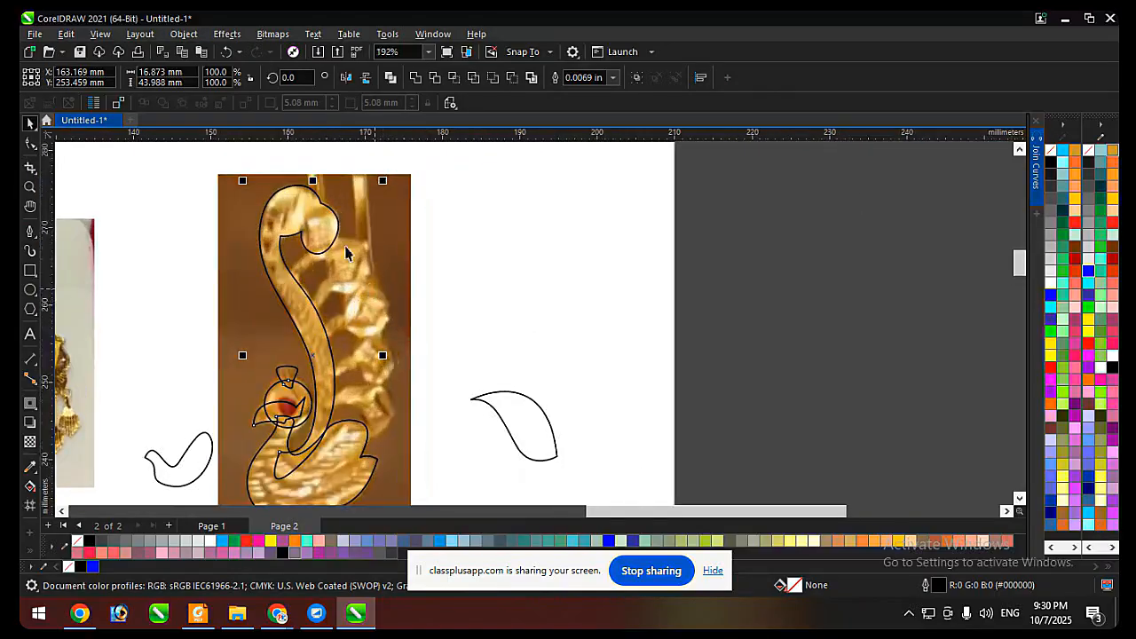
{"action": "scroll", "coordinate": [351, 261], "scroll_direction": "up", "scroll_amount": 1}
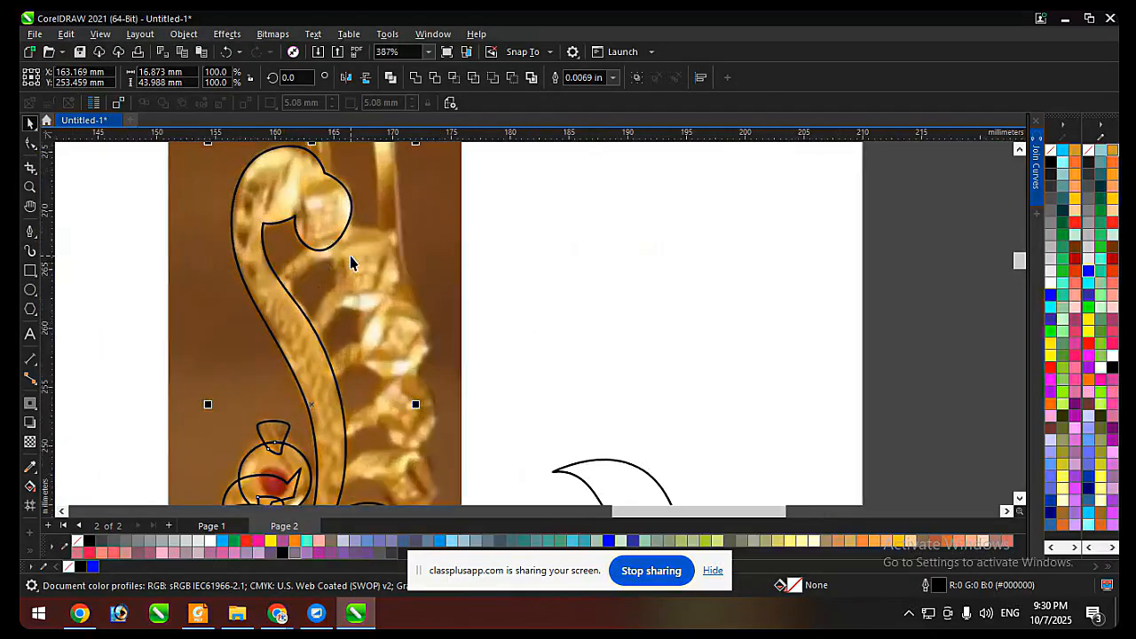
{"action": "left_click", "coordinate": [27, 290]}
{"action": "scroll", "coordinate": [452, 329], "scroll_direction": "down", "scroll_amount": 2}
{"action": "scroll", "coordinate": [435, 355], "scroll_direction": "up", "scroll_amount": 1}
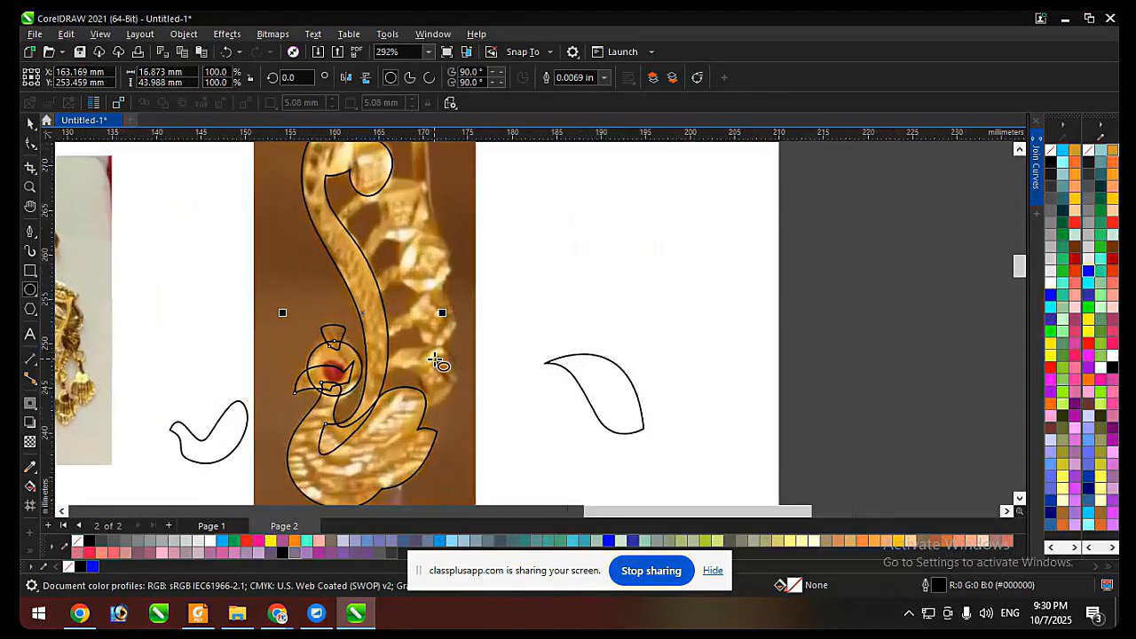
{"action": "scroll", "coordinate": [444, 346], "scroll_direction": "down", "scroll_amount": 1}
{"action": "scroll", "coordinate": [448, 238], "scroll_direction": "up", "scroll_amount": 2}
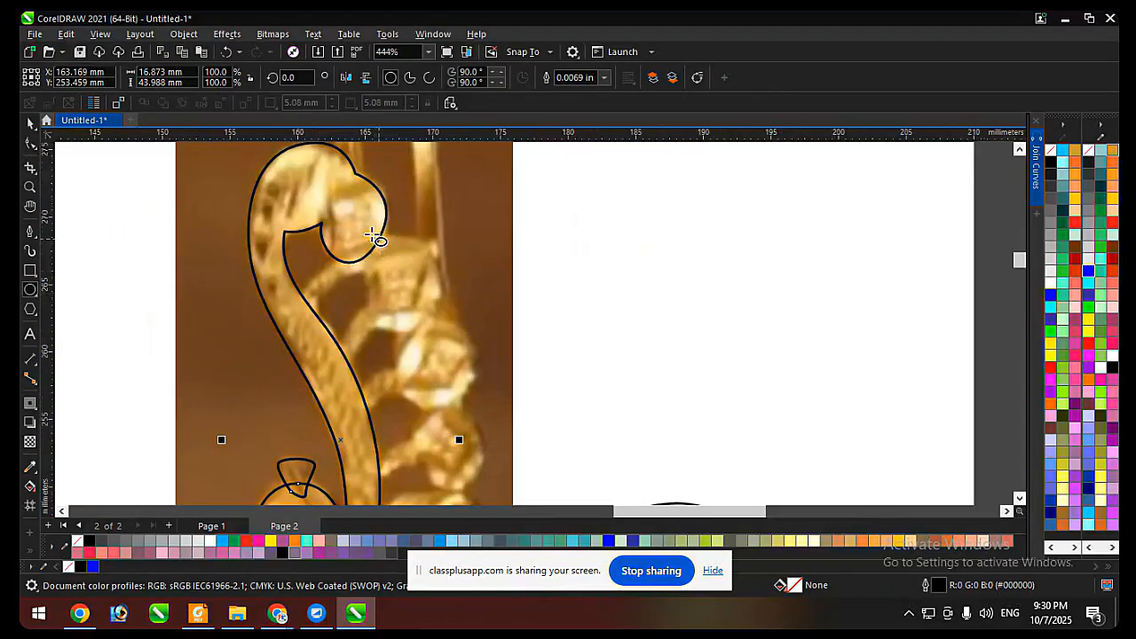
{"action": "left_click_drag", "start_coordinate": [366, 233], "coordinate": [460, 326]}
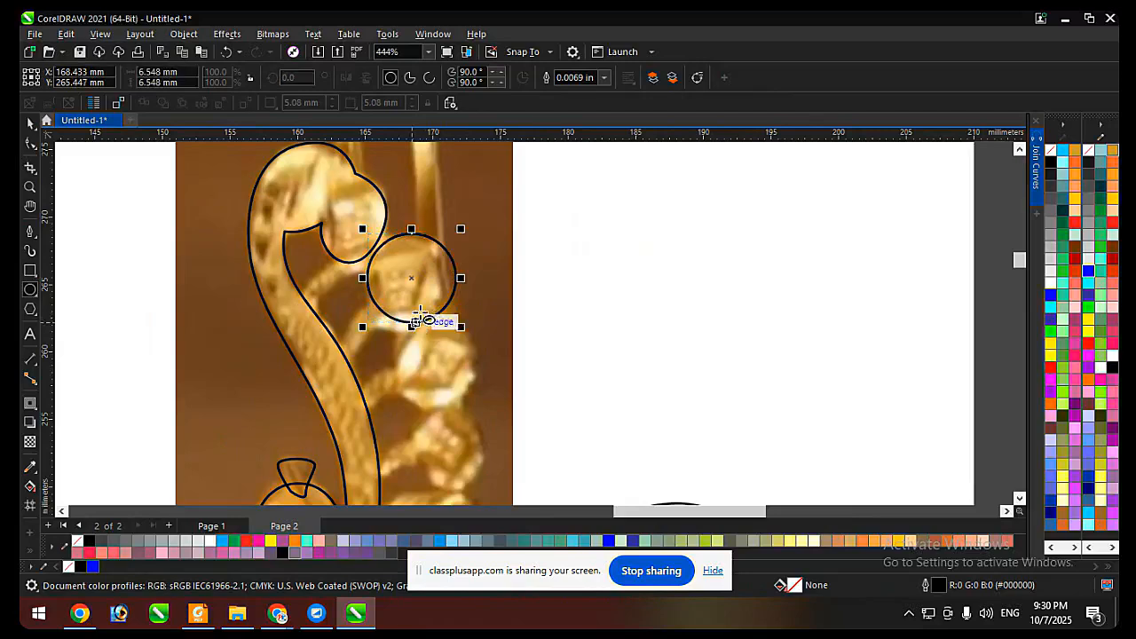
{"action": "left_click_drag", "start_coordinate": [441, 259], "coordinate": [386, 250]}
Reshape the stem's curled tip around its bead by moving the lower node and adjusting the curve handle at the inner corner.
{"action": "left_click", "coordinate": [381, 236]}
{"action": "key", "text": "F10"}
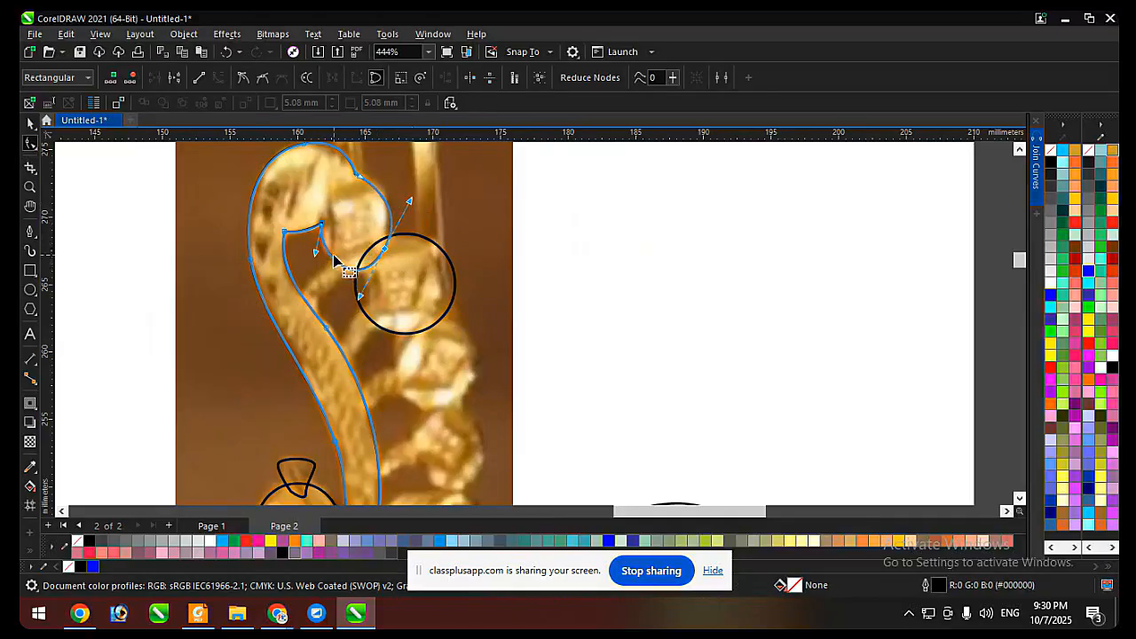
{"action": "scroll", "coordinate": [313, 250], "scroll_direction": "up", "scroll_amount": 2}
{"action": "left_click_drag", "start_coordinate": [318, 256], "coordinate": [313, 260]}
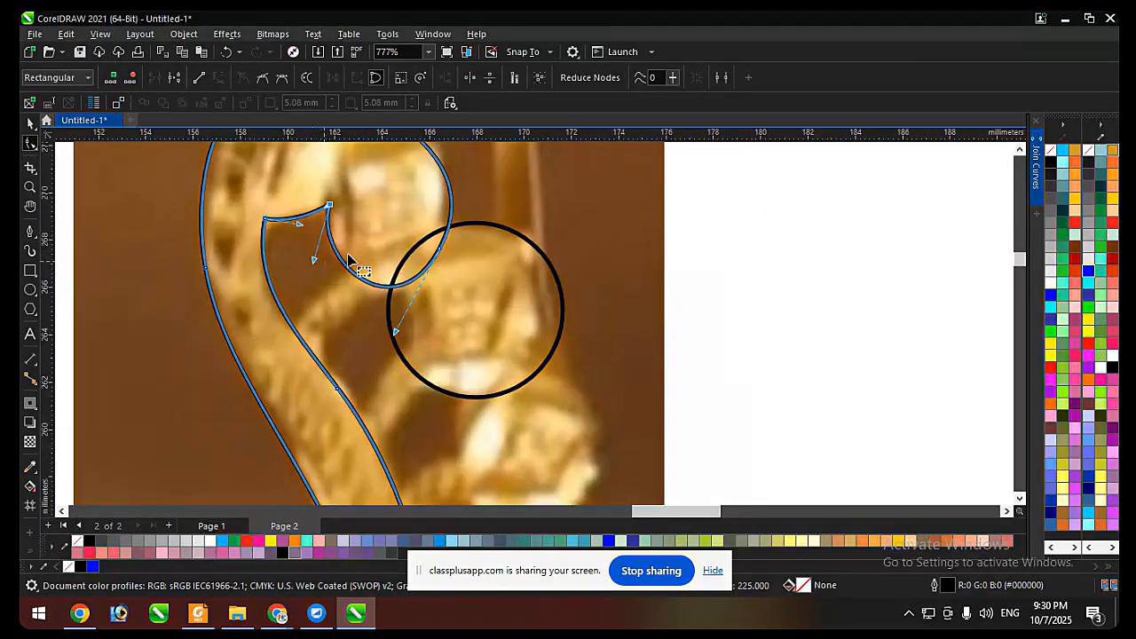
{"action": "key", "text": "space"}
Copy the circle onto the next bead down, reduce it to about 6.6 mm, and duplicate it onto the bead below.
{"action": "scroll", "coordinate": [347, 278], "scroll_direction": "down", "scroll_amount": 2}
{"action": "left_click", "coordinate": [410, 272]}
{"action": "scroll", "coordinate": [366, 211], "scroll_direction": "down", "scroll_amount": 2}
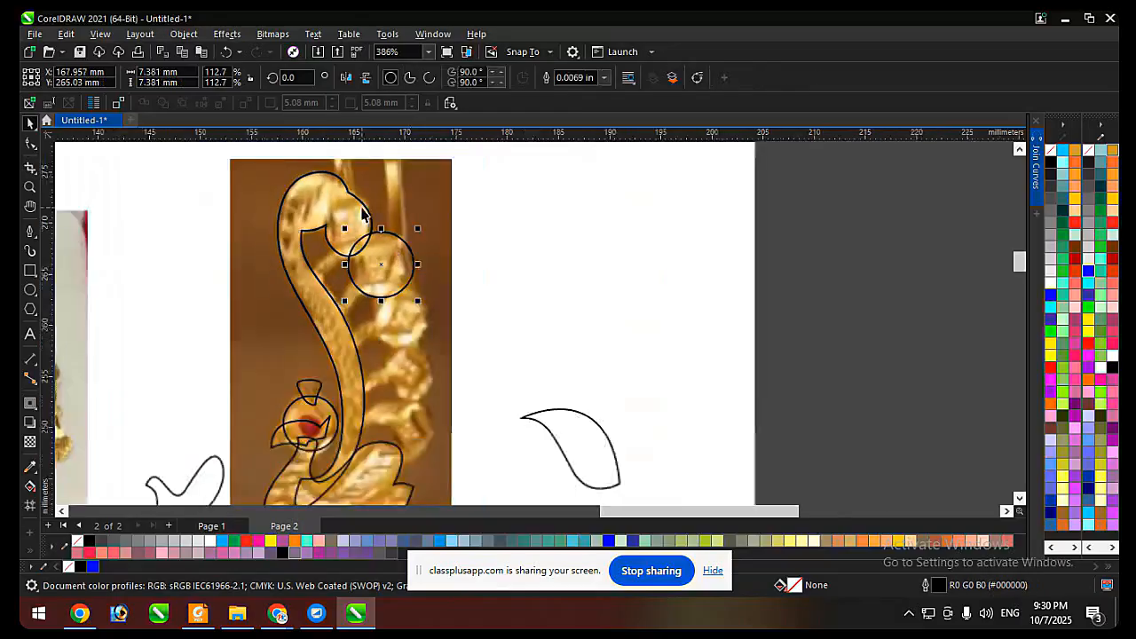
{"action": "scroll", "coordinate": [403, 310], "scroll_direction": "up", "scroll_amount": 1}
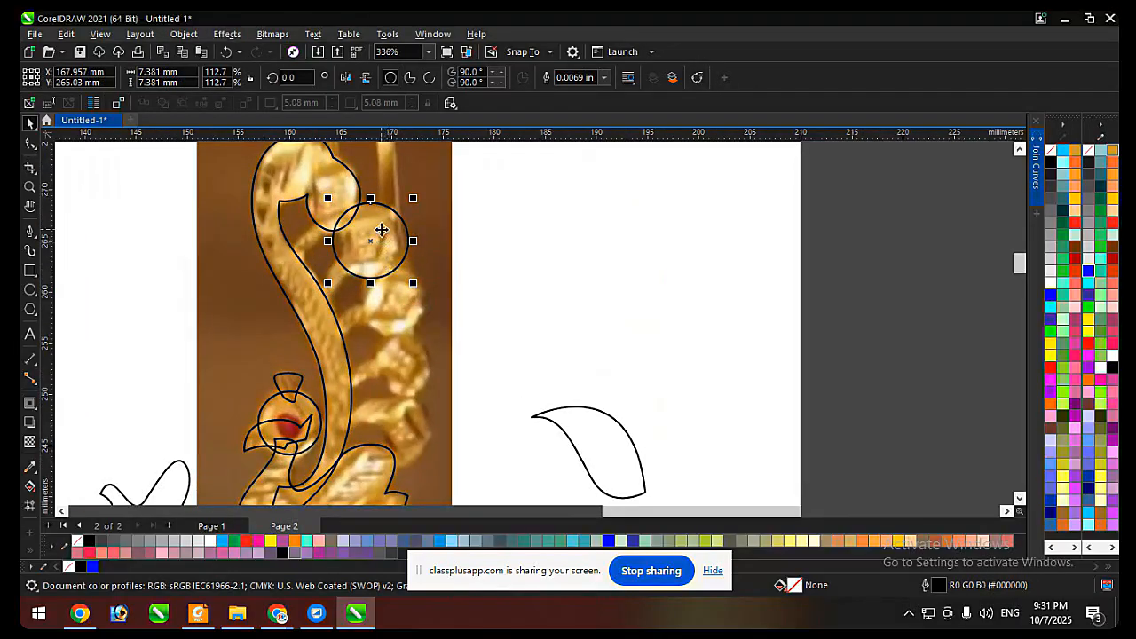
{"action": "left_click_drag", "start_coordinate": [381, 230], "coordinate": [404, 292]}
{"action": "scroll", "coordinate": [435, 266], "scroll_direction": "up", "scroll_amount": 1}
{"action": "left_click_drag", "start_coordinate": [437, 257], "coordinate": [416, 333]}
{"action": "scroll", "coordinate": [426, 236], "scroll_direction": "down", "scroll_amount": 1}
{"action": "scroll", "coordinate": [402, 250], "scroll_direction": "up", "scroll_amount": 1}
{"action": "scroll", "coordinate": [444, 309], "scroll_direction": "up", "scroll_amount": 1}
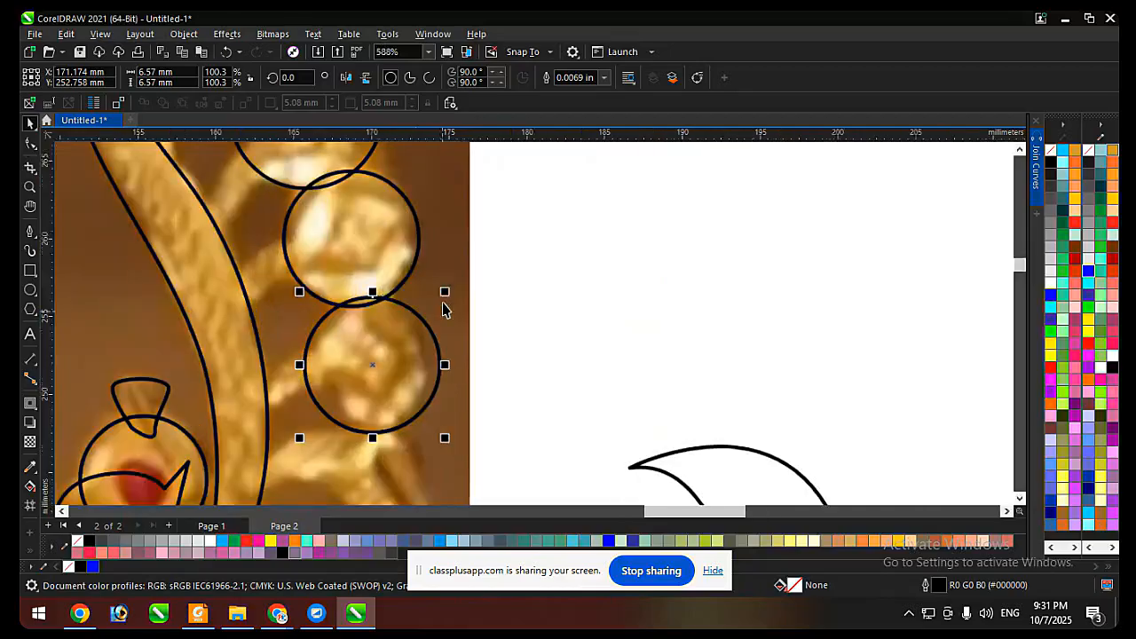
Resize the lowest circle to about 6.1 mm so it fits its bead.
{"action": "left_click_drag", "start_coordinate": [445, 293], "coordinate": [430, 396]}
{"action": "scroll", "coordinate": [443, 290], "scroll_direction": "down", "scroll_amount": 2}
{"action": "scroll", "coordinate": [421, 329], "scroll_direction": "up", "scroll_amount": 2}
{"action": "key", "text": "ctrl+z"}
{"action": "scroll", "coordinate": [436, 273], "scroll_direction": "down", "scroll_amount": 3}
{"action": "scroll", "coordinate": [423, 379], "scroll_direction": "up", "scroll_amount": 3}
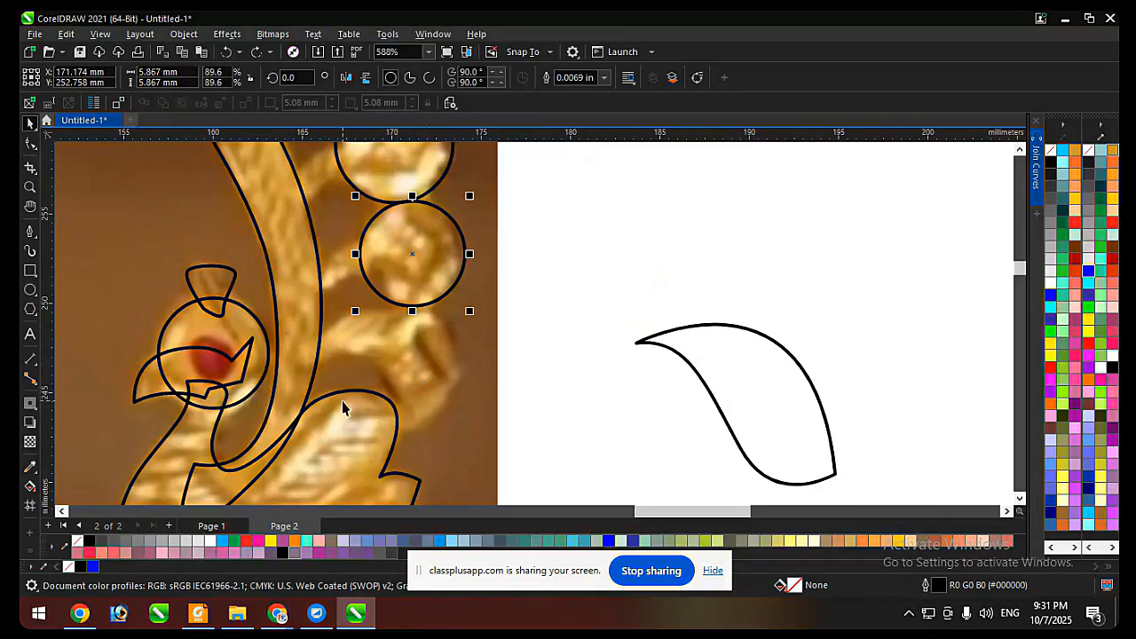
{"action": "scroll", "coordinate": [340, 404], "scroll_direction": "down", "scroll_amount": 3}
{"action": "scroll", "coordinate": [400, 338], "scroll_direction": "up", "scroll_amount": 3}
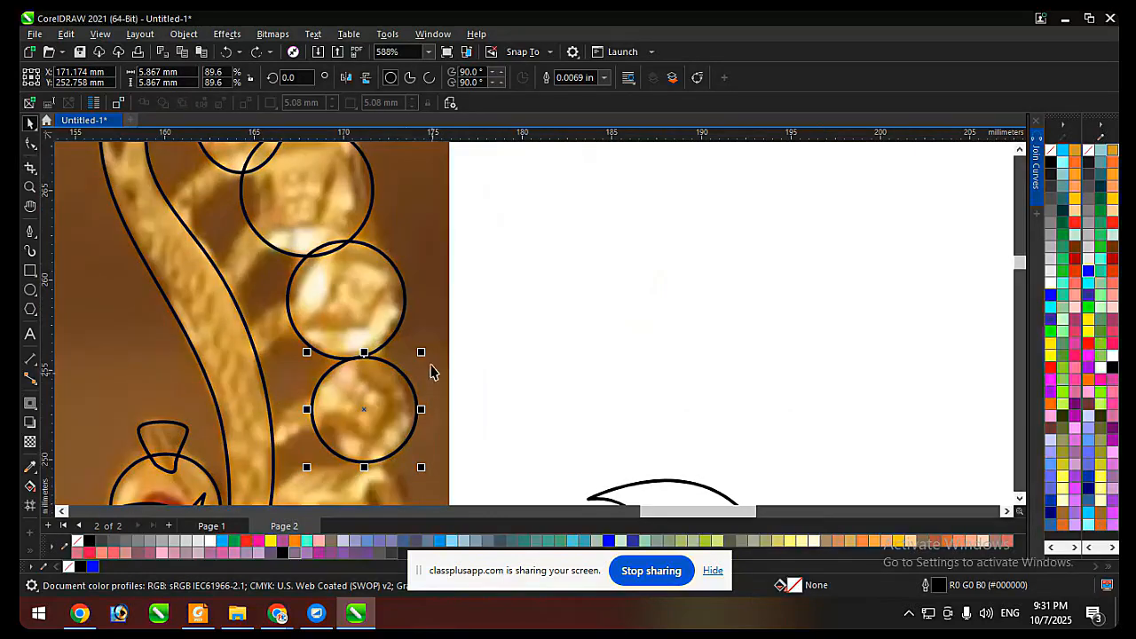
{"action": "left_click_drag", "start_coordinate": [424, 349], "coordinate": [429, 343]}
Enlarge the middle circle slightly so it encloses its bead.
{"action": "left_click", "coordinate": [385, 313]}
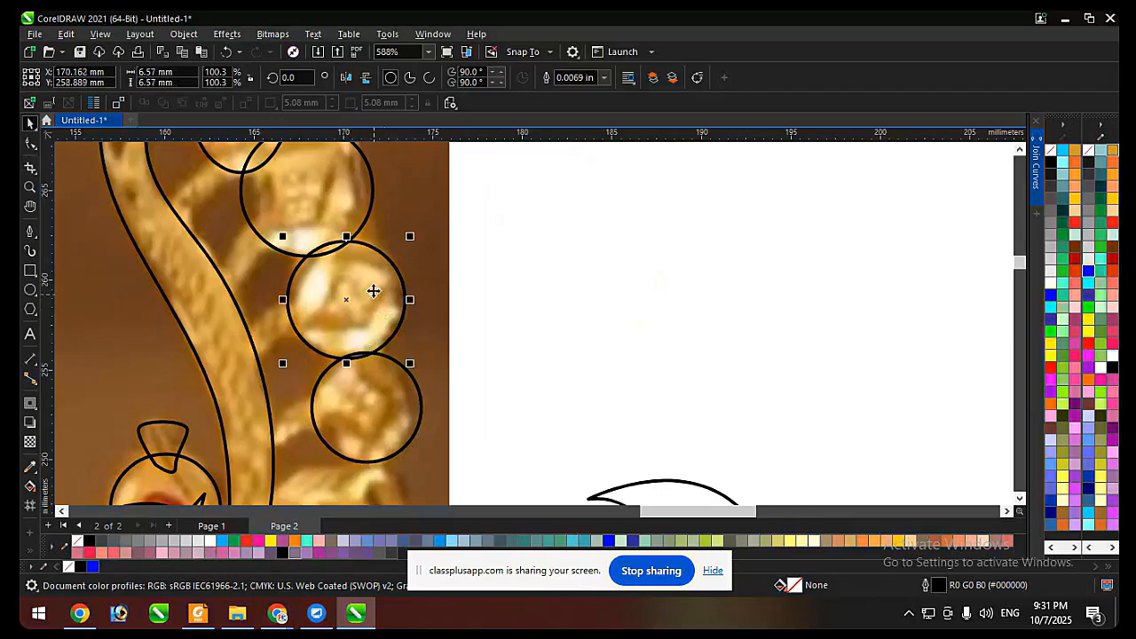
{"action": "left_click_drag", "start_coordinate": [373, 287], "coordinate": [435, 300]}
{"action": "scroll", "coordinate": [375, 292], "scroll_direction": "down", "scroll_amount": 3}
{"action": "scroll", "coordinate": [431, 305], "scroll_direction": "up", "scroll_amount": 3}
{"action": "left_click", "coordinate": [434, 410]}
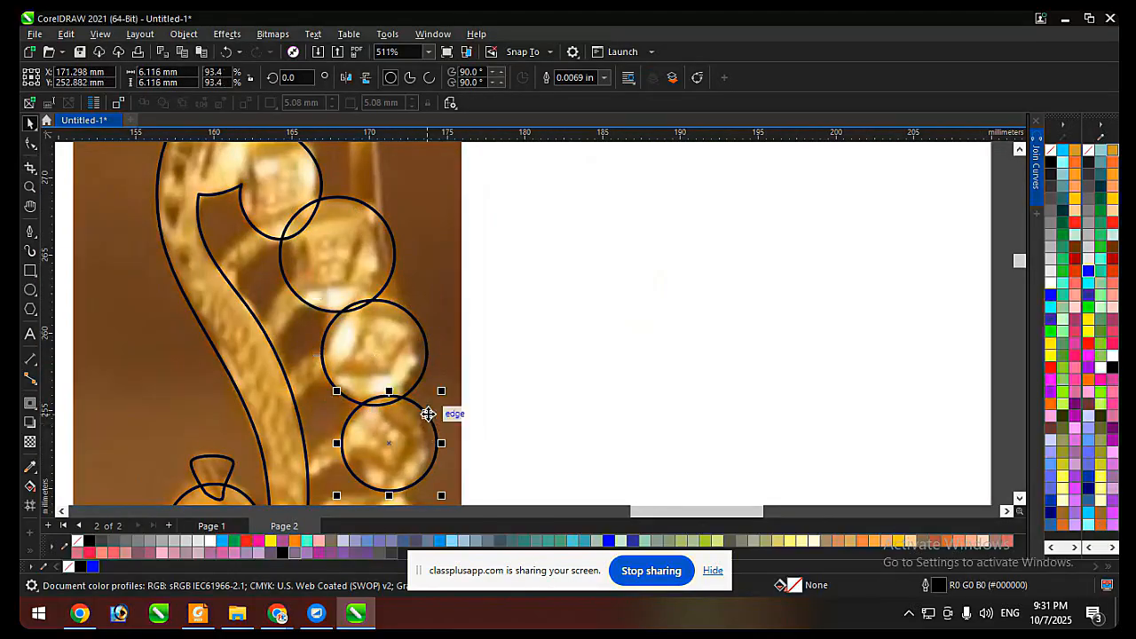
Nudge the uppermost circle about 0.45 mm to the right and slightly down onto its bead.
{"action": "left_click", "coordinate": [367, 259]}
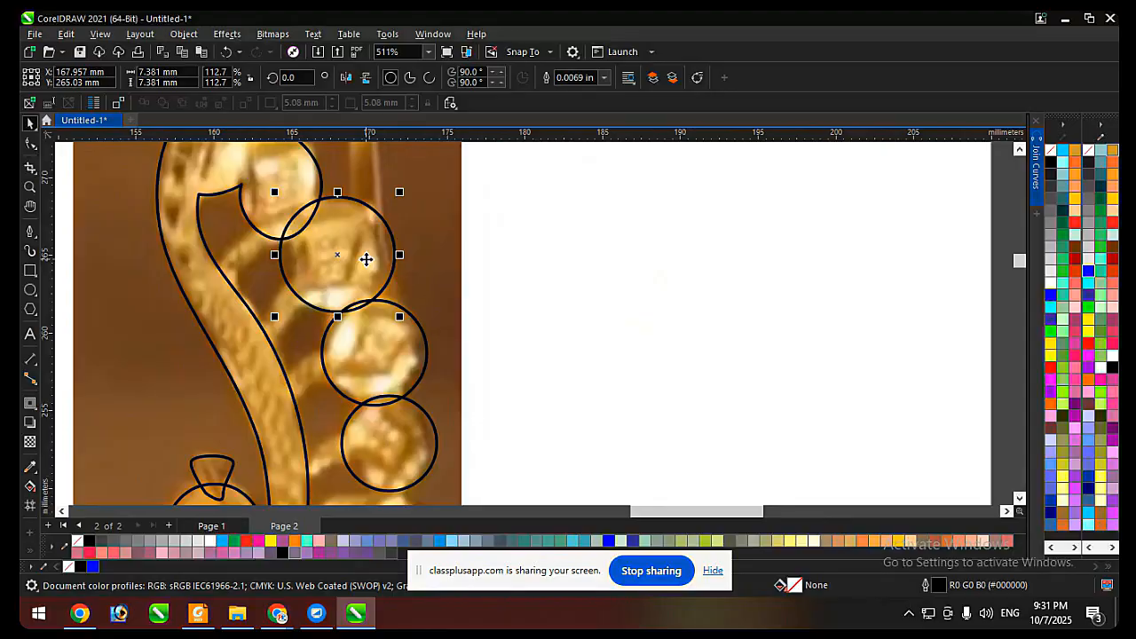
{"action": "key", "text": "Right"}
{"action": "key", "text": "Right"}
{"action": "key", "text": "Right"}
{"action": "key", "text": "Right"}
{"action": "key", "text": "Right"}
{"action": "key", "text": "Down"}
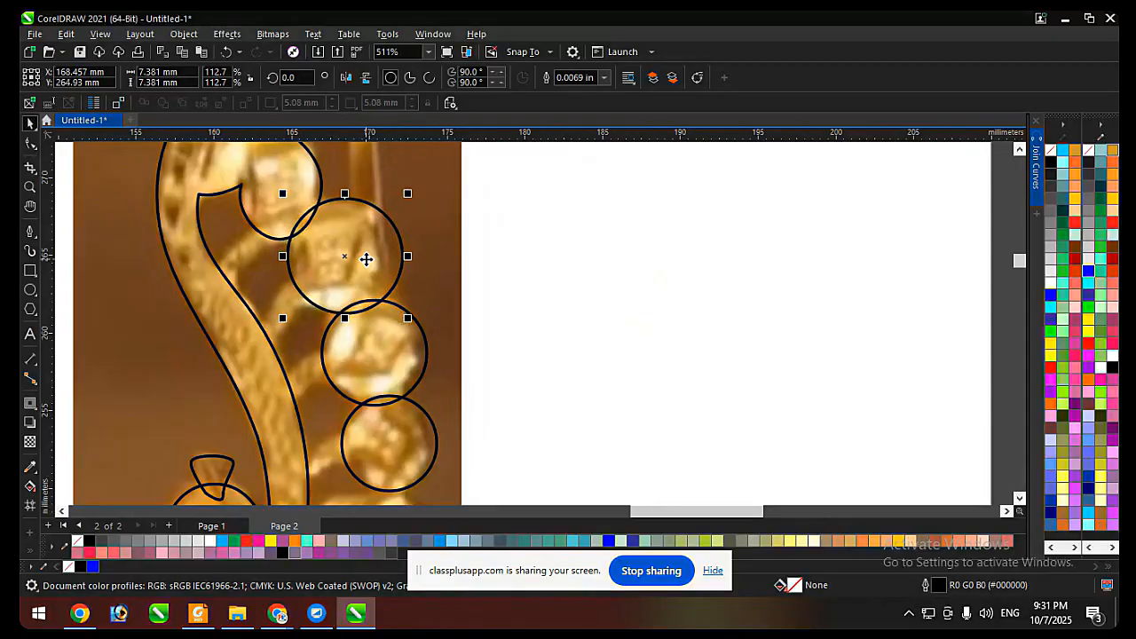
{"action": "key", "text": "ctrl+Left"}
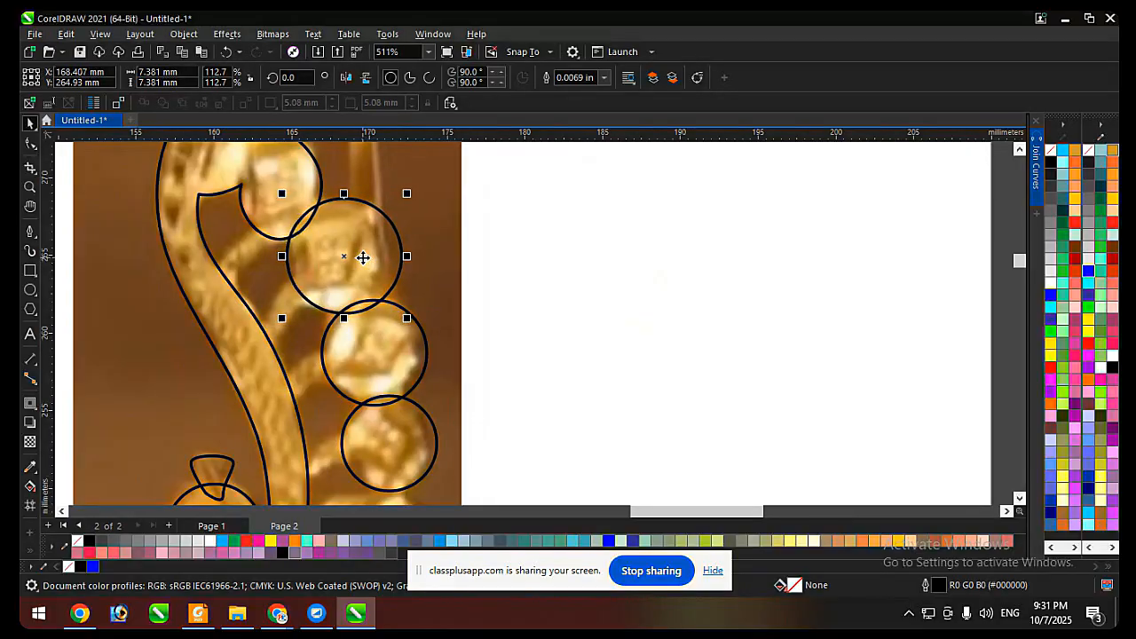
{"action": "key", "text": "ctrl+Down"}
{"action": "scroll", "coordinate": [449, 311], "scroll_direction": "down", "scroll_amount": 1}
{"action": "left_click", "coordinate": [586, 252]}
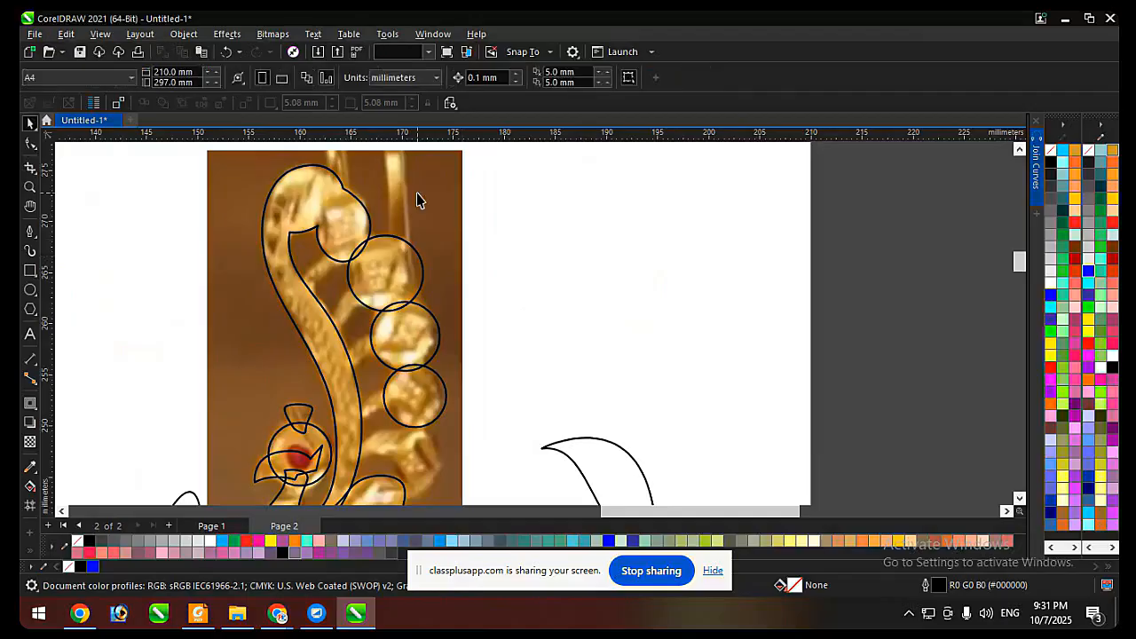
{"action": "left_click", "coordinate": [414, 196]}
{"action": "scroll", "coordinate": [399, 195], "scroll_direction": "down", "scroll_amount": 2}
{"action": "left_click_drag", "start_coordinate": [412, 202], "coordinate": [648, 214]}
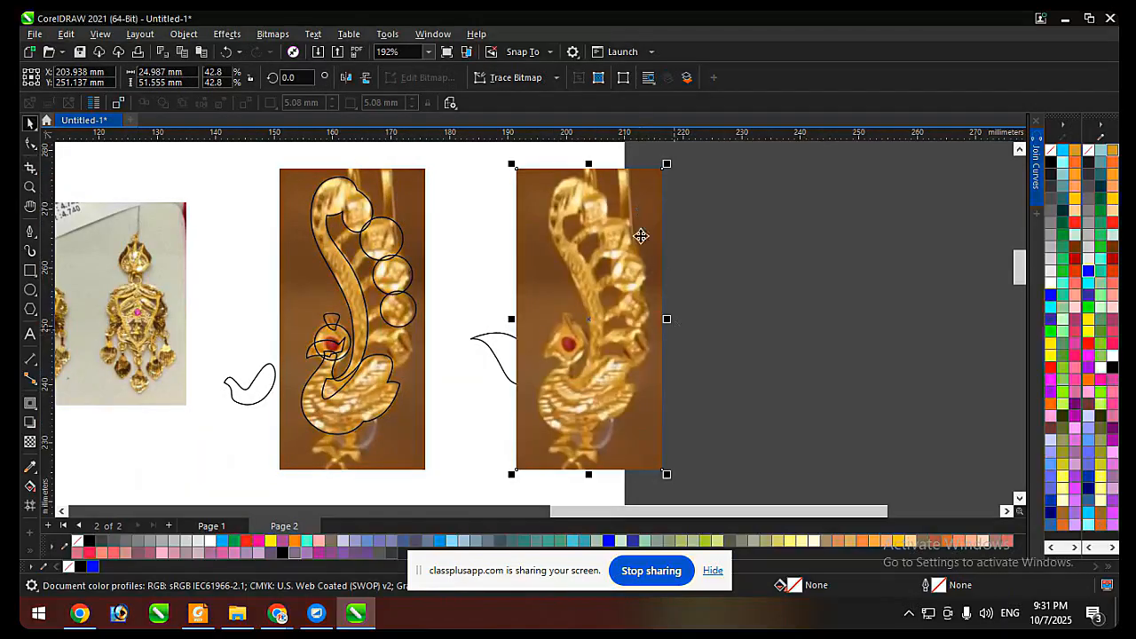
{"action": "key", "text": "ctrl+z"}
{"action": "left_click", "coordinate": [565, 281]}
{"action": "scroll", "coordinate": [324, 198], "scroll_direction": "up", "scroll_amount": 3}
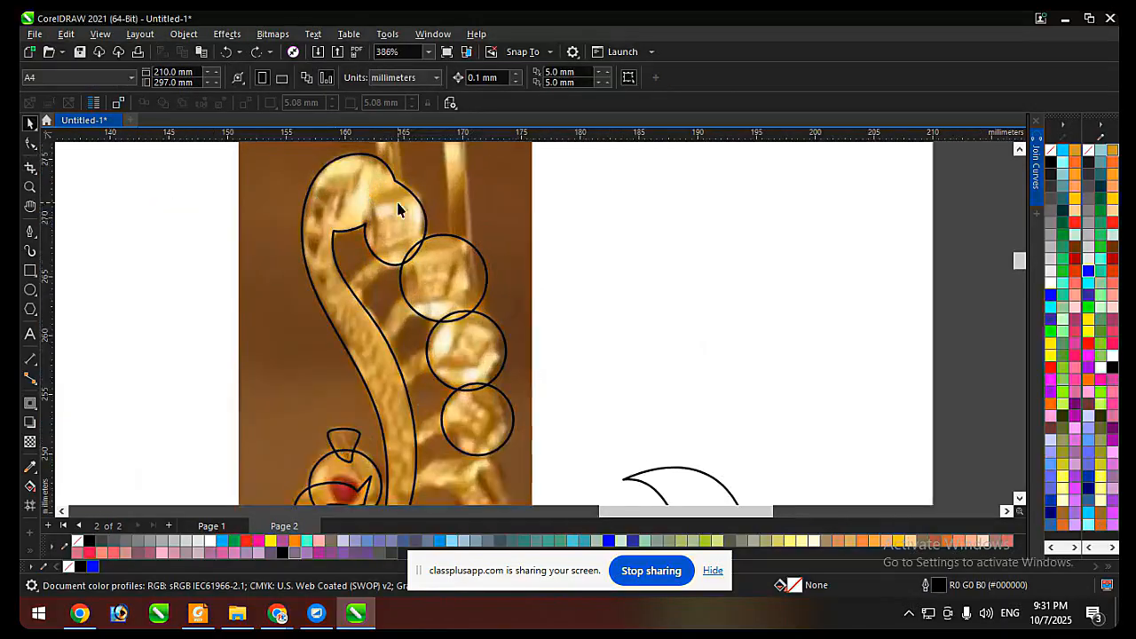
{"action": "scroll", "coordinate": [433, 288], "scroll_direction": "down", "scroll_amount": 2}
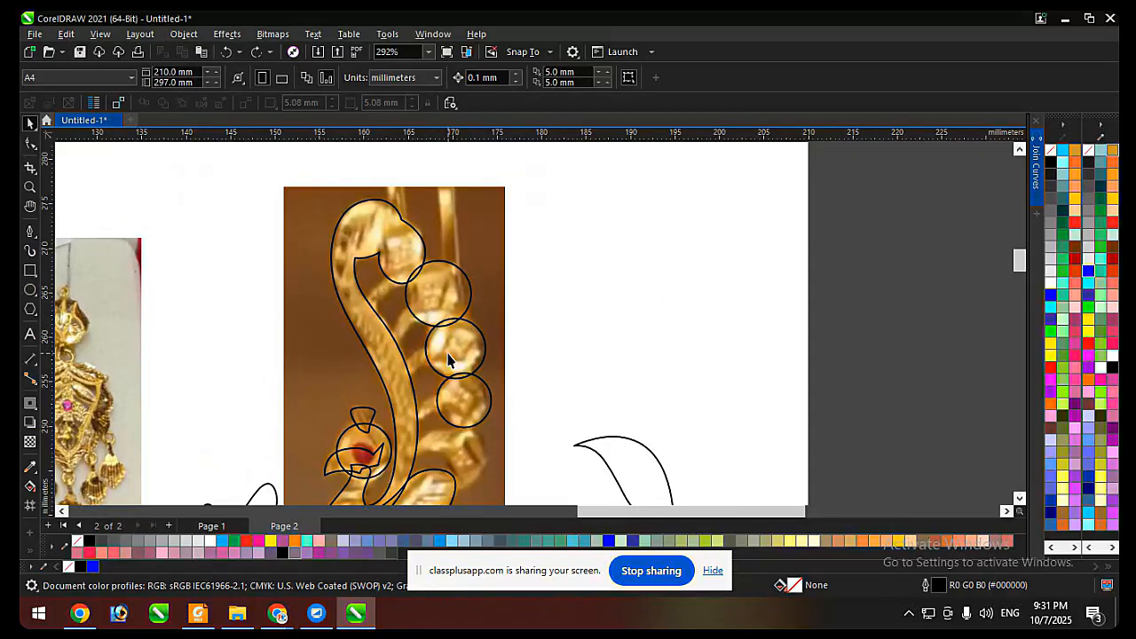
{"action": "scroll", "coordinate": [350, 322], "scroll_direction": "up", "scroll_amount": 3}
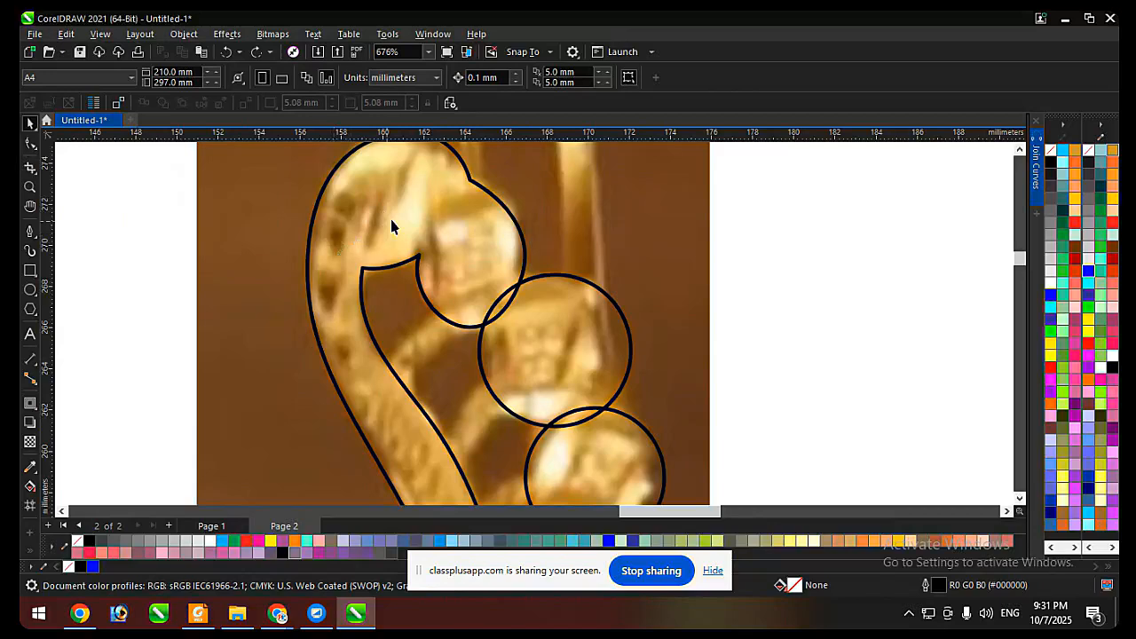
{"action": "scroll", "coordinate": [387, 216], "scroll_direction": "down", "scroll_amount": 4}
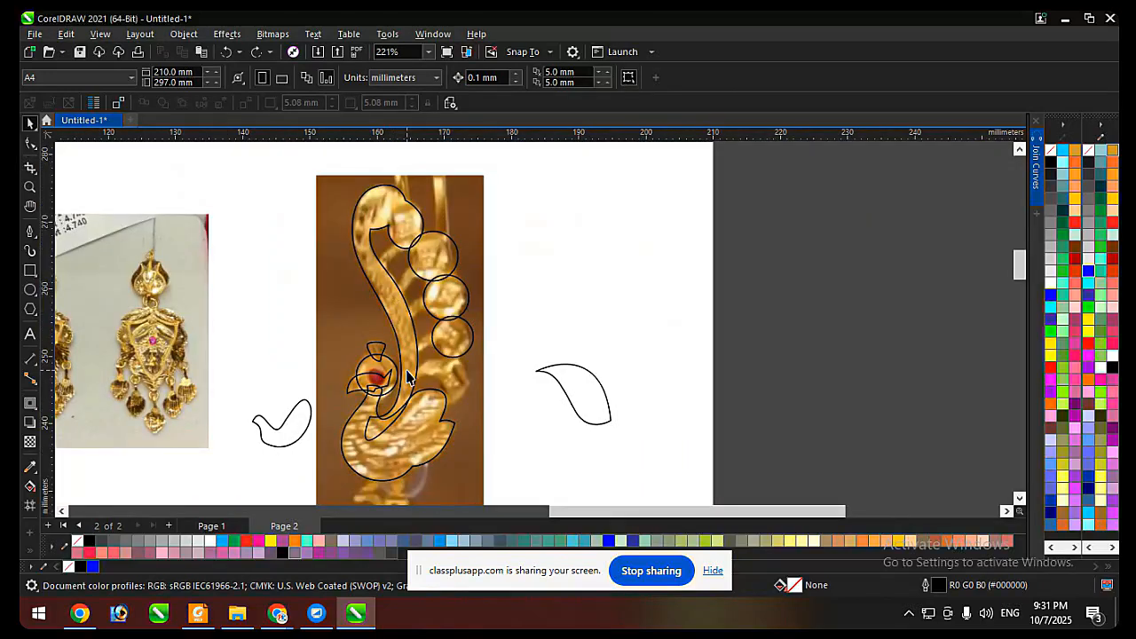
Trace the lowest bead and its stem with the Pen tool as a closed curve about 9.5 by 8.2 mm, overlapping the neck and body.
{"action": "scroll", "coordinate": [406, 377], "scroll_direction": "up", "scroll_amount": 3}
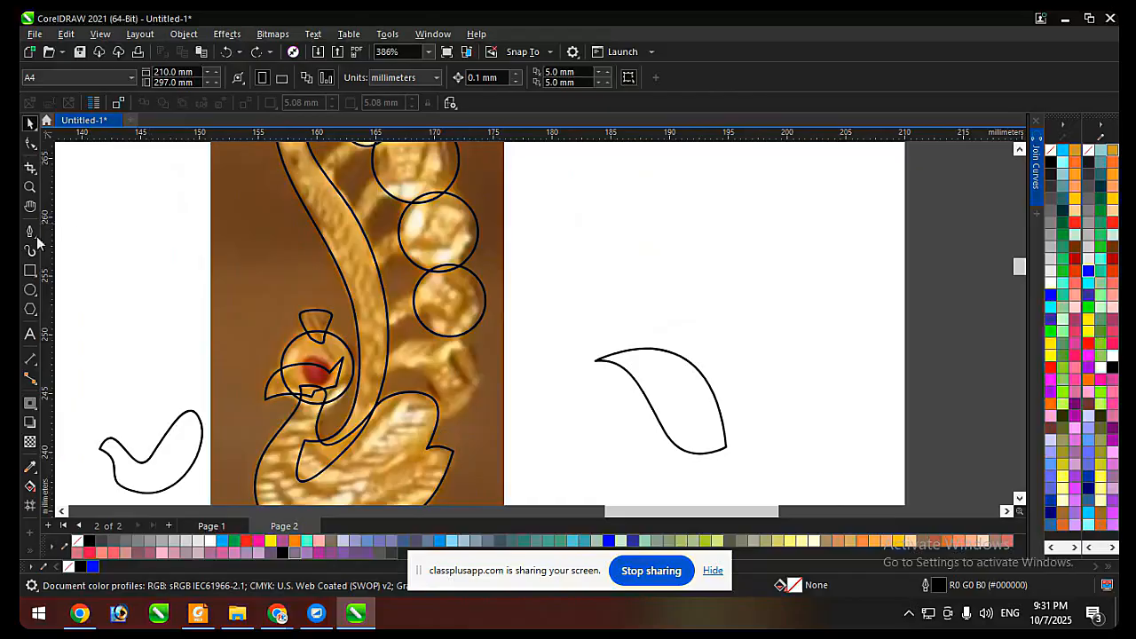
{"action": "left_click", "coordinate": [31, 232]}
{"action": "scroll", "coordinate": [383, 360], "scroll_direction": "up", "scroll_amount": 2}
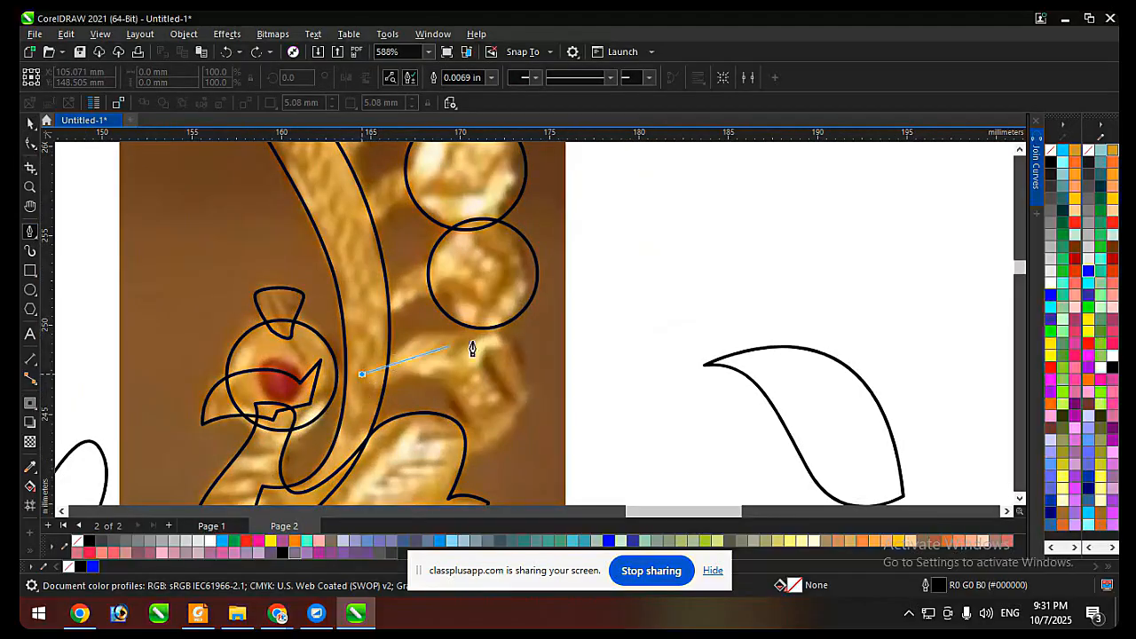
{"action": "left_click_drag", "start_coordinate": [481, 319], "coordinate": [544, 328]}
{"action": "scroll", "coordinate": [552, 355], "scroll_direction": "up", "scroll_amount": 1}
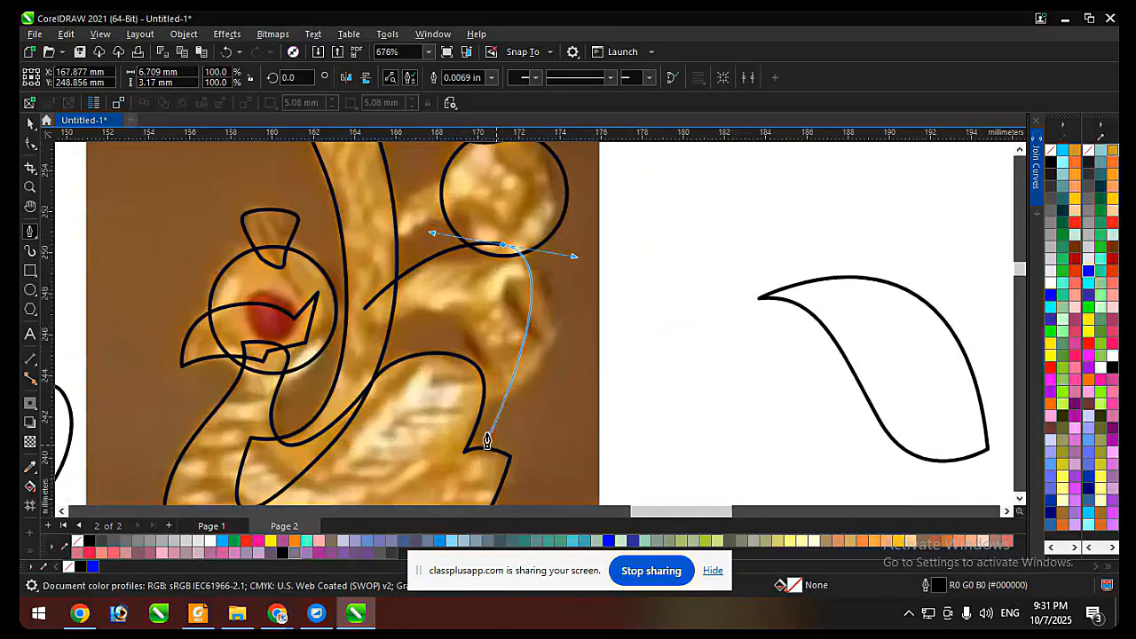
{"action": "left_click_drag", "start_coordinate": [477, 408], "coordinate": [378, 425]}
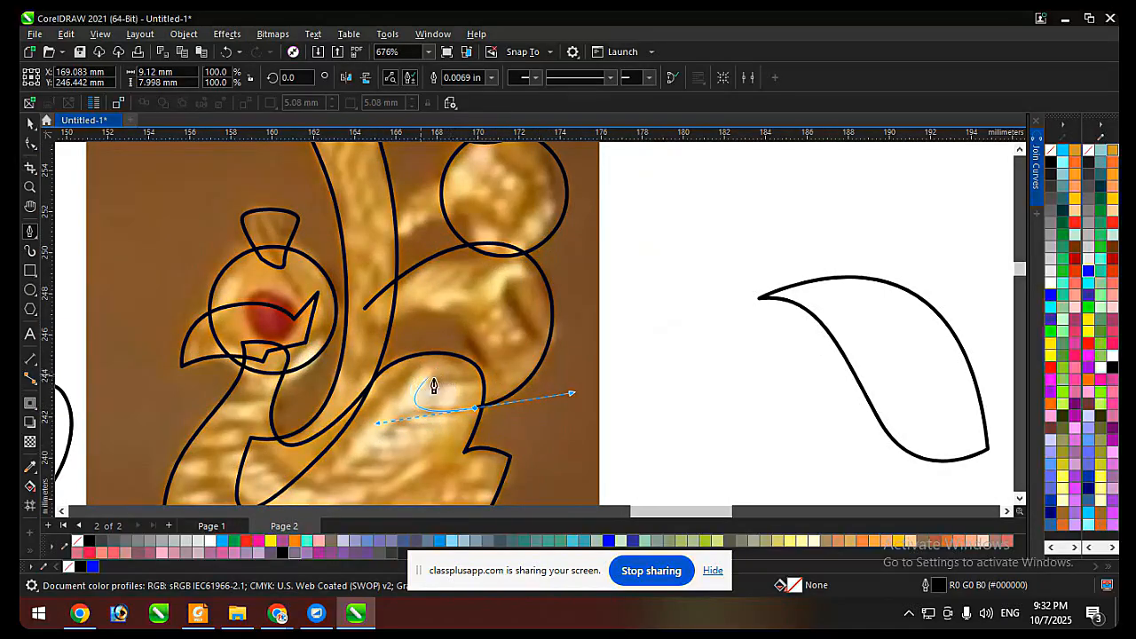
{"action": "left_click", "coordinate": [404, 389]}
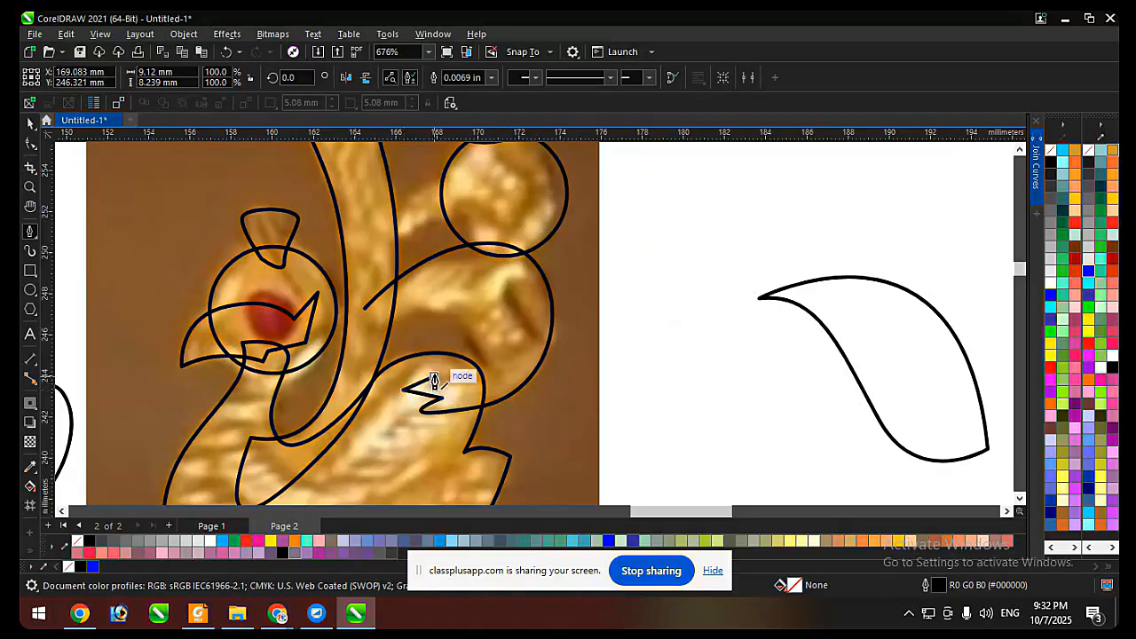
{"action": "left_click_drag", "start_coordinate": [434, 377], "coordinate": [449, 296]}
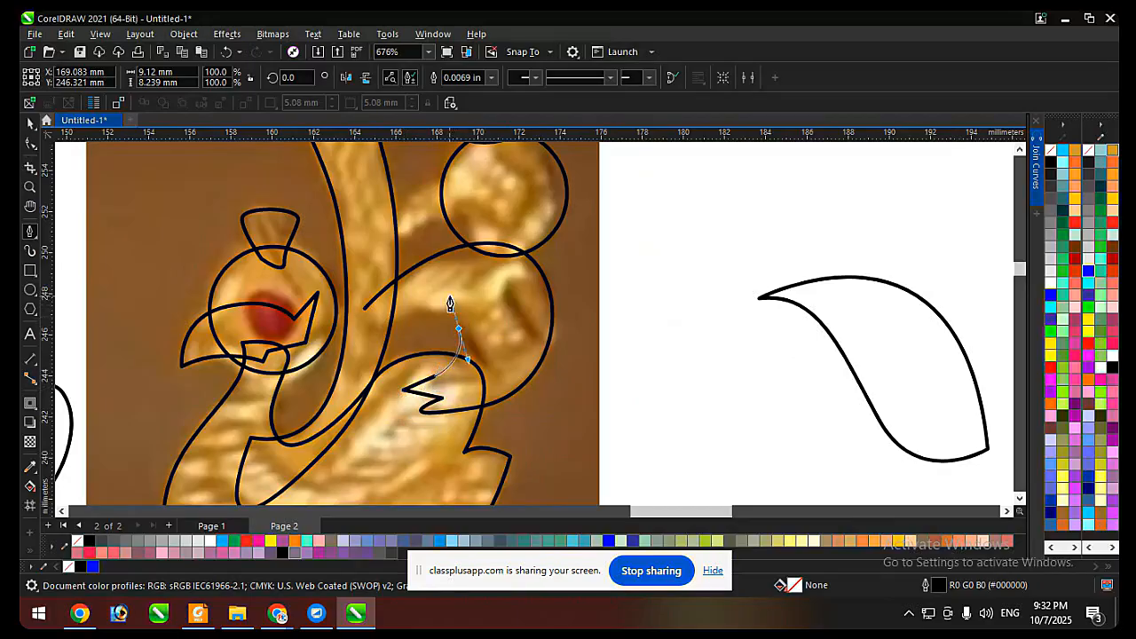
{"action": "left_click_drag", "start_coordinate": [366, 350], "coordinate": [344, 382]}
{"action": "key", "text": "space"}
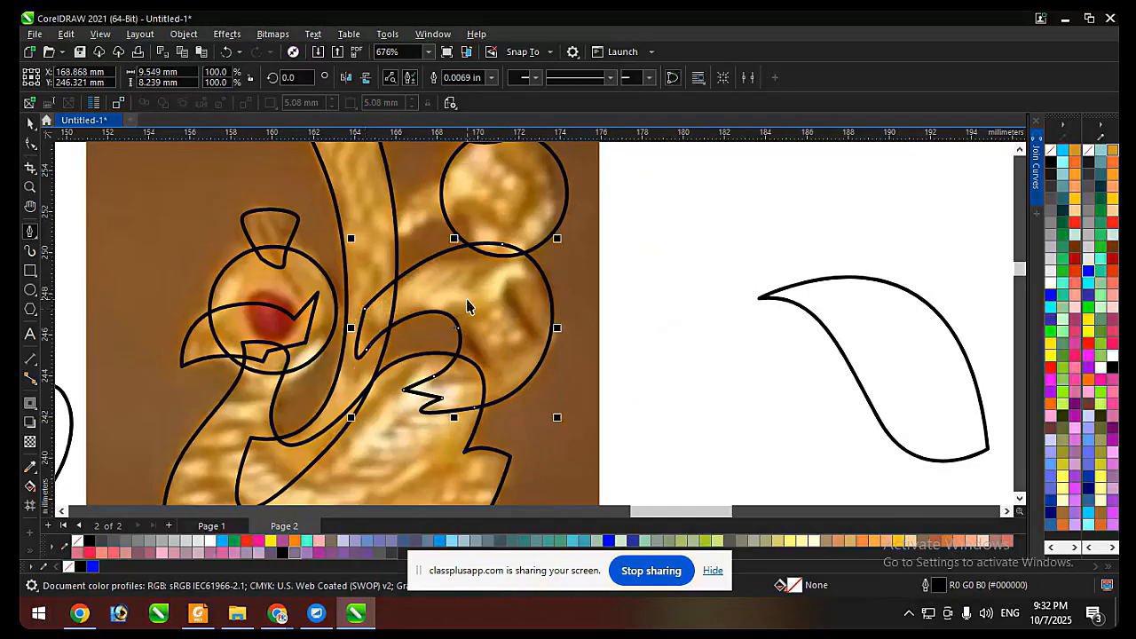
Select all the traced peacock outlines and bead circles over the photo together.
{"action": "scroll", "coordinate": [457, 329], "scroll_direction": "down", "scroll_amount": 3}
{"action": "scroll", "coordinate": [554, 244], "scroll_direction": "down", "scroll_amount": 1}
{"action": "mouse_move", "coordinate": [532, 170]}
{"action": "left_mouse_down"}
{"action": "mouse_move", "coordinate": [444, 284]}
{"action": "mouse_move", "coordinate": [363, 419]}
{"action": "left_mouse_up"}
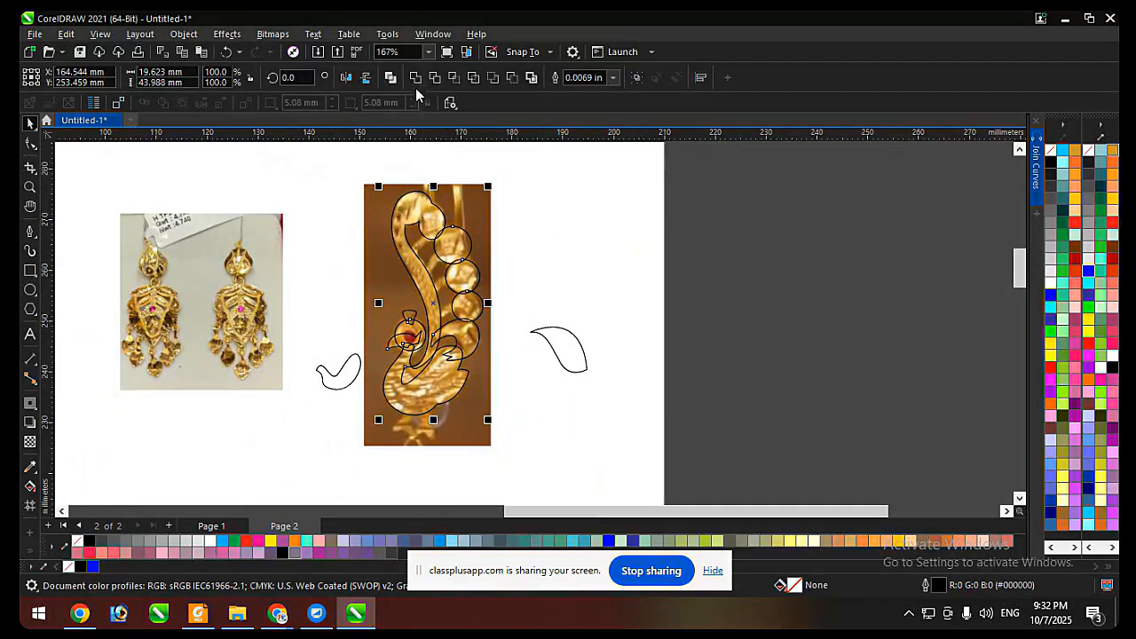
{"action": "scroll", "coordinate": [432, 328], "scroll_direction": "up", "scroll_amount": 2}
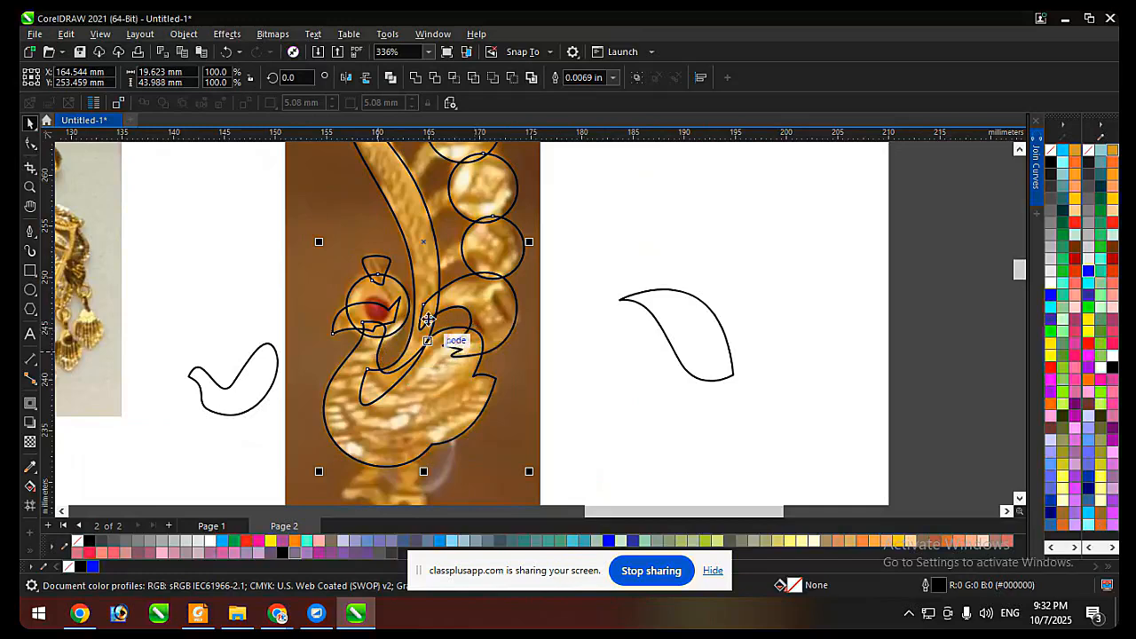
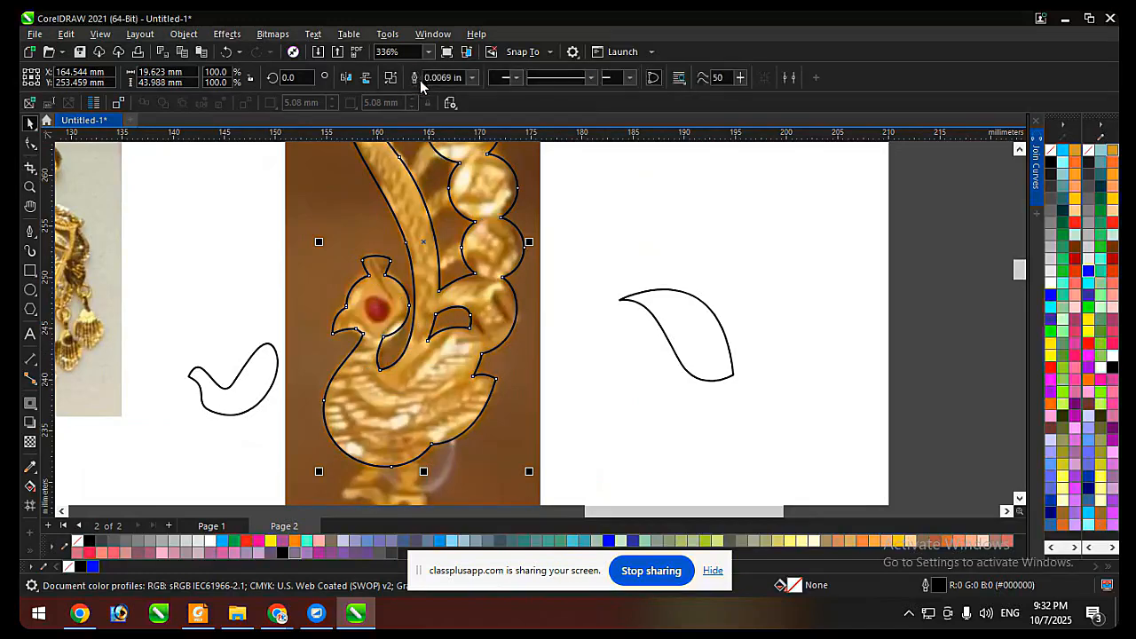
Delete the overlapping line segments inside the peacock's crest, head and beak with the Virtual Segment Delete tool.
{"action": "left_click", "coordinate": [32, 169]}
{"action": "left_click", "coordinate": [93, 196]}
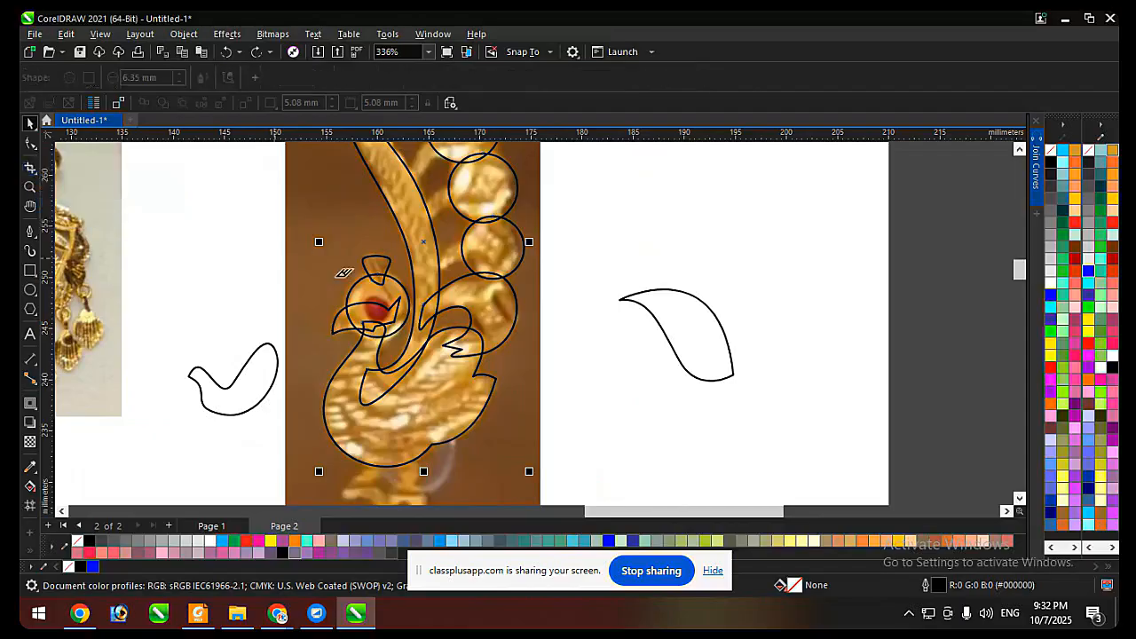
{"action": "scroll", "coordinate": [415, 250], "scroll_direction": "up", "scroll_amount": 3}
{"action": "mouse_move", "coordinate": [410, 255]}
{"action": "left_mouse_down"}
{"action": "mouse_move", "coordinate": [429, 323]}
{"action": "mouse_move", "coordinate": [415, 346]}
{"action": "mouse_move", "coordinate": [455, 319]}
{"action": "left_mouse_up"}
{"action": "scroll", "coordinate": [426, 229], "scroll_direction": "down", "scroll_amount": 3}
{"action": "scroll", "coordinate": [419, 266], "scroll_direction": "up", "scroll_amount": 3}
{"action": "left_click", "coordinate": [418, 253]}
{"action": "left_click", "coordinate": [389, 320]}
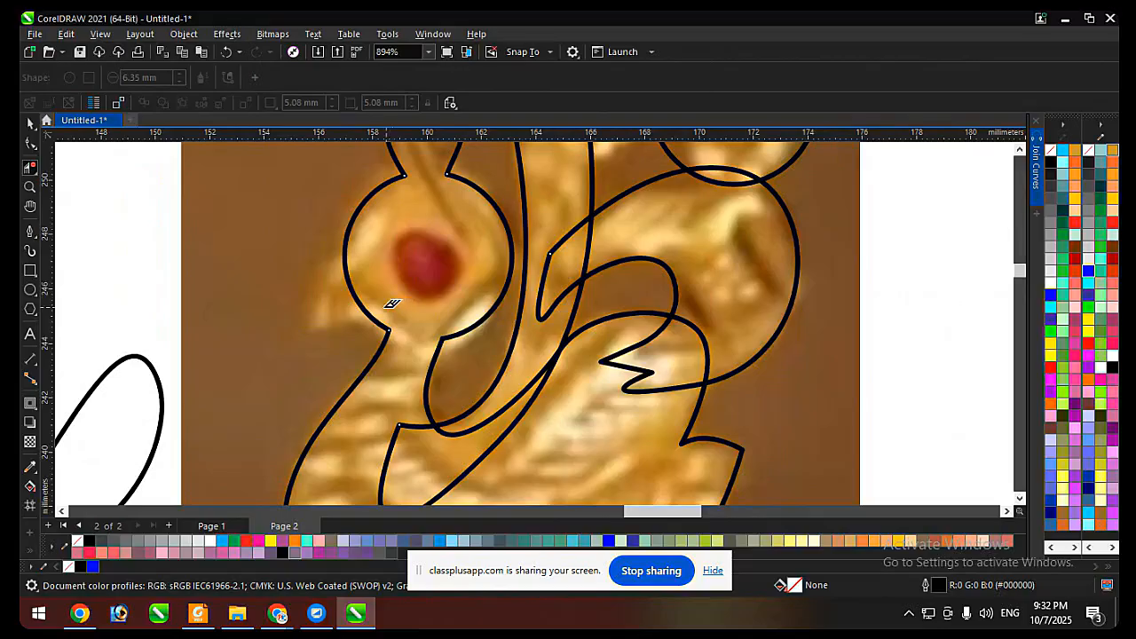
{"action": "key", "text": "ctrl+z"}
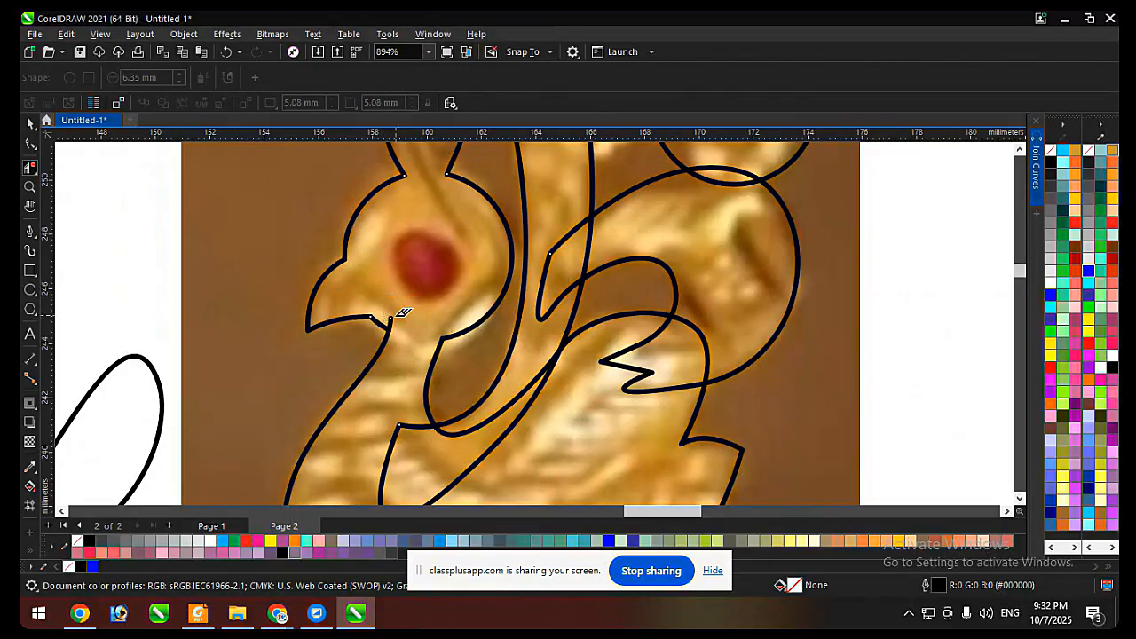
{"action": "scroll", "coordinate": [396, 315], "scroll_direction": "up", "scroll_amount": 1}
{"action": "left_click", "coordinate": [389, 323]}
{"action": "scroll", "coordinate": [391, 324], "scroll_direction": "down", "scroll_amount": 2}
{"action": "scroll", "coordinate": [543, 279], "scroll_direction": "up", "scroll_amount": 1}
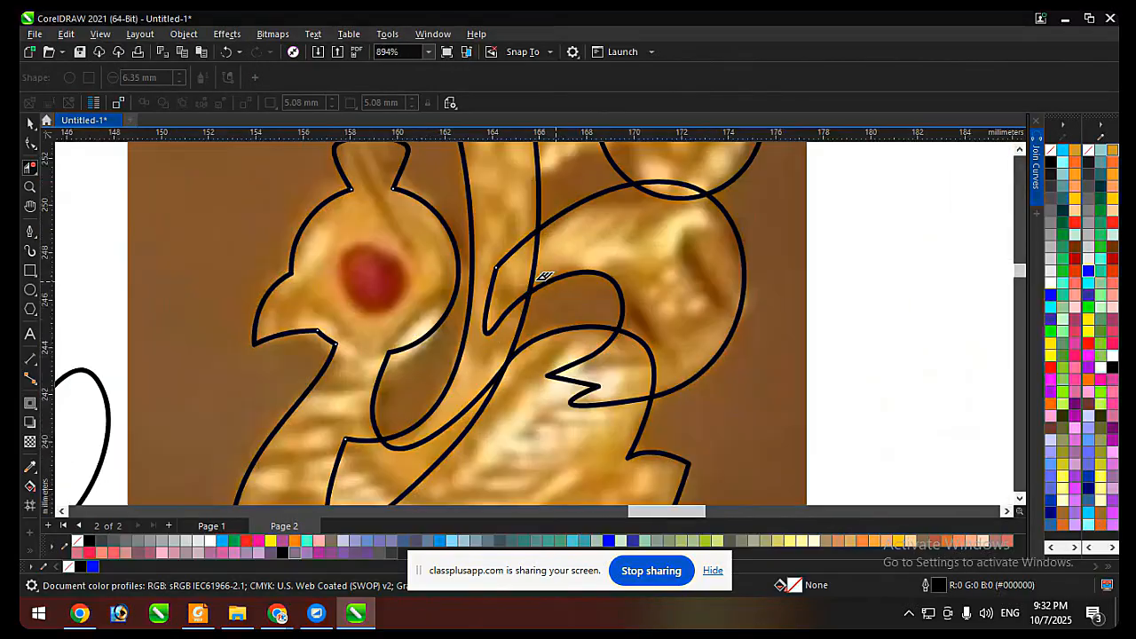
Delete the overlapping segments where the lowest bead's stem, the neck and the body cross.
{"action": "left_click", "coordinate": [510, 250]}
{"action": "left_click", "coordinate": [534, 253]}
{"action": "scroll", "coordinate": [588, 232], "scroll_direction": "down", "scroll_amount": 1}
{"action": "scroll", "coordinate": [616, 278], "scroll_direction": "up", "scroll_amount": 1}
{"action": "left_click", "coordinate": [623, 294]}
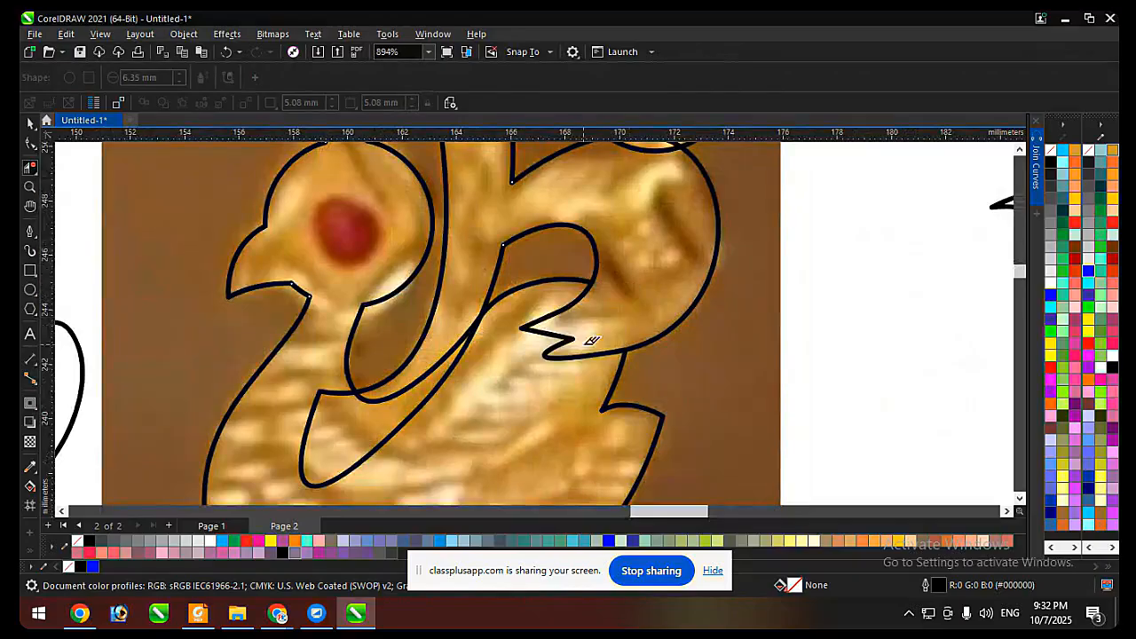
{"action": "left_click", "coordinate": [550, 352]}
{"action": "scroll", "coordinate": [463, 314], "scroll_direction": "down", "scroll_amount": 2}
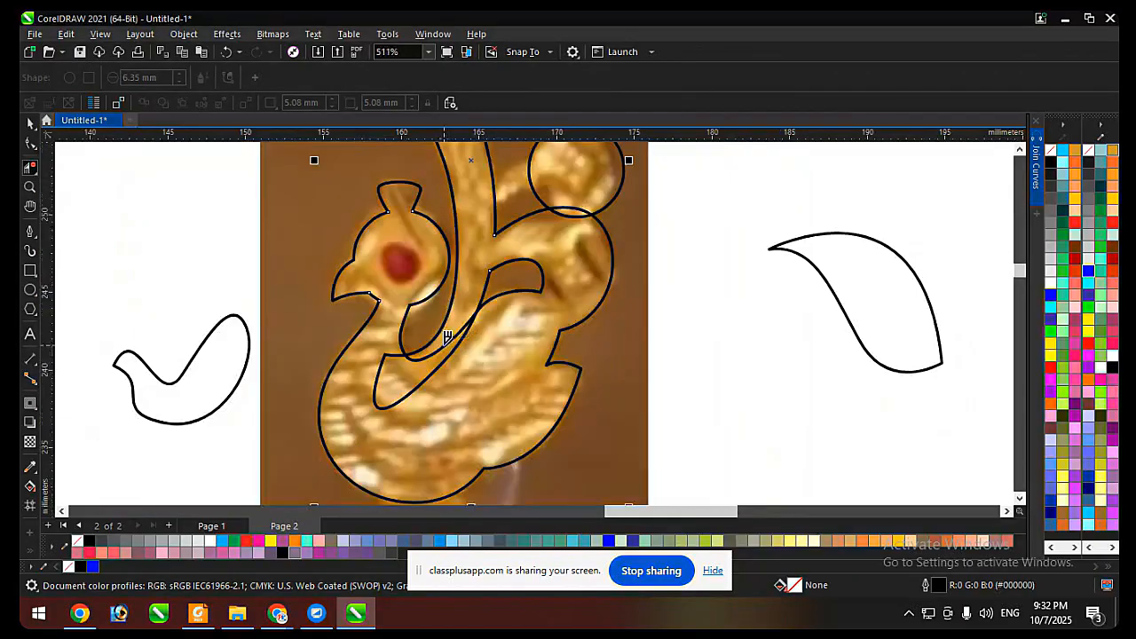
{"action": "scroll", "coordinate": [396, 370], "scroll_direction": "down", "scroll_amount": 2}
{"action": "scroll", "coordinate": [483, 225], "scroll_direction": "up", "scroll_amount": 2}
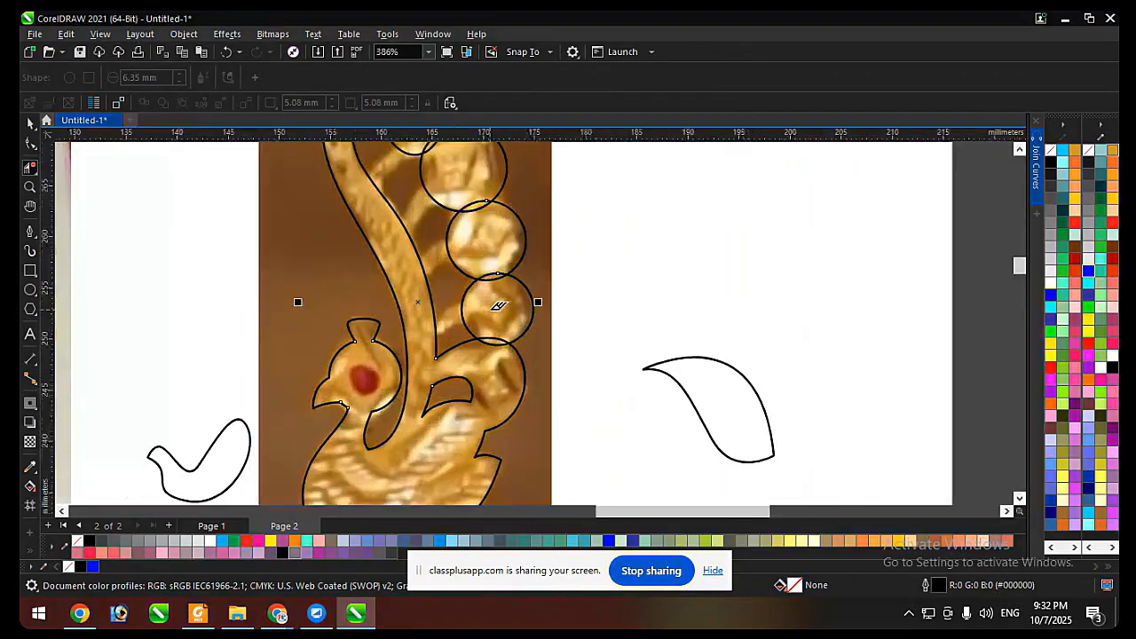
Delete the overlapping arcs between the neighbouring bead circles, from the lowest bead up to the uppermost one.
{"action": "scroll", "coordinate": [489, 256], "scroll_direction": "up", "scroll_amount": 1}
{"action": "scroll", "coordinate": [506, 284], "scroll_direction": "down", "scroll_amount": 2}
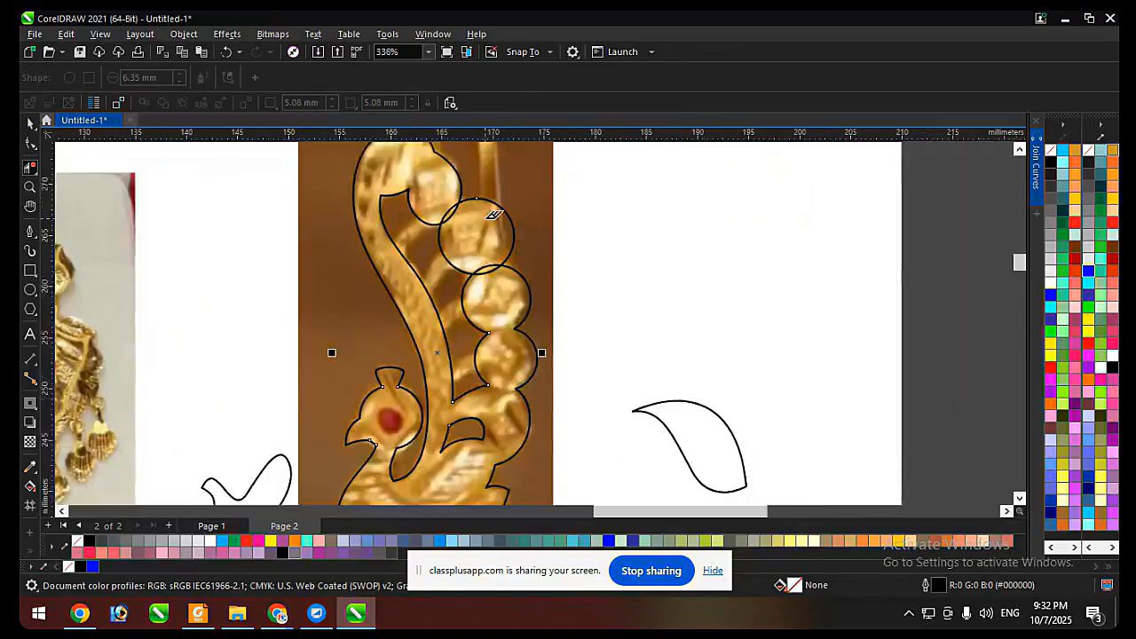
{"action": "scroll", "coordinate": [491, 282], "scroll_direction": "up", "scroll_amount": 2}
{"action": "scroll", "coordinate": [523, 366], "scroll_direction": "down", "scroll_amount": 1}
{"action": "scroll", "coordinate": [523, 365], "scroll_direction": "up", "scroll_amount": 1}
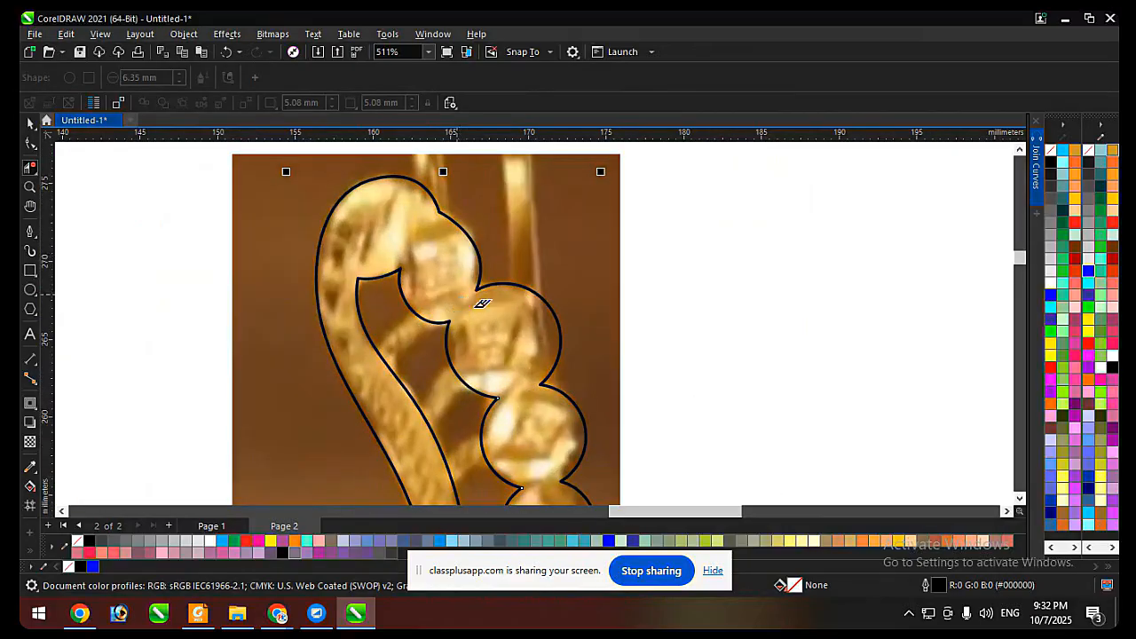
{"action": "scroll", "coordinate": [479, 302], "scroll_direction": "down", "scroll_amount": 3}
Move trimmed outline pieces off the photo as a test of whether they are joined, and undo the moves.
{"action": "key", "text": "space"}
{"action": "left_click_drag", "start_coordinate": [533, 271], "coordinate": [697, 241]}
{"action": "key", "text": "ctrl+z"}
{"action": "scroll", "coordinate": [507, 256], "scroll_direction": "up", "scroll_amount": 2}
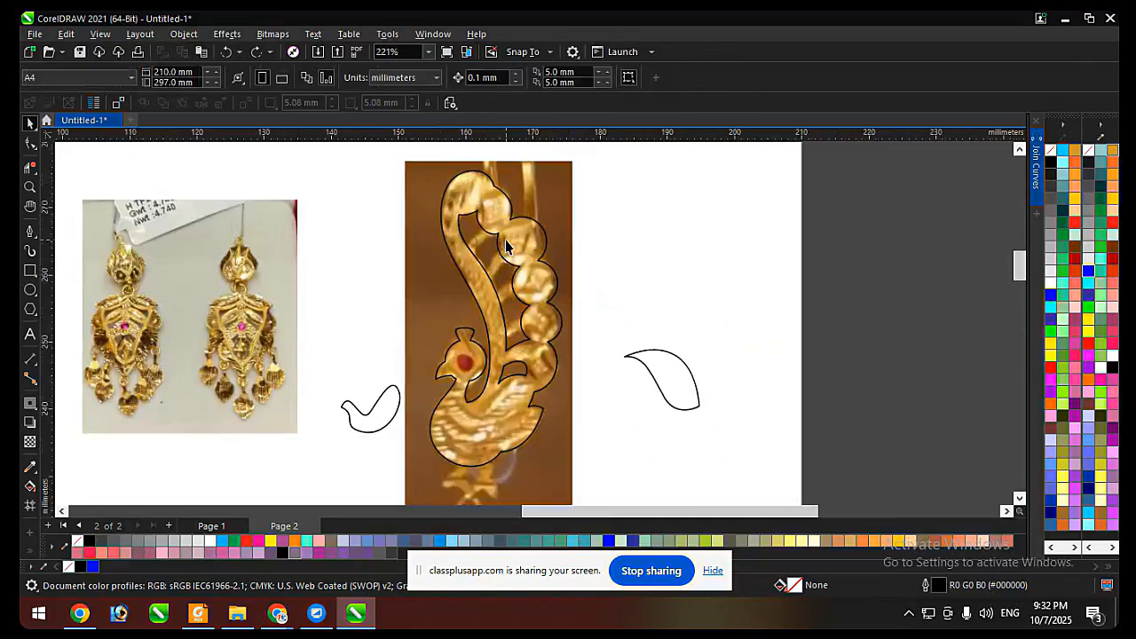
{"action": "left_click", "coordinate": [511, 237]}
{"action": "left_click", "coordinate": [515, 220]}
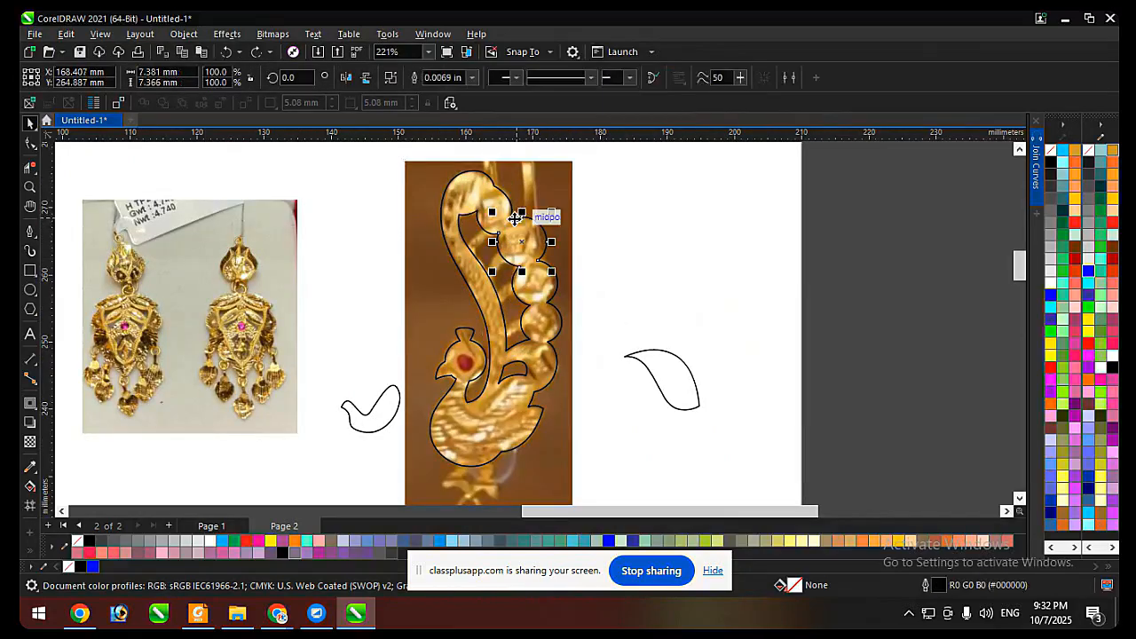
{"action": "left_click_drag", "start_coordinate": [521, 217], "coordinate": [652, 247]}
{"action": "key", "text": "ctrl+z"}
{"action": "key", "text": "ctrl+z"}
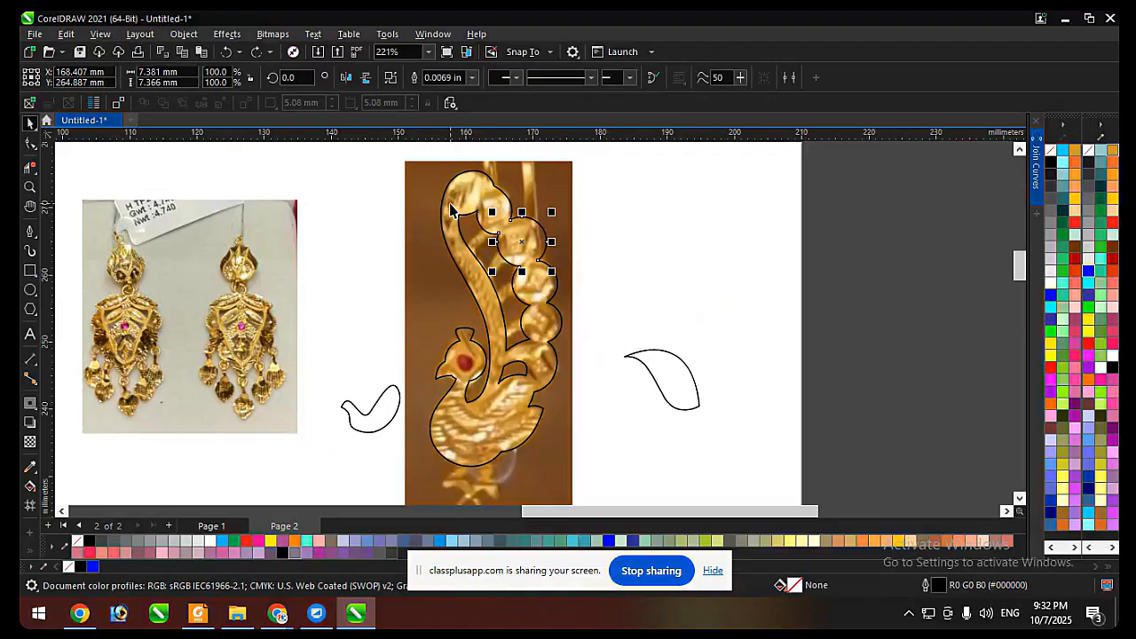
Select all the trimmed outline pieces and undo the segment deletions back to the full overlapping shapes.
{"action": "left_click_drag", "start_coordinate": [638, 152], "coordinate": [407, 477]}
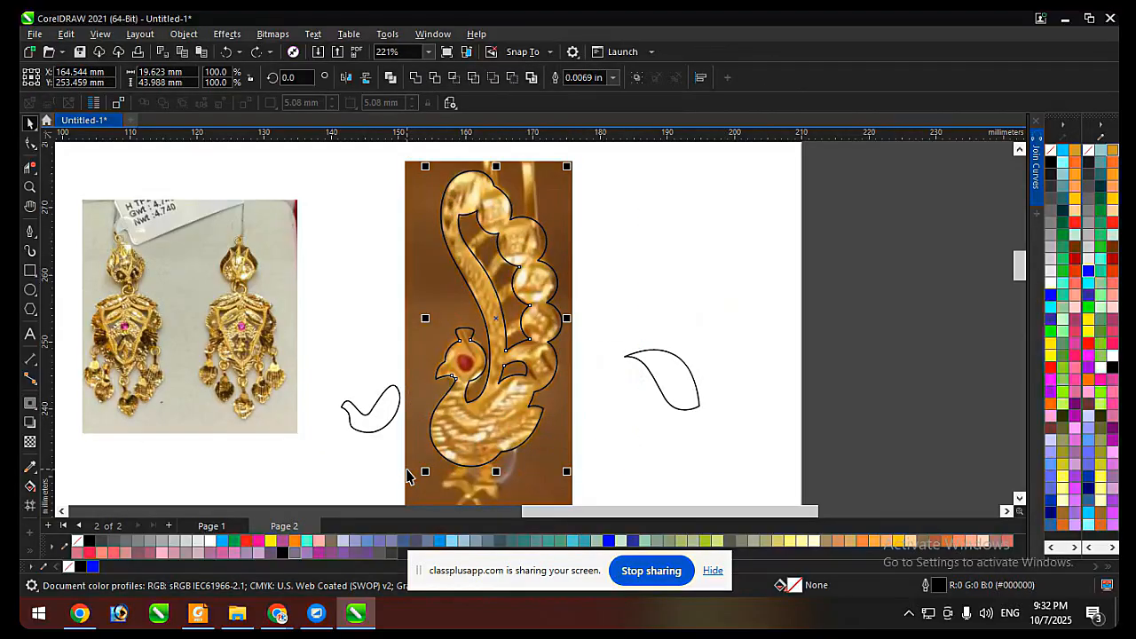
{"action": "key", "text": "ctrl+z"}
{"action": "key", "text": "ctrl+z"}
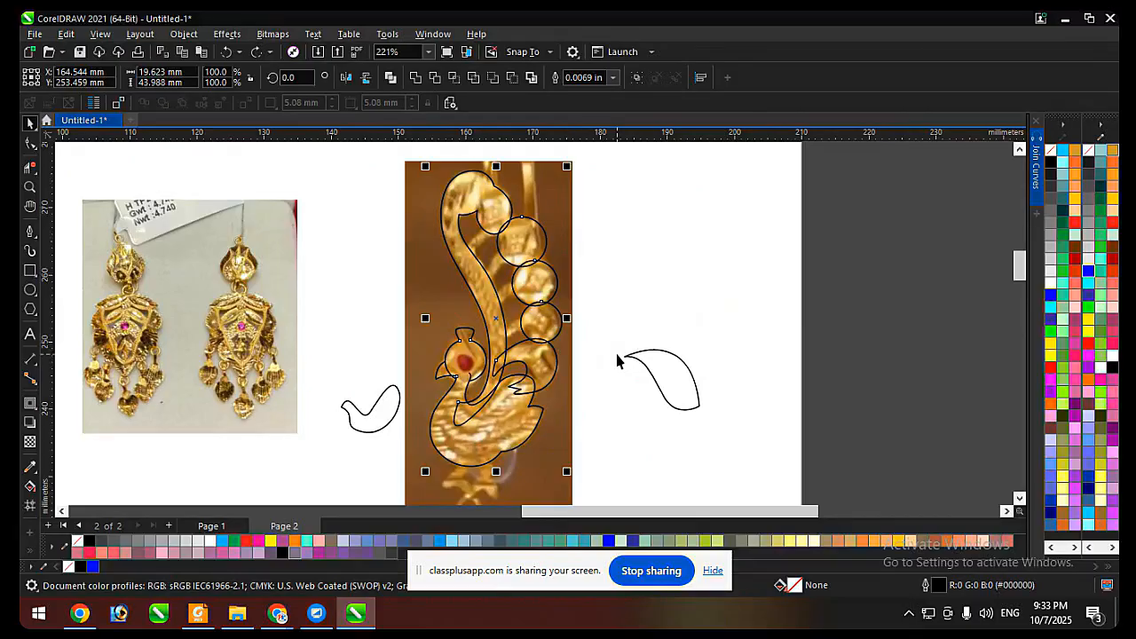
{"action": "key", "text": "ctrl+z"}
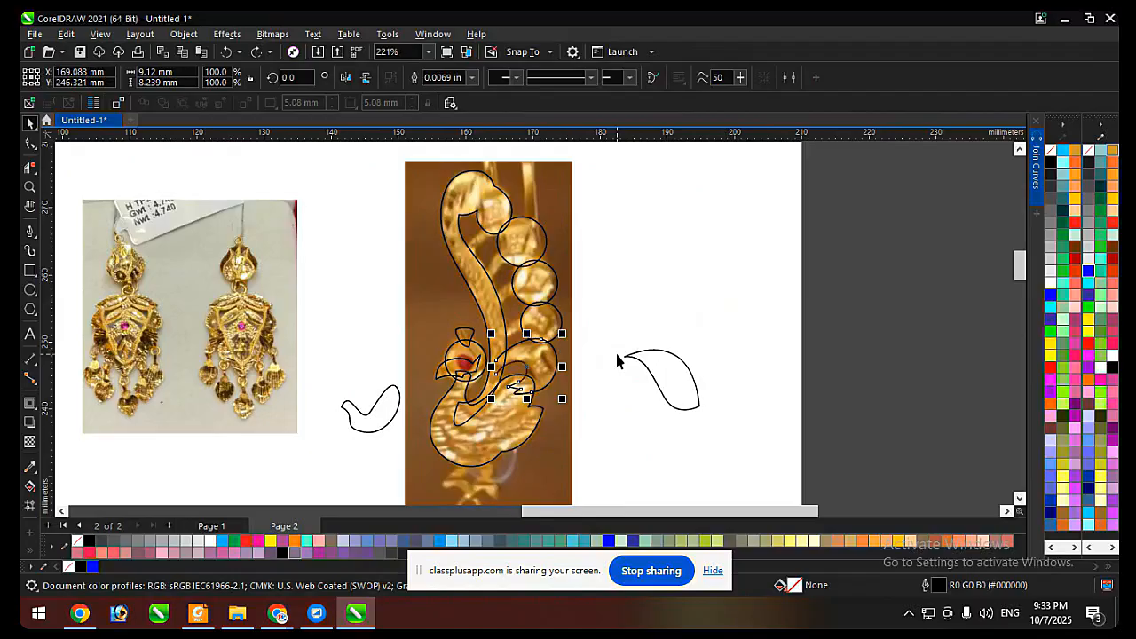
Select all the traced outlines over the photo, fill them with black as a silhouette preview, and undo the fill.
{"action": "left_click", "coordinate": [612, 311]}
{"action": "scroll", "coordinate": [587, 275], "scroll_direction": "down", "scroll_amount": 1}
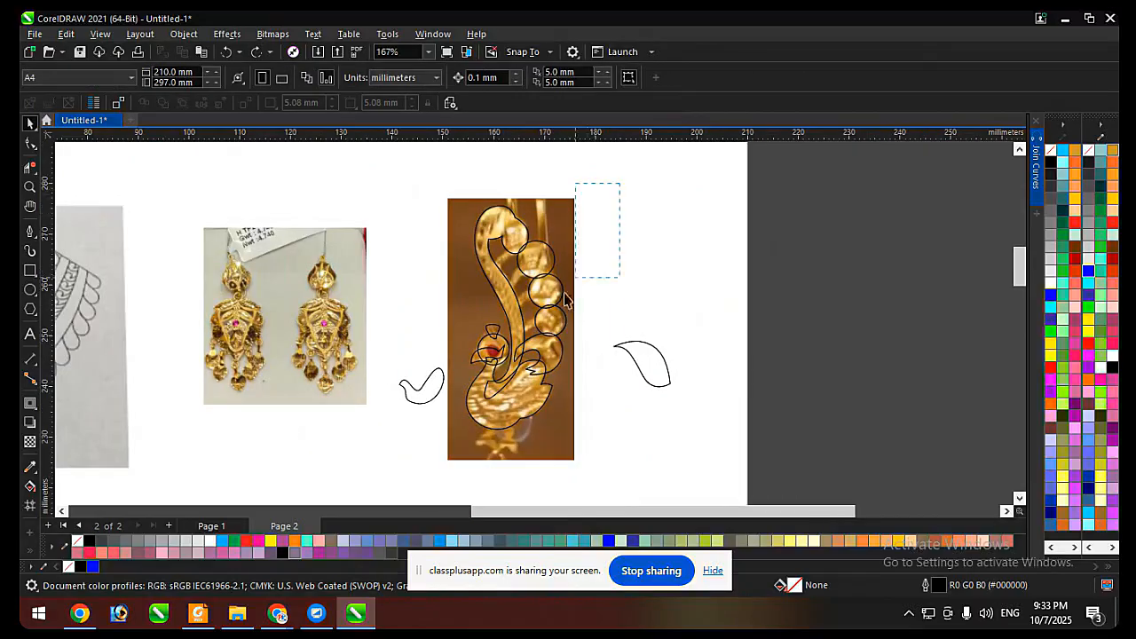
{"action": "left_click_drag", "start_coordinate": [564, 300], "coordinate": [453, 457]}
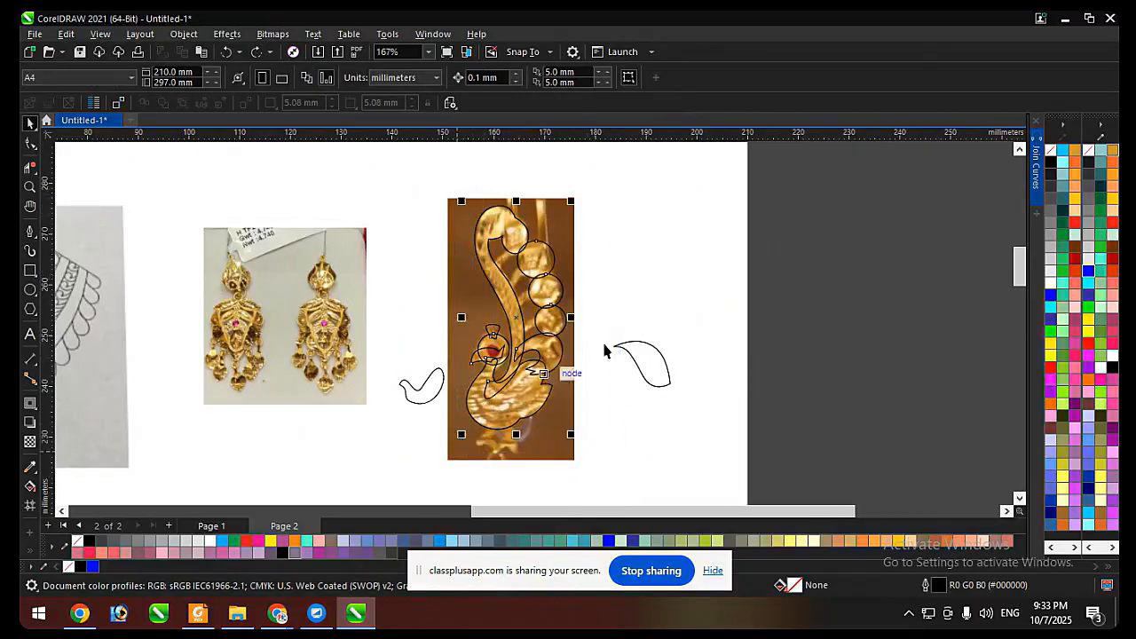
{"action": "left_click", "coordinate": [1052, 170]}
{"action": "left_click", "coordinate": [689, 257]}
{"action": "scroll", "coordinate": [550, 300], "scroll_direction": "up", "scroll_amount": 1}
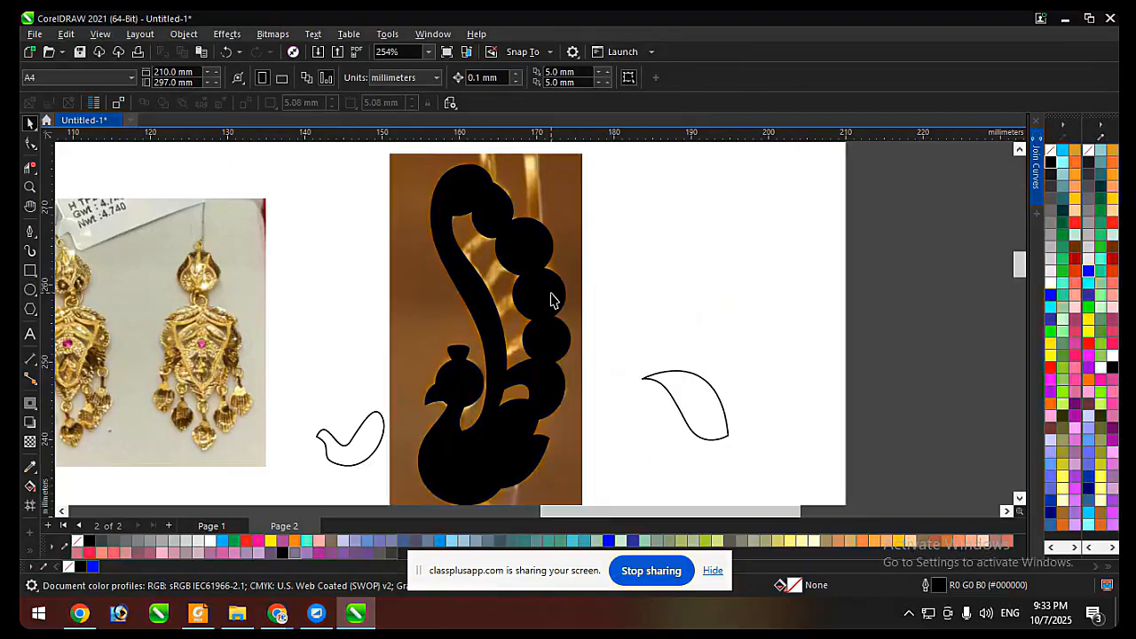
{"action": "key", "text": "ctrl+z"}
Weld all the traced peacock outlines and bead circles into one shape.
{"action": "left_click", "coordinate": [415, 79]}
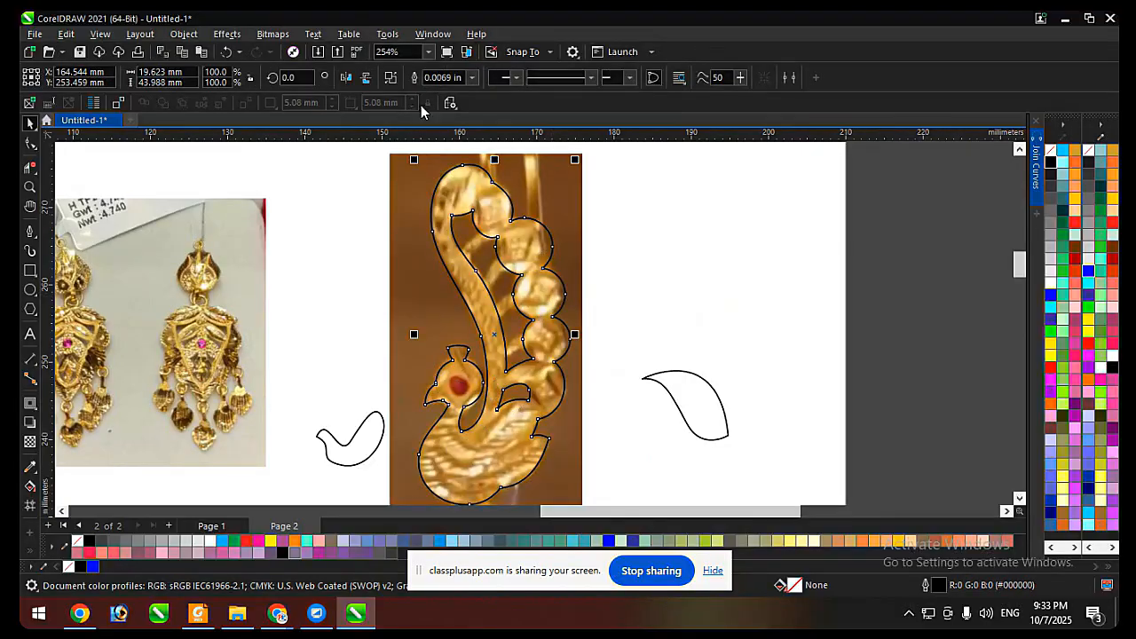
{"action": "left_click", "coordinate": [665, 283]}
Trace the uppermost stem between neck and beads with the Pen tool as a closed curve about 6 mm wide.
{"action": "scroll", "coordinate": [495, 304], "scroll_direction": "up", "scroll_amount": 2}
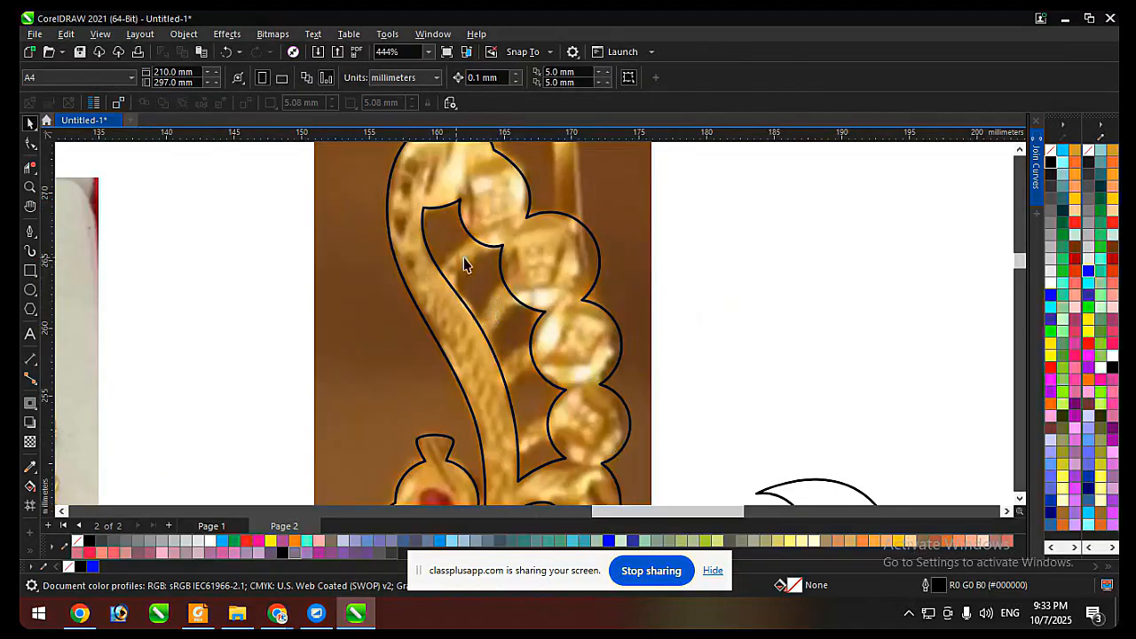
{"action": "scroll", "coordinate": [479, 266], "scroll_direction": "down", "scroll_amount": 1}
{"action": "scroll", "coordinate": [546, 284], "scroll_direction": "up", "scroll_amount": 2}
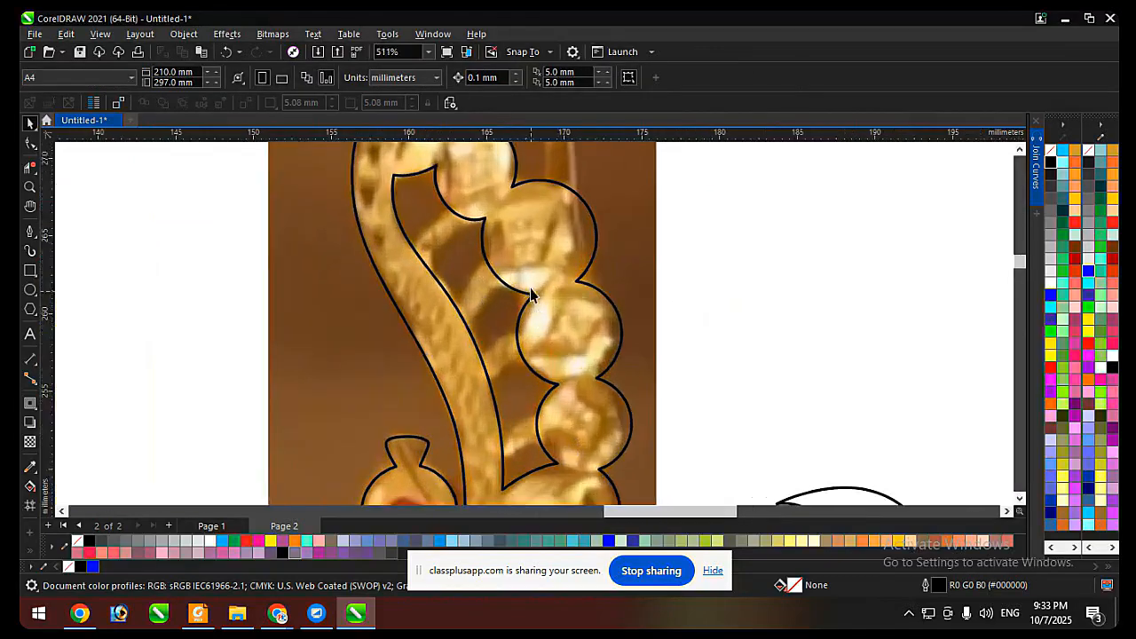
{"action": "left_click", "coordinate": [29, 233]}
{"action": "scroll", "coordinate": [424, 266], "scroll_direction": "up", "scroll_amount": 3}
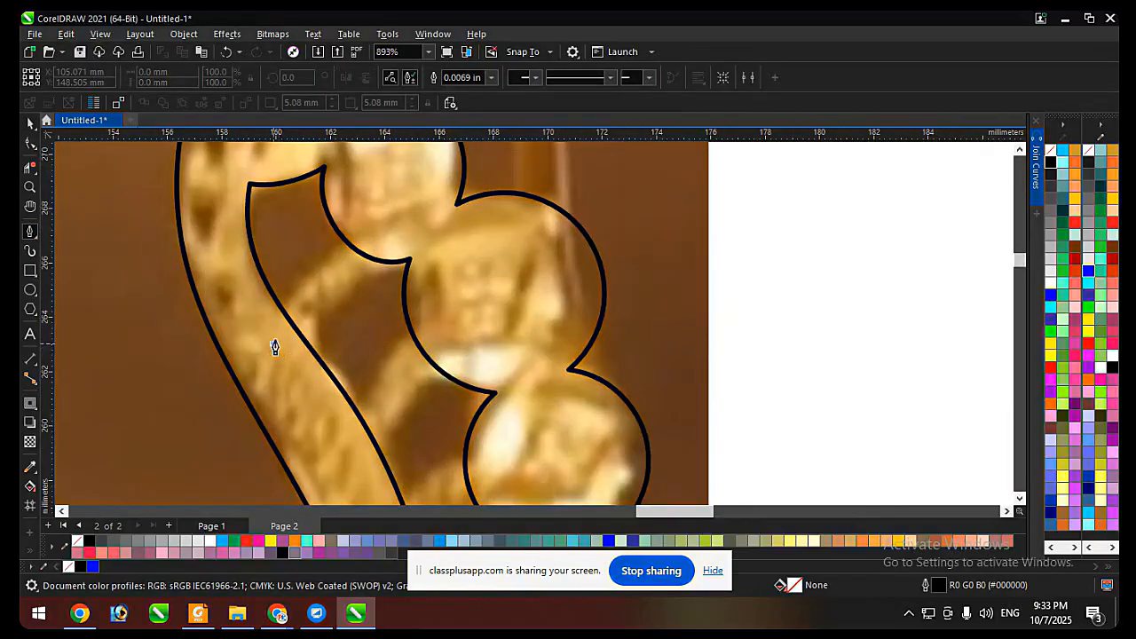
{"action": "left_click_drag", "start_coordinate": [376, 233], "coordinate": [479, 203]}
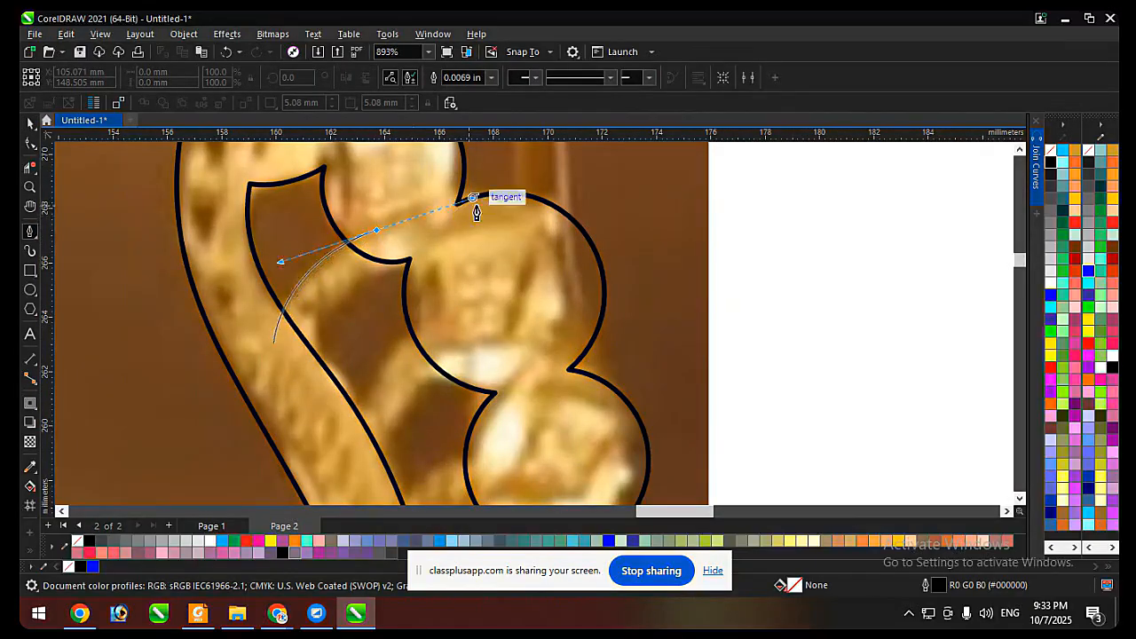
{"action": "scroll", "coordinate": [314, 330], "scroll_direction": "down", "scroll_amount": 1}
{"action": "scroll", "coordinate": [340, 325], "scroll_direction": "up", "scroll_amount": 1}
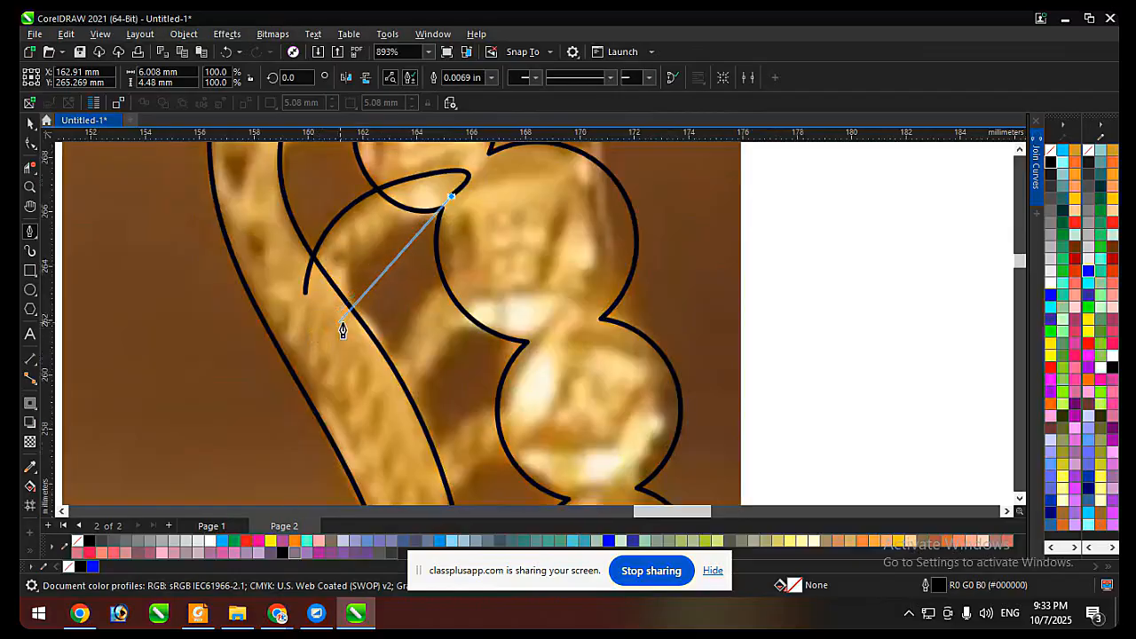
{"action": "left_click_drag", "start_coordinate": [352, 332], "coordinate": [367, 406]}
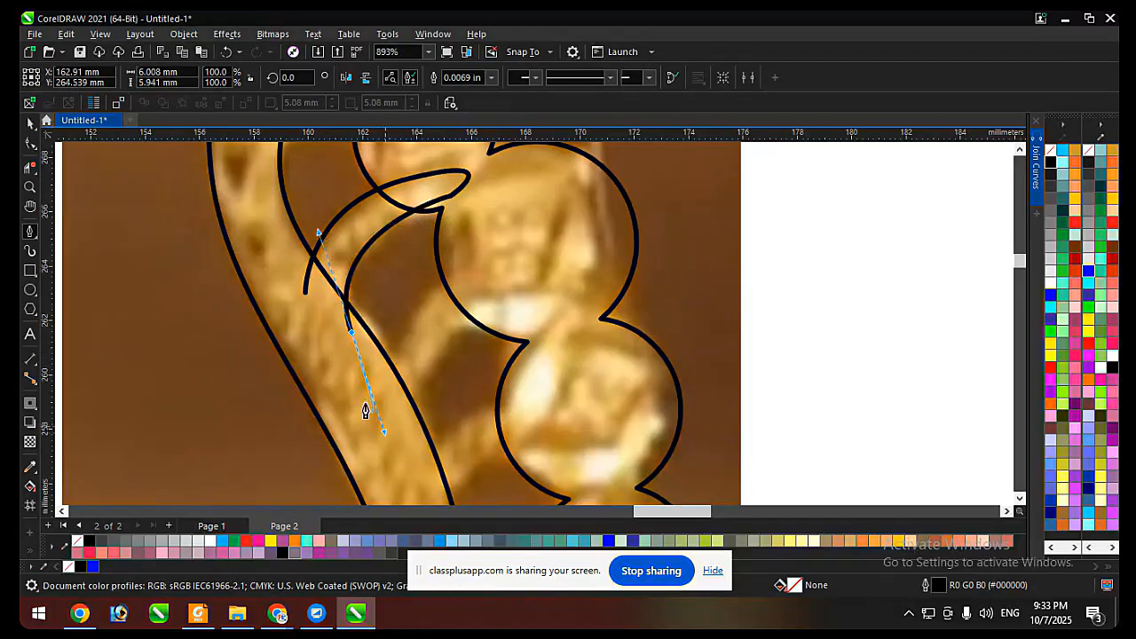
{"action": "left_click", "coordinate": [304, 292]}
{"action": "scroll", "coordinate": [335, 250], "scroll_direction": "down", "scroll_amount": 1}
Weld the uppermost stem curve to the peacock outline.
{"action": "key", "text": "space"}
{"action": "left_click_drag", "start_coordinate": [375, 228], "coordinate": [735, 258]}
{"action": "key", "text": "ctrl+z"}
{"action": "left_click", "coordinate": [477, 235], "text": "shift"}
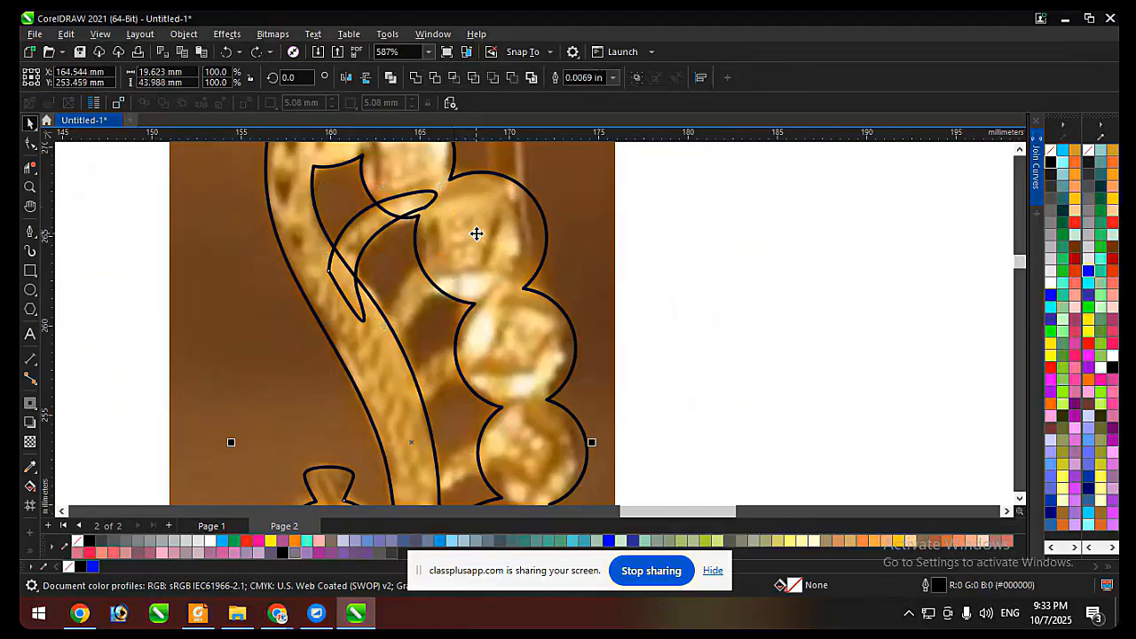
{"action": "left_click", "coordinate": [415, 77]}
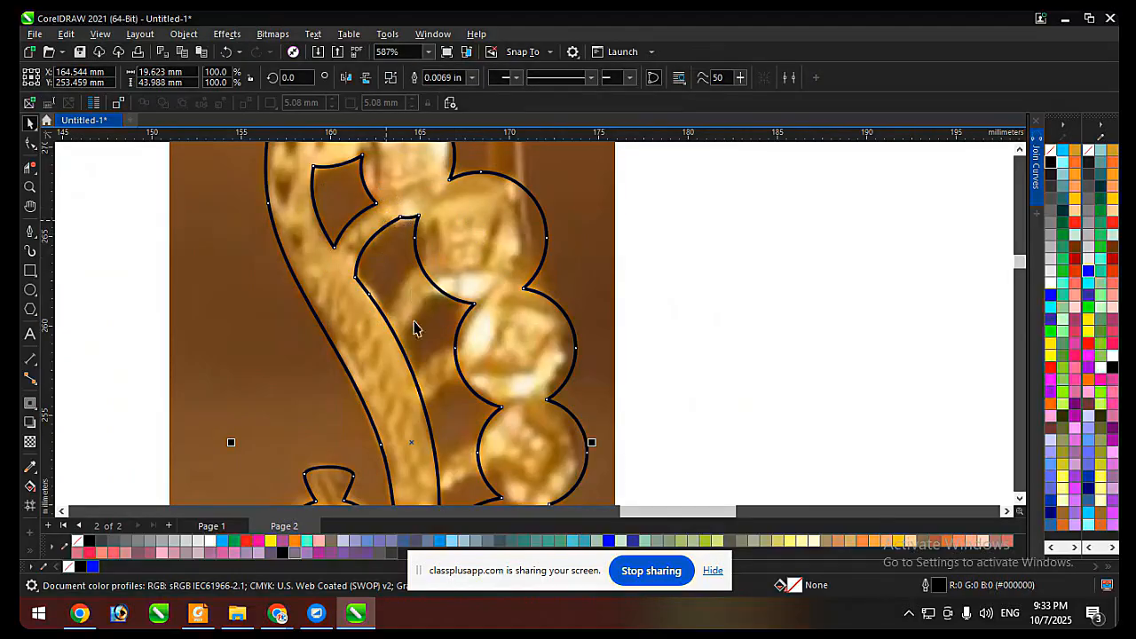
Trace the second stem with the Pen tool as a closed curve about 5.7 by 8.4 mm, overlapping neck and bead.
{"action": "left_click", "coordinate": [29, 232]}
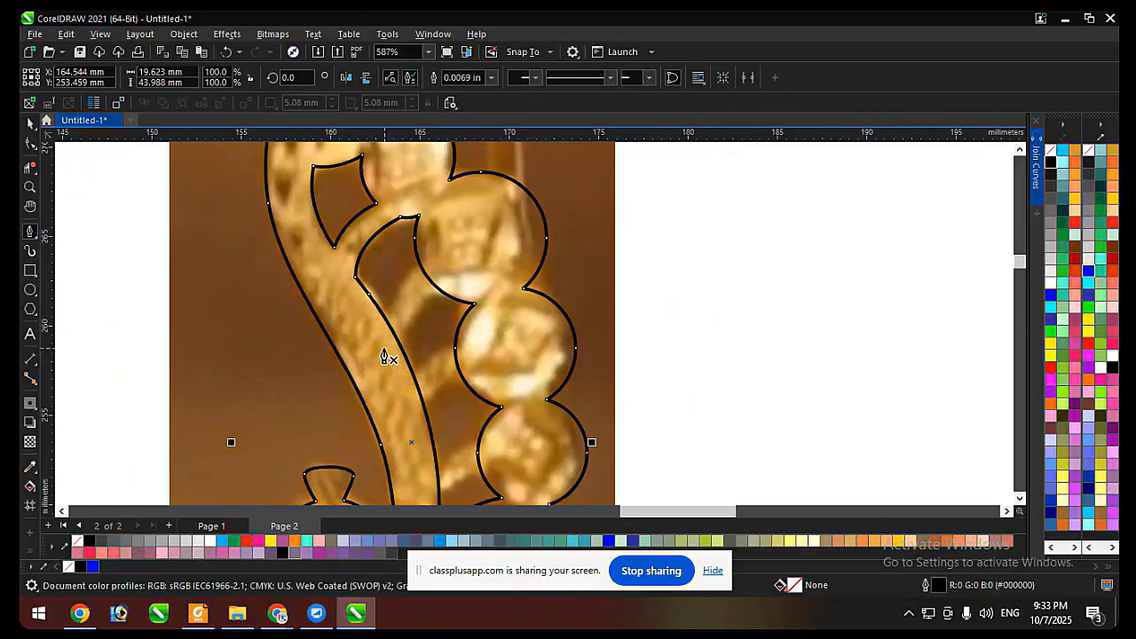
{"action": "left_click", "coordinate": [380, 341]}
{"action": "left_click_drag", "start_coordinate": [442, 258], "coordinate": [503, 239]}
{"action": "left_click", "coordinate": [477, 284]}
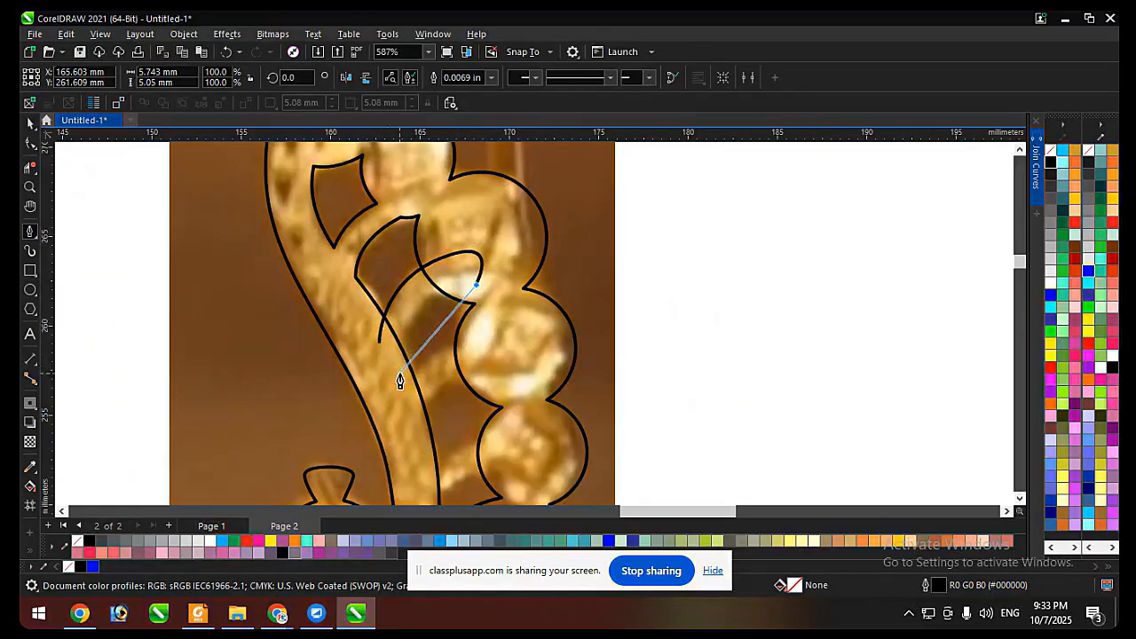
{"action": "left_click", "coordinate": [394, 401]}
{"action": "left_click", "coordinate": [381, 339]}
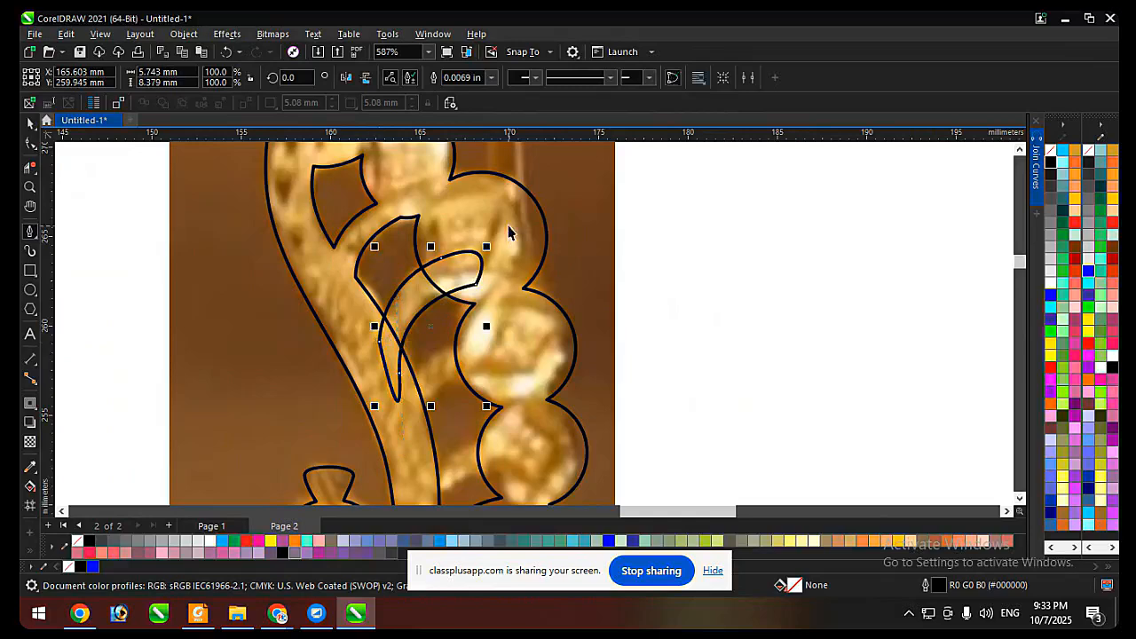
Weld the second stem curve to the peacock outline.
{"action": "key", "text": "space"}
{"action": "left_click", "coordinate": [497, 218], "text": "shift"}
{"action": "left_click", "coordinate": [416, 78]}
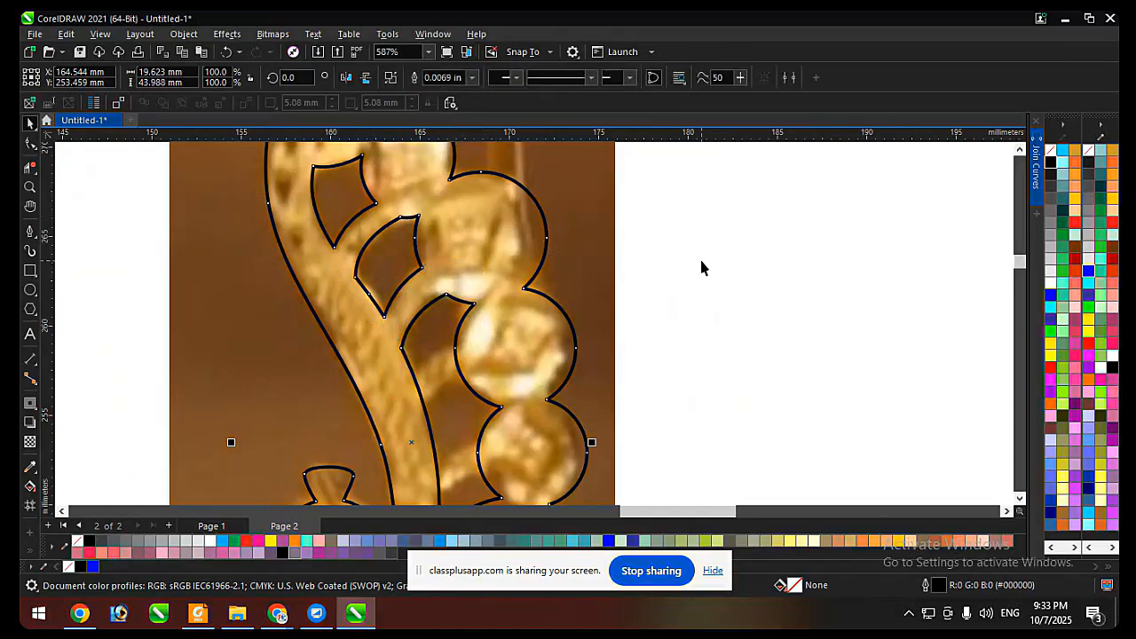
Undo the stem welds and tracing back to the single upper arc of the uppermost stem.
{"action": "key", "text": "ctrl+z"}
{"action": "key", "text": "ctrl+z"}
{"action": "key", "text": "ctrl+z"}
{"action": "key", "text": "ctrl+z"}
{"action": "key", "text": "ctrl+z"}
{"action": "key", "text": "ctrl+z"}
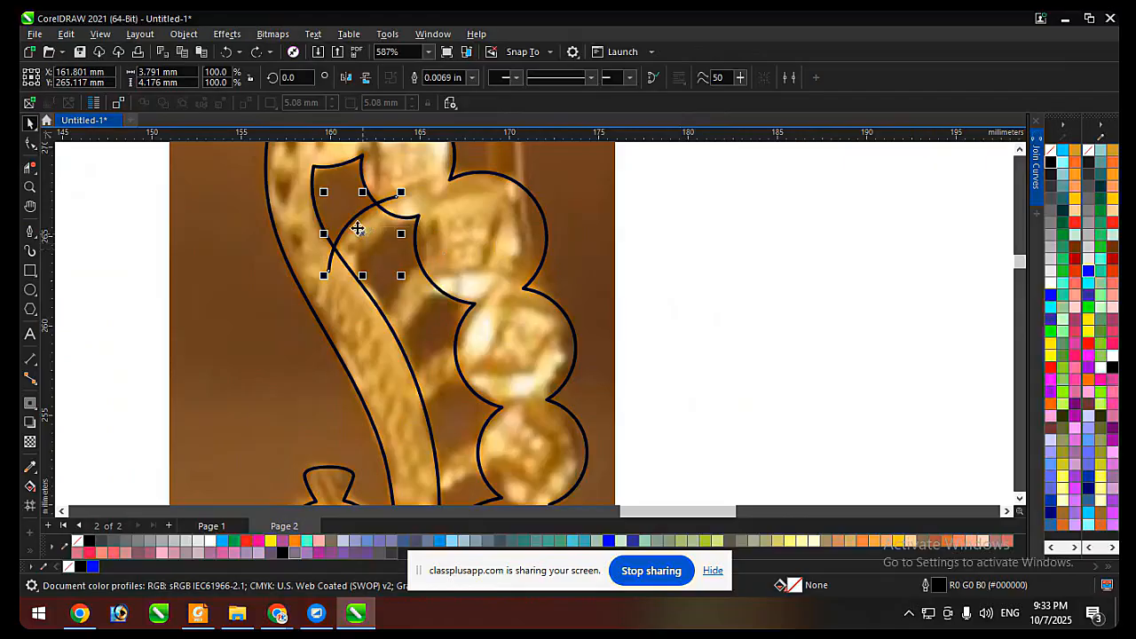
Duplicate the stem arc twice down the neck, placing the copies on the second and third stems.
{"action": "left_click_drag", "start_coordinate": [352, 223], "coordinate": [406, 296]}
{"action": "right_click", "coordinate": [407, 298]}
{"action": "left_click_drag", "start_coordinate": [407, 295], "coordinate": [494, 354]}
{"action": "right_click", "coordinate": [439, 367]}
Reshape the lowest arc copy with the Shape tool so it runs from inside the neck into its bead.
{"action": "key", "text": "F10"}
{"action": "left_click", "coordinate": [490, 352]}
{"action": "left_click_drag", "start_coordinate": [418, 414], "coordinate": [409, 413]}
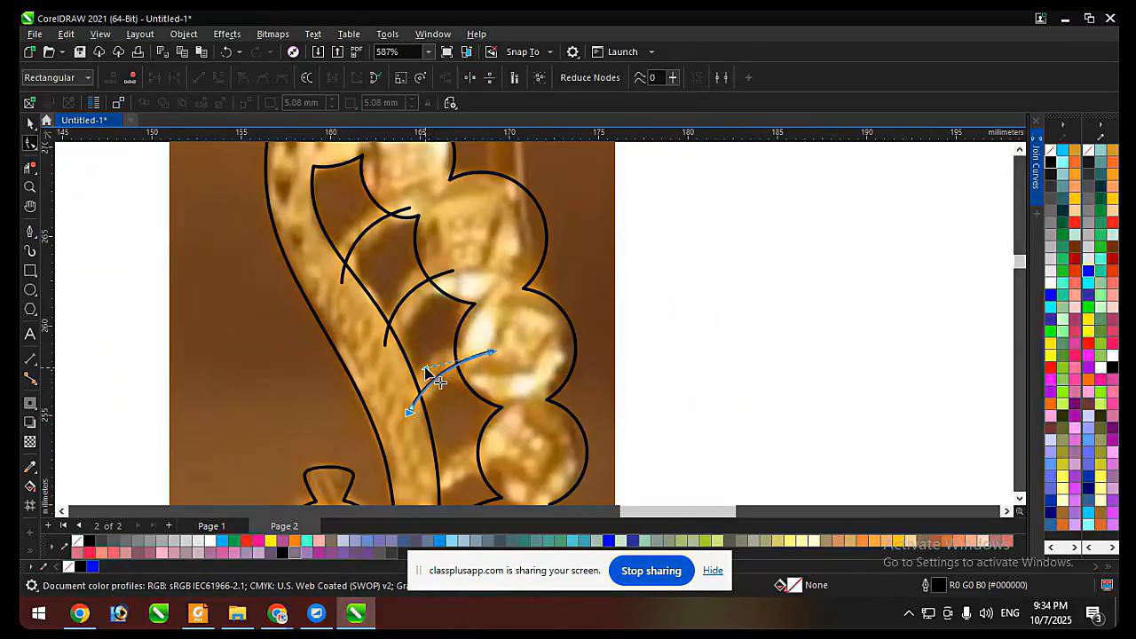
{"action": "left_click_drag", "start_coordinate": [426, 368], "coordinate": [388, 357]}
Reshape the middle arc copy by raising its bead end and adjusting its curvature along the second stem.
{"action": "left_click", "coordinate": [423, 284]}
{"action": "left_click_drag", "start_coordinate": [453, 272], "coordinate": [452, 263]}
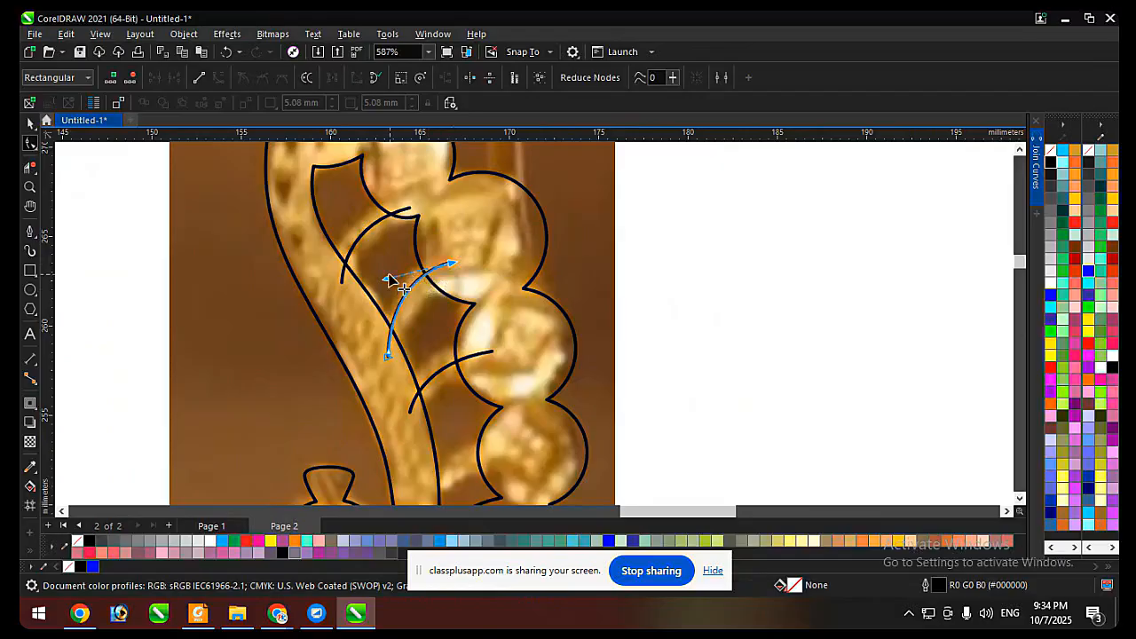
{"action": "left_click_drag", "start_coordinate": [387, 277], "coordinate": [386, 286]}
{"action": "scroll", "coordinate": [445, 247], "scroll_direction": "down", "scroll_amount": 1}
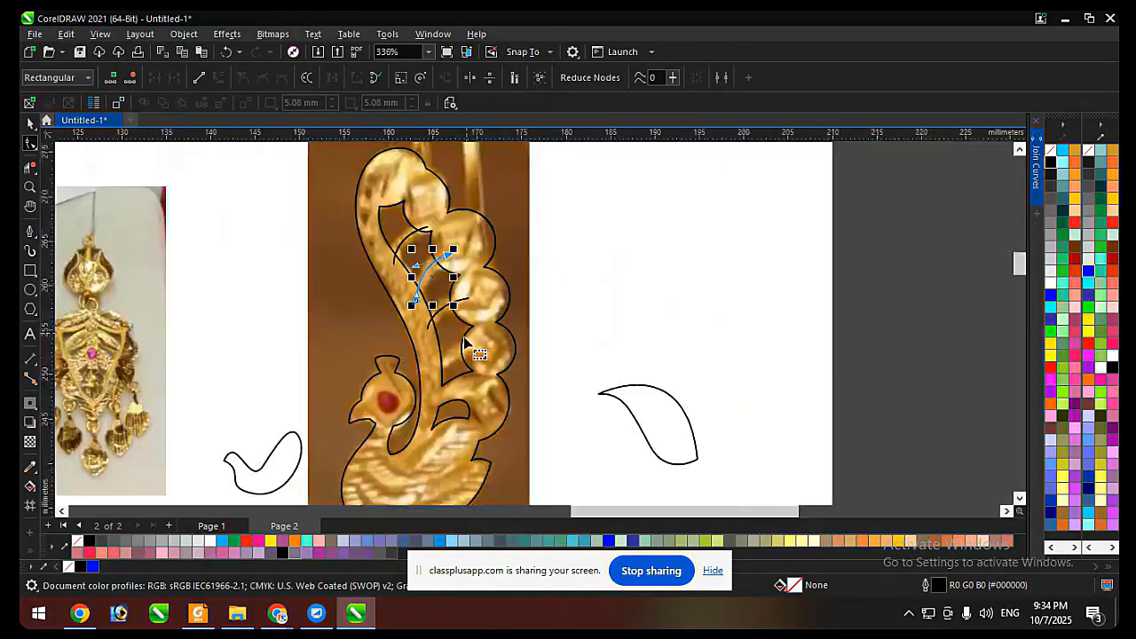
Duplicate the lowest stem arc down the neck and place the copy on the fourth stem.
{"action": "scroll", "coordinate": [465, 342], "scroll_direction": "up", "scroll_amount": 1}
{"action": "key", "text": "space"}
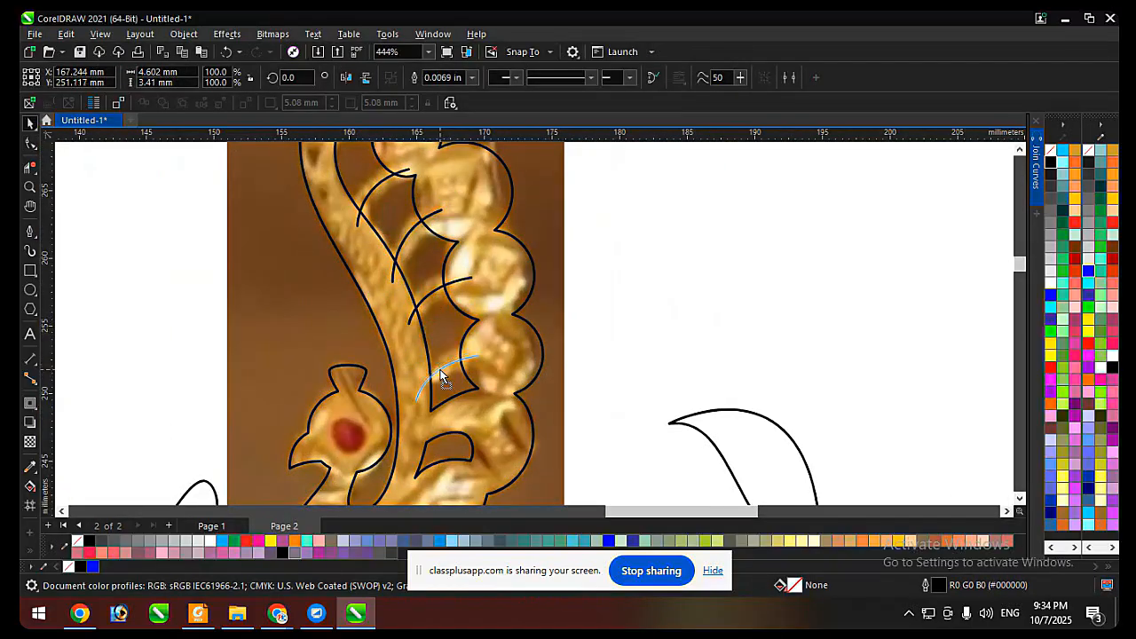
{"action": "left_click", "coordinate": [441, 377]}
{"action": "scroll", "coordinate": [453, 365], "scroll_direction": "down", "scroll_amount": 1}
{"action": "left_click", "coordinate": [671, 239]}
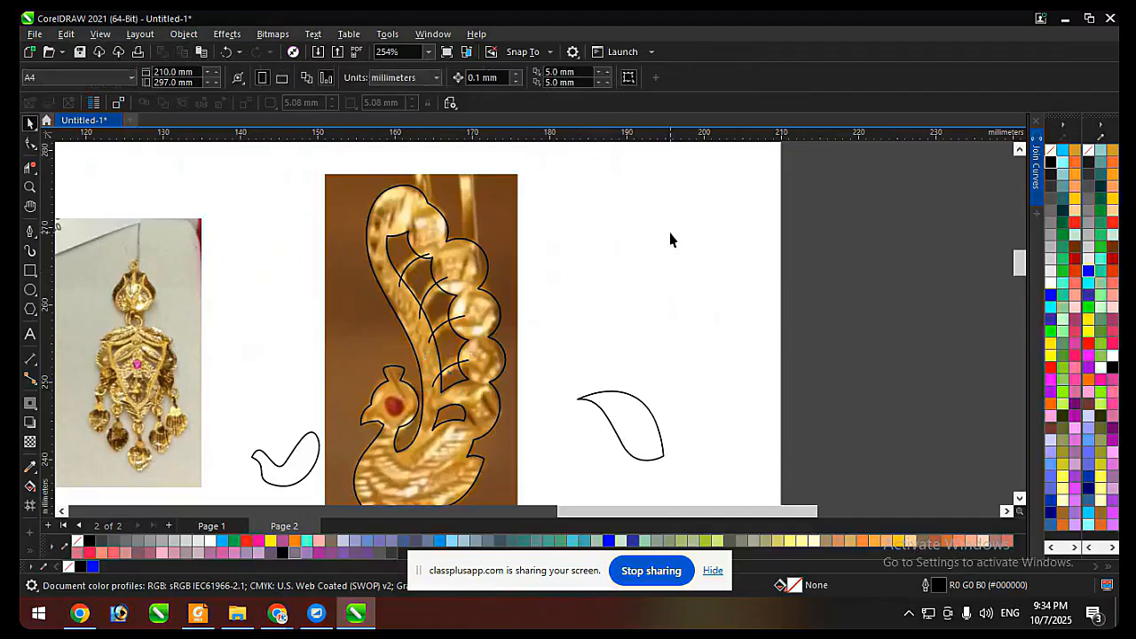
Thicken the four stem arcs to a 0.0625 in outline width.
{"action": "left_click_drag", "start_coordinate": [647, 210], "coordinate": [389, 398]}
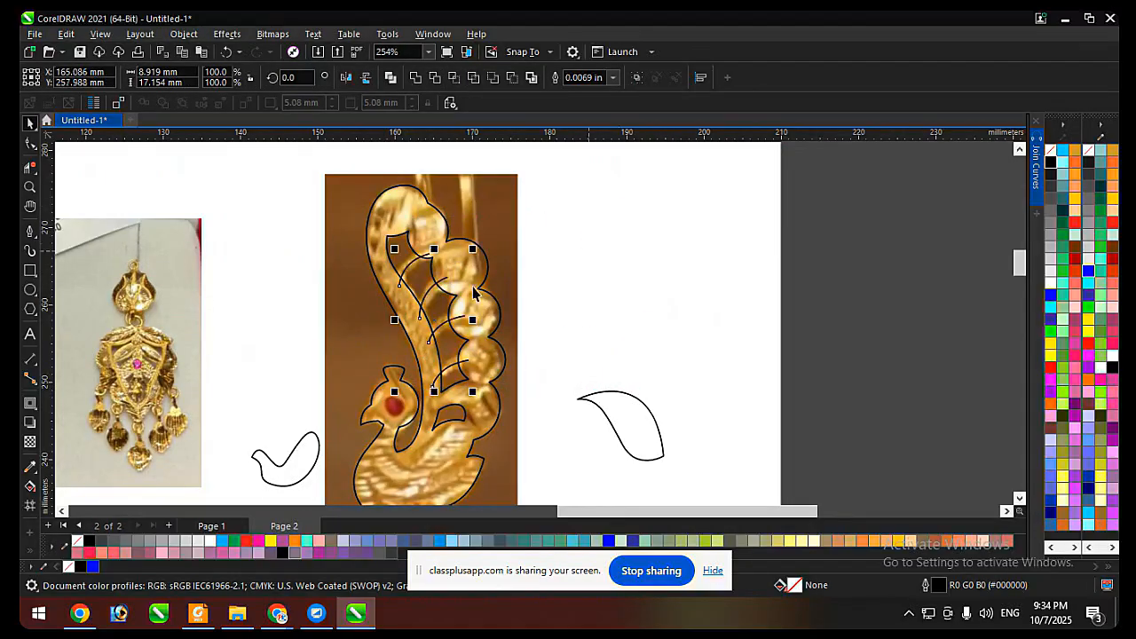
{"action": "scroll", "coordinate": [476, 282], "scroll_direction": "up", "scroll_amount": 1}
{"action": "left_click", "coordinate": [613, 77]}
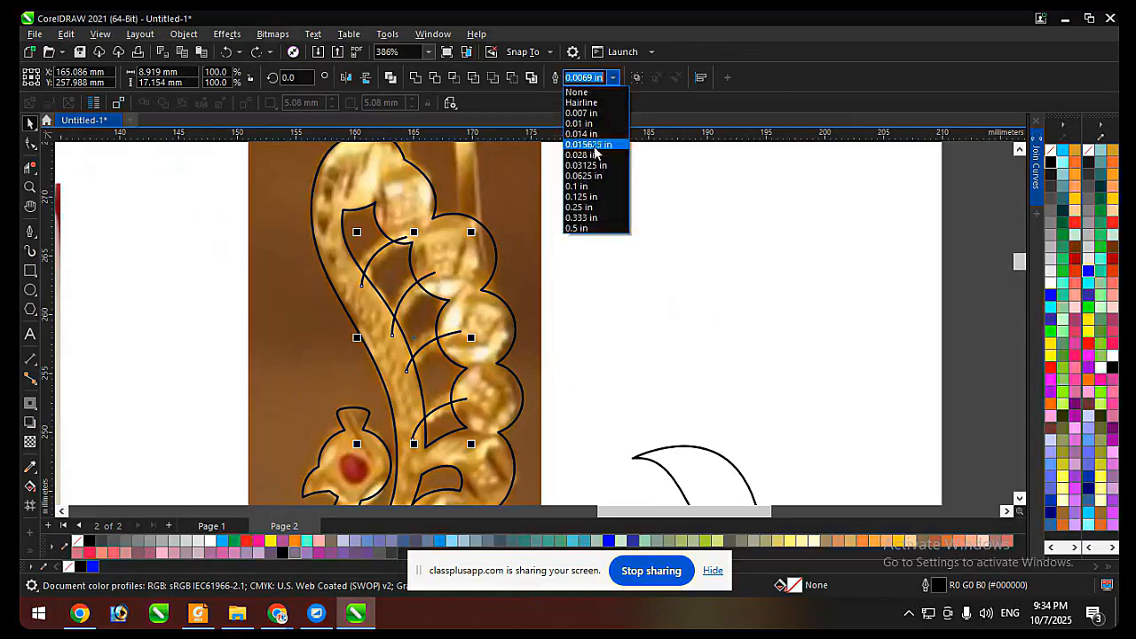
{"action": "left_click", "coordinate": [593, 160]}
{"action": "left_click", "coordinate": [612, 78]}
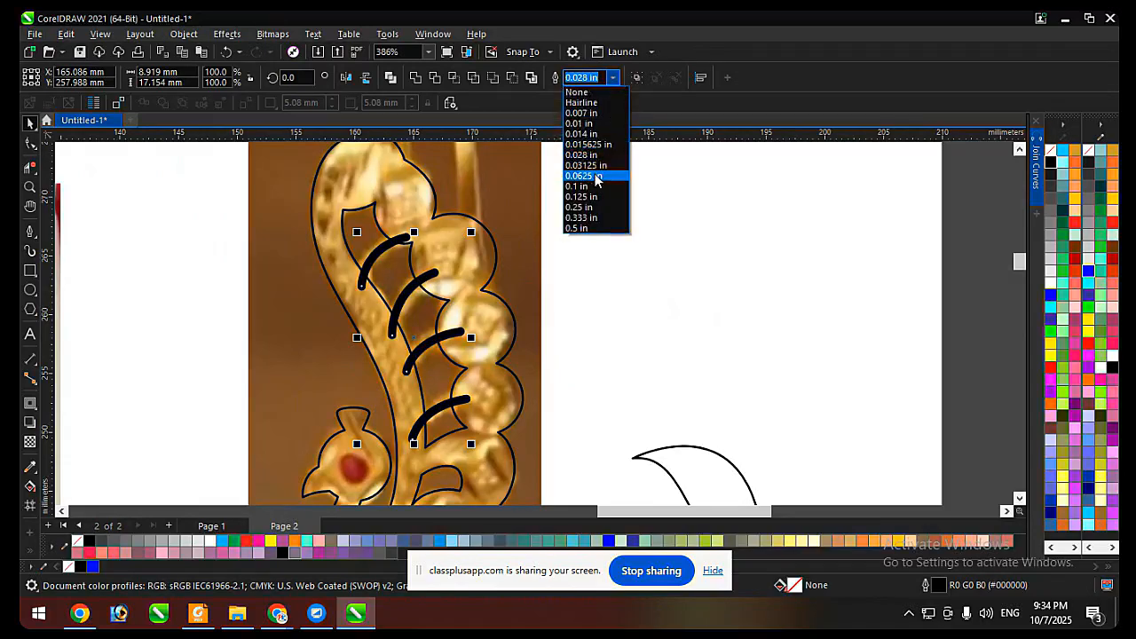
{"action": "left_click", "coordinate": [595, 181]}
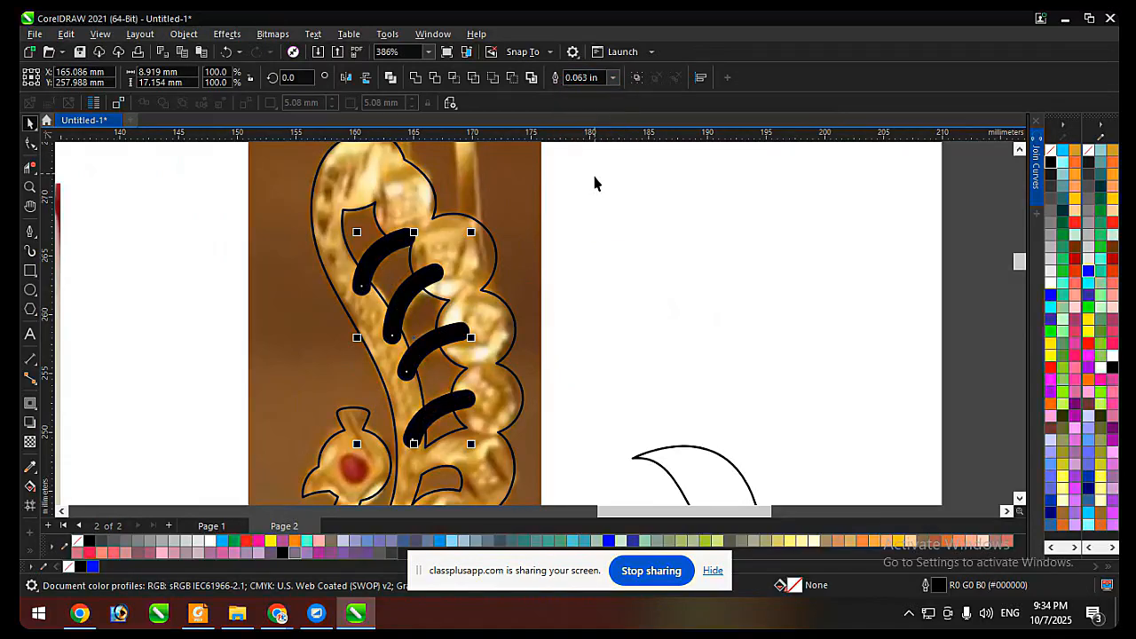
Reshape the uppermost stem arc with the Shape tool, extending its upper end into the bead and adjusting its curvature.
{"action": "left_click", "coordinate": [634, 235]}
{"action": "double_click", "coordinate": [405, 247]}
{"action": "scroll", "coordinate": [415, 236], "scroll_direction": "up", "scroll_amount": 1}
{"action": "left_click", "coordinate": [409, 230]}
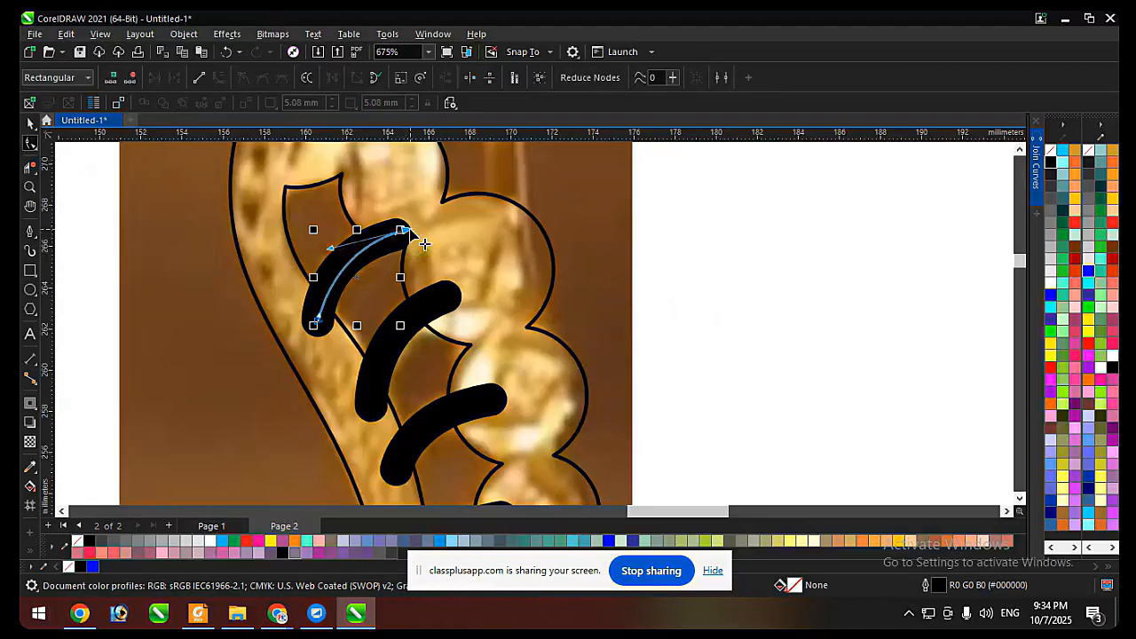
{"action": "mouse_move", "coordinate": [424, 243]}
{"action": "left_mouse_down"}
{"action": "mouse_move", "coordinate": [447, 228]}
{"action": "mouse_move", "coordinate": [406, 258]}
{"action": "mouse_move", "coordinate": [431, 234]}
{"action": "mouse_move", "coordinate": [441, 240]}
{"action": "mouse_move", "coordinate": [427, 227]}
{"action": "left_mouse_up"}
{"action": "left_click_drag", "start_coordinate": [350, 246], "coordinate": [340, 249]}
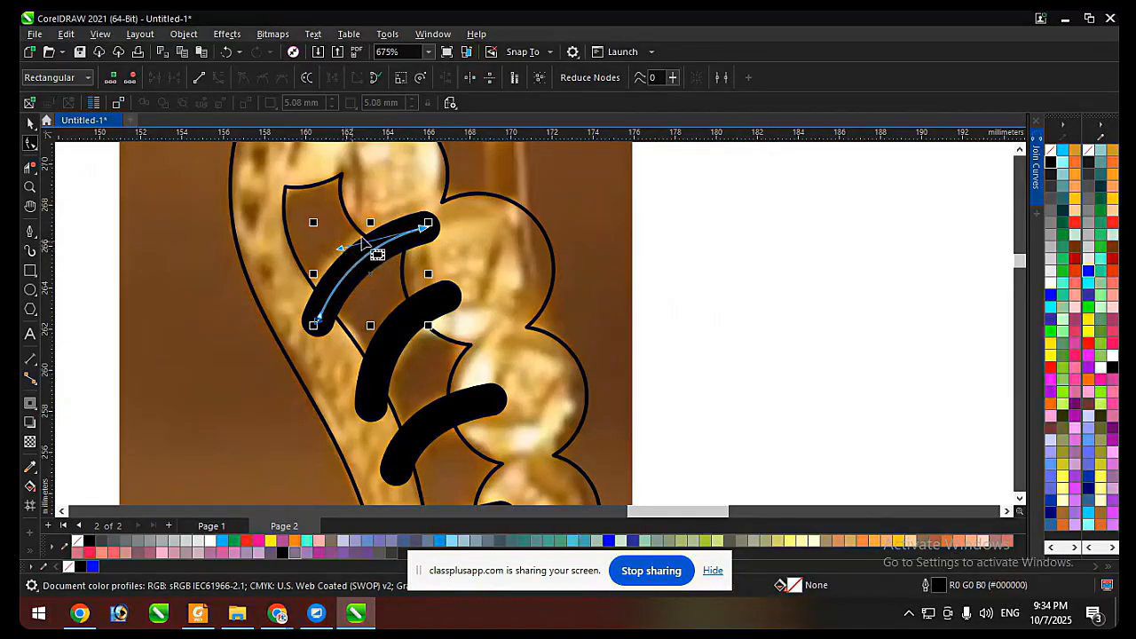
{"action": "key", "text": "space"}
Set the outline width of all four stem arcs to 0.073 in.
{"action": "scroll", "coordinate": [399, 228], "scroll_direction": "down", "scroll_amount": 3}
{"action": "left_click", "coordinate": [415, 258], "text": "shift"}
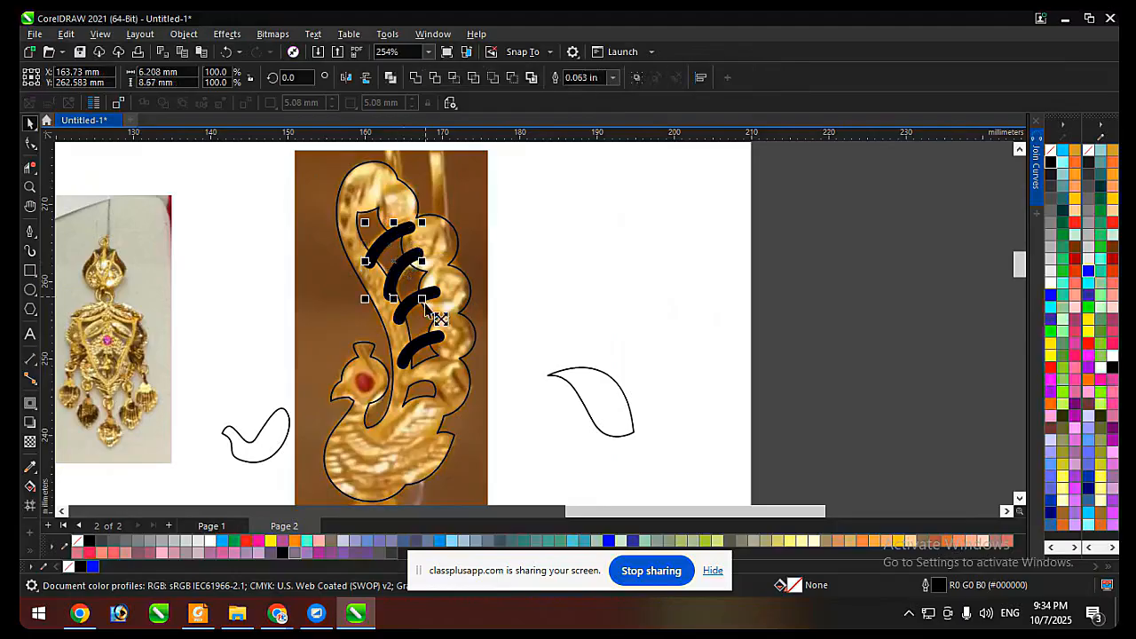
{"action": "left_click", "coordinate": [430, 342], "text": "shift"}
{"action": "scroll", "coordinate": [451, 266], "scroll_direction": "up", "scroll_amount": 1}
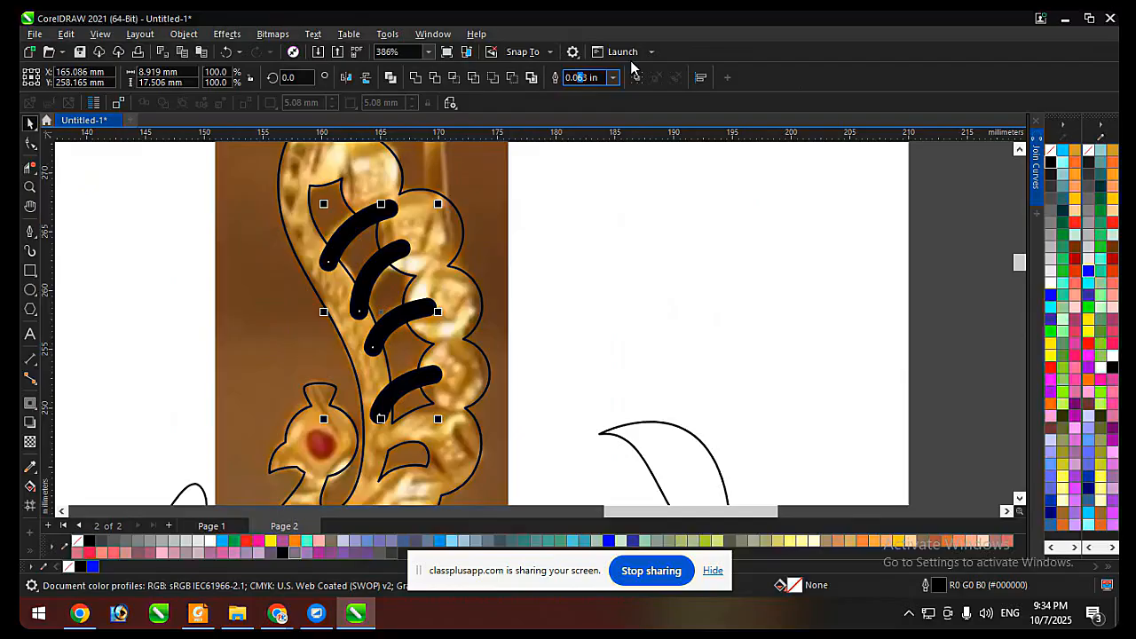
{"action": "key", "text": "Return"}
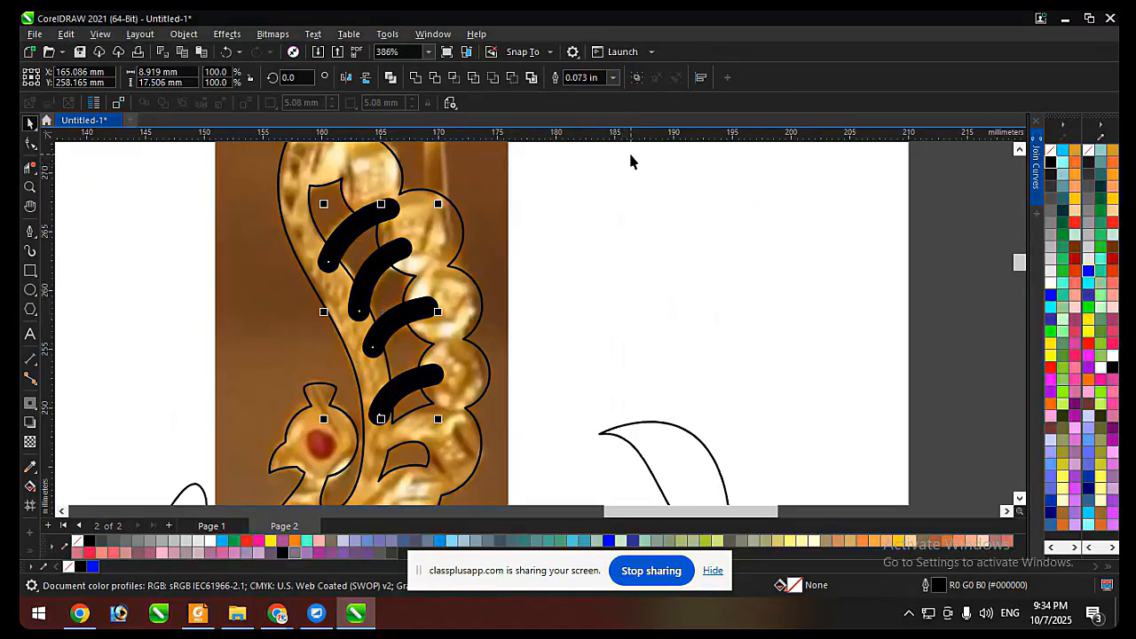
Convert the thick outlines of the four stem arcs into black filled objects.
{"action": "key", "text": "ctrl+shift+q"}
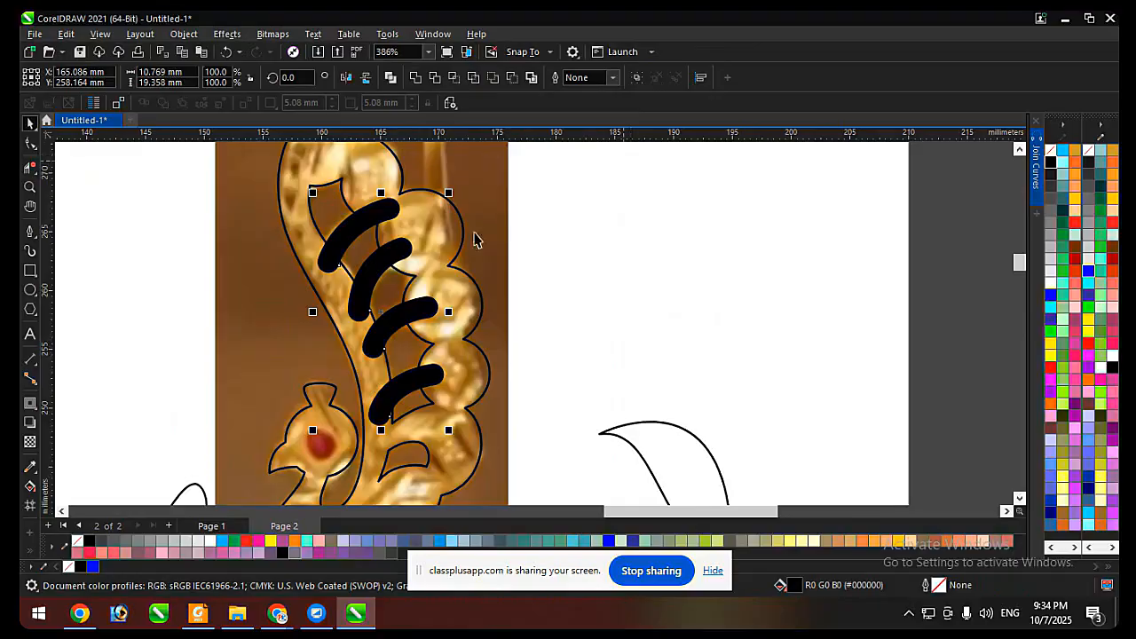
{"action": "key", "text": "ctrl+z"}
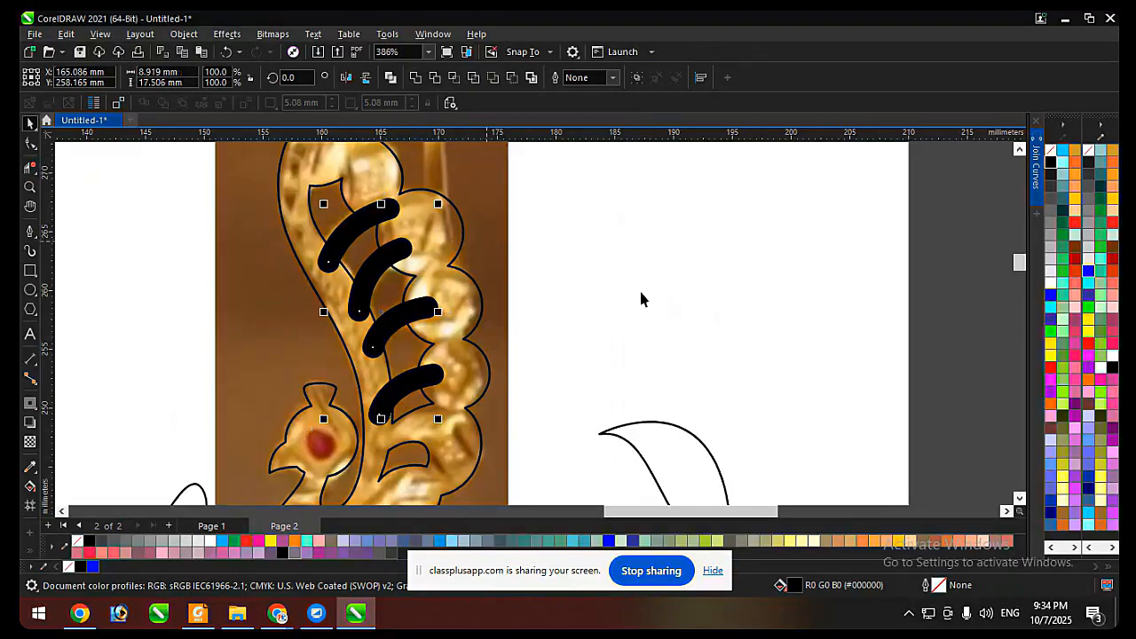
{"action": "right_click", "coordinate": [1050, 371]}
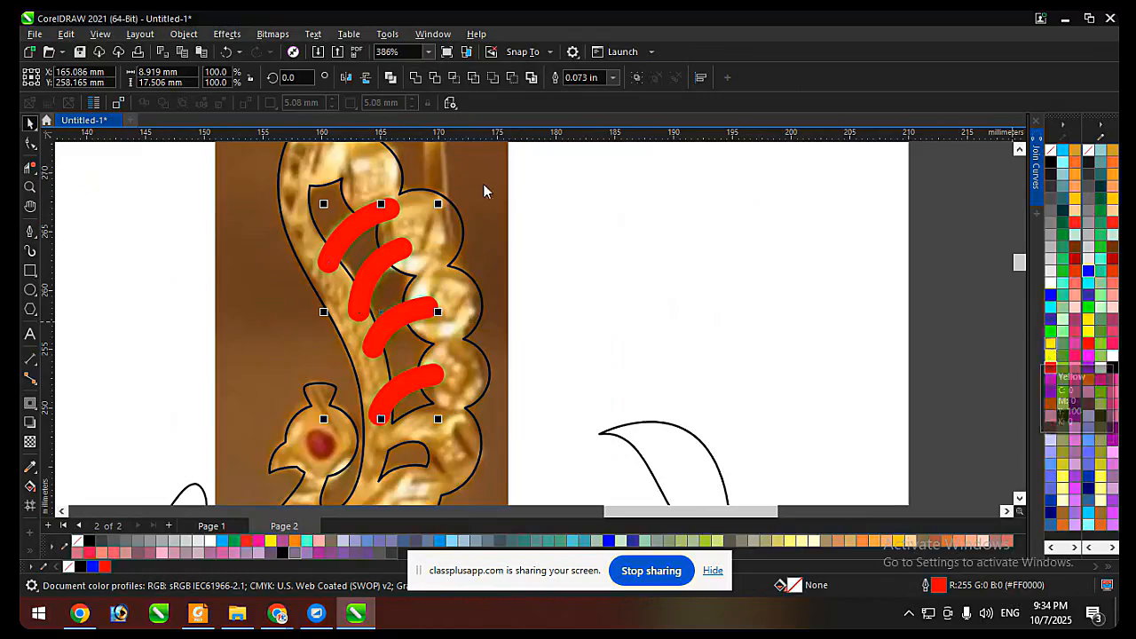
{"action": "key", "text": "ctrl+z"}
{"action": "left_click", "coordinate": [380, 265]}
{"action": "key", "text": "F10"}
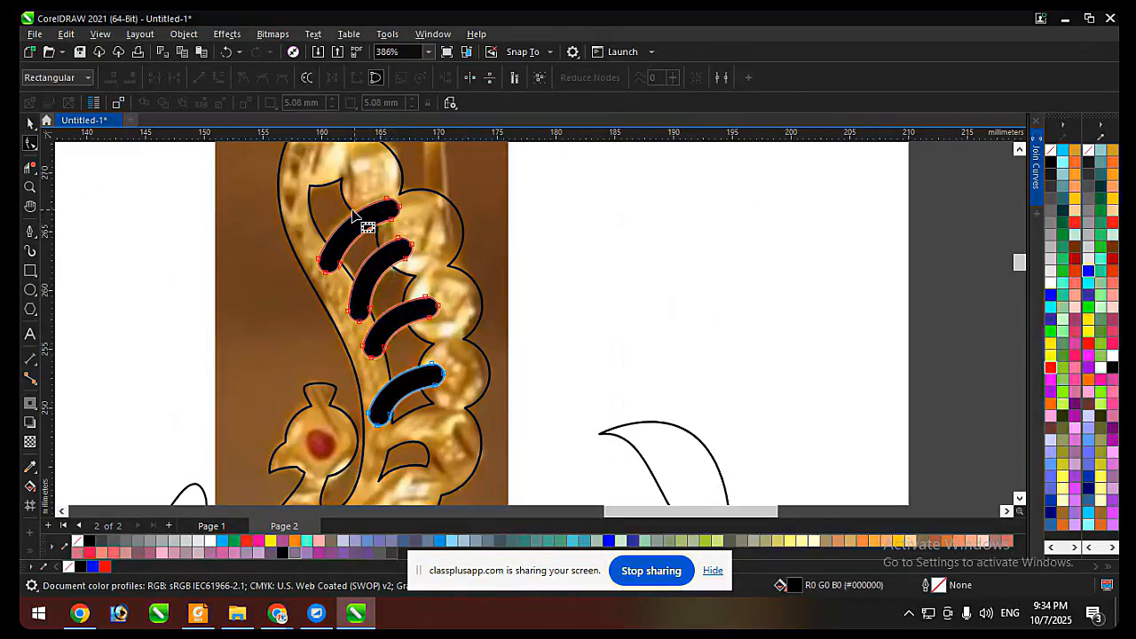
{"action": "key", "text": "space"}
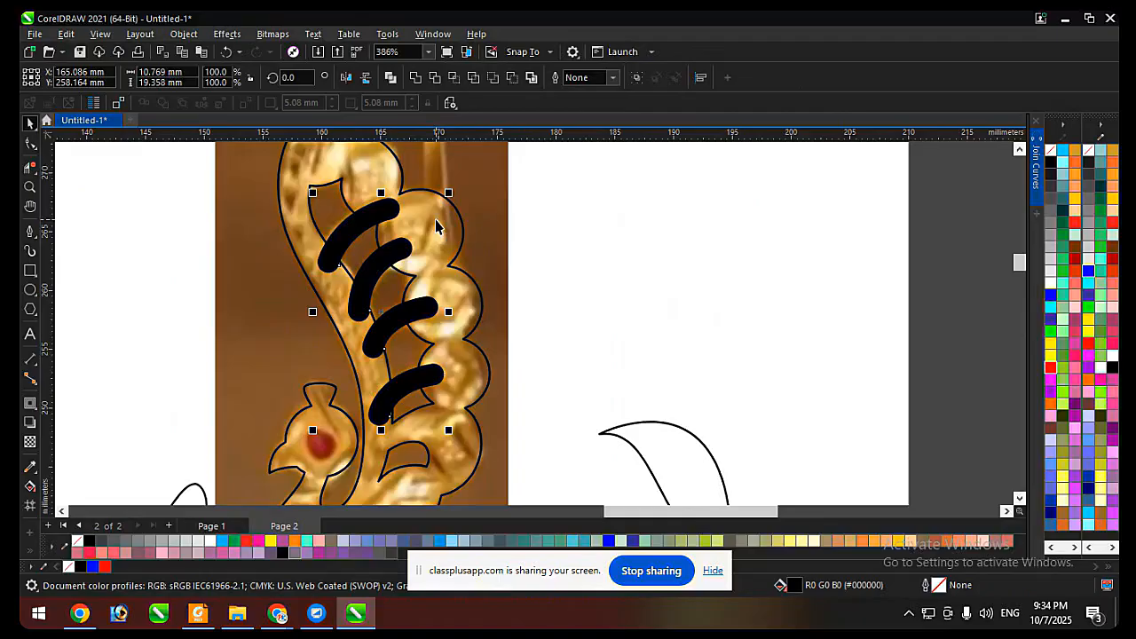
Weld the four stem objects to the peacock outline.
{"action": "left_click", "coordinate": [435, 219], "text": "shift"}
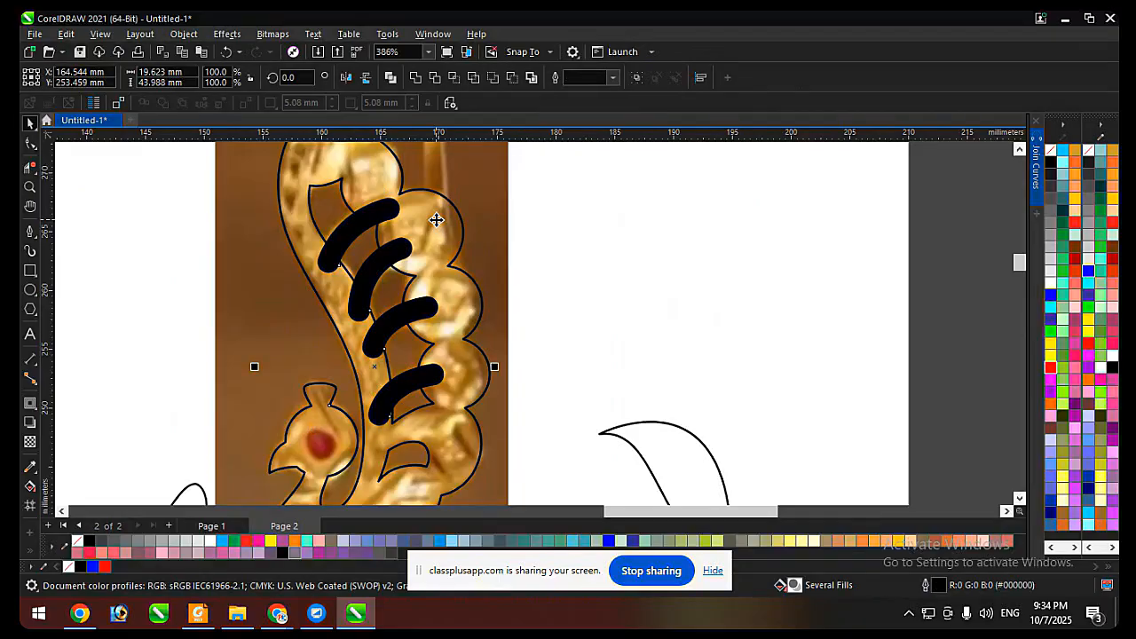
{"action": "left_click", "coordinate": [415, 78]}
{"action": "scroll", "coordinate": [446, 256], "scroll_direction": "down", "scroll_amount": 2}
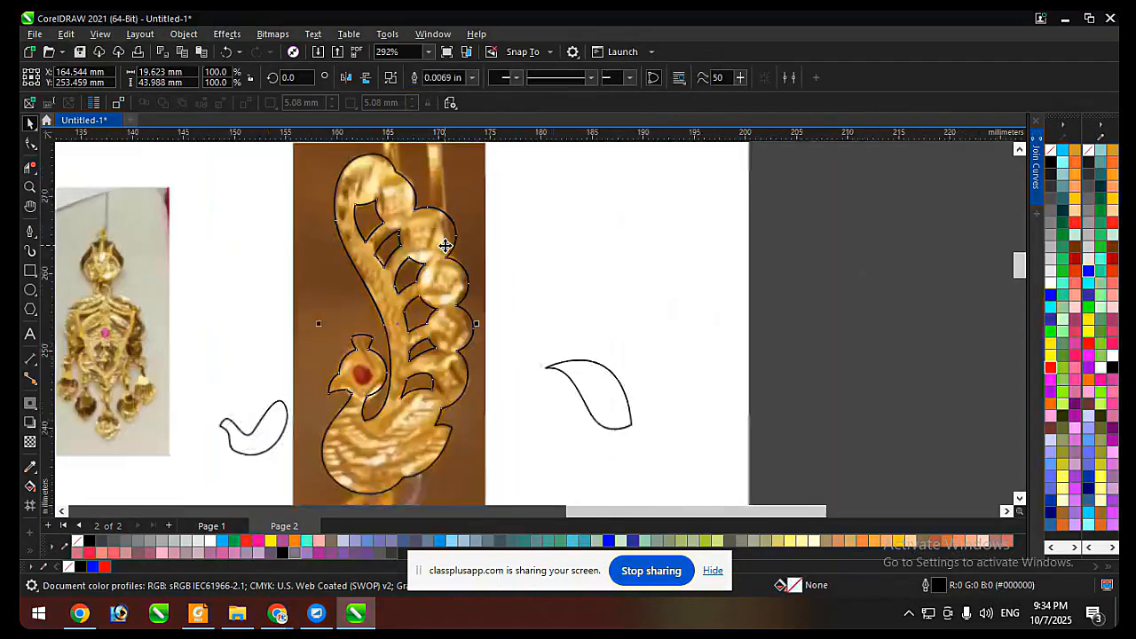
Place a copy of the welded peacock outside the page and give it a yellow fill with no outline.
{"action": "left_click_drag", "start_coordinate": [441, 257], "coordinate": [787, 270]}
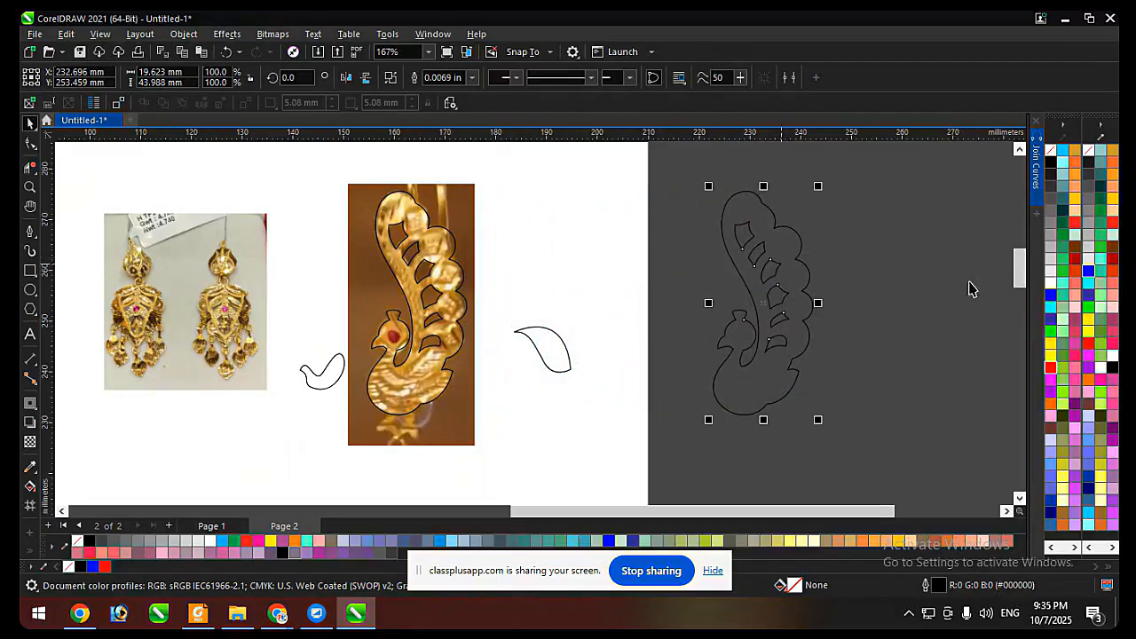
{"action": "left_click", "coordinate": [1053, 355]}
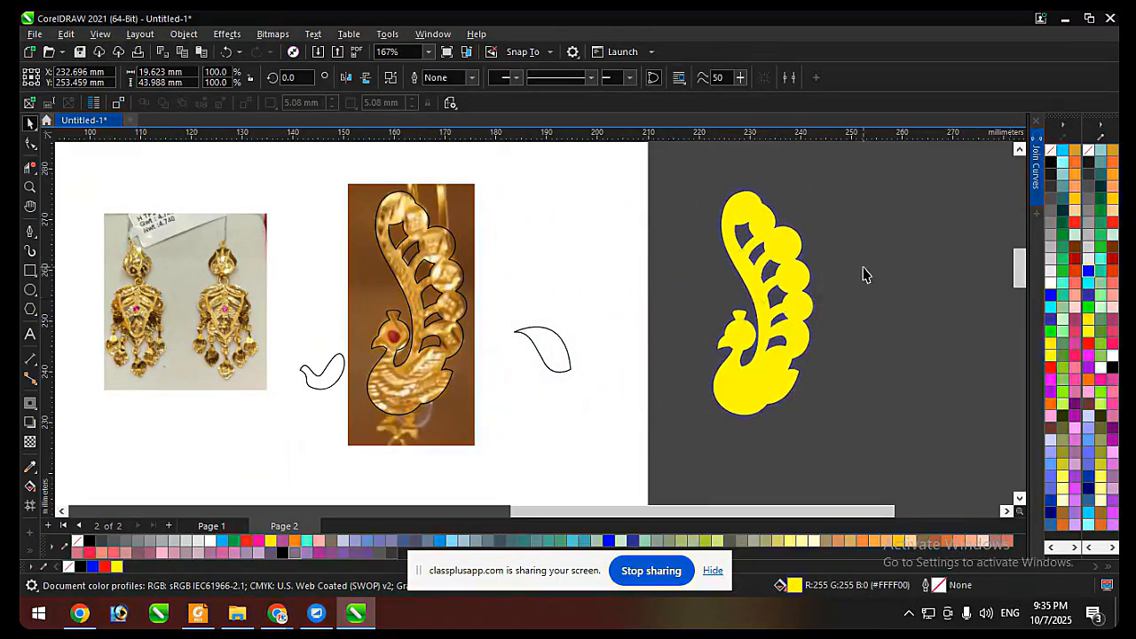
{"action": "left_click", "coordinate": [693, 249]}
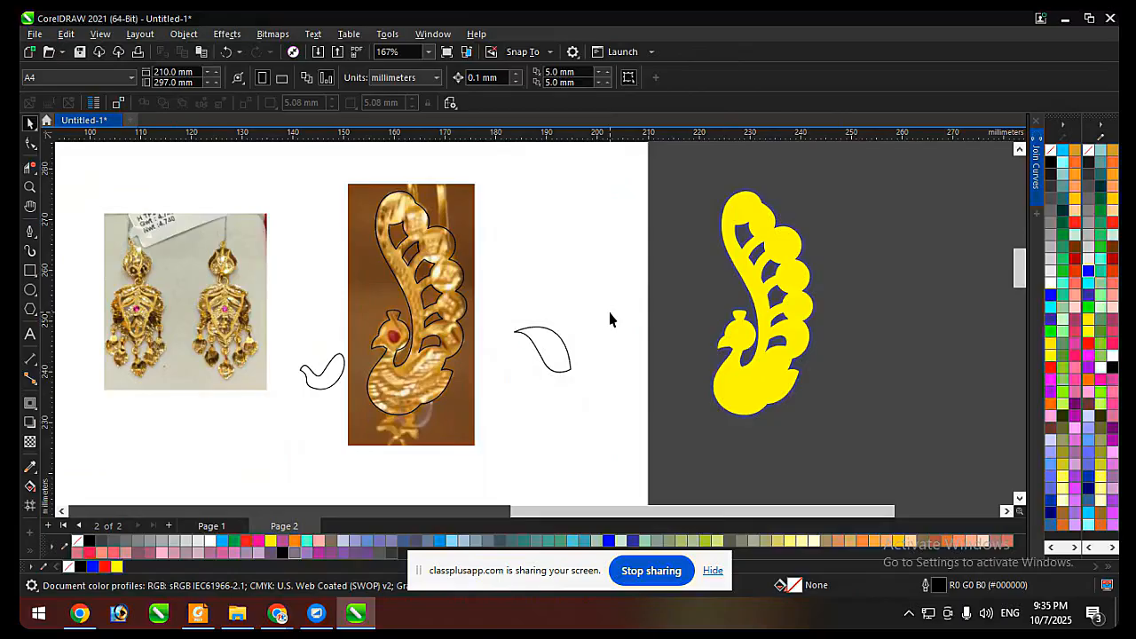
Duplicate the yellow peacock beside itself and turn the copy into an unfilled shape with a white outline.
{"action": "left_click_drag", "start_coordinate": [815, 279], "coordinate": [925, 279]}
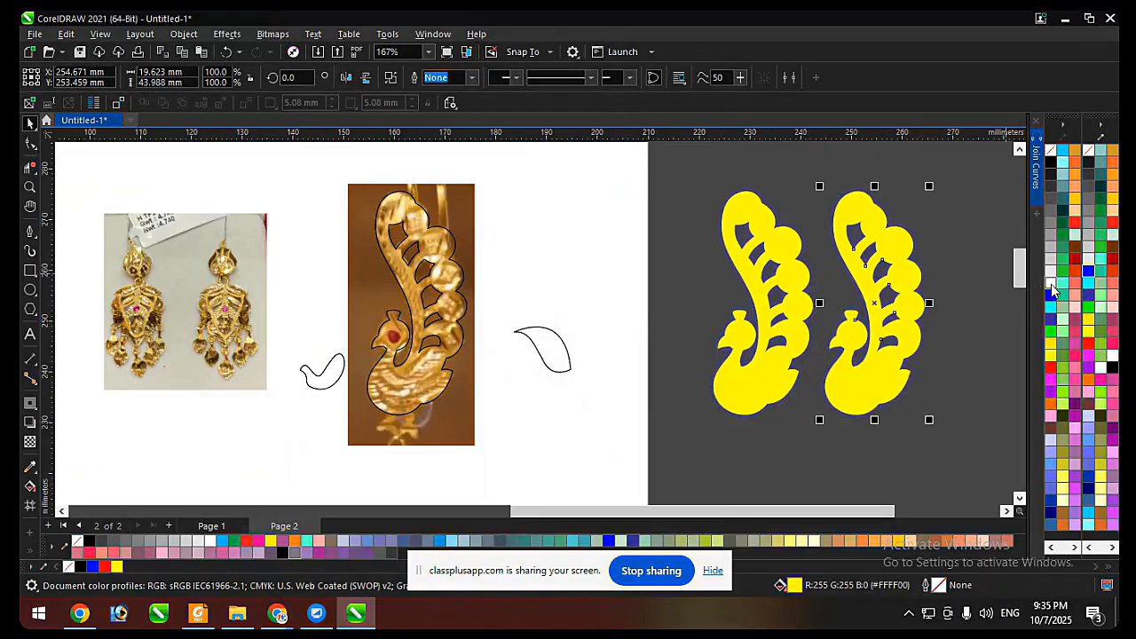
{"action": "left_click", "coordinate": [1051, 150]}
{"action": "left_click", "coordinate": [945, 223]}
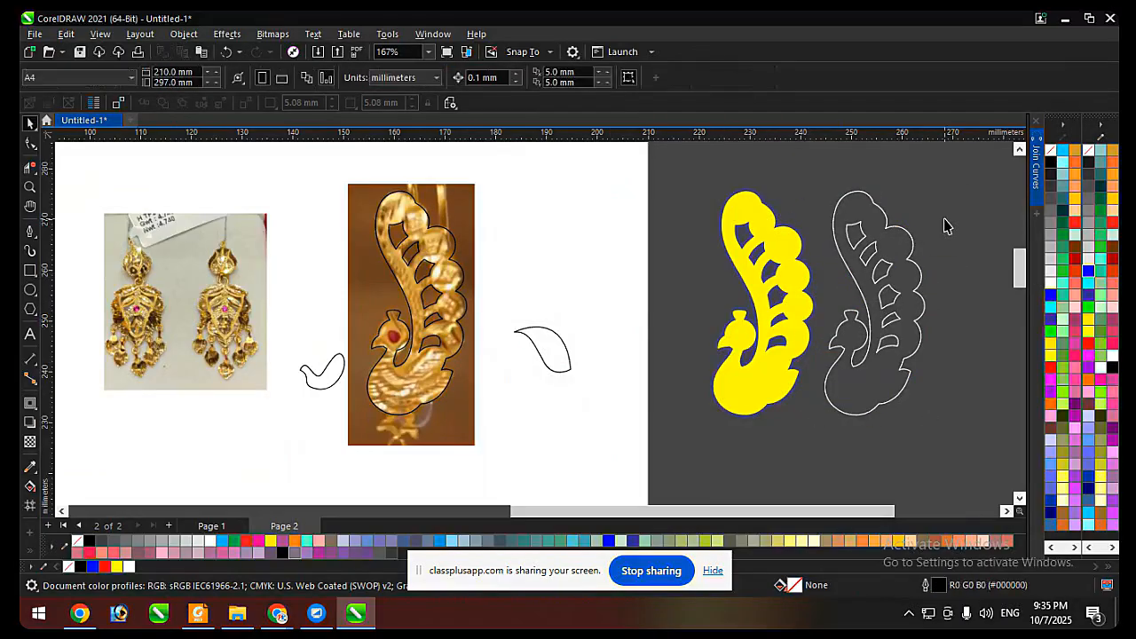
Colour the outline of the peacock tracing on the photo yellow.
{"action": "left_click", "coordinate": [446, 302]}
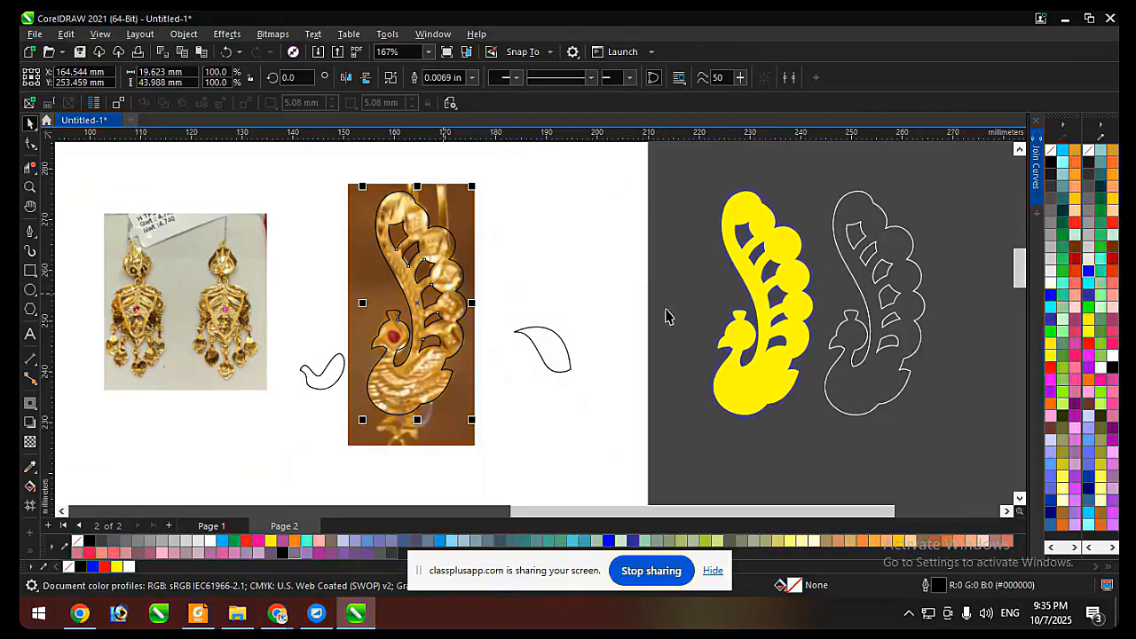
{"action": "right_click", "coordinate": [1063, 361]}
{"action": "left_click", "coordinate": [573, 284]}
{"action": "scroll", "coordinate": [411, 312], "scroll_direction": "up", "scroll_amount": 1}
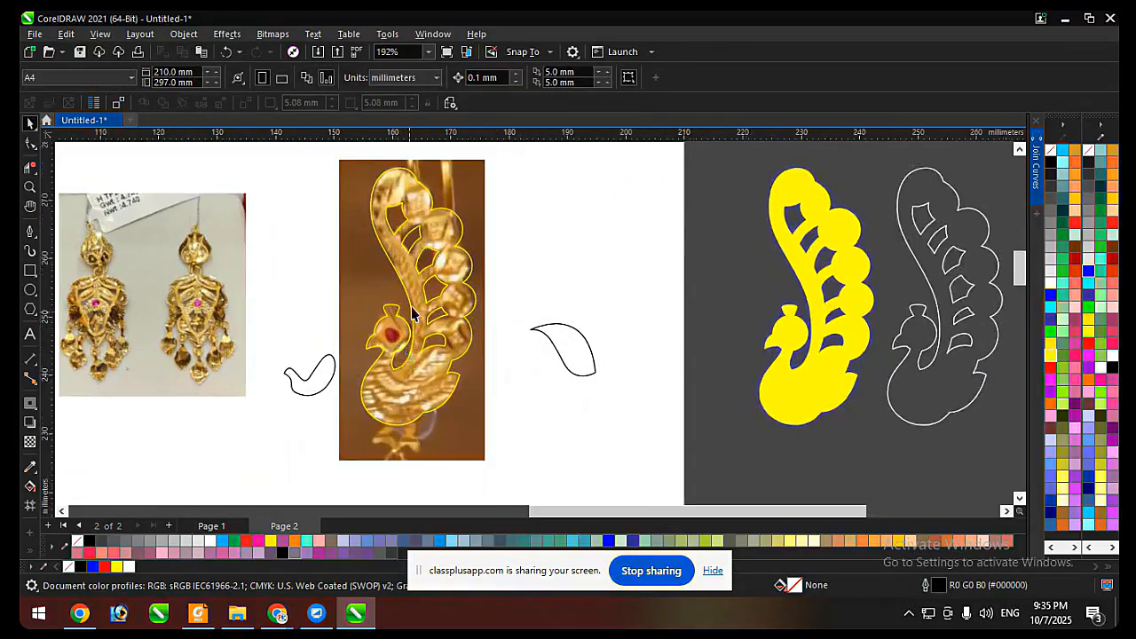
Draw a closed shape about 3.2 by 3.6 mm with the Pen tool over the peacock's first leg, overlapping the body.
{"action": "scroll", "coordinate": [421, 426], "scroll_direction": "down", "scroll_amount": 3}
{"action": "scroll", "coordinate": [355, 398], "scroll_direction": "up", "scroll_amount": 10}
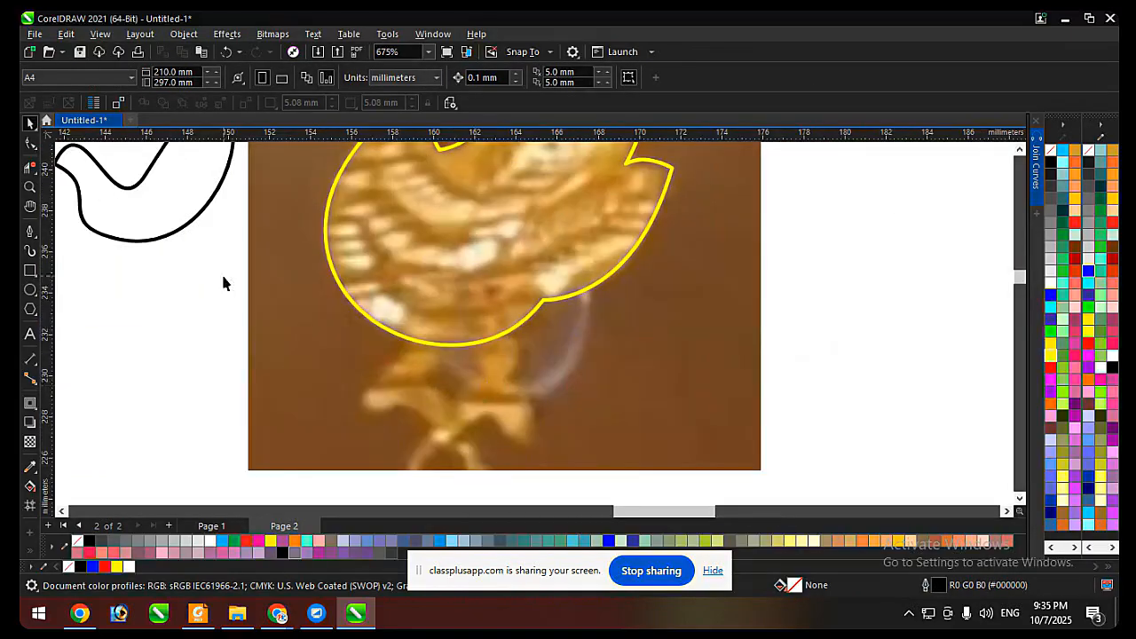
{"action": "left_click", "coordinate": [31, 233]}
{"action": "scroll", "coordinate": [388, 399], "scroll_direction": "up", "scroll_amount": 2}
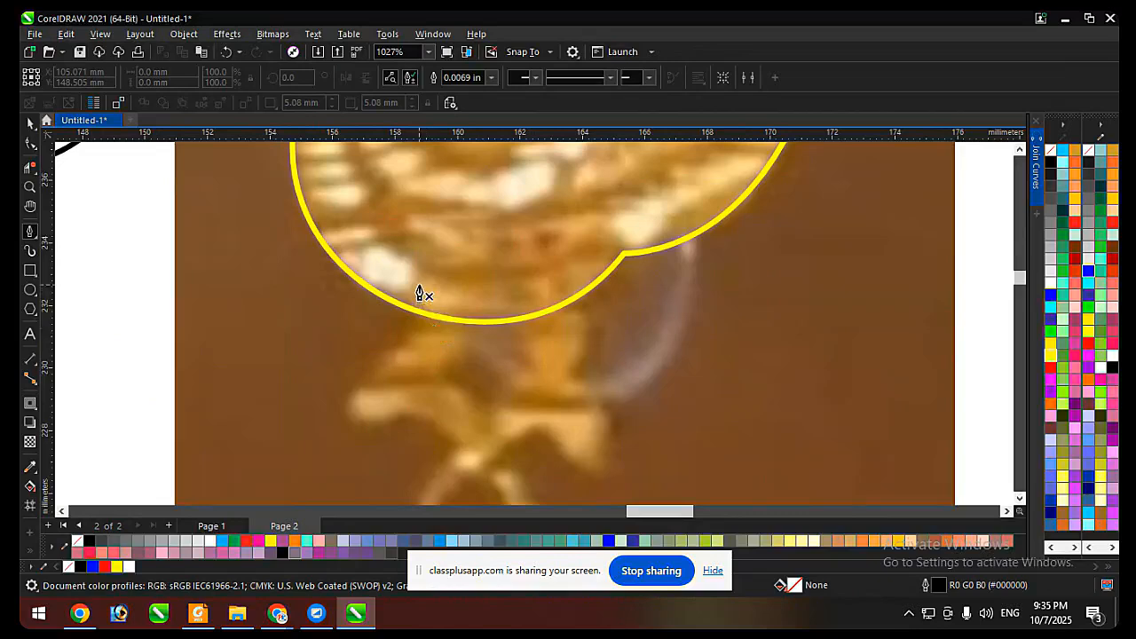
{"action": "left_click", "coordinate": [419, 285]}
{"action": "left_click_drag", "start_coordinate": [382, 367], "coordinate": [339, 394]}
{"action": "key", "text": "ctrl+z"}
{"action": "left_click", "coordinate": [401, 279]}
{"action": "left_click_drag", "start_coordinate": [416, 334], "coordinate": [410, 349]}
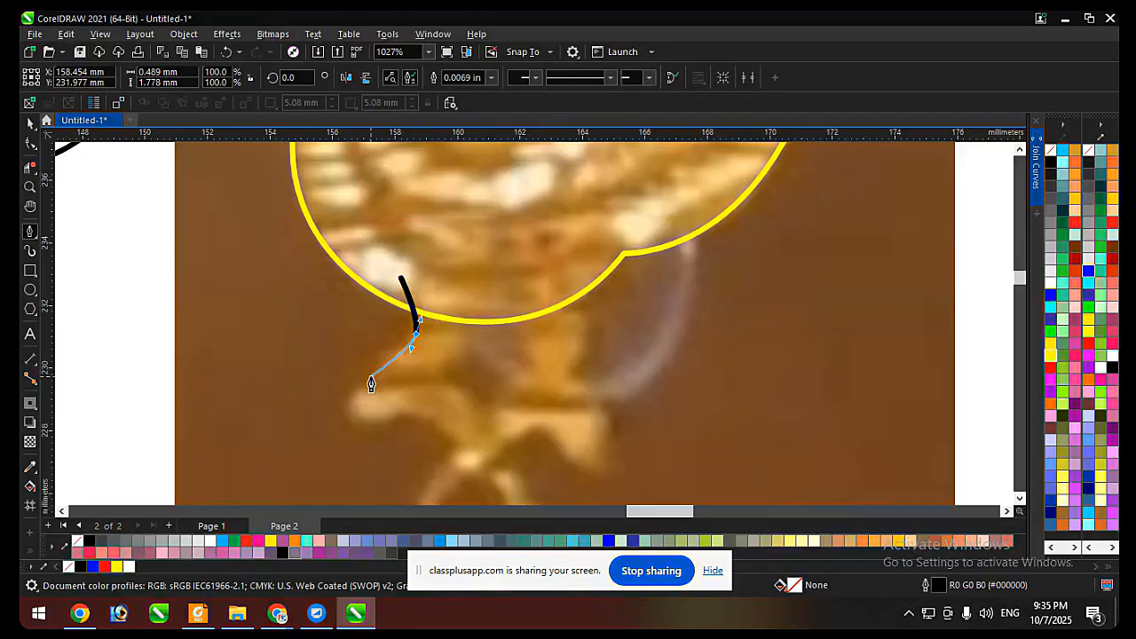
{"action": "left_click", "coordinate": [369, 376]}
{"action": "left_click", "coordinate": [429, 389]}
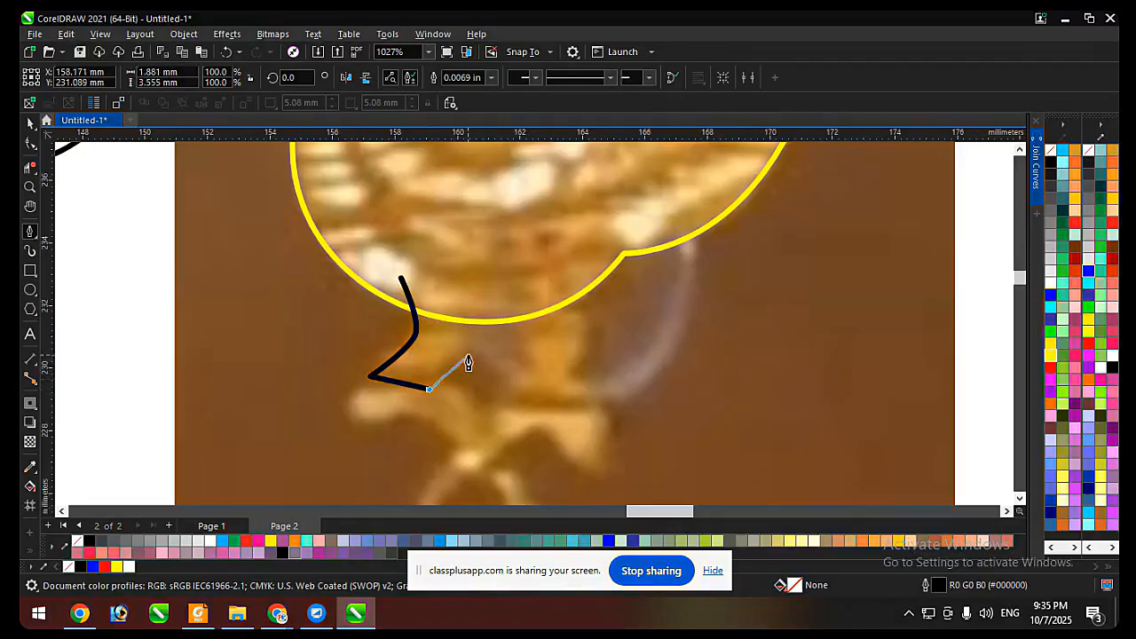
{"action": "left_click", "coordinate": [470, 344]}
{"action": "left_click", "coordinate": [446, 289]}
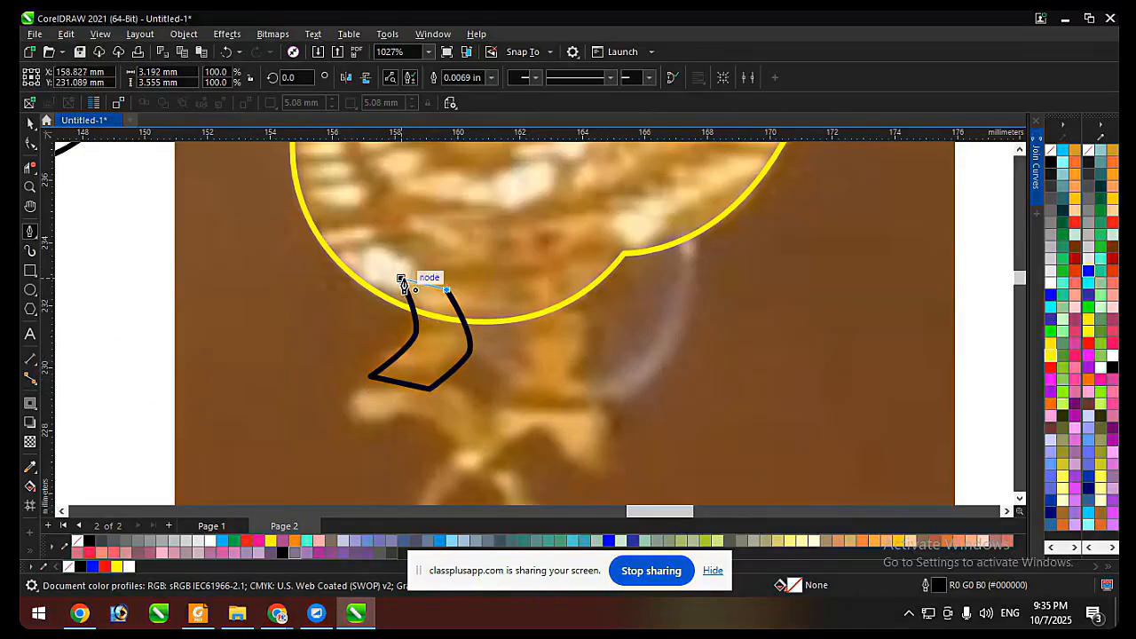
{"action": "left_click", "coordinate": [401, 280]}
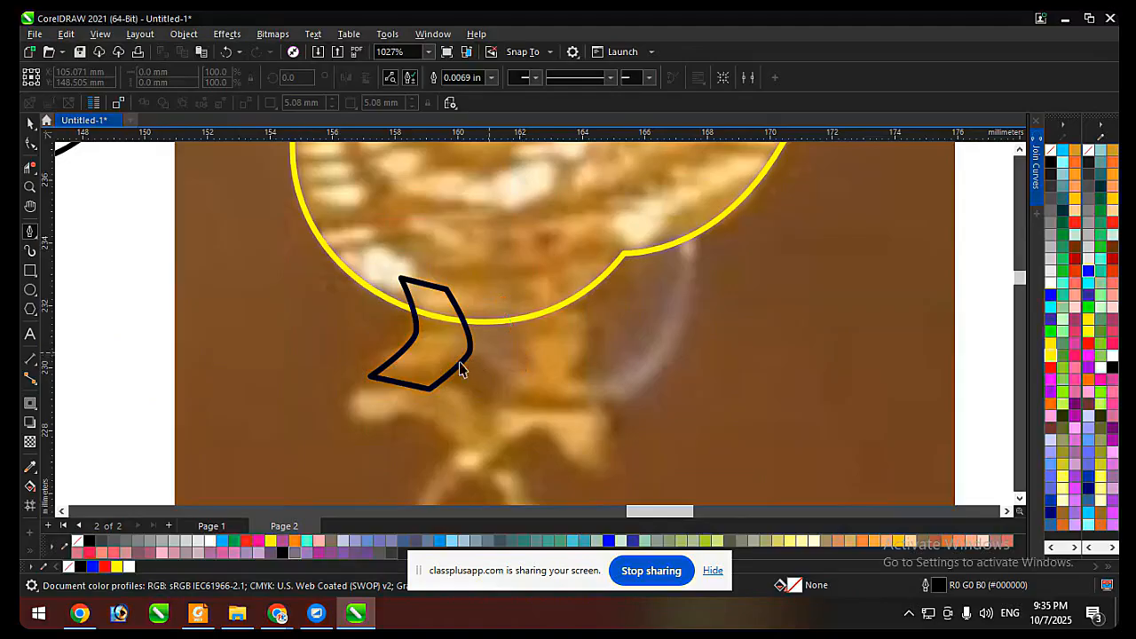
Duplicate the leg shape onto the second leg and rotate the copy about 8.8 degrees.
{"action": "key", "text": "space"}
{"action": "left_click_drag", "start_coordinate": [460, 369], "coordinate": [573, 378]}
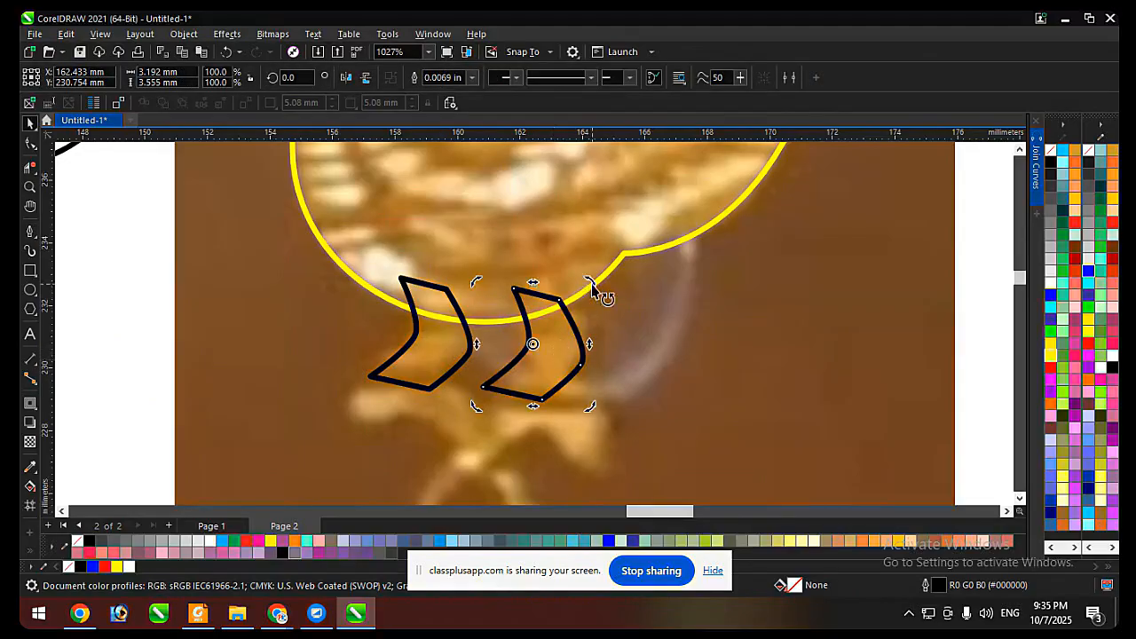
{"action": "left_click_drag", "start_coordinate": [593, 288], "coordinate": [586, 274]}
{"action": "left_click", "coordinate": [561, 361]}
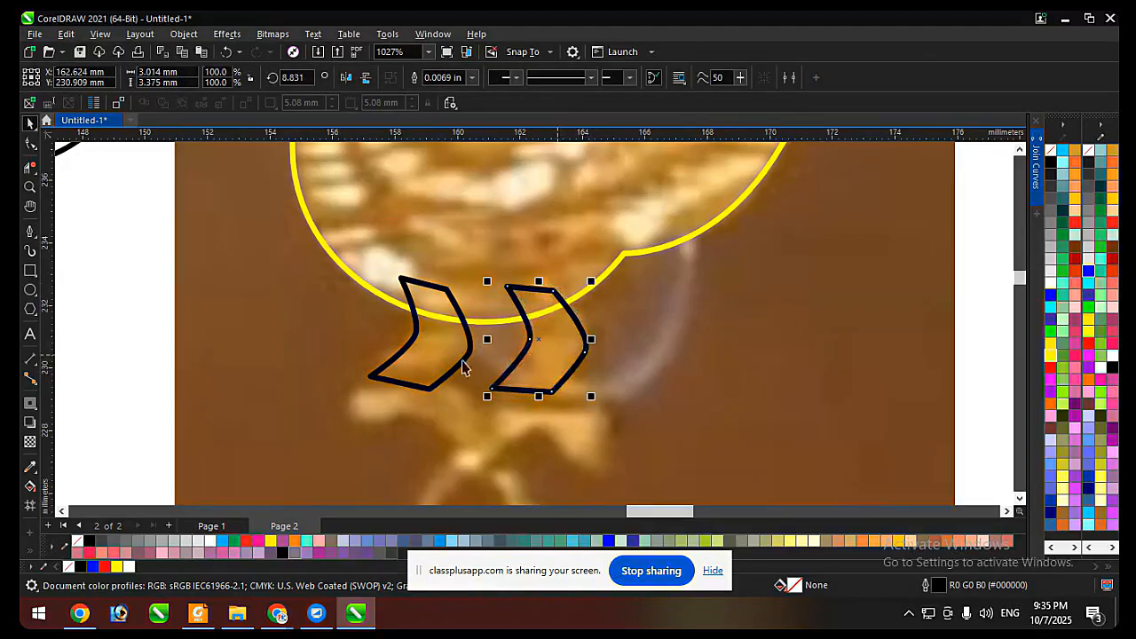
Try to weld both leg shapes to the yellow peacock outline, and undo the weld.
{"action": "left_click", "coordinate": [462, 362], "text": "shift"}
{"action": "left_click", "coordinate": [462, 244], "text": "shift"}
{"action": "left_click", "coordinate": [420, 77]}
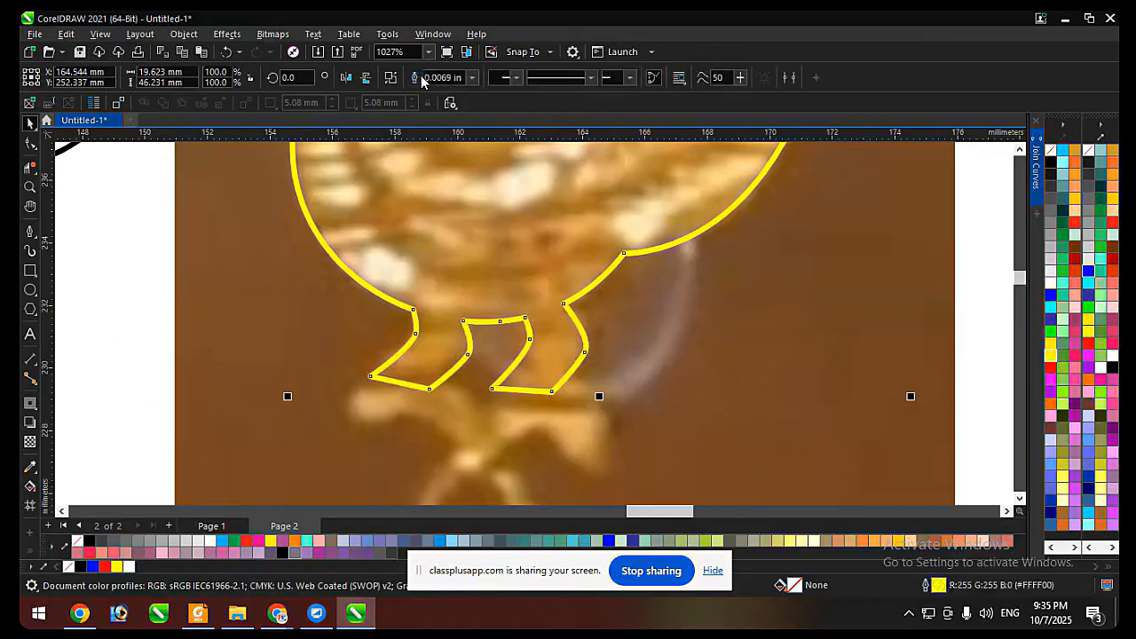
{"action": "key", "text": "ctrl+z"}
{"action": "scroll", "coordinate": [336, 309], "scroll_direction": "down", "scroll_amount": 2}
{"action": "scroll", "coordinate": [421, 377], "scroll_direction": "up", "scroll_amount": 1}
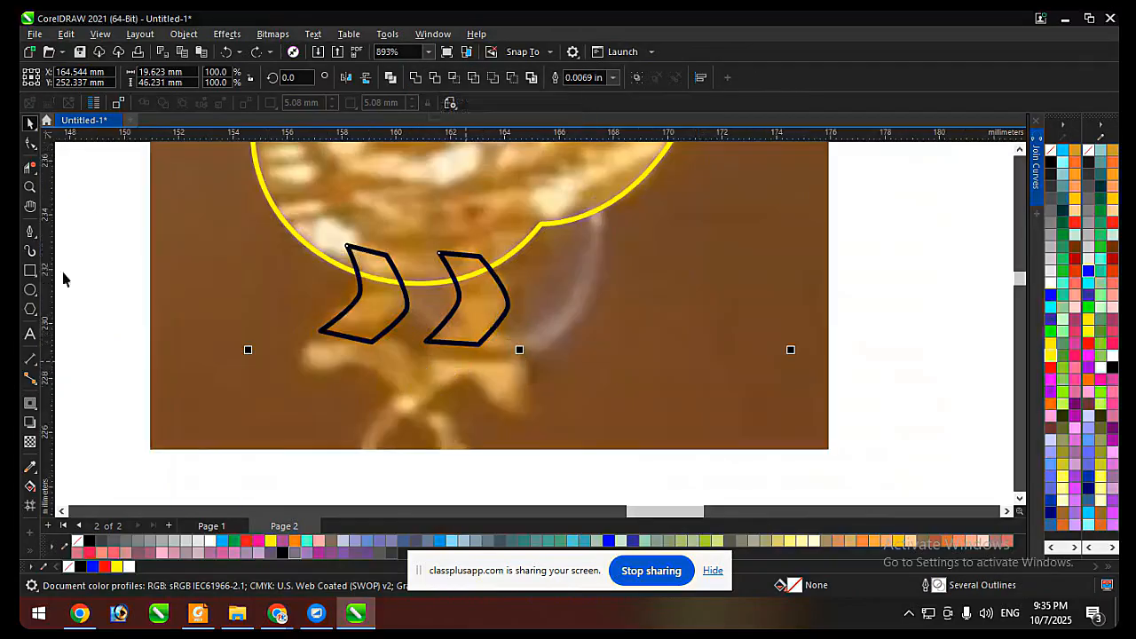
Form a crescent foot about 4.3 by 2.7 mm under the first leg by trimming two overlapping ellipses, and duplicate it under the second leg.
{"action": "left_click", "coordinate": [29, 290]}
{"action": "scroll", "coordinate": [375, 350], "scroll_direction": "down", "scroll_amount": 1}
{"action": "scroll", "coordinate": [297, 334], "scroll_direction": "up", "scroll_amount": 2}
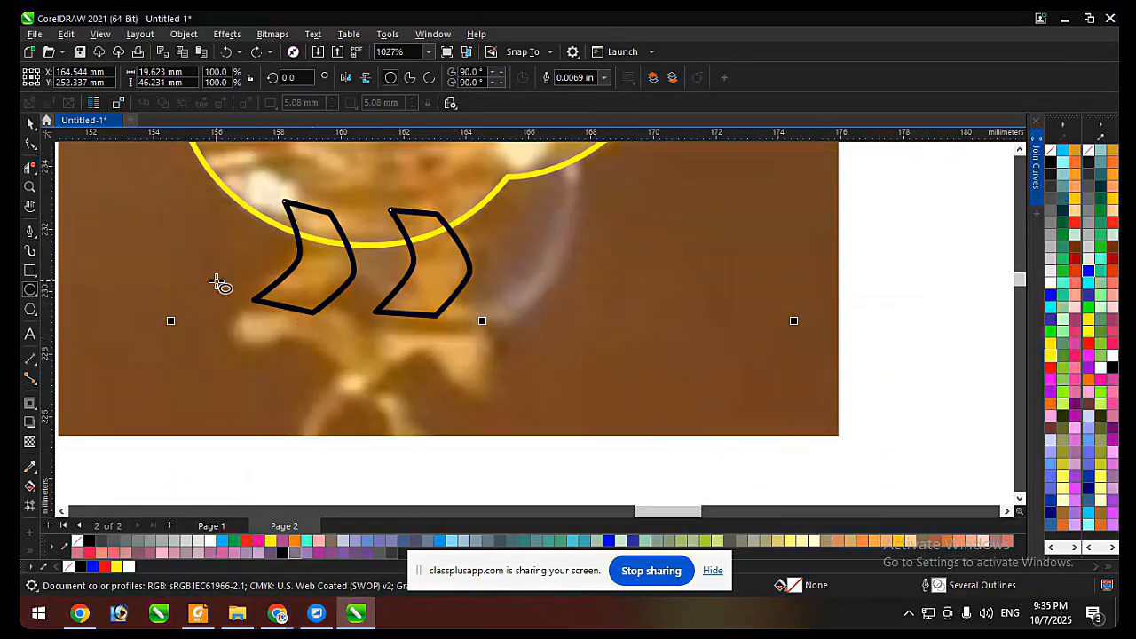
{"action": "left_click_drag", "start_coordinate": [225, 282], "coordinate": [367, 389]}
{"action": "left_click_drag", "start_coordinate": [326, 343], "coordinate": [350, 374]}
{"action": "left_click", "coordinate": [356, 348], "text": "shift"}
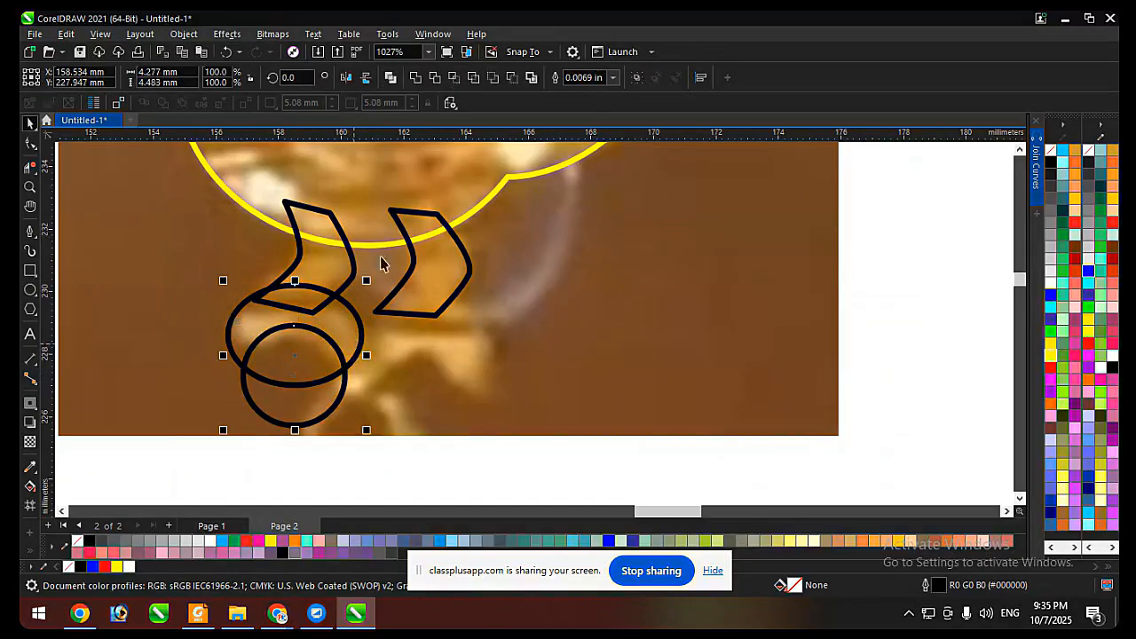
{"action": "left_click", "coordinate": [512, 78]}
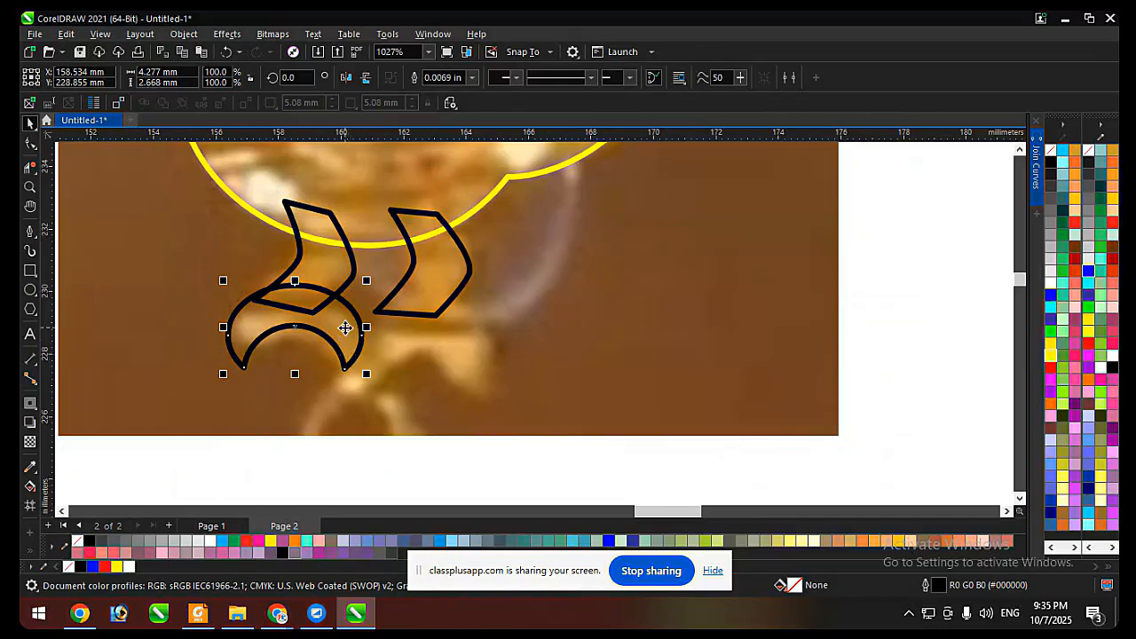
{"action": "left_click_drag", "start_coordinate": [345, 328], "coordinate": [468, 342]}
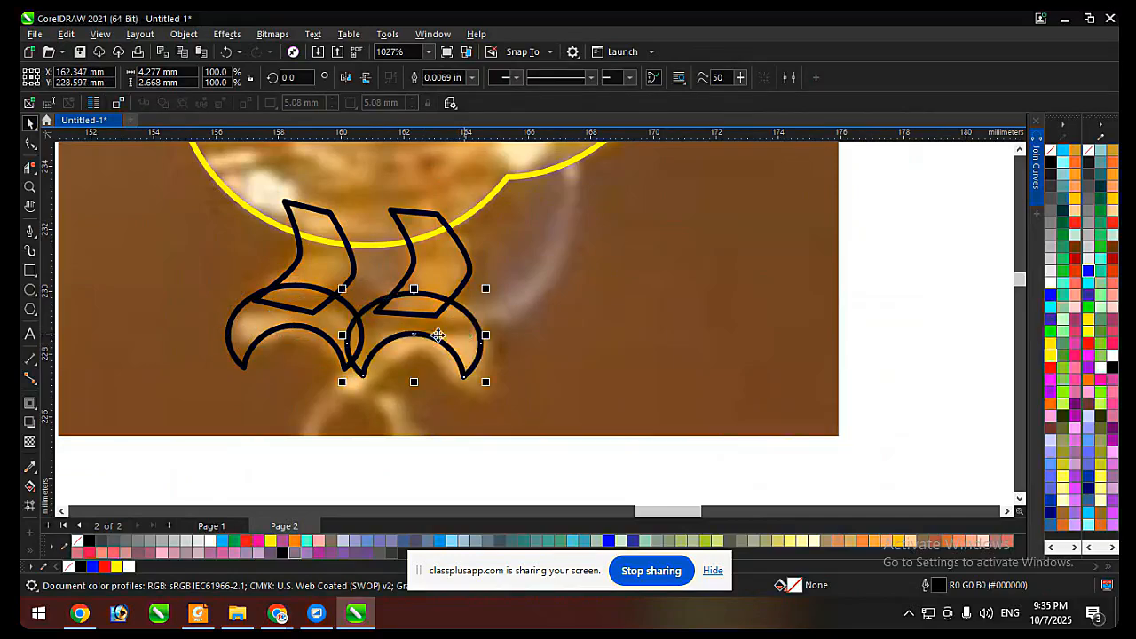
Weld both crescent feet and both leg shapes to the yellow peacock outline.
{"action": "left_click", "coordinate": [326, 332], "text": "shift"}
{"action": "left_click", "coordinate": [324, 268], "text": "shift"}
{"action": "left_click", "coordinate": [440, 264], "text": "shift"}
{"action": "left_click", "coordinate": [435, 183], "text": "shift"}
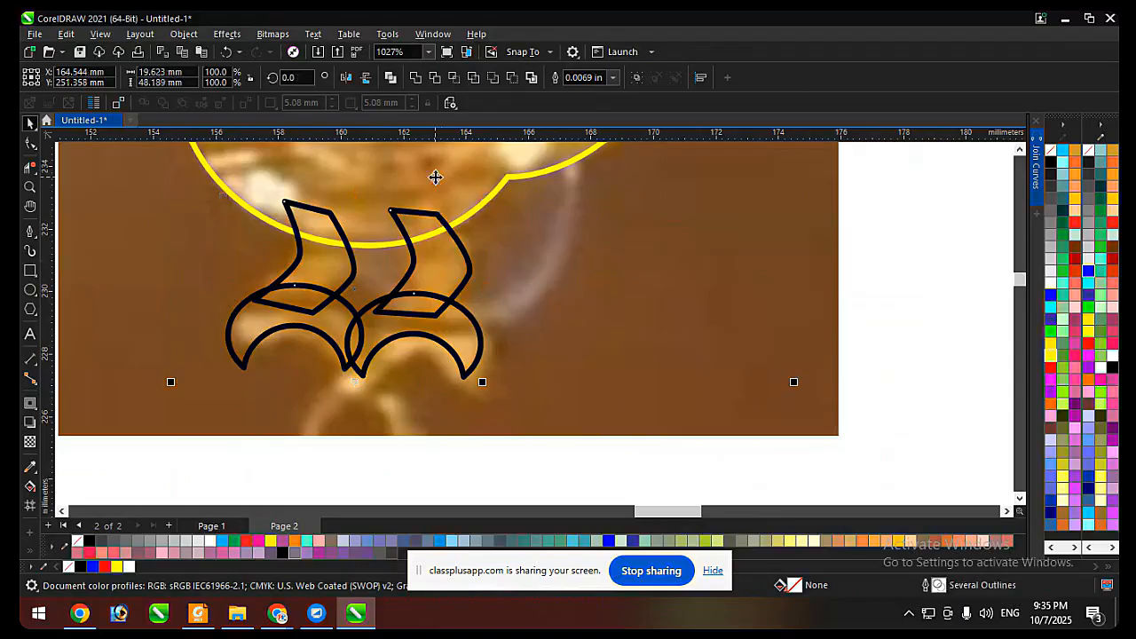
{"action": "scroll", "coordinate": [392, 329], "scroll_direction": "down", "scroll_amount": 2}
{"action": "left_click", "coordinate": [415, 77]}
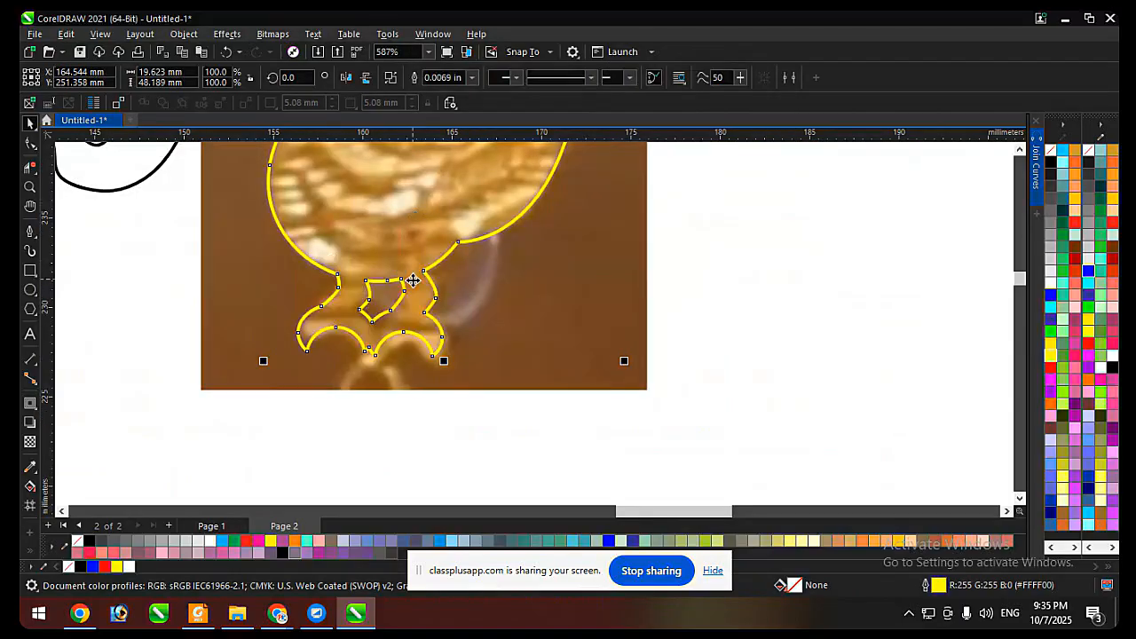
Move the spare leaf curve off the page above the yellow-filled peacock, and place the welded peacock outline beside the photo.
{"action": "scroll", "coordinate": [397, 384], "scroll_direction": "down", "scroll_amount": 3}
{"action": "scroll", "coordinate": [396, 384], "scroll_direction": "down", "scroll_amount": 3}
{"action": "scroll", "coordinate": [540, 332], "scroll_direction": "up", "scroll_amount": 1}
{"action": "scroll", "coordinate": [512, 357], "scroll_direction": "down", "scroll_amount": 2}
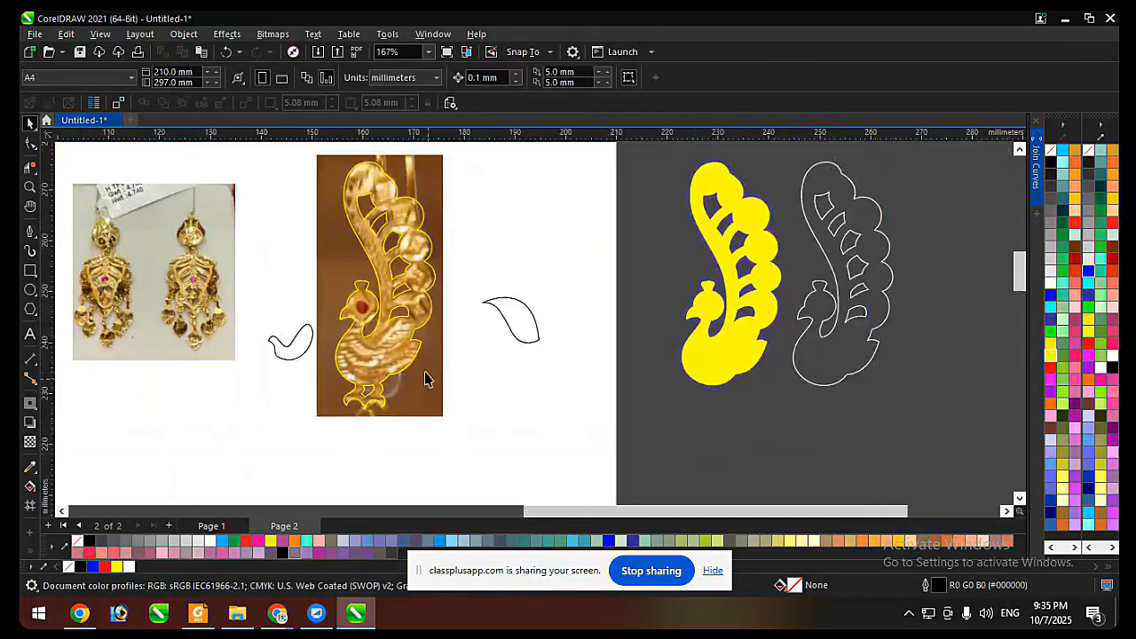
{"action": "scroll", "coordinate": [434, 332], "scroll_direction": "down", "scroll_amount": 2}
{"action": "left_click_drag", "start_coordinate": [419, 344], "coordinate": [457, 394]}
{"action": "key", "text": "ctrl+z"}
{"action": "left_click_drag", "start_coordinate": [485, 330], "coordinate": [588, 237]}
{"action": "scroll", "coordinate": [457, 281], "scroll_direction": "up", "scroll_amount": 2}
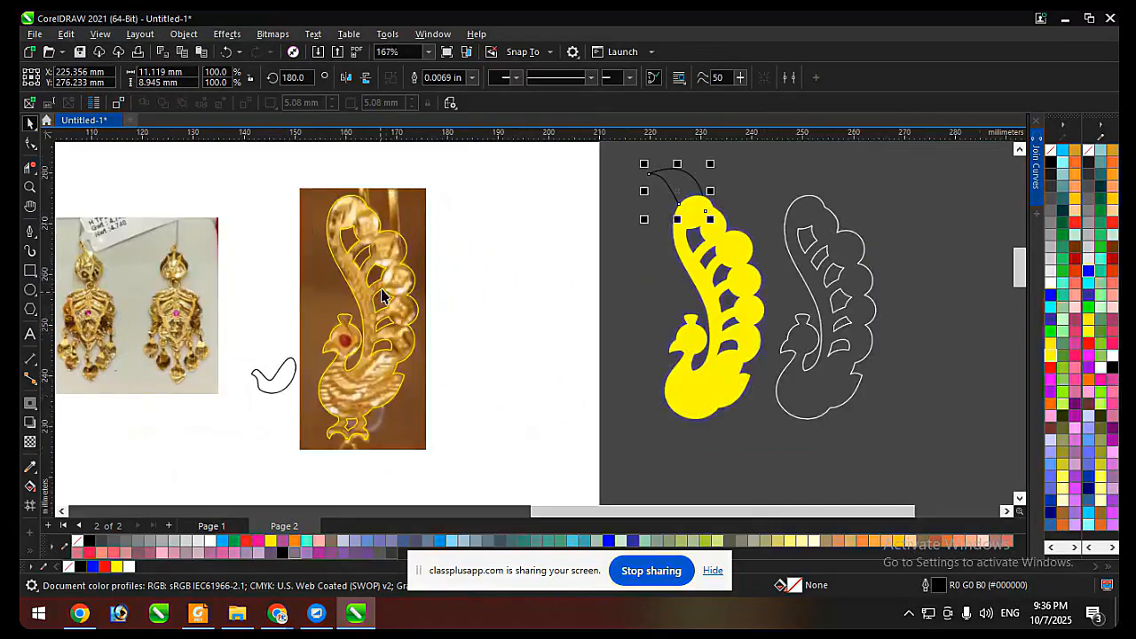
{"action": "left_click_drag", "start_coordinate": [392, 285], "coordinate": [515, 283]}
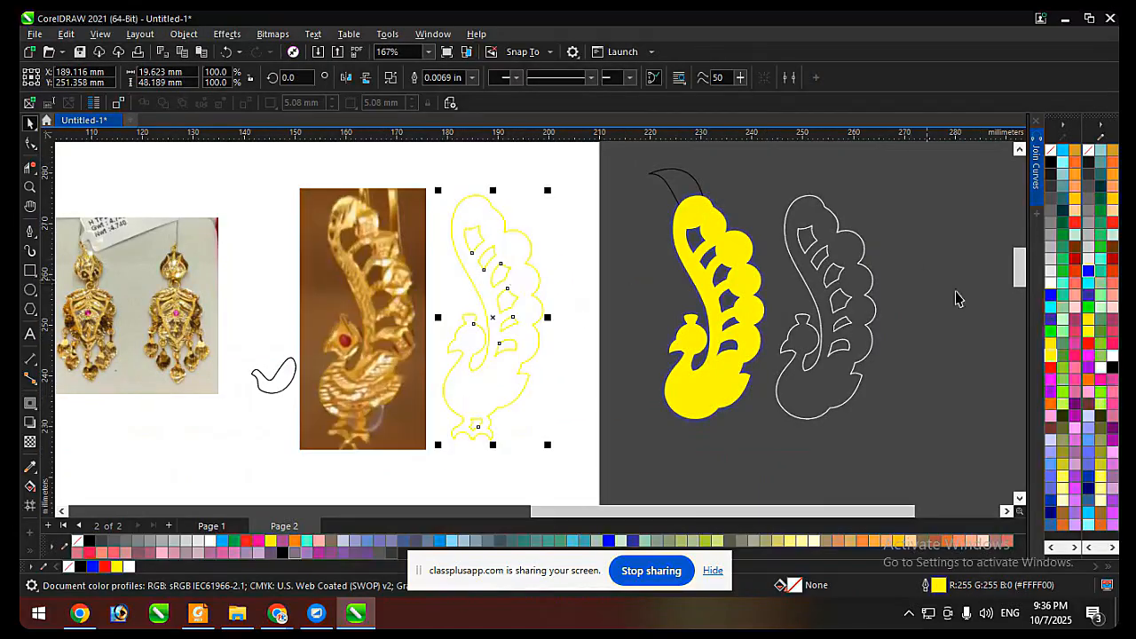
Preview the welded peacock with a blue outline and blue fill, and without an outline in black and red fills.
{"action": "right_click", "coordinate": [1050, 296]}
{"action": "scroll", "coordinate": [483, 226], "scroll_direction": "up", "scroll_amount": 1}
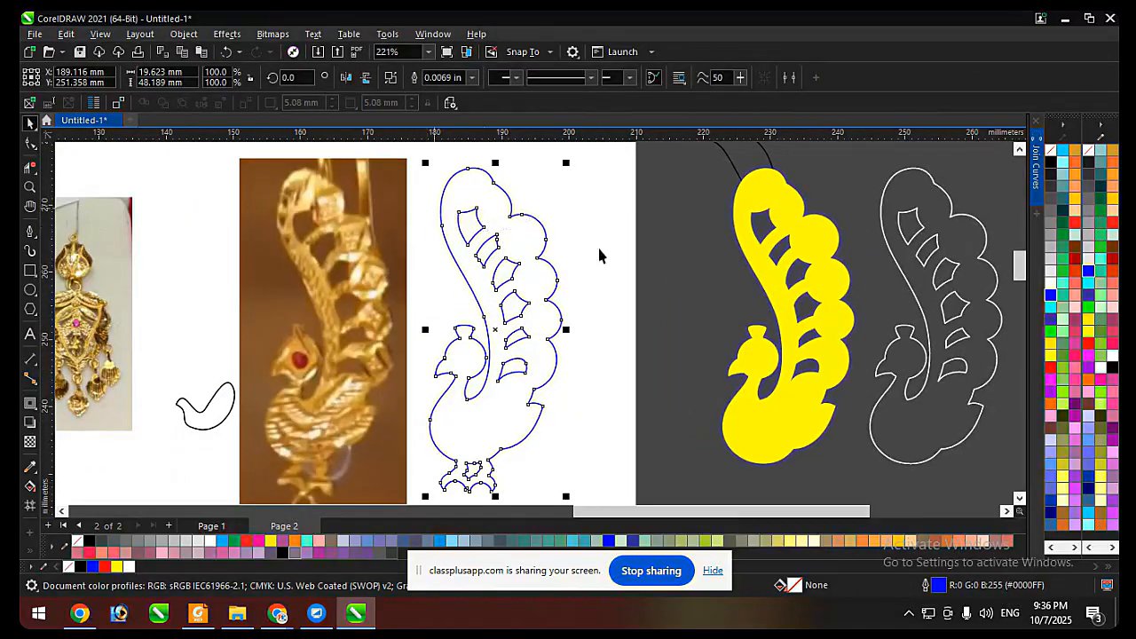
{"action": "left_click", "coordinate": [1051, 295]}
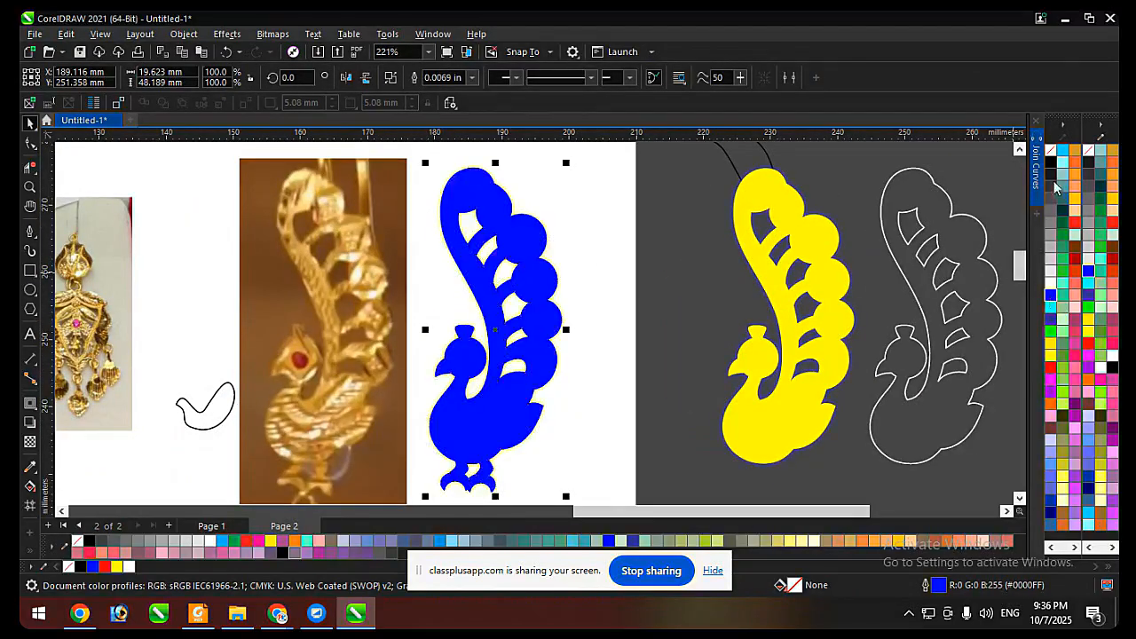
{"action": "right_click", "coordinate": [1050, 149]}
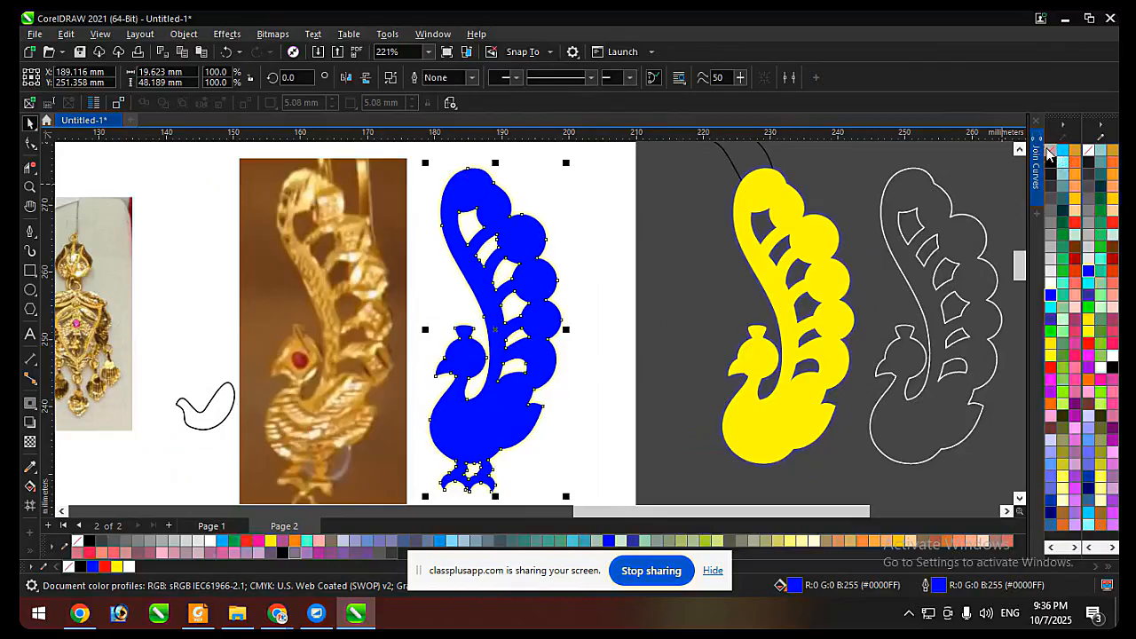
{"action": "left_click", "coordinate": [1049, 163]}
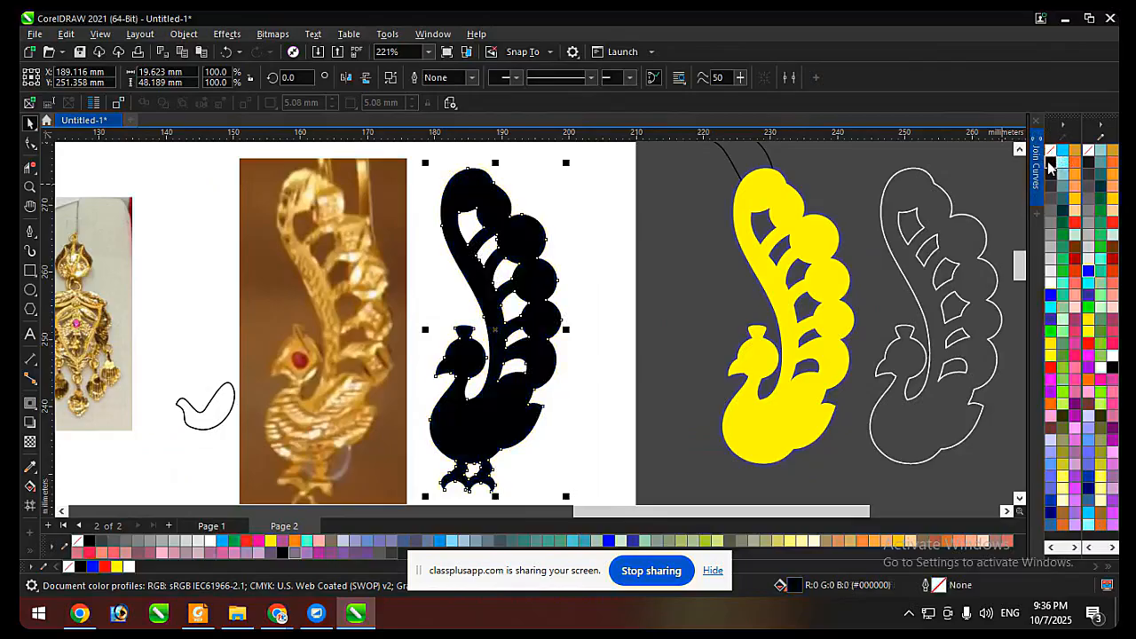
{"action": "left_click", "coordinate": [1051, 370]}
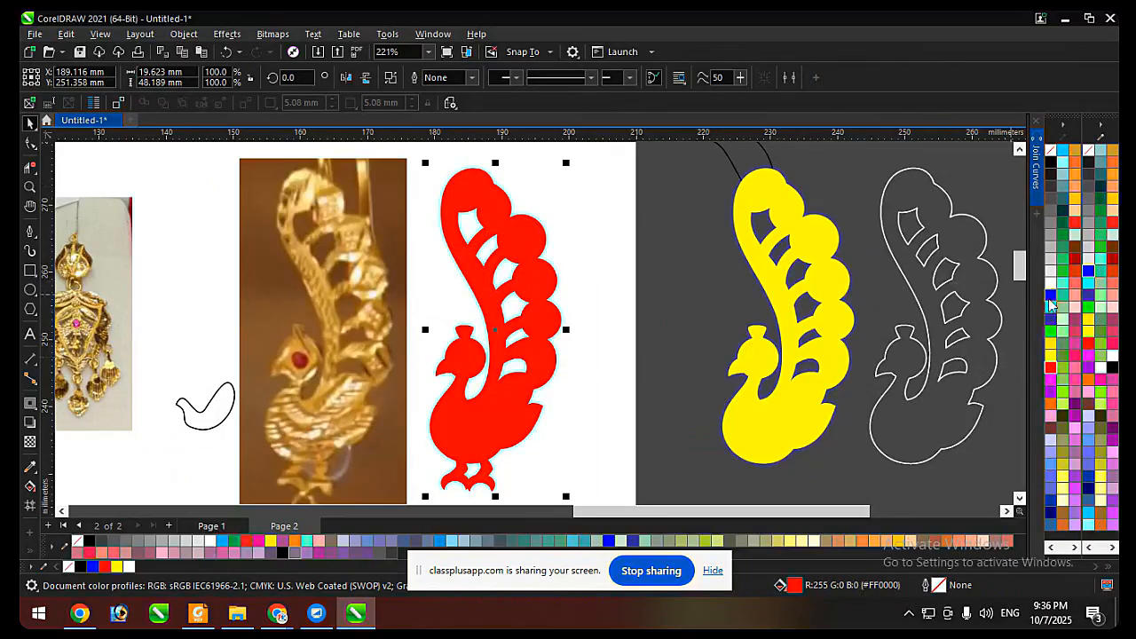
Give the welded peacock a blue outline and remove its fill.
{"action": "right_click", "coordinate": [1051, 296]}
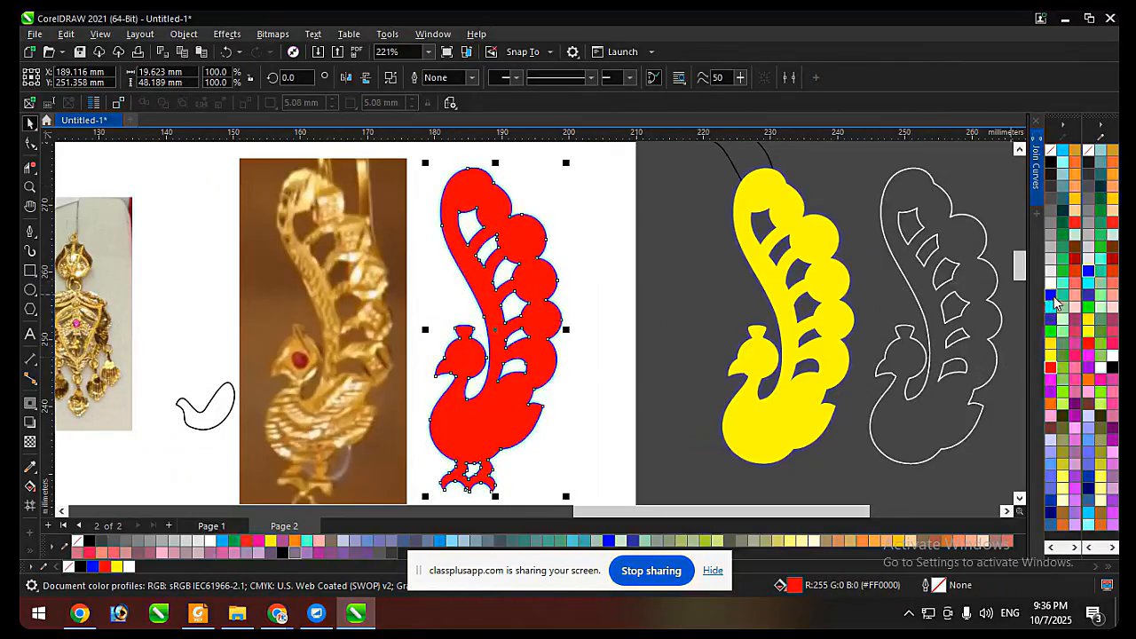
{"action": "left_click", "coordinate": [1051, 150]}
{"action": "left_click", "coordinate": [578, 254]}
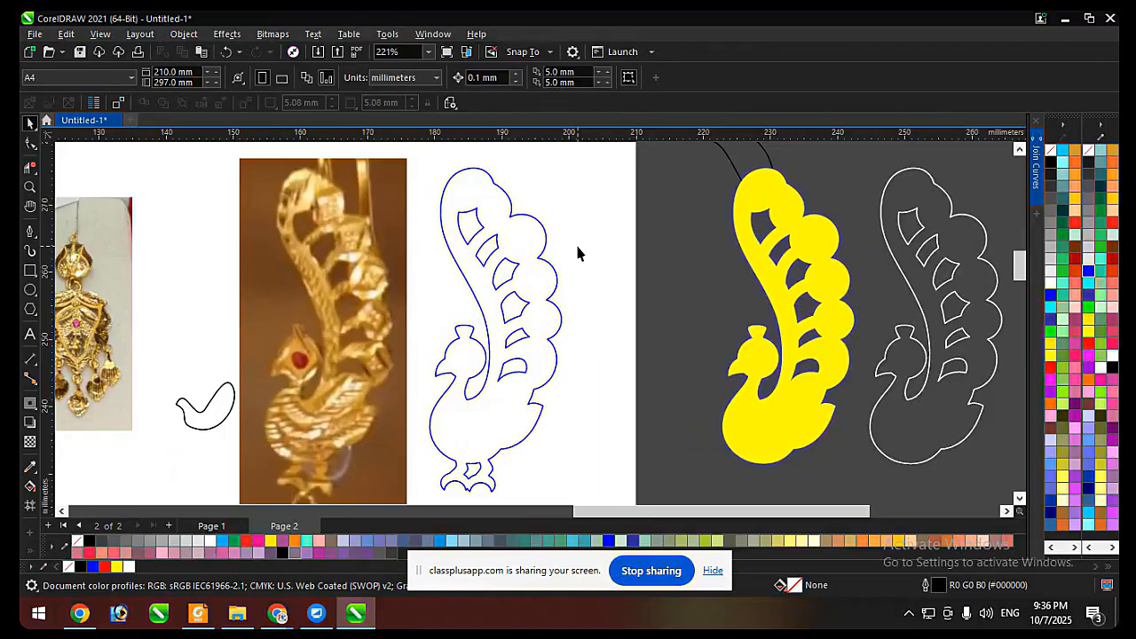
Crop the earrings photo to the shield-shaped body of the second earring, an area about 14 by 14 mm.
{"action": "scroll", "coordinate": [595, 284], "scroll_direction": "down", "scroll_amount": 2}
{"action": "scroll", "coordinate": [385, 279], "scroll_direction": "up", "scroll_amount": 5}
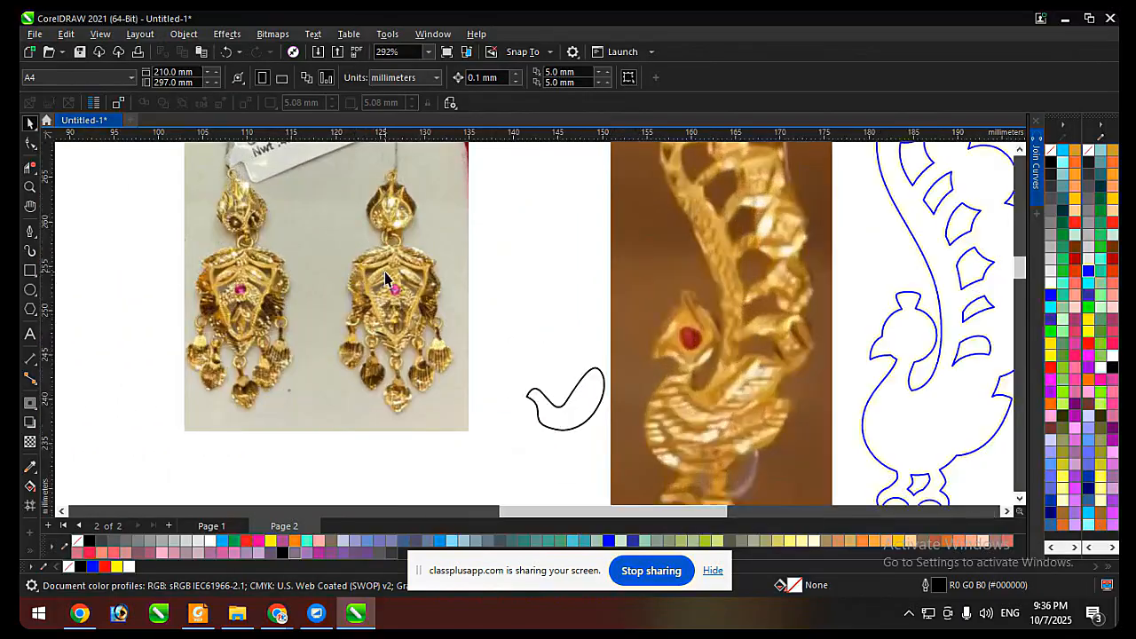
{"action": "left_click", "coordinate": [384, 278]}
{"action": "scroll", "coordinate": [409, 262], "scroll_direction": "up", "scroll_amount": 3}
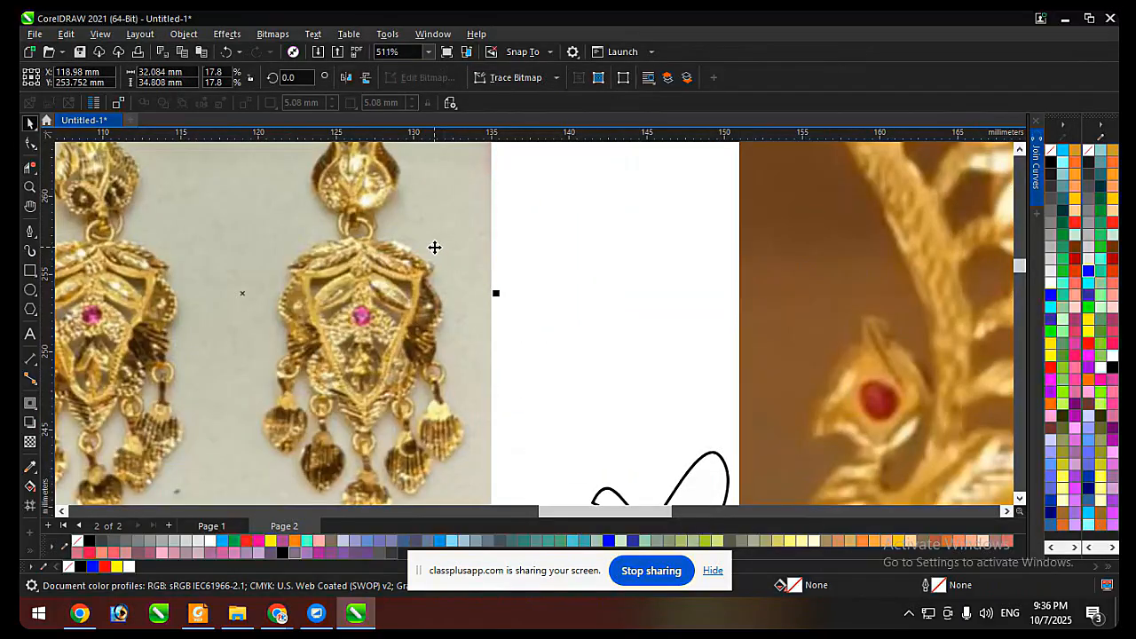
{"action": "scroll", "coordinate": [361, 294], "scroll_direction": "down", "scroll_amount": 2}
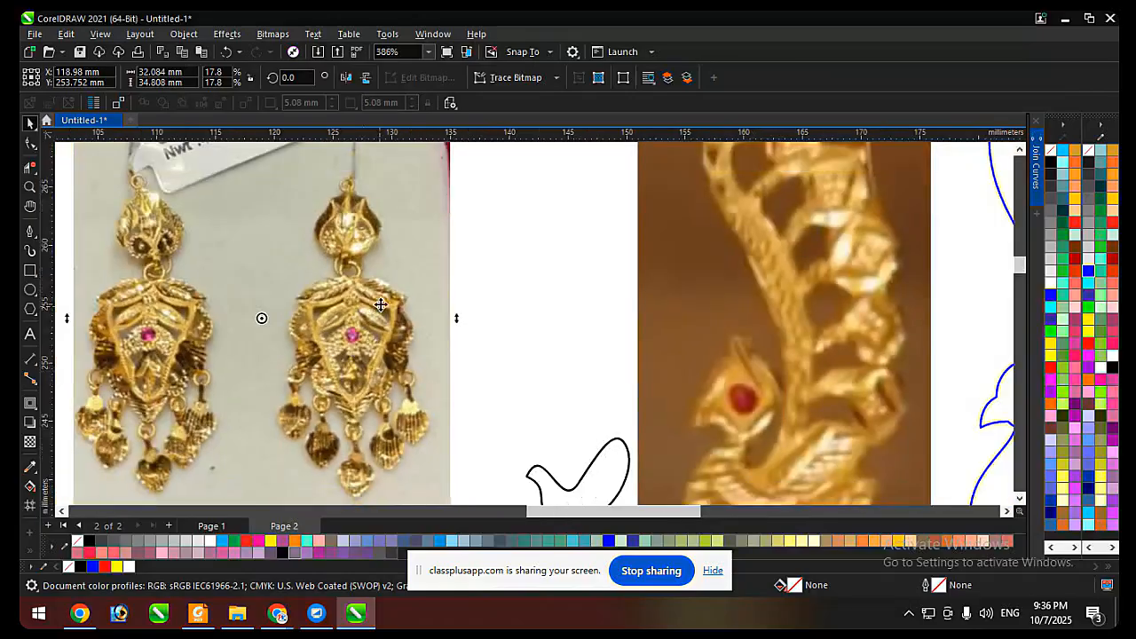
{"action": "left_click", "coordinate": [31, 171]}
{"action": "left_click", "coordinate": [71, 169]}
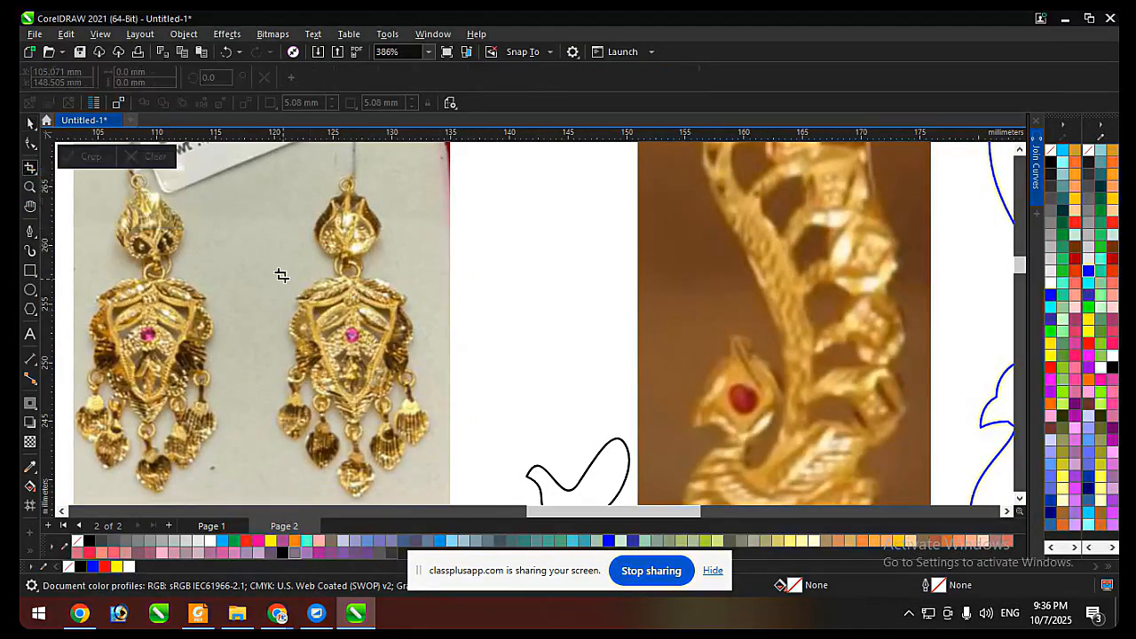
{"action": "left_click_drag", "start_coordinate": [261, 260], "coordinate": [430, 433]}
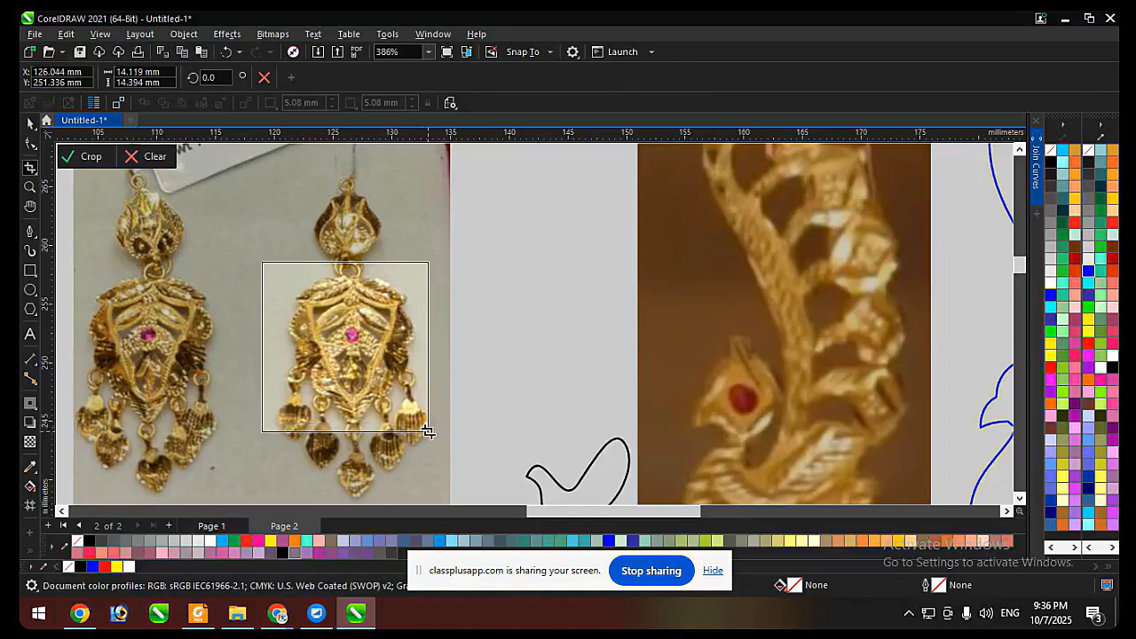
{"action": "double_click", "coordinate": [392, 383]}
{"action": "key", "text": "space"}
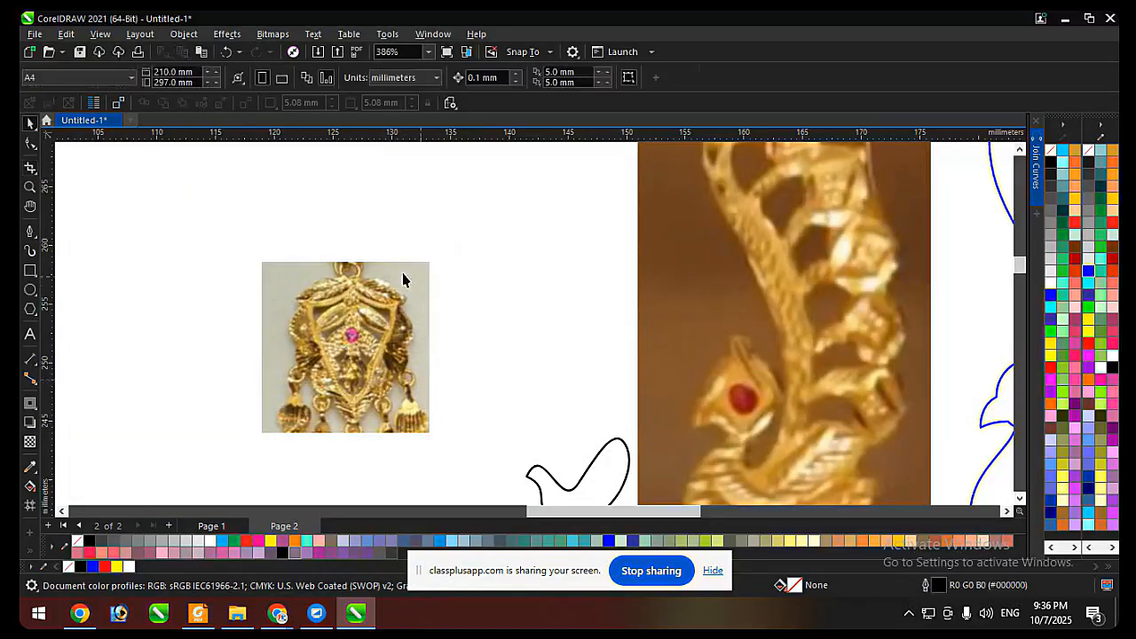
Draw a square about 11.6 mm wide over the cropped earring photo.
{"action": "key", "text": "F6"}
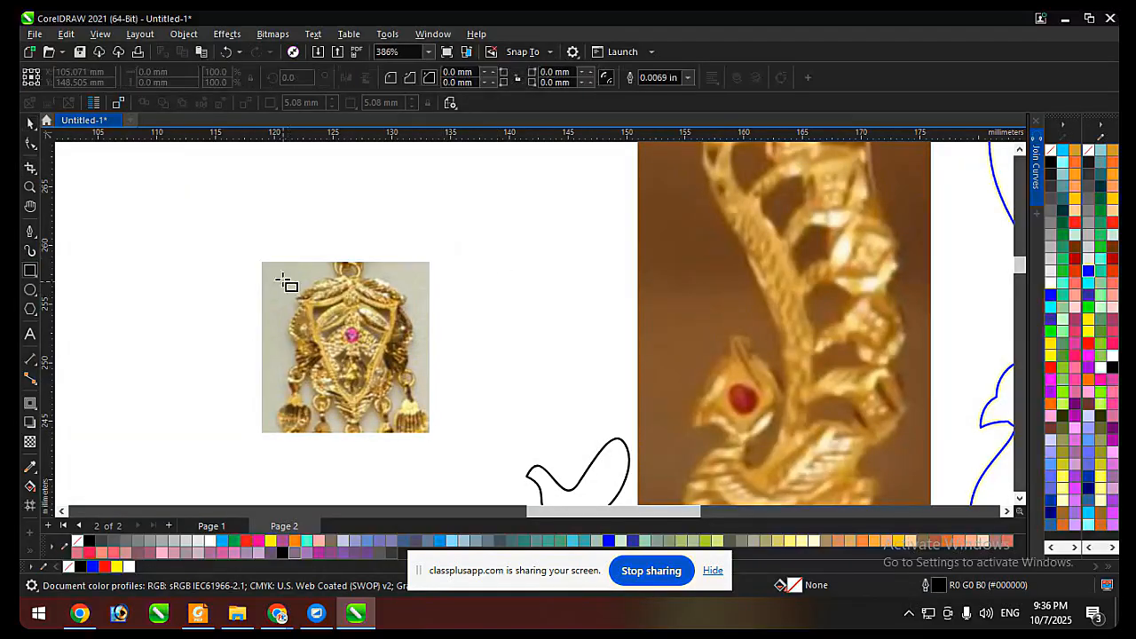
{"action": "left_click_drag", "start_coordinate": [279, 271], "coordinate": [416, 409]}
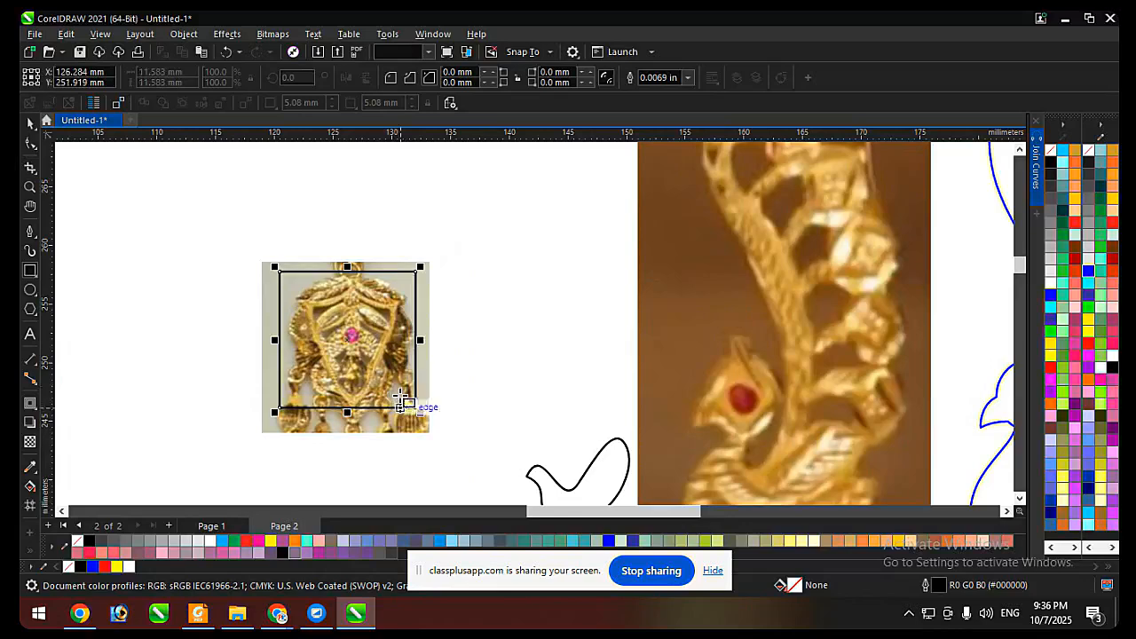
{"action": "key", "text": "space"}
{"action": "left_click", "coordinate": [228, 215]}
{"action": "left_click", "coordinate": [315, 328]}
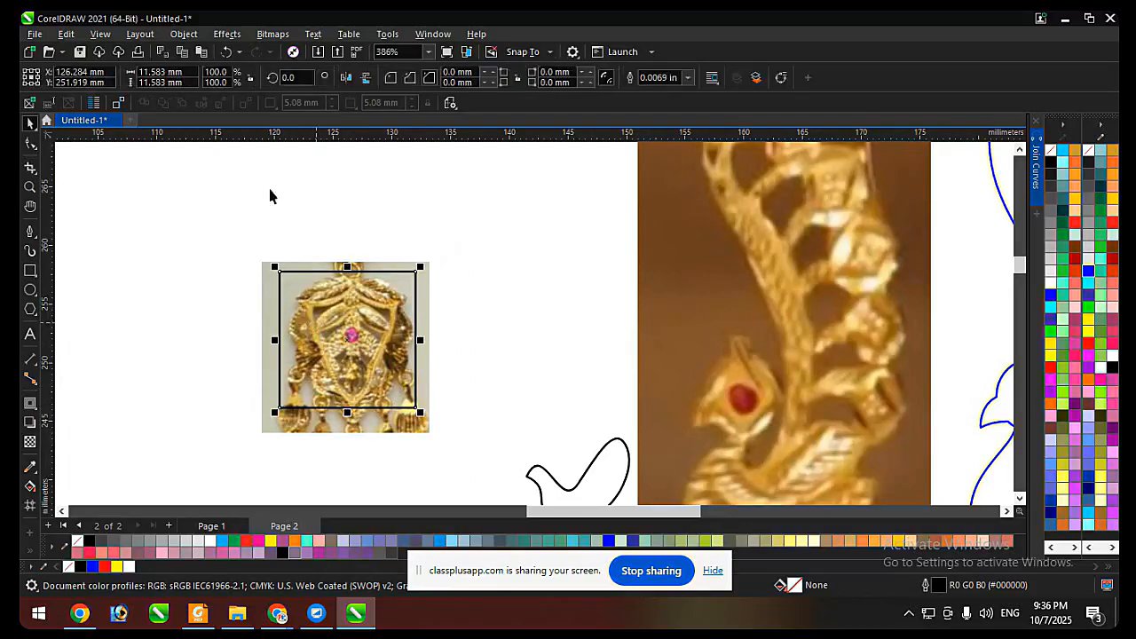
Set the square's width and height to 20 mm.
{"action": "left_click", "coordinate": [185, 74]}
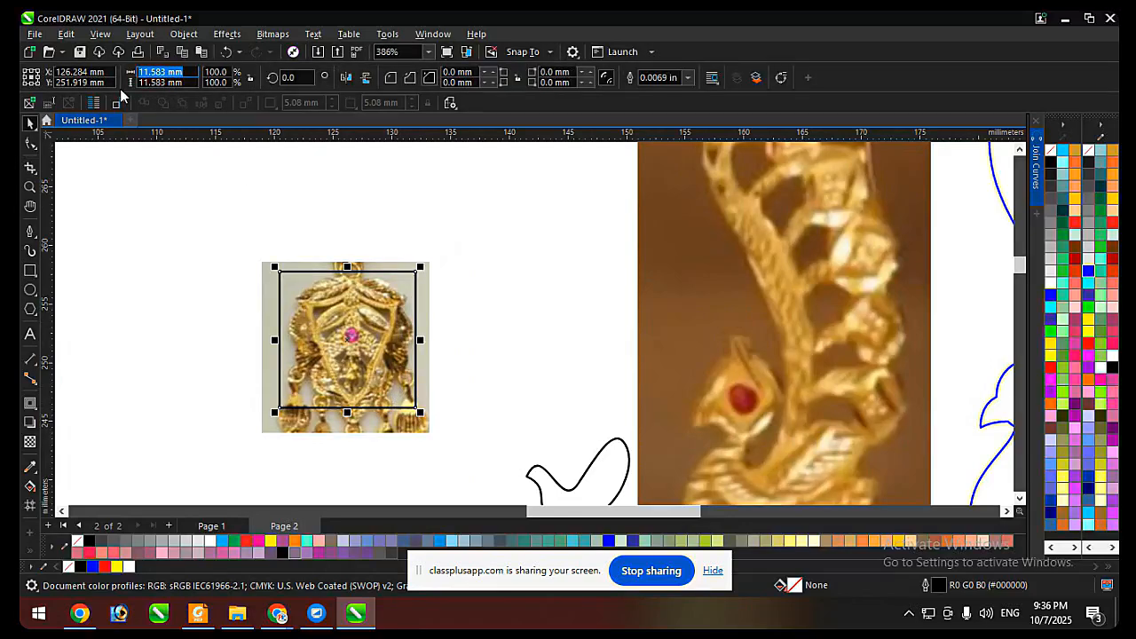
{"action": "type", "text": "20"}
{"action": "key", "text": "Return"}
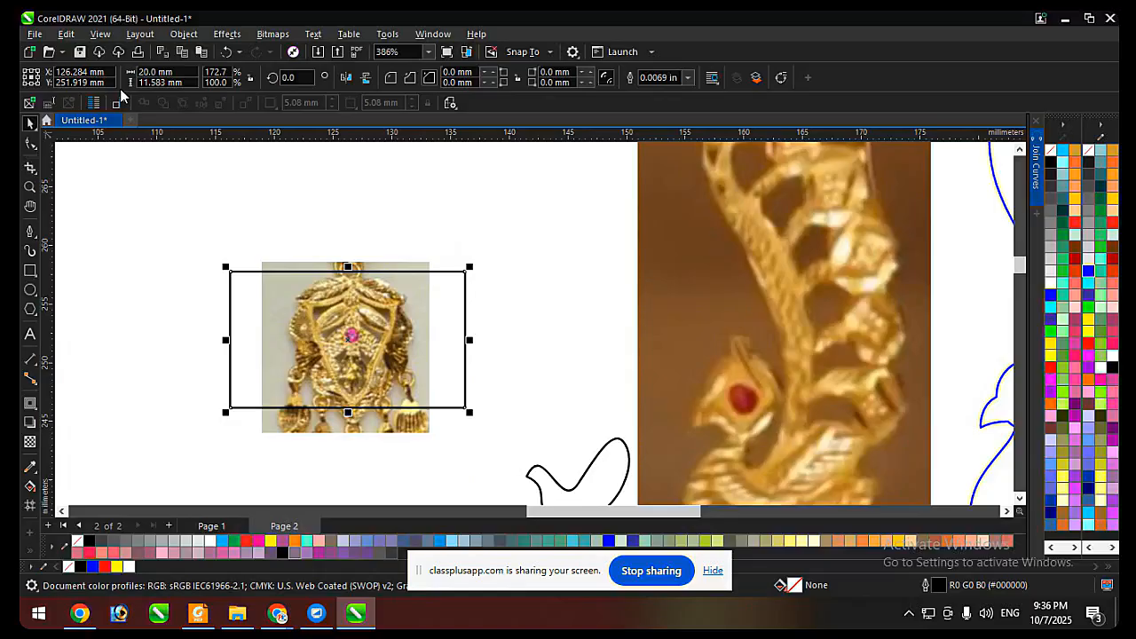
{"action": "key", "text": "Tab"}
{"action": "type", "text": "20"}
{"action": "key", "text": "Return"}
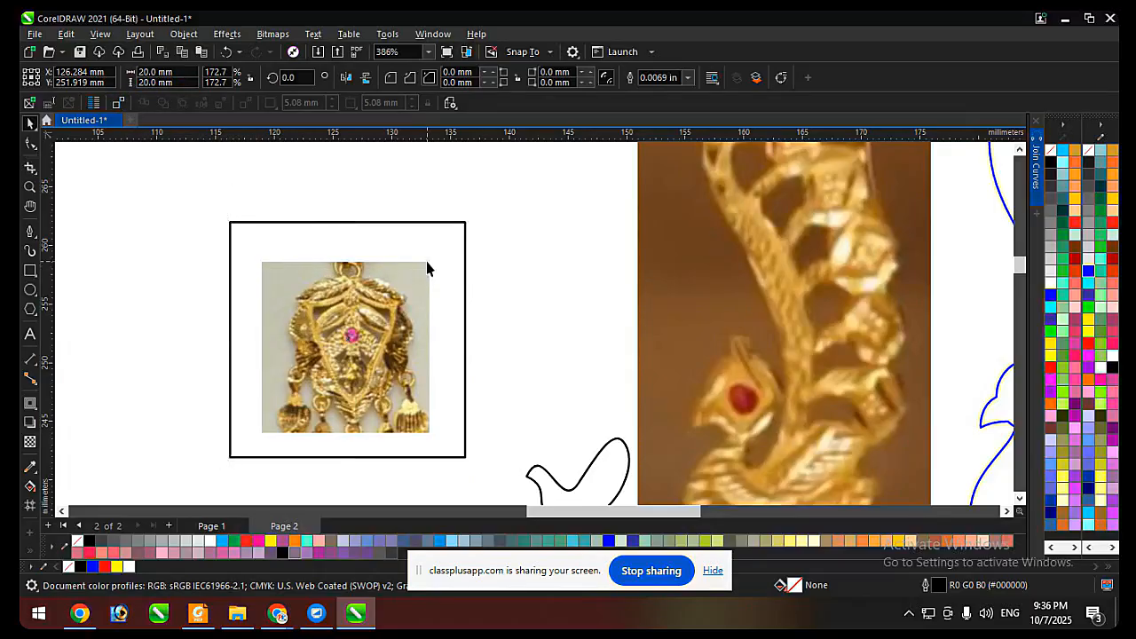
Enlarge the cropped earring photo proportionally to about 22.1 by 22.5 mm, slightly larger than the square.
{"action": "left_click", "coordinate": [426, 267]}
{"action": "left_click_drag", "start_coordinate": [435, 255], "coordinate": [506, 216]}
{"action": "left_click", "coordinate": [466, 306]}
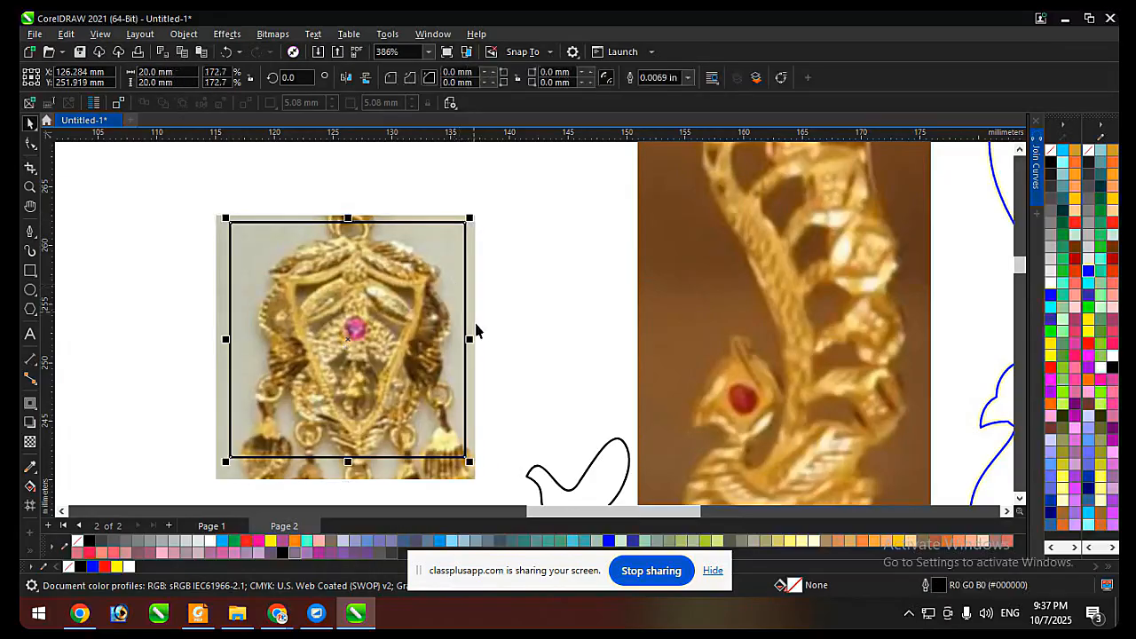
{"action": "left_click", "coordinate": [475, 231]}
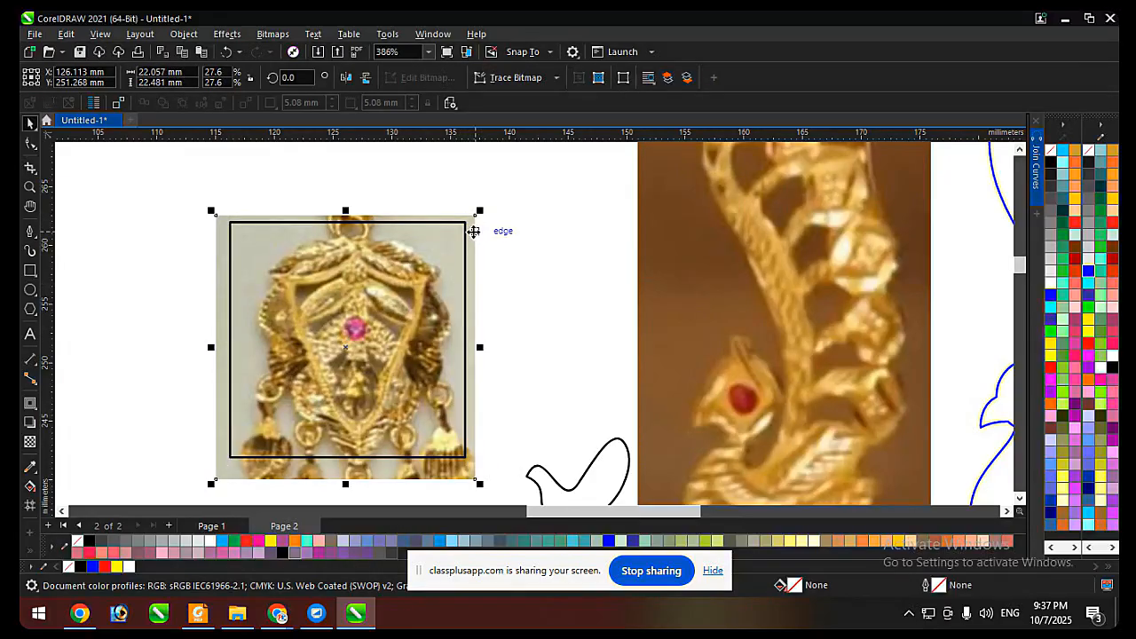
Narrow the square from both sides into a rectangle about 16.2 mm wide around the earring body.
{"action": "left_click", "coordinate": [466, 304]}
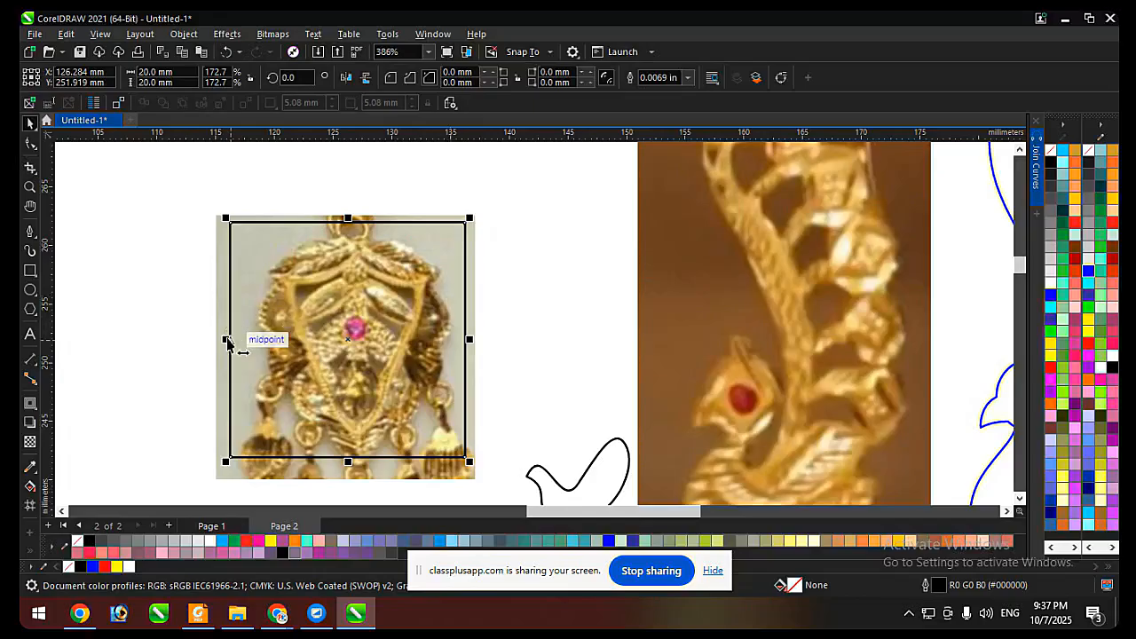
{"action": "left_click_drag", "start_coordinate": [226, 339], "coordinate": [254, 345]}
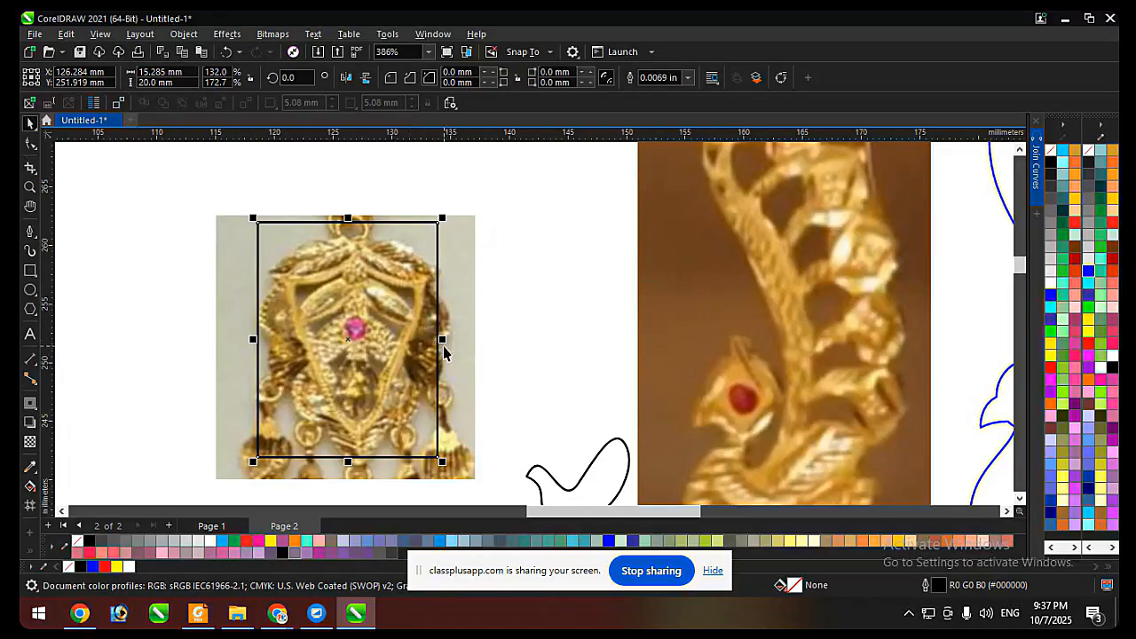
{"action": "left_click_drag", "start_coordinate": [443, 340], "coordinate": [453, 340]}
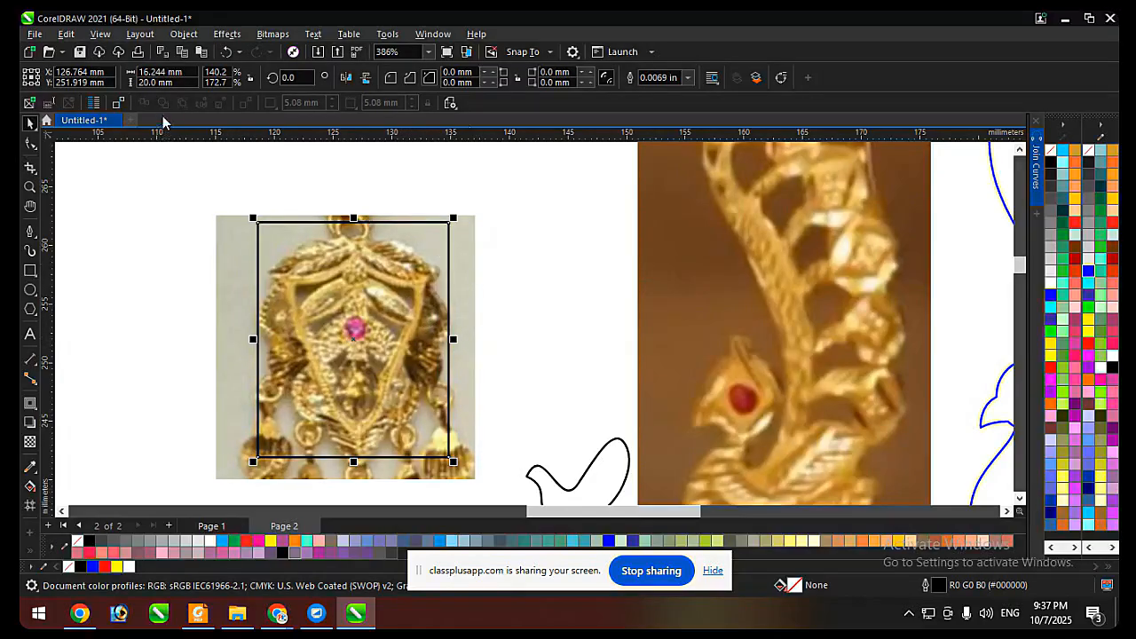
Enlarge the earring photo to about 23.7 by 24.1 mm and nudge it up 0.8 mm to fit the rectangle.
{"action": "left_click", "coordinate": [470, 253]}
{"action": "left_click_drag", "start_coordinate": [477, 217], "coordinate": [501, 207]}
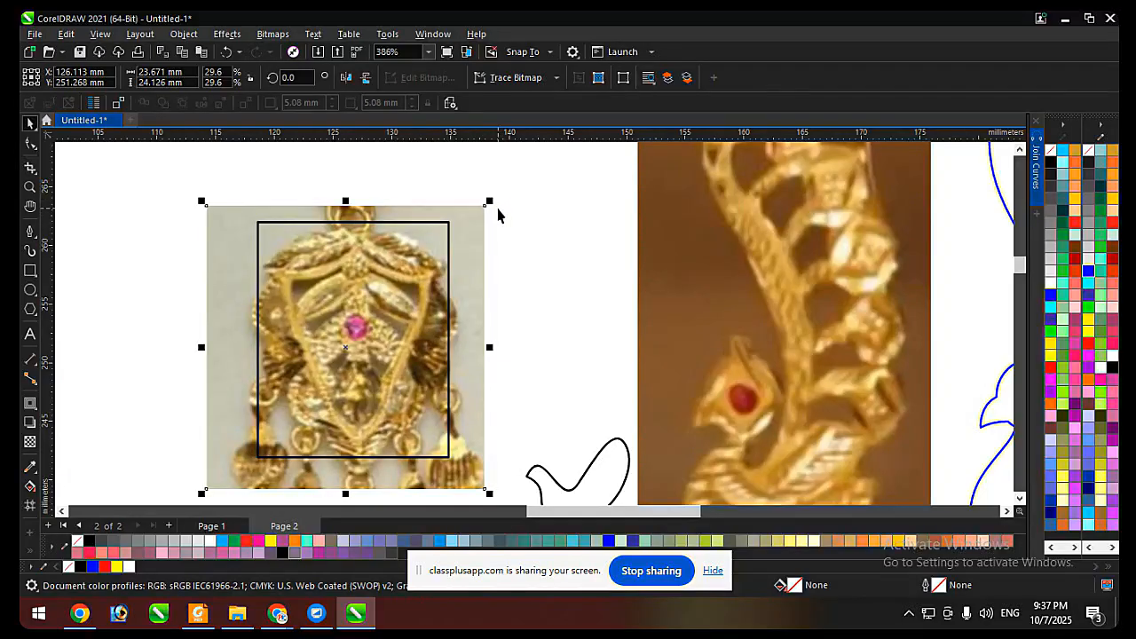
{"action": "key", "text": "Up"}
{"action": "key", "text": "Up"}
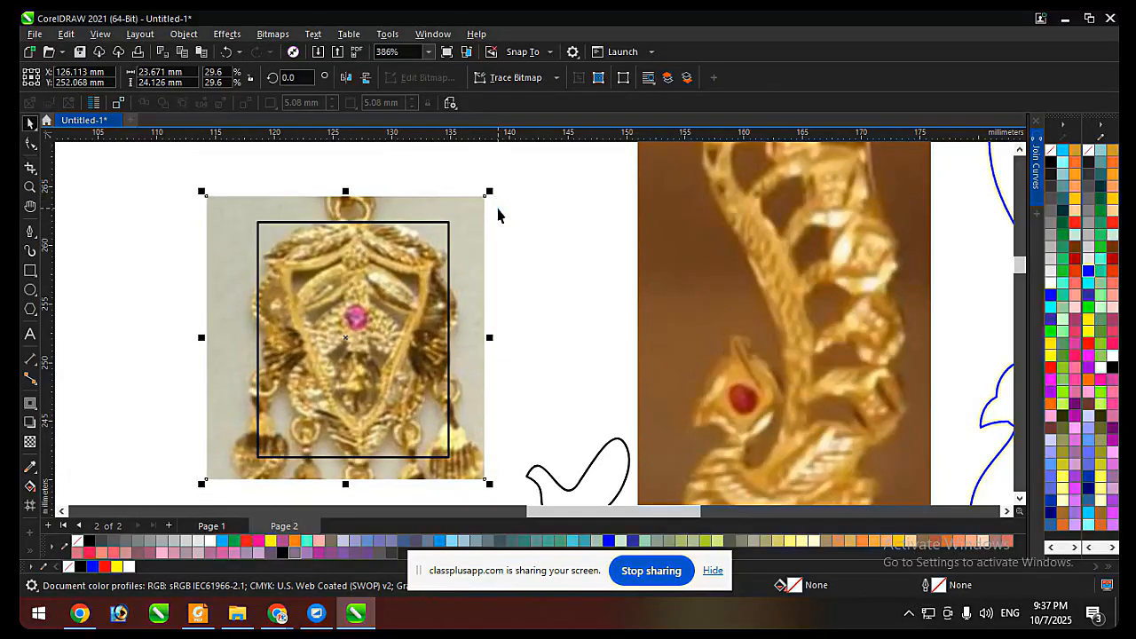
Shrink the earring photo proportionally to about 22.5 by 22.9 mm and nudge it up 0.1 mm.
{"action": "left_click_drag", "start_coordinate": [492, 193], "coordinate": [485, 194]}
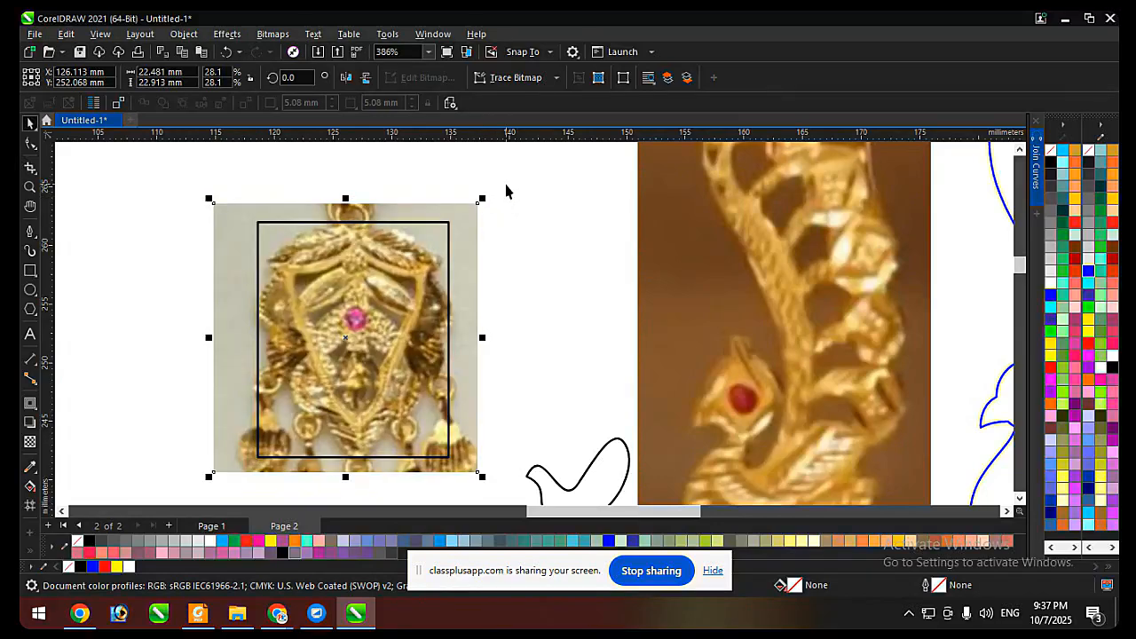
{"action": "key", "text": "Up"}
Set the rectangle's width to 15 mm, change it to 17 mm, and nudge the rectangle slightly right over the earring body.
{"action": "left_click", "coordinate": [386, 321]}
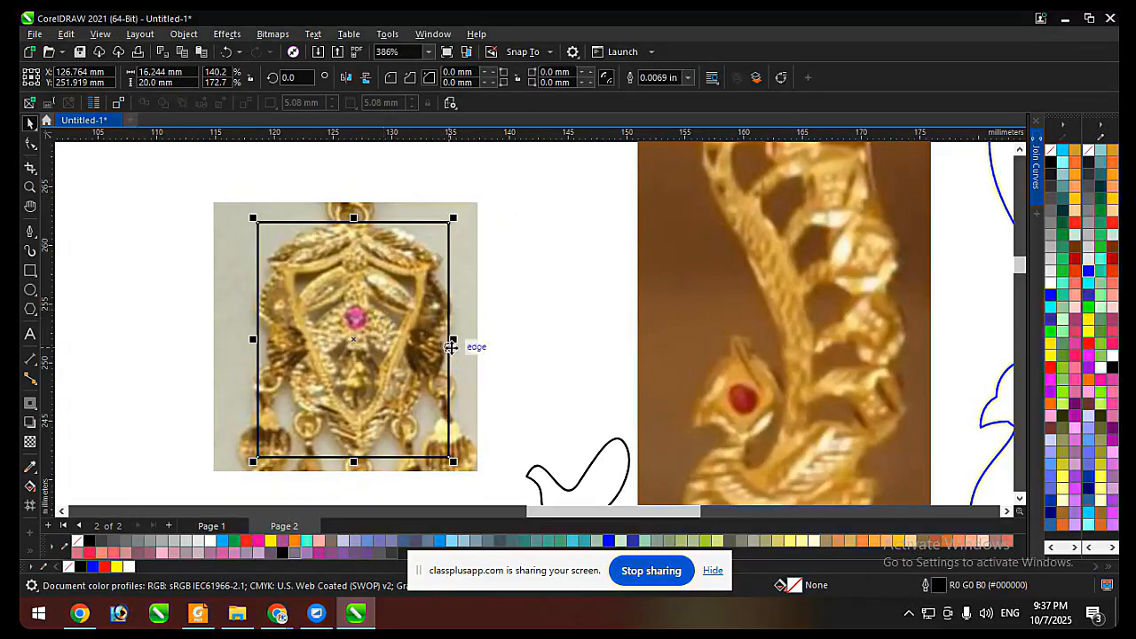
{"action": "left_click_drag", "start_coordinate": [183, 75], "coordinate": [155, 77]}
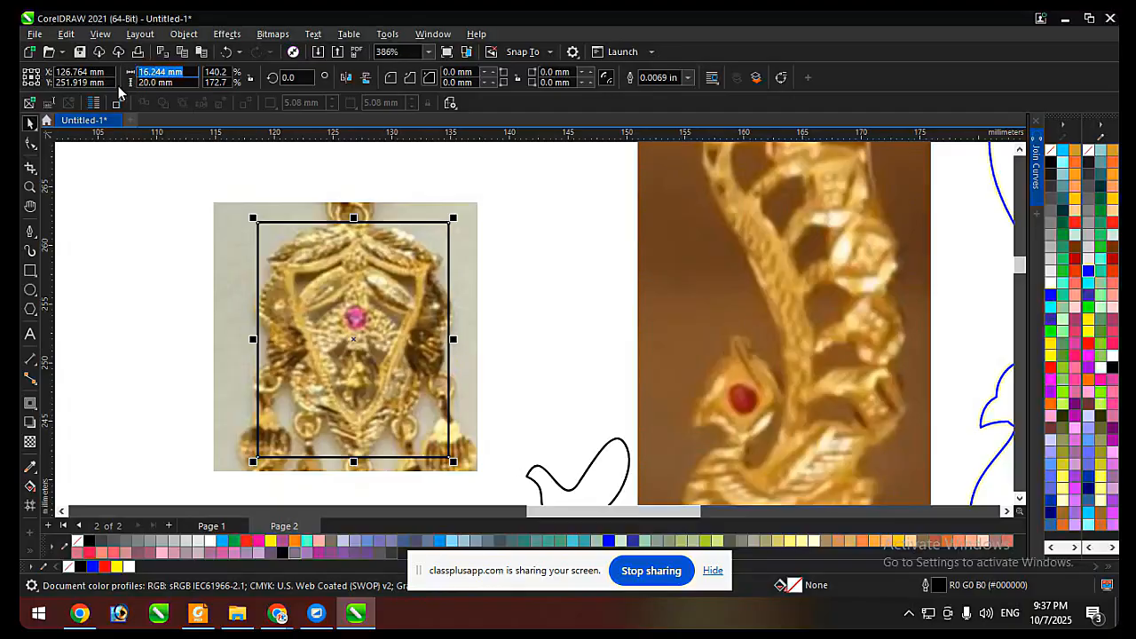
{"action": "type", "text": "15"}
{"action": "key", "text": "Return"}
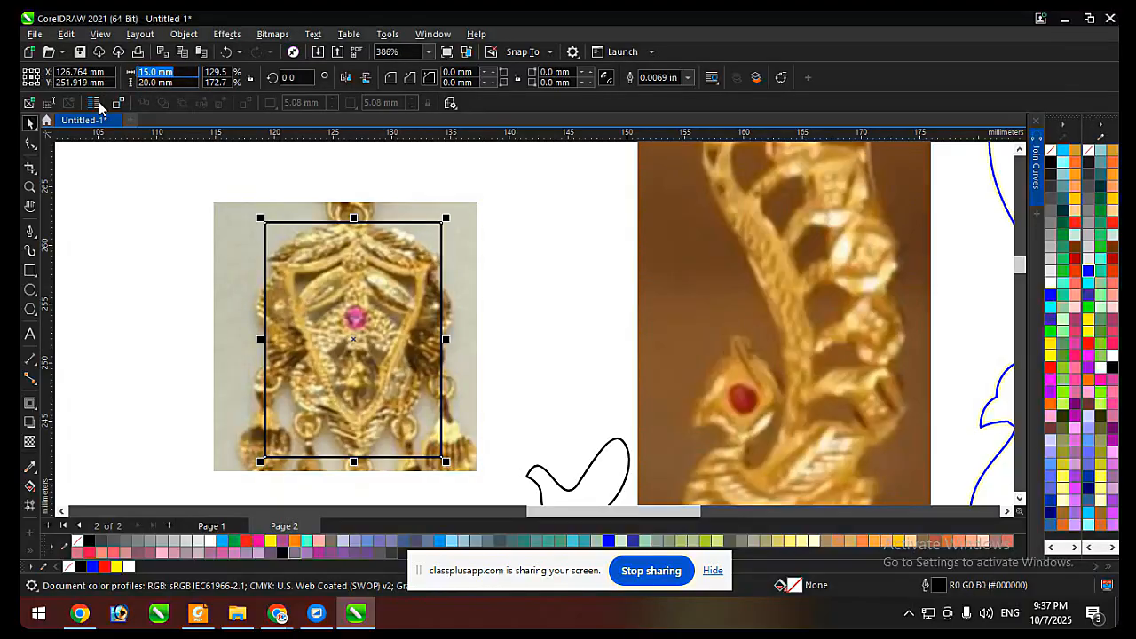
{"action": "type", "text": "17"}
{"action": "key", "text": "Return"}
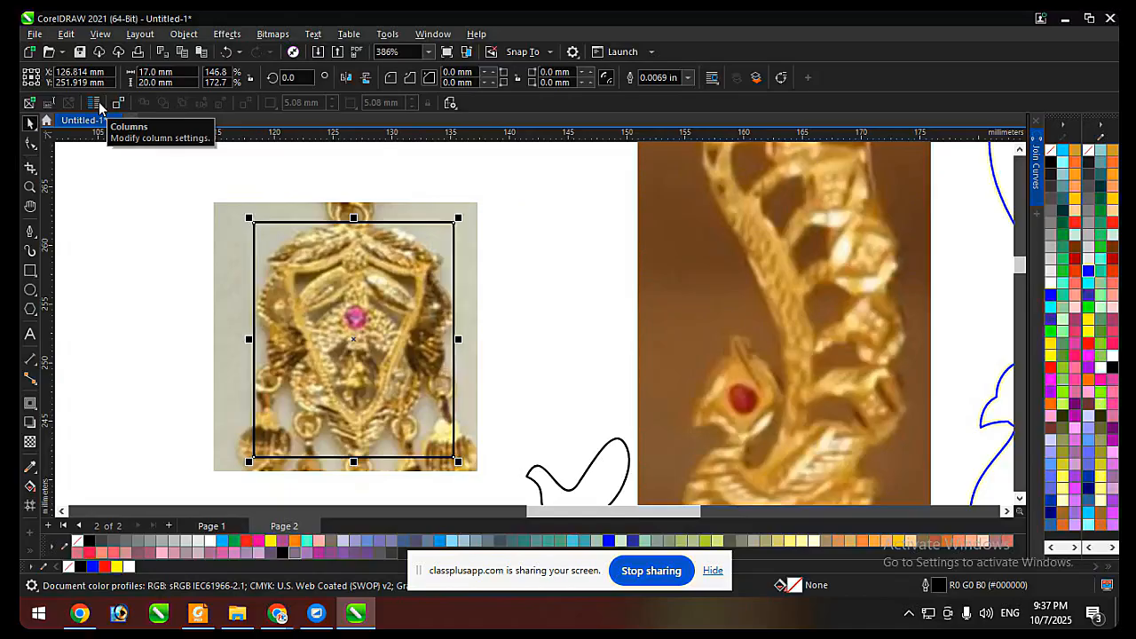
{"action": "key", "text": "Right"}
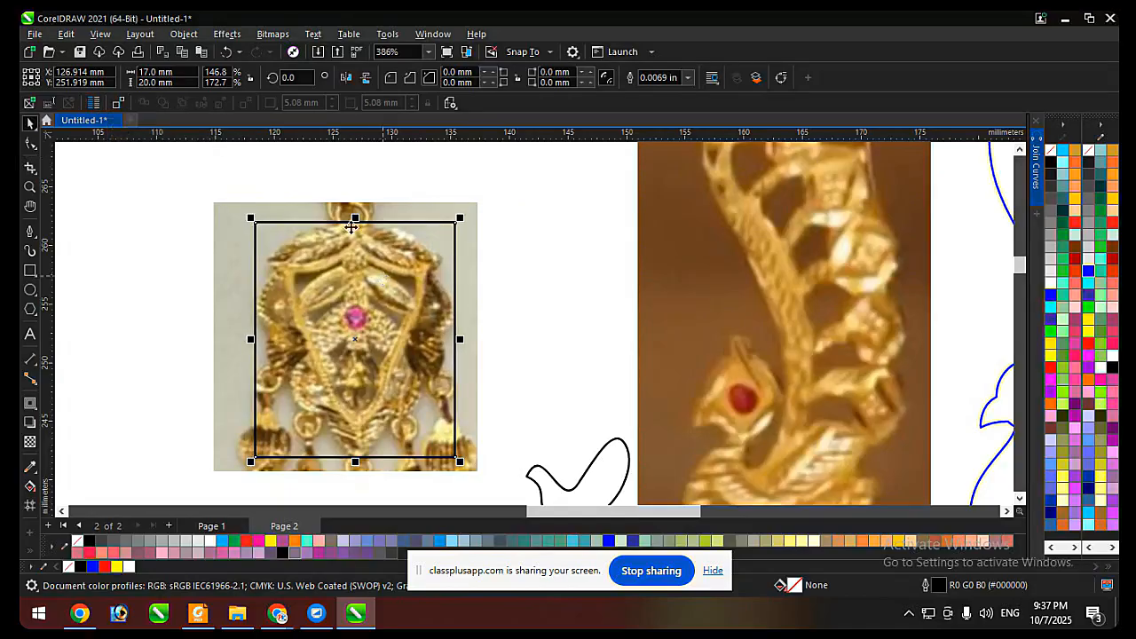
Try stretching the earring photo and rectangle together to about 31.3 mm wide.
{"action": "left_click", "coordinate": [470, 329], "text": "shift"}
{"action": "left_click_drag", "start_coordinate": [484, 338], "coordinate": [535, 337]}
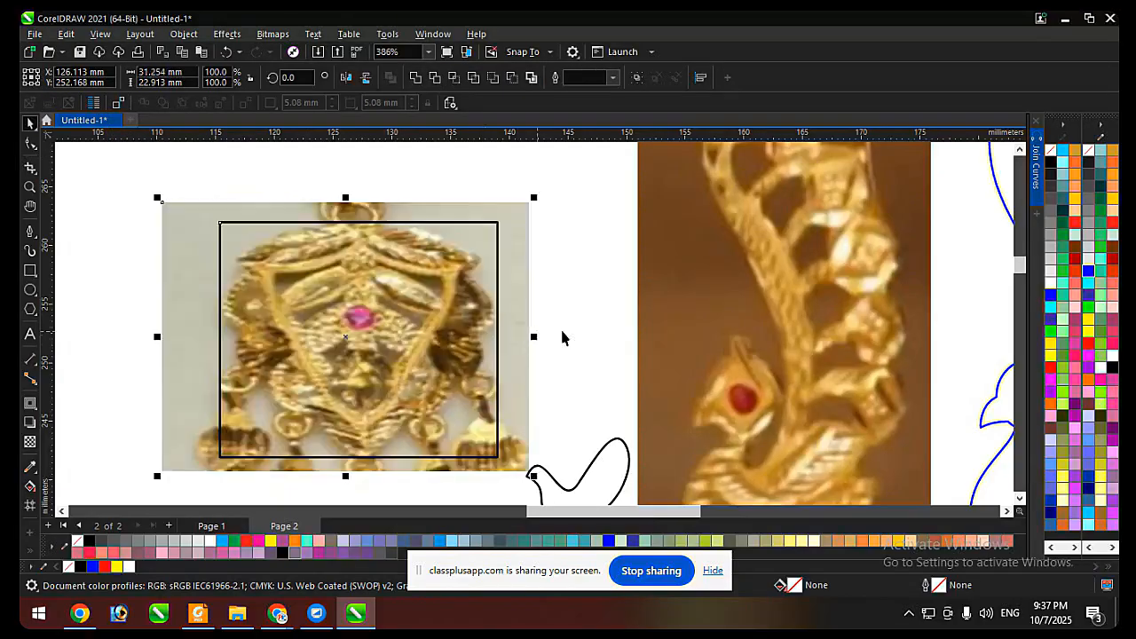
{"action": "key", "text": "ctrl+z"}
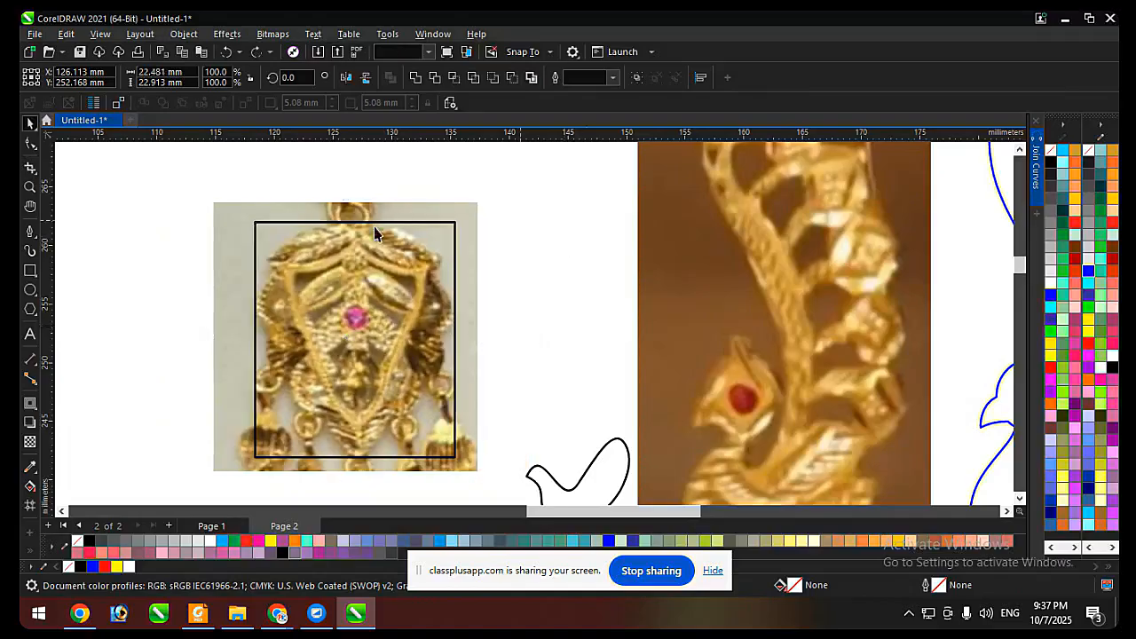
Try cropping the earring photo by moving its left edge inward to the rectangle with the Shape tool.
{"action": "left_click", "coordinate": [432, 204]}
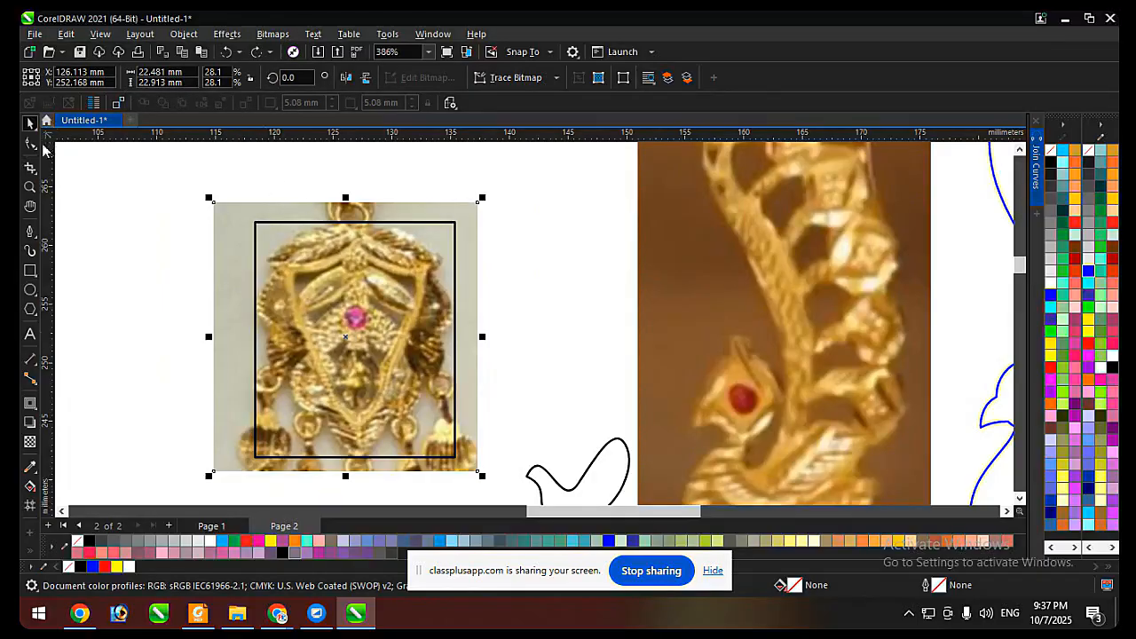
{"action": "left_click", "coordinate": [34, 145]}
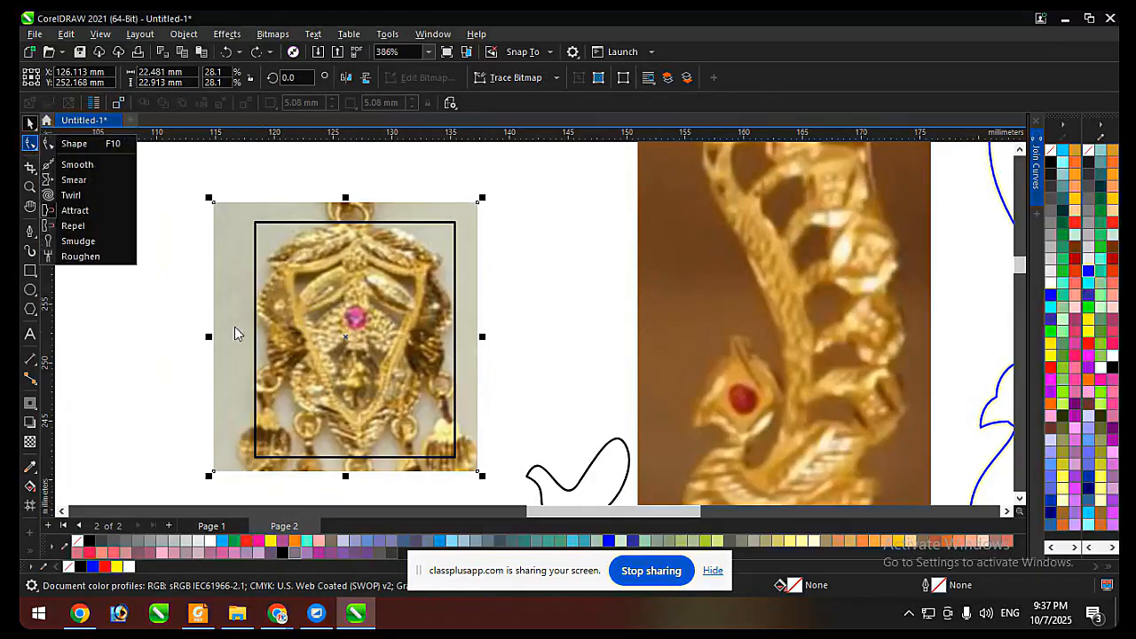
{"action": "left_click", "coordinate": [73, 144]}
{"action": "left_click_drag", "start_coordinate": [214, 324], "coordinate": [255, 310]}
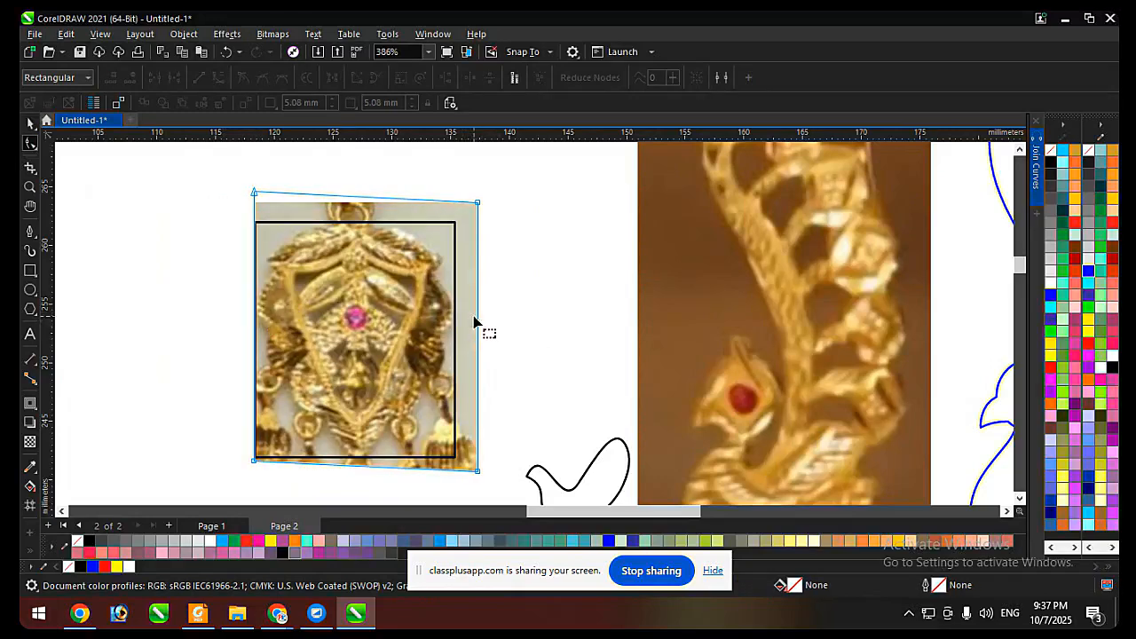
{"action": "key", "text": "ctrl+z"}
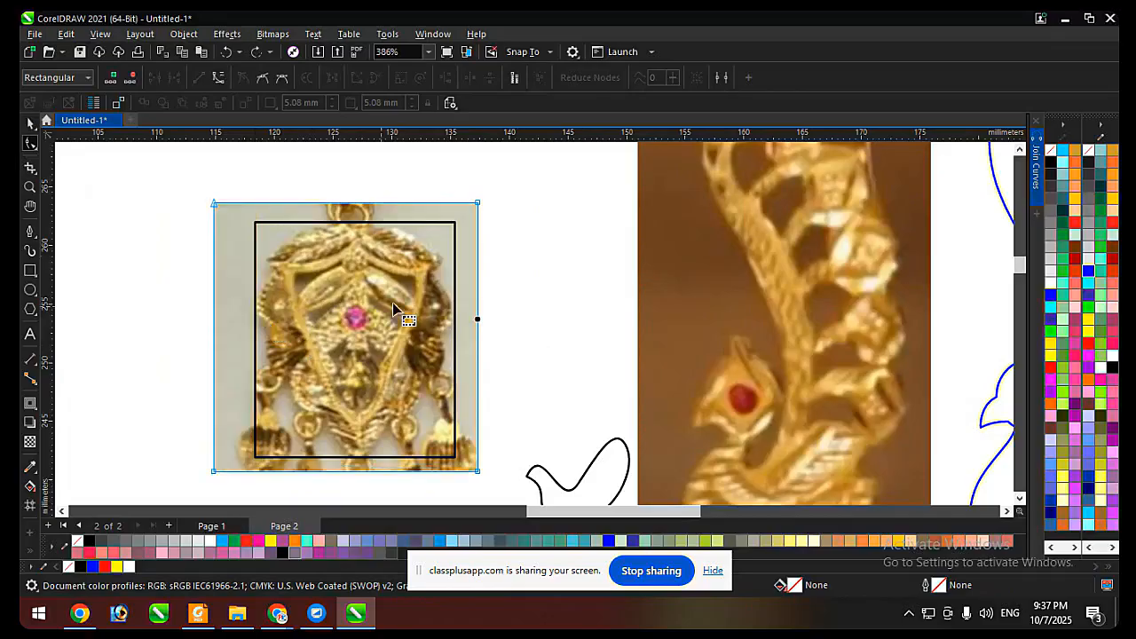
{"action": "key", "text": "space"}
Delete the sizing rectangle drawn around the earring body.
{"action": "left_click", "coordinate": [515, 243]}
{"action": "left_click", "coordinate": [357, 280]}
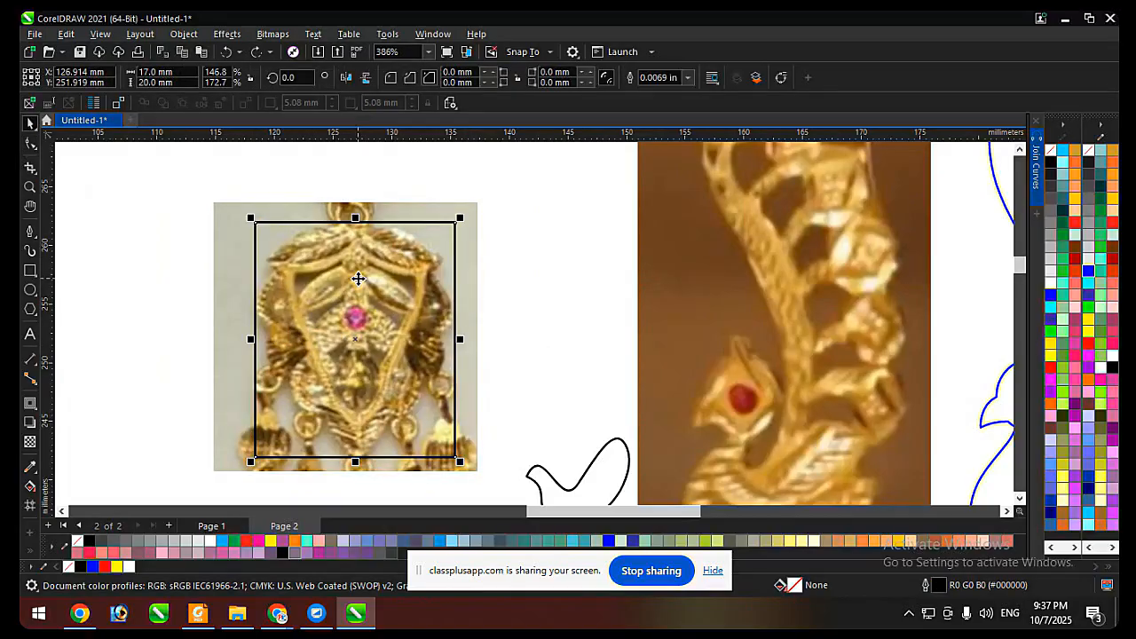
{"action": "left_click", "coordinate": [542, 249]}
{"action": "left_click", "coordinate": [456, 234]}
{"action": "key", "text": "Delete"}
Place a vertical guideline through the pink stone and a horizontal guideline just below the stone at about 252.7 mm.
{"action": "left_click", "coordinate": [434, 250]}
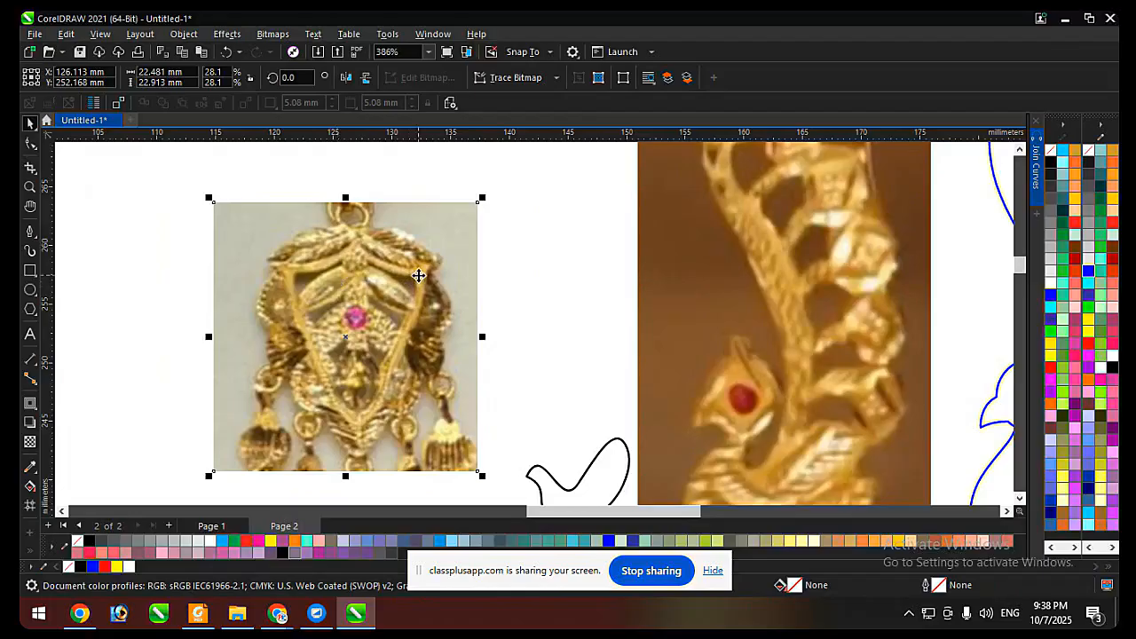
{"action": "left_click", "coordinate": [434, 274]}
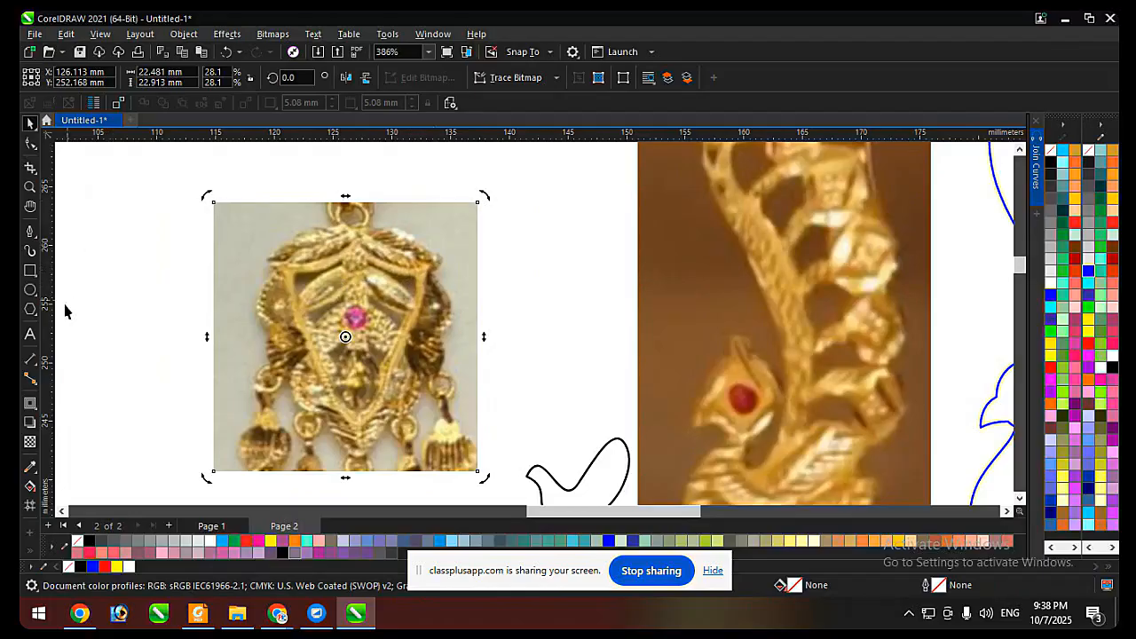
{"action": "left_click_drag", "start_coordinate": [236, 337], "coordinate": [357, 355]}
{"action": "left_click_drag", "start_coordinate": [393, 139], "coordinate": [446, 267]}
{"action": "left_click", "coordinate": [493, 293]}
{"action": "scroll", "coordinate": [434, 287], "scroll_direction": "up", "scroll_amount": 1}
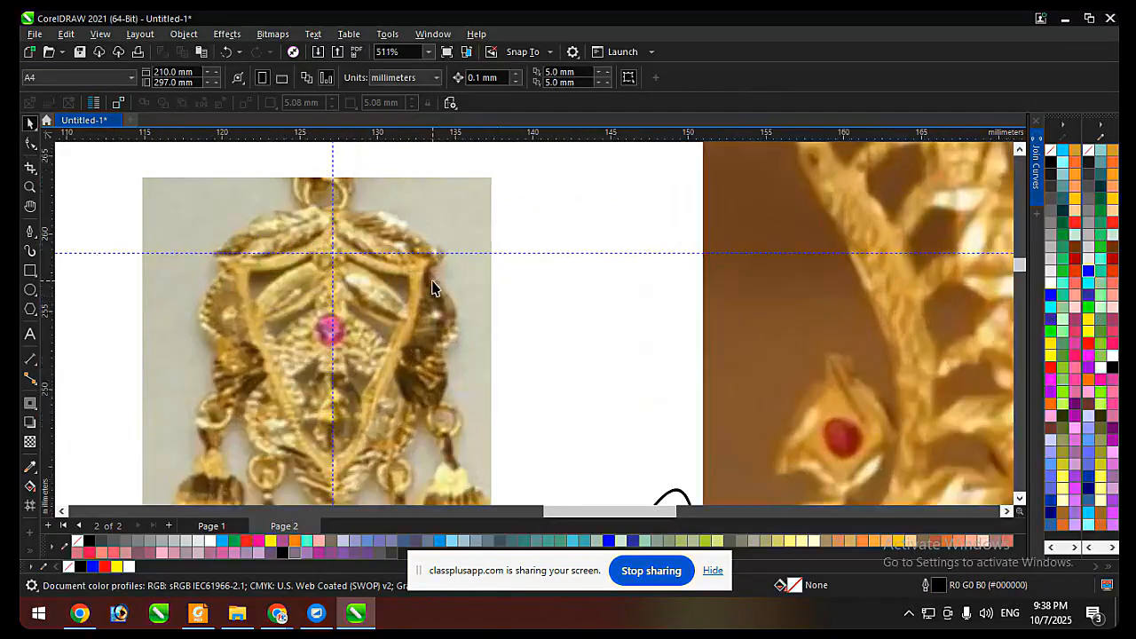
{"action": "left_click_drag", "start_coordinate": [344, 255], "coordinate": [218, 353]}
{"action": "scroll", "coordinate": [311, 335], "scroll_direction": "down", "scroll_amount": 1}
{"action": "scroll", "coordinate": [380, 264], "scroll_direction": "up", "scroll_amount": 1}
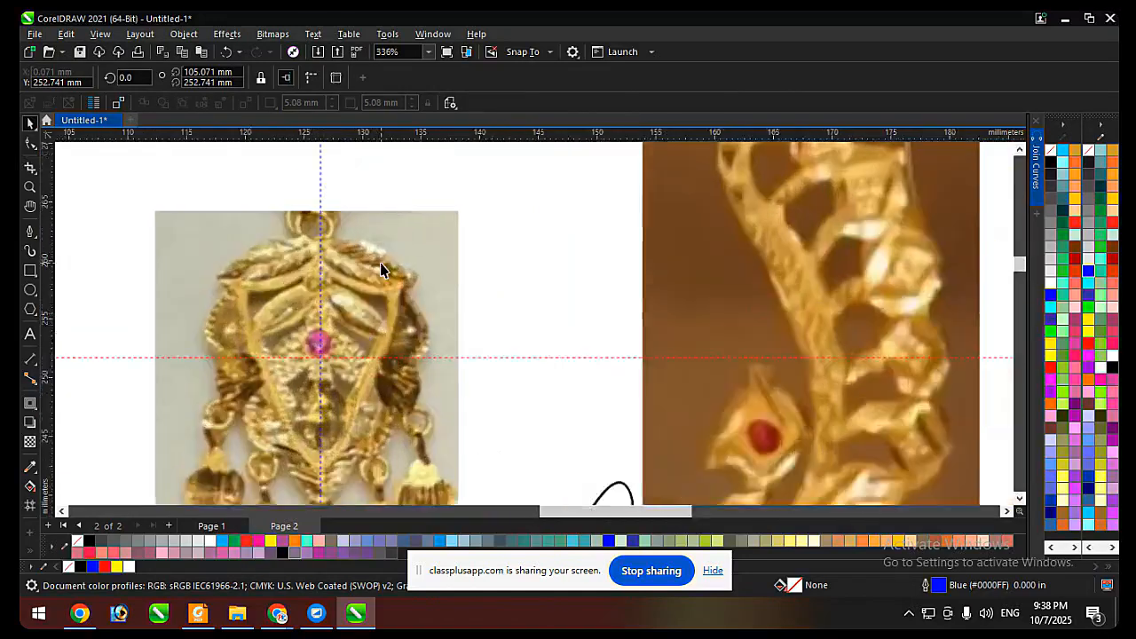
Try rotating the earring photo about 1 degree clockwise to straighten it against the guidelines.
{"action": "left_click", "coordinate": [363, 225]}
{"action": "scroll", "coordinate": [342, 220], "scroll_direction": "down", "scroll_amount": 2}
{"action": "scroll", "coordinate": [328, 251], "scroll_direction": "up", "scroll_amount": 1}
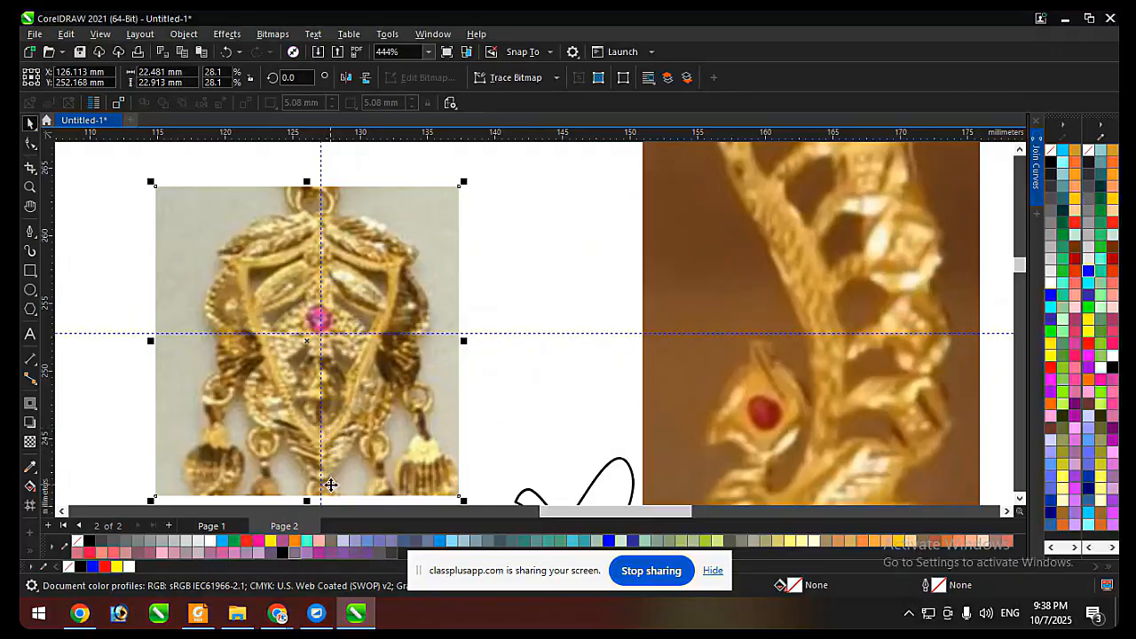
{"action": "left_click", "coordinate": [385, 217]}
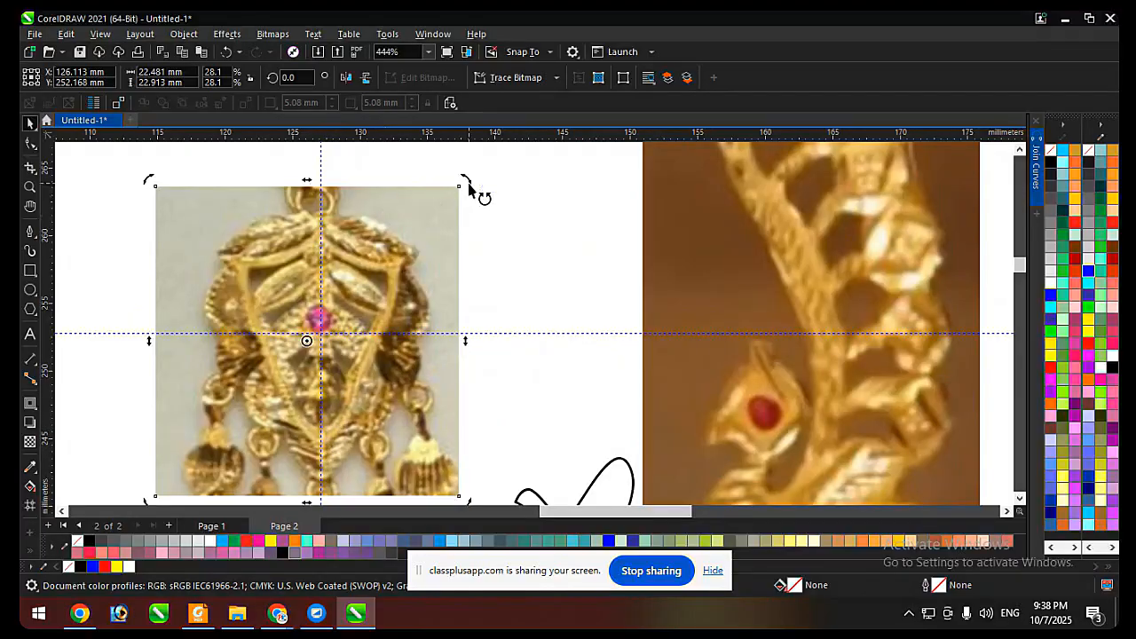
{"action": "left_click_drag", "start_coordinate": [482, 193], "coordinate": [475, 186]}
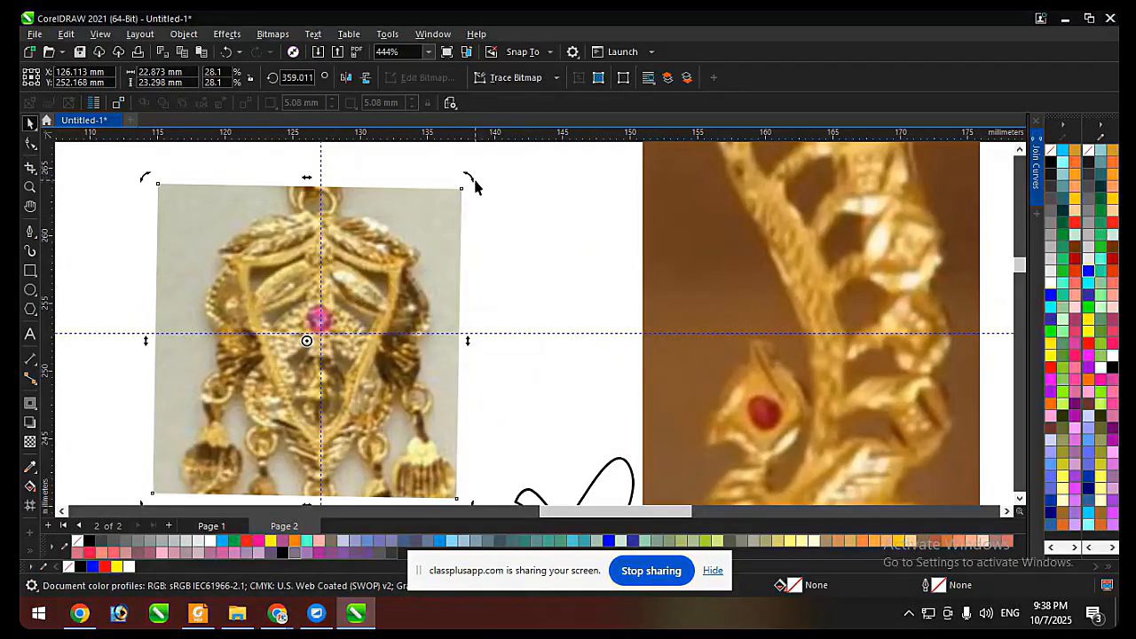
{"action": "key", "text": "ctrl+z"}
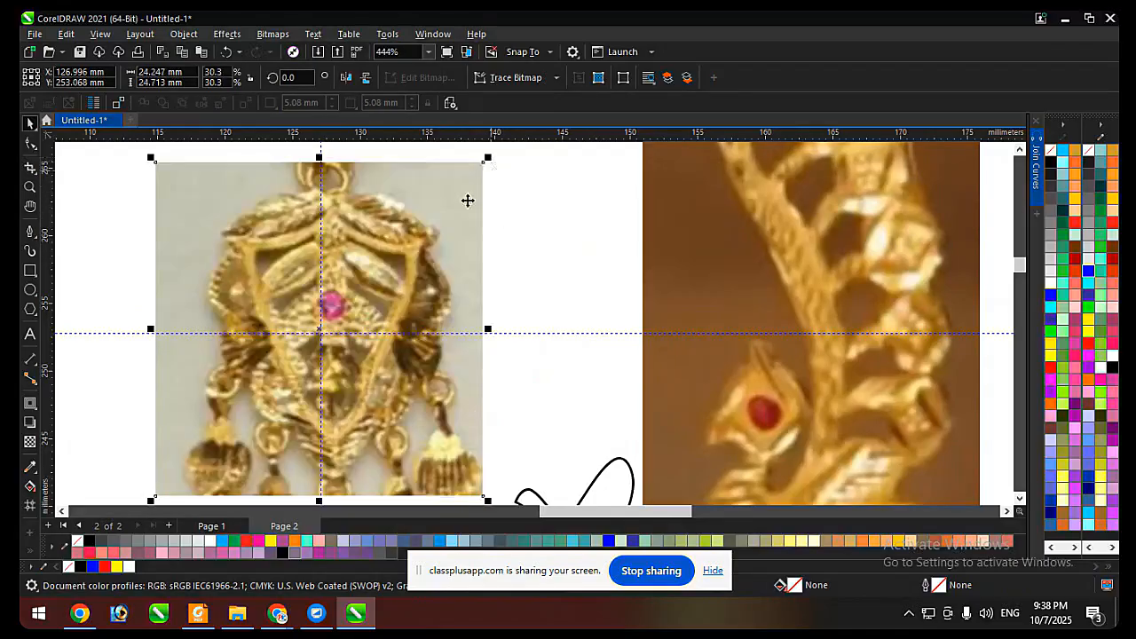
Rotate the earring photo clockwise to 358.875 degrees so the earring's centre axis follows the vertical guideline.
{"action": "left_click", "coordinate": [408, 231]}
{"action": "left_click_drag", "start_coordinate": [470, 179], "coordinate": [490, 187]}
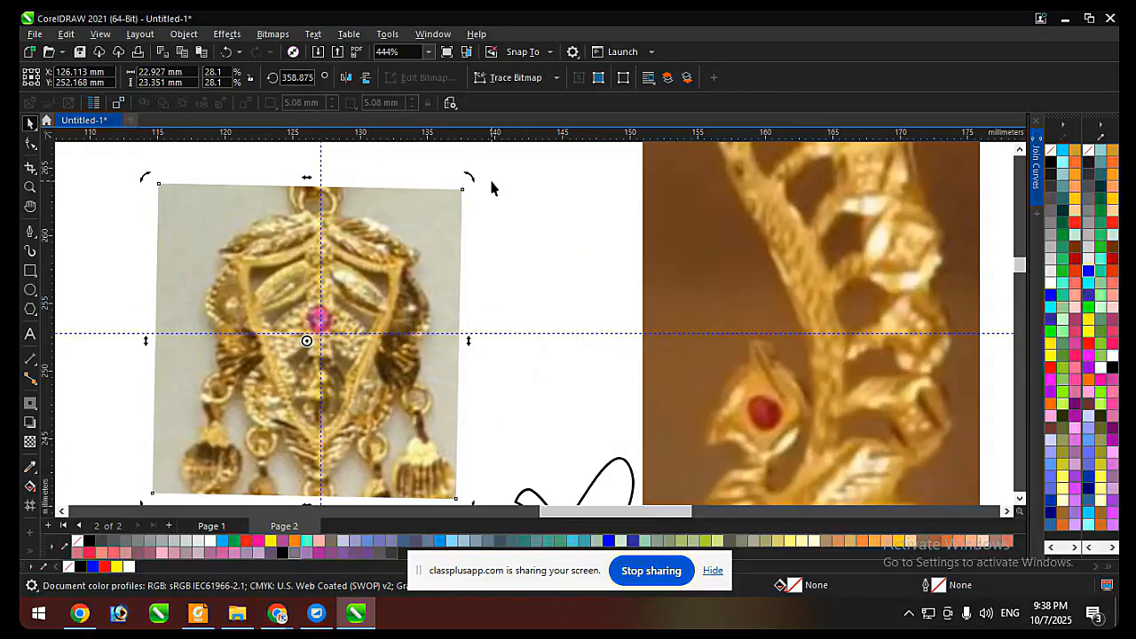
{"action": "left_click_drag", "start_coordinate": [470, 175], "coordinate": [481, 181]}
{"action": "key", "text": "ctrl+z"}
{"action": "left_click", "coordinate": [499, 218]}
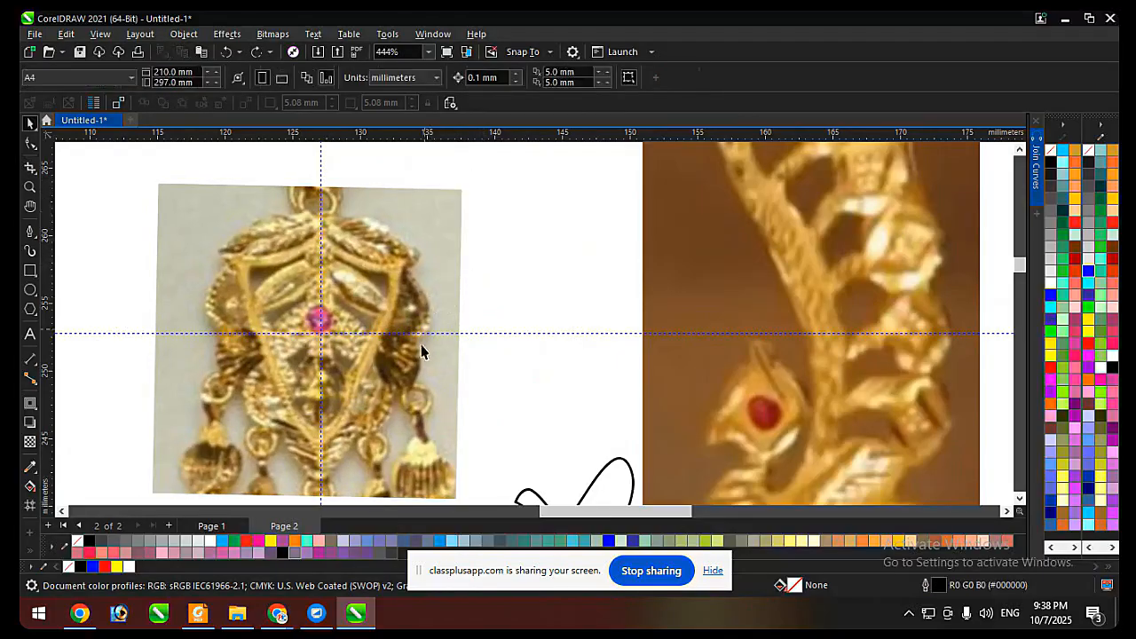
Delete the horizontal and vertical guidelines crossing the earring photo.
{"action": "left_click", "coordinate": [419, 334]}
{"action": "key", "text": "Delete"}
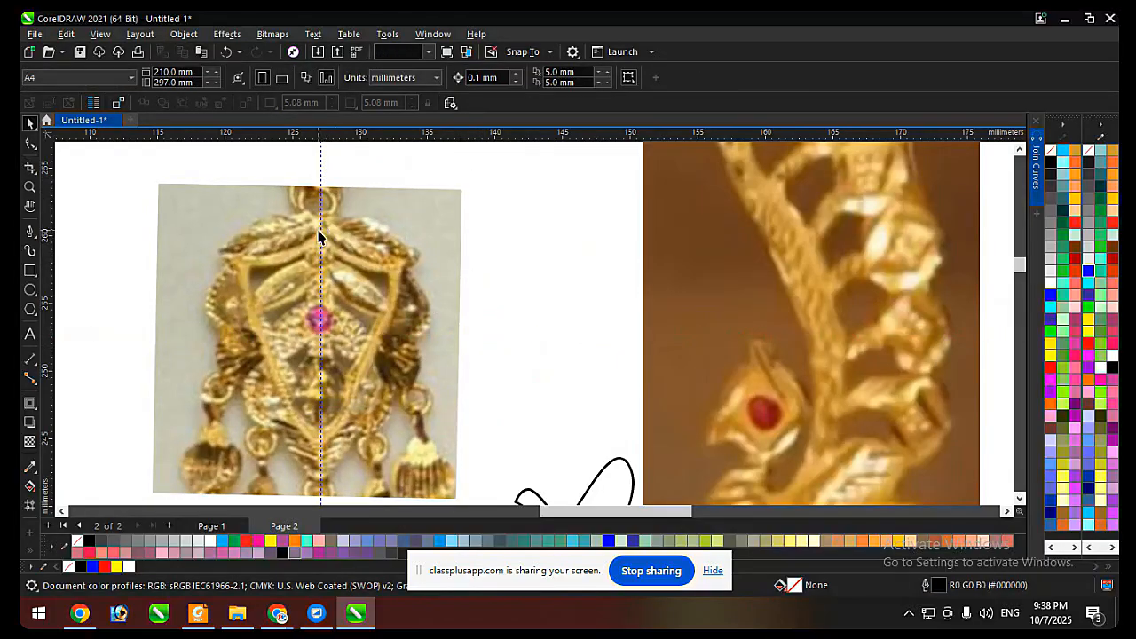
{"action": "left_click", "coordinate": [319, 232]}
{"action": "left_click", "coordinate": [428, 256]}
Open the Tone Curve adjustment for the earring photo, reset its curve, and move the dialog clear of the photo.
{"action": "scroll", "coordinate": [302, 246], "scroll_direction": "up", "scroll_amount": 1}
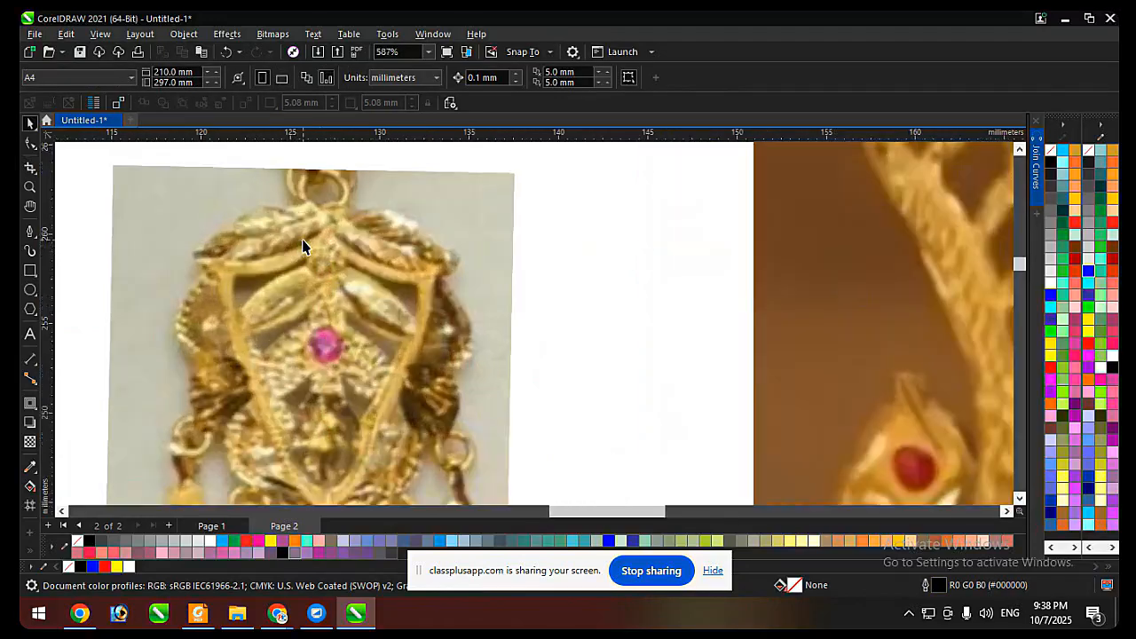
{"action": "scroll", "coordinate": [295, 237], "scroll_direction": "down", "scroll_amount": 2}
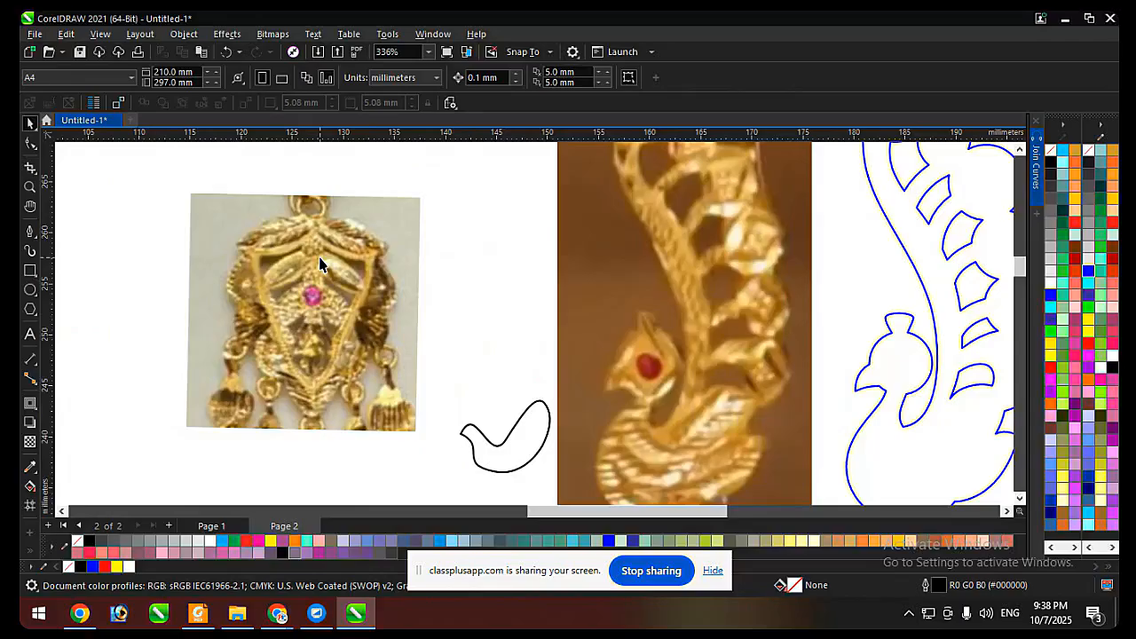
{"action": "scroll", "coordinate": [330, 264], "scroll_direction": "up", "scroll_amount": 1}
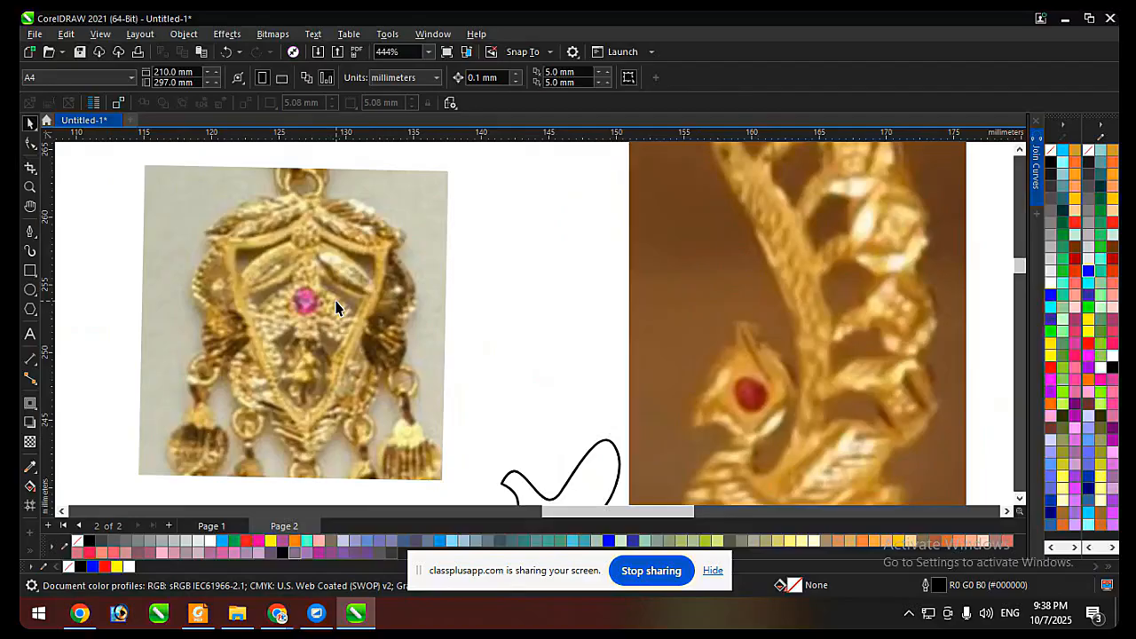
{"action": "left_click", "coordinate": [329, 311]}
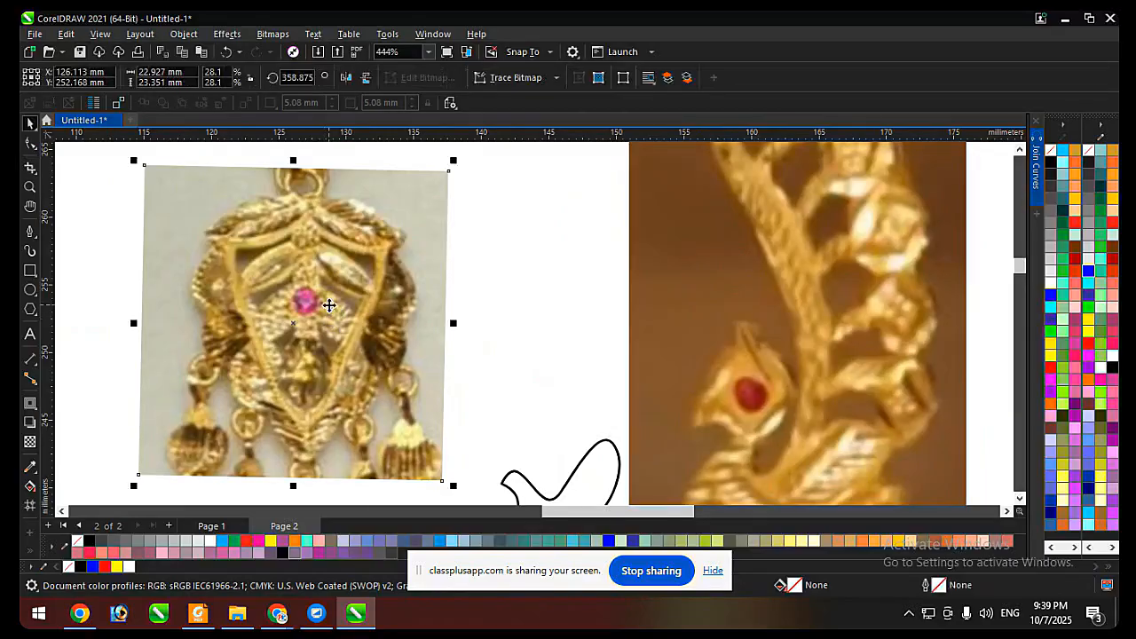
{"action": "left_click", "coordinate": [232, 37]}
{"action": "mouse_move", "coordinate": [244, 71]}
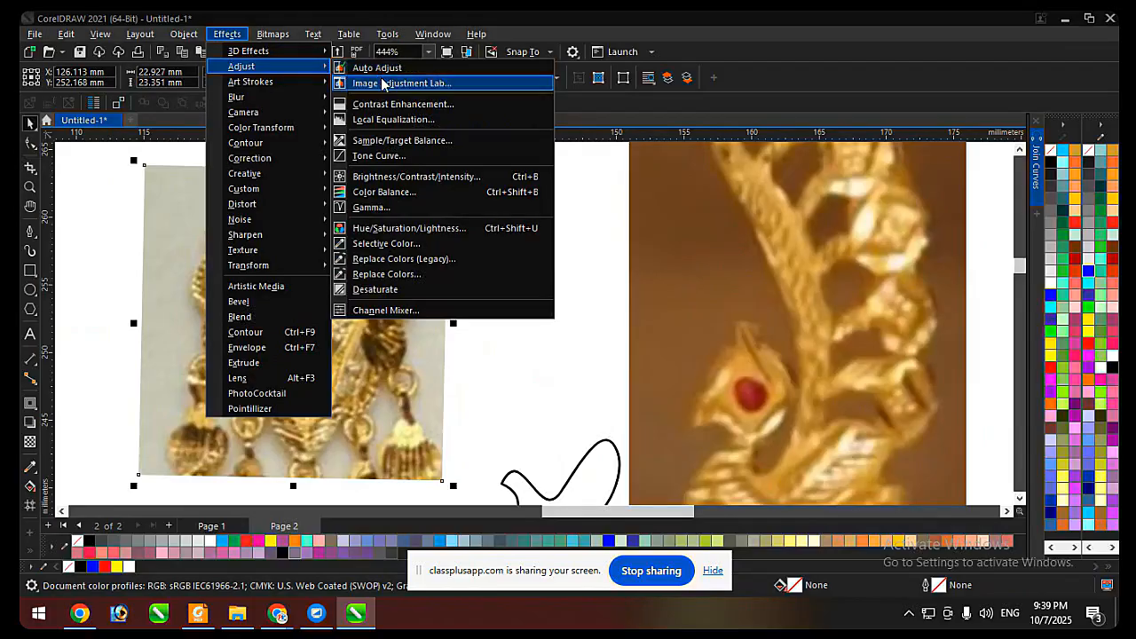
{"action": "left_click", "coordinate": [389, 159]}
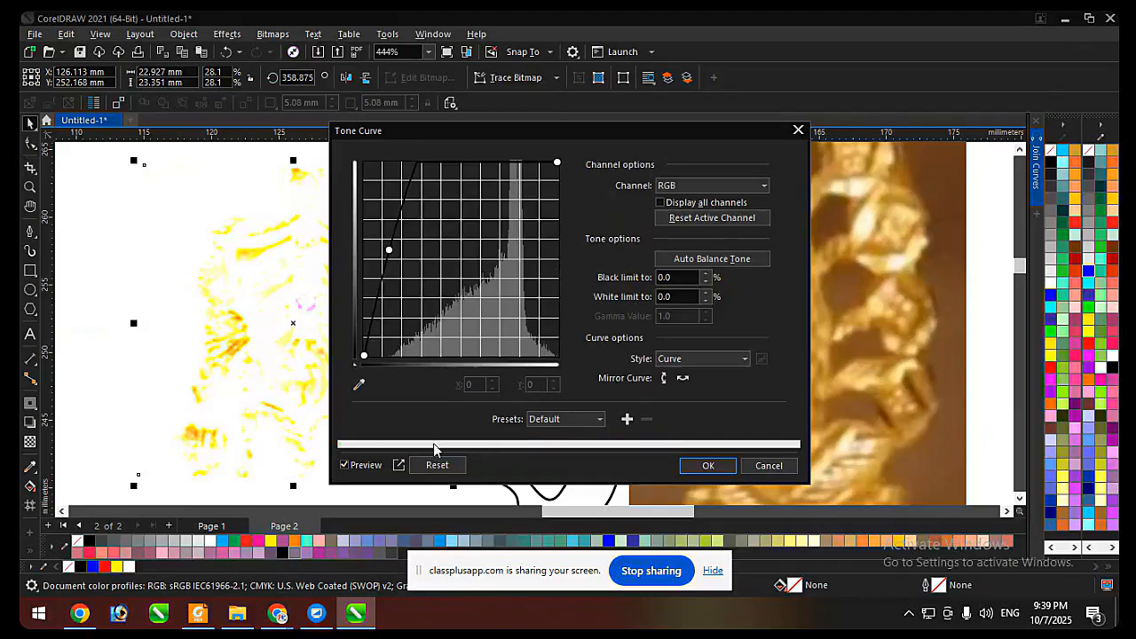
{"action": "left_click", "coordinate": [435, 465]}
{"action": "left_click_drag", "start_coordinate": [515, 136], "coordinate": [761, 158]}
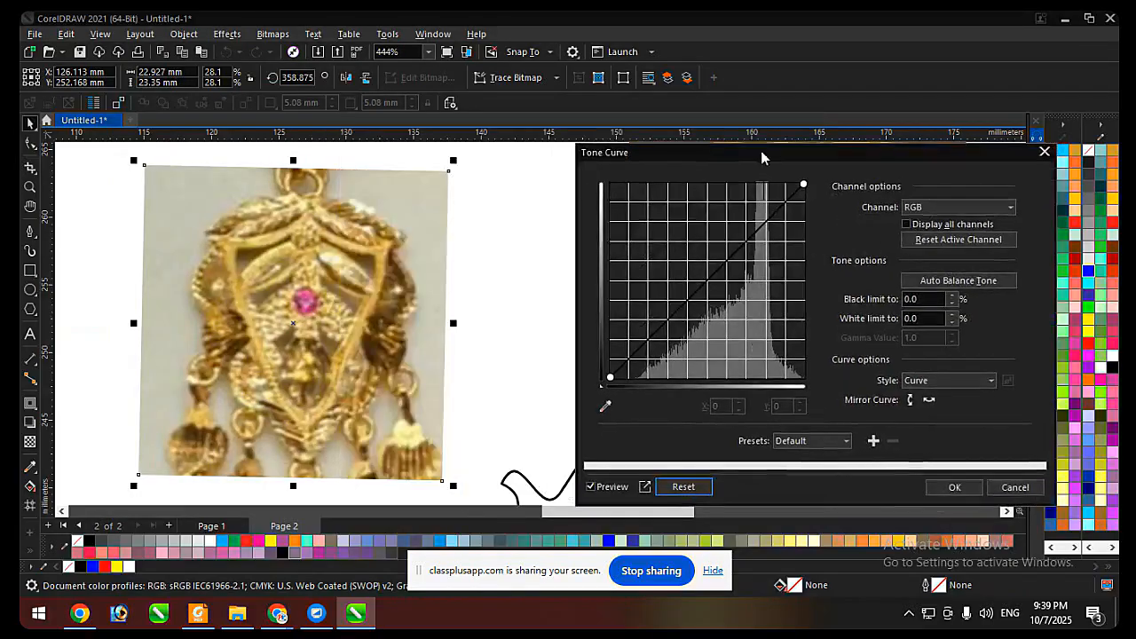
Pull the RGB tone curve's midpoint slightly below the diagonal to darken the earring photo, apply it, and deselect the photo.
{"action": "left_click_drag", "start_coordinate": [695, 289], "coordinate": [669, 261]}
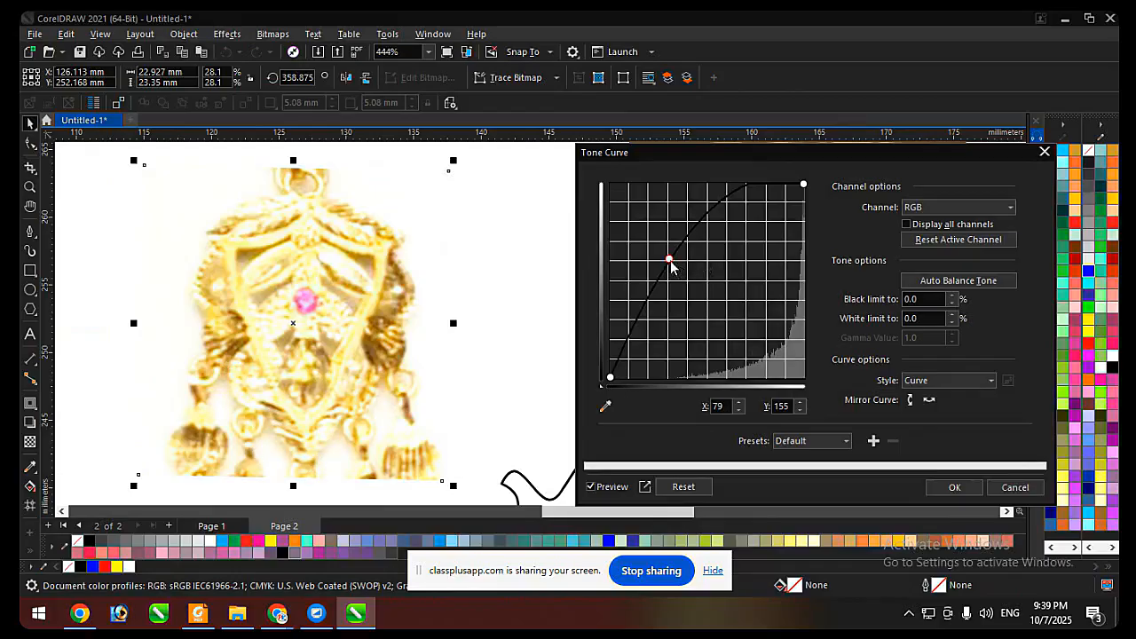
{"action": "left_click_drag", "start_coordinate": [670, 262], "coordinate": [725, 299]}
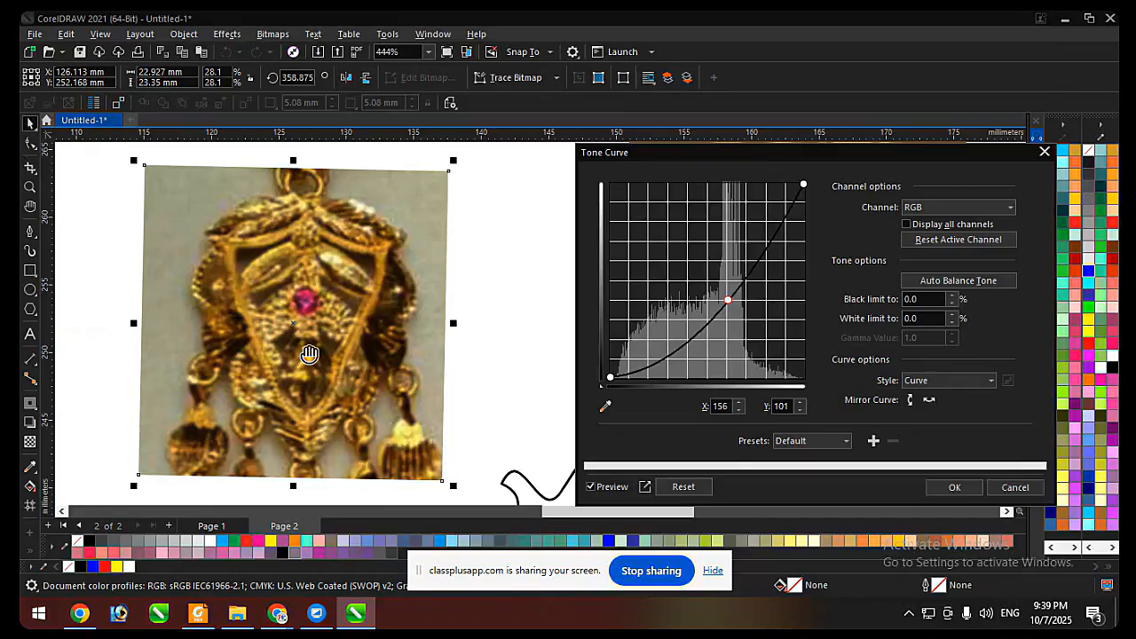
{"action": "left_click_drag", "start_coordinate": [727, 302], "coordinate": [720, 284]}
{"action": "left_click", "coordinate": [954, 487]}
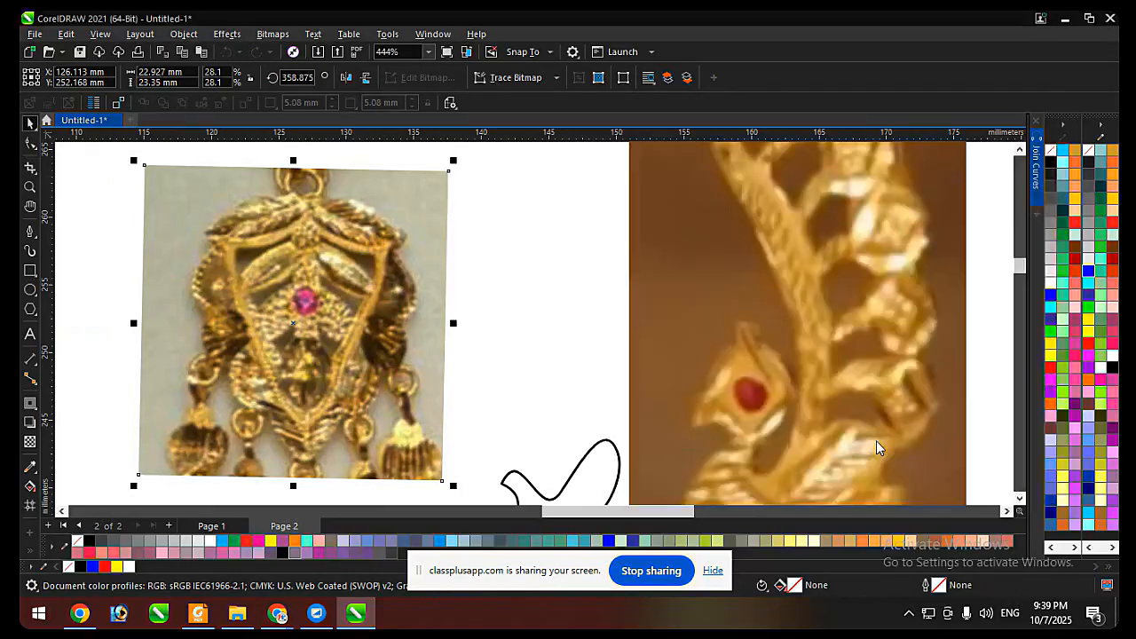
{"action": "left_click", "coordinate": [533, 256]}
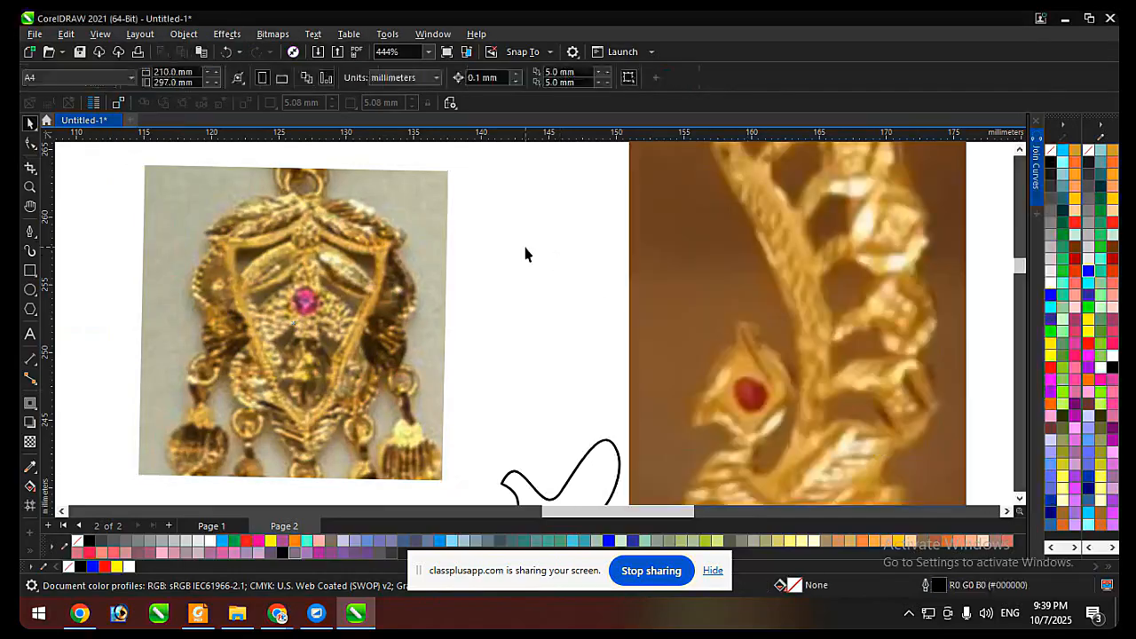
{"action": "left_click", "coordinate": [31, 291]}
{"action": "scroll", "coordinate": [243, 299], "scroll_direction": "up", "scroll_amount": 1}
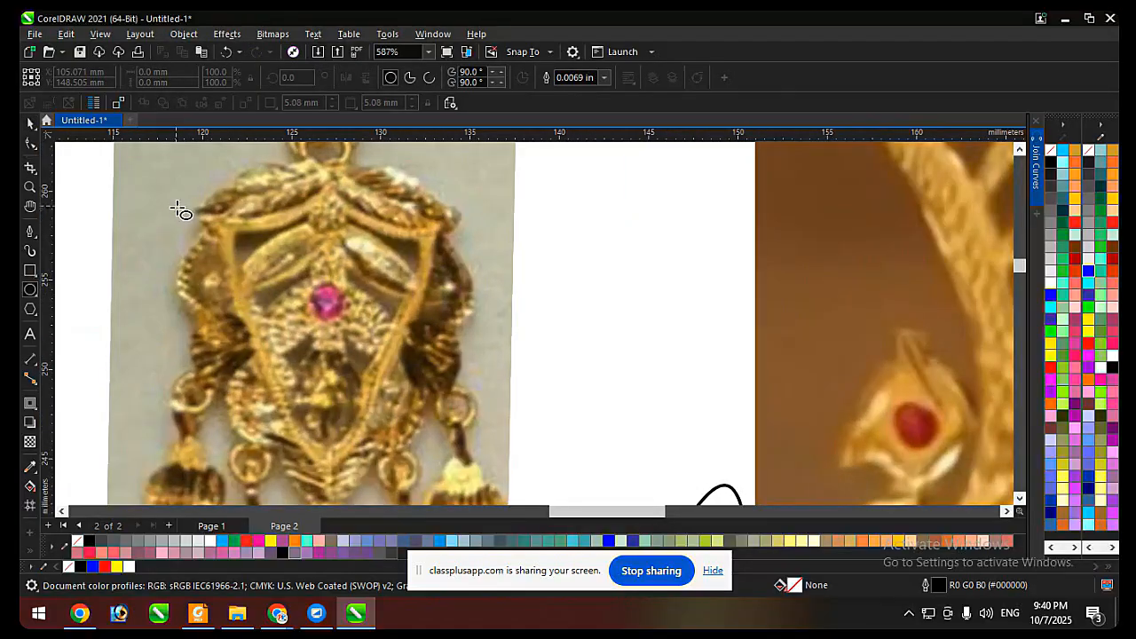
{"action": "left_click_drag", "start_coordinate": [178, 213], "coordinate": [276, 312]}
{"action": "key", "text": "space"}
{"action": "left_click_drag", "start_coordinate": [235, 242], "coordinate": [232, 257]}
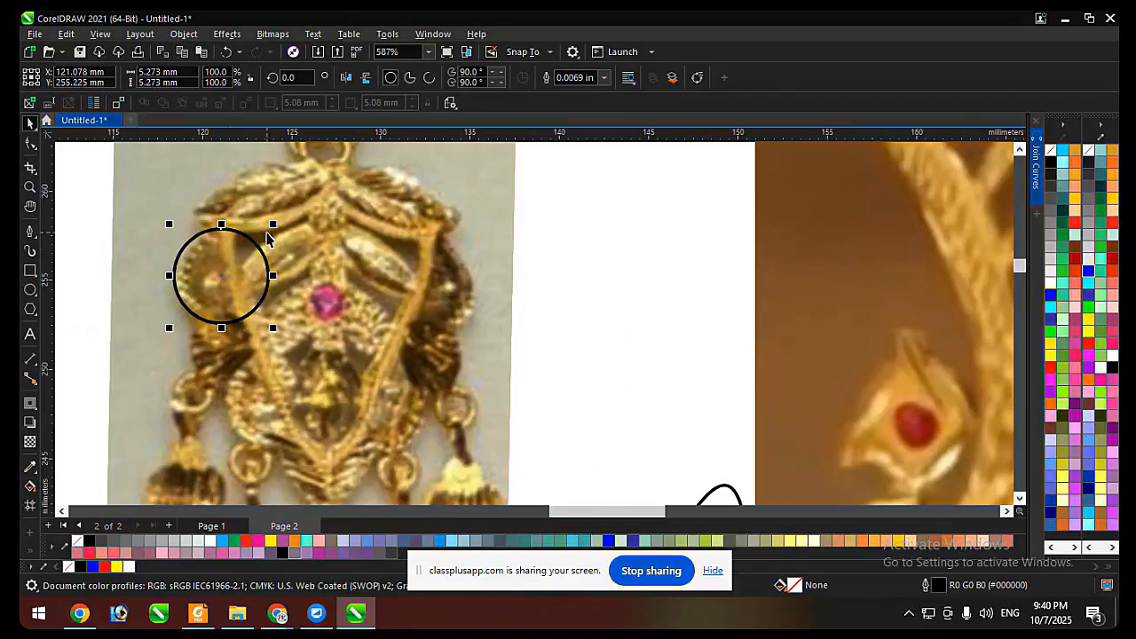
{"action": "left_click_drag", "start_coordinate": [274, 224], "coordinate": [239, 254]}
{"action": "key", "text": "Delete"}
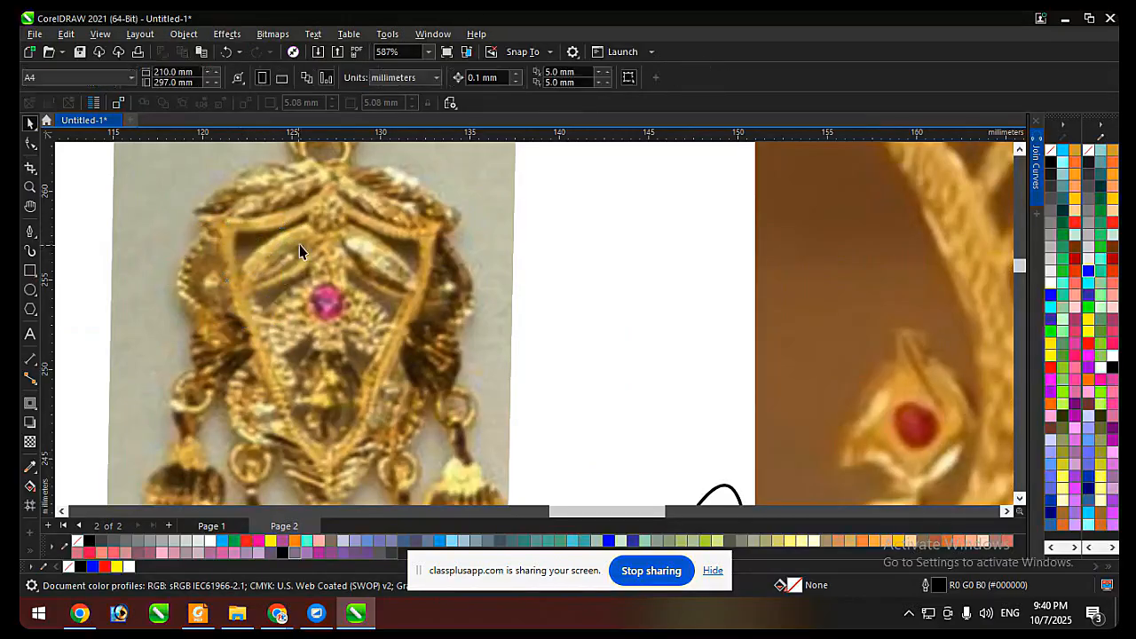
Trace the earring's upper-left leaf with the Pen tool as a closed outline about 8 mm wide and 4 mm high.
{"action": "left_click", "coordinate": [29, 233]}
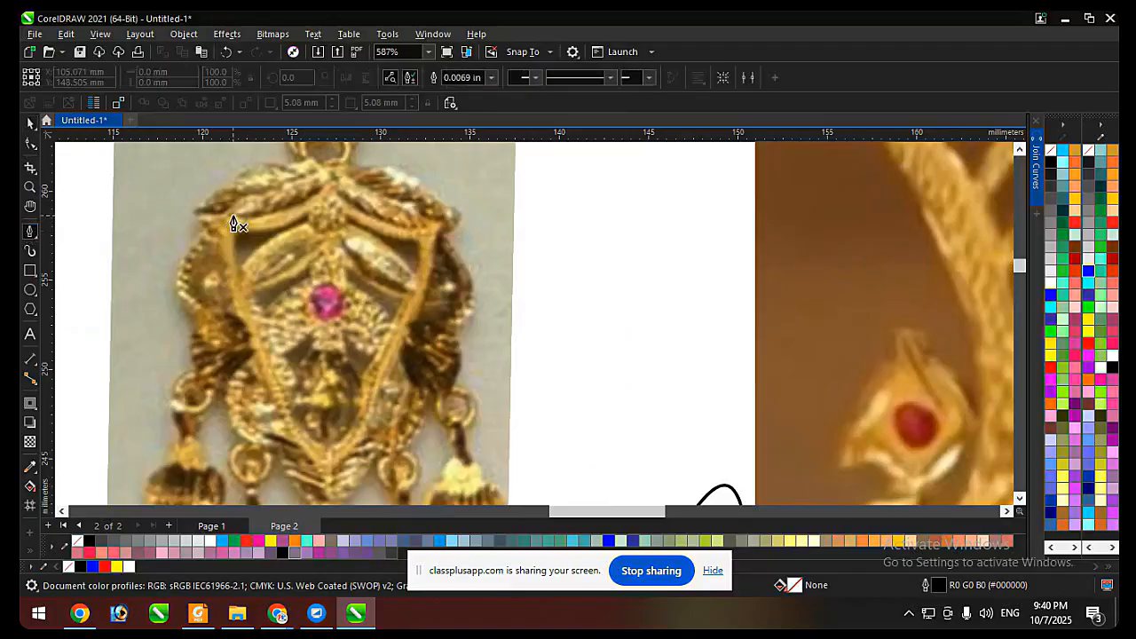
{"action": "scroll", "coordinate": [226, 223], "scroll_direction": "down", "scroll_amount": 1}
{"action": "scroll", "coordinate": [258, 257], "scroll_direction": "up", "scroll_amount": 1}
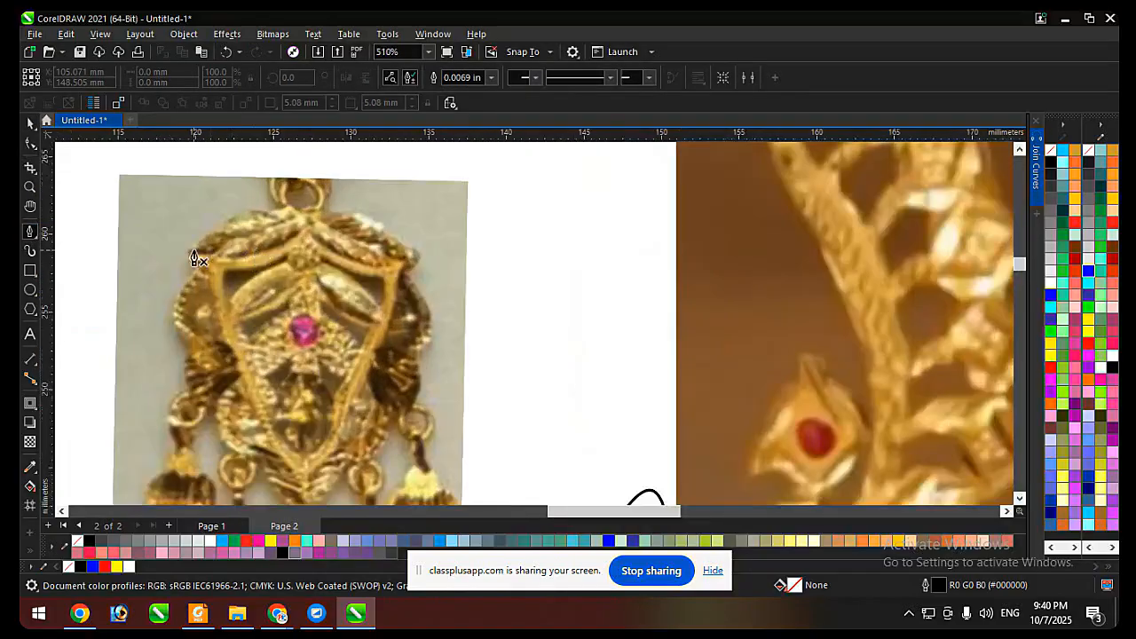
{"action": "left_click", "coordinate": [186, 254]}
{"action": "left_click_drag", "start_coordinate": [304, 213], "coordinate": [375, 233]}
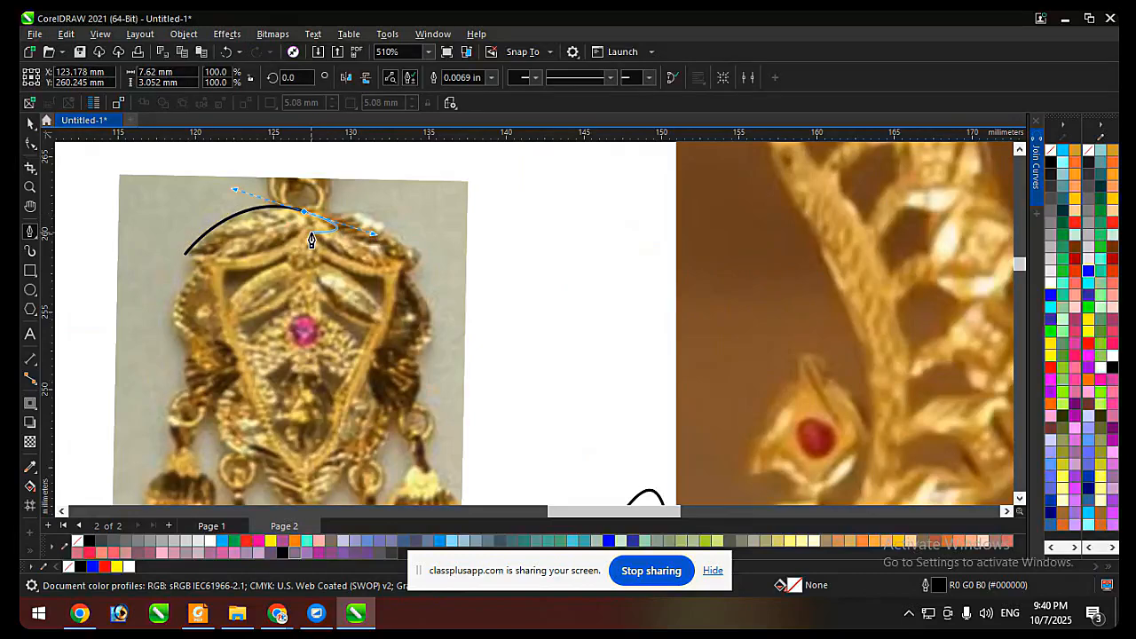
{"action": "left_click", "coordinate": [304, 213]}
{"action": "left_click", "coordinate": [311, 230]}
{"action": "left_click_drag", "start_coordinate": [186, 255], "coordinate": [274, 300]}
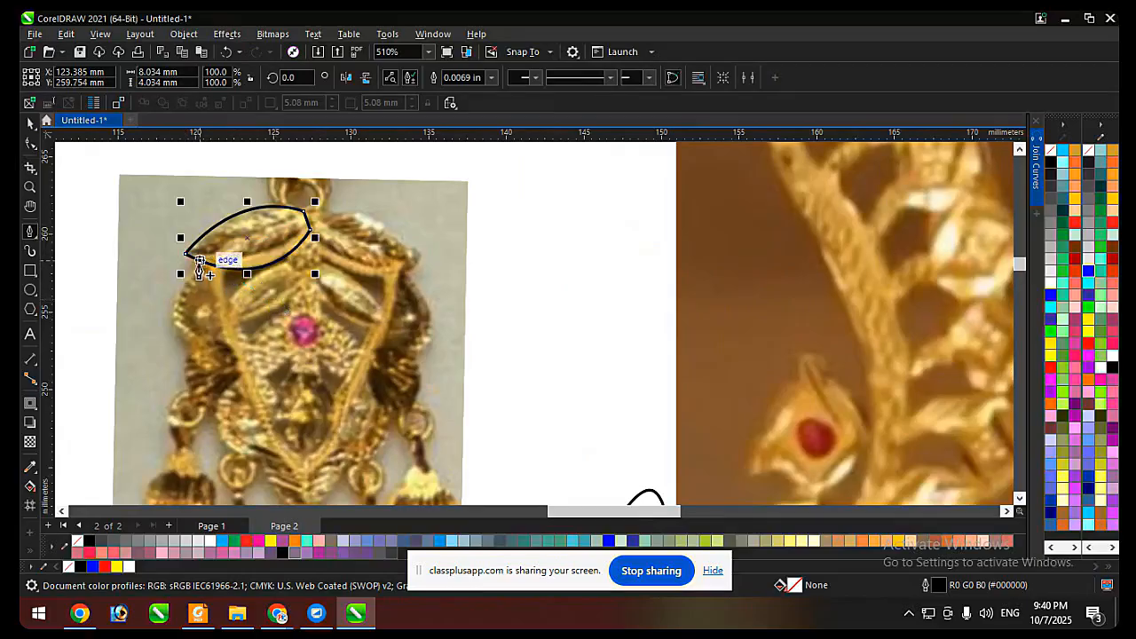
Try tracing the first scalloped lobe below the upper-left leaf, and discard the partial curve.
{"action": "scroll", "coordinate": [202, 269], "scroll_direction": "up", "scroll_amount": 1}
{"action": "left_click", "coordinate": [209, 254]}
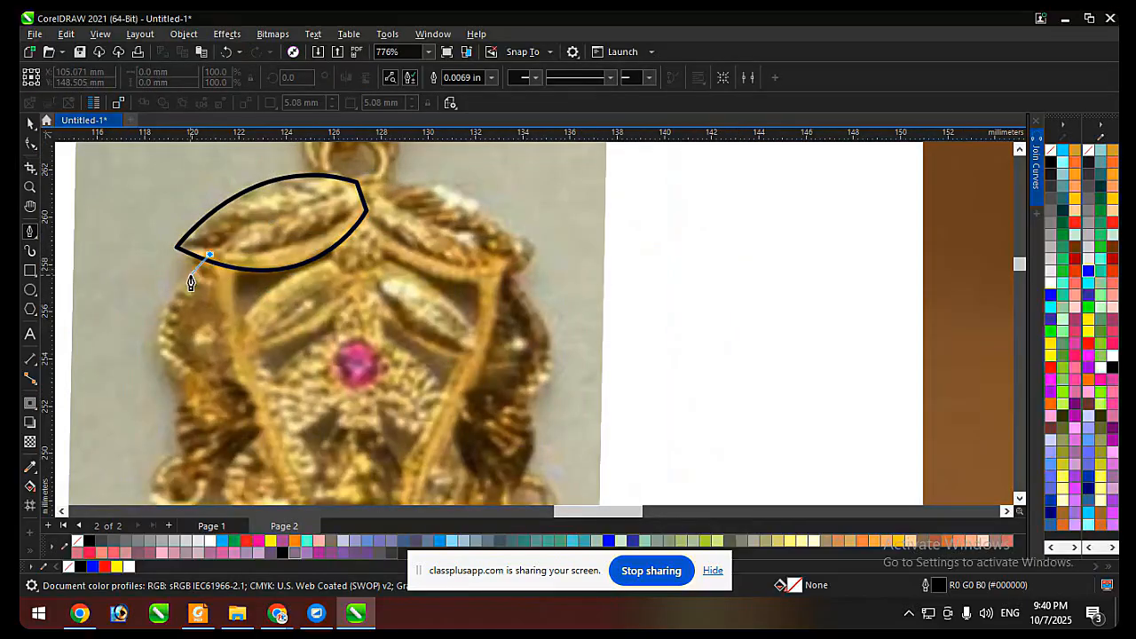
{"action": "left_click_drag", "start_coordinate": [186, 388], "coordinate": [265, 441]}
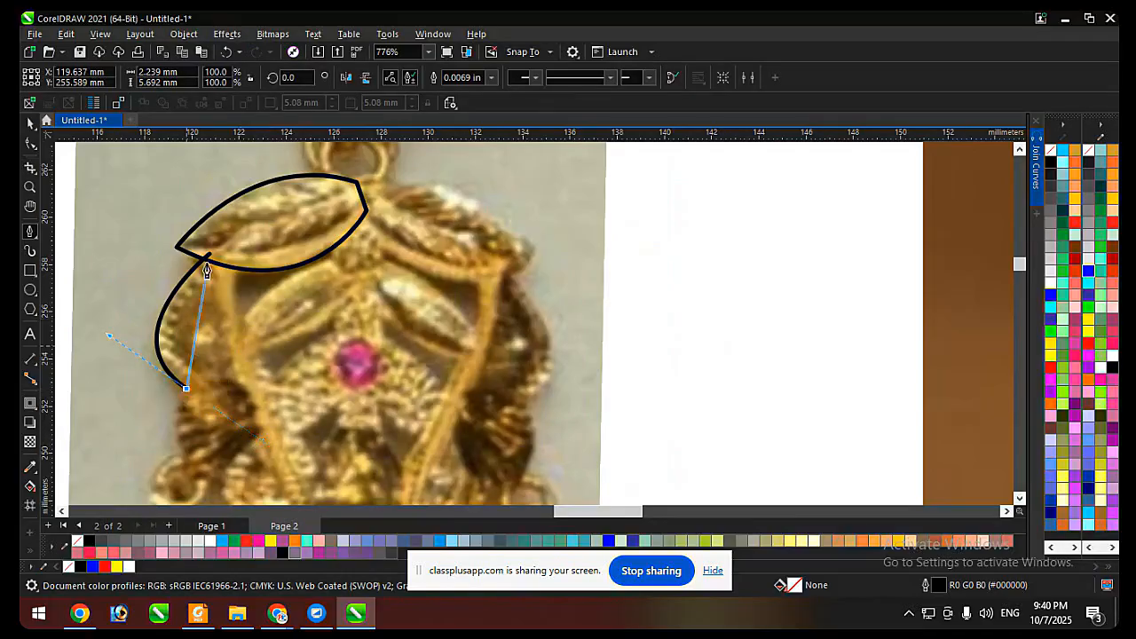
{"action": "scroll", "coordinate": [218, 234], "scroll_direction": "down", "scroll_amount": 1}
{"action": "scroll", "coordinate": [241, 403], "scroll_direction": "up", "scroll_amount": 1}
{"action": "left_click_drag", "start_coordinate": [213, 393], "coordinate": [272, 422]}
{"action": "key", "text": "space"}
{"action": "key", "text": "Delete"}
{"action": "scroll", "coordinate": [224, 414], "scroll_direction": "down", "scroll_amount": 1}
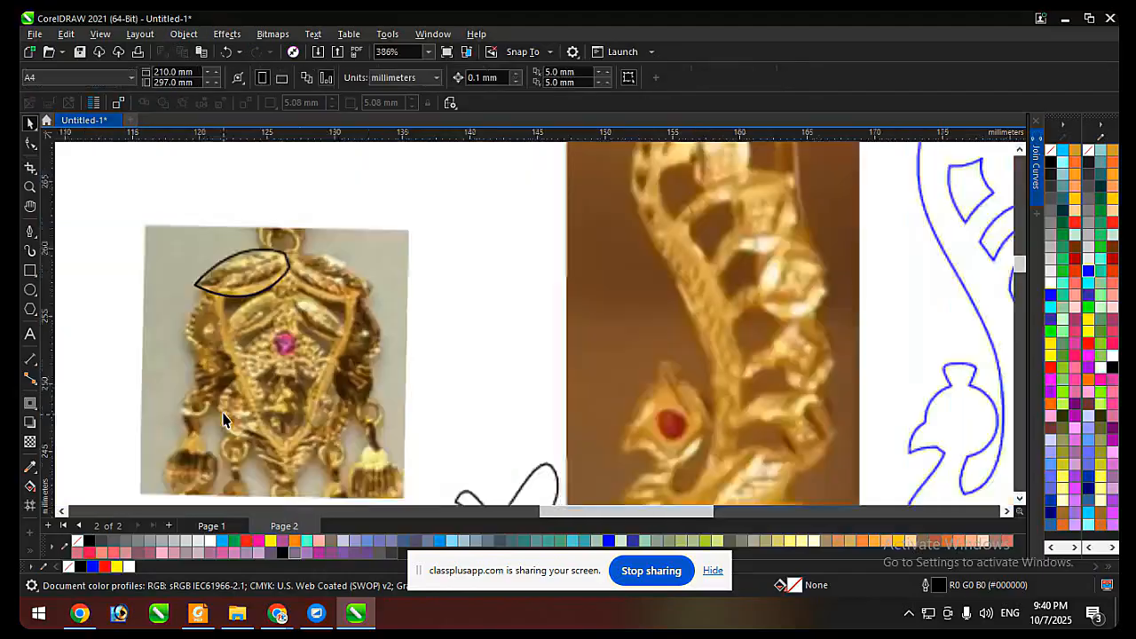
Delete the closed outline around the earring's upper-left leaf.
{"action": "scroll", "coordinate": [223, 419], "scroll_direction": "up", "scroll_amount": 1}
{"action": "left_click", "coordinate": [266, 254]}
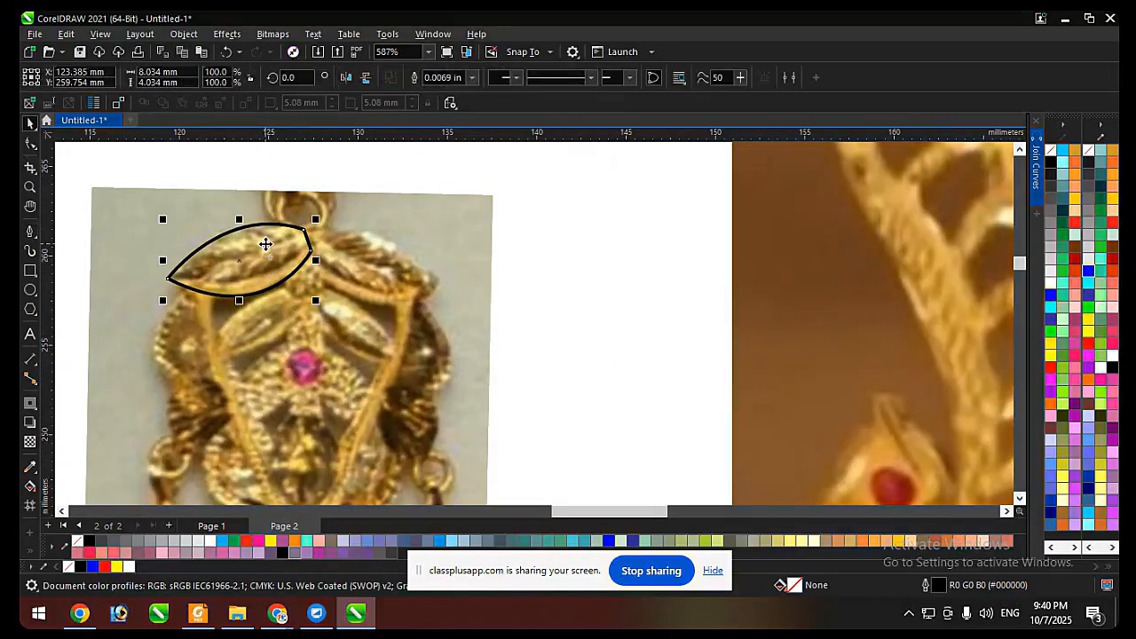
{"action": "key", "text": "Delete"}
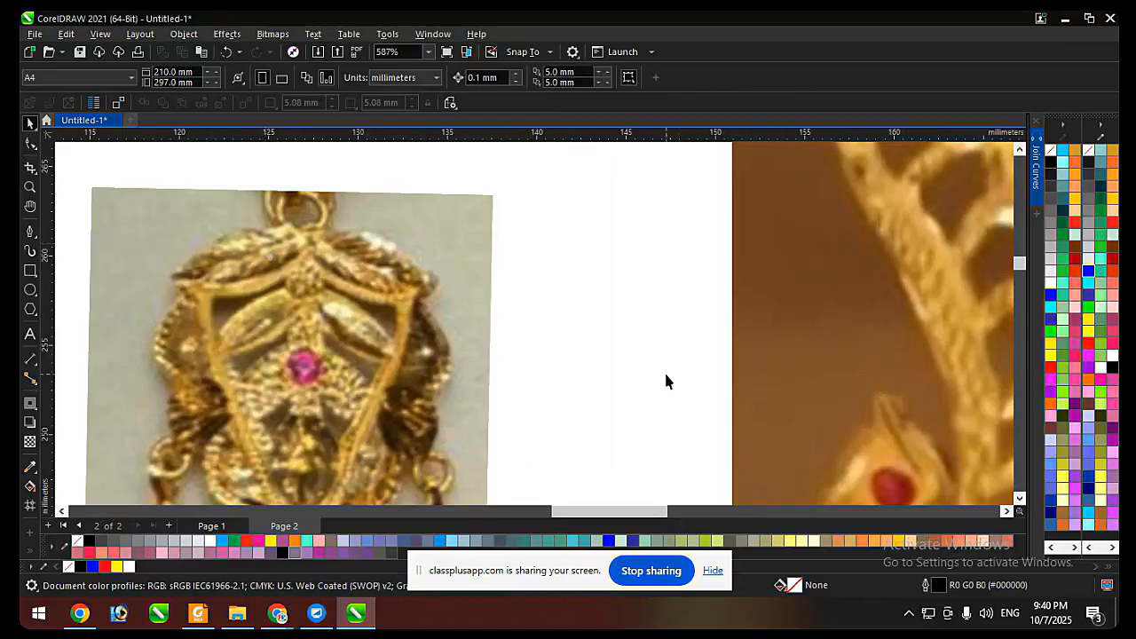
Trace the upper-left leaf with the Pen tool as a closed outline extending past the earring's centre axis, about 10.3 × 4.1 mm.
{"action": "left_click", "coordinate": [30, 231]}
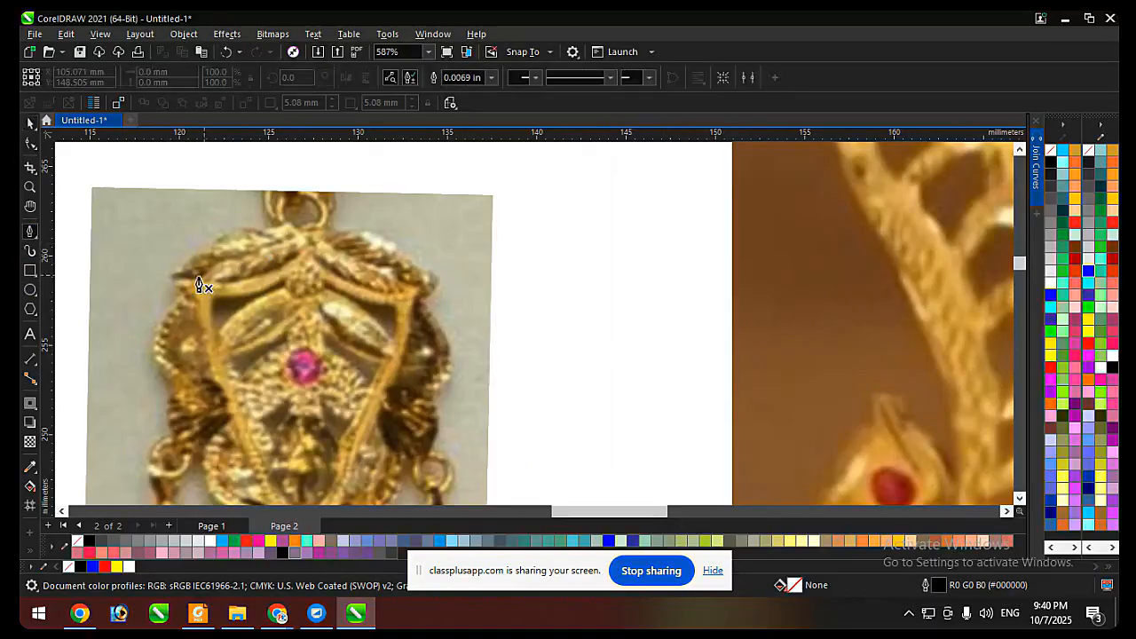
{"action": "left_click", "coordinate": [166, 280]}
{"action": "left_click_drag", "start_coordinate": [310, 236], "coordinate": [376, 290]}
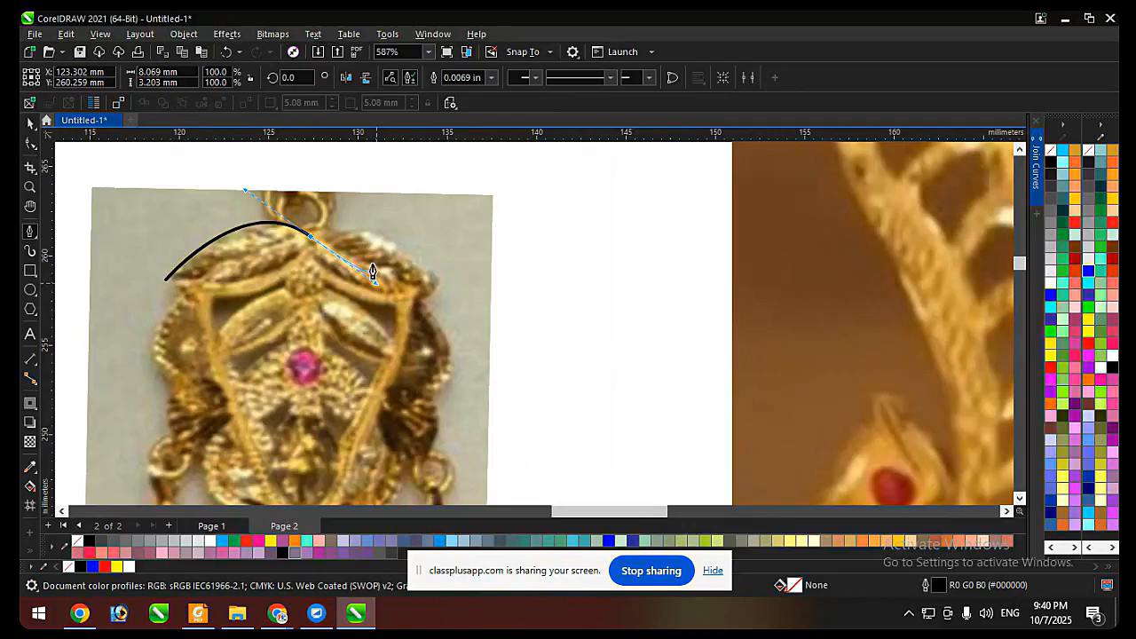
{"action": "left_click", "coordinate": [344, 248]}
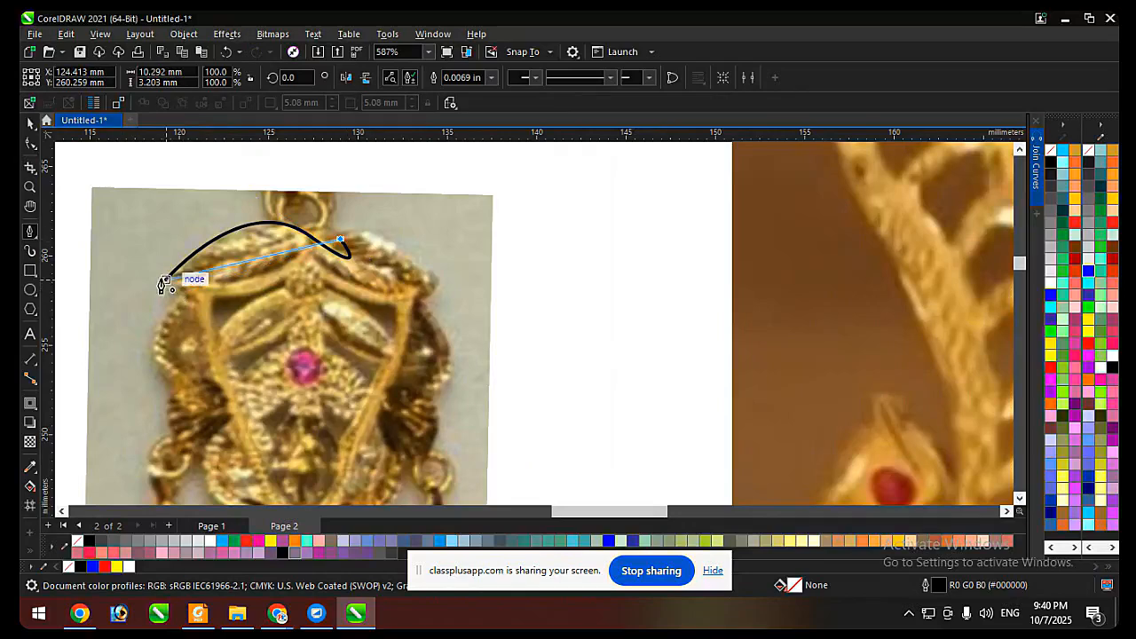
{"action": "left_click_drag", "start_coordinate": [166, 280], "coordinate": [247, 333]}
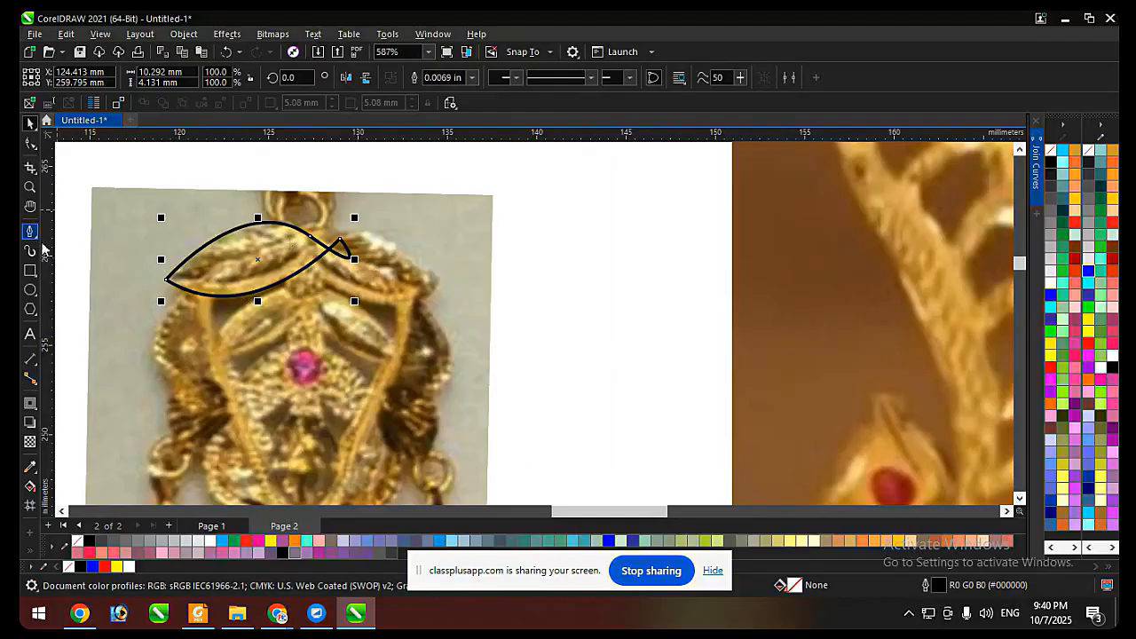
Draw a rectangle about 14.4 × 26.2 mm over the earring's right half, with its left edge on the centre axis.
{"action": "left_click", "coordinate": [29, 270]}
{"action": "scroll", "coordinate": [492, 219], "scroll_direction": "down", "scroll_amount": 2}
{"action": "left_click_drag", "start_coordinate": [524, 177], "coordinate": [377, 443]}
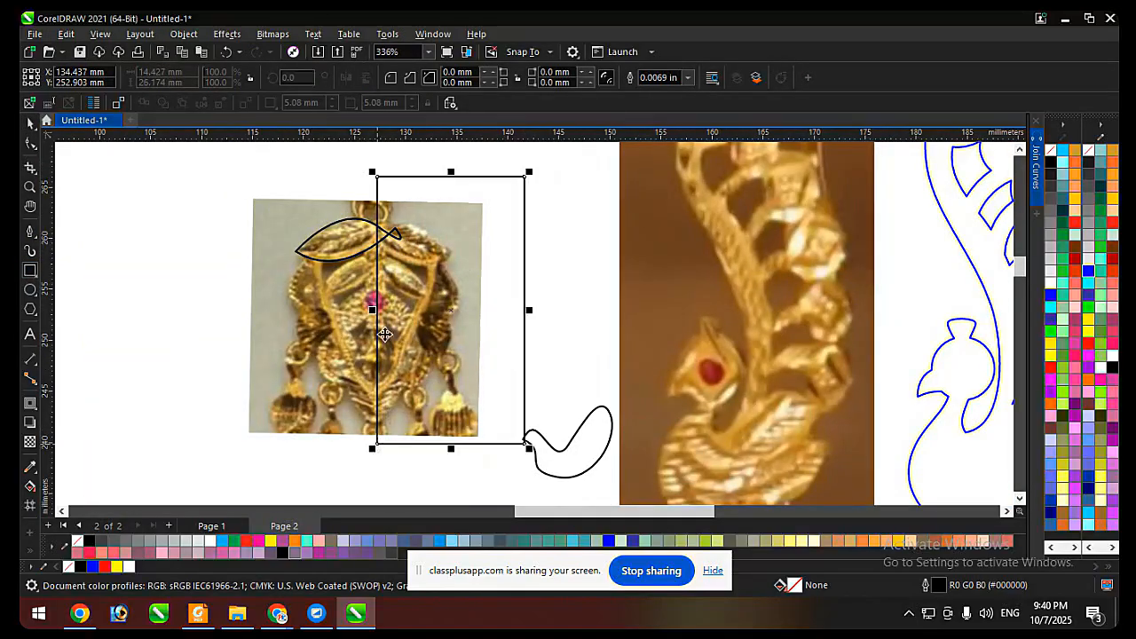
{"action": "key", "text": "space"}
Cut the leaf at the centre axis with the rectangle using Back Minus Front, and mirror a copy onto the earring's right side.
{"action": "left_click", "coordinate": [374, 246], "text": "shift"}
{"action": "left_click", "coordinate": [512, 78]}
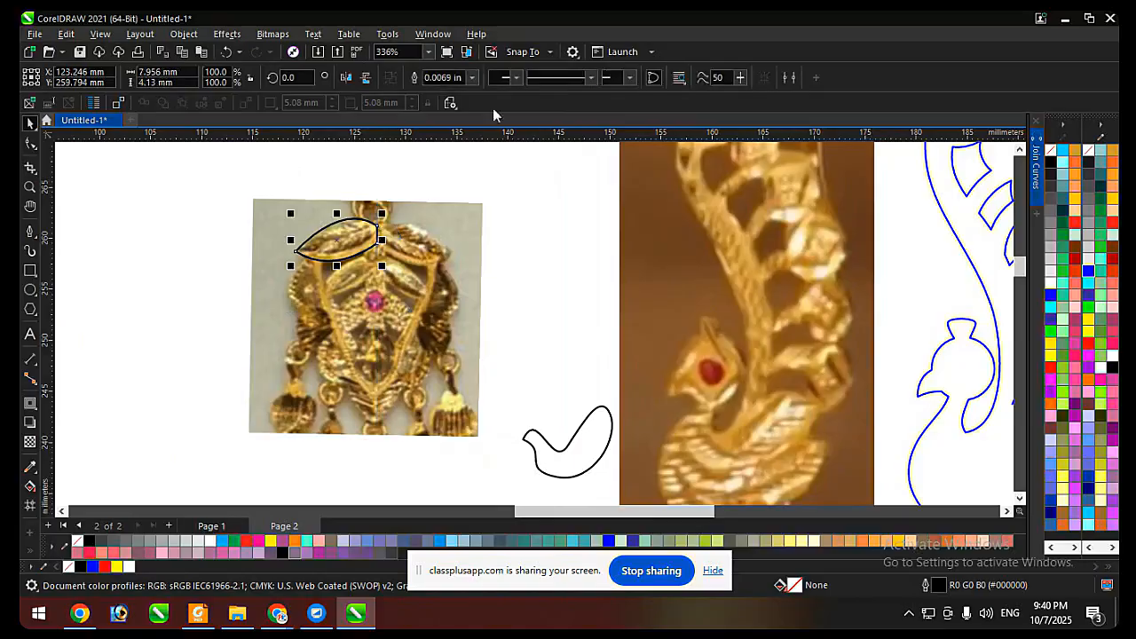
{"action": "scroll", "coordinate": [389, 240], "scroll_direction": "up", "scroll_amount": 2}
{"action": "left_click_drag", "start_coordinate": [226, 249], "coordinate": [435, 257]}
{"action": "left_click", "coordinate": [348, 234], "text": "shift"}
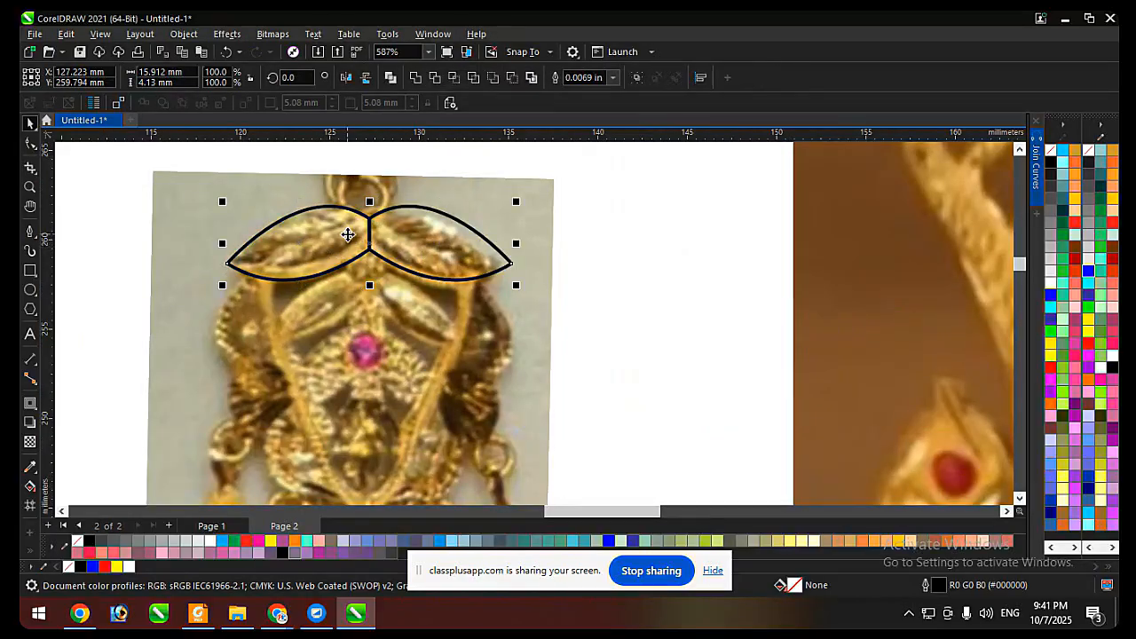
Weld the two mirrored leaf halves, and undo the weld, the mirrored copy and the rectangle cut.
{"action": "left_click", "coordinate": [416, 78]}
{"action": "key", "text": "ctrl+z"}
{"action": "key", "text": "ctrl+z"}
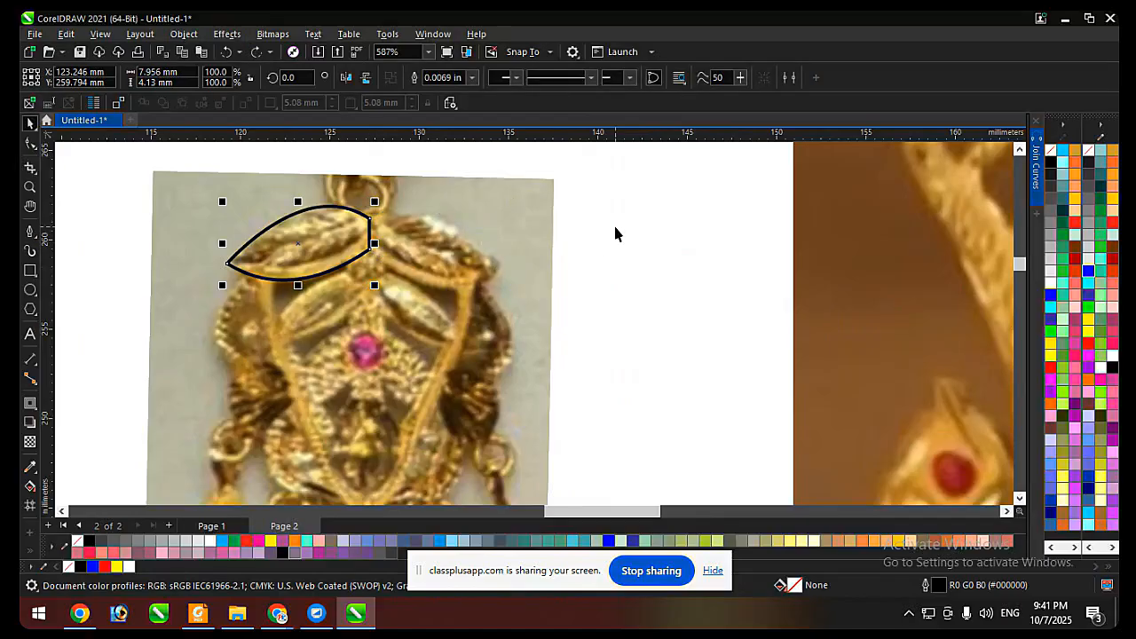
{"action": "key", "text": "ctrl+z"}
{"action": "left_click", "coordinate": [679, 206]}
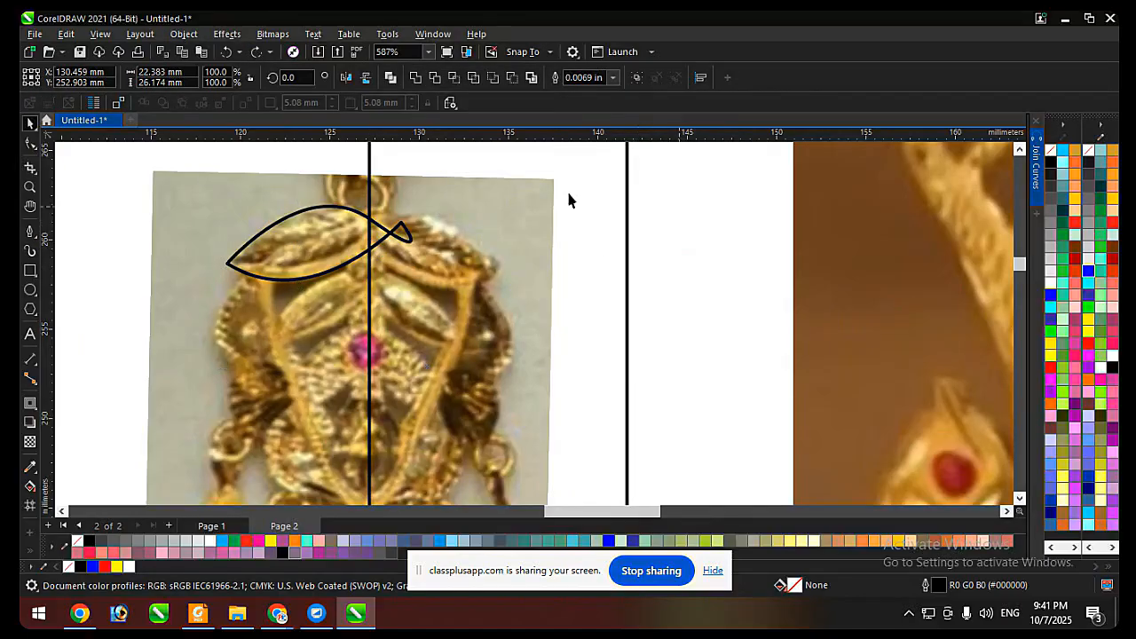
Reshape the leaf outline slightly at its outer tip, and cut it at the centre axis with the rectangle using Back Minus Front.
{"action": "left_click", "coordinate": [309, 229]}
{"action": "key", "text": "F10"}
{"action": "scroll", "coordinate": [245, 258], "scroll_direction": "up", "scroll_amount": 1}
{"action": "left_click", "coordinate": [221, 265]}
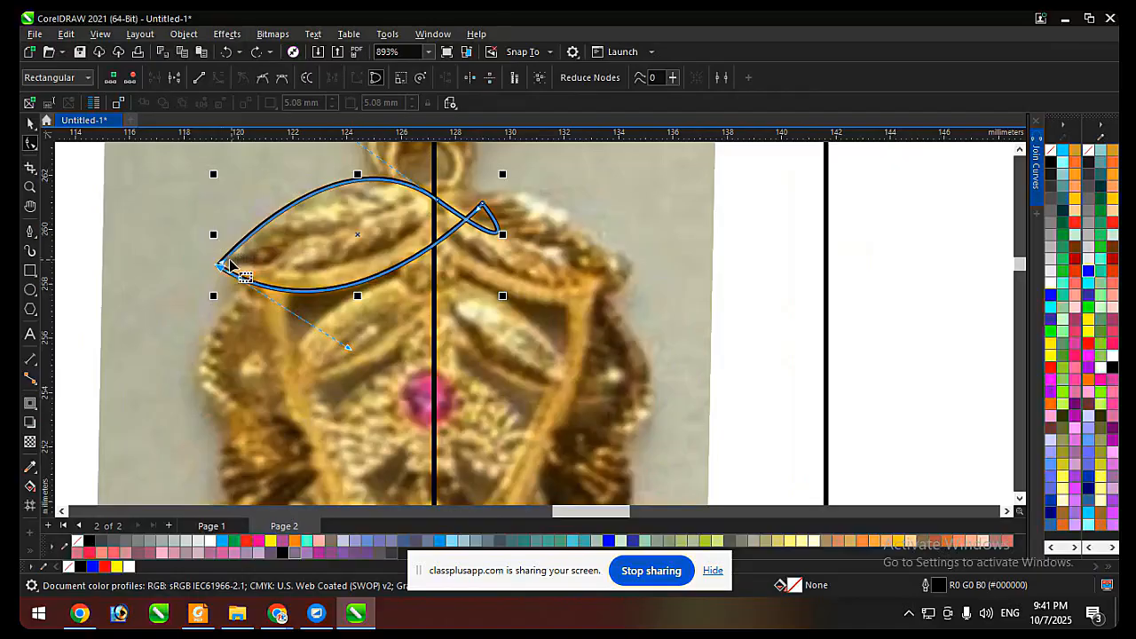
{"action": "scroll", "coordinate": [348, 153], "scroll_direction": "down", "scroll_amount": 1}
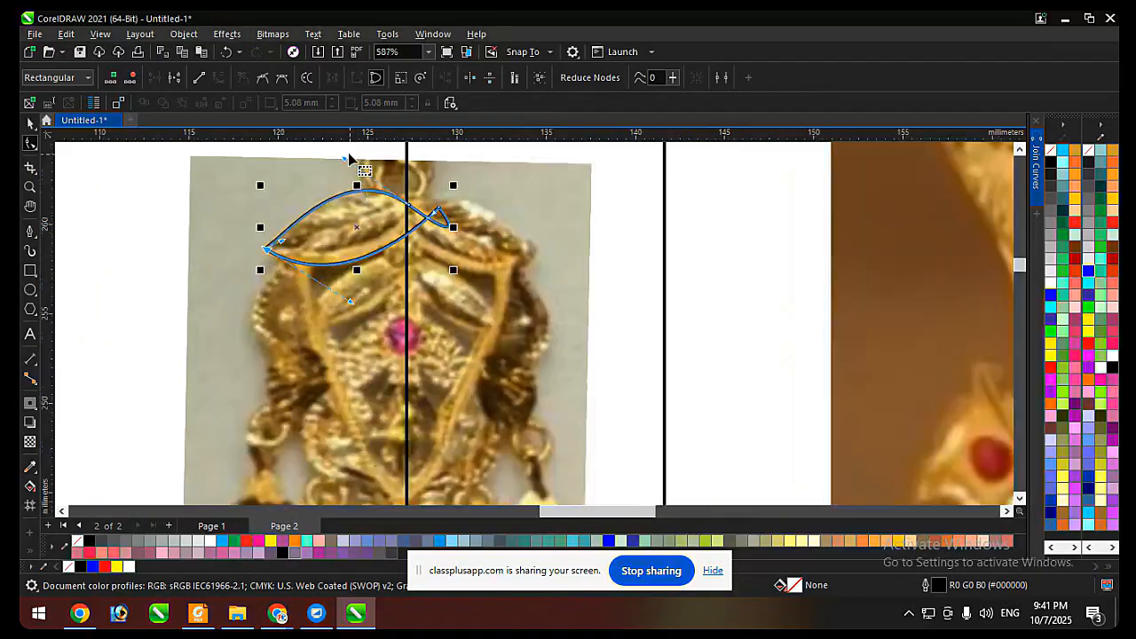
{"action": "scroll", "coordinate": [347, 152], "scroll_direction": "up", "scroll_amount": 1}
{"action": "key", "text": "space"}
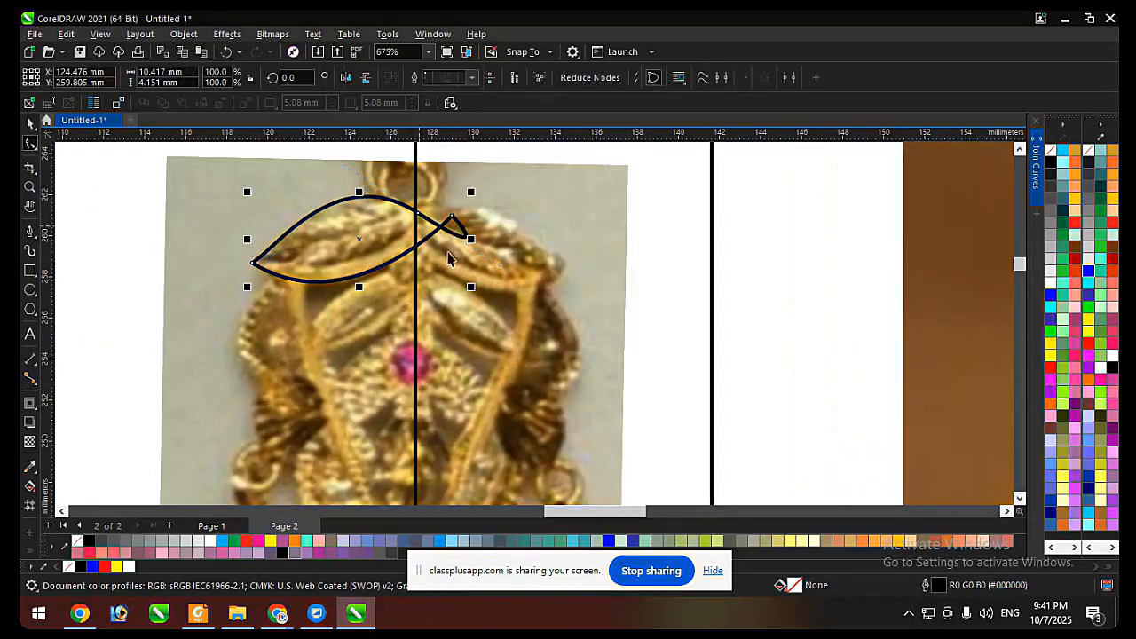
{"action": "left_click", "coordinate": [551, 283], "text": "shift"}
{"action": "left_click", "coordinate": [498, 81]}
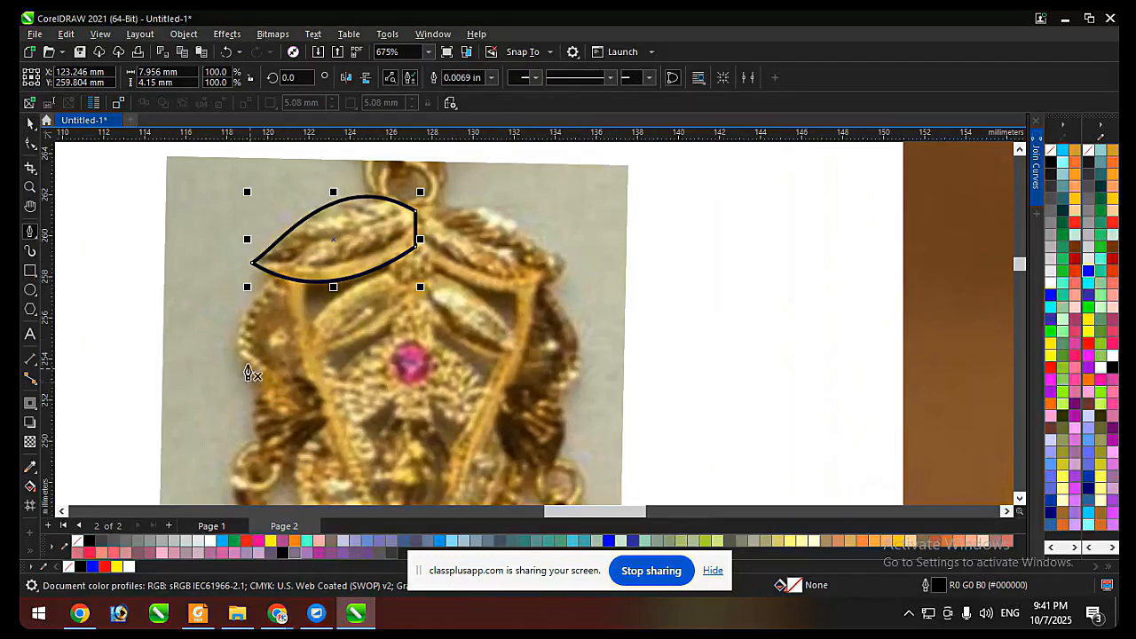
Trace the earring's left scalloped edge with the Pen tool, from inside the leaf down the three lobes to the bottom motif.
{"action": "left_click", "coordinate": [303, 255]}
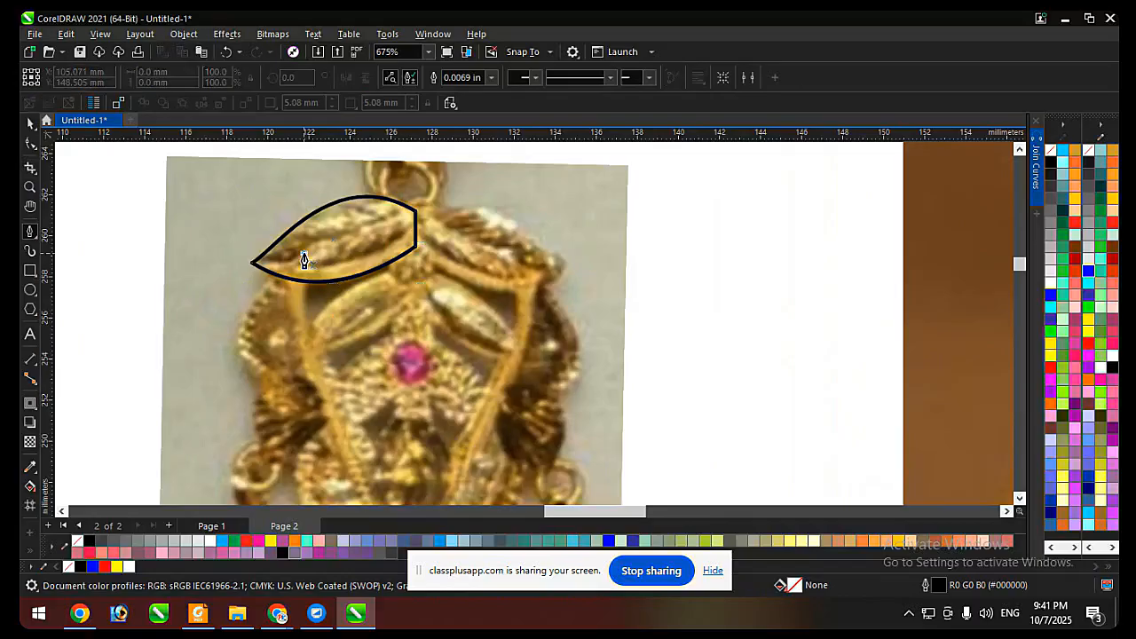
{"action": "scroll", "coordinate": [297, 266], "scroll_direction": "down", "scroll_amount": 1}
{"action": "left_click_drag", "start_coordinate": [271, 311], "coordinate": [325, 377]}
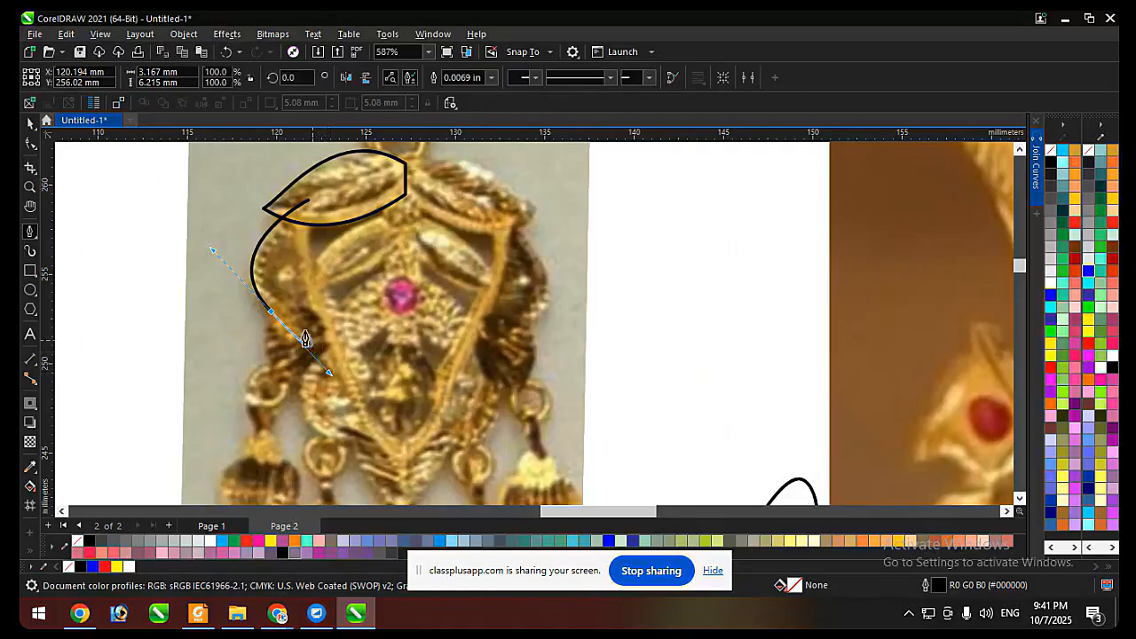
{"action": "scroll", "coordinate": [270, 316], "scroll_direction": "down", "scroll_amount": 1}
{"action": "scroll", "coordinate": [270, 318], "scroll_direction": "up", "scroll_amount": 1}
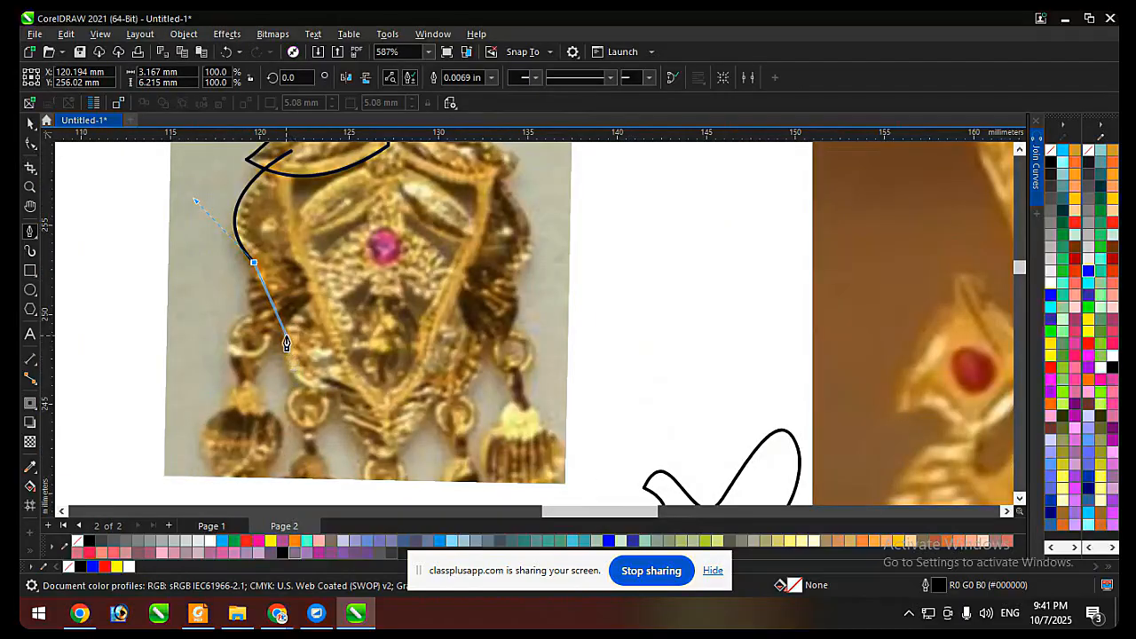
{"action": "left_click_drag", "start_coordinate": [285, 337], "coordinate": [397, 398]}
{"action": "scroll", "coordinate": [346, 408], "scroll_direction": "up", "scroll_amount": 2}
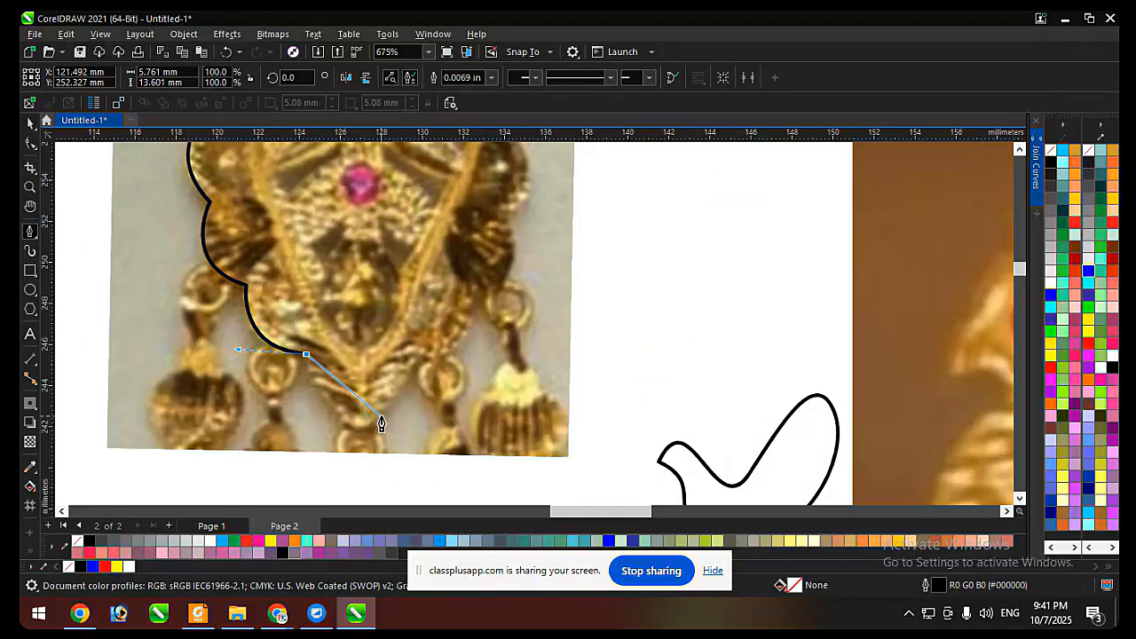
Finish the Pen outline around the bottom motif and up the frame's inner left edge, closing it at the start node inside the leaf.
{"action": "left_click_drag", "start_coordinate": [379, 418], "coordinate": [417, 385]}
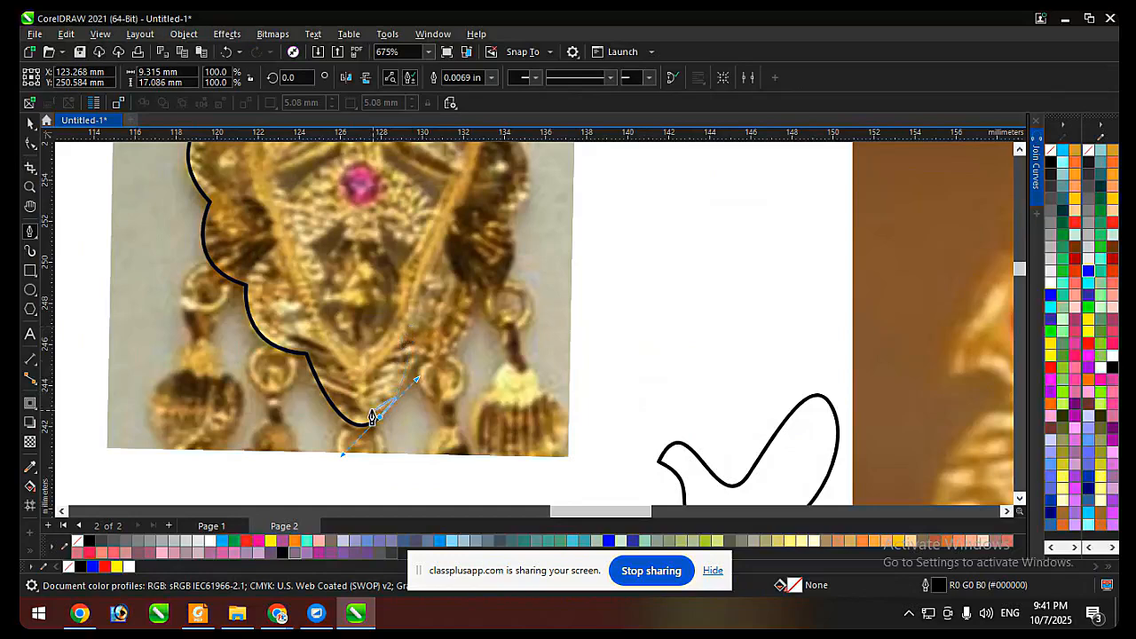
{"action": "scroll", "coordinate": [420, 350], "scroll_direction": "down", "scroll_amount": 2}
{"action": "scroll", "coordinate": [409, 404], "scroll_direction": "up", "scroll_amount": 2}
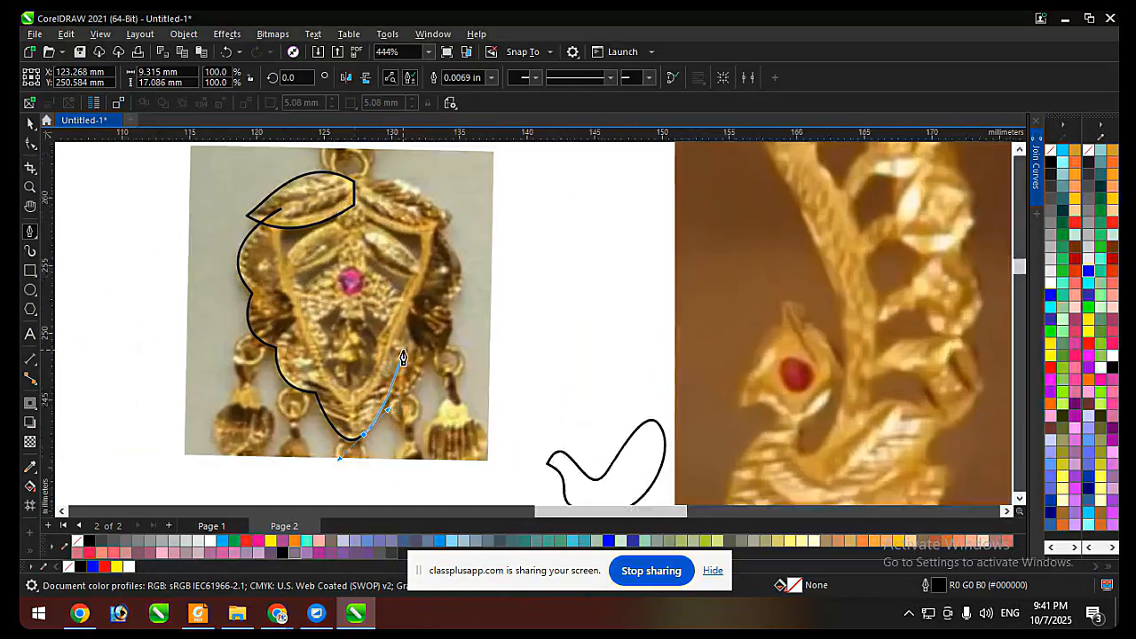
{"action": "left_click", "coordinate": [388, 385]}
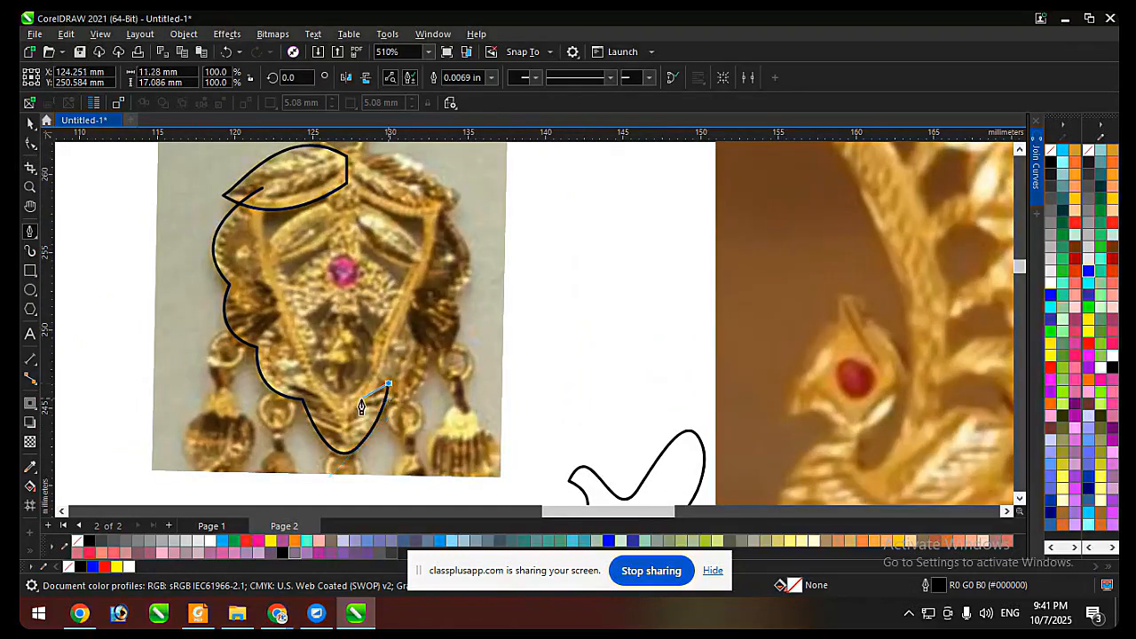
{"action": "scroll", "coordinate": [359, 403], "scroll_direction": "up", "scroll_amount": 1}
{"action": "scroll", "coordinate": [324, 395], "scroll_direction": "down", "scroll_amount": 1}
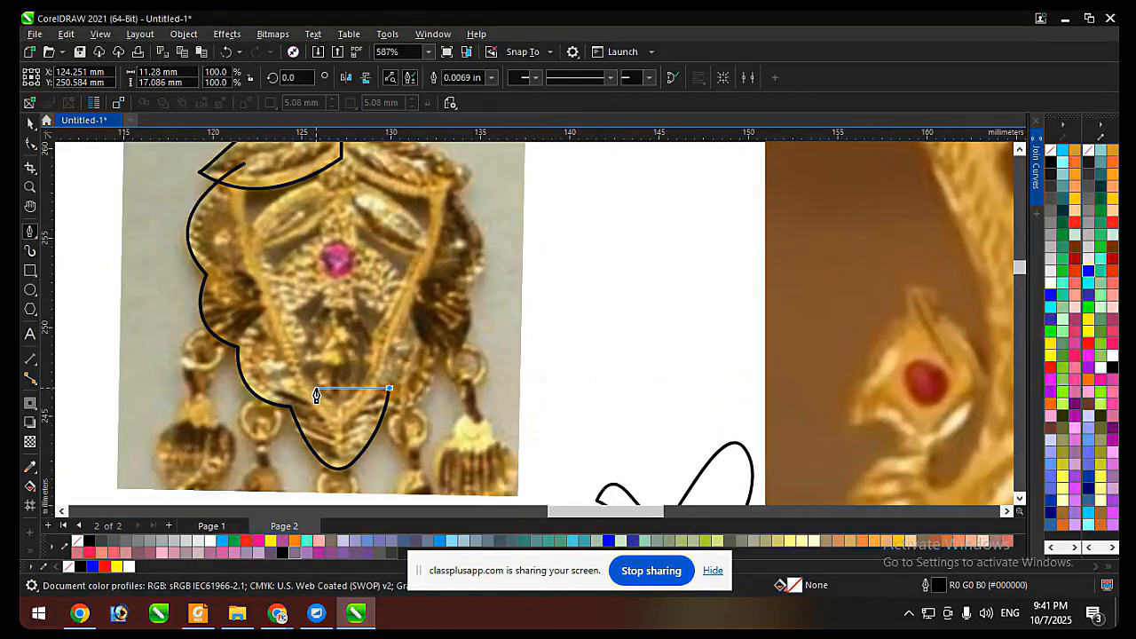
{"action": "left_click_drag", "start_coordinate": [313, 388], "coordinate": [291, 352]}
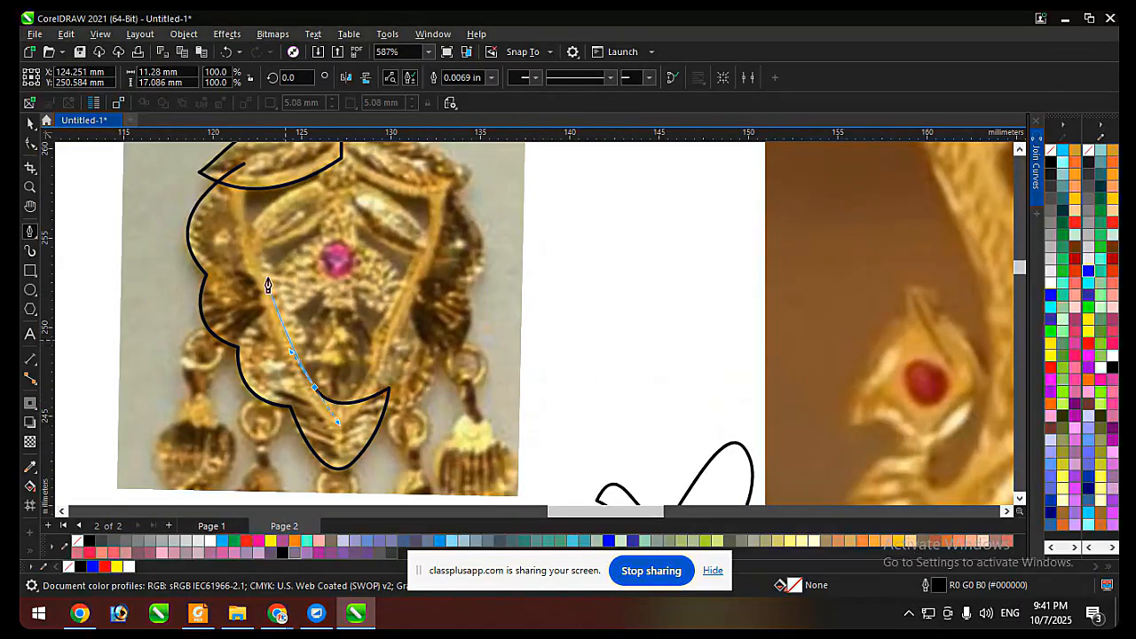
{"action": "scroll", "coordinate": [252, 228], "scroll_direction": "up", "scroll_amount": 1}
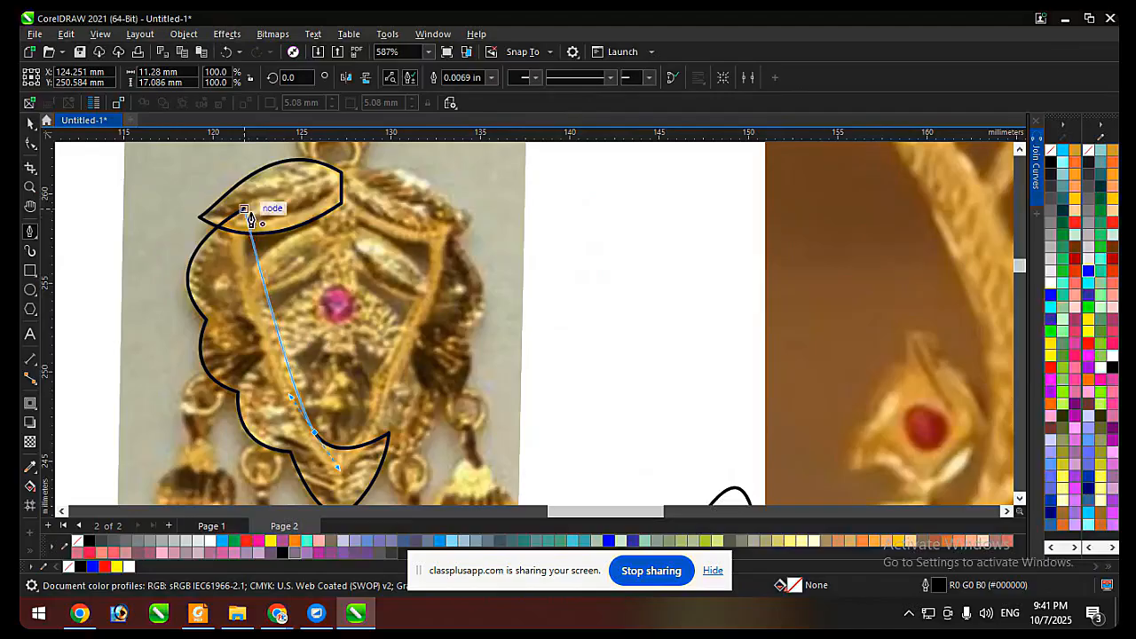
{"action": "left_click_drag", "start_coordinate": [254, 221], "coordinate": [277, 185]}
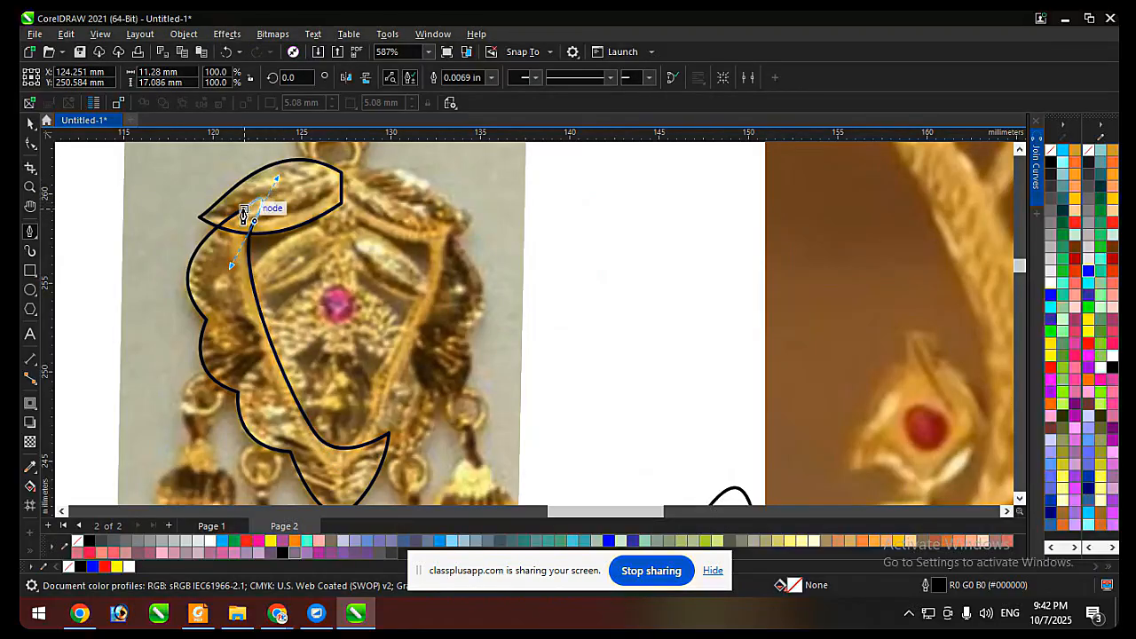
{"action": "left_click", "coordinate": [244, 209]}
Try to pull the frame's inner left edge towards the centre at a new node.
{"action": "key", "text": "F10"}
{"action": "scroll", "coordinate": [248, 271], "scroll_direction": "up", "scroll_amount": 3}
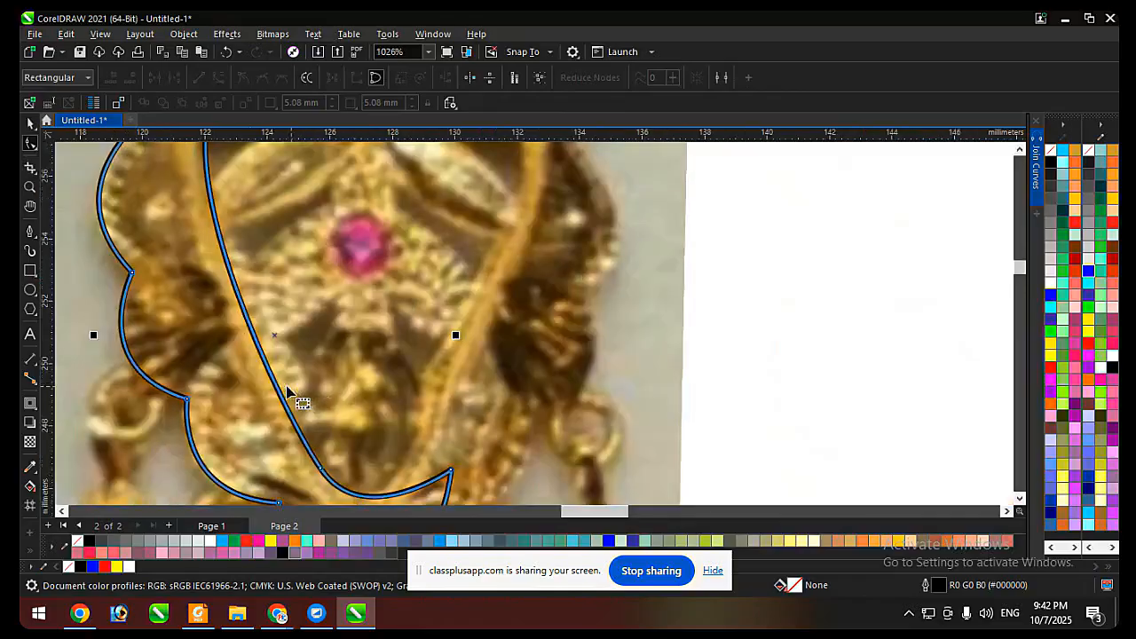
{"action": "left_click", "coordinate": [275, 384]}
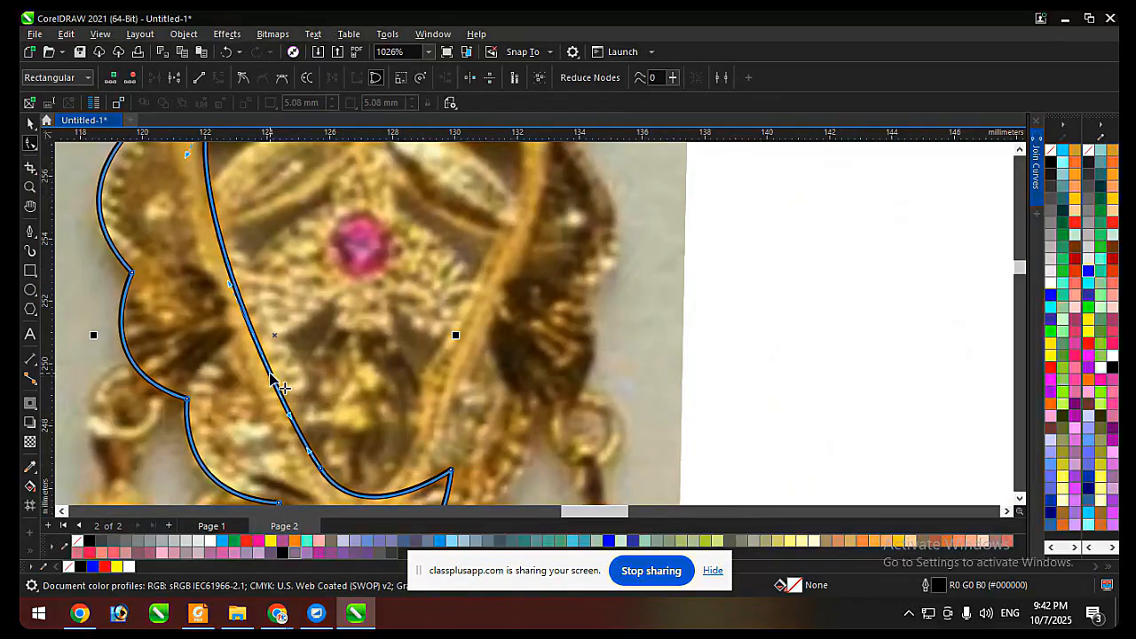
{"action": "left_click_drag", "start_coordinate": [270, 376], "coordinate": [286, 364]}
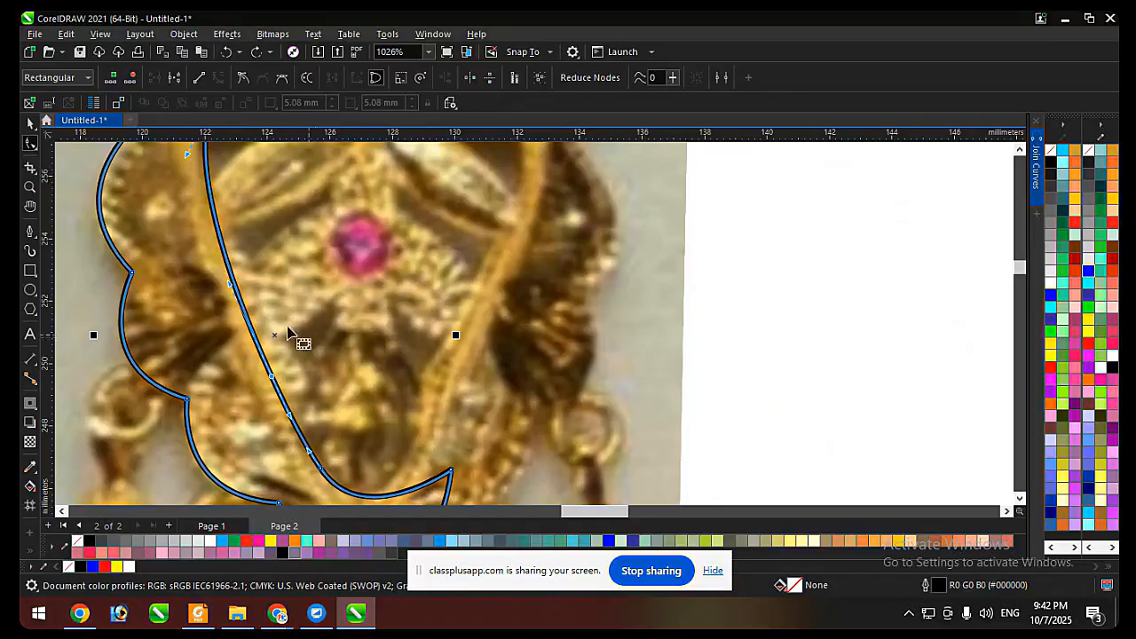
Draw a circle about 2.7 mm across over the frame's inner left edge, and delete it.
{"action": "left_click", "coordinate": [30, 289]}
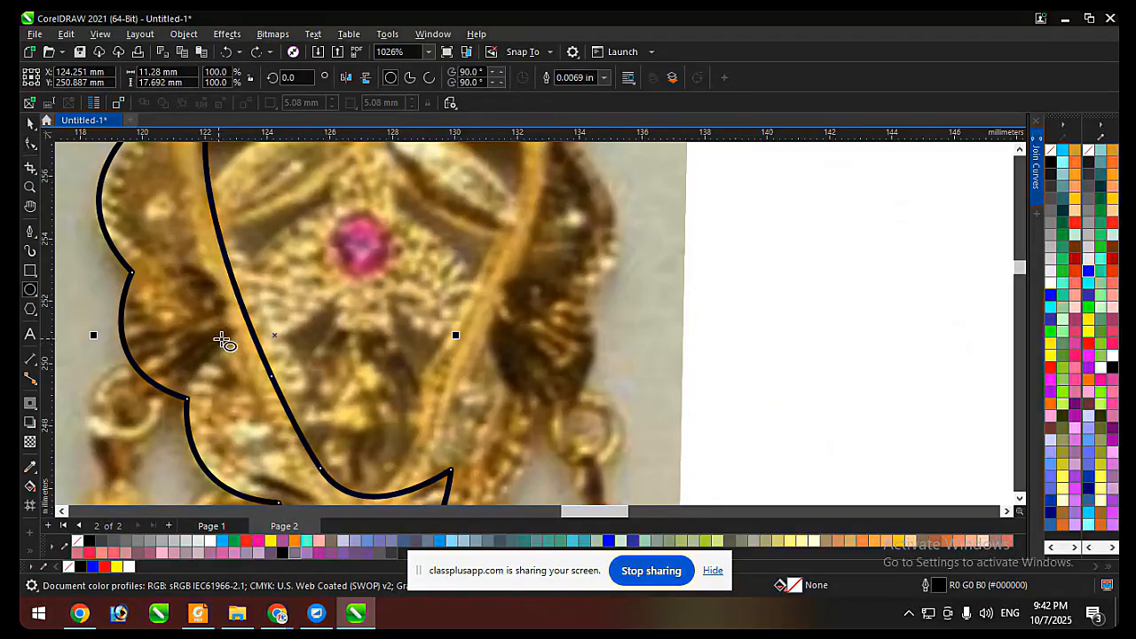
{"action": "left_click_drag", "start_coordinate": [222, 338], "coordinate": [286, 424]}
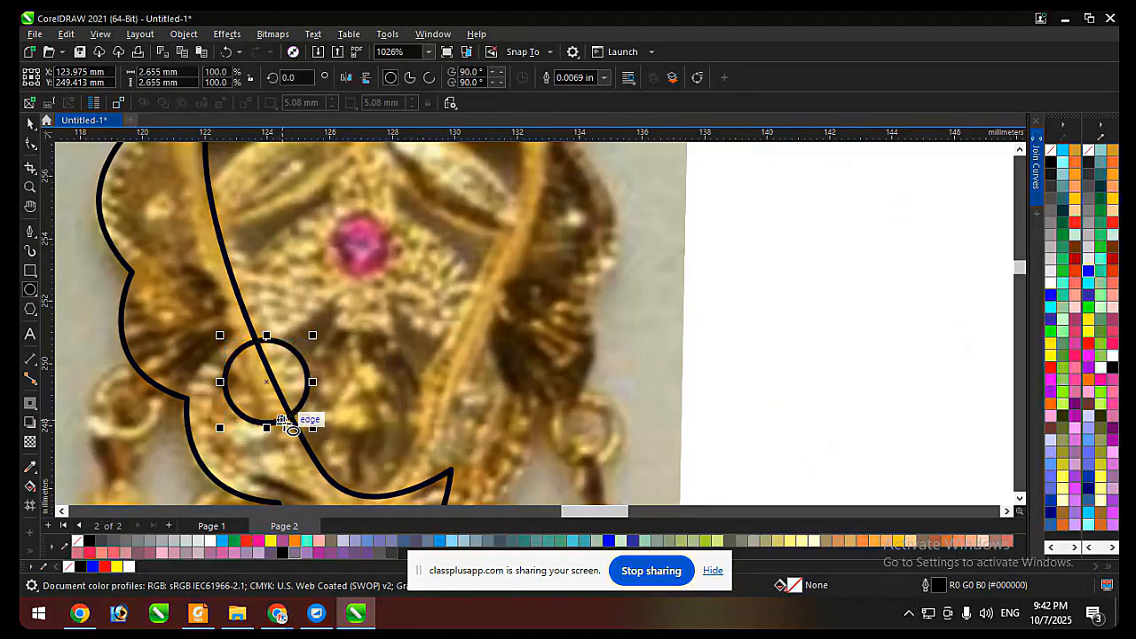
{"action": "key", "text": "space"}
{"action": "left_click_drag", "start_coordinate": [293, 374], "coordinate": [242, 259]}
{"action": "key", "text": "ctrl+z"}
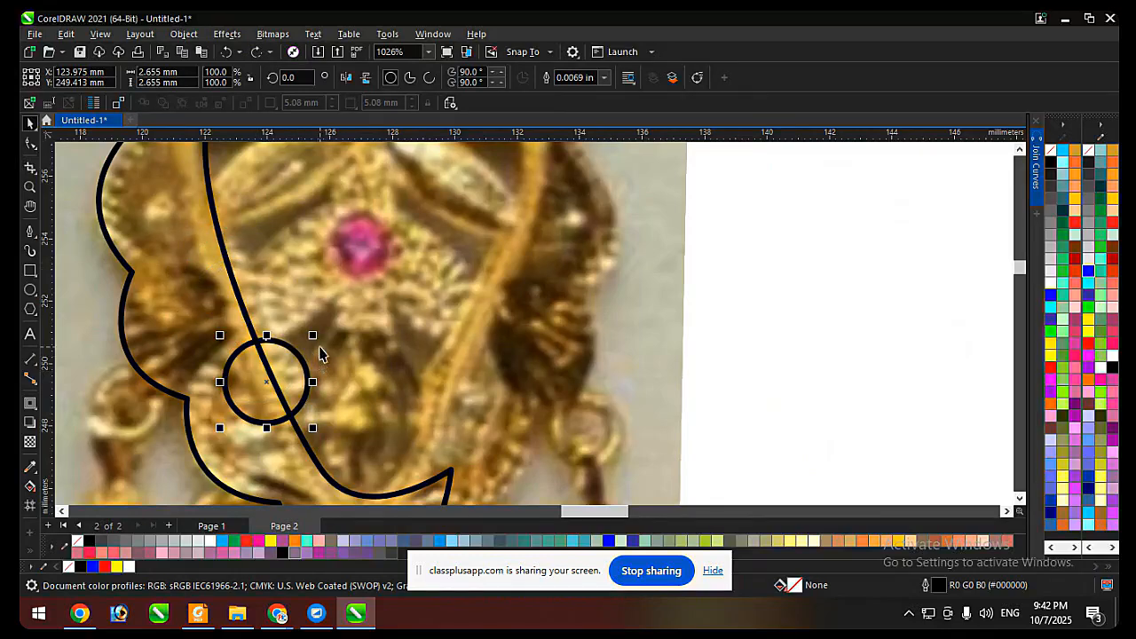
{"action": "key", "text": "Delete"}
Add a node on the lower part of the inner left edge and move it towards the centre.
{"action": "key", "text": "F10"}
{"action": "left_click", "coordinate": [269, 384]}
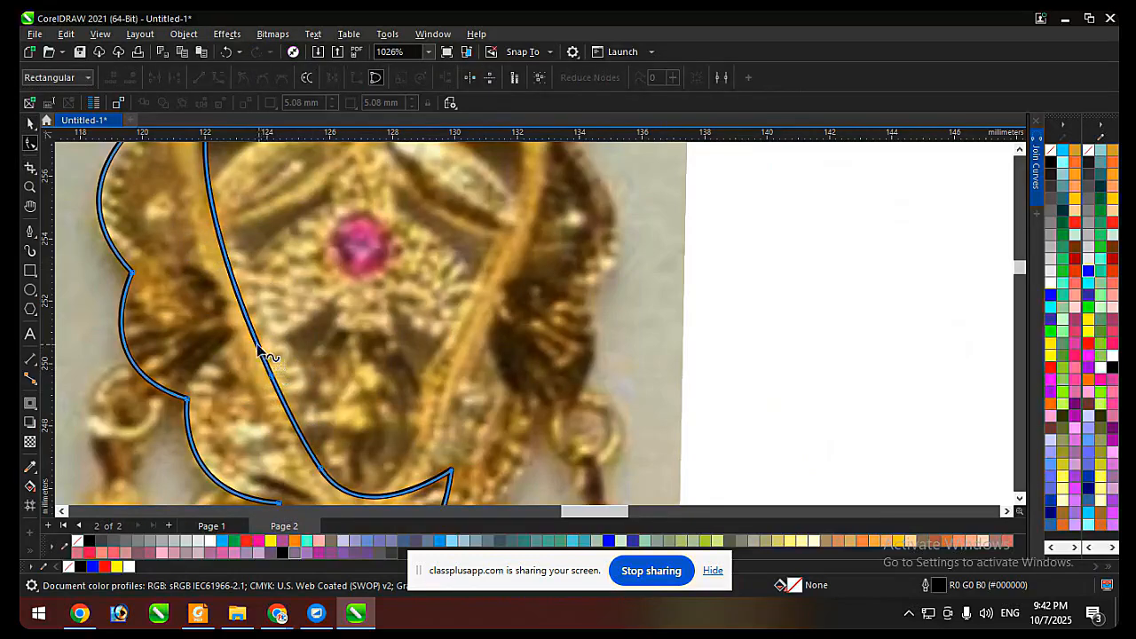
{"action": "left_click_drag", "start_coordinate": [256, 344], "coordinate": [277, 336]}
{"action": "key", "text": "ctrl+z"}
{"action": "double_click", "coordinate": [271, 381]}
{"action": "left_click_drag", "start_coordinate": [272, 381], "coordinate": [300, 364]}
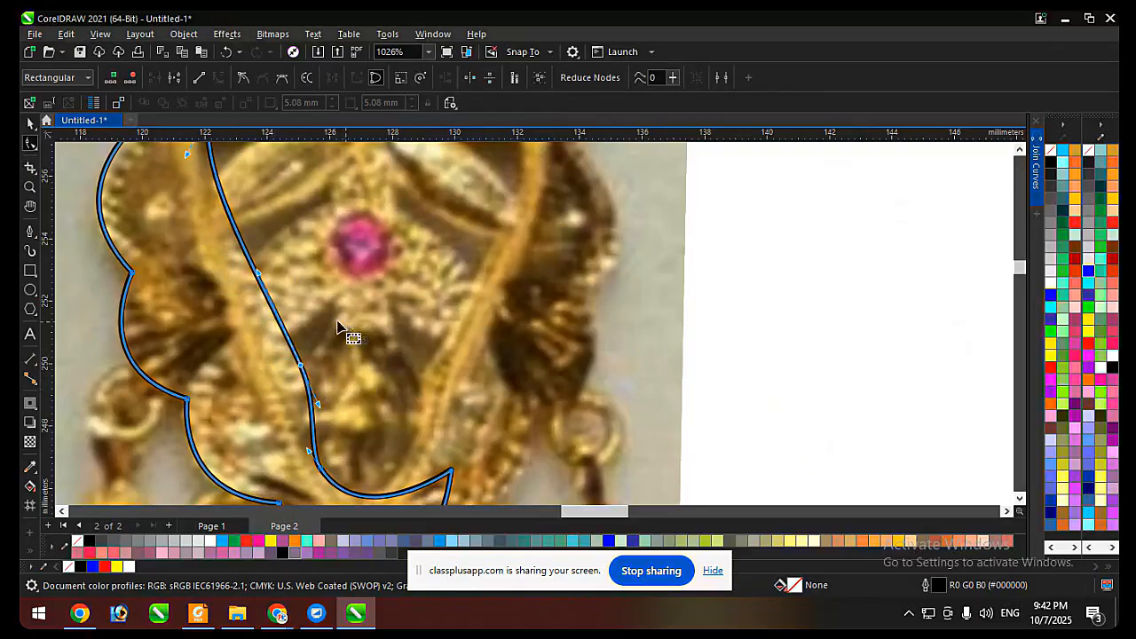
Refine the curve of the inner left edge between the new node and the leaf by adjusting its control handles.
{"action": "scroll", "coordinate": [278, 405], "scroll_direction": "down", "scroll_amount": 2}
{"action": "scroll", "coordinate": [263, 290], "scroll_direction": "up", "scroll_amount": 2}
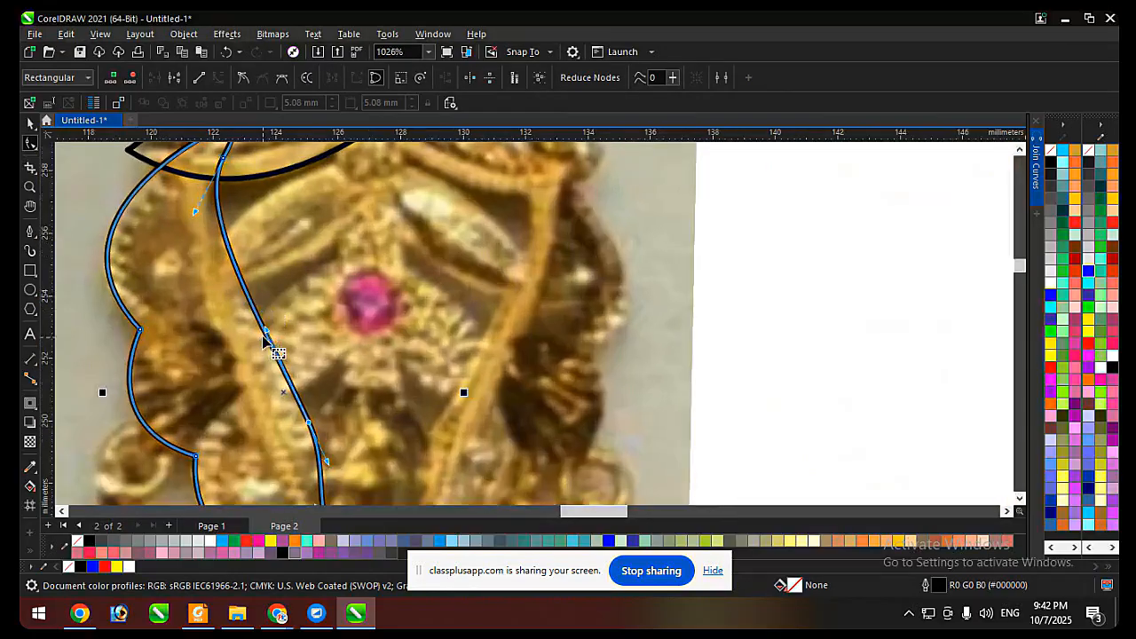
{"action": "left_click_drag", "start_coordinate": [264, 330], "coordinate": [253, 333]}
{"action": "left_click_drag", "start_coordinate": [194, 213], "coordinate": [174, 223]}
Weld the leaf and the scalloped outline into one shape.
{"action": "key", "text": "space"}
{"action": "scroll", "coordinate": [240, 299], "scroll_direction": "down", "scroll_amount": 3}
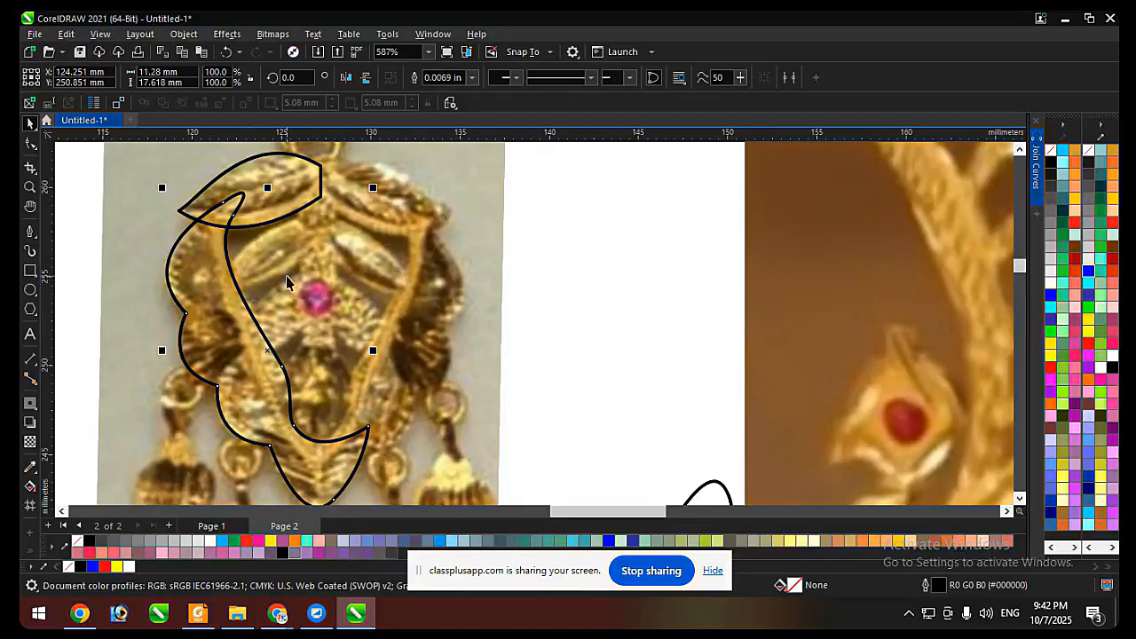
{"action": "left_click", "coordinate": [304, 194], "text": "shift"}
{"action": "left_click", "coordinate": [415, 78]}
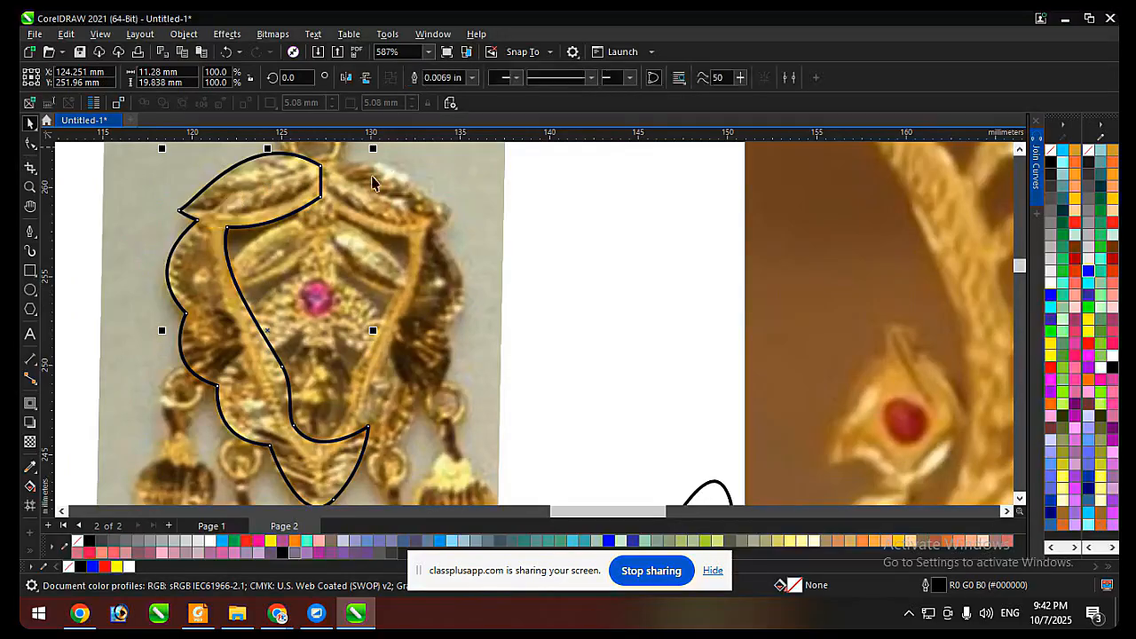
Draw a rectangle over the earring's right half up to the centre axis, and trim the welded outline with it using Back Minus Front.
{"action": "scroll", "coordinate": [128, 220], "scroll_direction": "down", "scroll_amount": 2}
{"action": "key", "text": "F6"}
{"action": "left_click_drag", "start_coordinate": [370, 162], "coordinate": [265, 457]}
{"action": "key", "text": "space"}
{"action": "left_click_drag", "start_coordinate": [264, 218], "coordinate": [248, 207]}
{"action": "left_click", "coordinate": [211, 211], "text": "shift"}
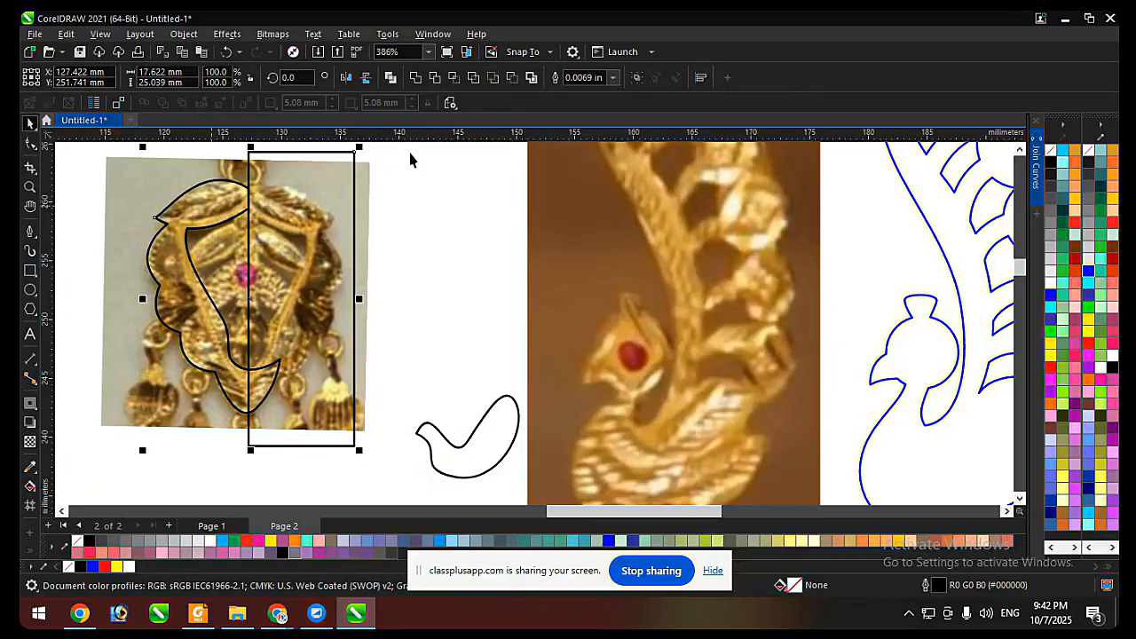
{"action": "left_click", "coordinate": [509, 82]}
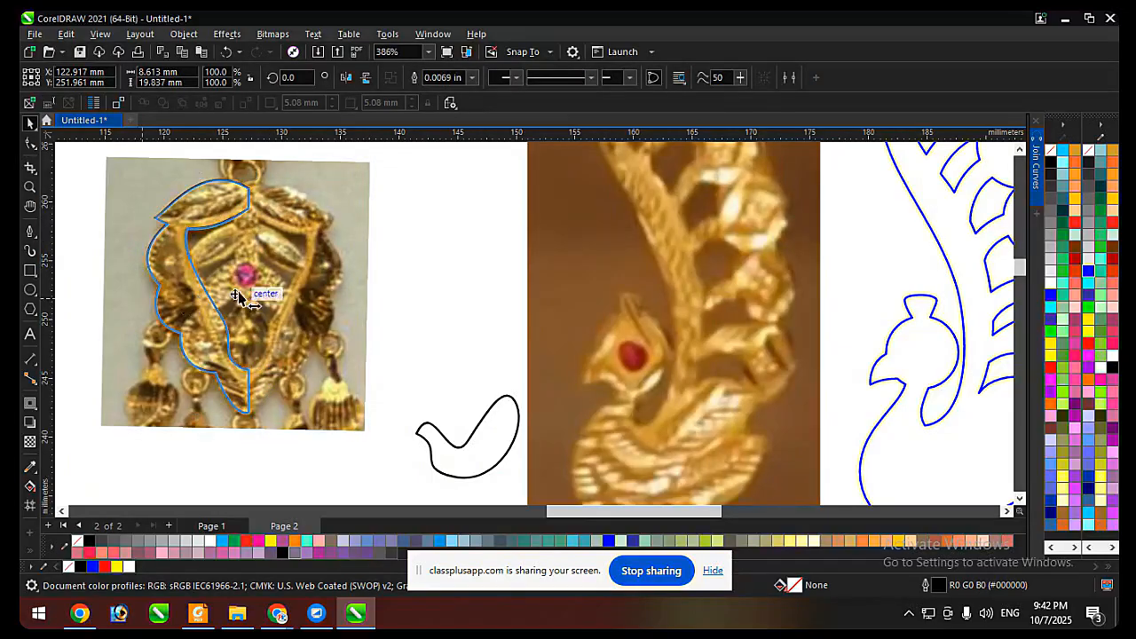
Mirror a copy of the half outline onto the earring's right side, and weld the two halves together.
{"action": "left_click_drag", "start_coordinate": [236, 294], "coordinate": [263, 299]}
{"action": "right_click", "coordinate": [263, 299]}
{"action": "left_click", "coordinate": [233, 213], "text": "shift"}
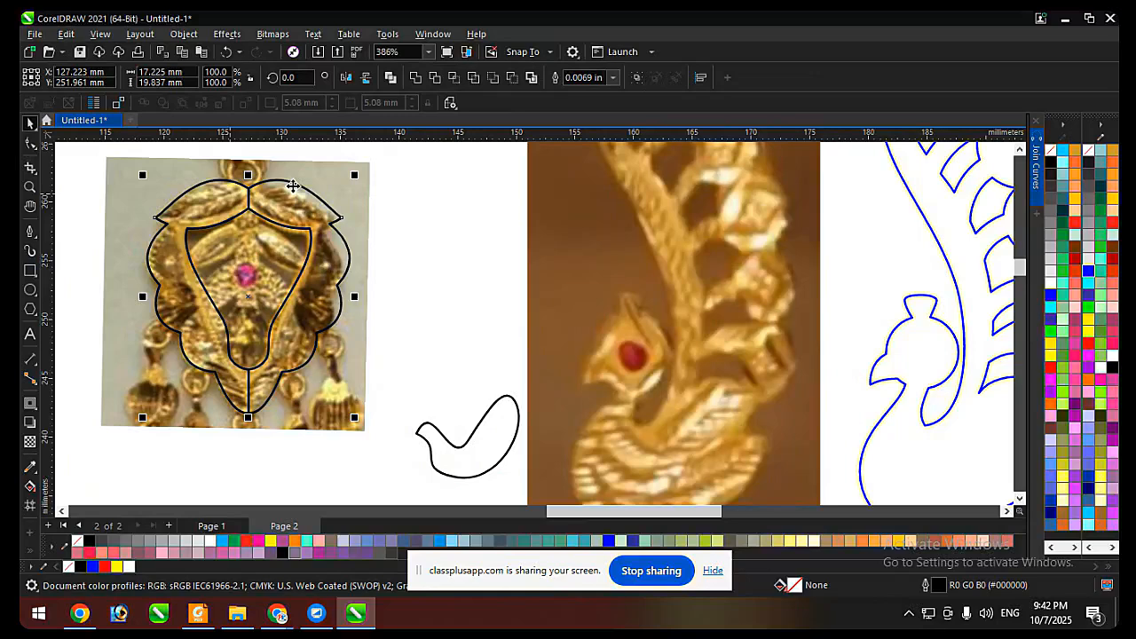
{"action": "left_click", "coordinate": [413, 80]}
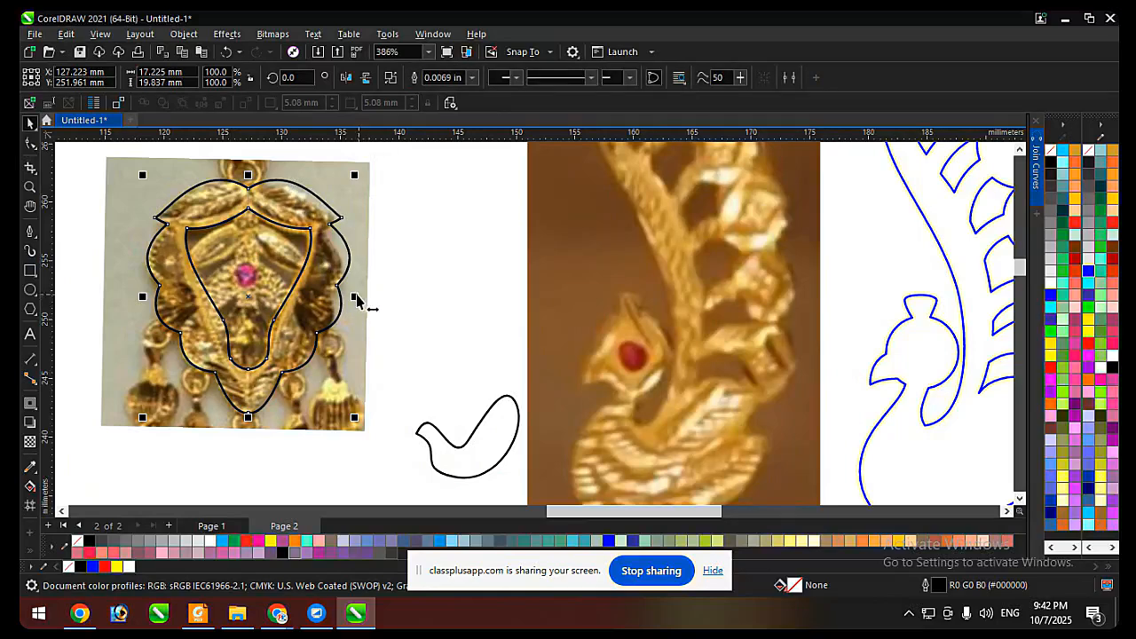
Narrow the welded frame to about 17 mm wide from its right edge, and give it a yellow outline.
{"action": "left_click_drag", "start_coordinate": [356, 297], "coordinate": [353, 297]}
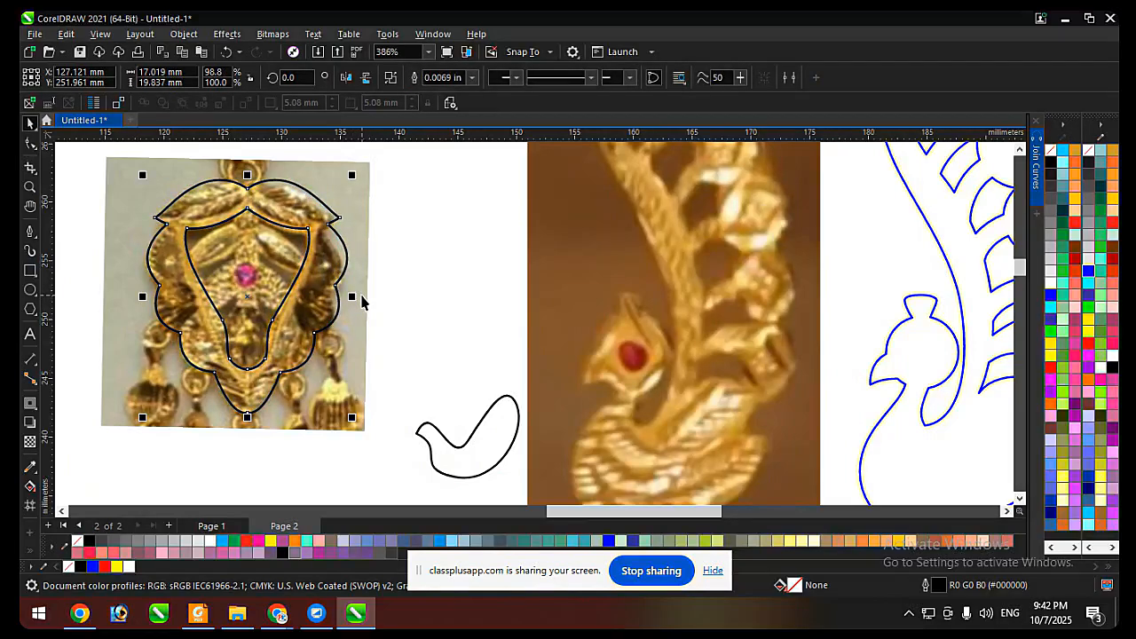
{"action": "right_click", "coordinate": [1050, 356]}
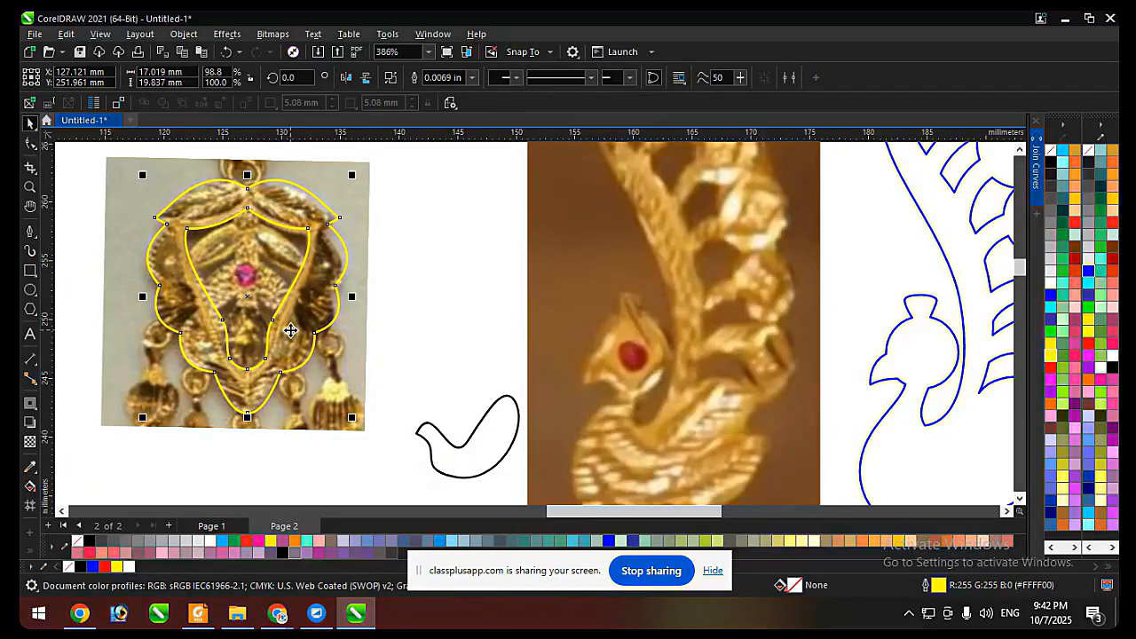
{"action": "scroll", "coordinate": [235, 260], "scroll_direction": "up", "scroll_amount": 1}
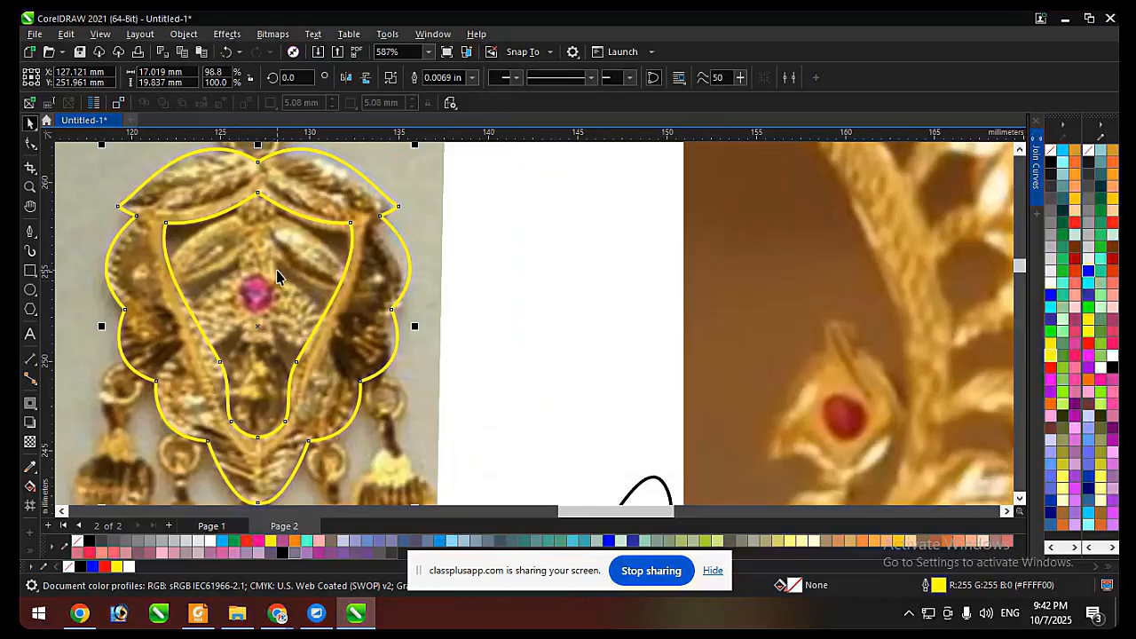
Draw a circle about 3.2 mm across around the pink stone, and centre it horizontally on the yellow frame.
{"action": "left_click", "coordinate": [30, 291]}
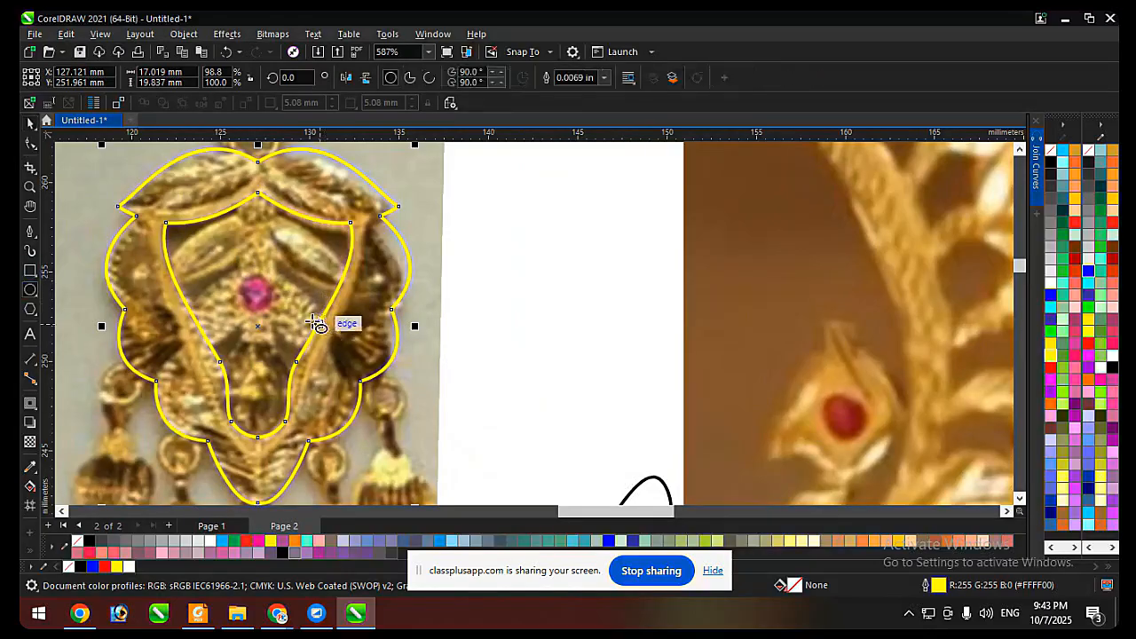
{"action": "left_click_drag", "start_coordinate": [242, 262], "coordinate": [307, 327]}
{"action": "left_click", "coordinate": [380, 267], "text": "shift"}
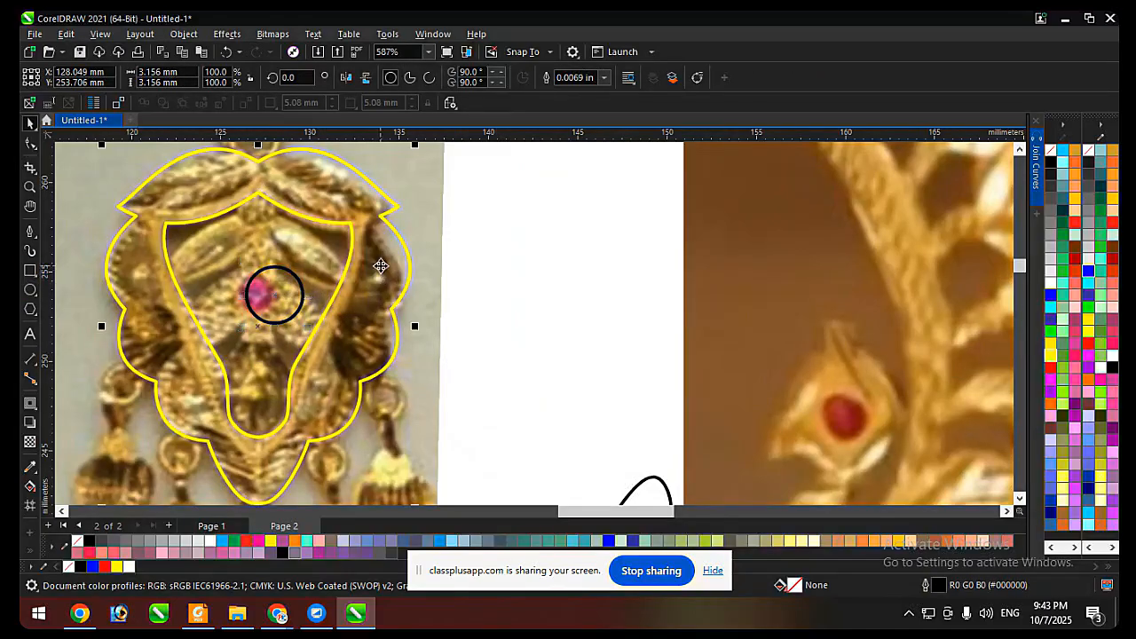
{"action": "key", "text": "c"}
Move the frame off the photo, undo the move, and fill the frame with yellow.
{"action": "left_click", "coordinate": [530, 258]}
{"action": "left_click_drag", "start_coordinate": [305, 210], "coordinate": [499, 189]}
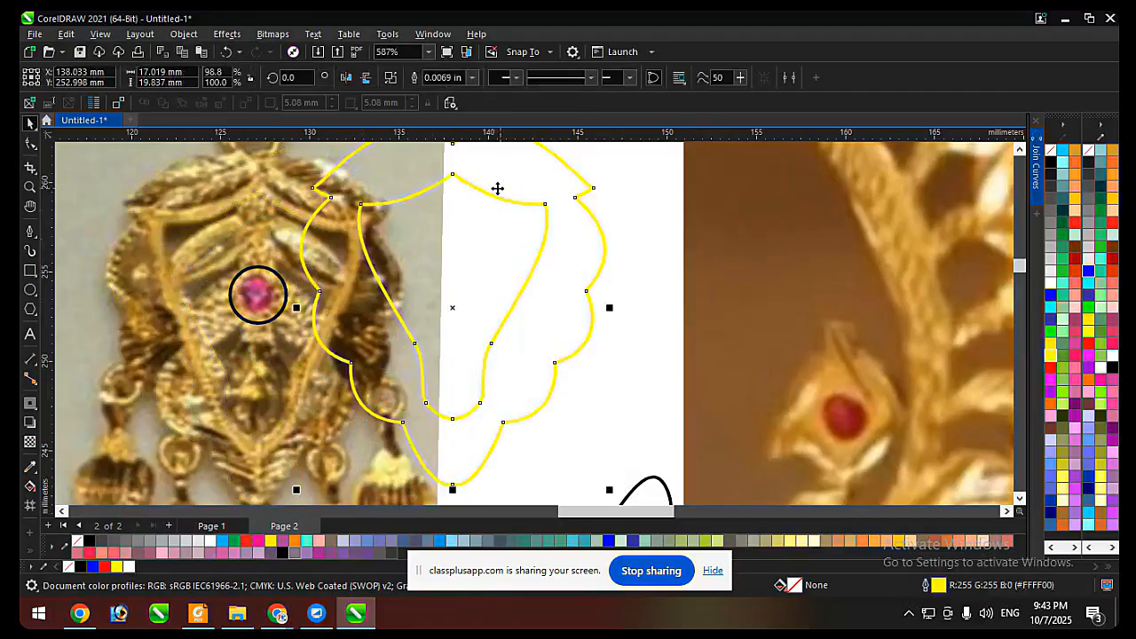
{"action": "key", "text": "ctrl+z"}
{"action": "left_click", "coordinate": [1051, 356]}
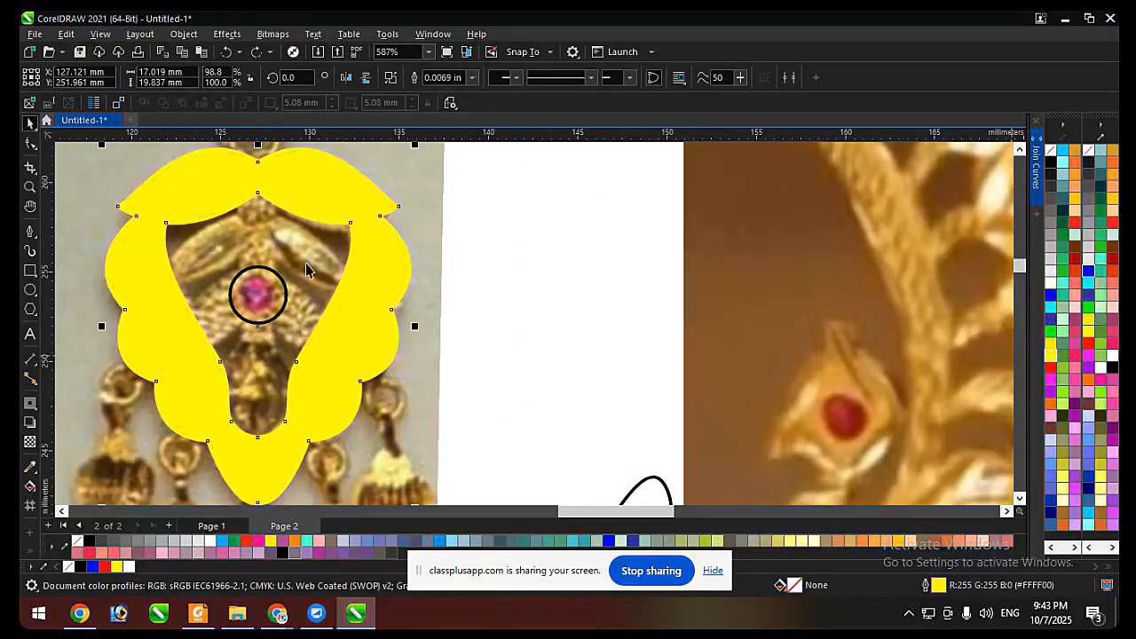
Stretch the circle at the stone into an ellipse about 7.6 mm wide, and centre it horizontally on the frame.
{"action": "left_click", "coordinate": [284, 280]}
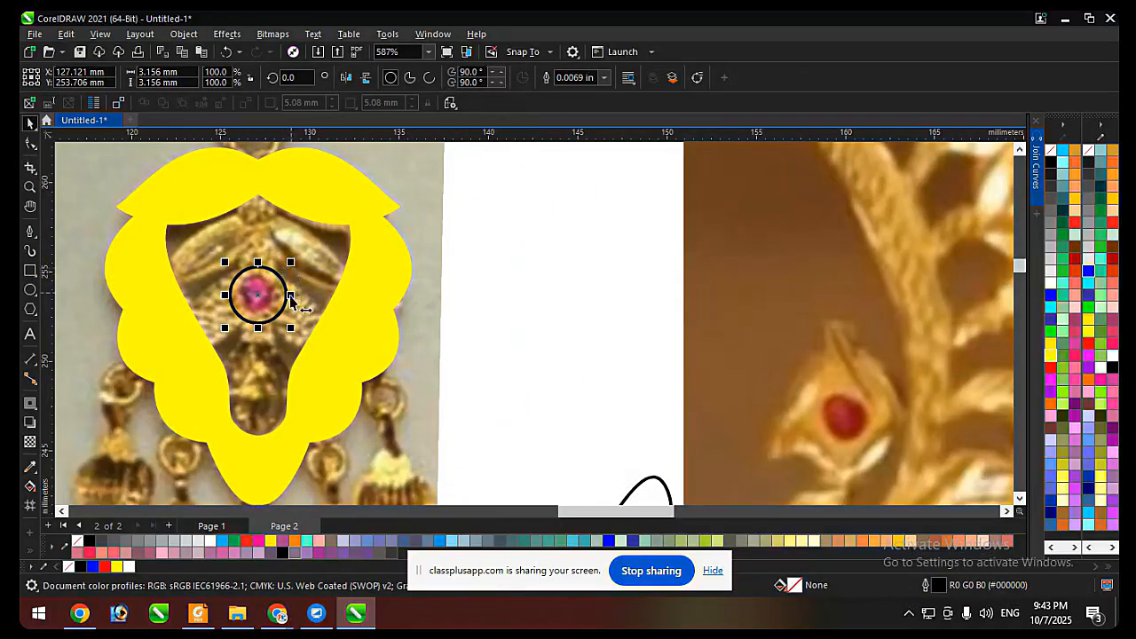
{"action": "left_click_drag", "start_coordinate": [290, 295], "coordinate": [317, 282]}
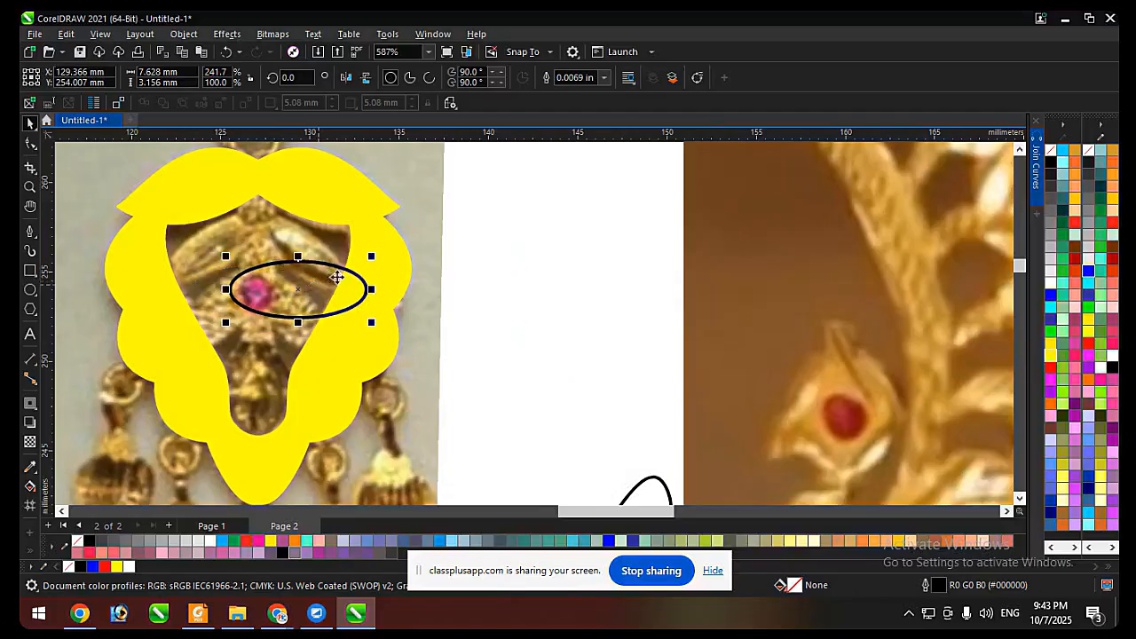
{"action": "left_click", "coordinate": [371, 222], "text": "shift"}
{"action": "key", "text": "c"}
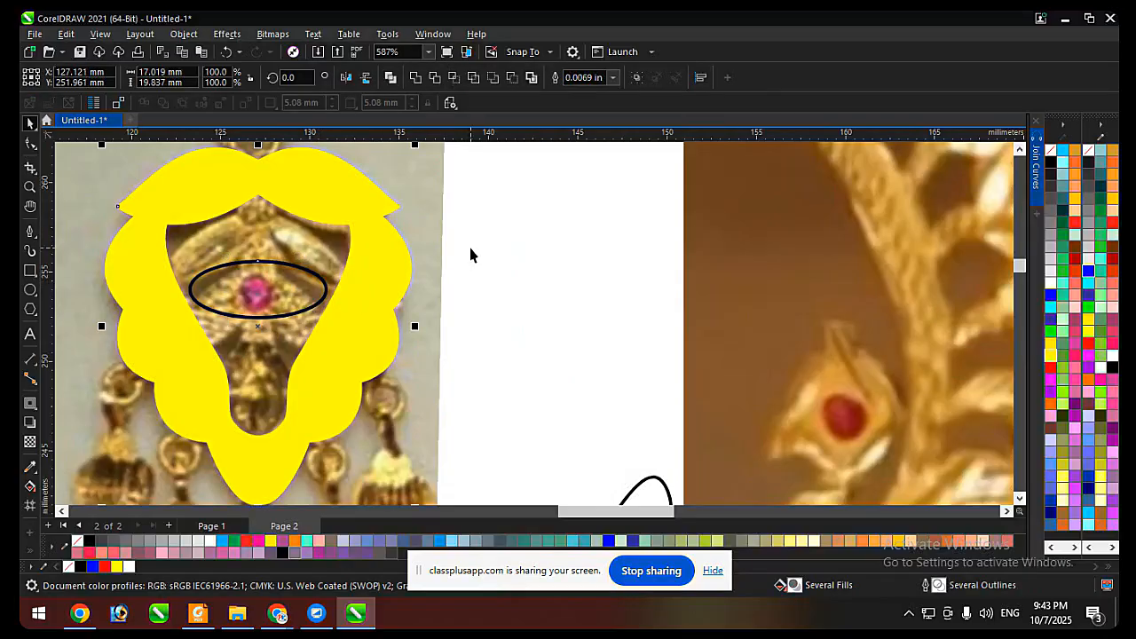
Delete the ellipse around the stone, keeping the yellow frame.
{"action": "key", "text": "Delete"}
{"action": "key", "text": "ctrl+z"}
{"action": "left_click", "coordinate": [498, 266]}
{"action": "left_click", "coordinate": [231, 290]}
{"action": "key", "text": "Delete"}
Draw a narrow vertical rectangle about 1.8 by 15.2 mm along the frame's centre, from the top leaves to the bottom motif.
{"action": "scroll", "coordinate": [306, 277], "scroll_direction": "down", "scroll_amount": 1}
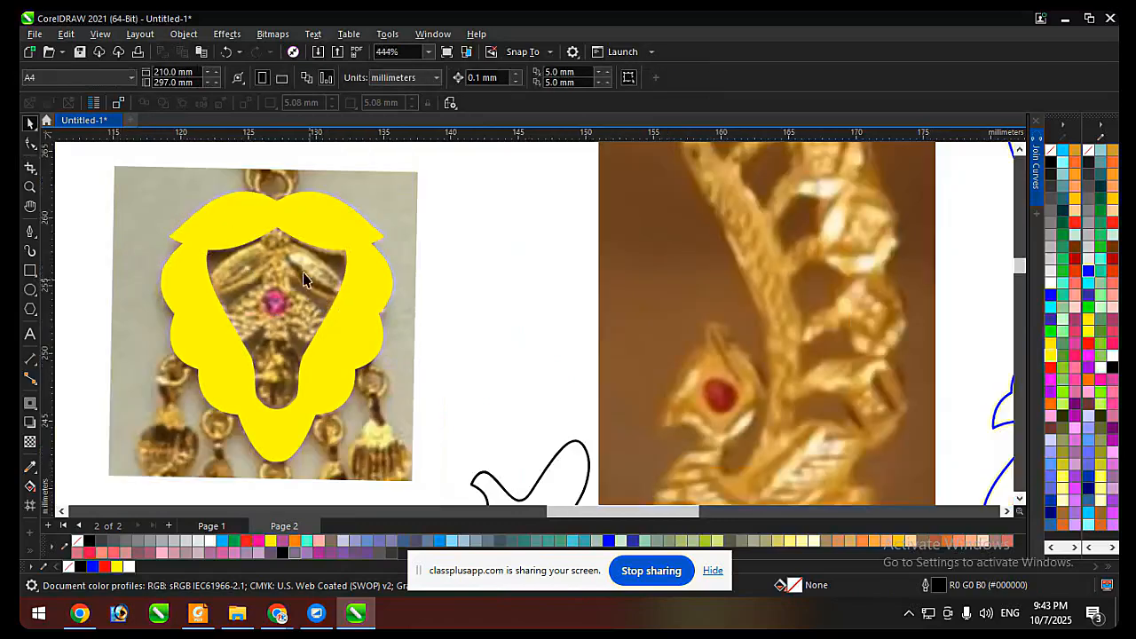
{"action": "scroll", "coordinate": [278, 204], "scroll_direction": "up", "scroll_amount": 1}
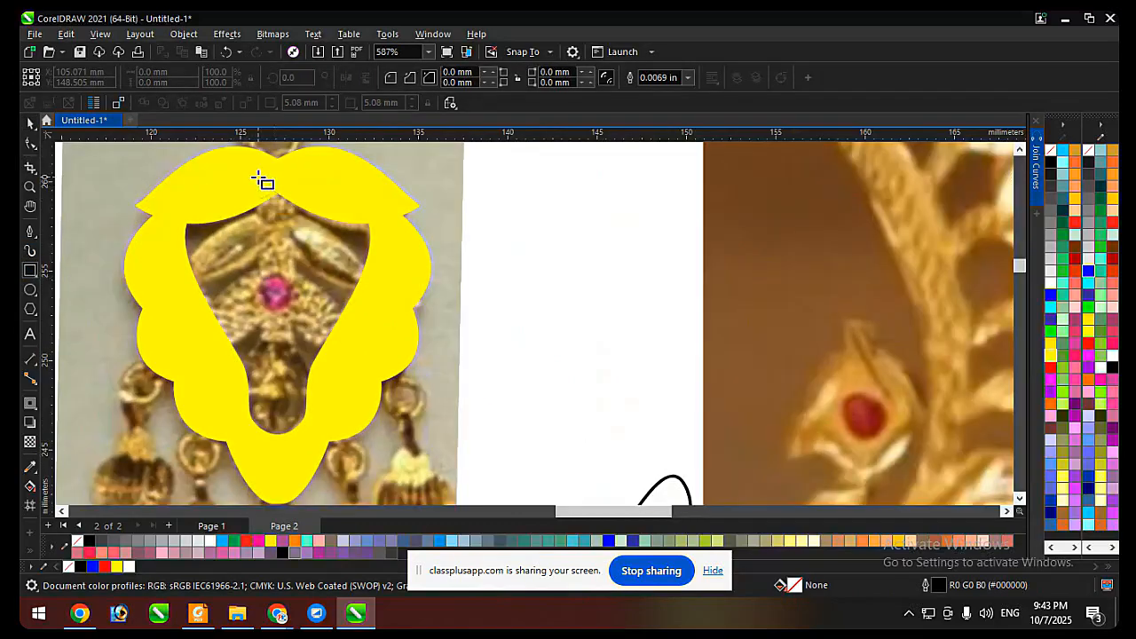
{"action": "left_click_drag", "start_coordinate": [258, 177], "coordinate": [294, 450]}
{"action": "key", "text": "space"}
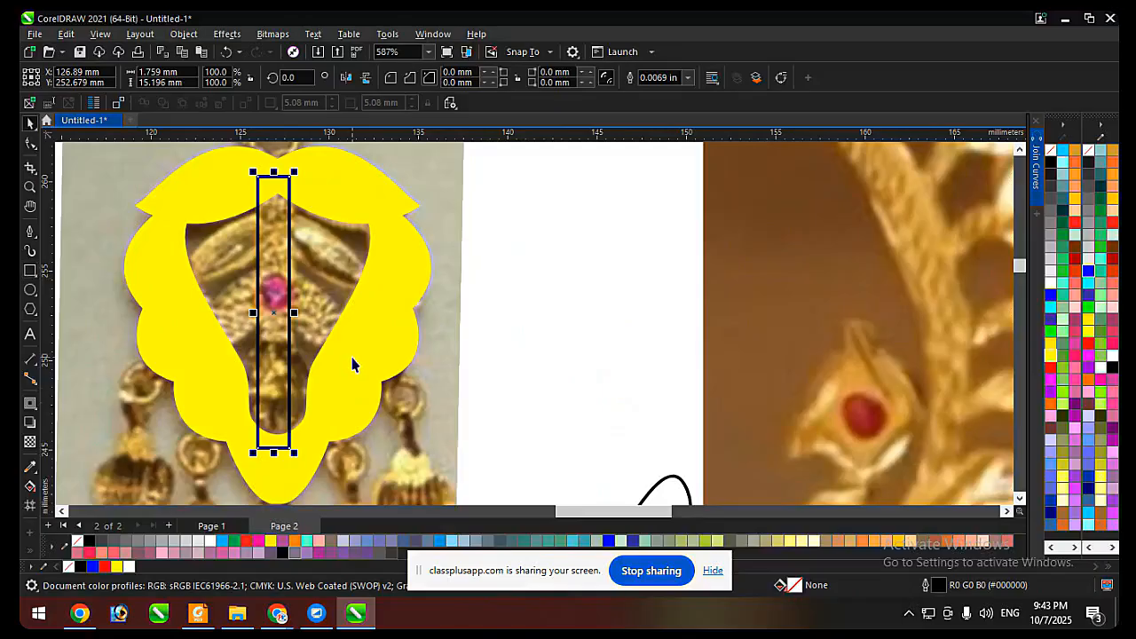
Centre the narrow vertical rectangle horizontally on the yellow frame and weld the two together.
{"action": "left_click", "coordinate": [352, 360], "text": "shift"}
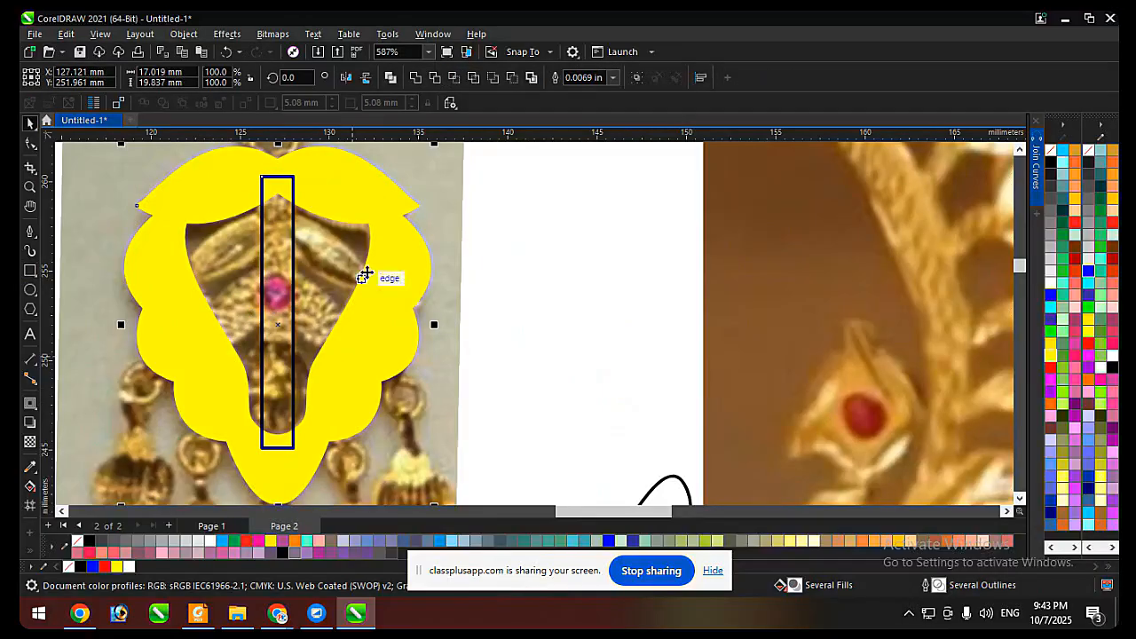
{"action": "left_click", "coordinate": [415, 77]}
{"action": "left_click", "coordinate": [588, 266]}
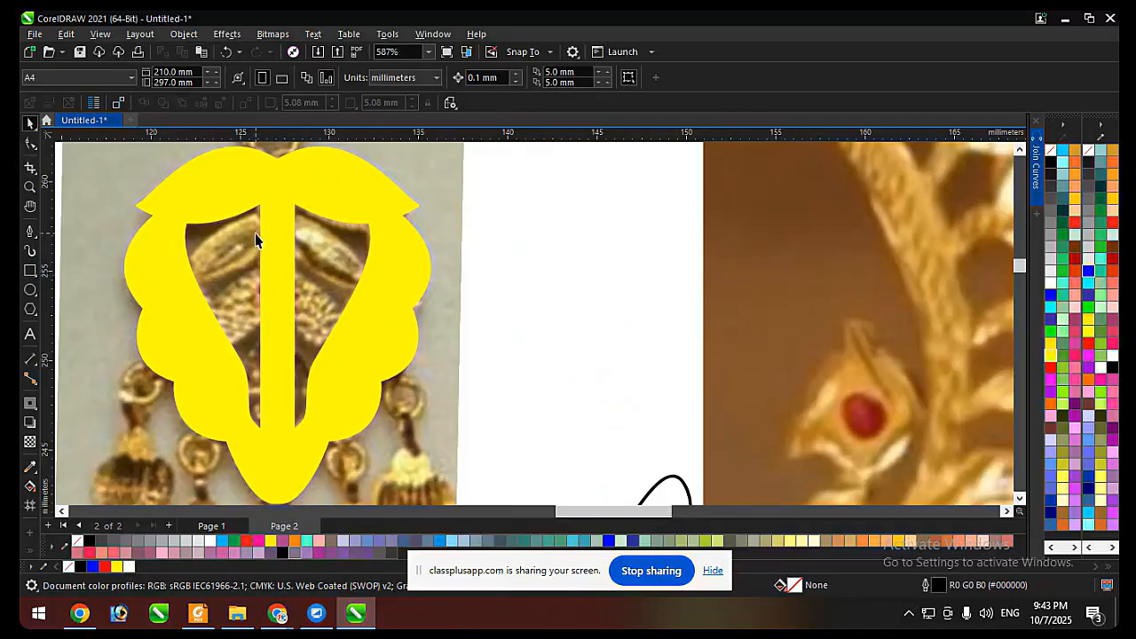
Trace a closed leaf shape about 5.3 by 3.5 mm over the upper-left inner leaf of the earring.
{"action": "left_click", "coordinate": [31, 235]}
{"action": "scroll", "coordinate": [207, 236], "scroll_direction": "up", "scroll_amount": 2}
{"action": "left_click", "coordinate": [161, 301]}
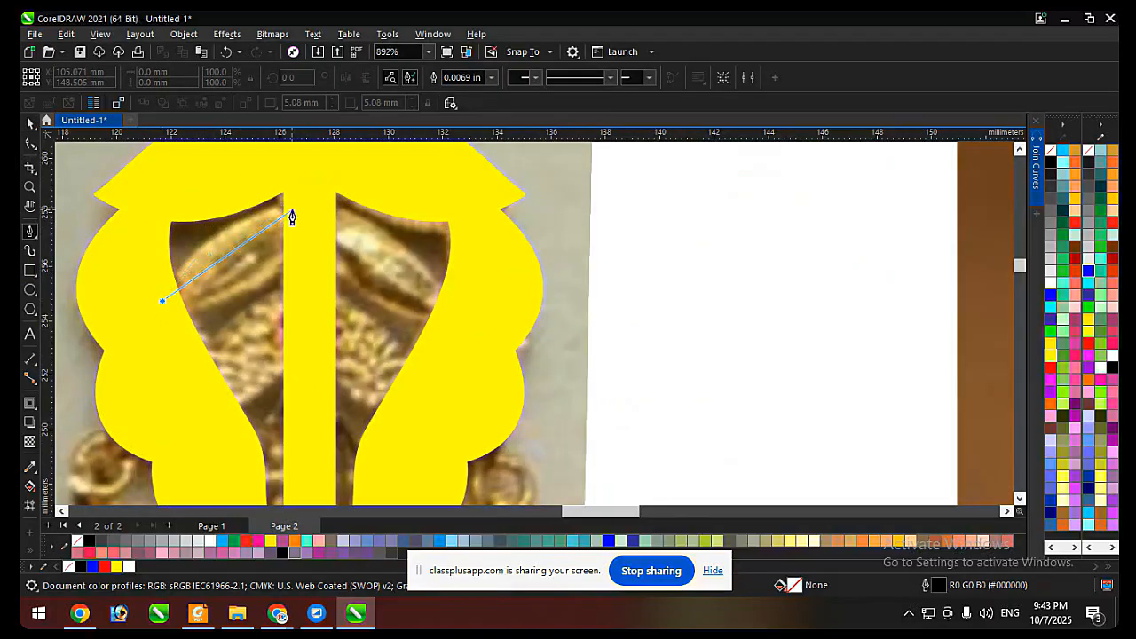
{"action": "left_click_drag", "start_coordinate": [296, 213], "coordinate": [391, 213]}
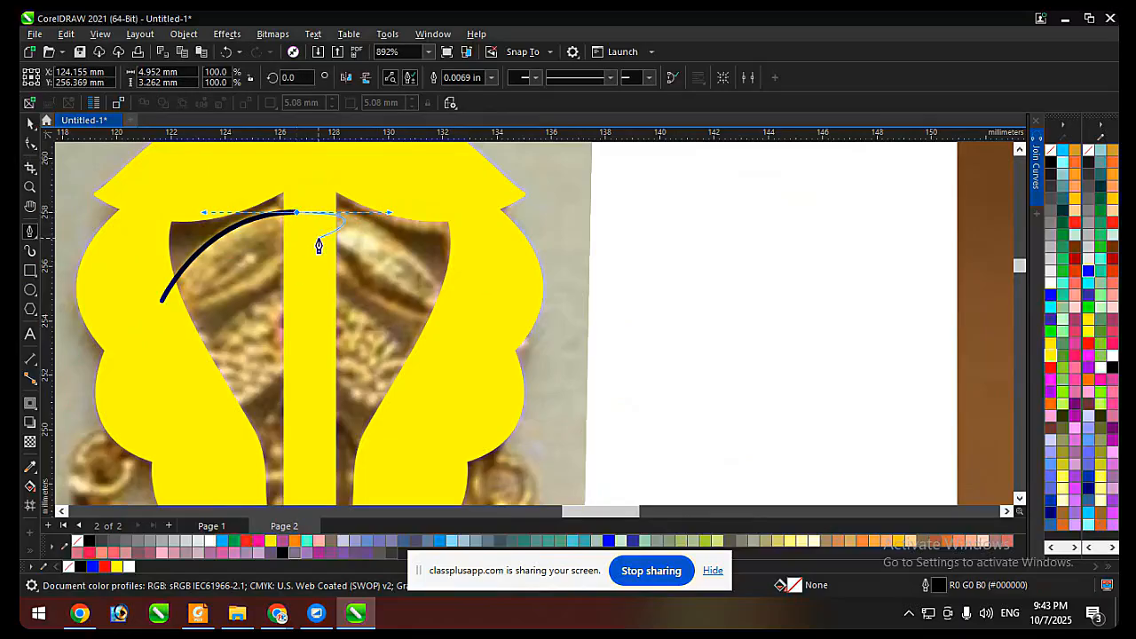
{"action": "left_click", "coordinate": [304, 250]}
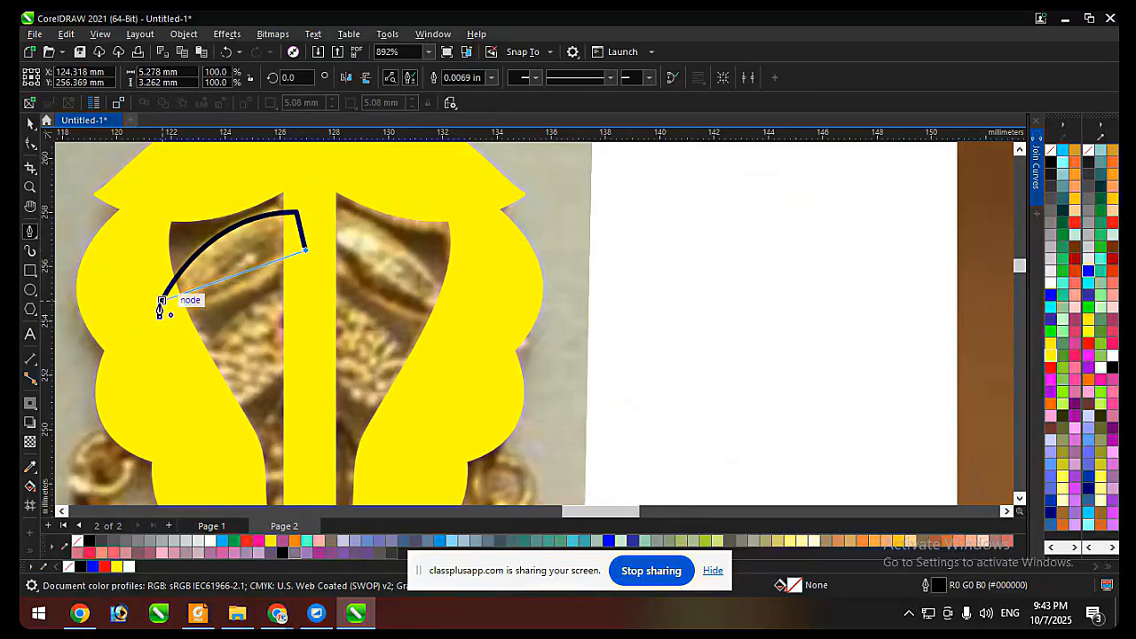
{"action": "left_click_drag", "start_coordinate": [160, 306], "coordinate": [229, 340]}
{"action": "scroll", "coordinate": [294, 277], "scroll_direction": "down", "scroll_amount": 2}
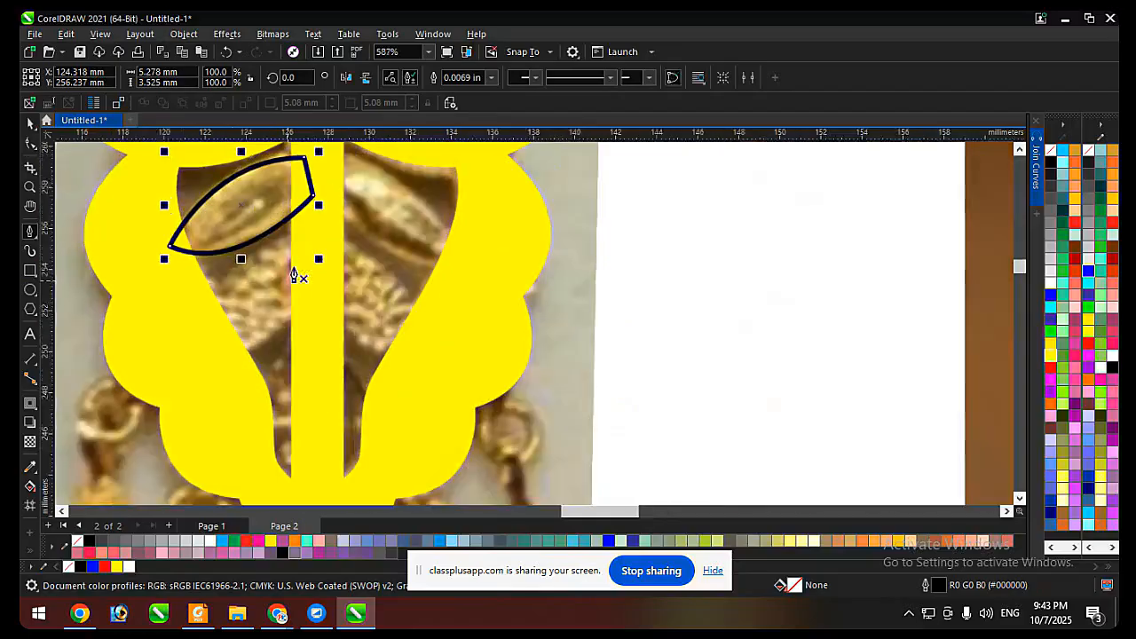
Copy the leaf shape down over the textured lower leaf and reshape its corner nodes to fit the photo.
{"action": "key", "text": "space"}
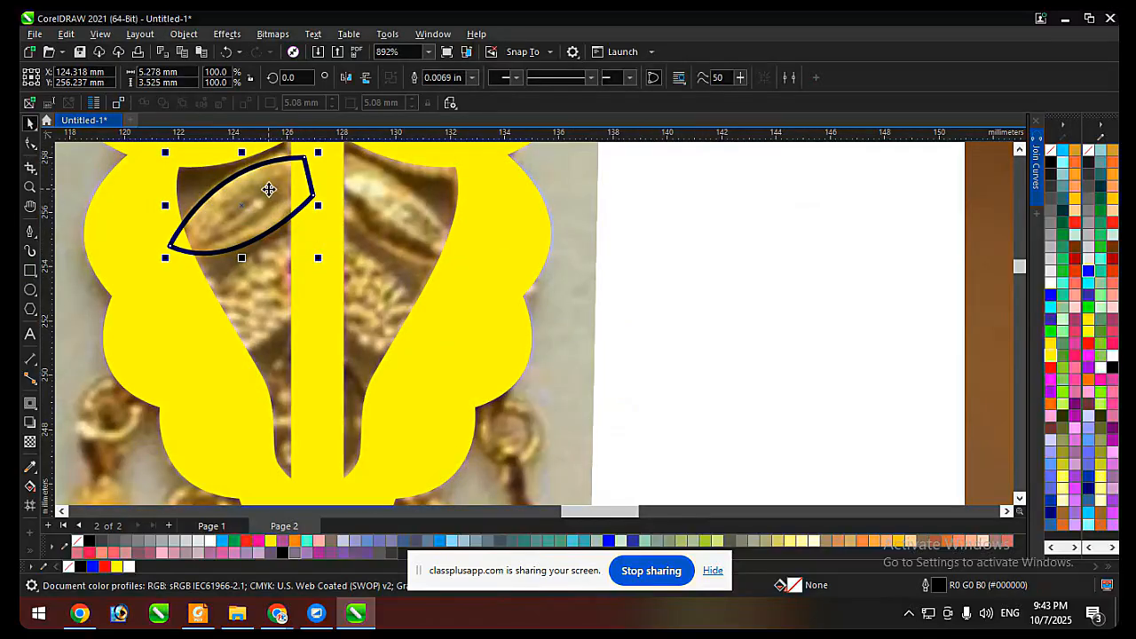
{"action": "left_click_drag", "start_coordinate": [269, 189], "coordinate": [293, 271]}
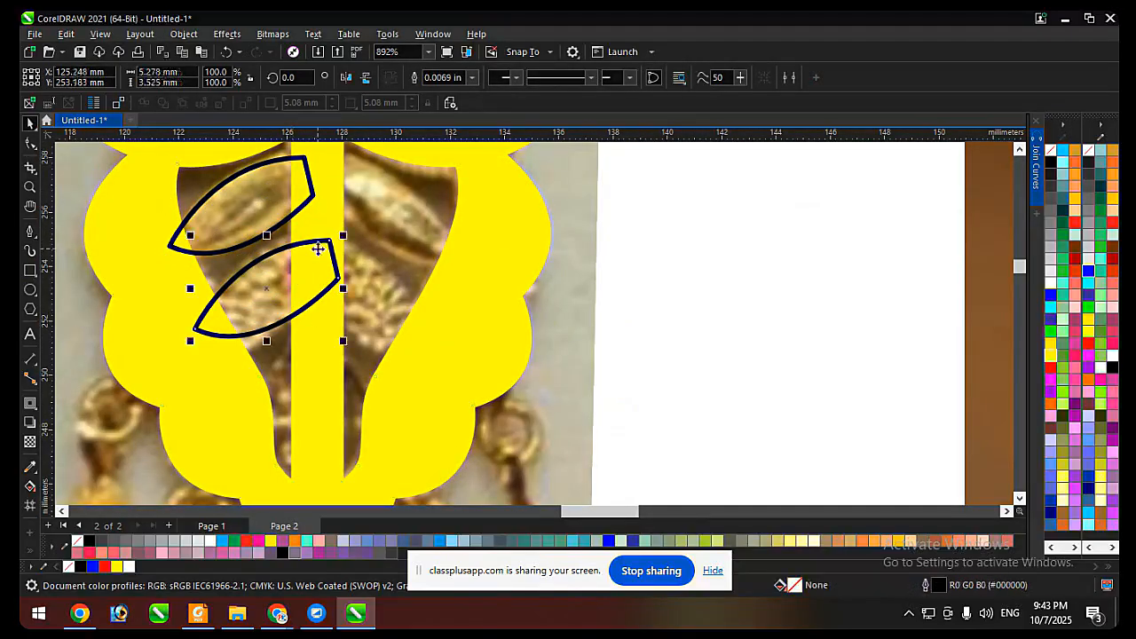
{"action": "key", "text": "F10"}
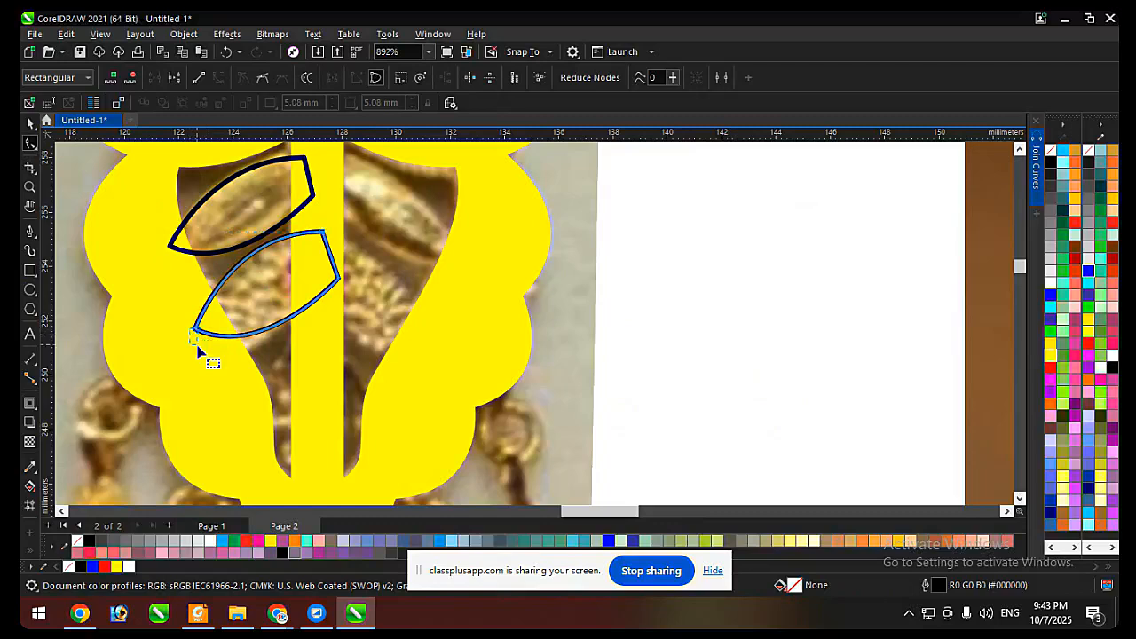
{"action": "left_click_drag", "start_coordinate": [197, 345], "coordinate": [204, 338]}
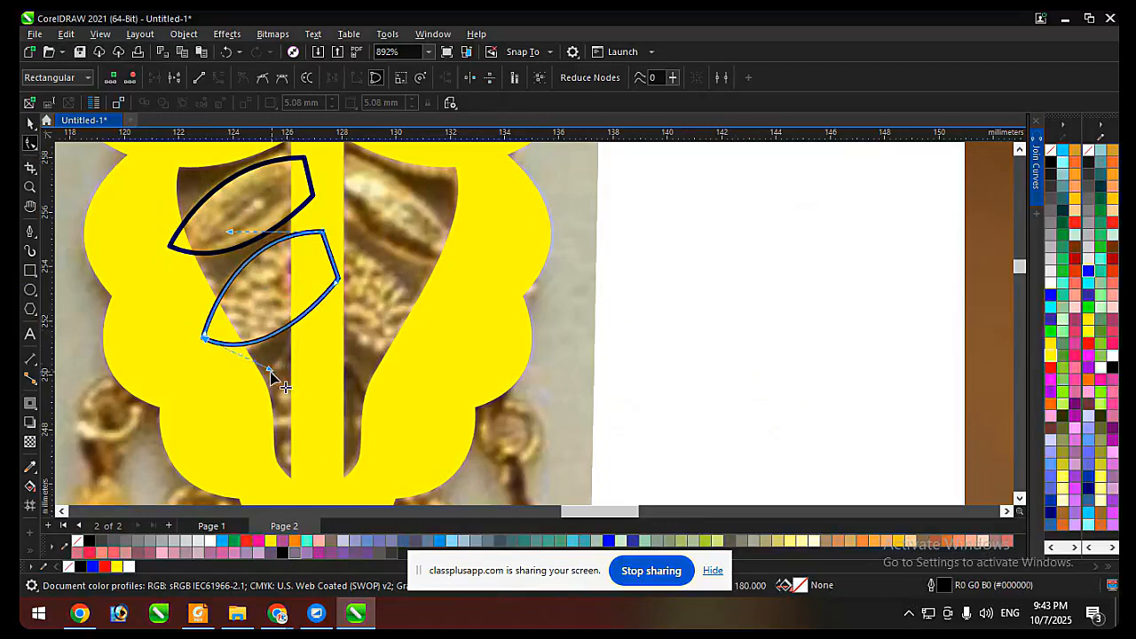
{"action": "left_click_drag", "start_coordinate": [338, 279], "coordinate": [321, 286]}
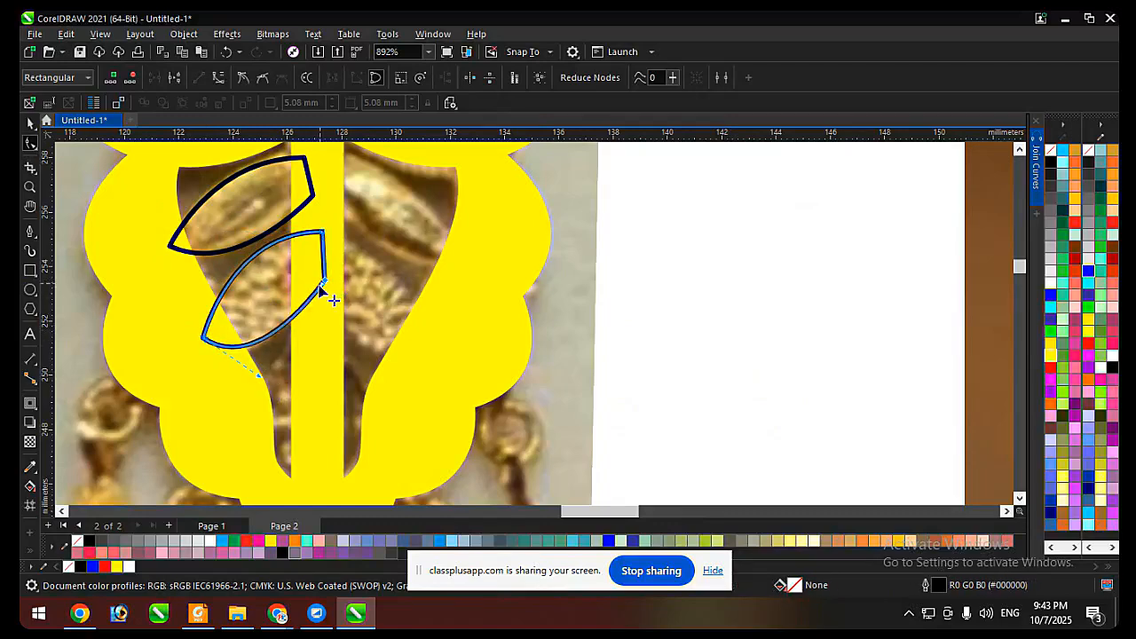
{"action": "key", "text": "space"}
{"action": "scroll", "coordinate": [271, 360], "scroll_direction": "down", "scroll_amount": 1}
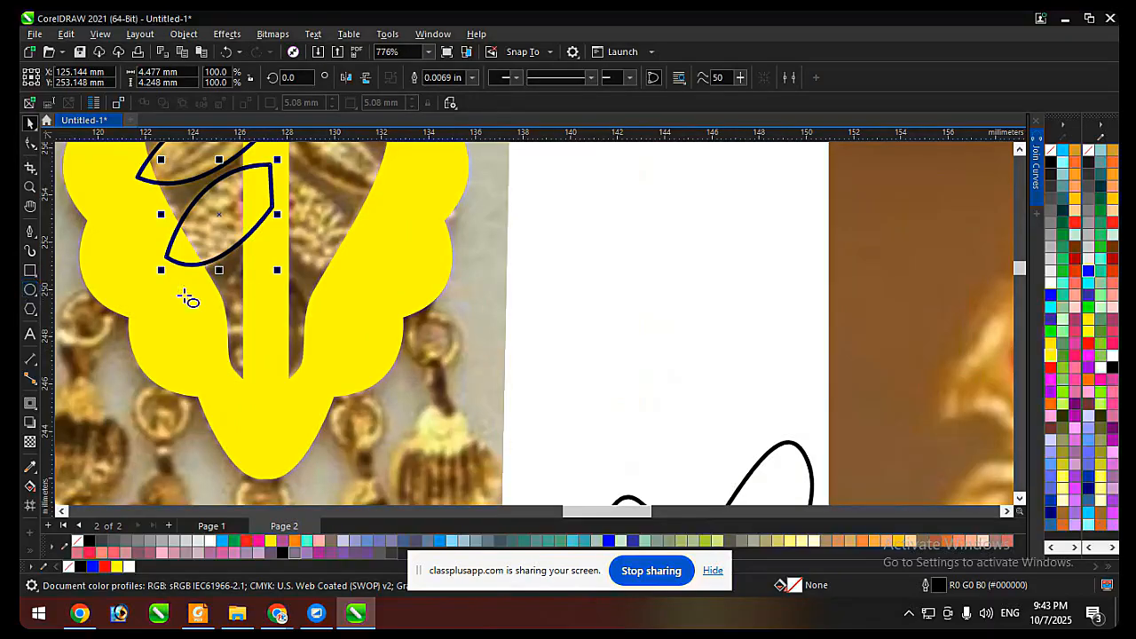
{"action": "left_click_drag", "start_coordinate": [229, 267], "coordinate": [320, 400]}
{"action": "key", "text": "space"}
{"action": "left_click", "coordinate": [377, 286], "text": "shift"}
{"action": "key", "text": "c"}
{"action": "left_click", "coordinate": [379, 287], "text": "shift"}
{"action": "scroll", "coordinate": [279, 267], "scroll_direction": "up", "scroll_amount": 3}
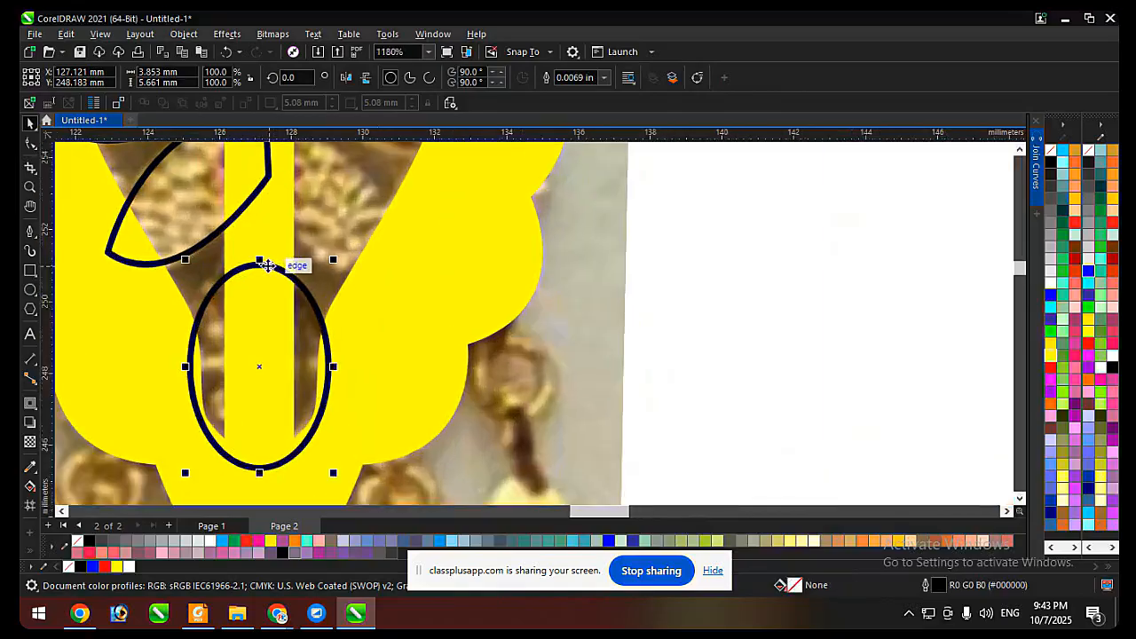
{"action": "left_click_drag", "start_coordinate": [261, 261], "coordinate": [261, 239]}
{"action": "scroll", "coordinate": [334, 368], "scroll_direction": "up", "scroll_amount": 1}
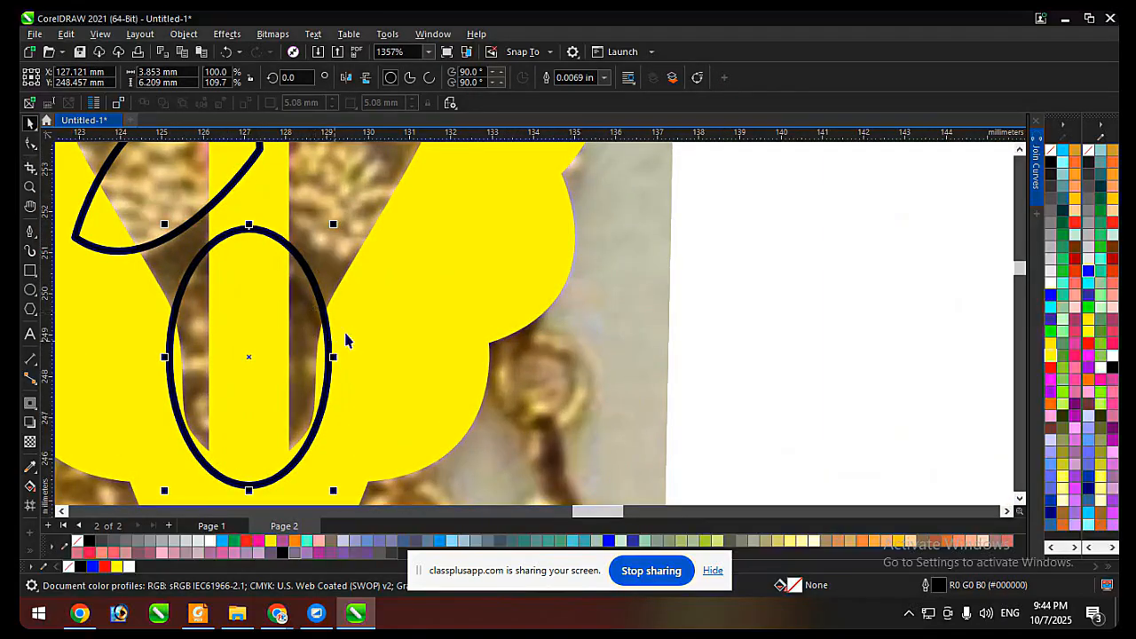
{"action": "key", "text": "Delete"}
Draw a circle about 6.3 mm in diameter over the frame's lower opening and place a copy about 1.6 mm to its right.
{"action": "scroll", "coordinate": [390, 257], "scroll_direction": "down", "scroll_amount": 5}
{"action": "left_click", "coordinate": [32, 290]}
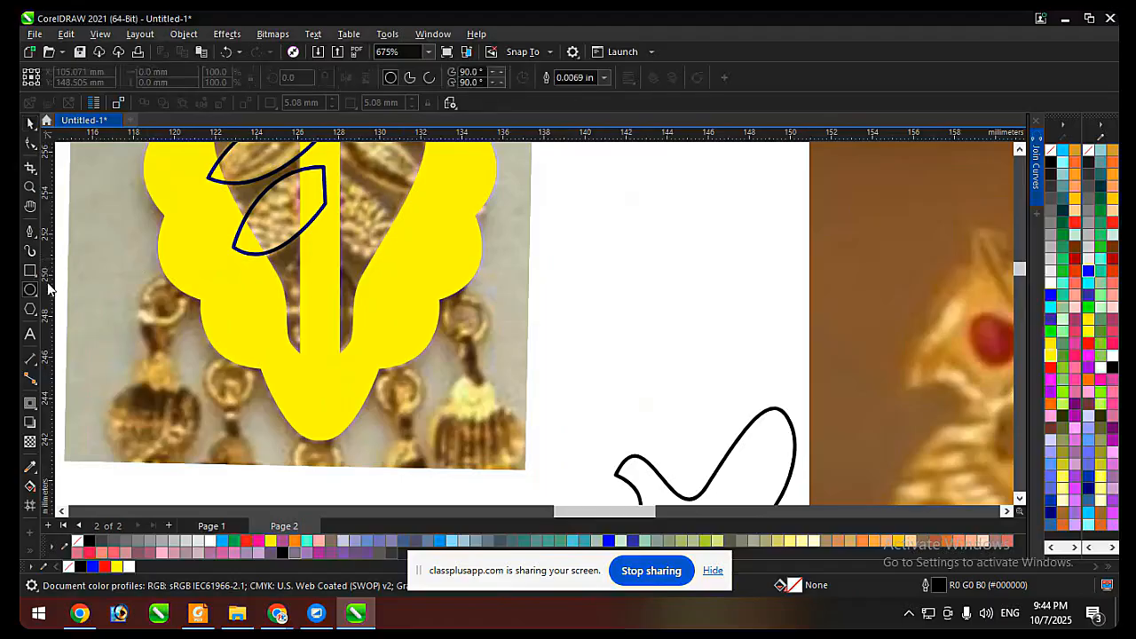
{"action": "left_click_drag", "start_coordinate": [97, 283], "coordinate": [212, 397]}
{"action": "key", "text": "space"}
{"action": "mouse_move", "coordinate": [155, 339]}
{"action": "left_mouse_down"}
{"action": "mouse_move", "coordinate": [287, 332]}
{"action": "mouse_move", "coordinate": [306, 307]}
{"action": "left_mouse_up"}
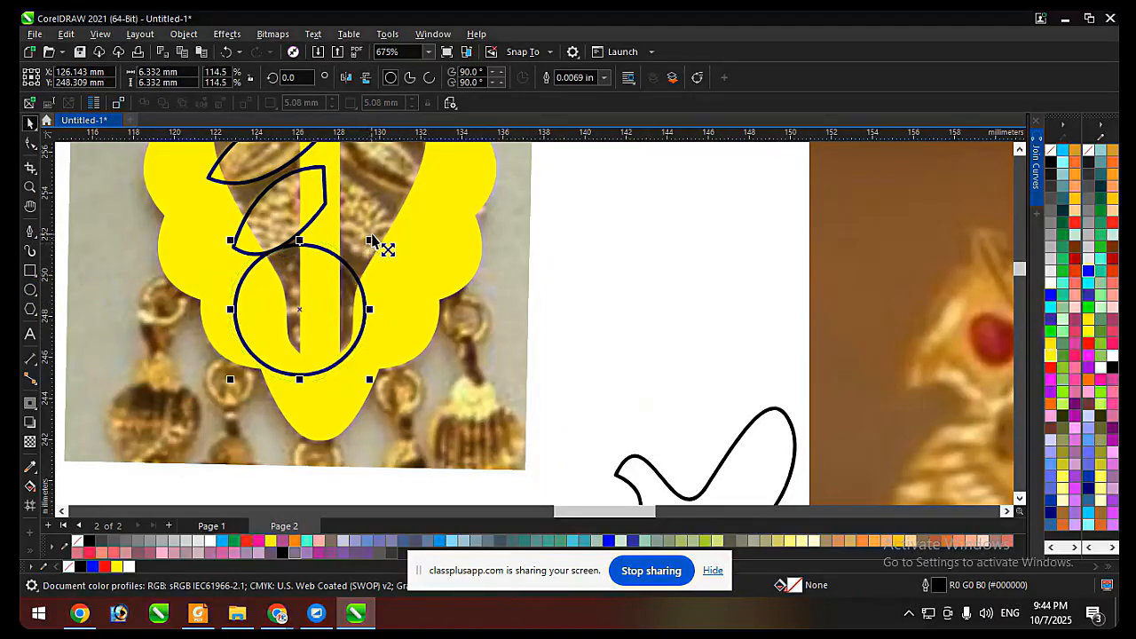
{"action": "scroll", "coordinate": [329, 276], "scroll_direction": "up", "scroll_amount": 2}
{"action": "left_click_drag", "start_coordinate": [354, 274], "coordinate": [408, 279]}
{"action": "right_click", "coordinate": [408, 279]}
Intersect the two overlapping circles and delete both originals, keeping only the pointed oval.
{"action": "left_click", "coordinate": [259, 238], "text": "shift"}
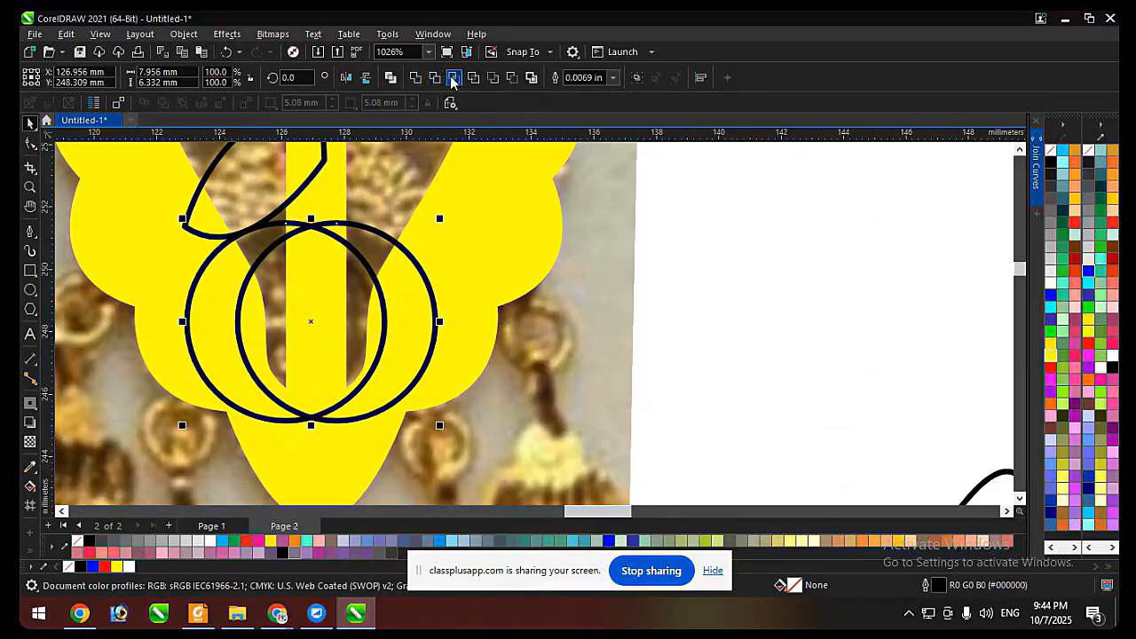
{"action": "left_click", "coordinate": [453, 77]}
{"action": "left_click", "coordinate": [398, 267]}
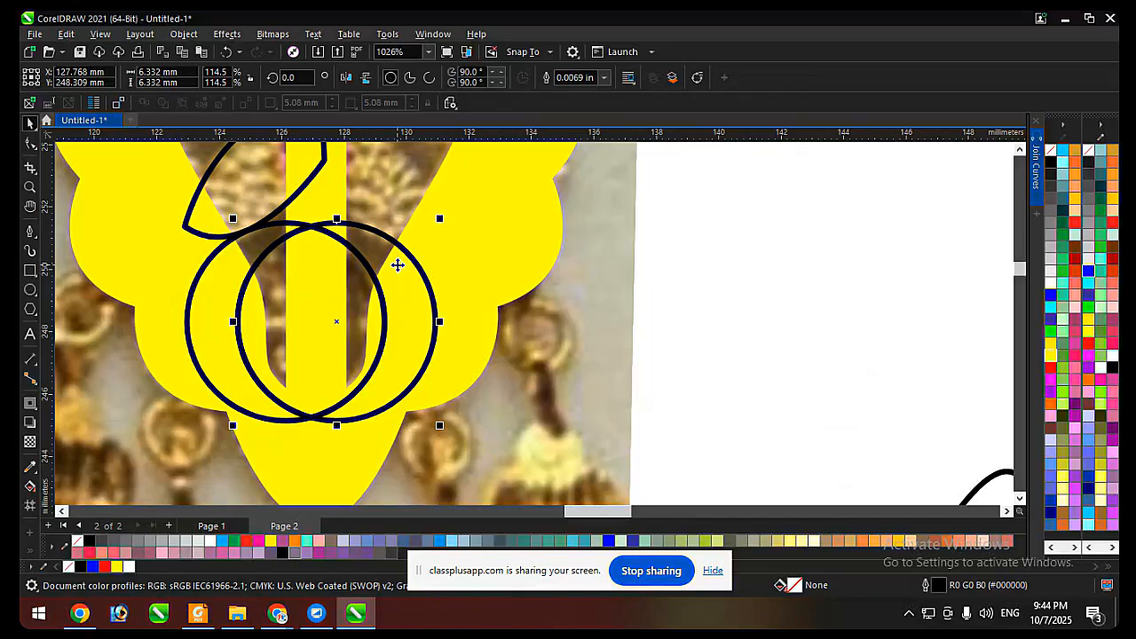
{"action": "key", "text": "Delete"}
{"action": "left_click", "coordinate": [215, 306]}
{"action": "key", "text": "Delete"}
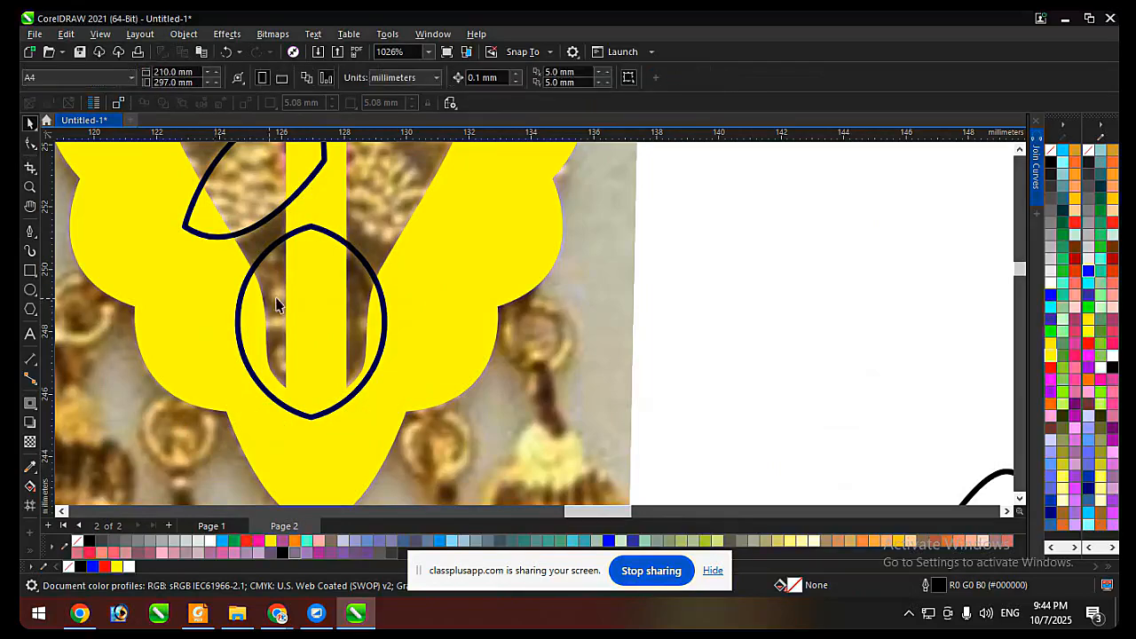
Centre the pointed oval horizontally on the frame and weld it into the frame.
{"action": "left_click", "coordinate": [368, 267]}
{"action": "left_click", "coordinate": [449, 268], "text": "shift"}
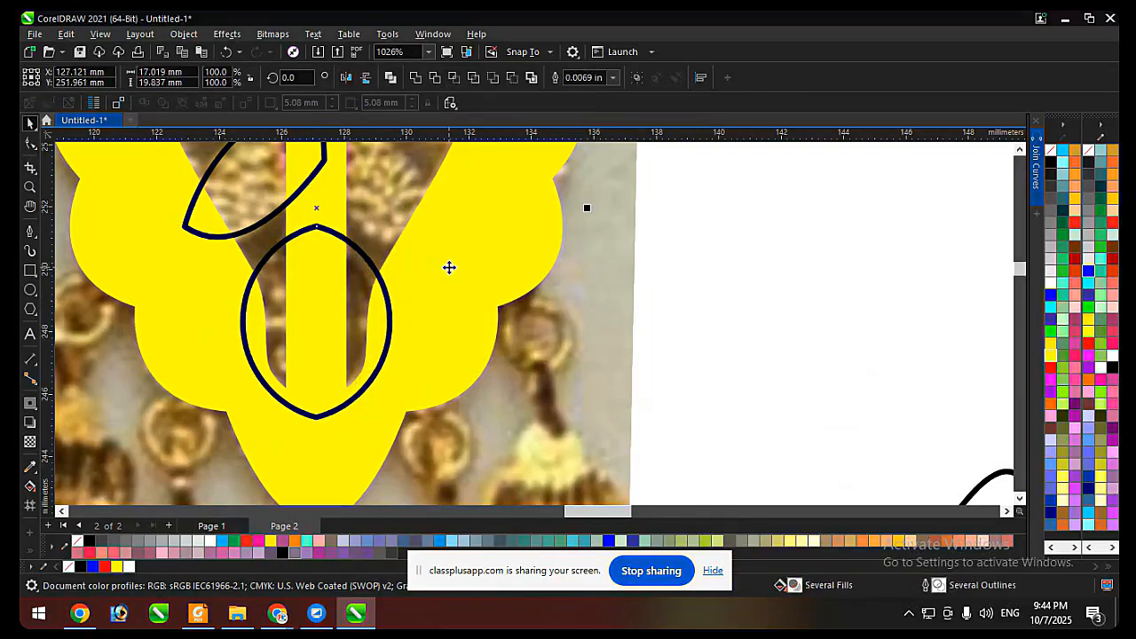
{"action": "left_click", "coordinate": [414, 78]}
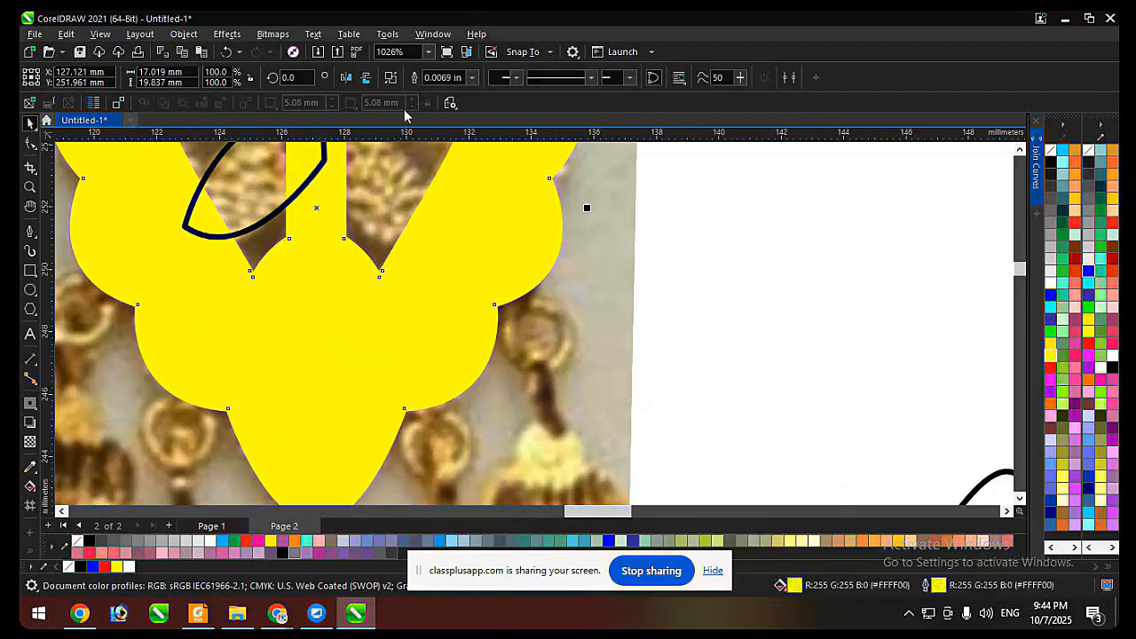
{"action": "scroll", "coordinate": [307, 362], "scroll_direction": "down", "scroll_amount": 3}
{"action": "left_click", "coordinate": [474, 337]}
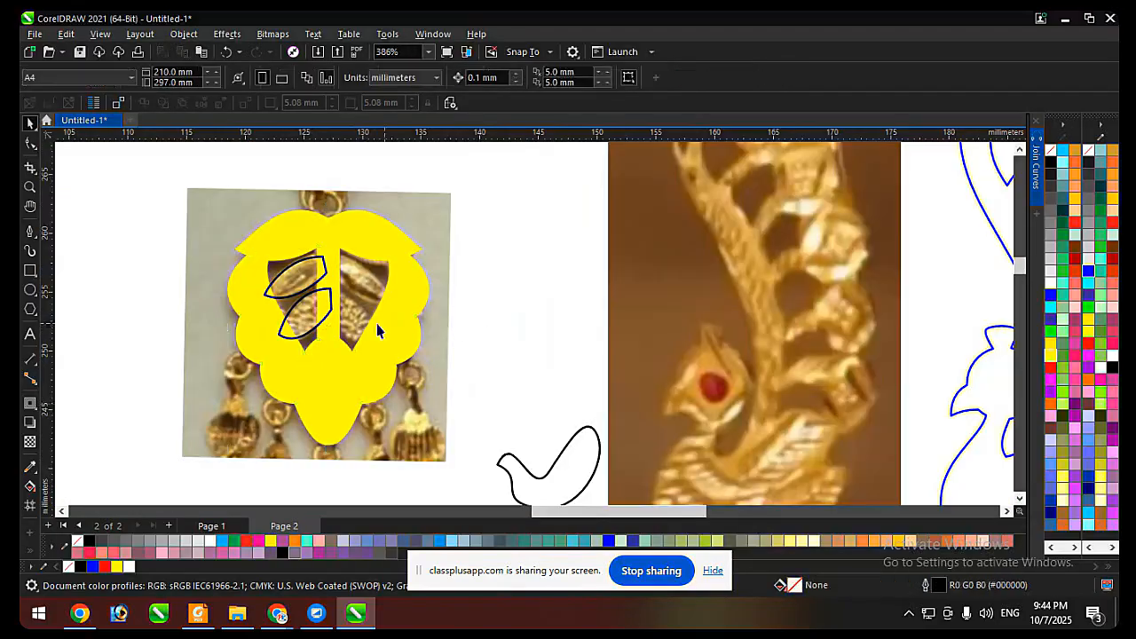
Remove the frame's fill and give it a yellow outline so the photo shows through.
{"action": "left_click", "coordinate": [351, 372]}
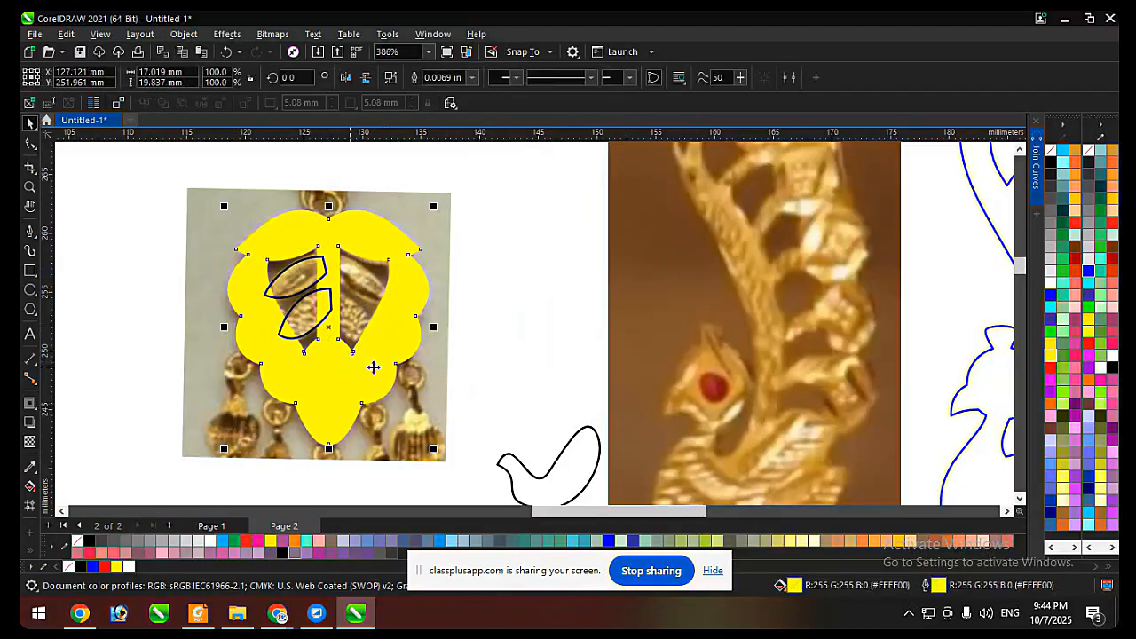
{"action": "left_click", "coordinate": [1050, 151]}
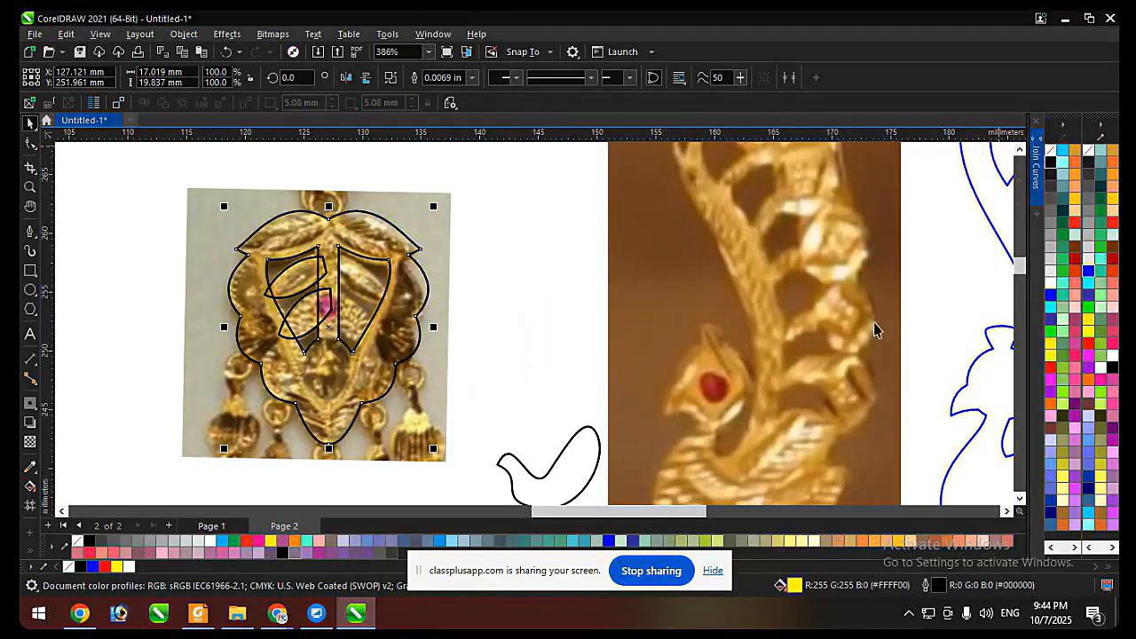
{"action": "right_click", "coordinate": [1050, 355]}
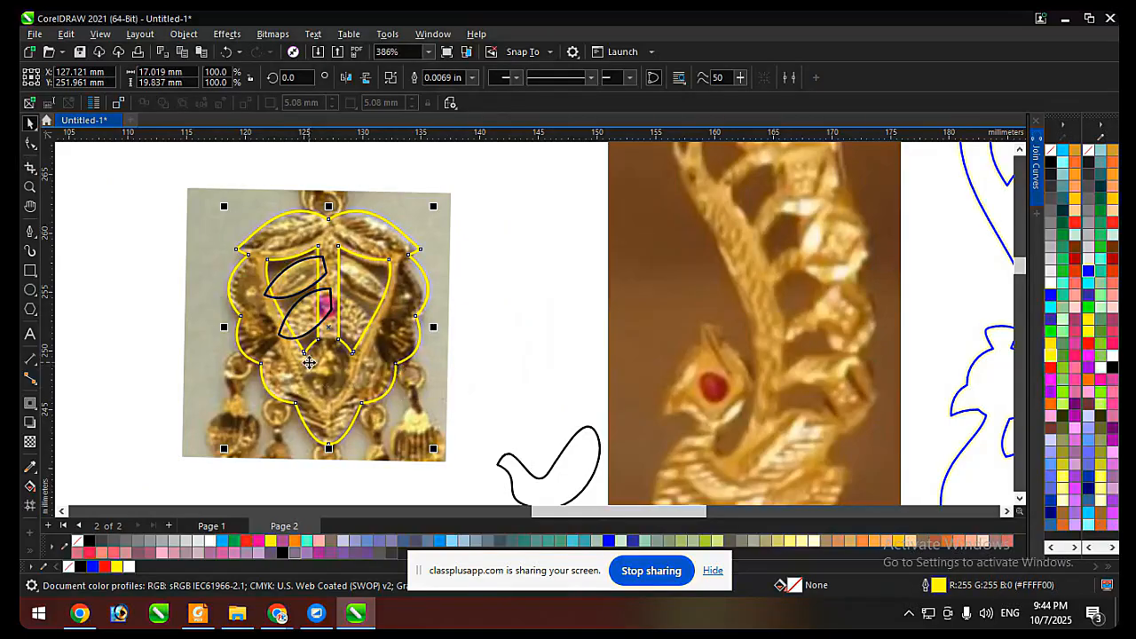
{"action": "scroll", "coordinate": [367, 388], "scroll_direction": "up", "scroll_amount": 2}
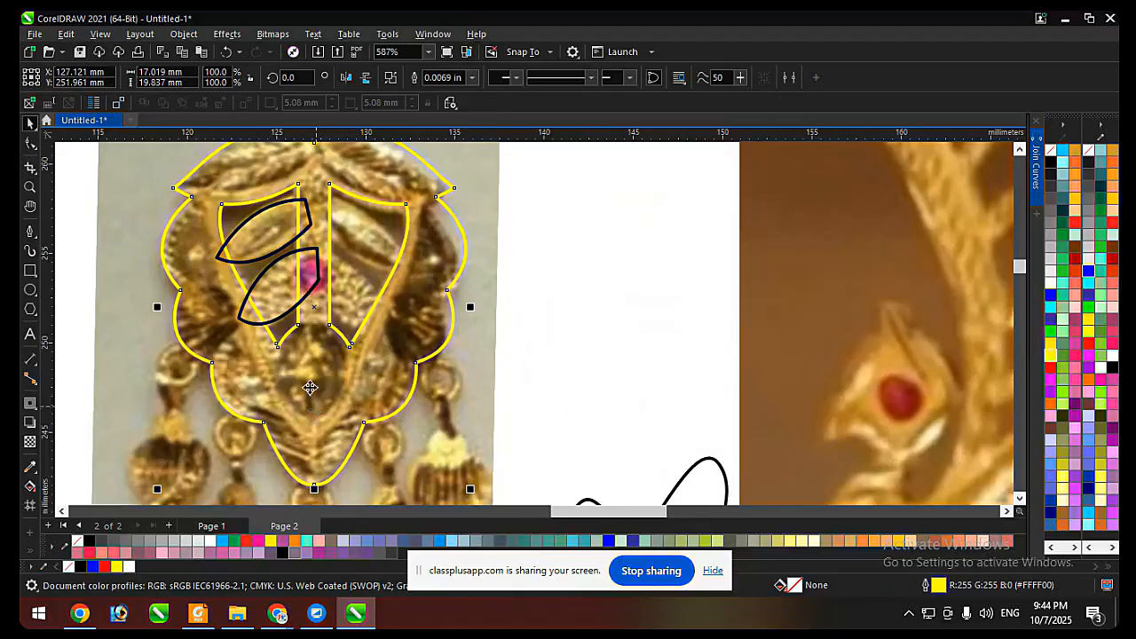
{"action": "scroll", "coordinate": [309, 387], "scroll_direction": "up", "scroll_amount": 1}
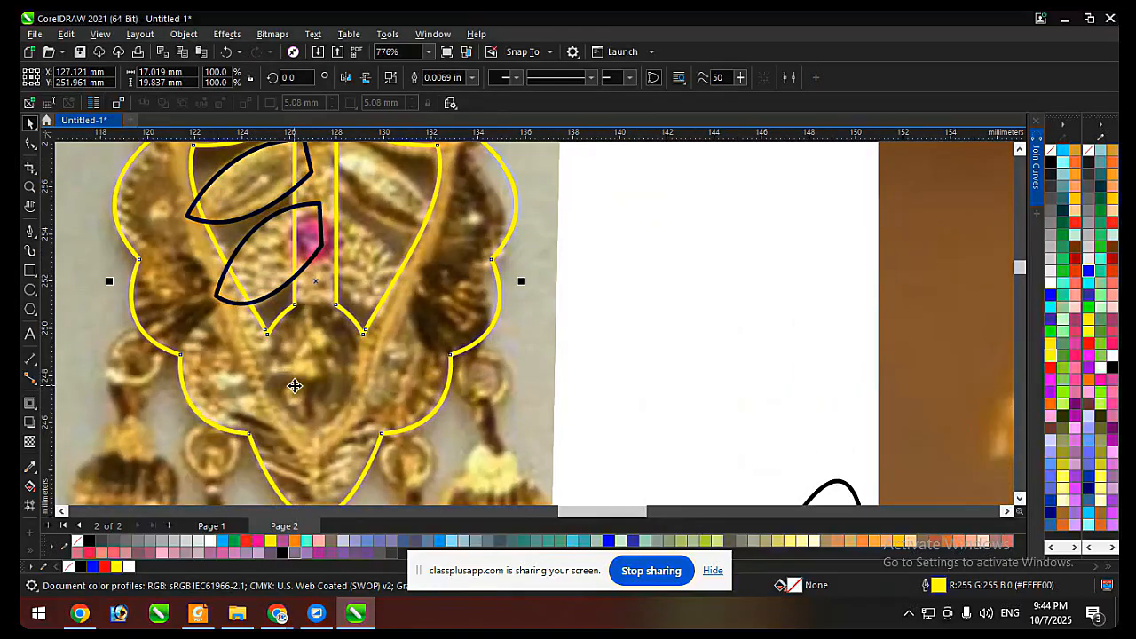
Make a mirrored copy of the two leaf shapes on the opposite side of the centre bar.
{"action": "scroll", "coordinate": [294, 386], "scroll_direction": "down", "scroll_amount": 1}
{"action": "left_click", "coordinate": [260, 256], "text": "shift"}
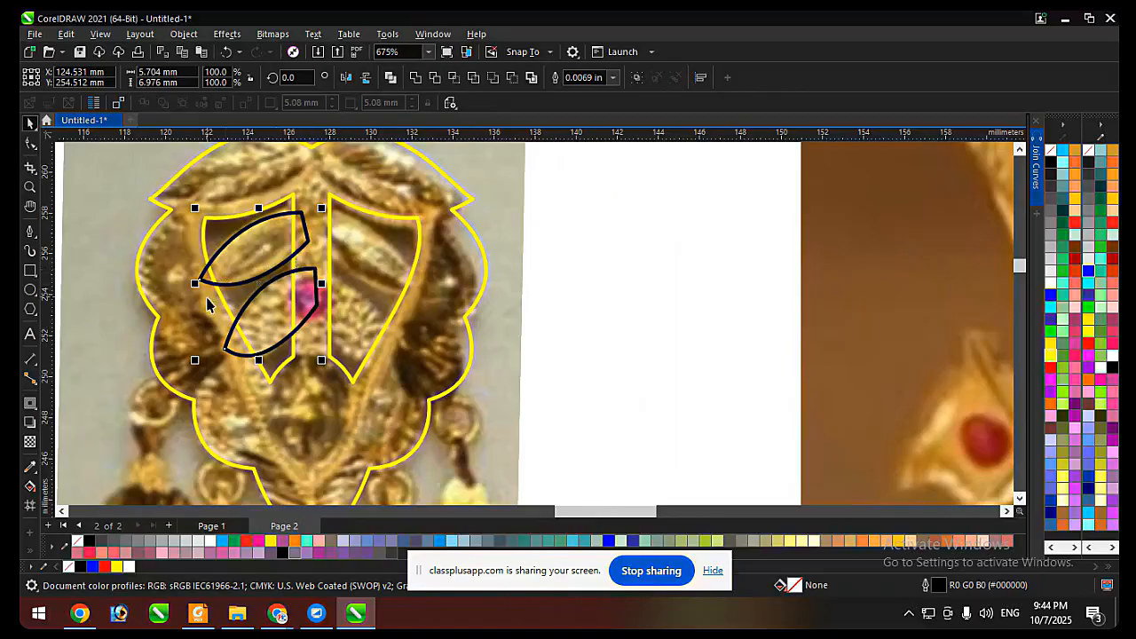
{"action": "left_click_drag", "start_coordinate": [196, 283], "coordinate": [306, 271]}
{"action": "right_click", "coordinate": [344, 296]}
Weld the four leaf shapes together, centre them horizontally on the frame, and weld them into it.
{"action": "left_click", "coordinate": [273, 236], "text": "shift"}
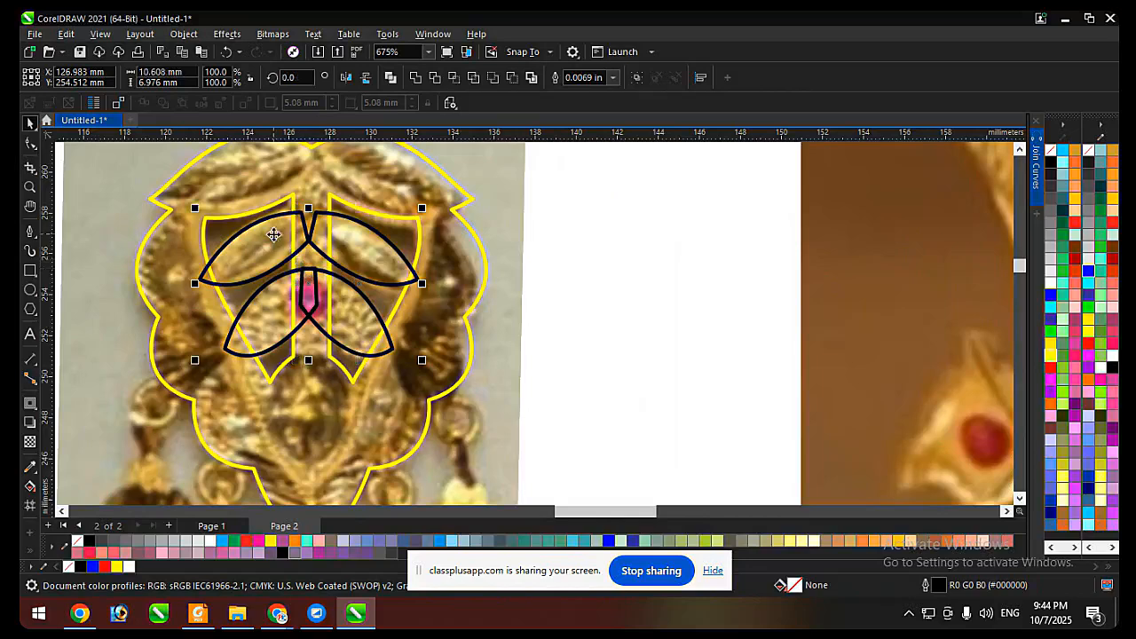
{"action": "left_click", "coordinate": [419, 78]}
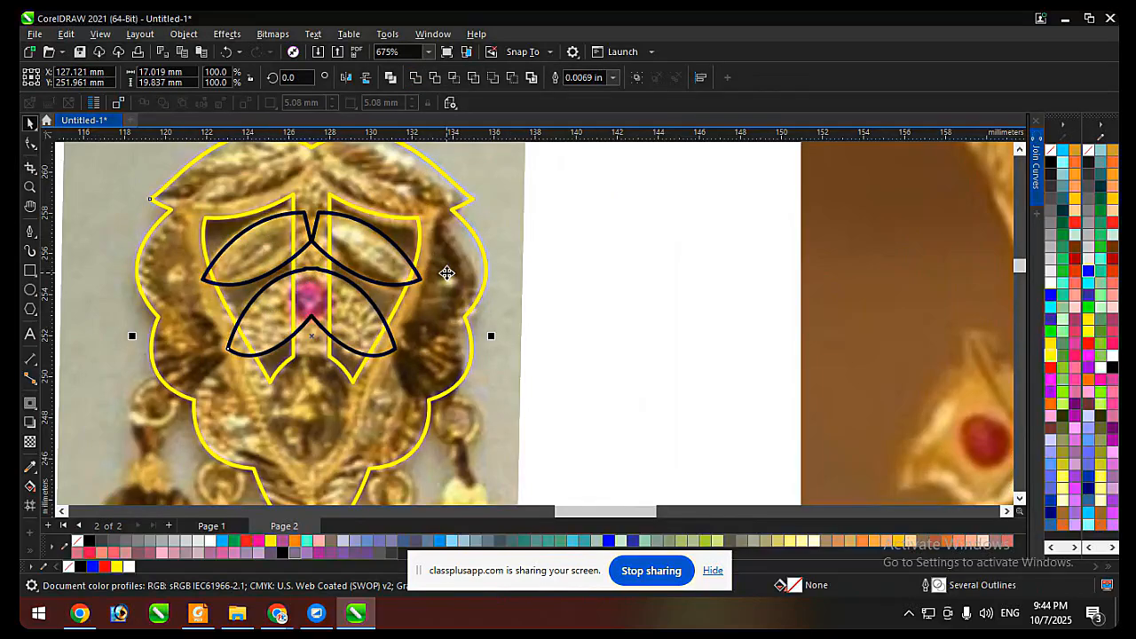
{"action": "left_click", "coordinate": [417, 78]}
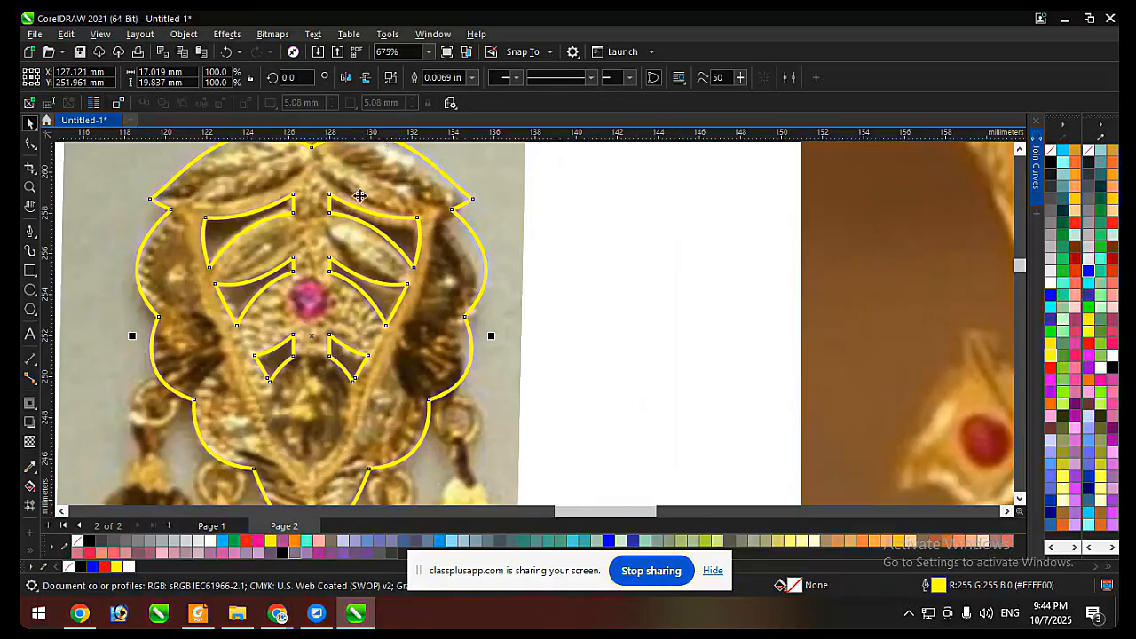
{"action": "scroll", "coordinate": [322, 330], "scroll_direction": "down", "scroll_amount": 2}
{"action": "left_click", "coordinate": [466, 264]}
Move the finished frame off the earring photo to the blank area on the photo's left.
{"action": "left_click_drag", "start_coordinate": [450, 208], "coordinate": [341, 341]}
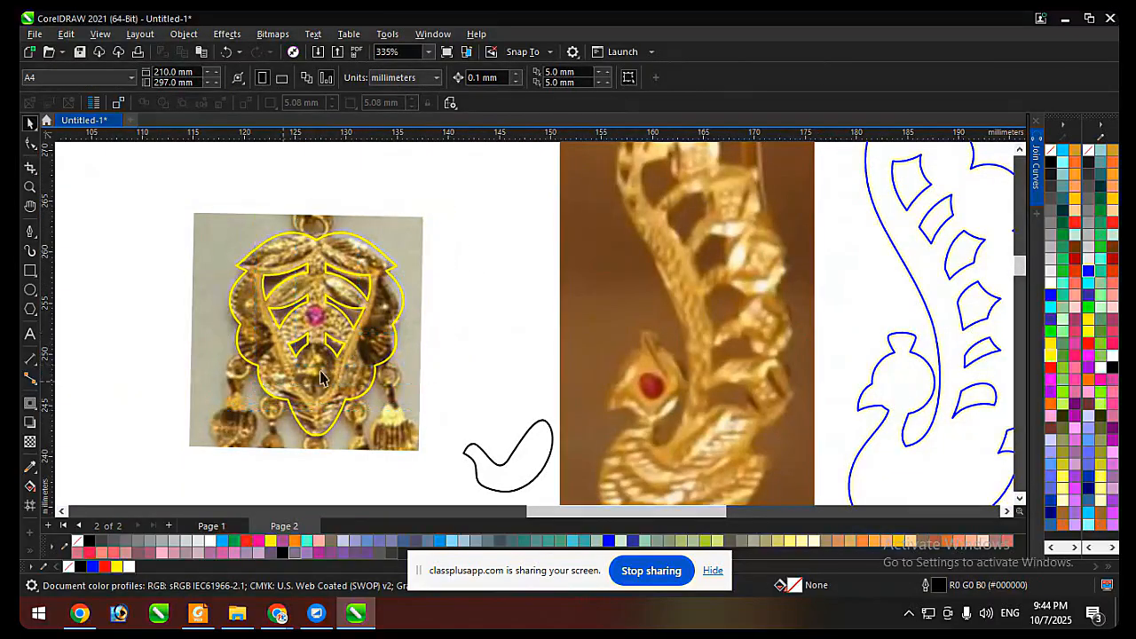
{"action": "scroll", "coordinate": [321, 378], "scroll_direction": "down", "scroll_amount": 1}
{"action": "left_click_drag", "start_coordinate": [404, 358], "coordinate": [247, 353]}
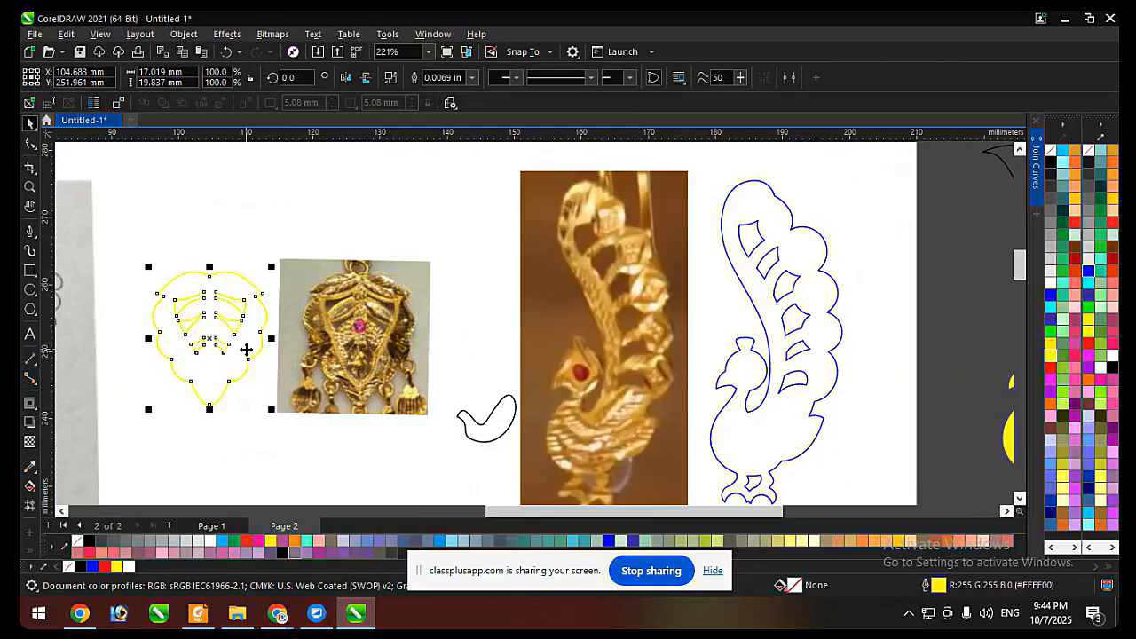
{"action": "right_click", "coordinate": [245, 353]}
Fill the frame with black and remove its outline.
{"action": "left_click", "coordinate": [270, 241]}
{"action": "key", "text": "ctrl+v"}
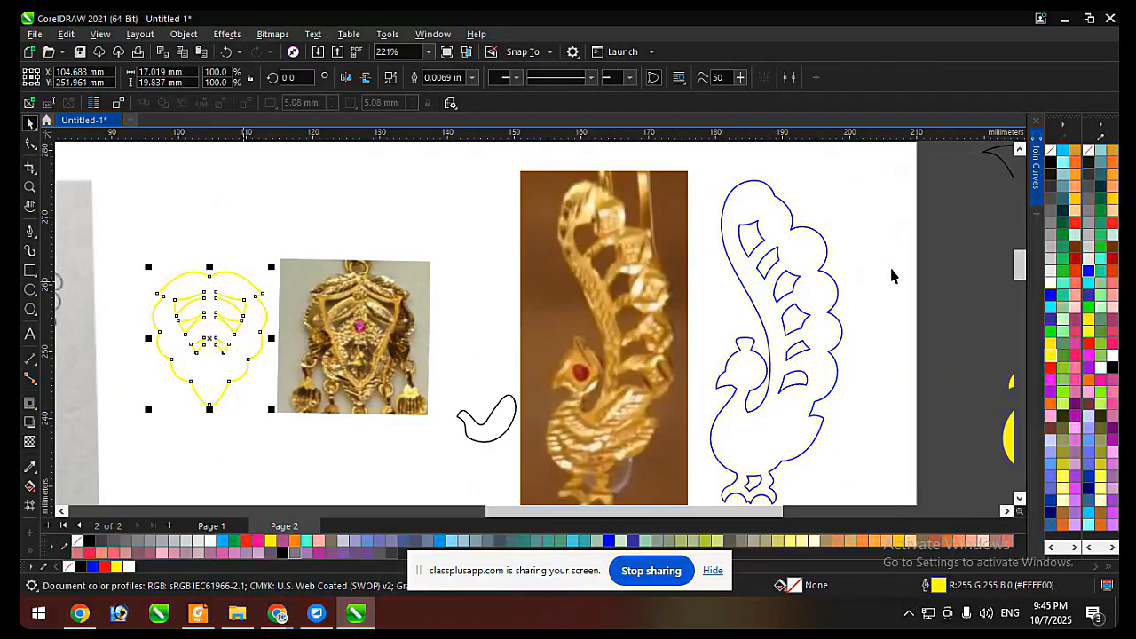
{"action": "left_click", "coordinate": [1050, 162]}
{"action": "right_click", "coordinate": [1050, 149]}
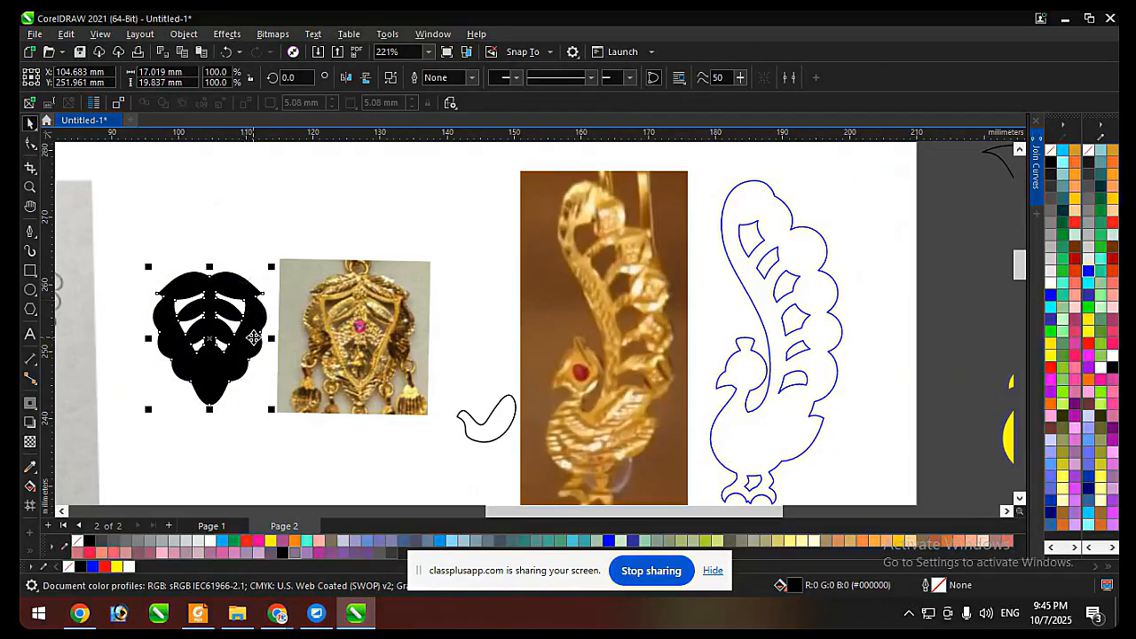
Place a copy of the black frame directly above the original.
{"action": "left_click_drag", "start_coordinate": [253, 337], "coordinate": [262, 185]}
{"action": "right_click", "coordinate": [262, 184]}
{"action": "scroll", "coordinate": [257, 218], "scroll_direction": "down", "scroll_amount": 2}
{"action": "scroll", "coordinate": [242, 237], "scroll_direction": "up", "scroll_amount": 4}
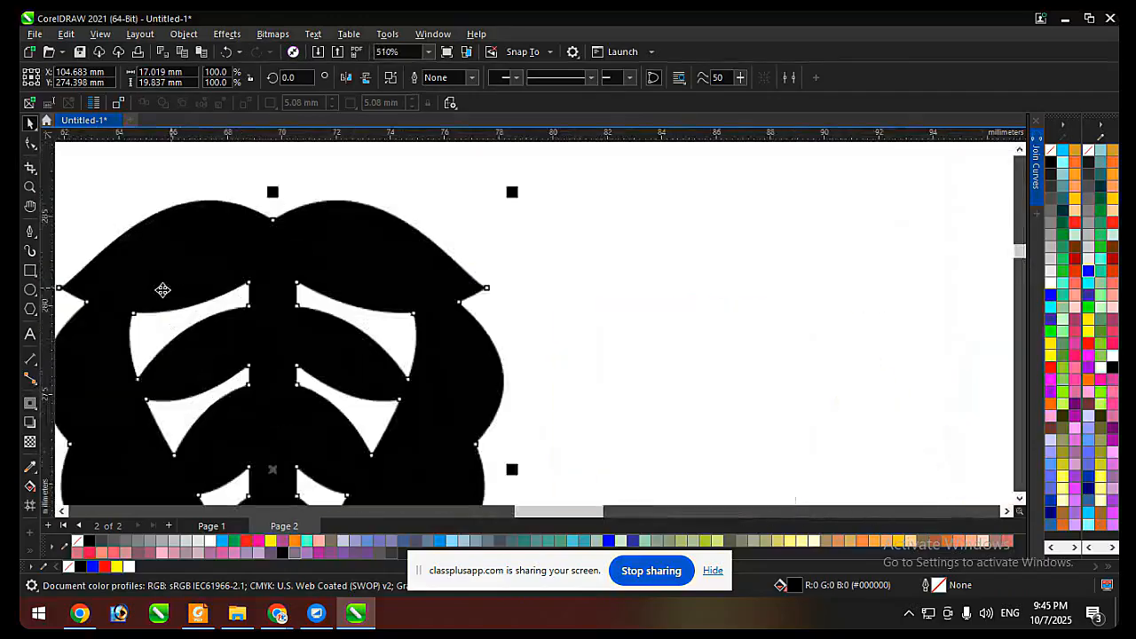
Inspect the sharp side tip of the copied frame and give the copy a 0.007 in outline.
{"action": "key", "text": "F10"}
{"action": "scroll", "coordinate": [528, 270], "scroll_direction": "up", "scroll_amount": 5}
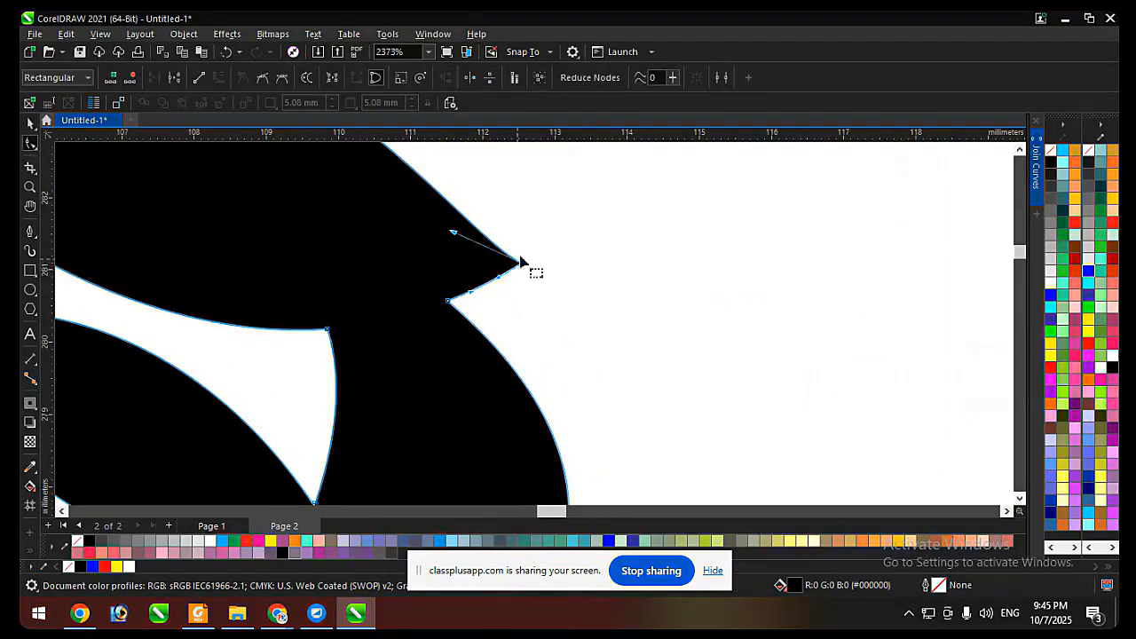
{"action": "scroll", "coordinate": [642, 257], "scroll_direction": "down", "scroll_amount": 2}
{"action": "key", "text": "space"}
{"action": "scroll", "coordinate": [591, 249], "scroll_direction": "up", "scroll_amount": 5}
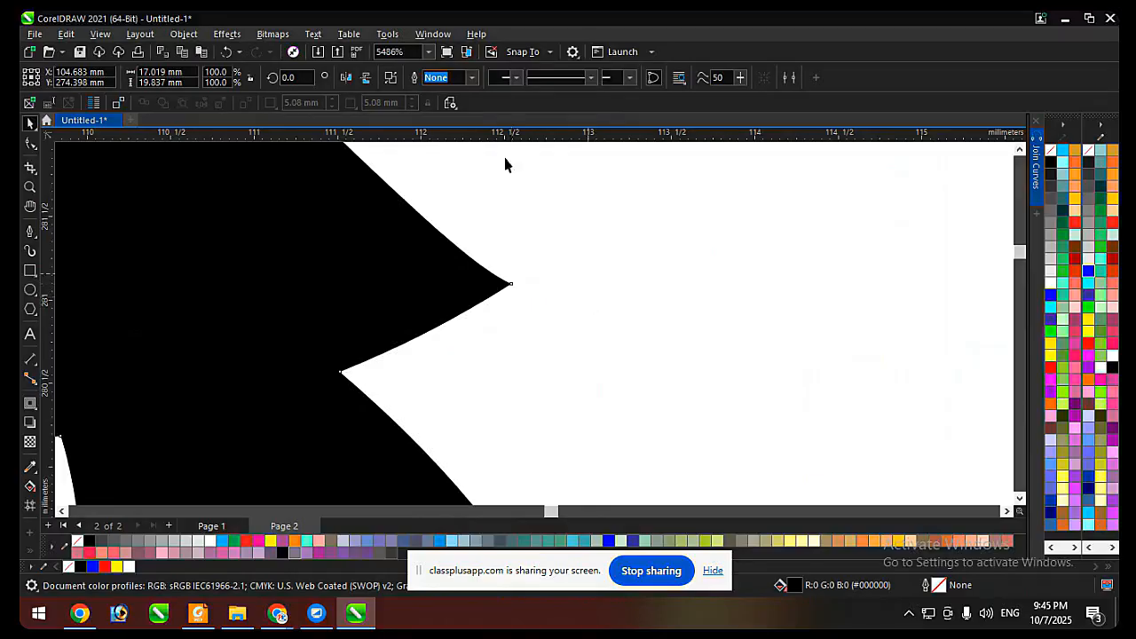
{"action": "left_click", "coordinate": [472, 78]}
{"action": "left_click", "coordinate": [461, 116]}
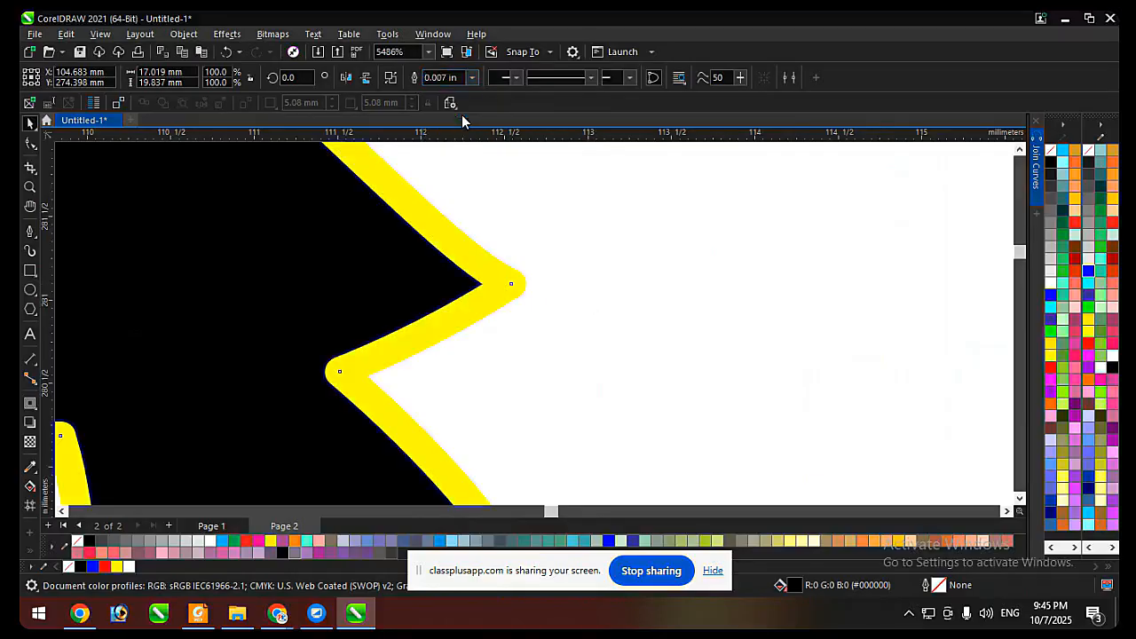
{"action": "left_click", "coordinate": [470, 79]}
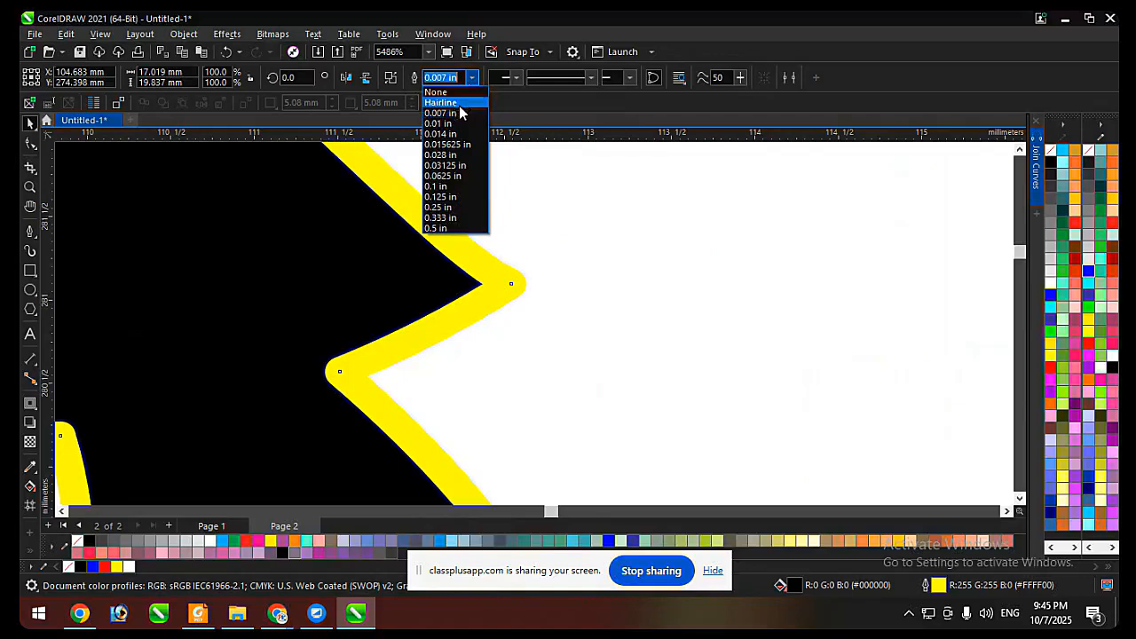
{"action": "left_click", "coordinate": [459, 103]}
{"action": "left_click", "coordinate": [470, 78]}
{"action": "left_click", "coordinate": [464, 114]}
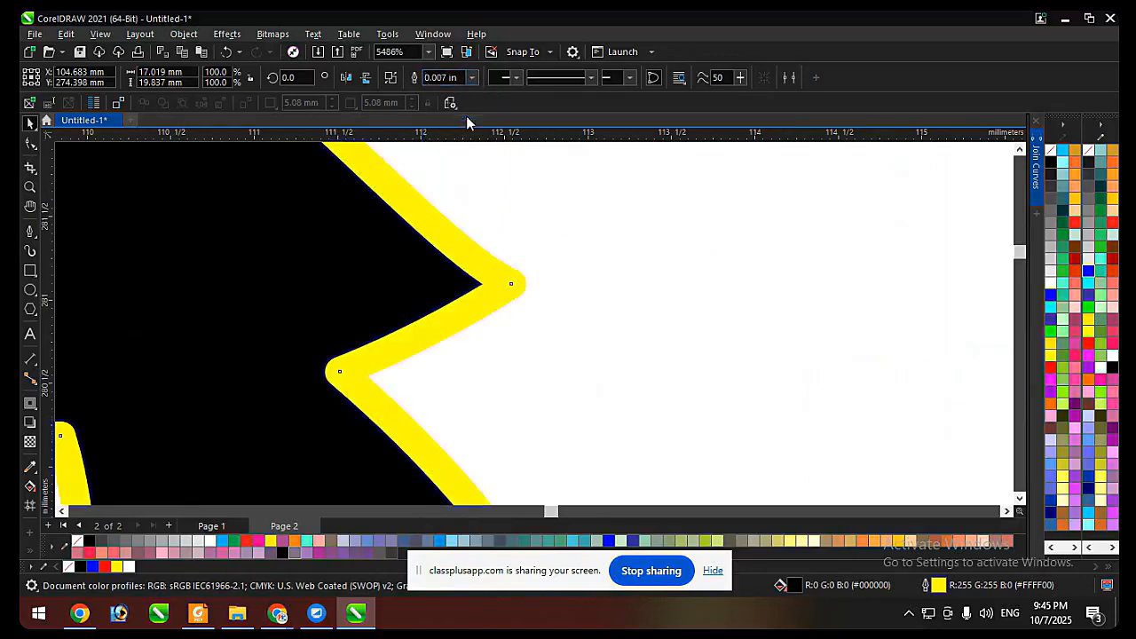
Make the copied frame's outline black and check the rounding of its side tip up close.
{"action": "scroll", "coordinate": [583, 292], "scroll_direction": "down", "scroll_amount": 3}
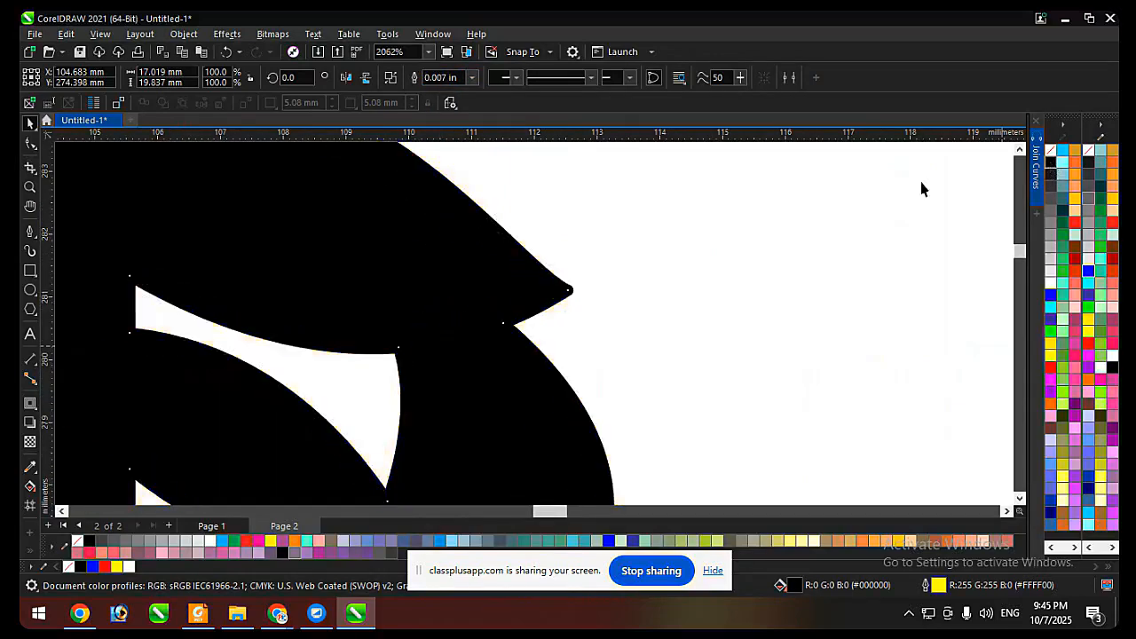
{"action": "scroll", "coordinate": [660, 277], "scroll_direction": "down", "scroll_amount": 2}
{"action": "left_click", "coordinate": [715, 270]}
{"action": "scroll", "coordinate": [619, 284], "scroll_direction": "up", "scroll_amount": 4}
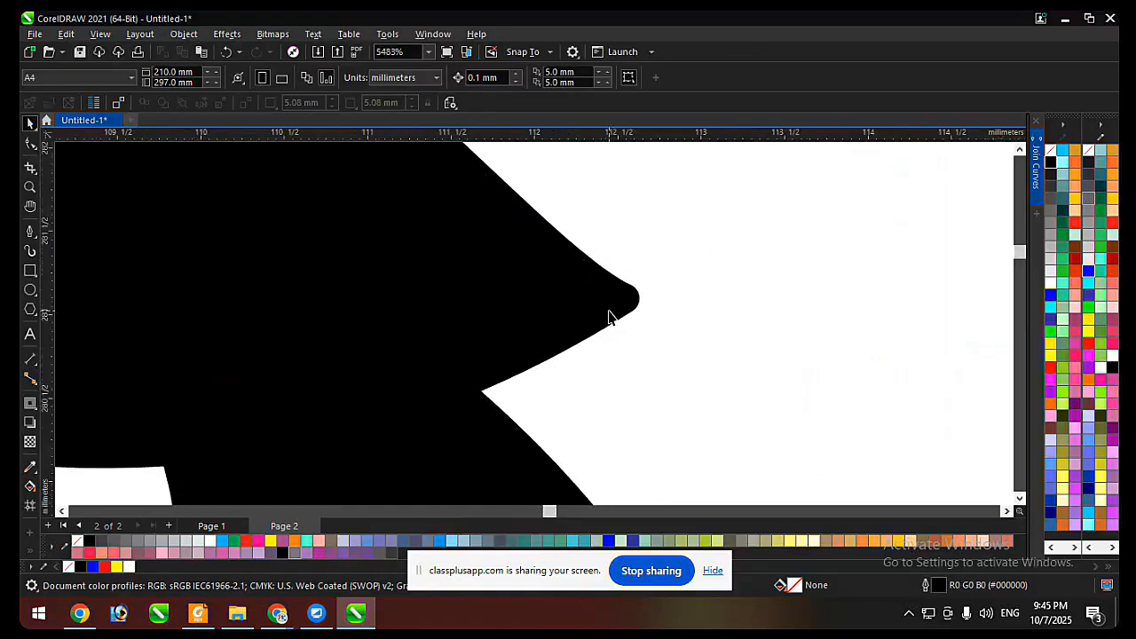
{"action": "left_click", "coordinate": [623, 310]}
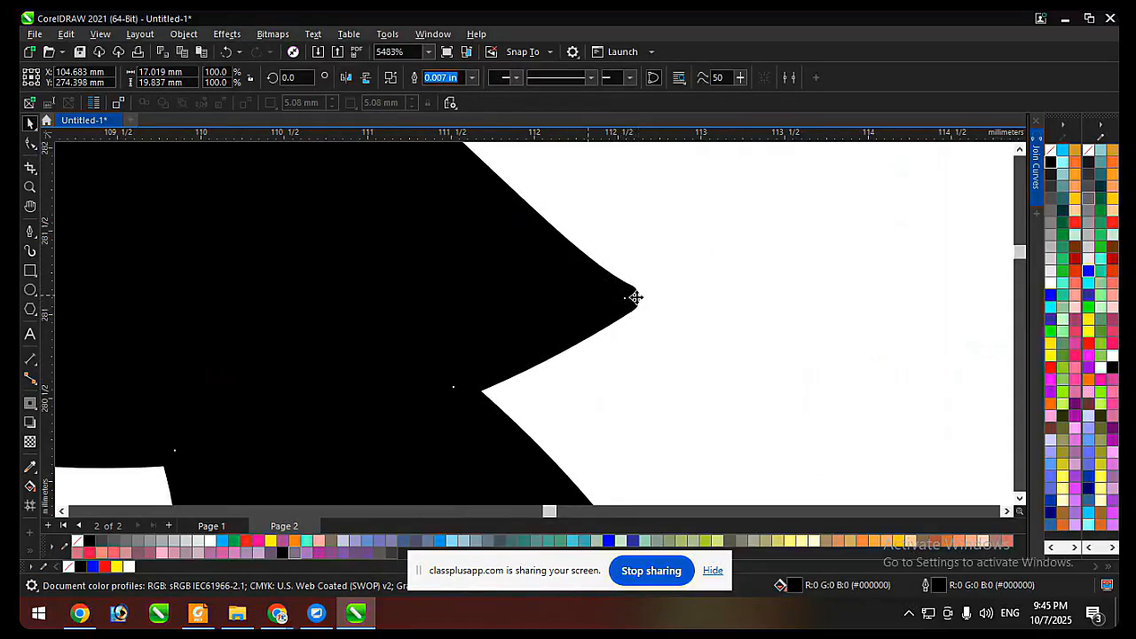
{"action": "scroll", "coordinate": [638, 298], "scroll_direction": "down", "scroll_amount": 4}
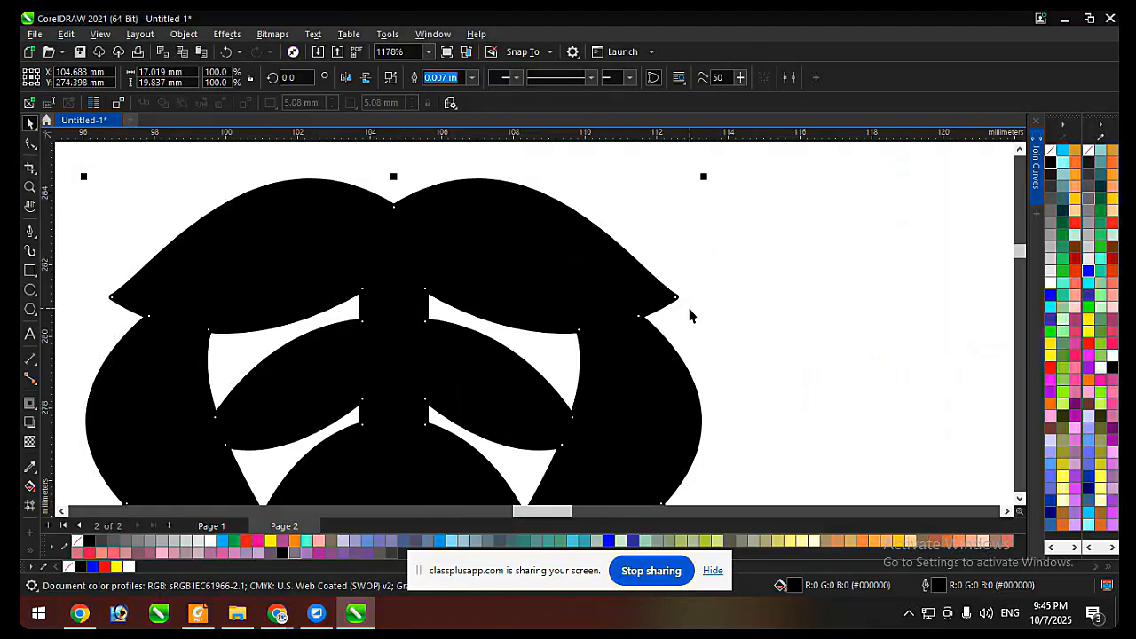
Convert the copied frame's outline to an object and weld it together with the frame.
{"action": "scroll", "coordinate": [690, 315], "scroll_direction": "down", "scroll_amount": 1}
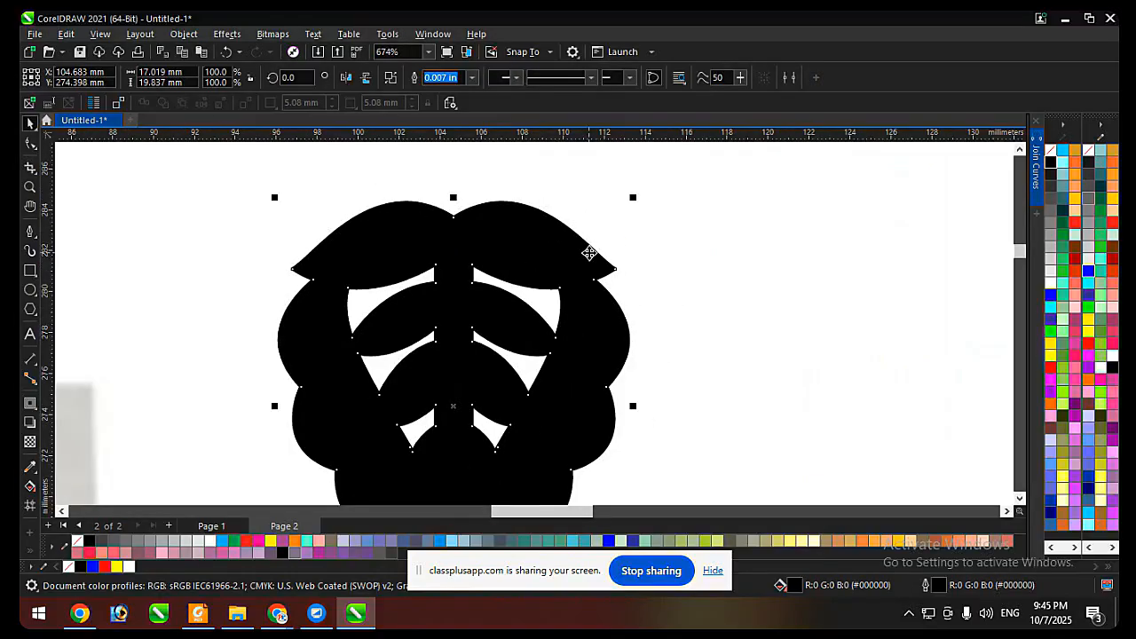
{"action": "scroll", "coordinate": [502, 220], "scroll_direction": "down", "scroll_amount": 1}
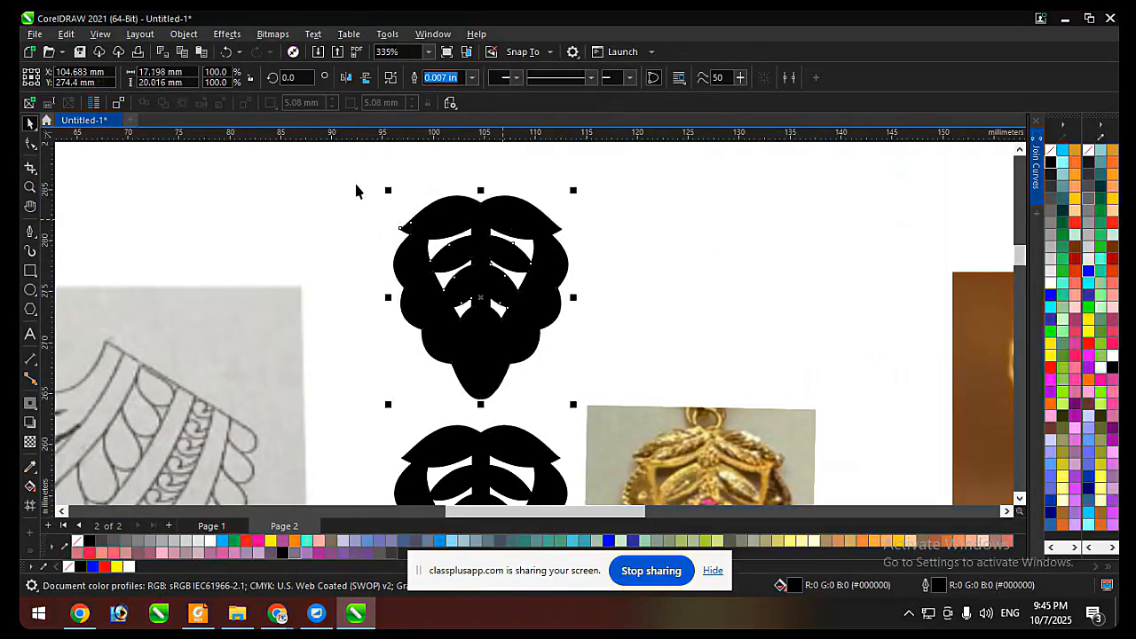
{"action": "left_click_drag", "start_coordinate": [353, 180], "coordinate": [608, 435]}
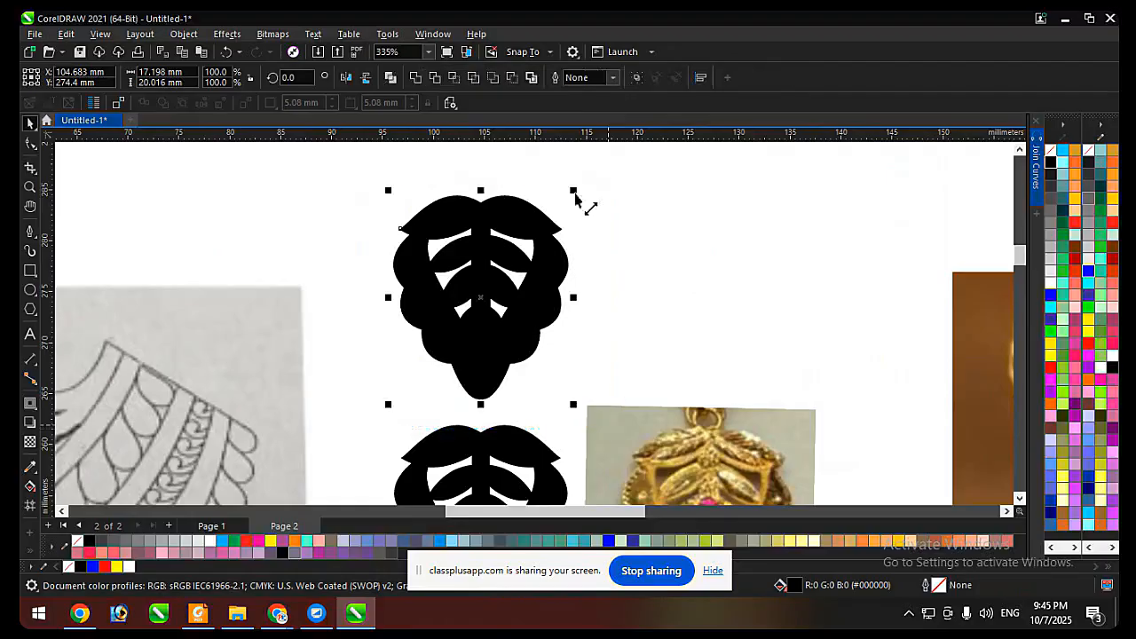
{"action": "left_click", "coordinate": [422, 78]}
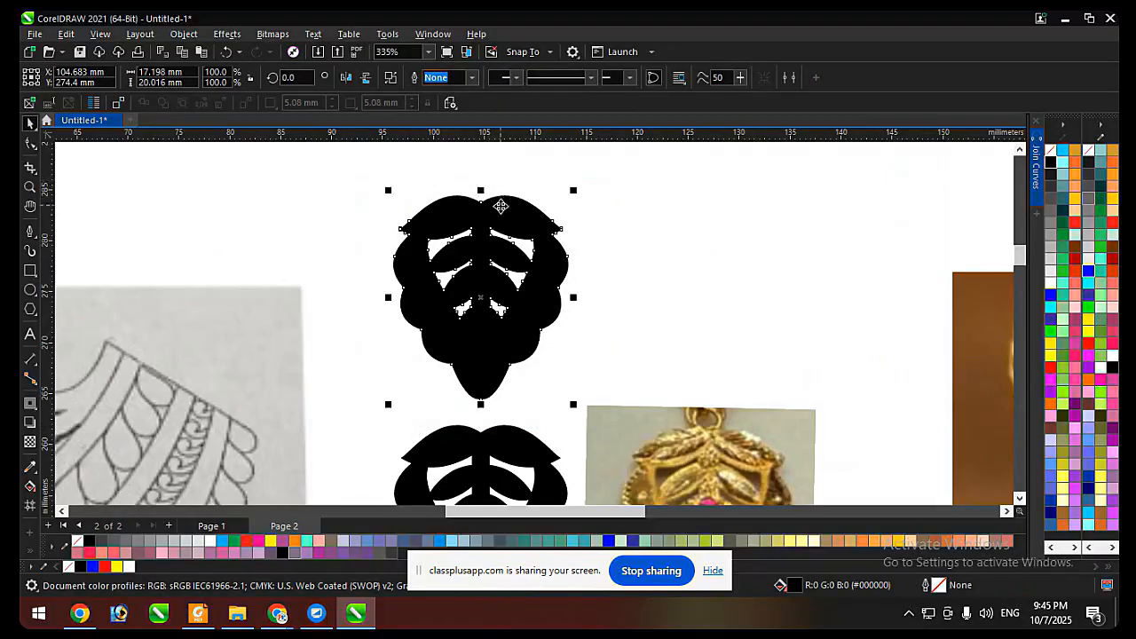
{"action": "scroll", "coordinate": [510, 211], "scroll_direction": "up", "scroll_amount": 1}
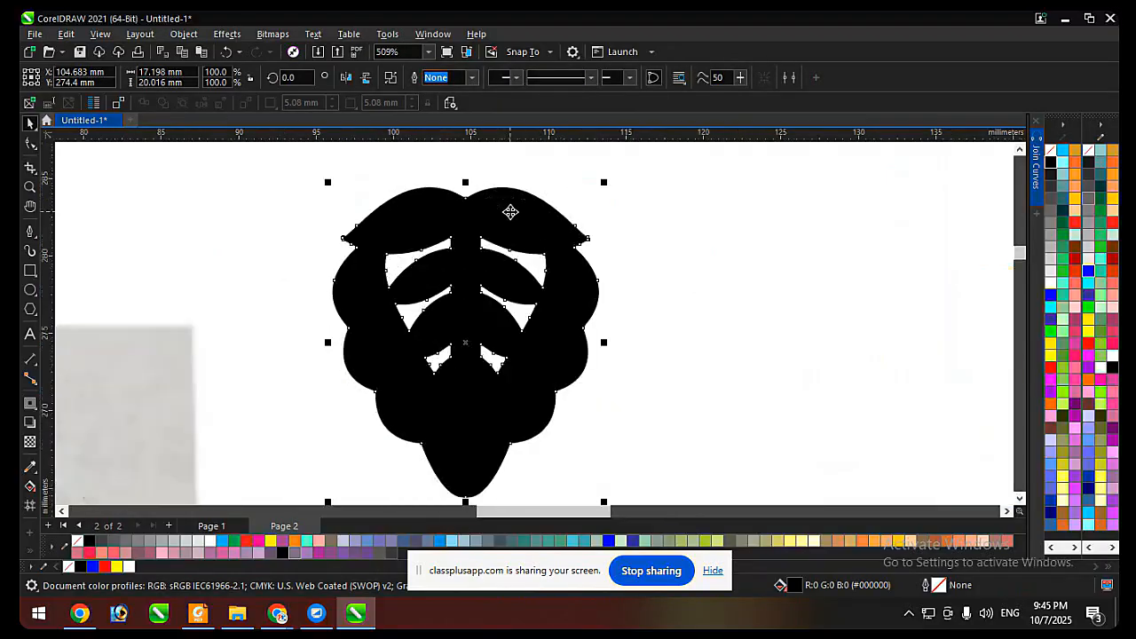
Give the welded frame copy a blue outline and remove its fill.
{"action": "right_click", "coordinate": [1051, 296]}
{"action": "left_click", "coordinate": [1063, 152]}
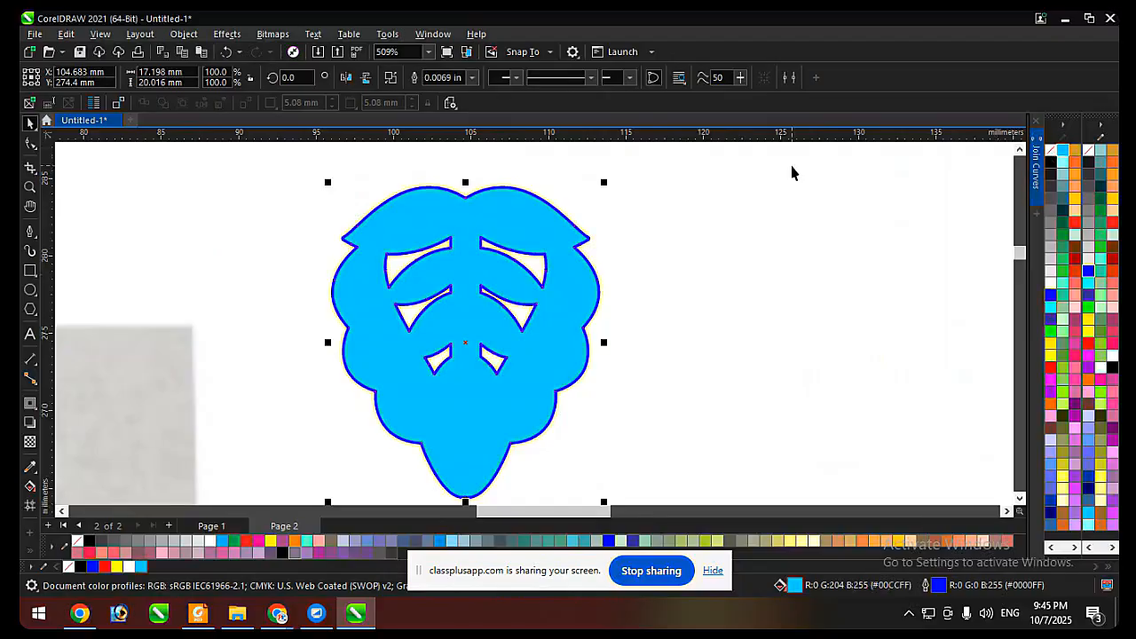
{"action": "left_click", "coordinate": [1050, 153]}
{"action": "scroll", "coordinate": [586, 238], "scroll_direction": "up", "scroll_amount": 4}
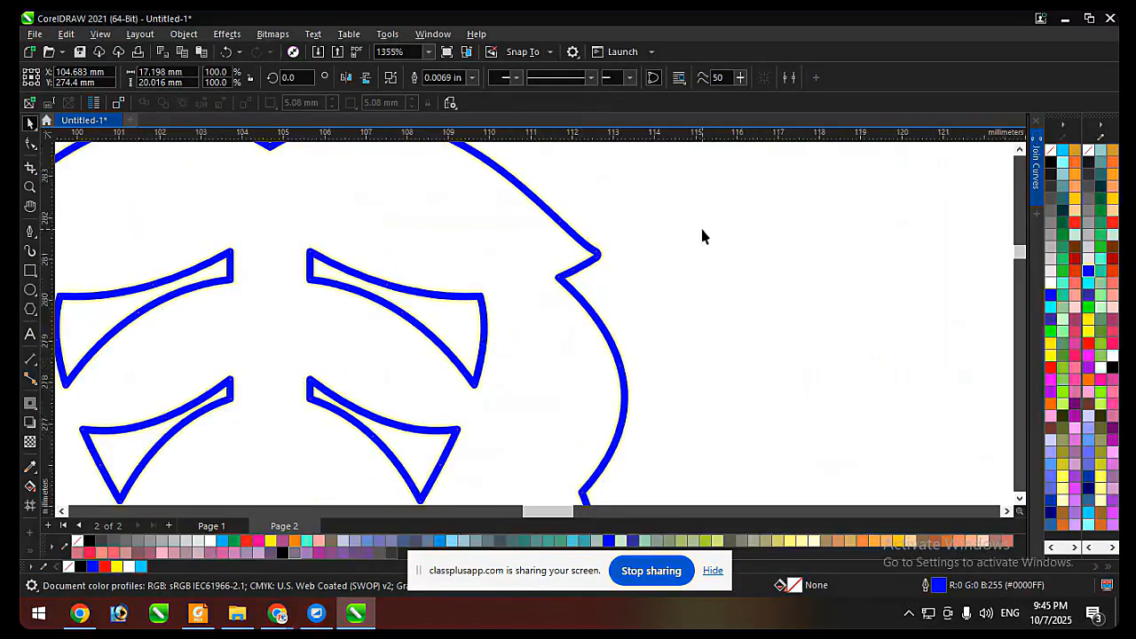
{"action": "scroll", "coordinate": [603, 256], "scroll_direction": "down", "scroll_amount": 6}
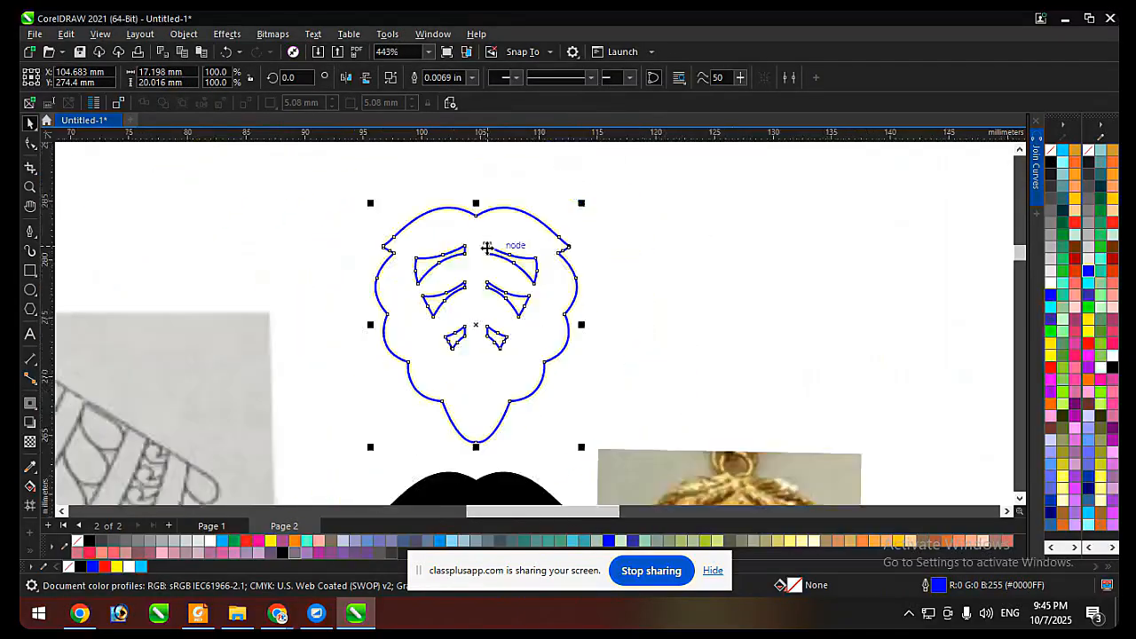
Try placing the original black frame beside the blue-outlined copy to compare their side tips.
{"action": "left_click", "coordinate": [547, 423]}
{"action": "left_click_drag", "start_coordinate": [547, 423], "coordinate": [680, 287]}
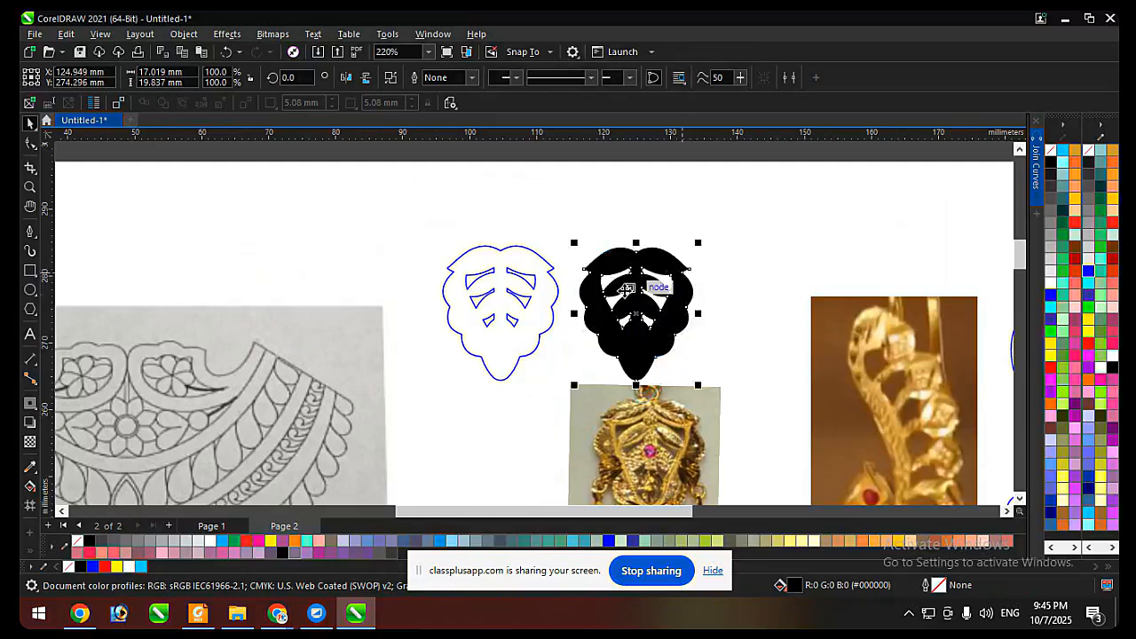
{"action": "scroll", "coordinate": [582, 248], "scroll_direction": "up", "scroll_amount": 4}
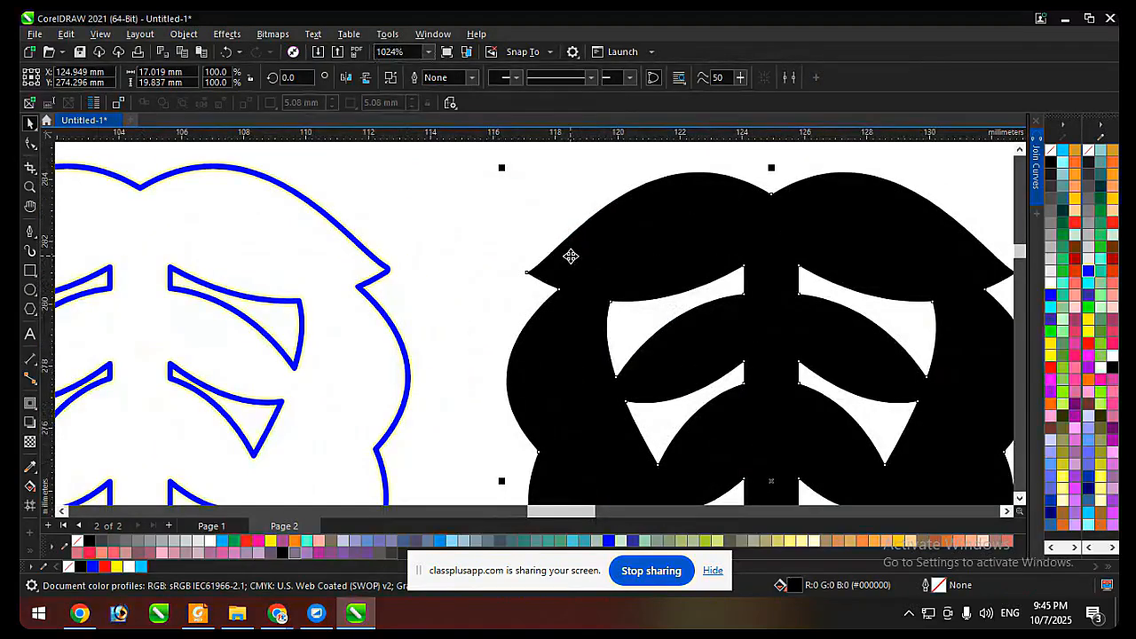
{"action": "scroll", "coordinate": [570, 252], "scroll_direction": "down", "scroll_amount": 5}
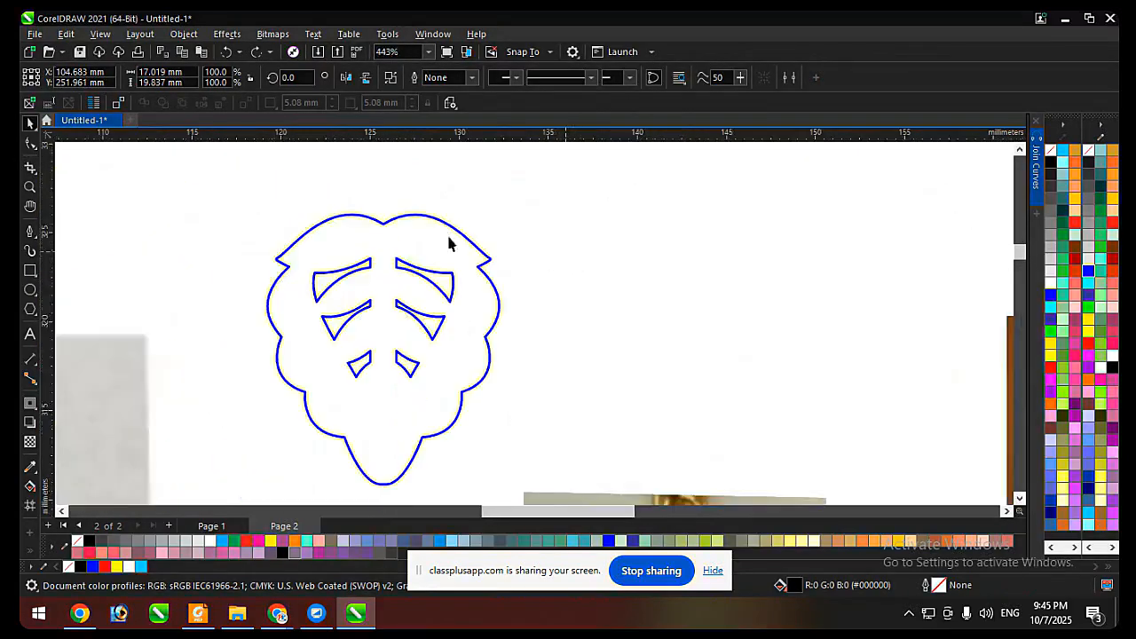
{"action": "left_click", "coordinate": [516, 264]}
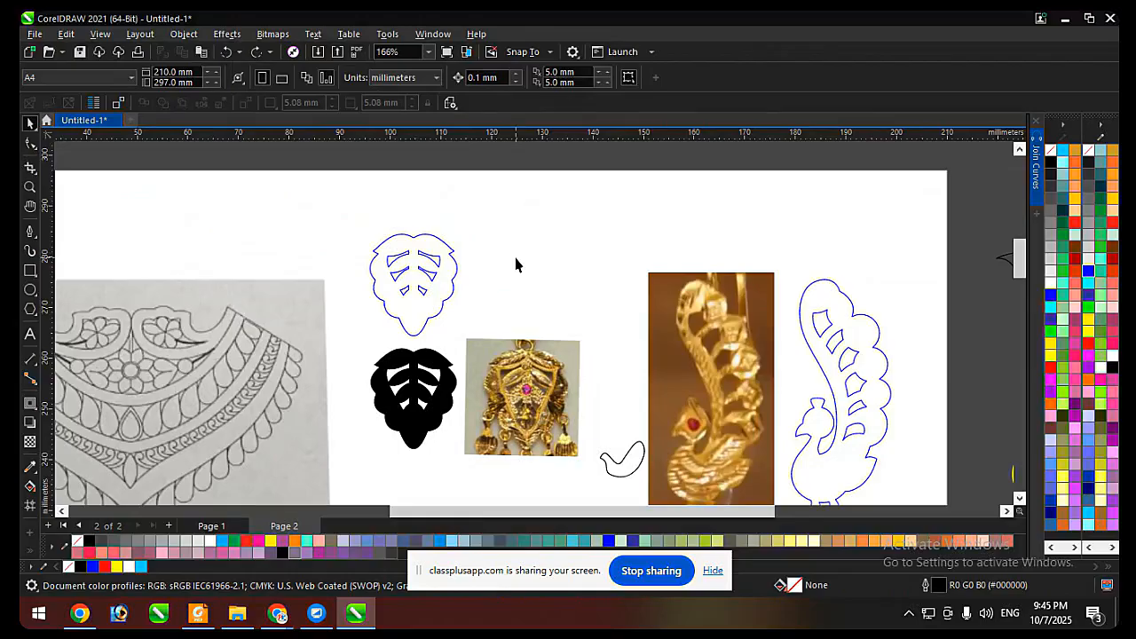
Examine the black yantra image lower on the page, looking at its stepped border and repeated side bars.
{"action": "scroll", "coordinate": [516, 264], "scroll_direction": "down", "scroll_amount": 2}
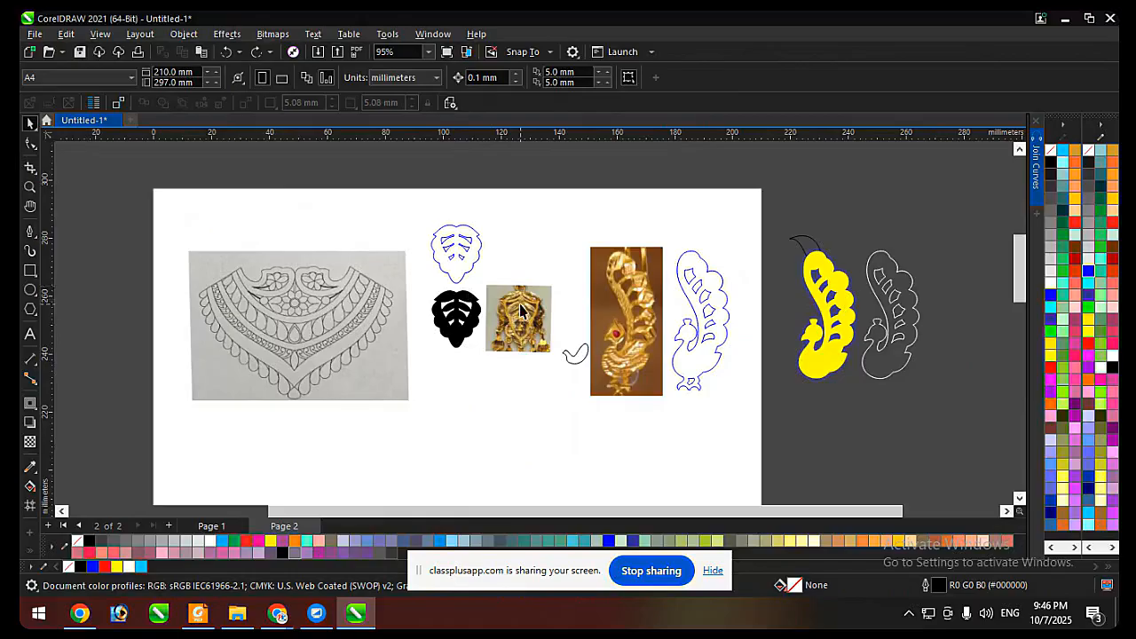
{"action": "scroll", "coordinate": [548, 306], "scroll_direction": "down", "scroll_amount": 2}
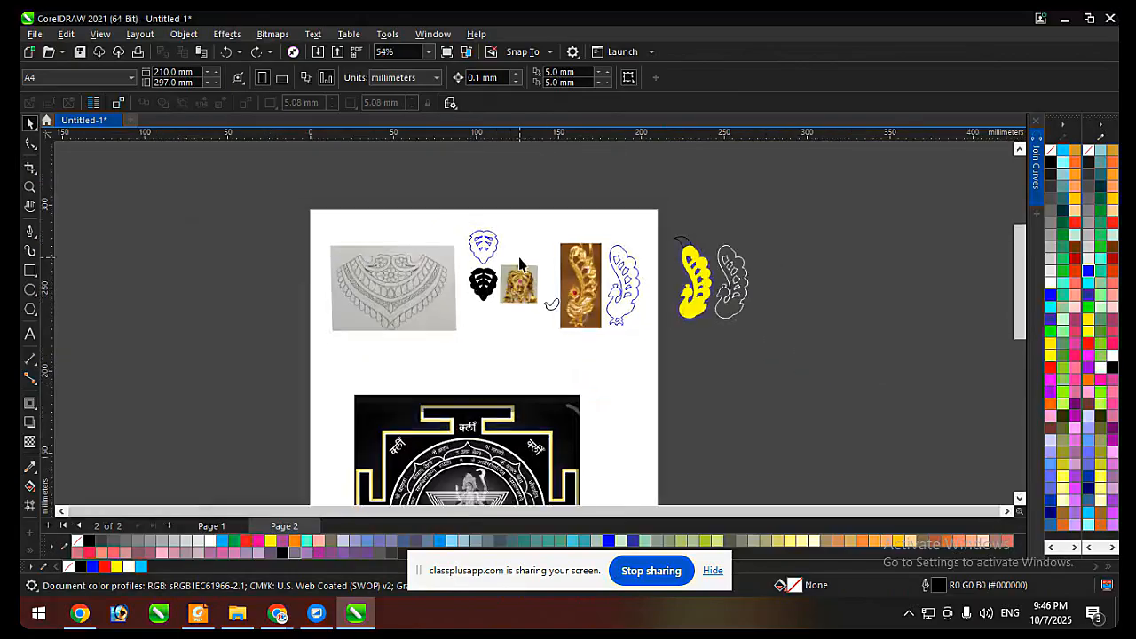
{"action": "scroll", "coordinate": [524, 275], "scroll_direction": "down", "scroll_amount": 2}
{"action": "scroll", "coordinate": [505, 426], "scroll_direction": "up", "scroll_amount": 2}
{"action": "scroll", "coordinate": [499, 451], "scroll_direction": "up", "scroll_amount": 1}
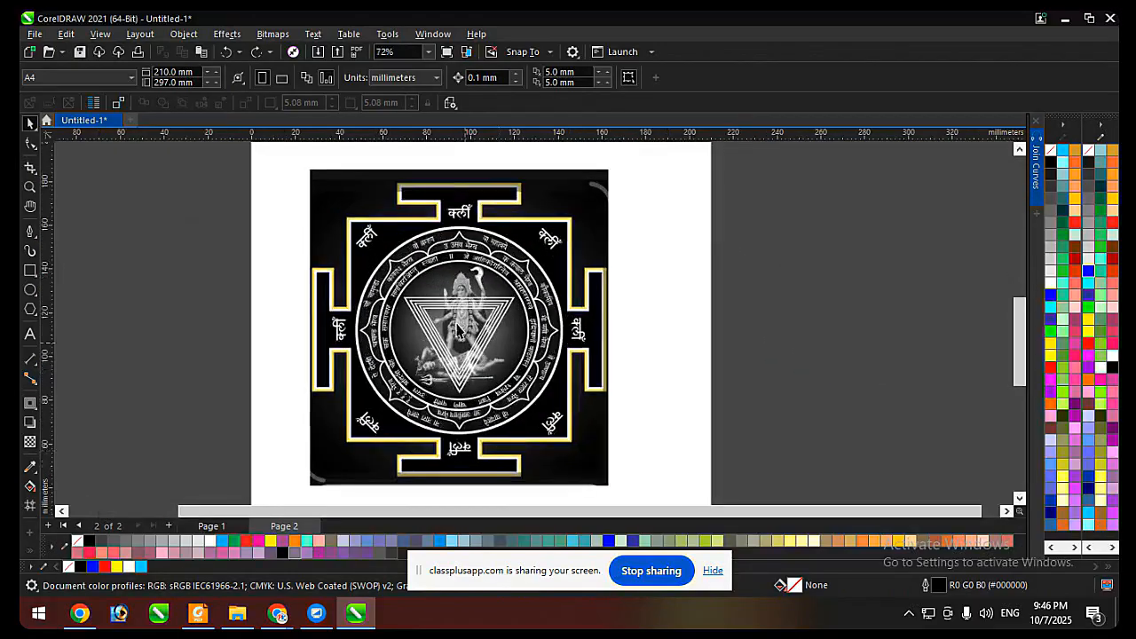
{"action": "scroll", "coordinate": [448, 303], "scroll_direction": "down", "scroll_amount": 2}
{"action": "left_click", "coordinate": [483, 322]}
{"action": "scroll", "coordinate": [498, 283], "scroll_direction": "up", "scroll_amount": 1}
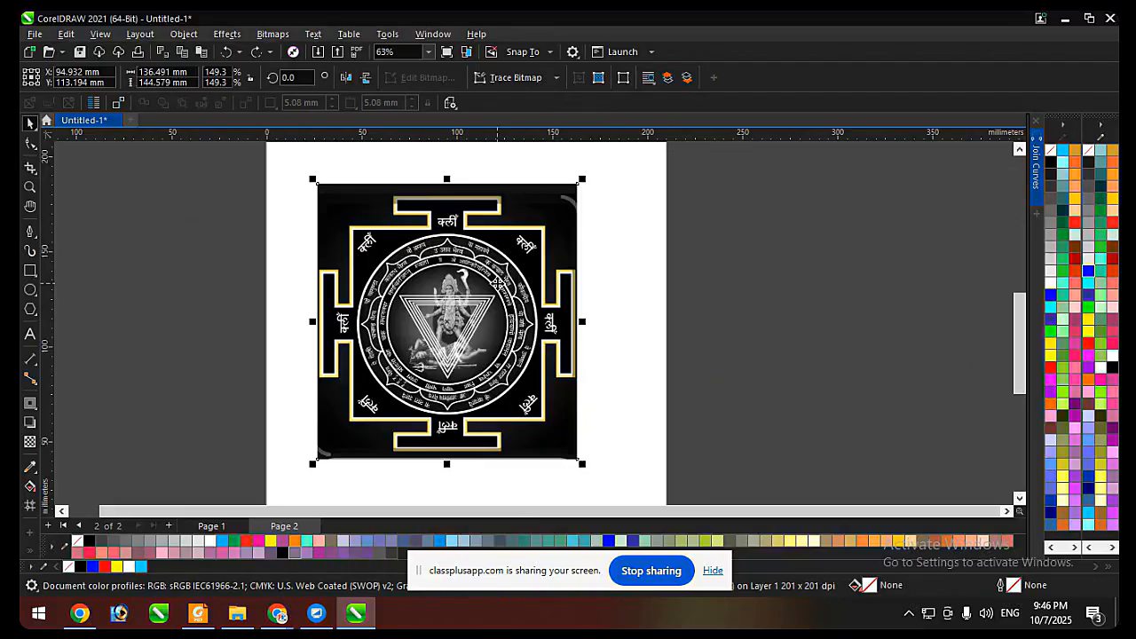
{"action": "left_click", "coordinate": [625, 251]}
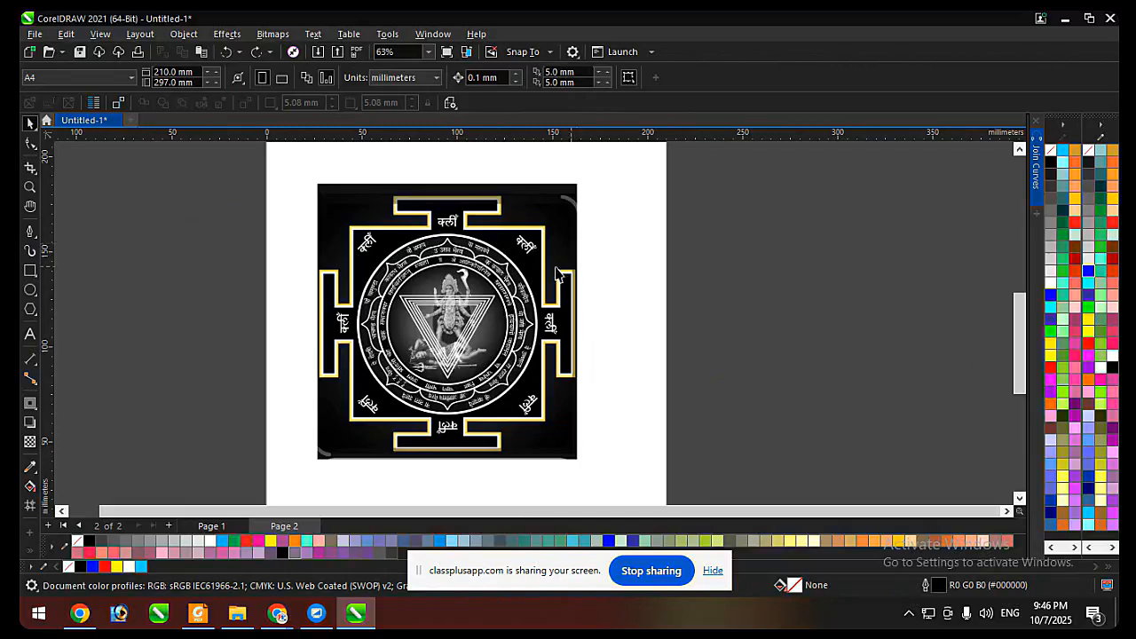
{"action": "scroll", "coordinate": [468, 230], "scroll_direction": "up", "scroll_amount": 1}
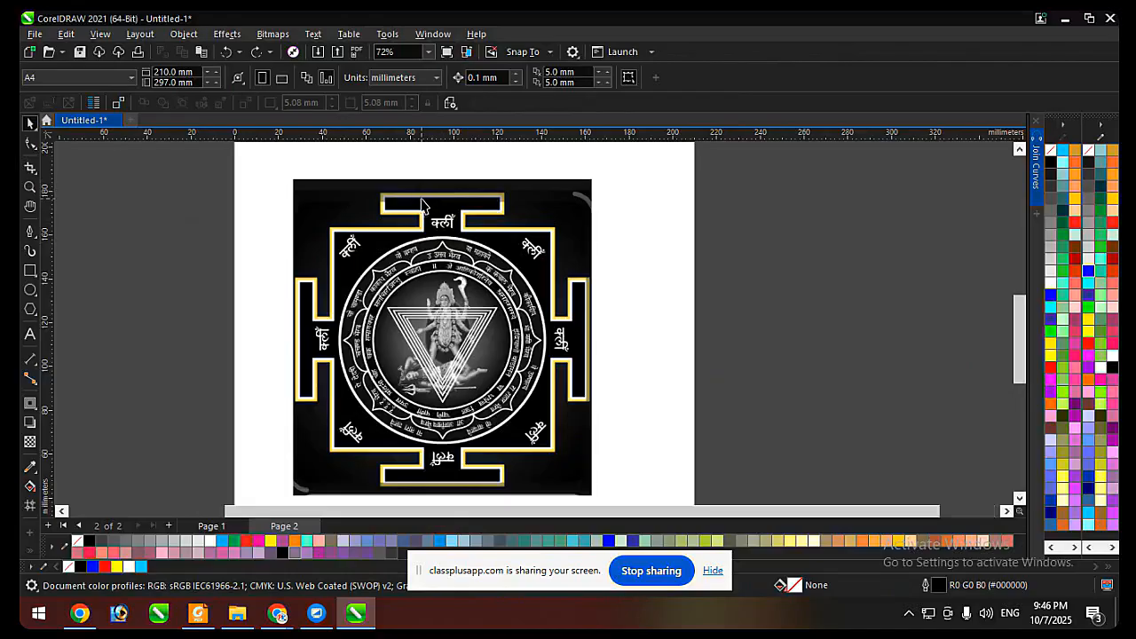
Draw a rectangle about 56.8 × 9.5 mm around the top bar of the yantra's border.
{"action": "scroll", "coordinate": [422, 207], "scroll_direction": "up", "scroll_amount": 3}
{"action": "left_click", "coordinate": [29, 271]}
{"action": "scroll", "coordinate": [455, 180], "scroll_direction": "up", "scroll_amount": 4}
{"action": "scroll", "coordinate": [455, 180], "scroll_direction": "up", "scroll_amount": 2}
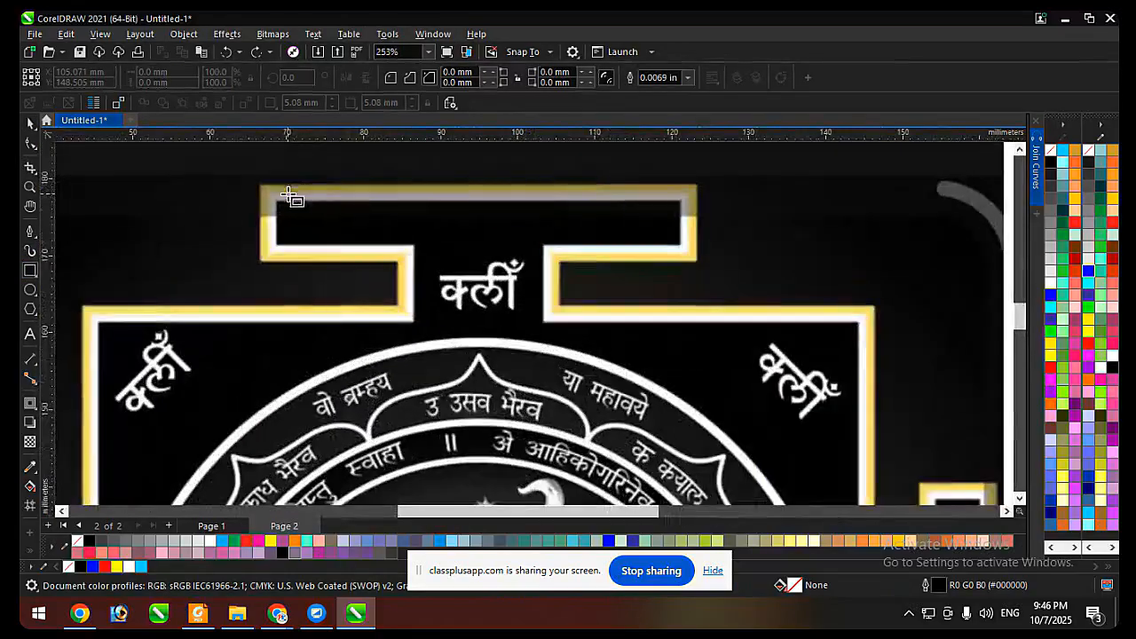
{"action": "left_click_drag", "start_coordinate": [260, 187], "coordinate": [699, 264]}
{"action": "key", "text": "space"}
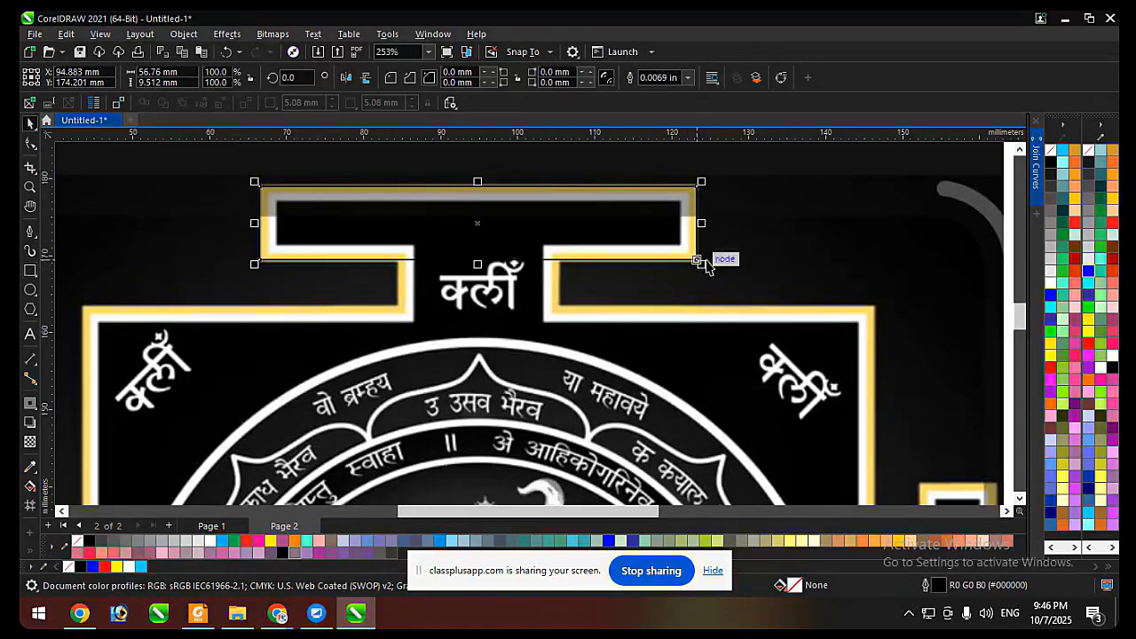
Try a yellow fill on the rectangle and place a copy of it over the yantra's bottom bar.
{"action": "left_click", "coordinate": [1051, 355]}
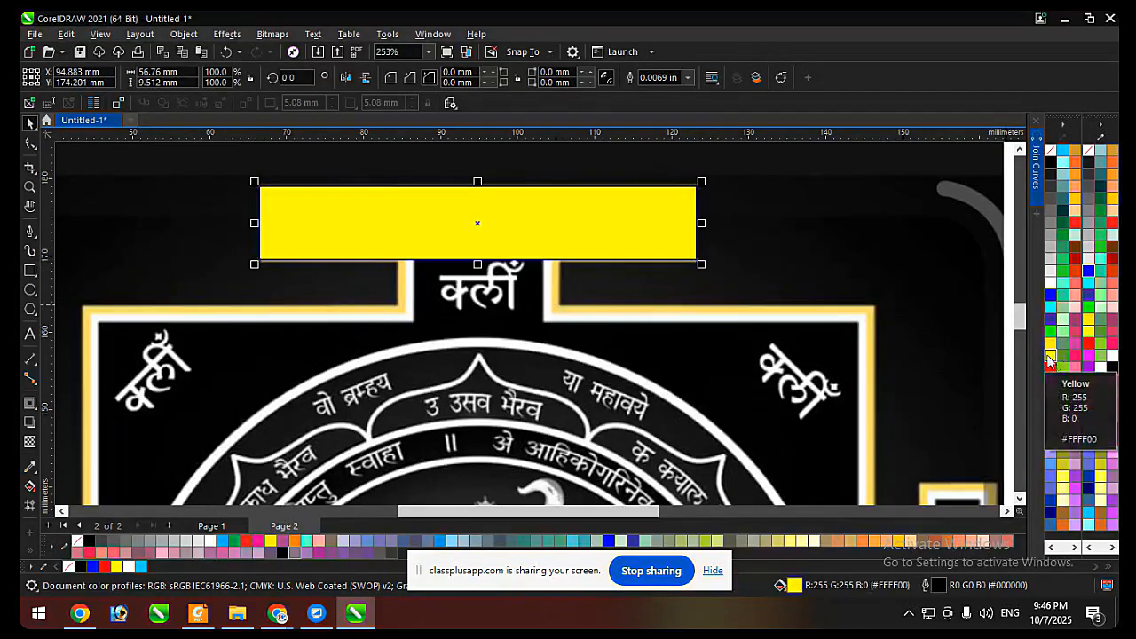
{"action": "scroll", "coordinate": [548, 201], "scroll_direction": "down", "scroll_amount": 9}
{"action": "left_click_drag", "start_coordinate": [537, 207], "coordinate": [548, 480]}
{"action": "right_click", "coordinate": [548, 480]}
Try rotated copies of both yellow bars on the yantra's sides, and undo back to the single unfilled rectangle.
{"action": "left_click", "coordinate": [535, 207], "text": "shift"}
{"action": "left_click", "coordinate": [536, 207]}
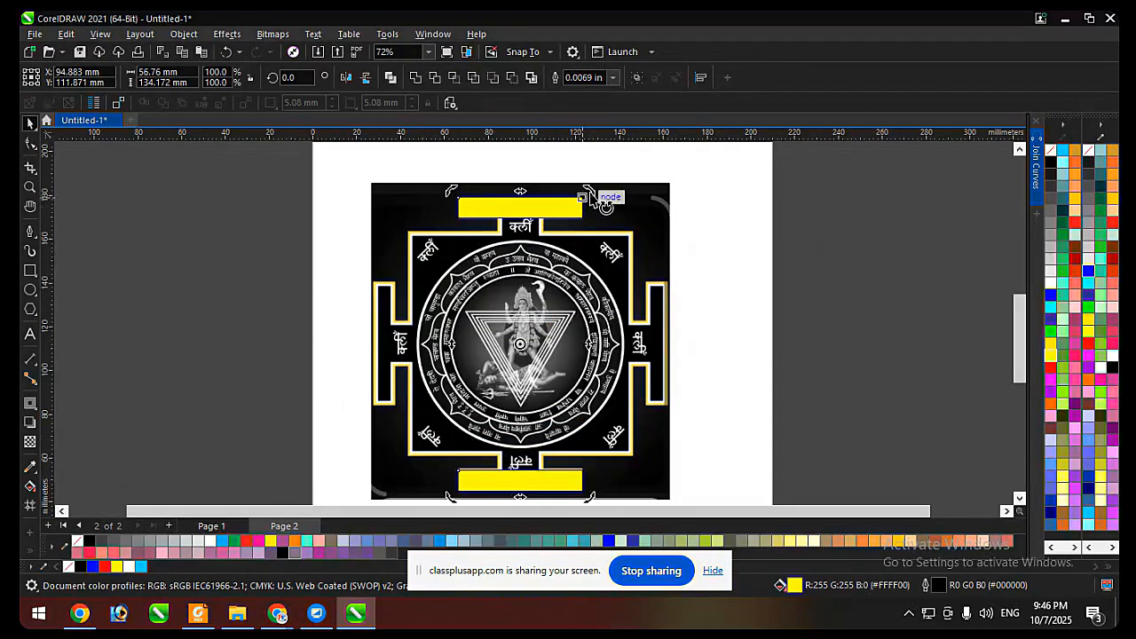
{"action": "left_click_drag", "start_coordinate": [587, 193], "coordinate": [670, 404]}
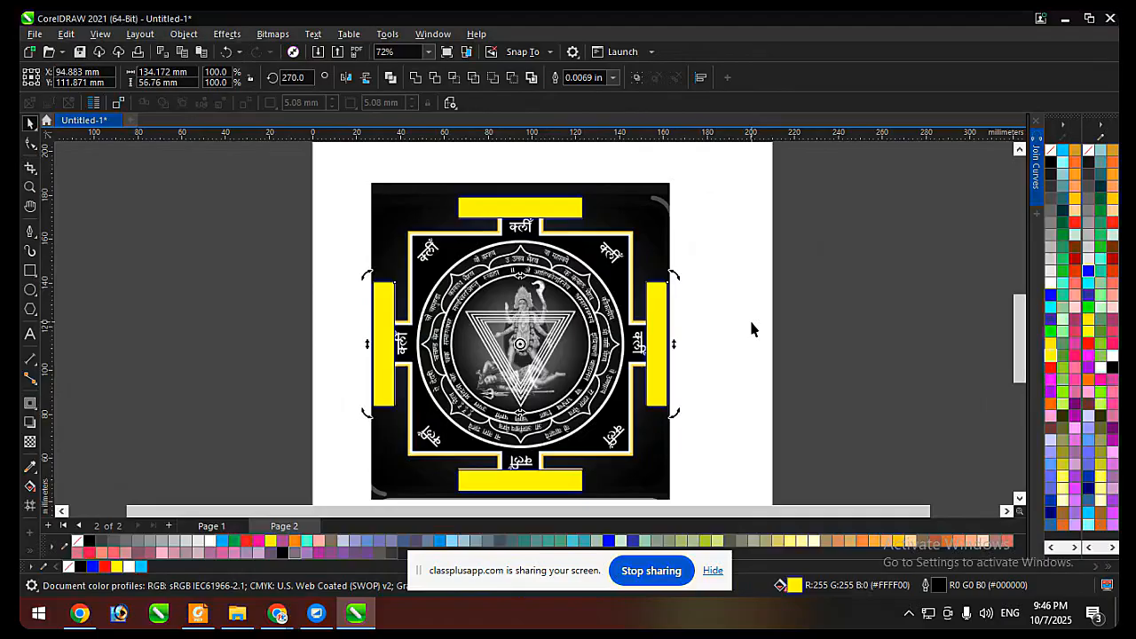
{"action": "key", "text": "ctrl+z"}
{"action": "key", "text": "ctrl+z"}
{"action": "key", "text": "ctrl+z"}
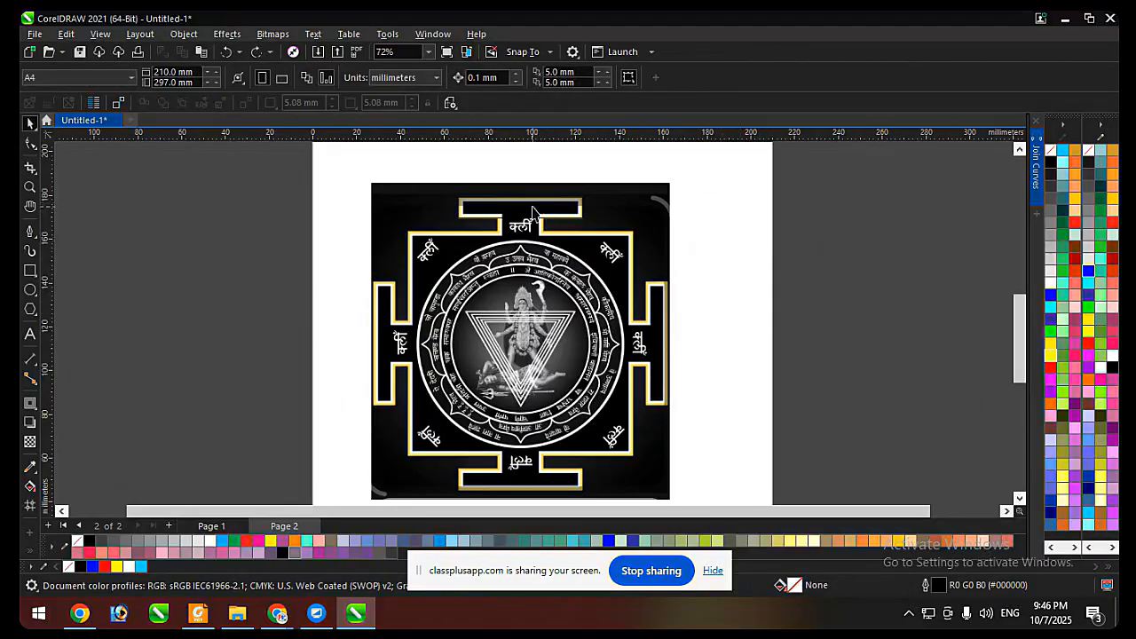
Give the rectangle around the yantra's top bar a yellow outline.
{"action": "left_click", "coordinate": [532, 207]}
{"action": "right_click", "coordinate": [1050, 356]}
{"action": "left_click", "coordinate": [463, 169]}
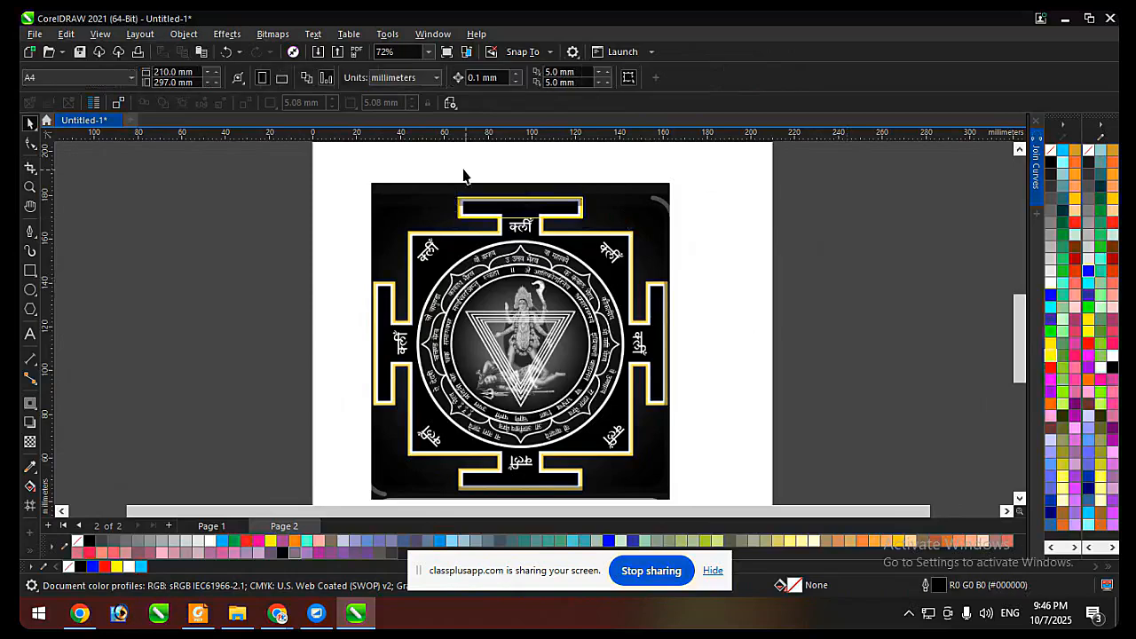
Delete the yellow-outlined rectangle around the yantra's top bar.
{"action": "scroll", "coordinate": [466, 177], "scroll_direction": "up", "scroll_amount": 2}
{"action": "left_click", "coordinate": [529, 236]}
{"action": "scroll", "coordinate": [706, 279], "scroll_direction": "down", "scroll_amount": 1}
{"action": "key", "text": "Delete"}
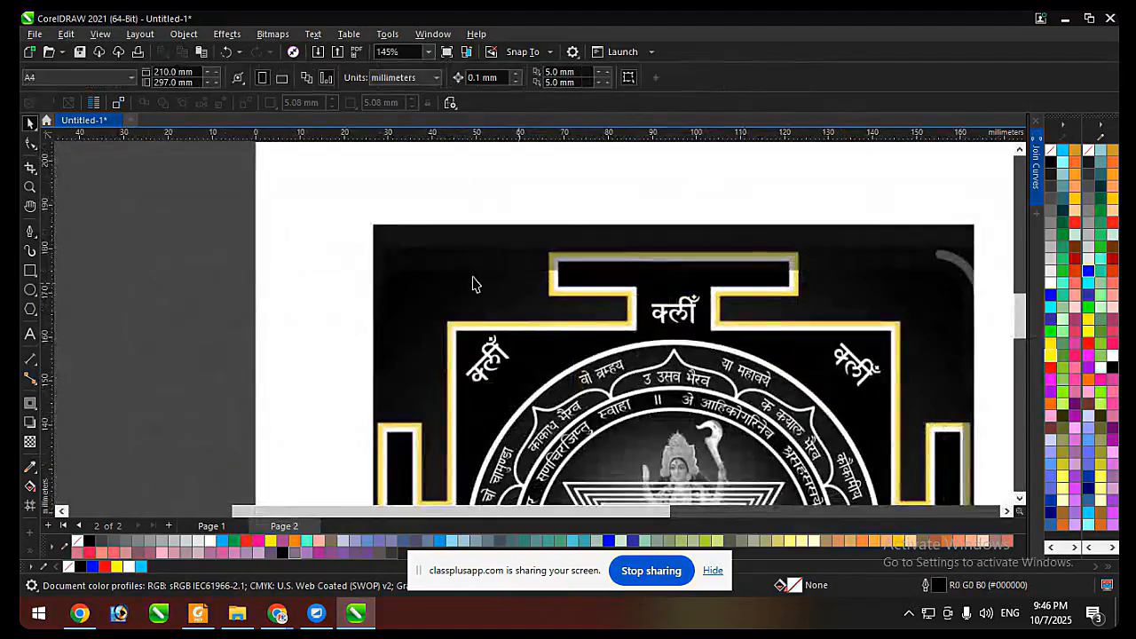
{"action": "left_click", "coordinate": [30, 271]}
{"action": "scroll", "coordinate": [329, 240], "scroll_direction": "down", "scroll_amount": 2}
{"action": "scroll", "coordinate": [217, 260], "scroll_direction": "up", "scroll_amount": 1}
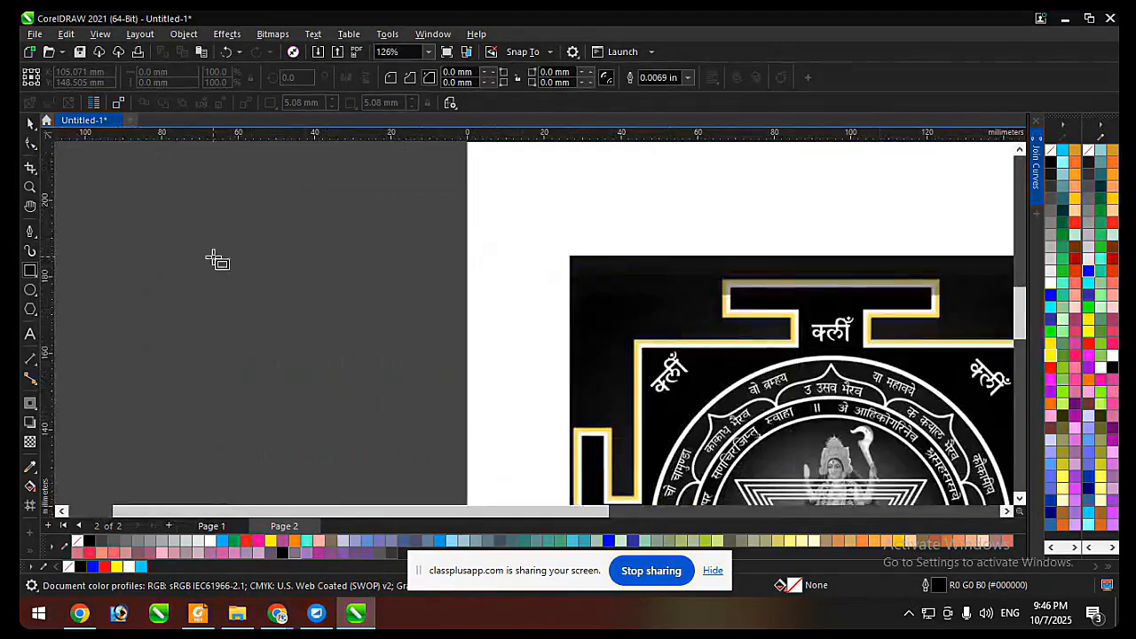
{"action": "scroll", "coordinate": [316, 381], "scroll_direction": "down", "scroll_amount": 2}
{"action": "scroll", "coordinate": [568, 310], "scroll_direction": "up", "scroll_amount": 1}
{"action": "scroll", "coordinate": [495, 269], "scroll_direction": "down", "scroll_amount": 1}
{"action": "key", "text": "space"}
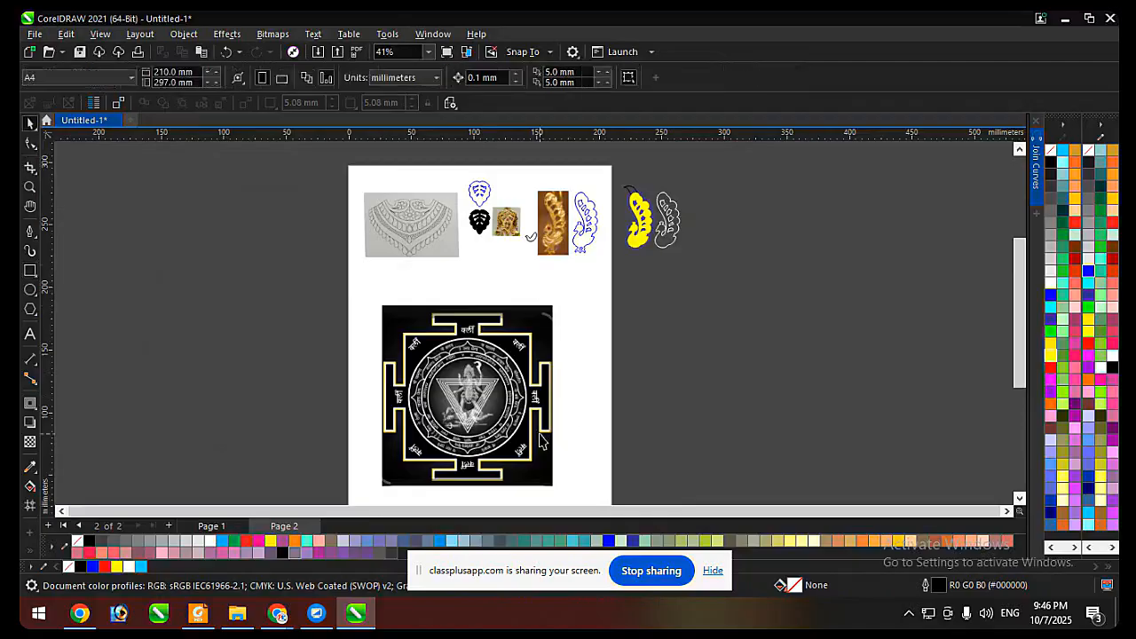
Scale the yantra photo down to about 78 mm wide and reposition it on the page.
{"action": "left_click", "coordinate": [542, 443]}
{"action": "left_click_drag", "start_coordinate": [558, 489], "coordinate": [486, 414]}
{"action": "scroll", "coordinate": [468, 340], "scroll_direction": "up", "scroll_amount": 1}
{"action": "left_click_drag", "start_coordinate": [456, 342], "coordinate": [449, 369]}
Draw a rectangle in the empty space beside the yantra and widen it to about 69.5 × 24.6 mm.
{"action": "key", "text": "space"}
{"action": "scroll", "coordinate": [488, 322], "scroll_direction": "up", "scroll_amount": 2}
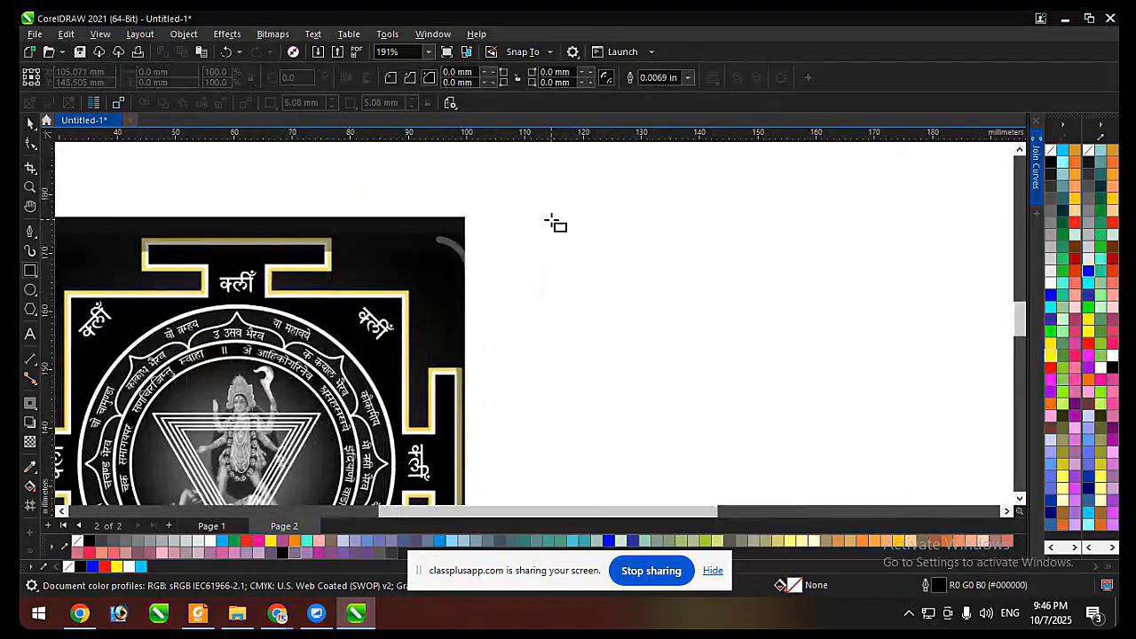
{"action": "mouse_move", "coordinate": [554, 219]}
{"action": "left_mouse_down"}
{"action": "mouse_move", "coordinate": [782, 358]}
{"action": "mouse_move", "coordinate": [892, 363]}
{"action": "left_mouse_up"}
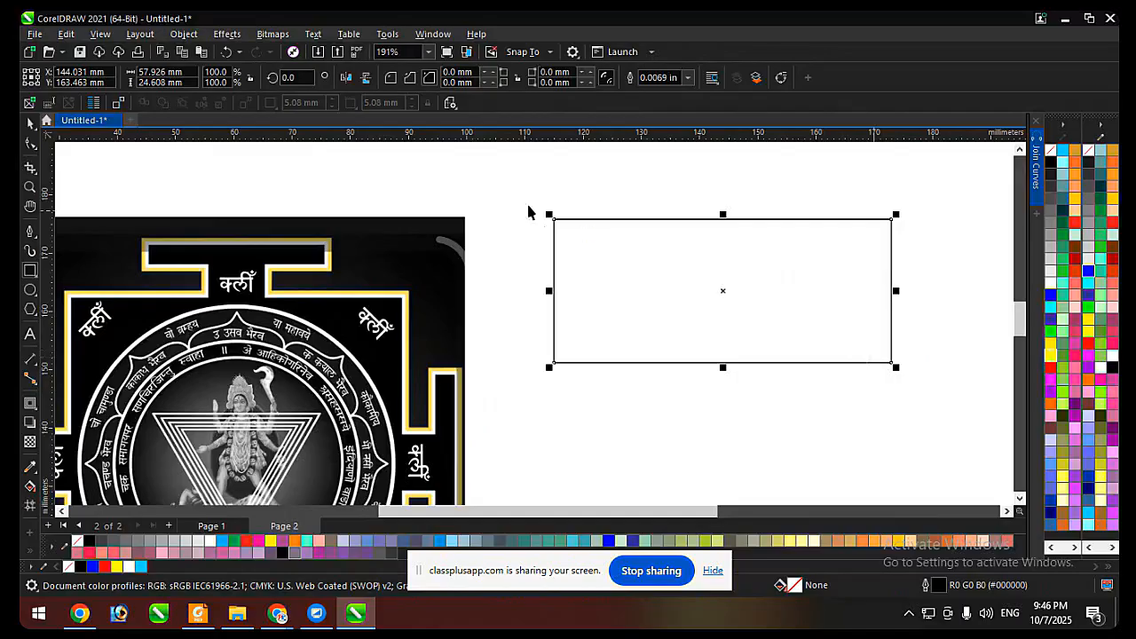
{"action": "key", "text": "space"}
{"action": "scroll", "coordinate": [551, 314], "scroll_direction": "down", "scroll_amount": 1}
{"action": "scroll", "coordinate": [759, 308], "scroll_direction": "up", "scroll_amount": 1}
{"action": "left_click_drag", "start_coordinate": [740, 304], "coordinate": [808, 306]}
{"action": "left_click", "coordinate": [647, 436]}
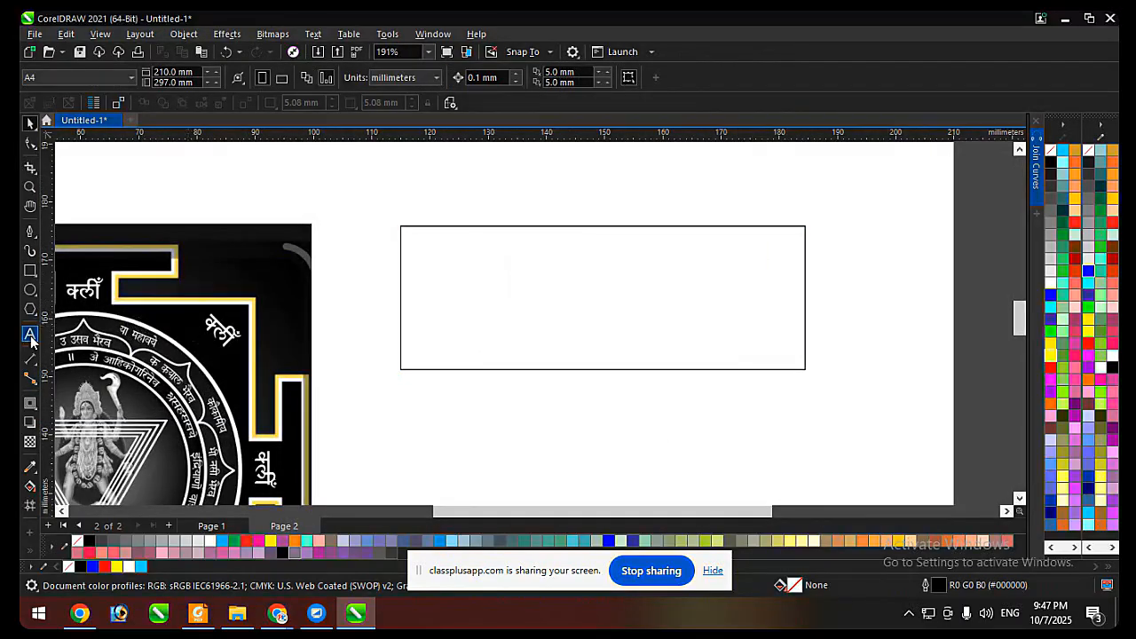
Draw a smaller rectangle below the large one and narrow it to about 28.9 × 4.6 mm.
{"action": "scroll", "coordinate": [585, 306], "scroll_direction": "down", "scroll_amount": 2}
{"action": "scroll", "coordinate": [586, 306], "scroll_direction": "up", "scroll_amount": 1}
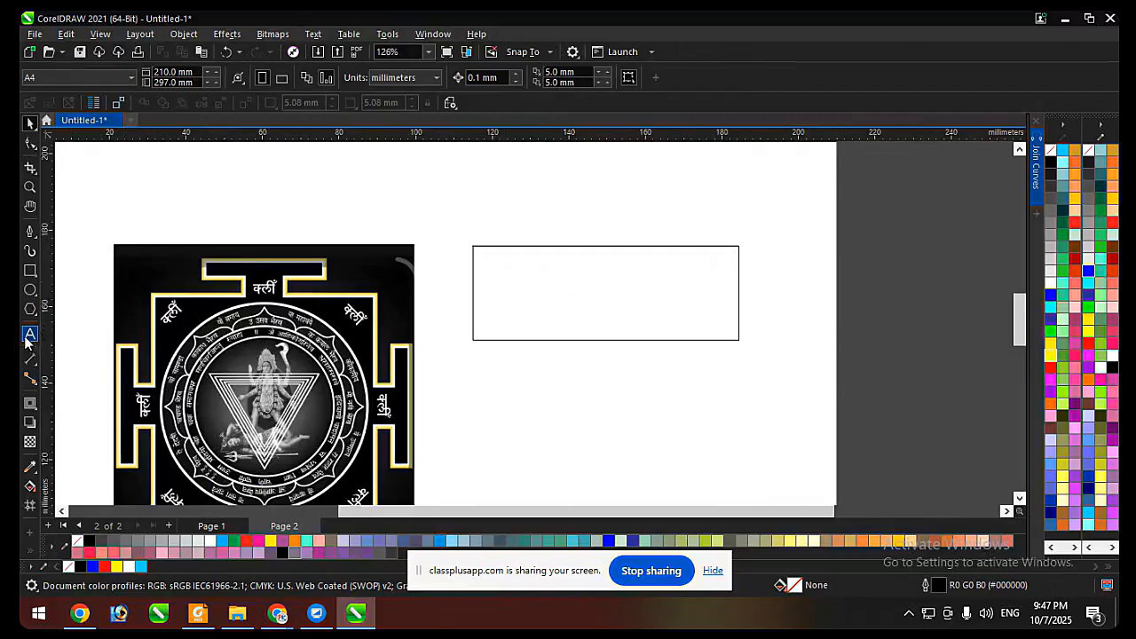
{"action": "left_click", "coordinate": [29, 289]}
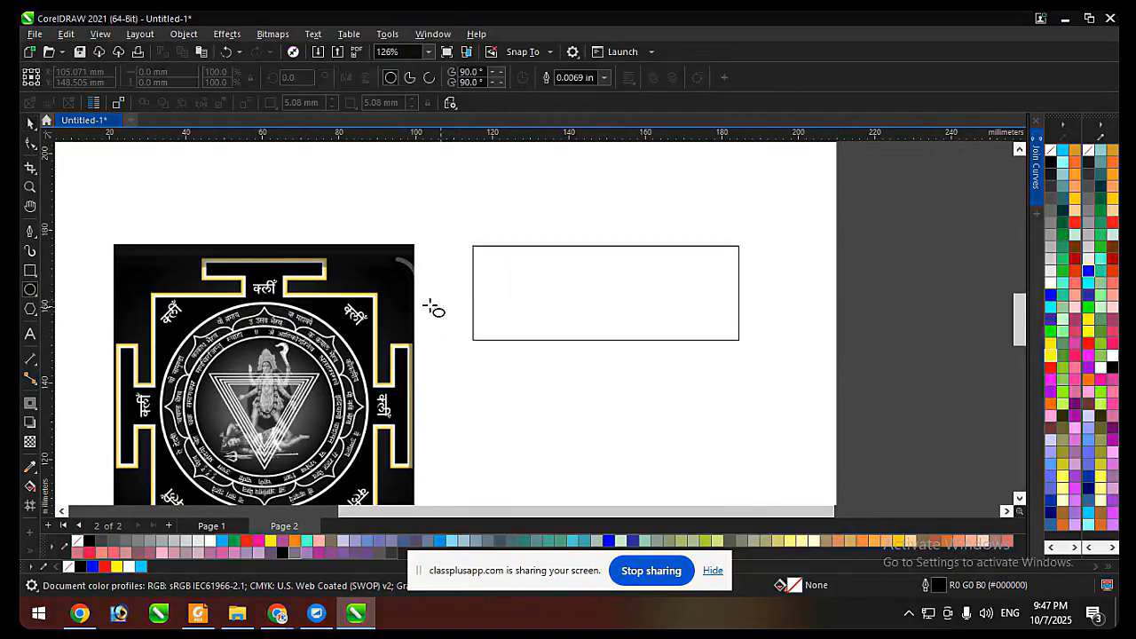
{"action": "left_click", "coordinate": [29, 270]}
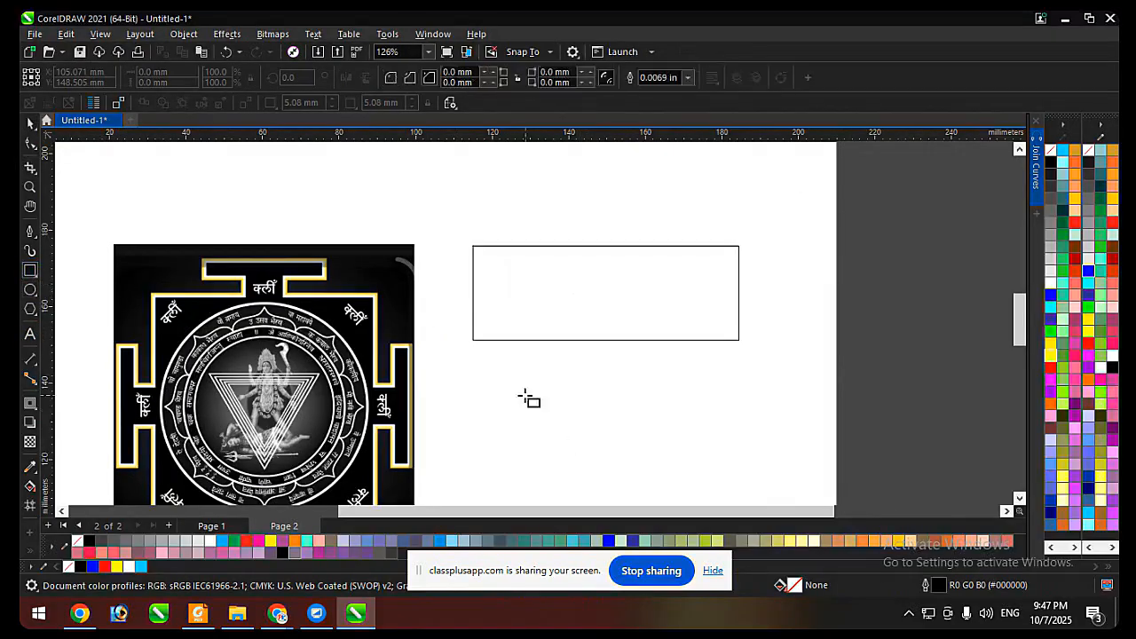
{"action": "left_click_drag", "start_coordinate": [522, 386], "coordinate": [661, 395]}
{"action": "key", "text": "space"}
{"action": "scroll", "coordinate": [619, 384], "scroll_direction": "up", "scroll_amount": 1}
{"action": "left_click", "coordinate": [667, 322], "text": "shift"}
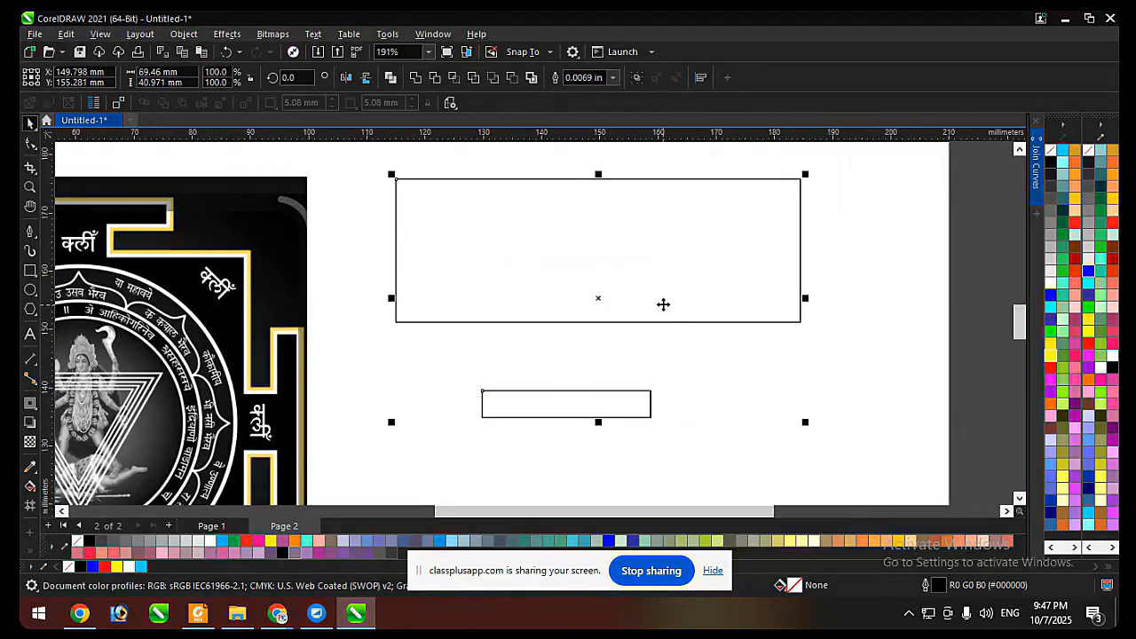
{"action": "left_click", "coordinate": [708, 373]}
{"action": "left_click", "coordinate": [605, 409]}
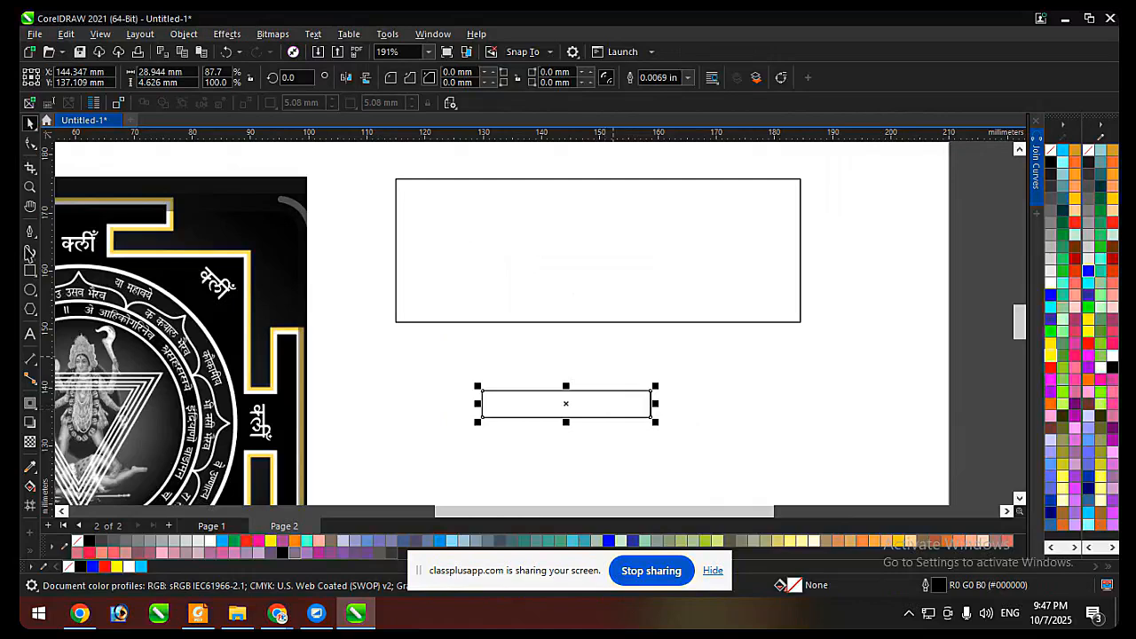
Draw a circle about 5.1 mm in diameter below the large rectangle, beside the small one.
{"action": "left_click", "coordinate": [31, 291]}
{"action": "left_click_drag", "start_coordinate": [706, 371], "coordinate": [735, 400]}
{"action": "key", "text": "space"}
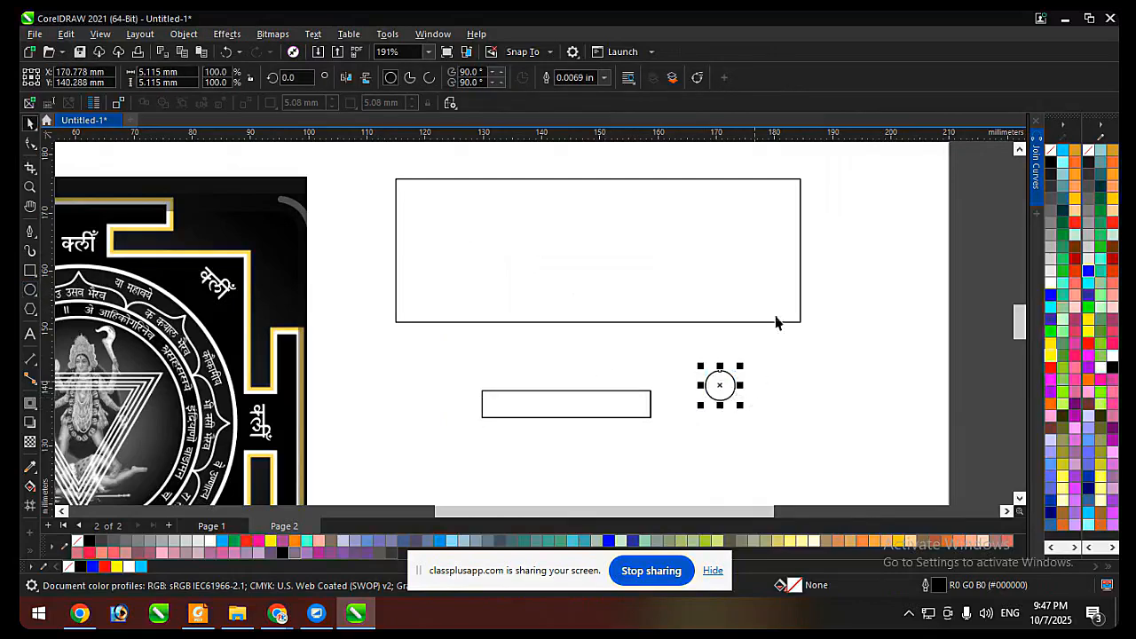
Align the circle to the large rectangle's top, bottom, left and right edges in turn.
{"action": "left_click", "coordinate": [777, 322], "text": "shift"}
{"action": "key", "text": "t"}
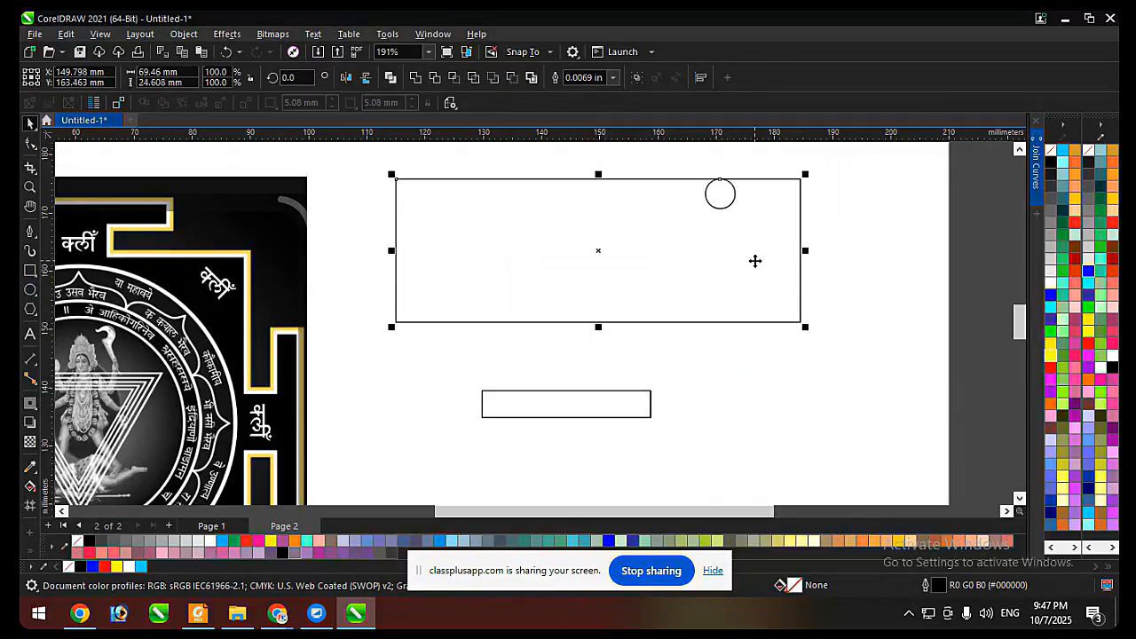
{"action": "key", "text": "b"}
{"action": "key", "text": "l"}
{"action": "key", "text": "r"}
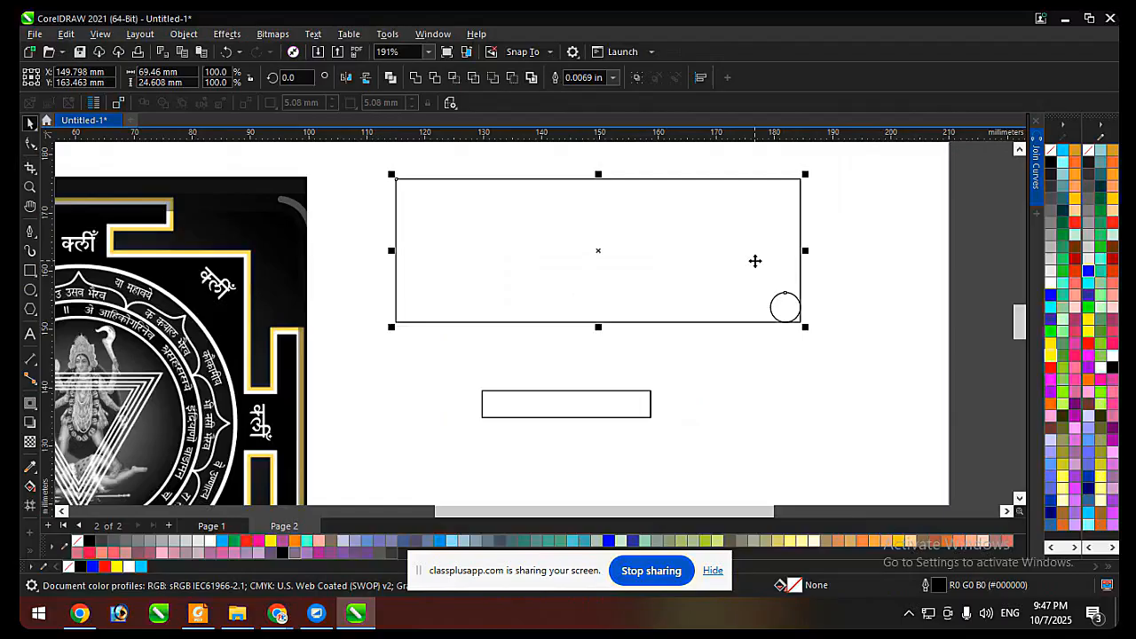
Centre the circle in the large rectangle, align it to the middle of the rectangle's top edge and clear the selection.
{"action": "scroll", "coordinate": [806, 271], "scroll_direction": "down", "scroll_amount": 2}
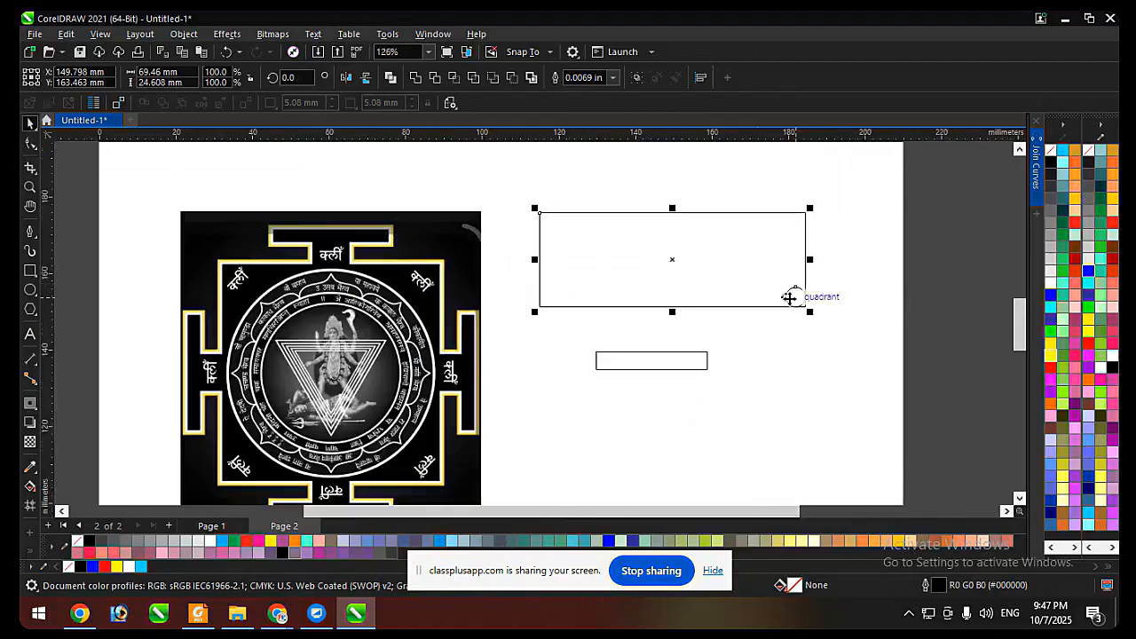
{"action": "scroll", "coordinate": [639, 257], "scroll_direction": "down", "scroll_amount": 1}
{"action": "scroll", "coordinate": [656, 297], "scroll_direction": "up", "scroll_amount": 1}
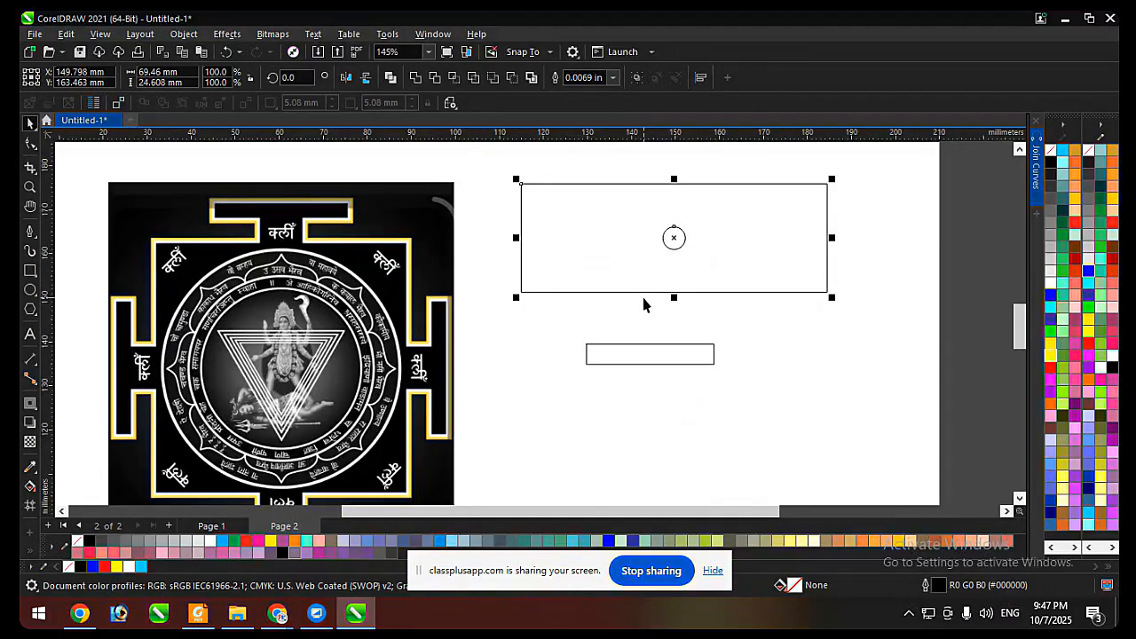
{"action": "scroll", "coordinate": [643, 305], "scroll_direction": "down", "scroll_amount": 2}
{"action": "left_click", "coordinate": [616, 380]}
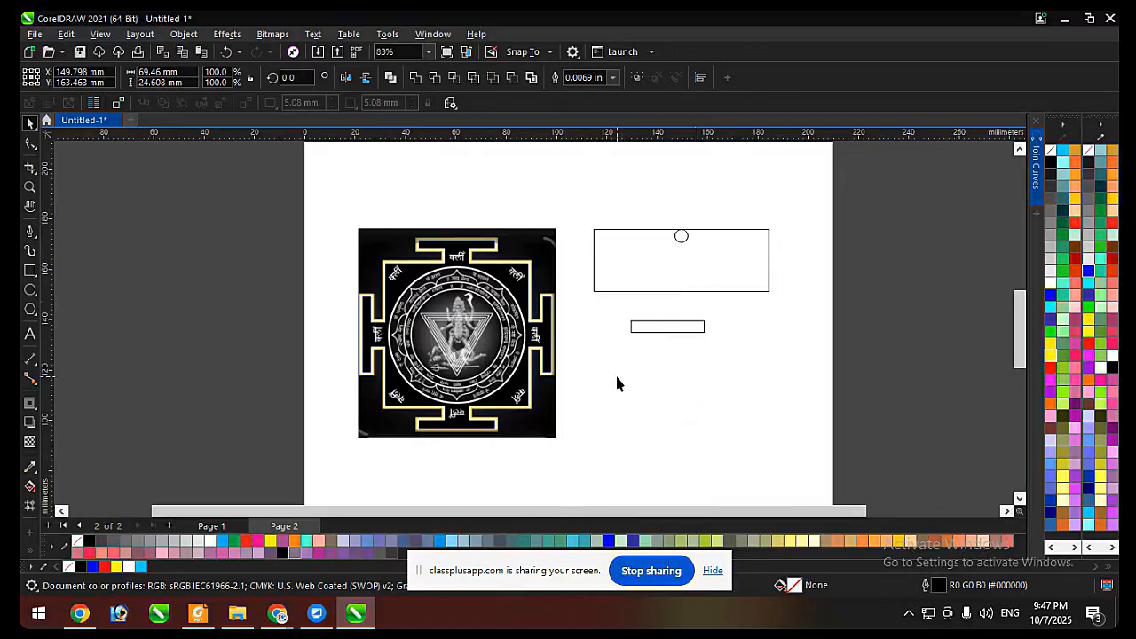
Try a rectangle about 30.7 × 5.3 mm over the yantra's top bar and delete it.
{"action": "scroll", "coordinate": [524, 391], "scroll_direction": "up", "scroll_amount": 1}
{"action": "left_click", "coordinate": [29, 269]}
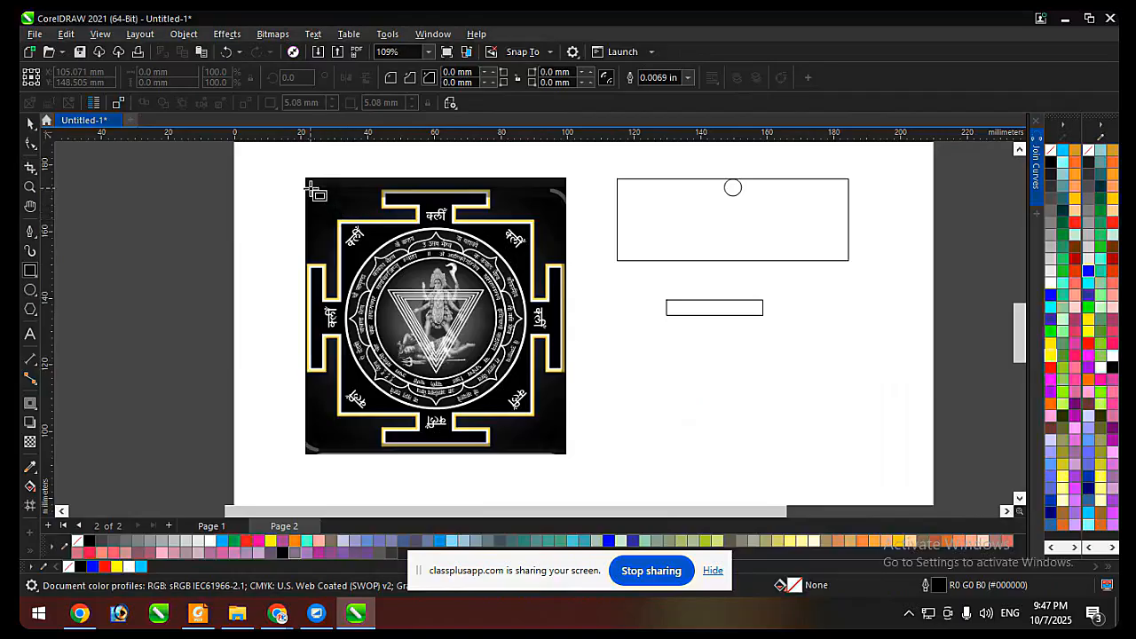
{"action": "left_click_drag", "start_coordinate": [384, 192], "coordinate": [489, 208]}
{"action": "key", "text": "space"}
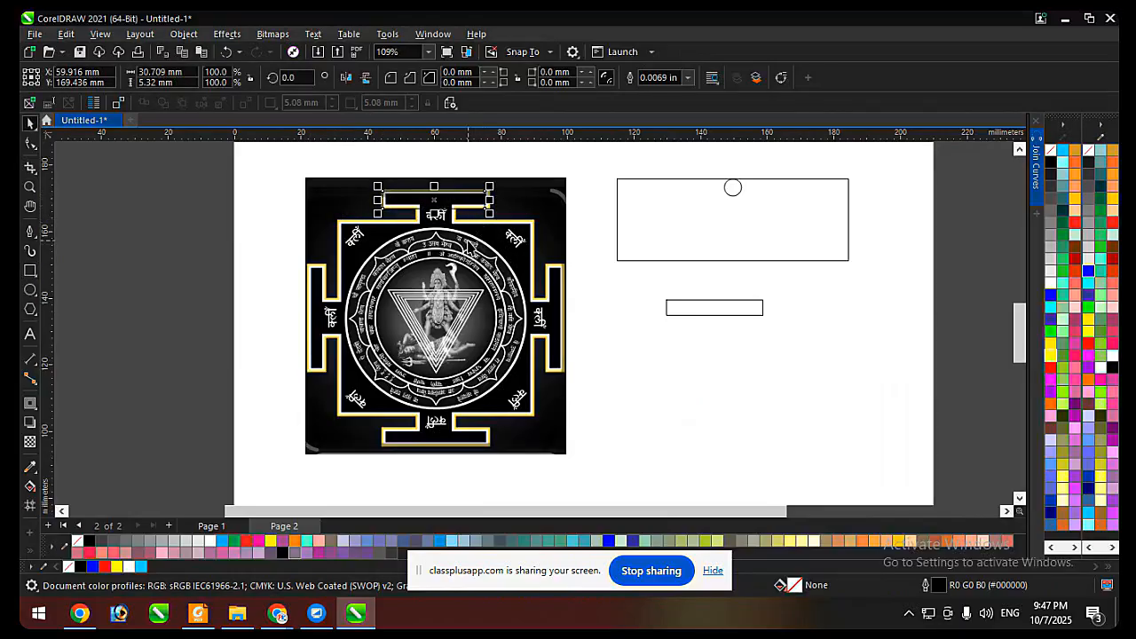
{"action": "key", "text": "Delete"}
{"action": "key", "text": "F6"}
{"action": "scroll", "coordinate": [377, 255], "scroll_direction": "up", "scroll_amount": 1}
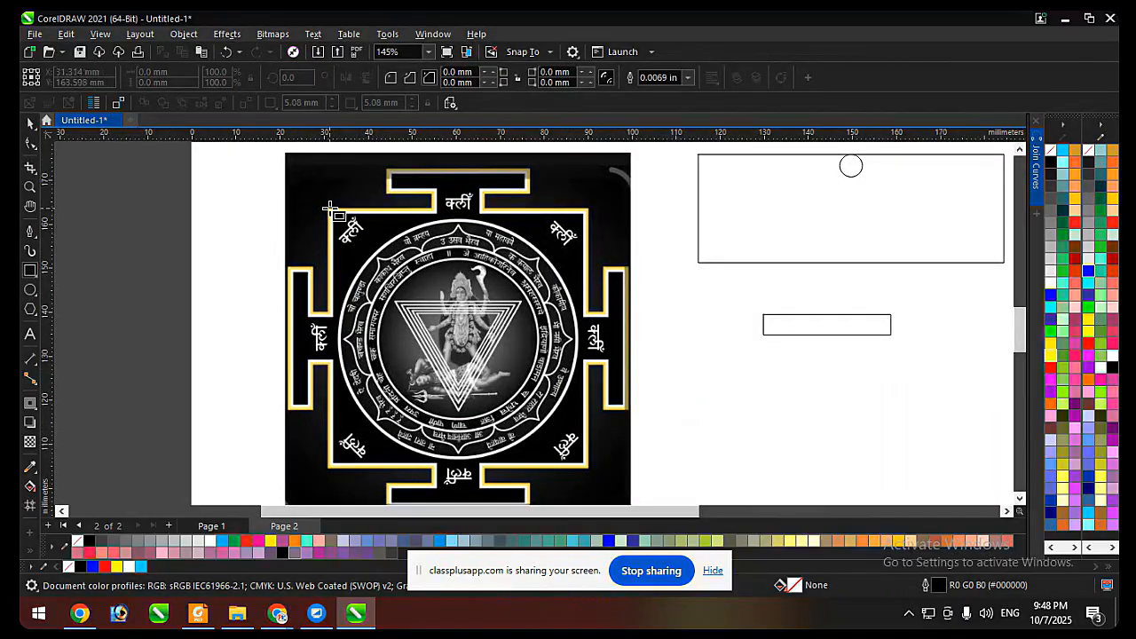
{"action": "key", "text": "space"}
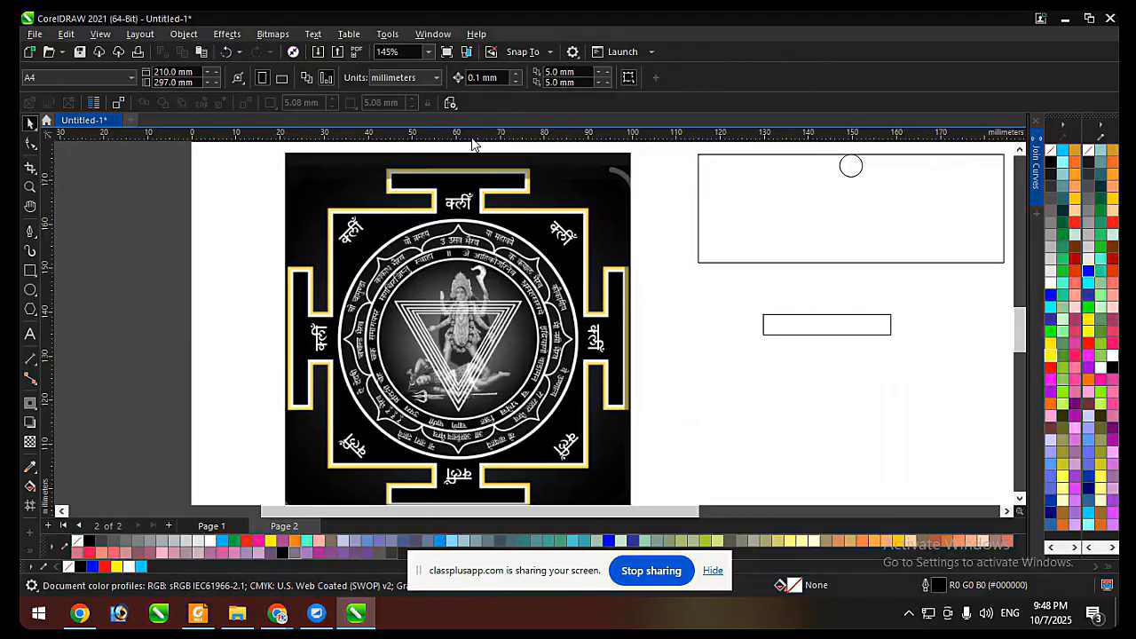
Place horizontal guidelines along the top and bottom of the yantra's outer border.
{"action": "left_click_drag", "start_coordinate": [472, 142], "coordinate": [471, 476]}
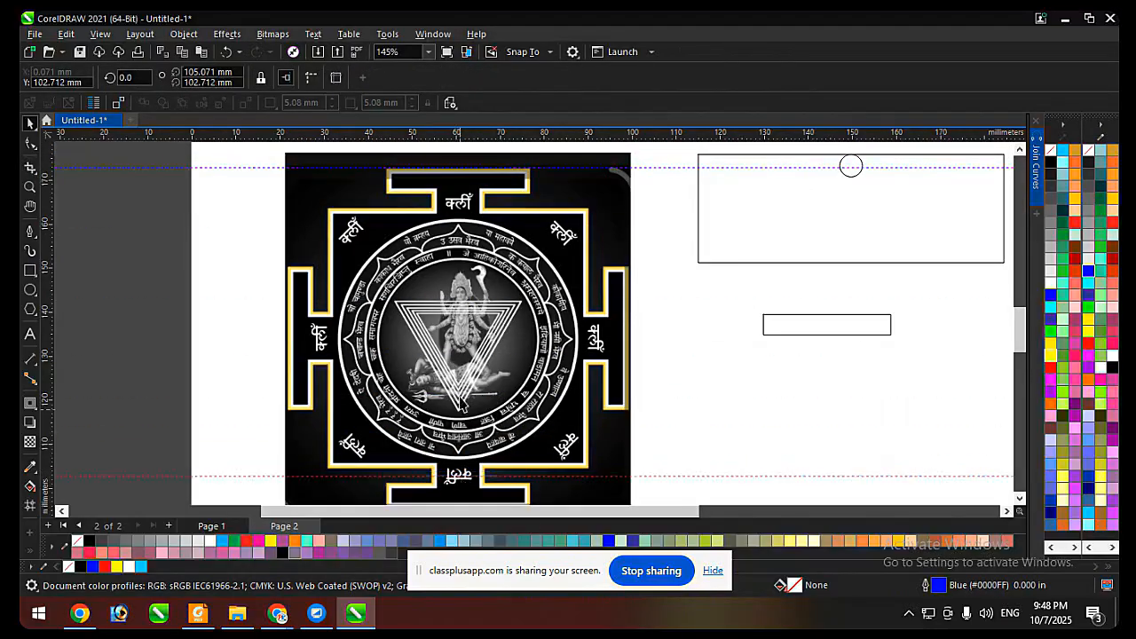
{"action": "scroll", "coordinate": [452, 438], "scroll_direction": "down", "scroll_amount": 2}
{"action": "scroll", "coordinate": [455, 435], "scroll_direction": "up", "scroll_amount": 2}
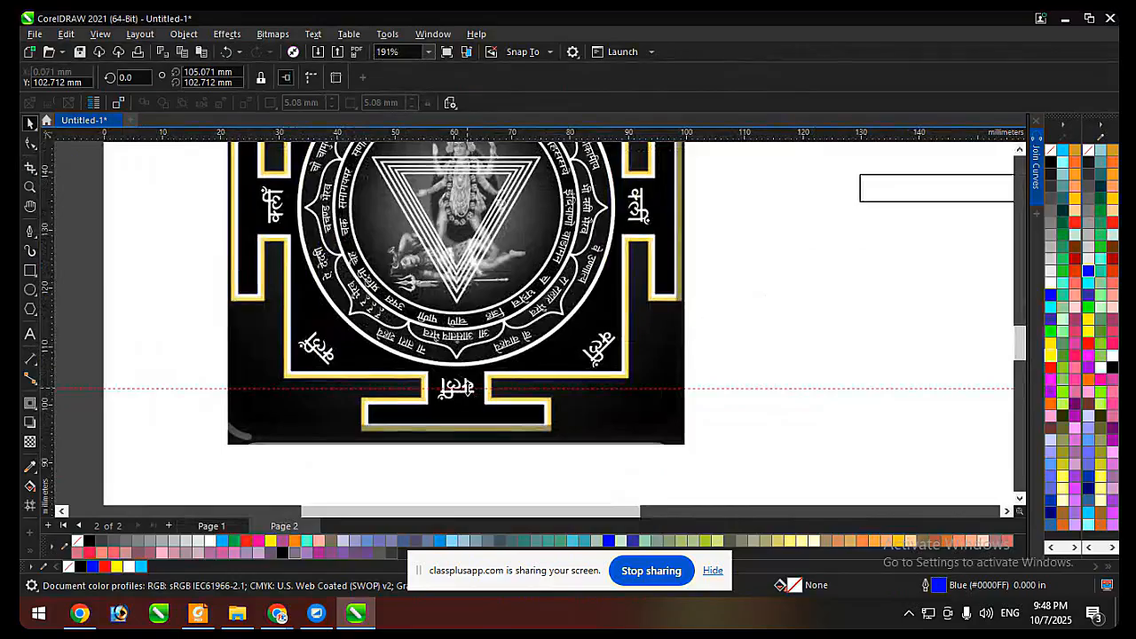
{"action": "scroll", "coordinate": [475, 433], "scroll_direction": "down", "scroll_amount": 3}
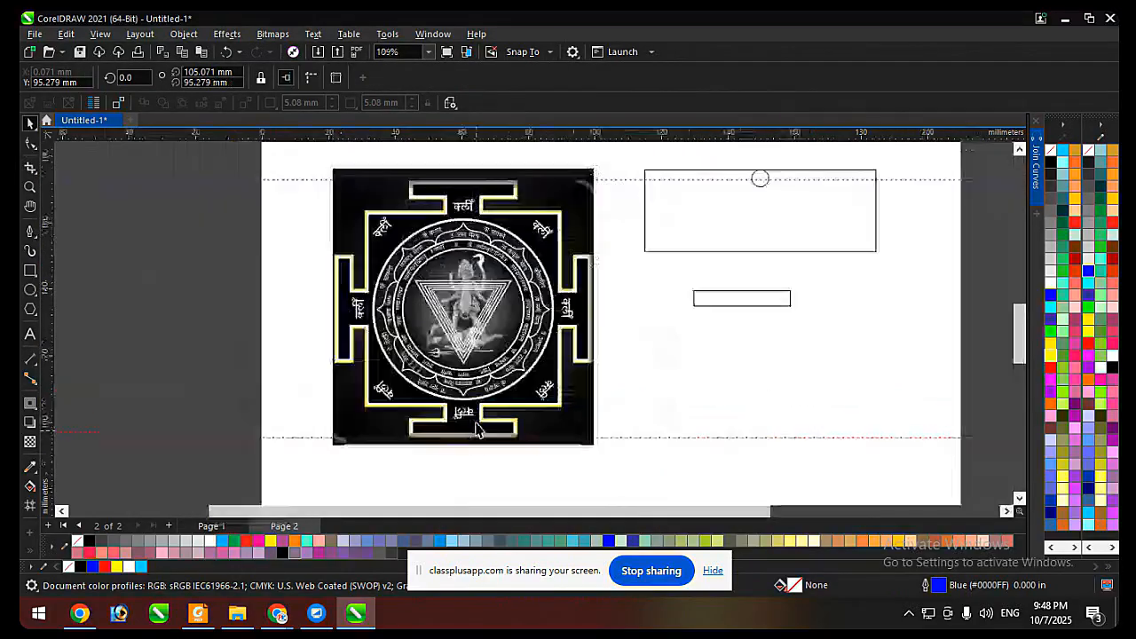
Place vertical guidelines along the left and right sides of the yantra's outer border, the left one at about 21.9 mm.
{"action": "scroll", "coordinate": [328, 276], "scroll_direction": "up", "scroll_amount": 2}
{"action": "left_click_drag", "start_coordinate": [51, 316], "coordinate": [329, 245]}
{"action": "scroll", "coordinate": [329, 245], "scroll_direction": "up", "scroll_amount": 4}
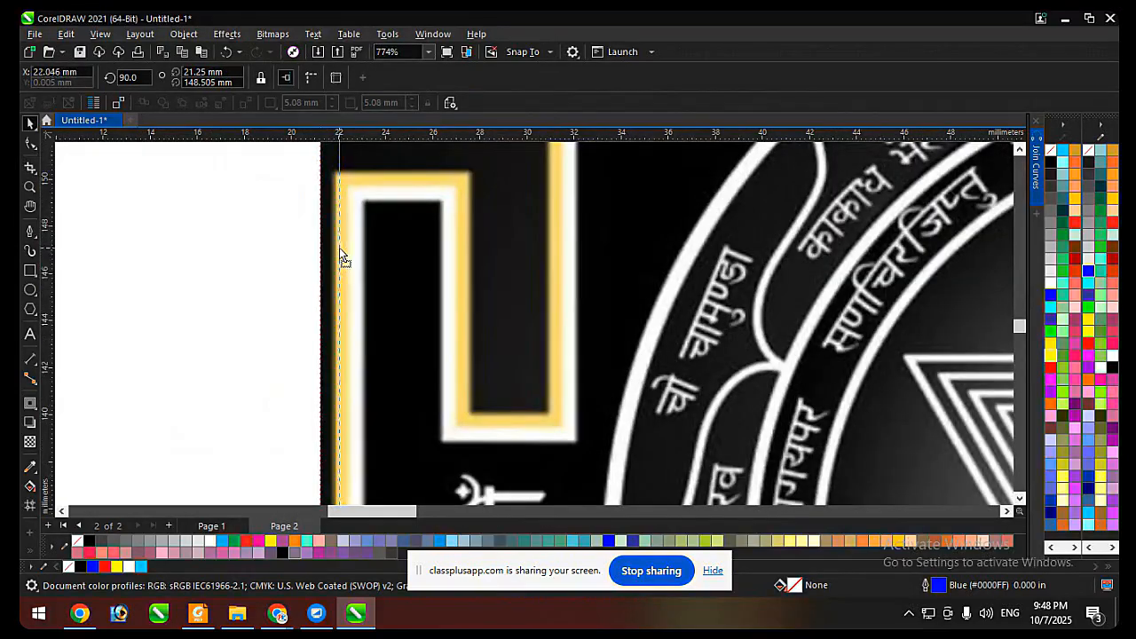
{"action": "scroll", "coordinate": [186, 302], "scroll_direction": "down", "scroll_amount": 4}
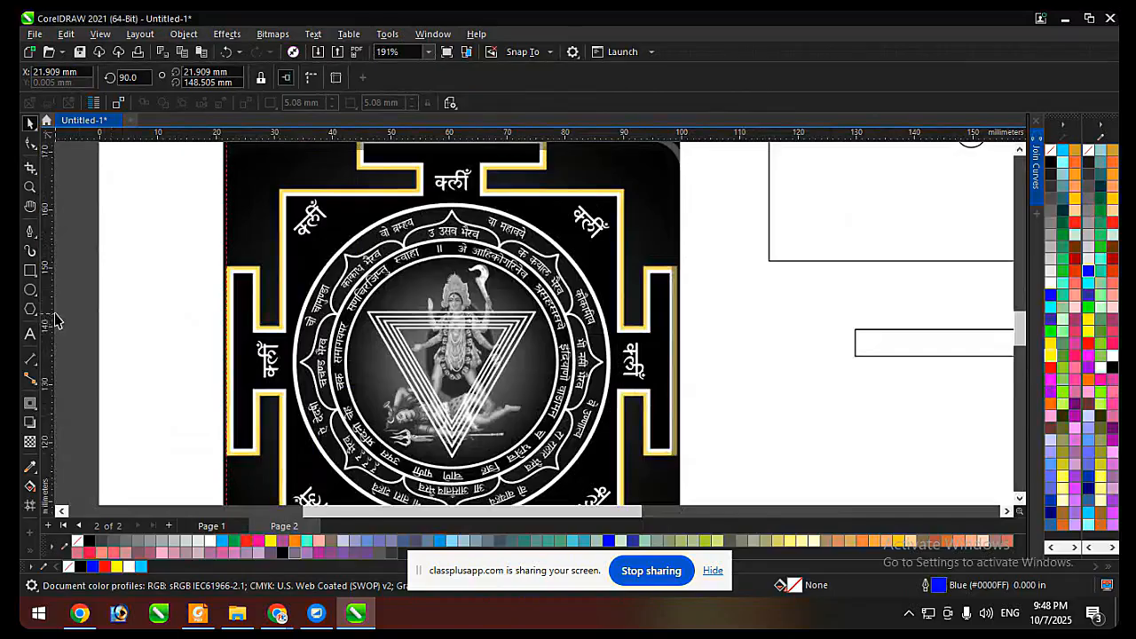
{"action": "left_click_drag", "start_coordinate": [51, 314], "coordinate": [676, 302]}
{"action": "scroll", "coordinate": [687, 331], "scroll_direction": "down", "scroll_amount": 2}
{"action": "key", "text": "Escape"}
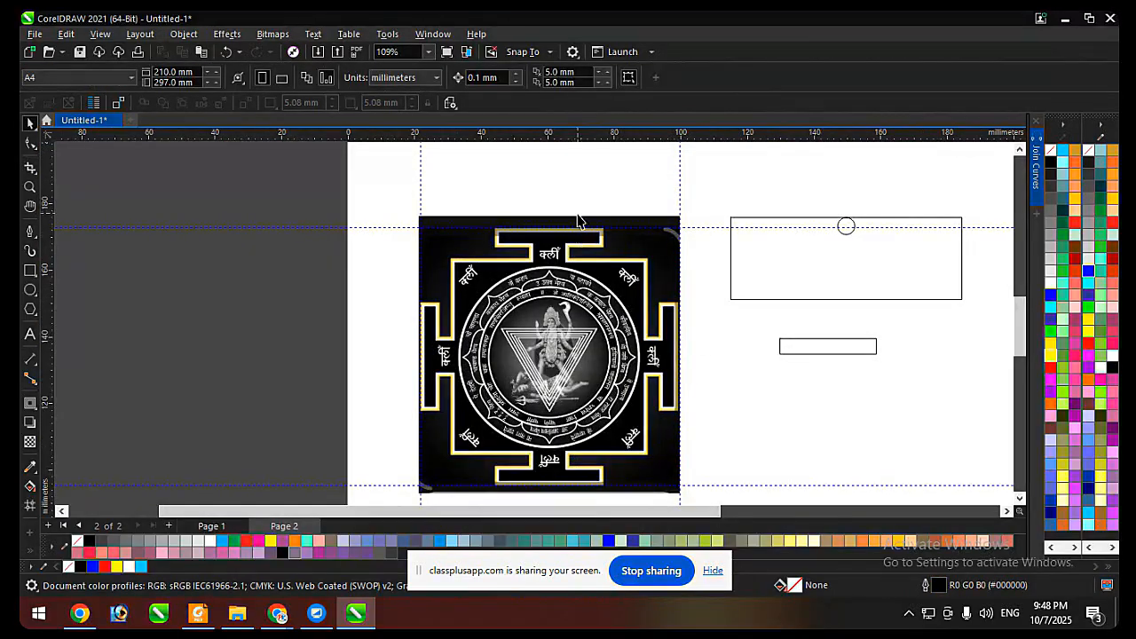
Move the yantra image off the left side of the page, leaving the guidelines in place.
{"action": "left_click", "coordinate": [576, 220]}
{"action": "scroll", "coordinate": [635, 218], "scroll_direction": "down", "scroll_amount": 2}
{"action": "left_click_drag", "start_coordinate": [634, 218], "coordinate": [323, 221]}
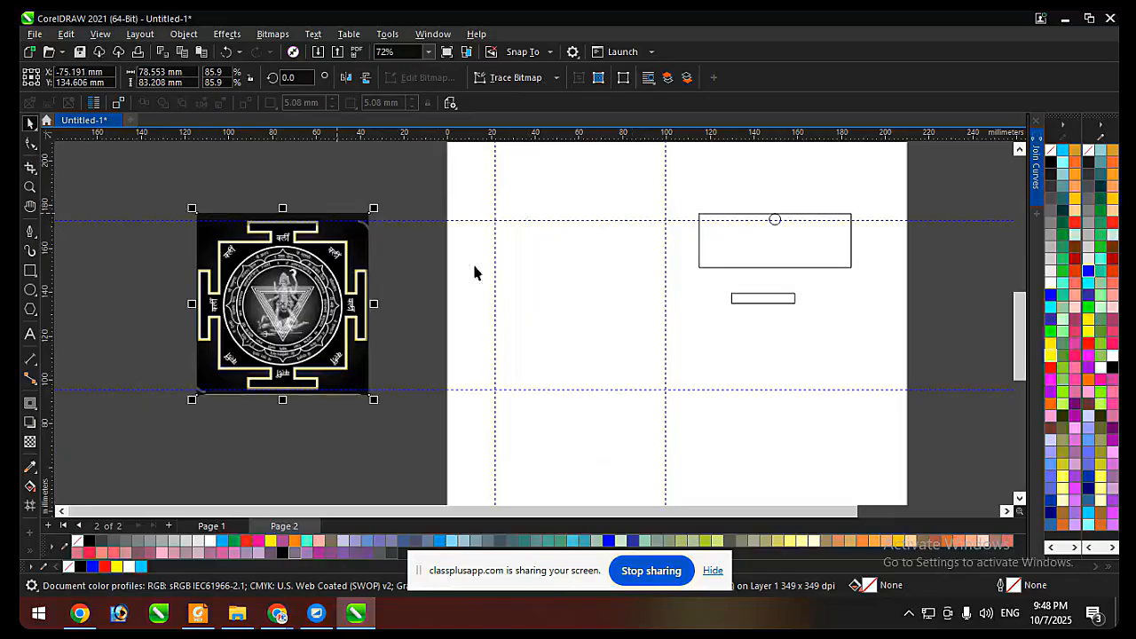
Turn on snapping to guidelines for drawing with the Rectangle tool.
{"action": "left_click", "coordinate": [30, 270]}
{"action": "left_click", "coordinate": [523, 52]}
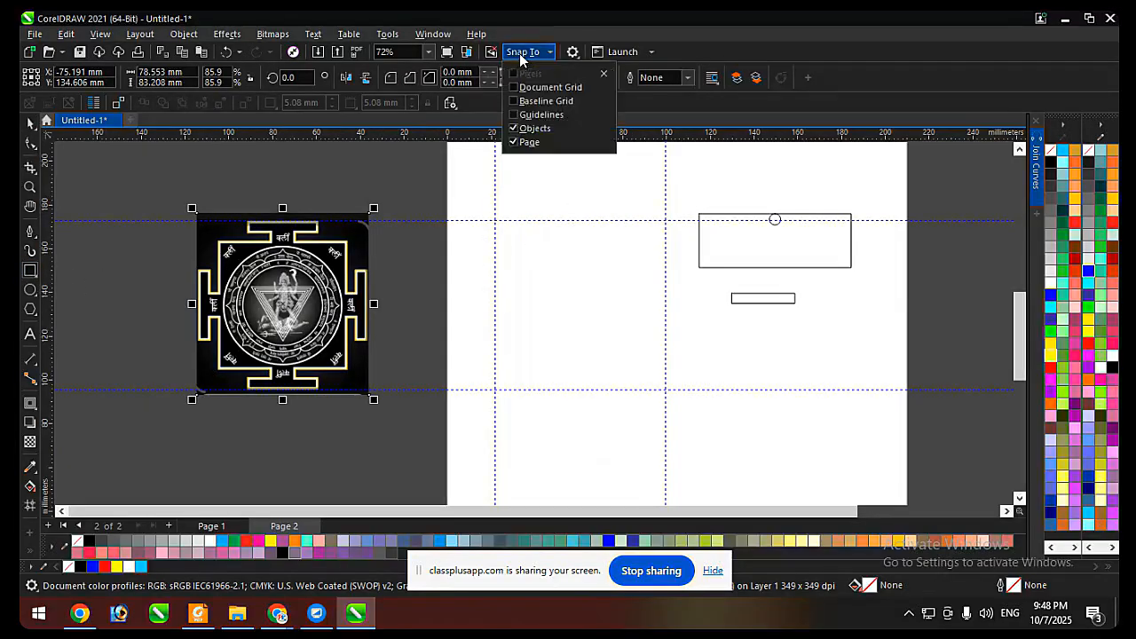
{"action": "left_click", "coordinate": [535, 115]}
{"action": "left_click", "coordinate": [494, 223]}
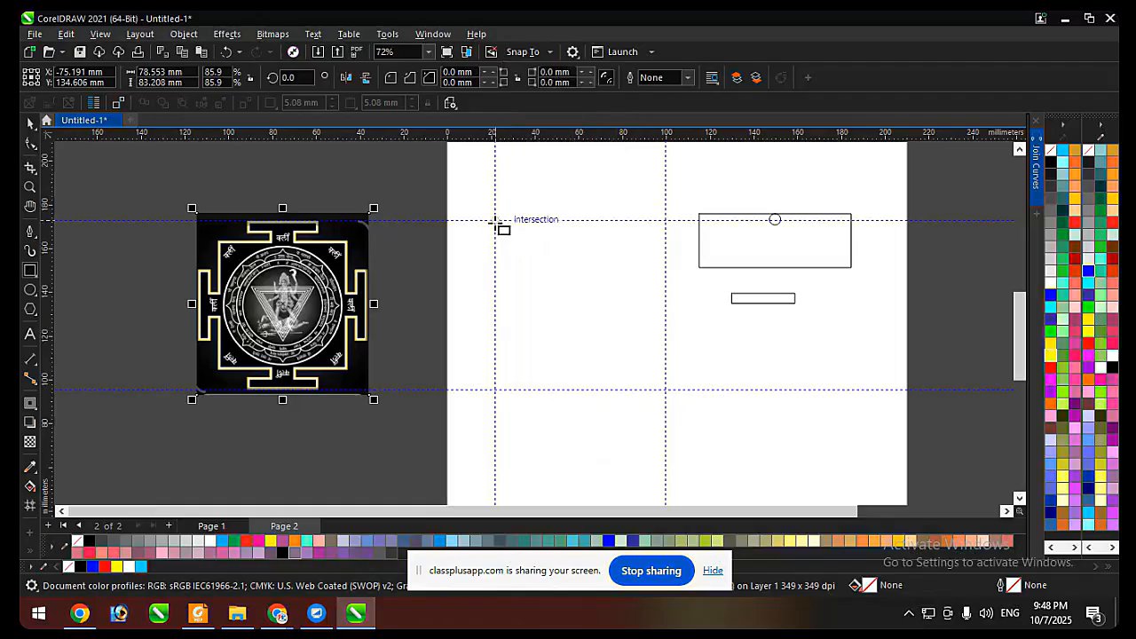
Draw a rectangle about 77.9 × 77.5 mm between the guideline intersections, and undo it together with the yantra image's move.
{"action": "left_click_drag", "start_coordinate": [495, 219], "coordinate": [665, 389]}
{"action": "key", "text": "space"}
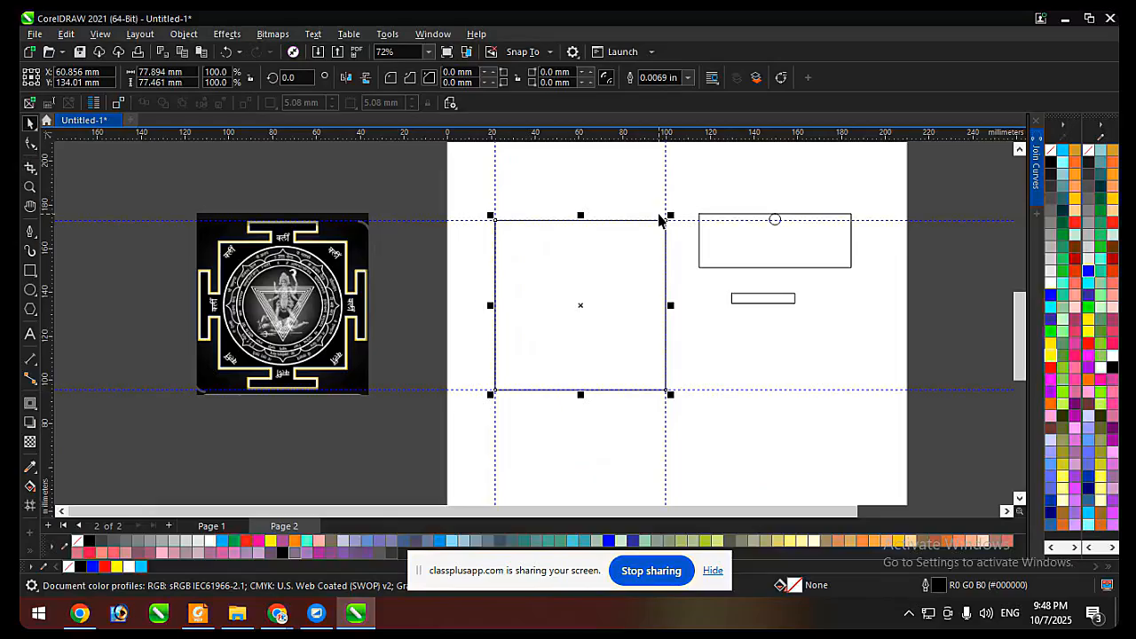
{"action": "key", "text": "ctrl+z"}
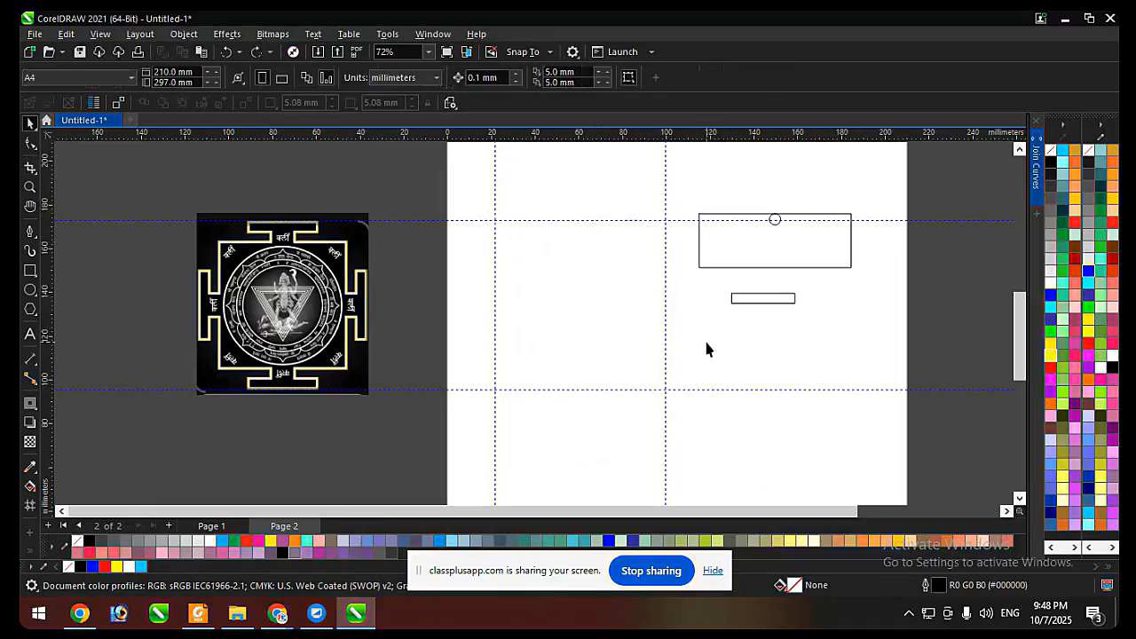
{"action": "key", "text": "ctrl+z"}
{"action": "left_click", "coordinate": [721, 334]}
Draw a square about 58.7 × 58.7 mm over the yantra's inner square border.
{"action": "scroll", "coordinate": [584, 295], "scroll_direction": "up", "scroll_amount": 2}
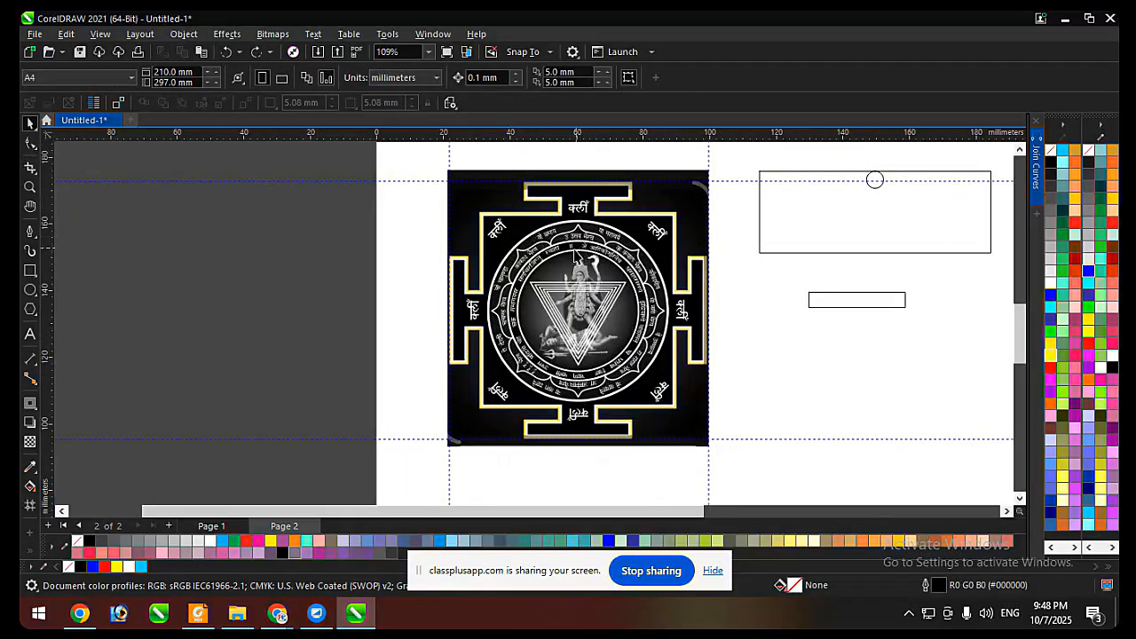
{"action": "key", "text": "F6"}
{"action": "scroll", "coordinate": [489, 218], "scroll_direction": "up", "scroll_amount": 3}
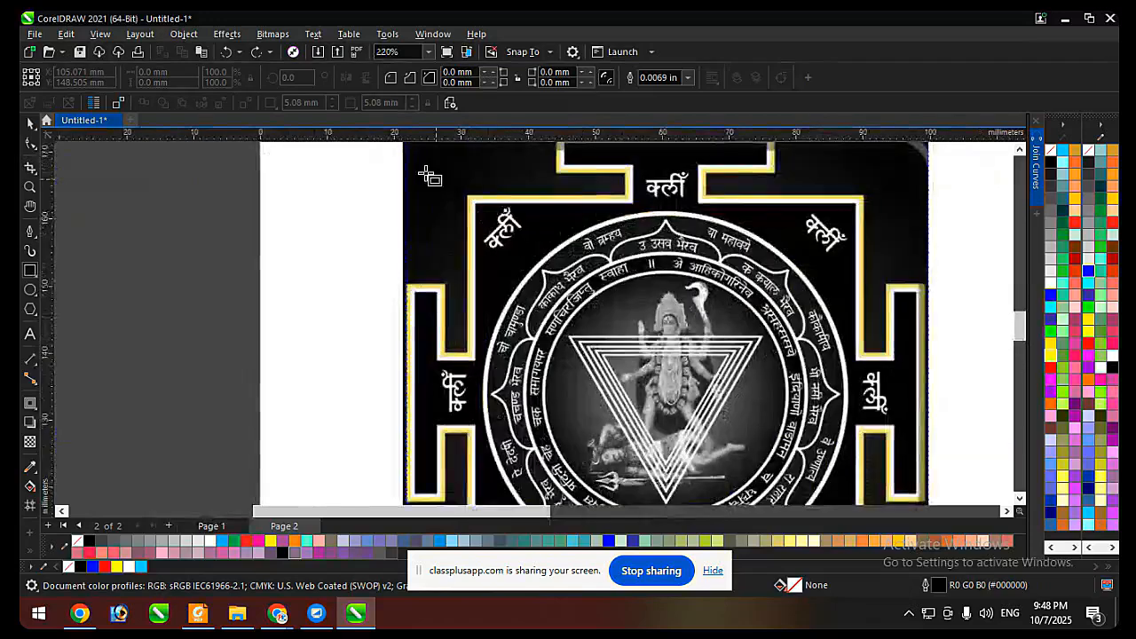
{"action": "scroll", "coordinate": [437, 174], "scroll_direction": "down", "scroll_amount": 1}
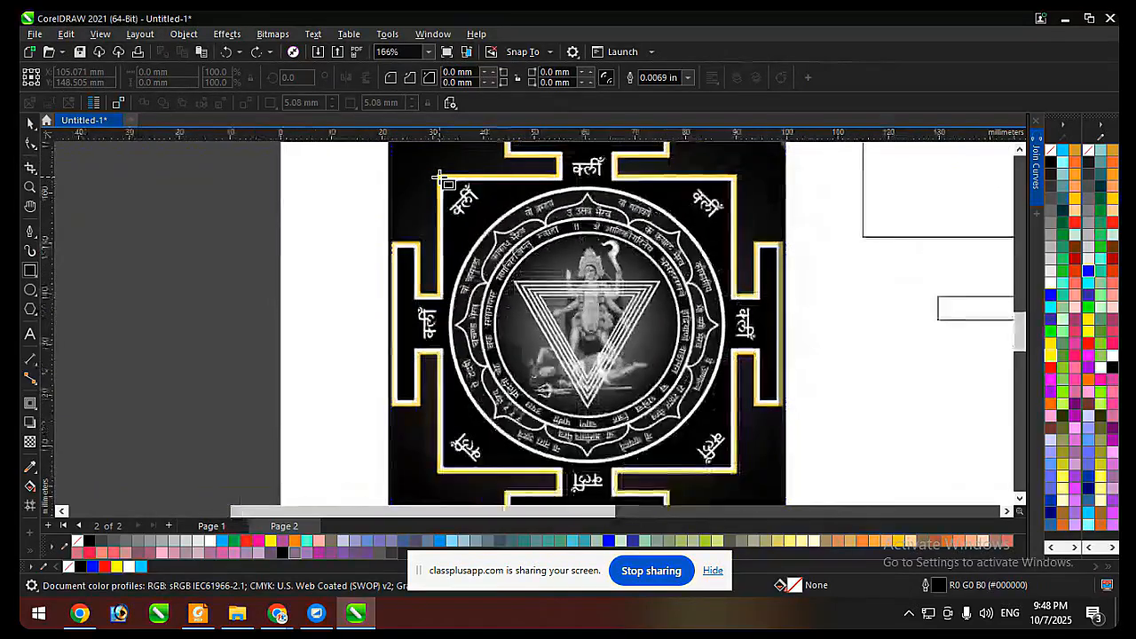
{"action": "left_click_drag", "start_coordinate": [440, 176], "coordinate": [737, 470]}
{"action": "key", "text": "space"}
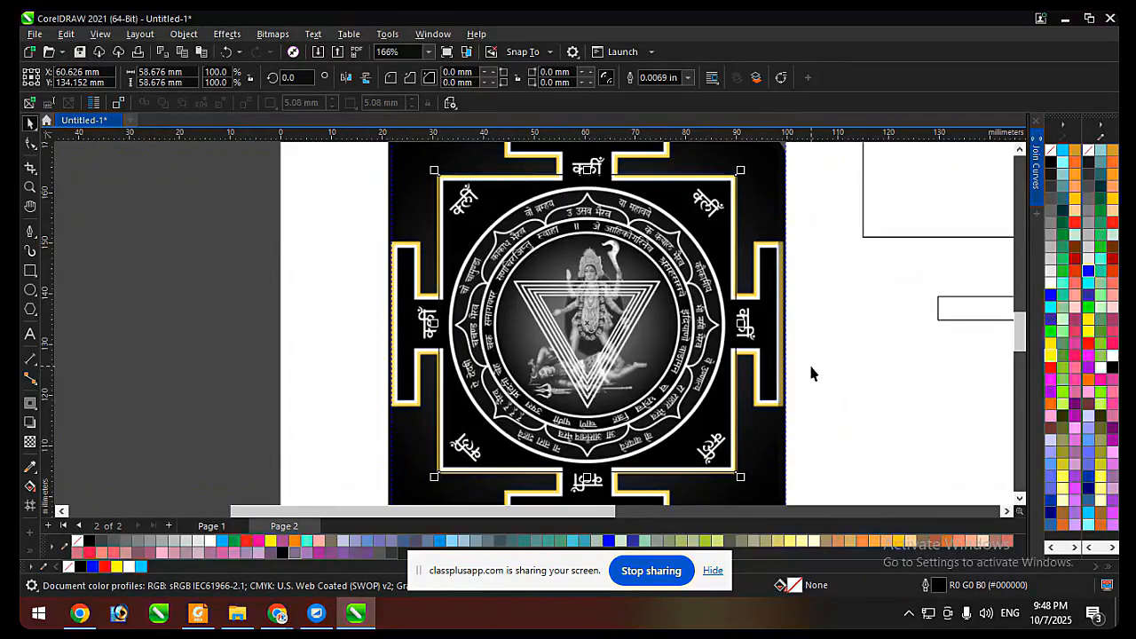
Nudge the square 0.1 mm left and 0.1 mm down to fit the yantra's inner border.
{"action": "key", "text": "Left"}
{"action": "key", "text": "Down"}
{"action": "key", "text": "Down"}
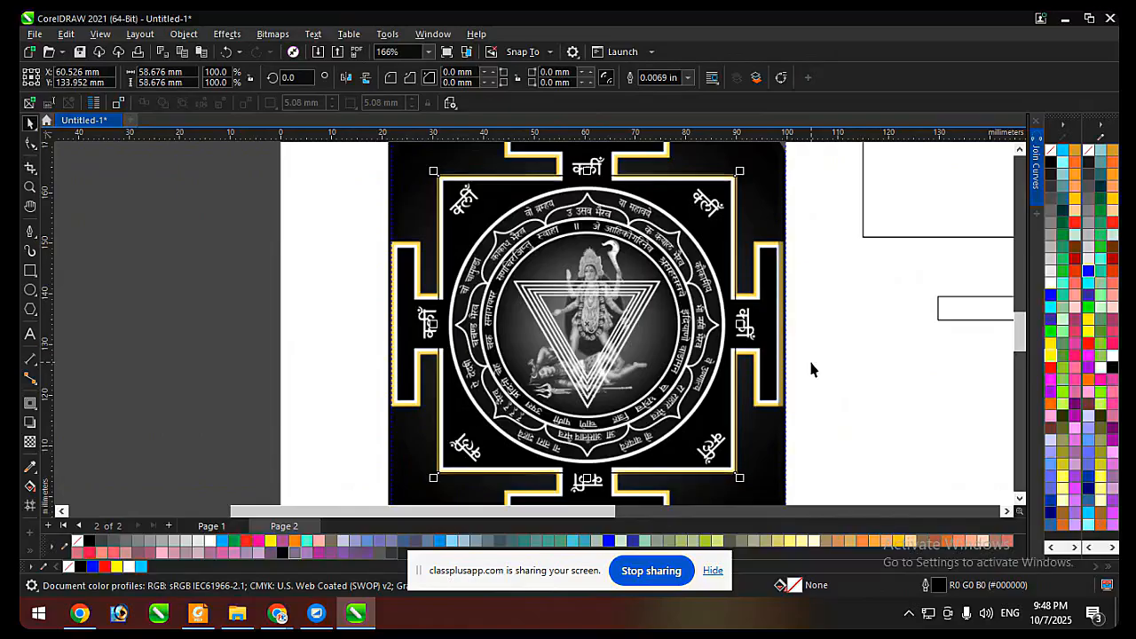
{"action": "key", "text": "Up"}
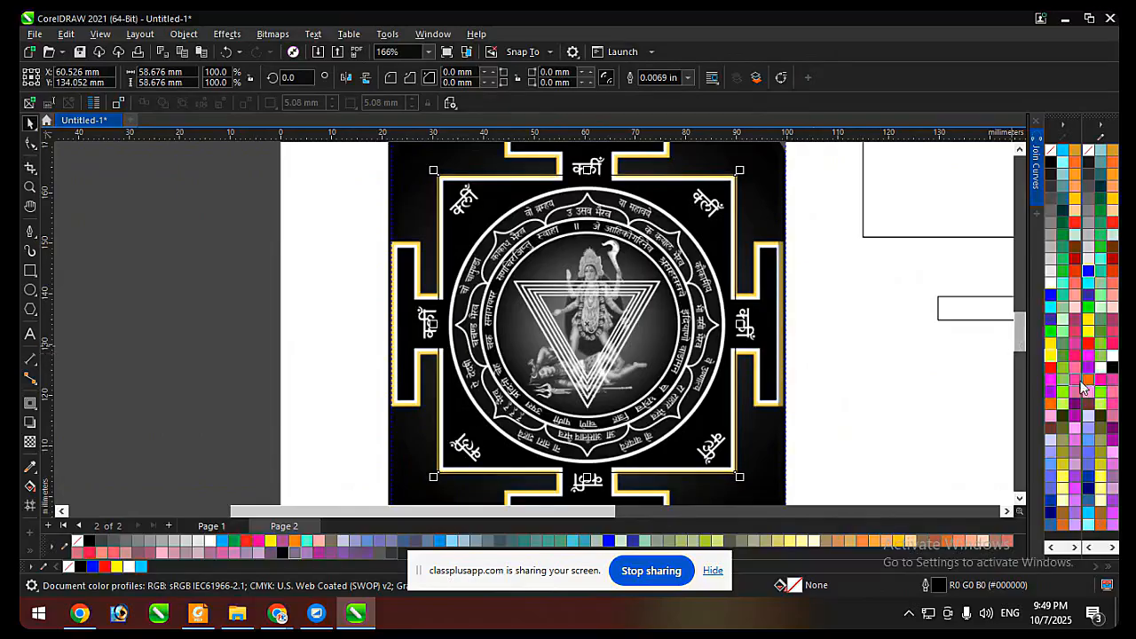
Fill the square yellow and enlarge it about its centre to about 59 × 59 mm to cover the inner border.
{"action": "left_click", "coordinate": [1052, 355]}
{"action": "key", "text": "Escape"}
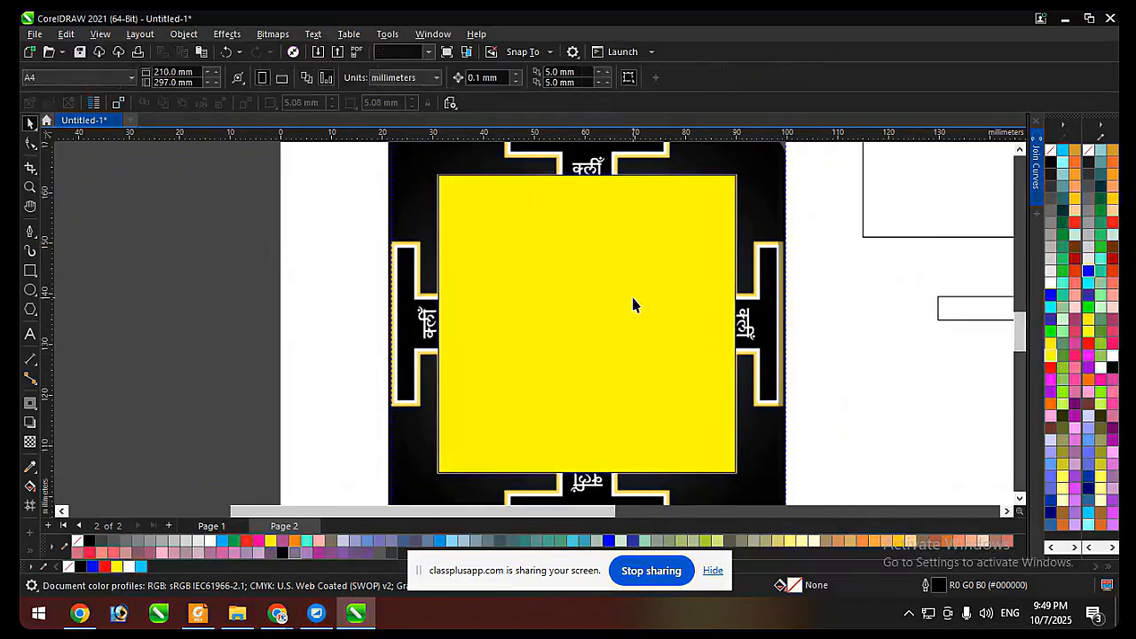
{"action": "left_click", "coordinate": [632, 305]}
{"action": "scroll", "coordinate": [736, 175], "scroll_direction": "up", "scroll_amount": 5}
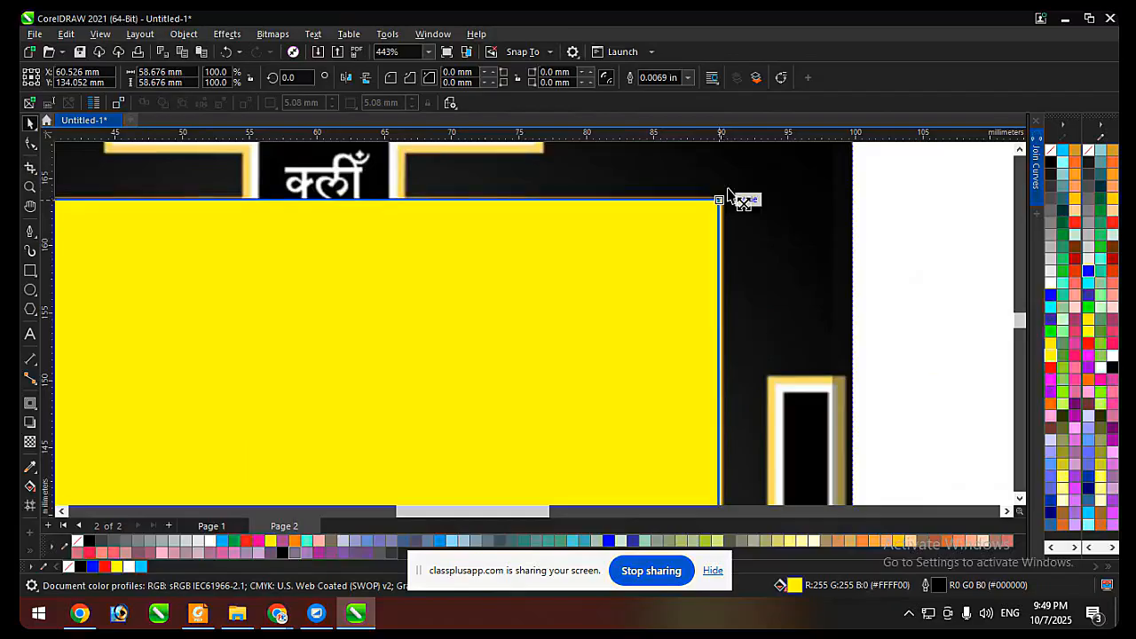
{"action": "scroll", "coordinate": [720, 195], "scroll_direction": "up", "scroll_amount": 4}
{"action": "left_click_drag", "start_coordinate": [702, 201], "coordinate": [708, 197]}
{"action": "scroll", "coordinate": [768, 201], "scroll_direction": "down", "scroll_amount": 5}
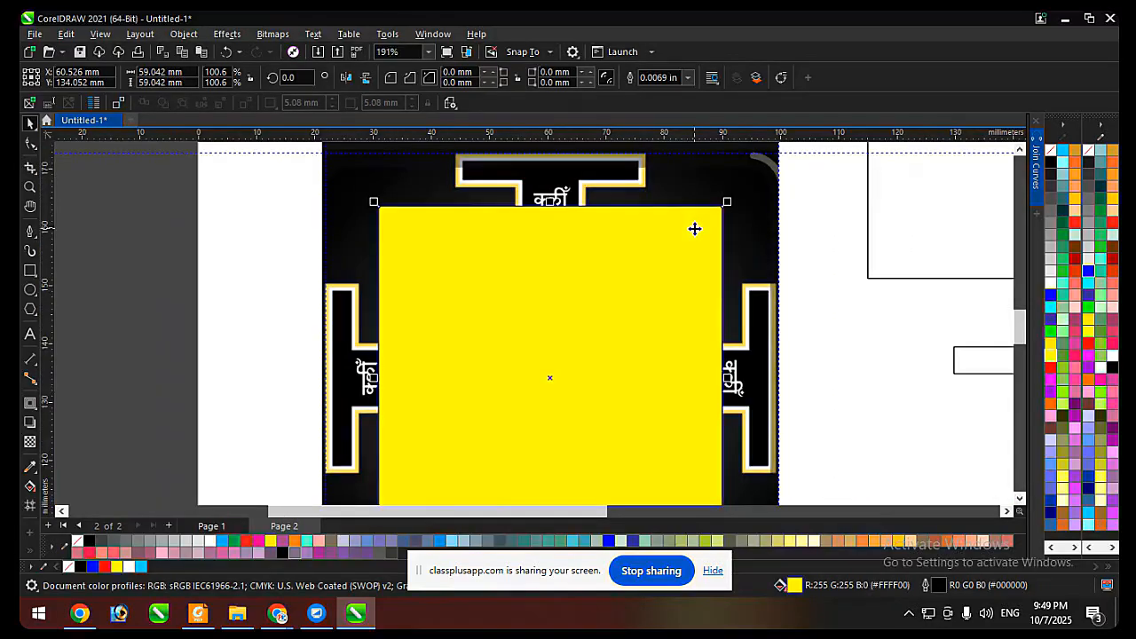
{"action": "scroll", "coordinate": [663, 357], "scroll_direction": "down", "scroll_amount": 2}
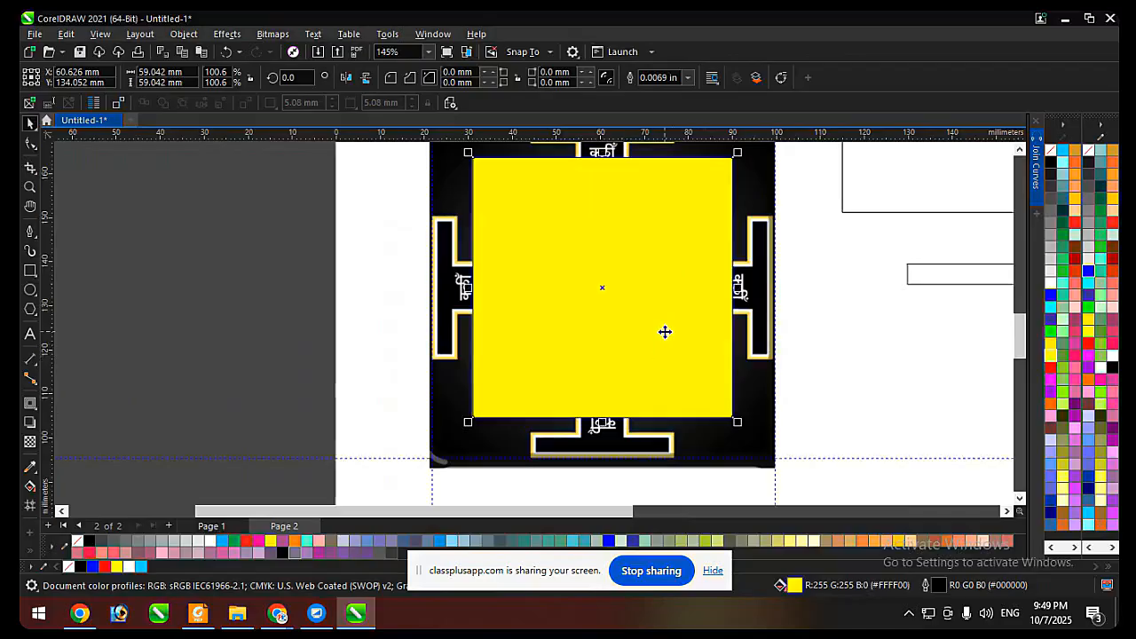
{"action": "key", "text": "Left"}
{"action": "scroll", "coordinate": [684, 329], "scroll_direction": "down", "scroll_amount": 5}
{"action": "scroll", "coordinate": [688, 277], "scroll_direction": "up", "scroll_amount": 5}
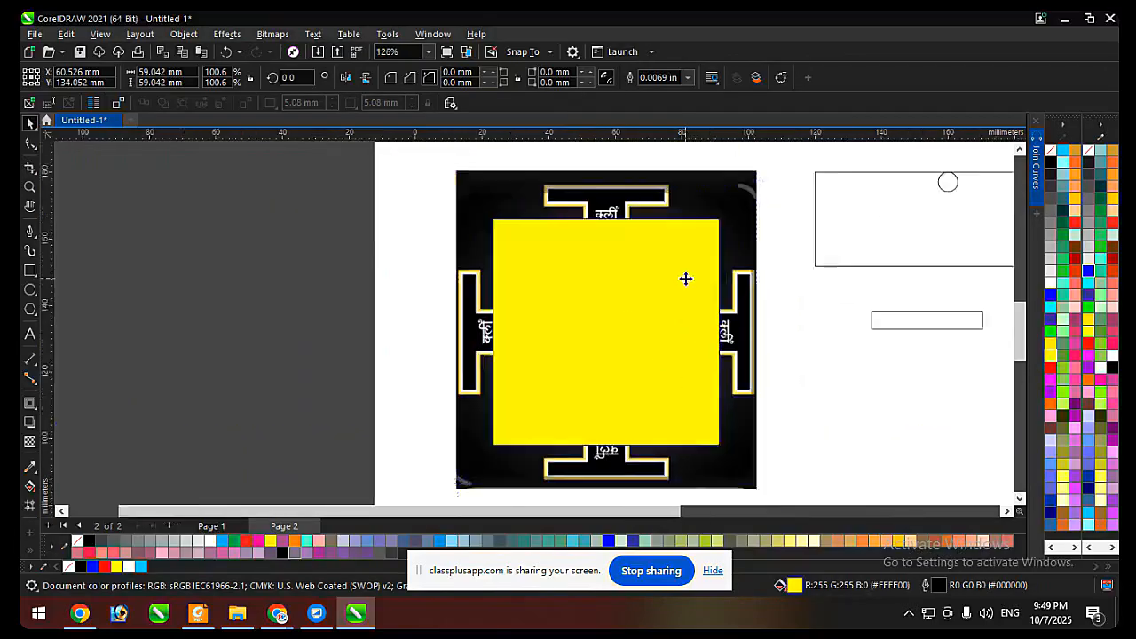
Remove the square's fill and give it a red outline 0.028 in wide.
{"action": "right_click", "coordinate": [1075, 201]}
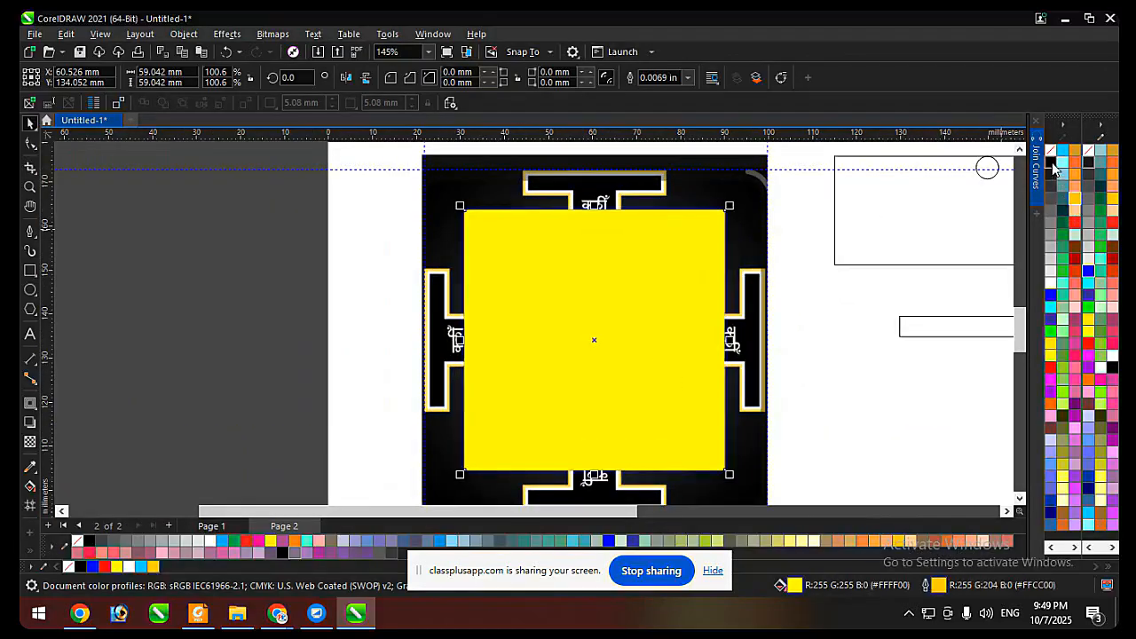
{"action": "left_click", "coordinate": [1052, 151]}
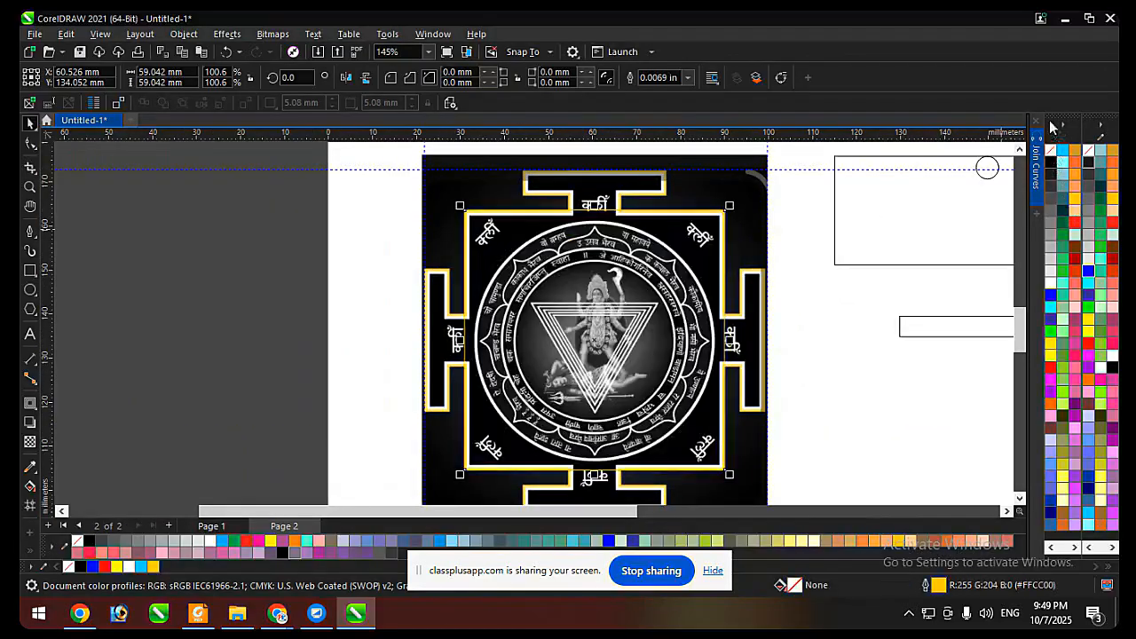
{"action": "right_click", "coordinate": [1050, 366]}
{"action": "left_click", "coordinate": [688, 78]}
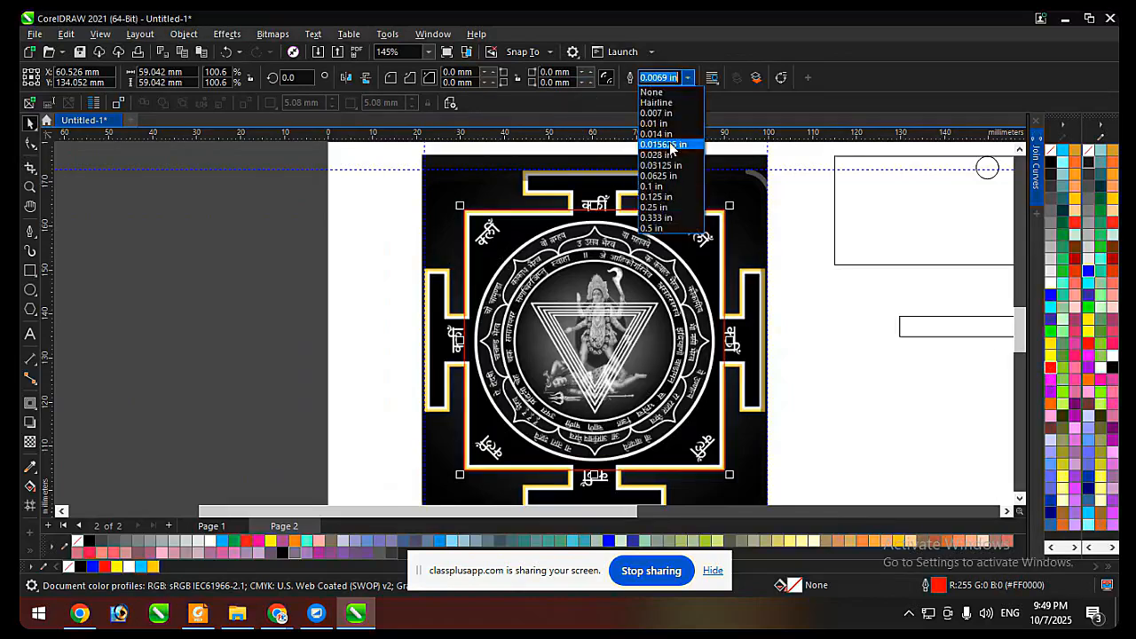
{"action": "left_click", "coordinate": [670, 160]}
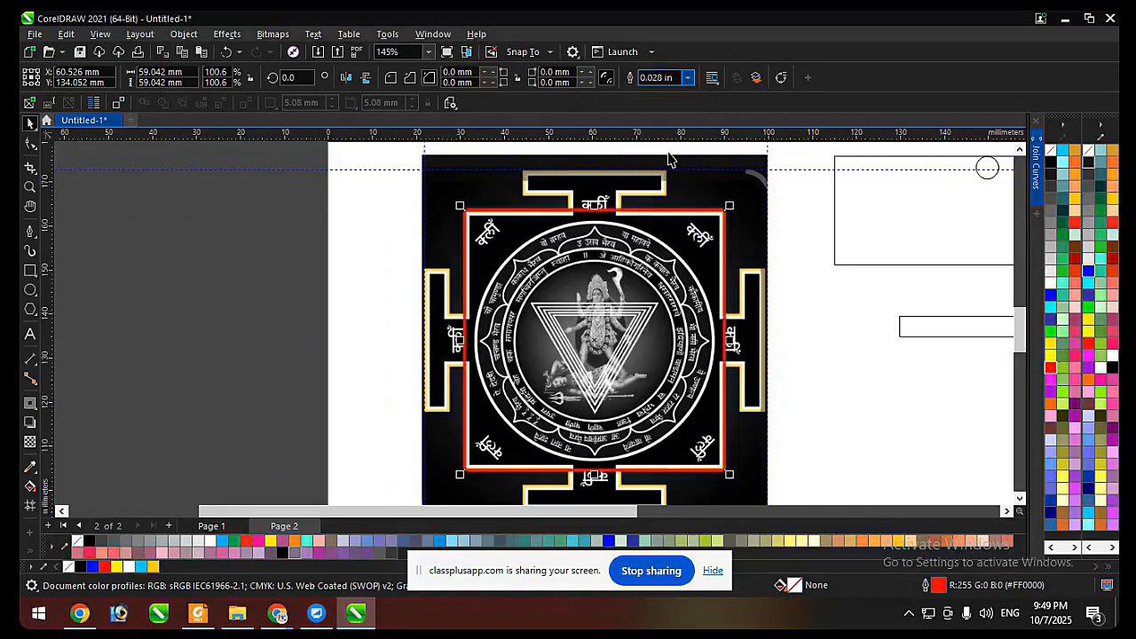
{"action": "left_click", "coordinate": [880, 371]}
Shrink the red square about its centre to about 57.7 × 57.7 mm to follow the yantra's inner border.
{"action": "left_click", "coordinate": [669, 279]}
{"action": "scroll", "coordinate": [576, 210], "scroll_direction": "up", "scroll_amount": 3}
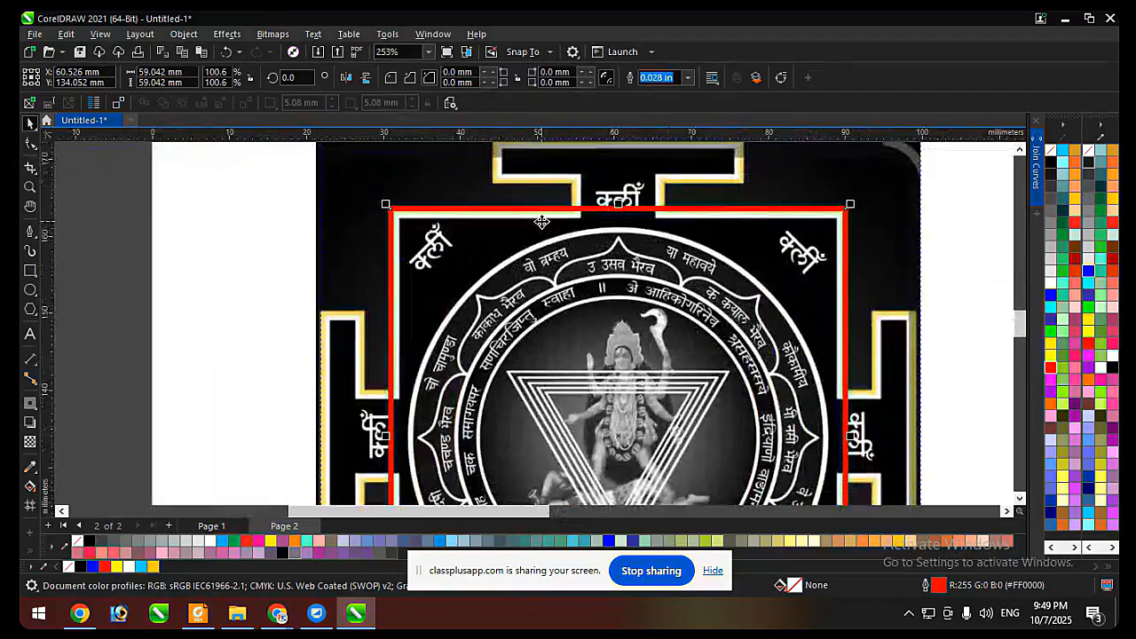
{"action": "scroll", "coordinate": [850, 206], "scroll_direction": "up", "scroll_amount": 3}
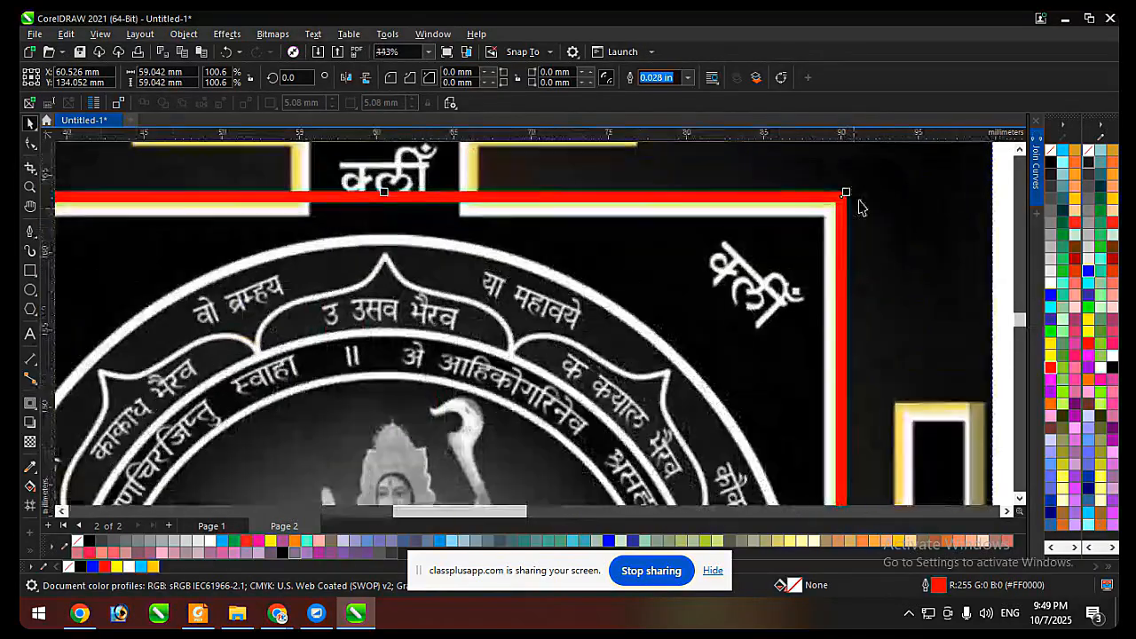
{"action": "left_click_drag", "start_coordinate": [840, 197], "coordinate": [835, 203]}
{"action": "scroll", "coordinate": [856, 187], "scroll_direction": "down", "scroll_amount": 6}
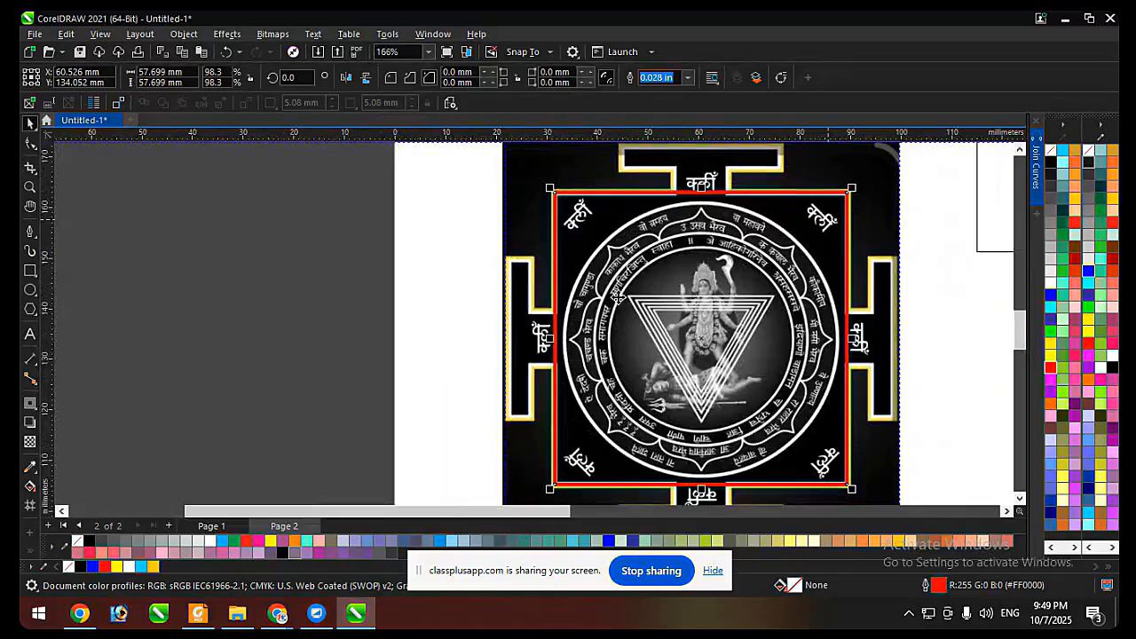
Contour the red square outward by about 9.13 mm, out to the outer edge of the yantra's gates.
{"action": "scroll", "coordinate": [779, 349], "scroll_direction": "down", "scroll_amount": 3}
{"action": "scroll", "coordinate": [624, 212], "scroll_direction": "up", "scroll_amount": 2}
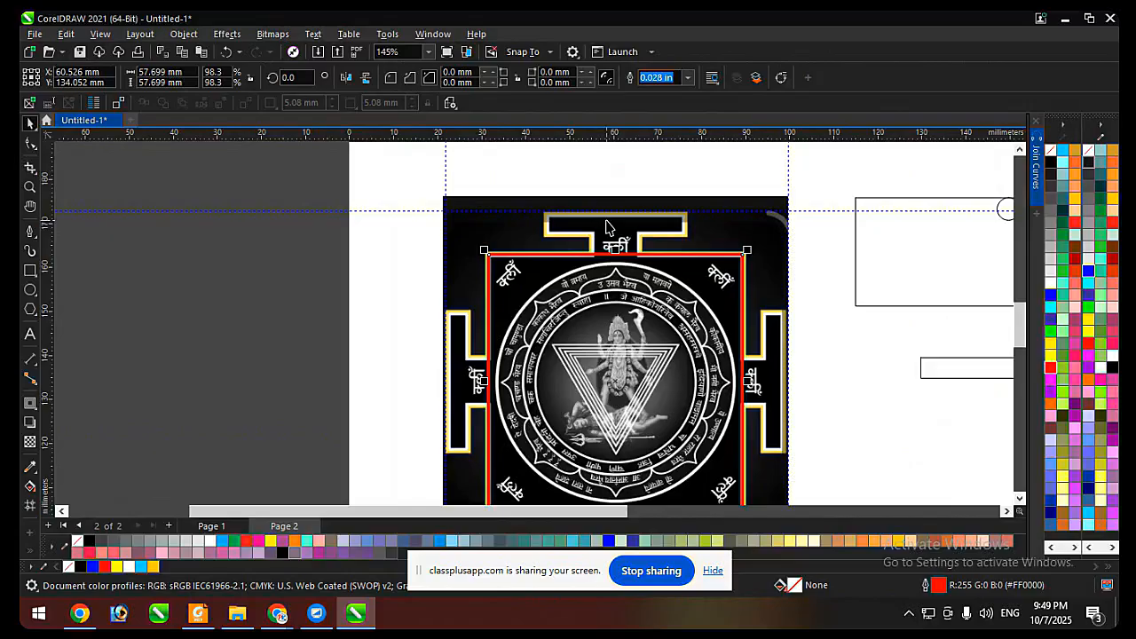
{"action": "scroll", "coordinate": [635, 229], "scroll_direction": "up", "scroll_amount": 4}
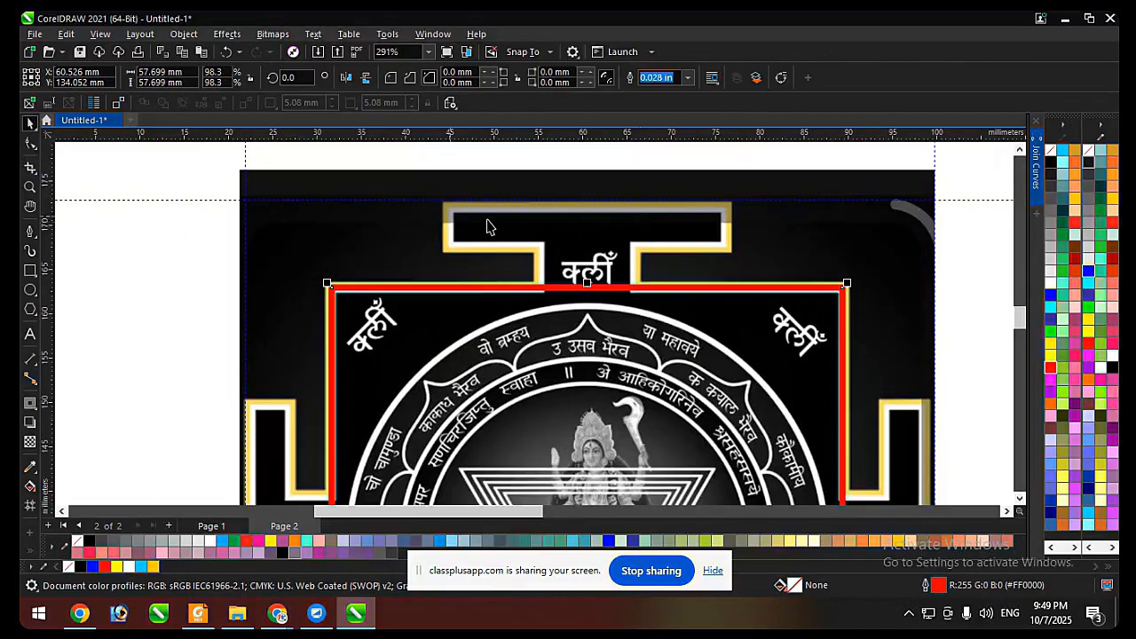
{"action": "scroll", "coordinate": [558, 223], "scroll_direction": "up", "scroll_amount": 2}
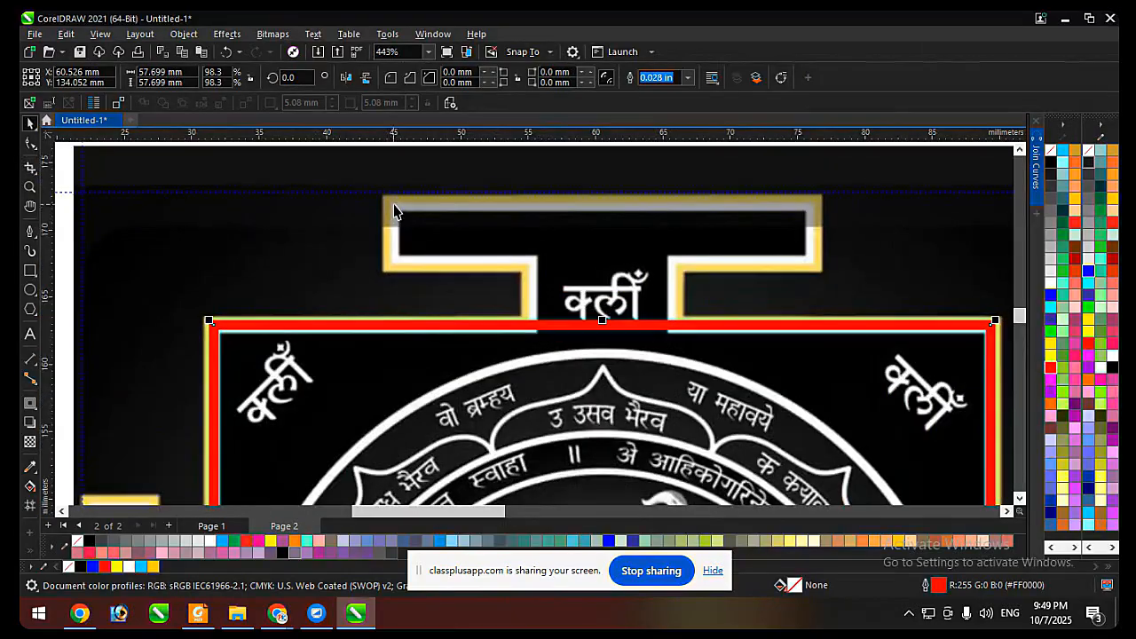
{"action": "scroll", "coordinate": [479, 226], "scroll_direction": "down", "scroll_amount": 4}
{"action": "left_click", "coordinate": [31, 404]}
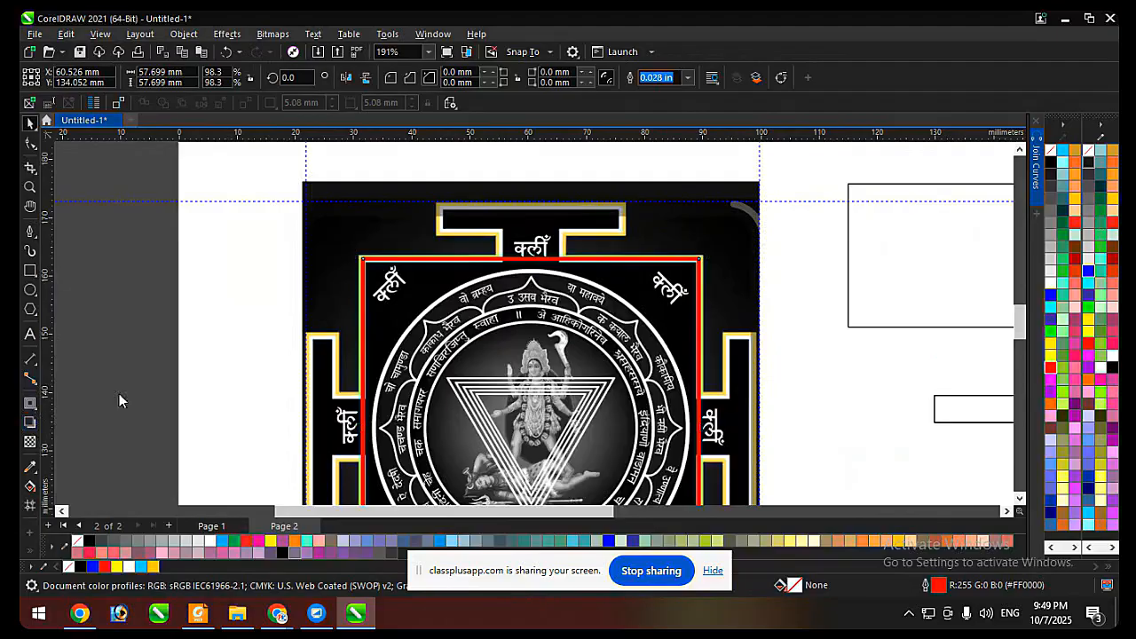
{"action": "left_click_drag", "start_coordinate": [588, 359], "coordinate": [736, 215]}
{"action": "key", "text": "space"}
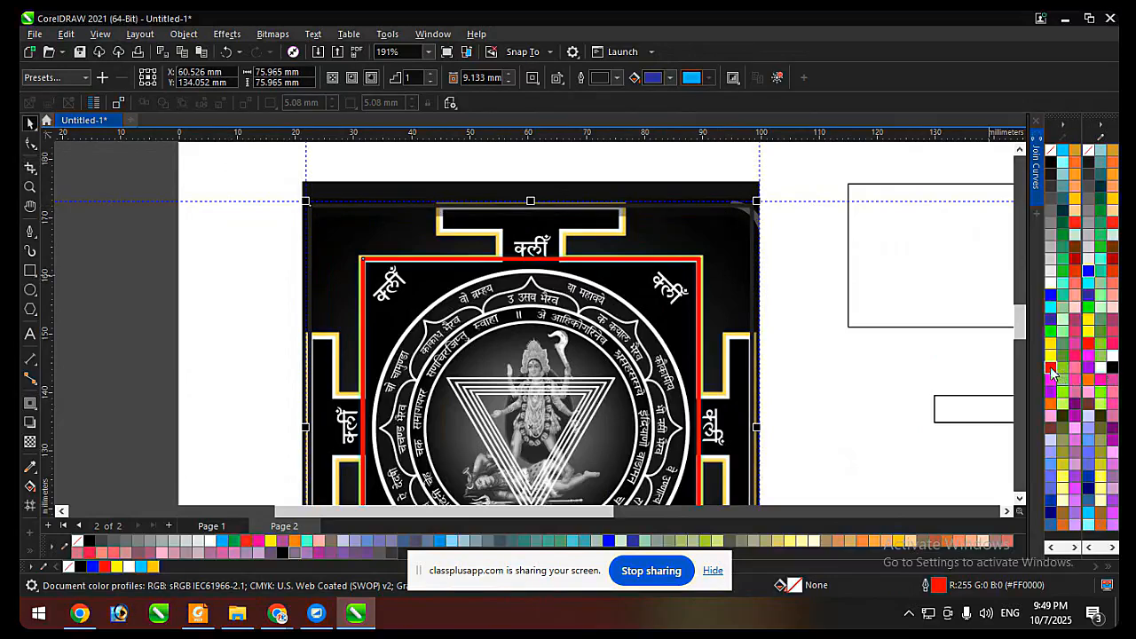
Outline the outer contour in red and break it apart from the inner square.
{"action": "left_click", "coordinate": [845, 346]}
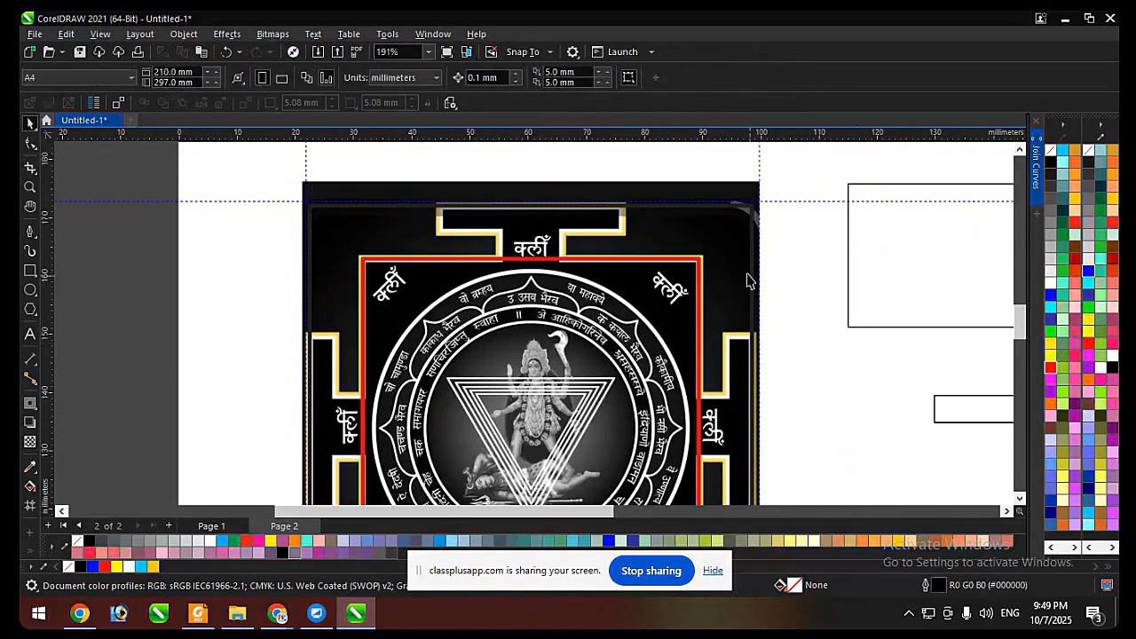
{"action": "left_click", "coordinate": [719, 250]}
{"action": "right_click", "coordinate": [1051, 367]}
{"action": "scroll", "coordinate": [489, 282], "scroll_direction": "down", "scroll_amount": 1}
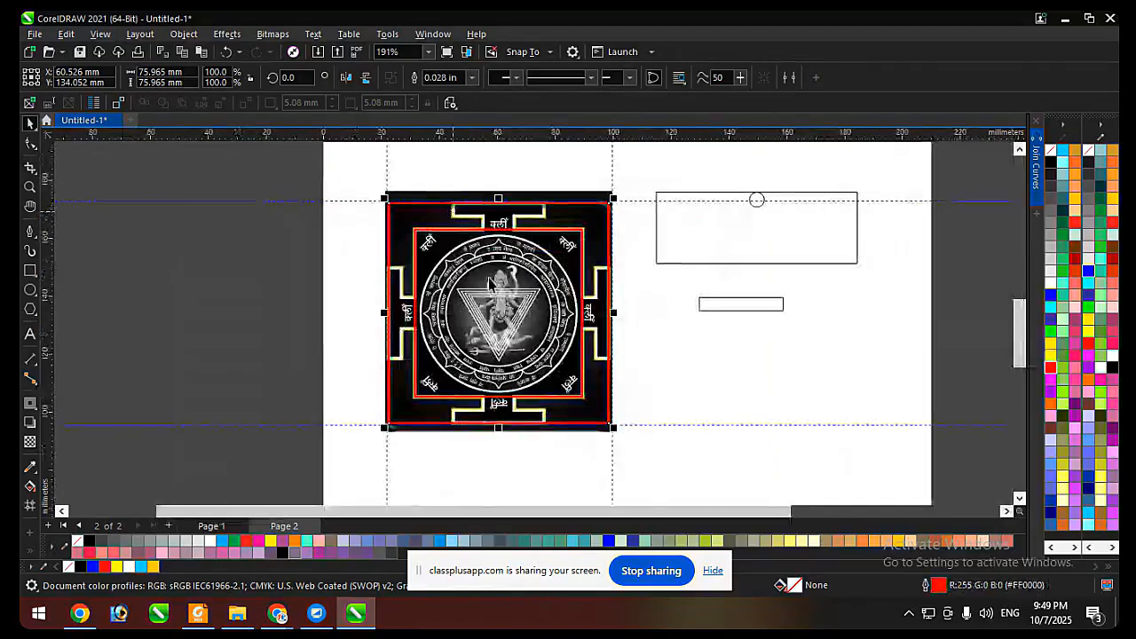
{"action": "scroll", "coordinate": [489, 282], "scroll_direction": "up", "scroll_amount": 1}
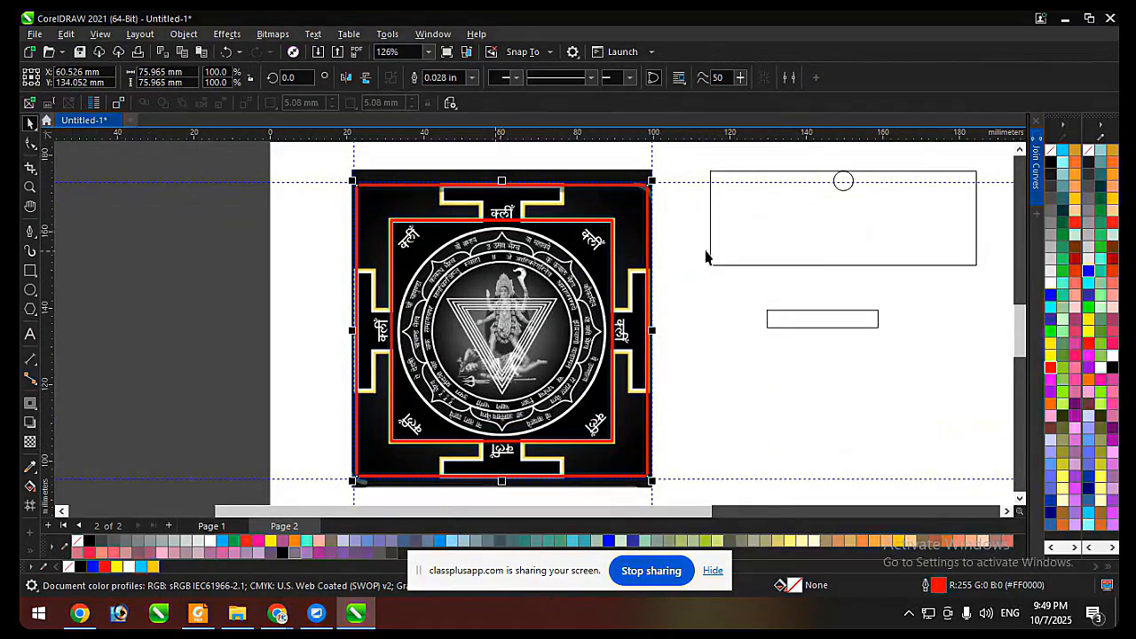
{"action": "left_click", "coordinate": [659, 242]}
{"action": "left_click", "coordinate": [614, 220]}
{"action": "key", "text": "ctrl+k"}
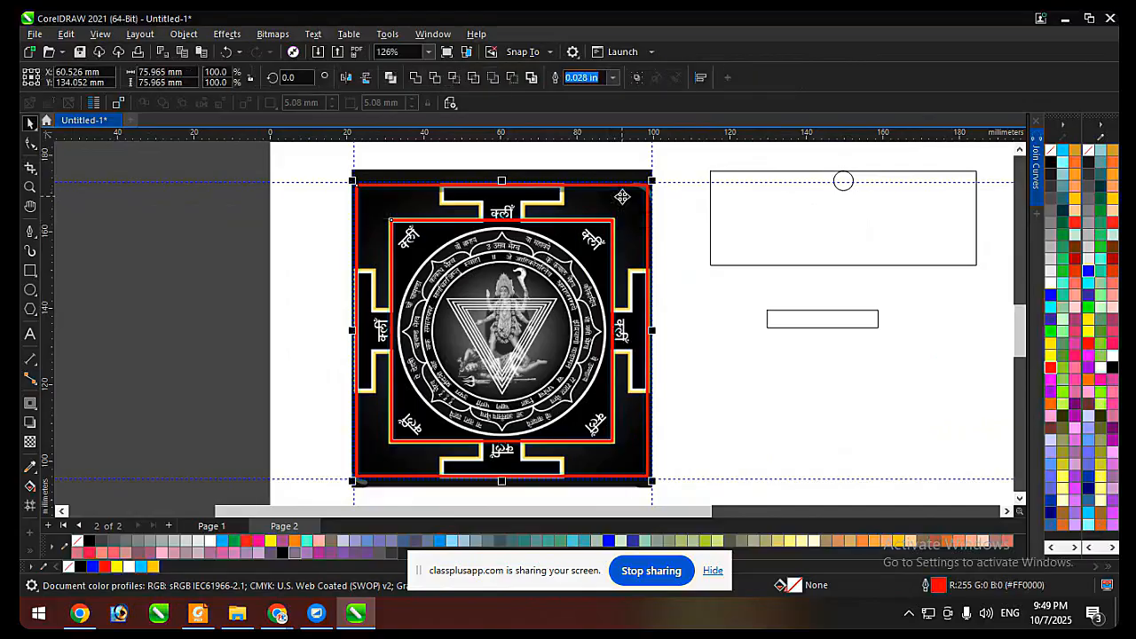
Try moving the selected red squares off the yantra, and undo the move.
{"action": "left_click_drag", "start_coordinate": [621, 195], "coordinate": [988, 279]}
{"action": "key", "text": "ctrl+z"}
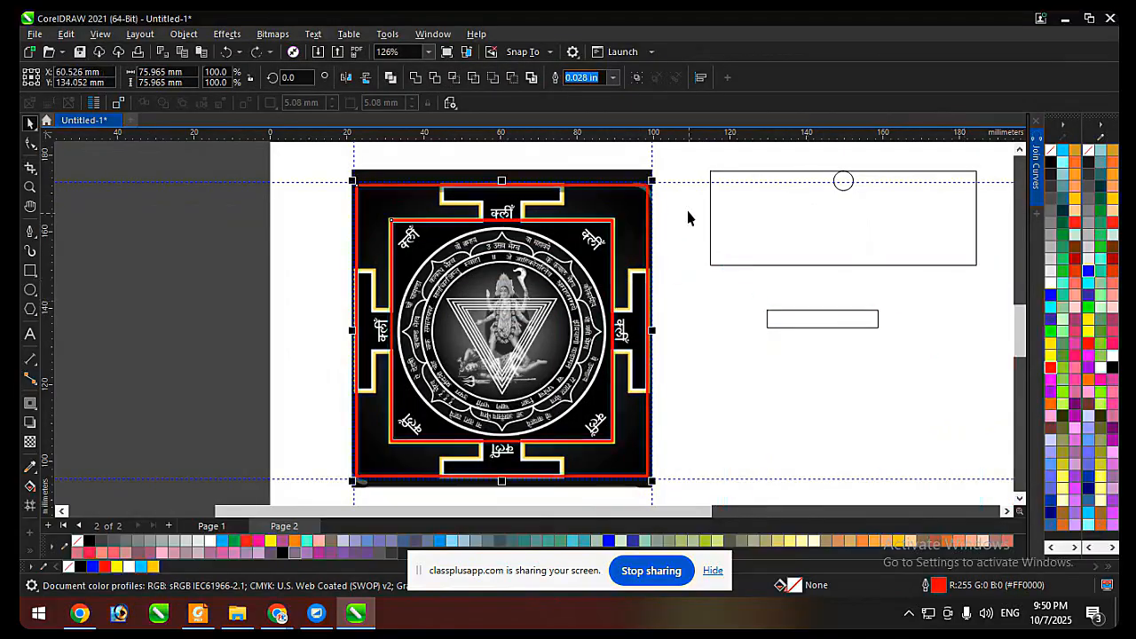
{"action": "left_click", "coordinate": [686, 211]}
{"action": "left_click", "coordinate": [649, 220]}
Narrow the outer square about its centre to about 31.7 mm, matching the width of the yantra's upper gate bar.
{"action": "scroll", "coordinate": [573, 217], "scroll_direction": "up", "scroll_amount": 1}
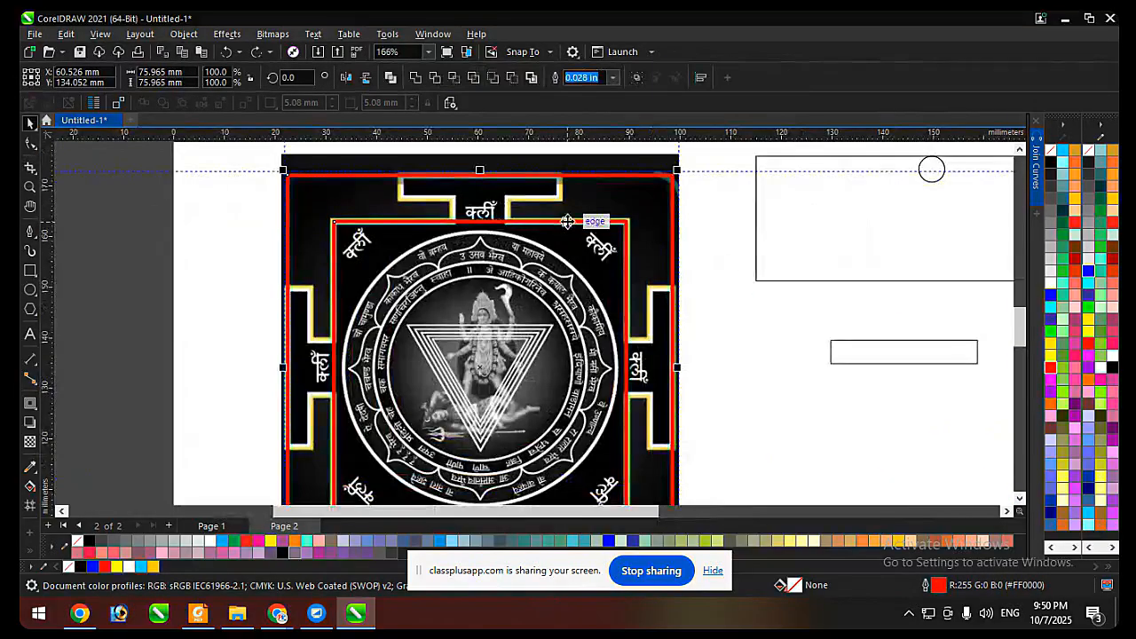
{"action": "scroll", "coordinate": [568, 222], "scroll_direction": "down", "scroll_amount": 2}
{"action": "left_click", "coordinate": [615, 216]}
{"action": "scroll", "coordinate": [616, 216], "scroll_direction": "up", "scroll_amount": 1}
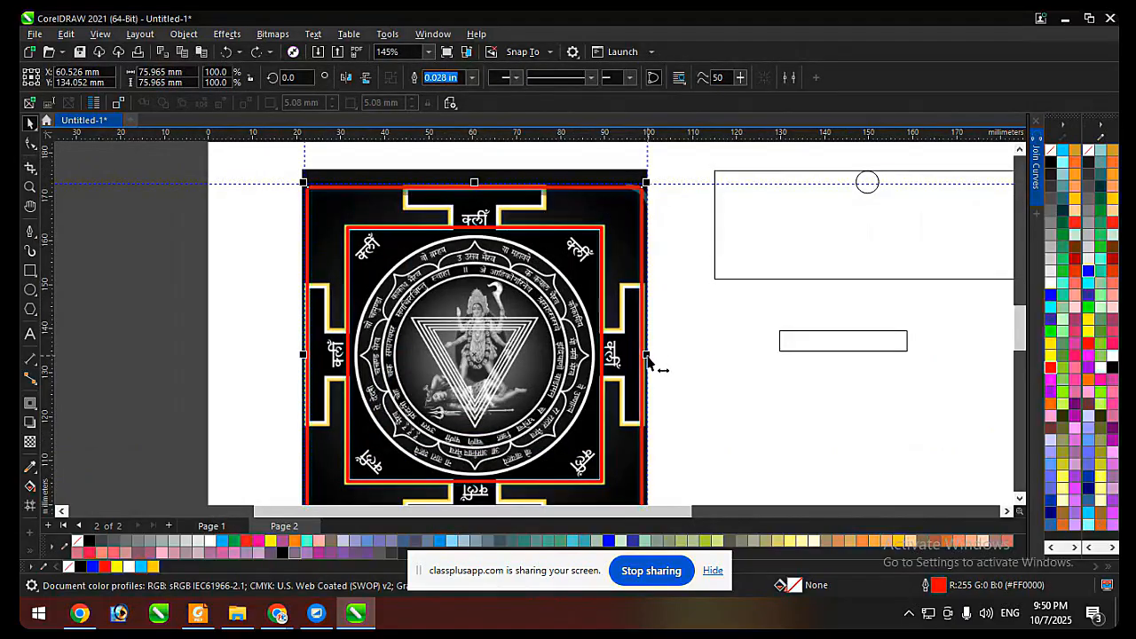
{"action": "left_click_drag", "start_coordinate": [647, 357], "coordinate": [551, 222]}
Make a centred copy of the tall red rectangle, narrowed to about 10.8 mm to match the gate's neck.
{"action": "scroll", "coordinate": [497, 186], "scroll_direction": "down", "scroll_amount": 2}
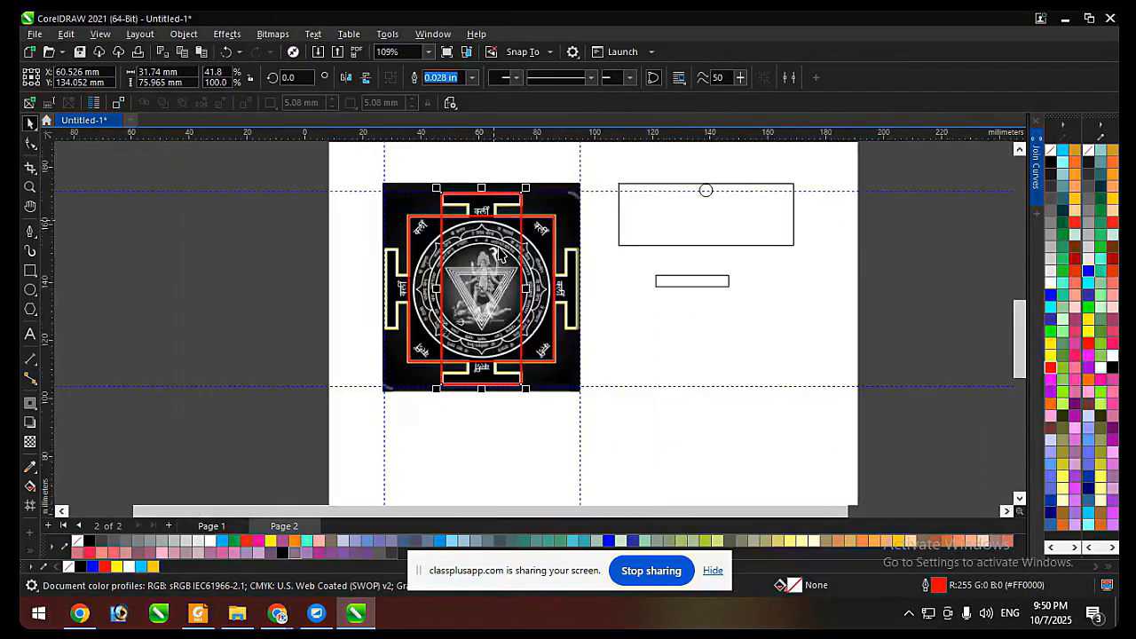
{"action": "scroll", "coordinate": [510, 187], "scroll_direction": "up", "scroll_amount": 2}
{"action": "scroll", "coordinate": [517, 186], "scroll_direction": "down", "scroll_amount": 1}
{"action": "scroll", "coordinate": [518, 186], "scroll_direction": "up", "scroll_amount": 3}
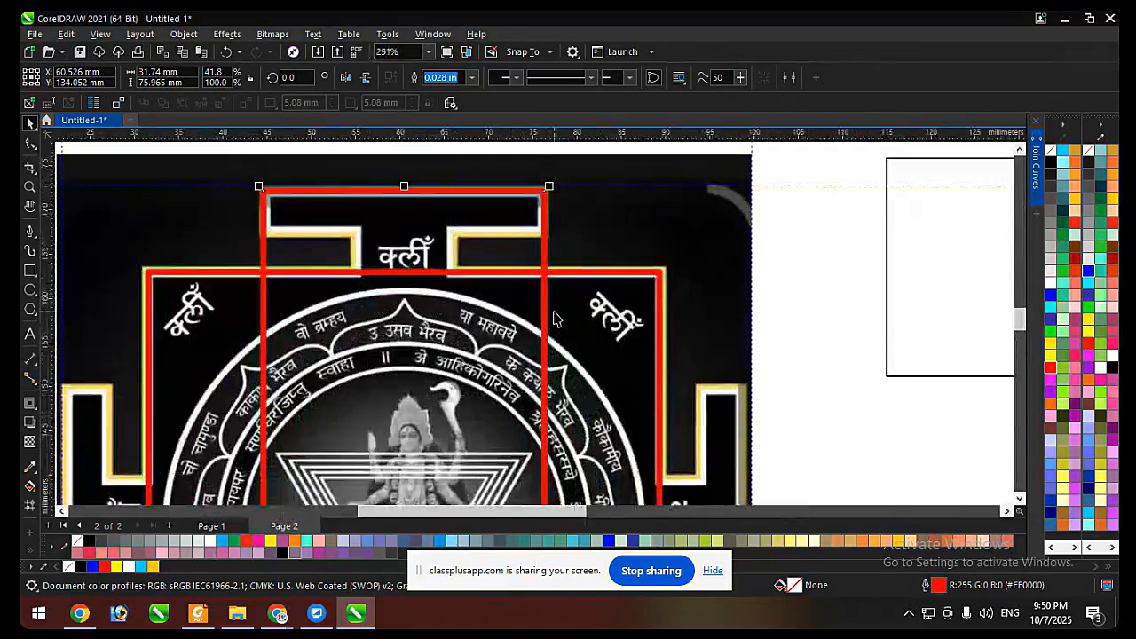
{"action": "scroll", "coordinate": [513, 211], "scroll_direction": "down", "scroll_amount": 2}
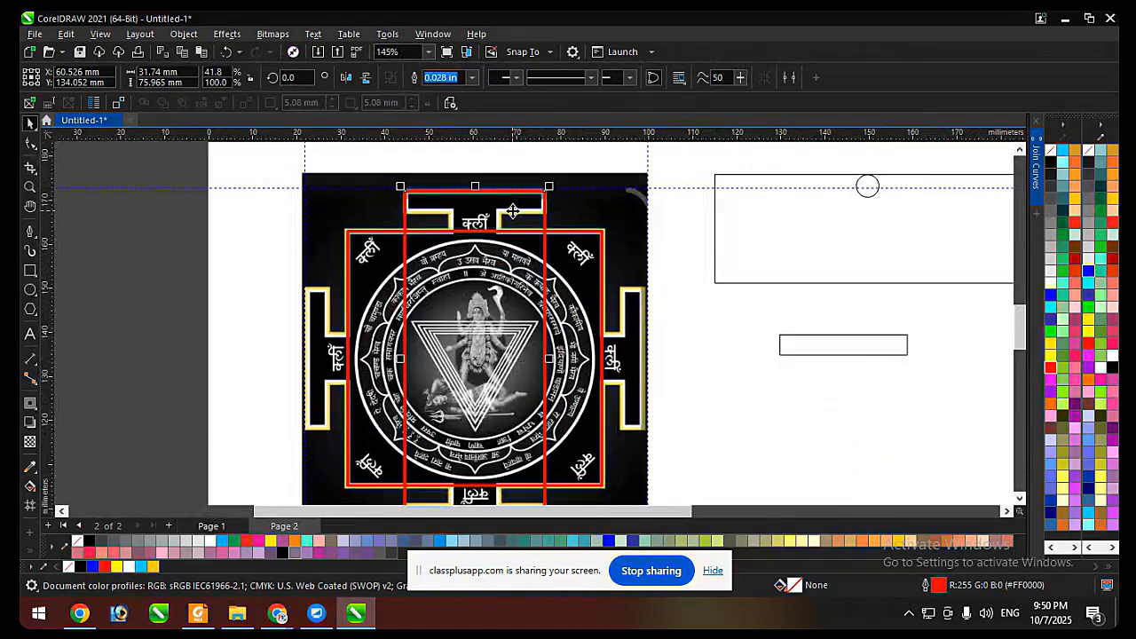
{"action": "left_click_drag", "start_coordinate": [548, 359], "coordinate": [505, 235]}
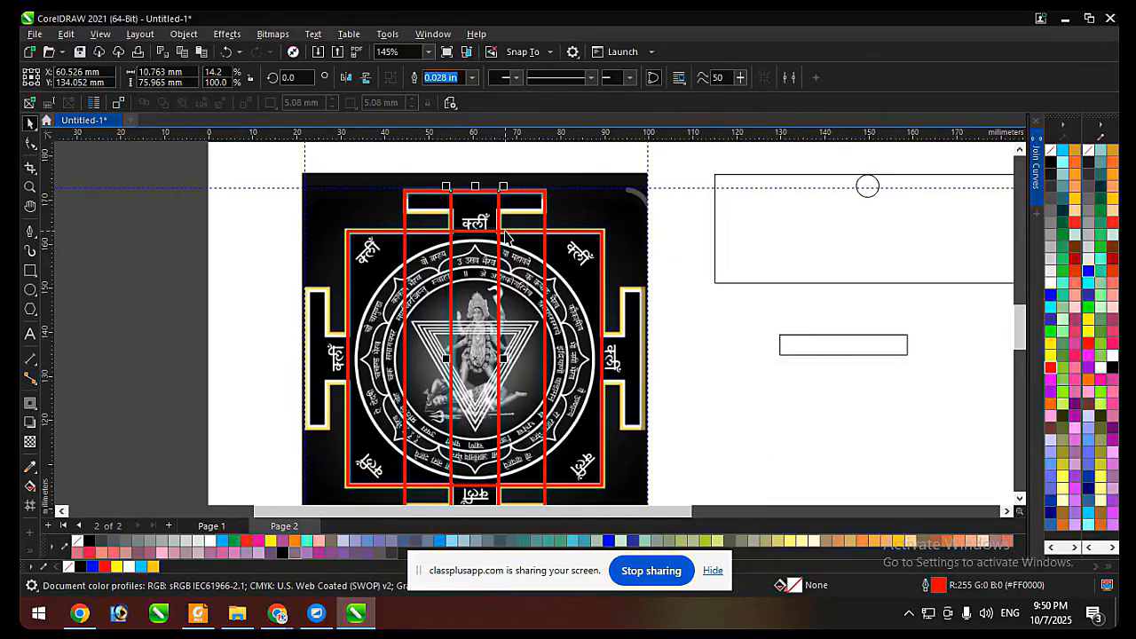
Move the yantra image aside to expose the red rectangles, and undo the move.
{"action": "scroll", "coordinate": [536, 222], "scroll_direction": "down", "scroll_amount": 2}
{"action": "left_click_drag", "start_coordinate": [581, 224], "coordinate": [355, 222]}
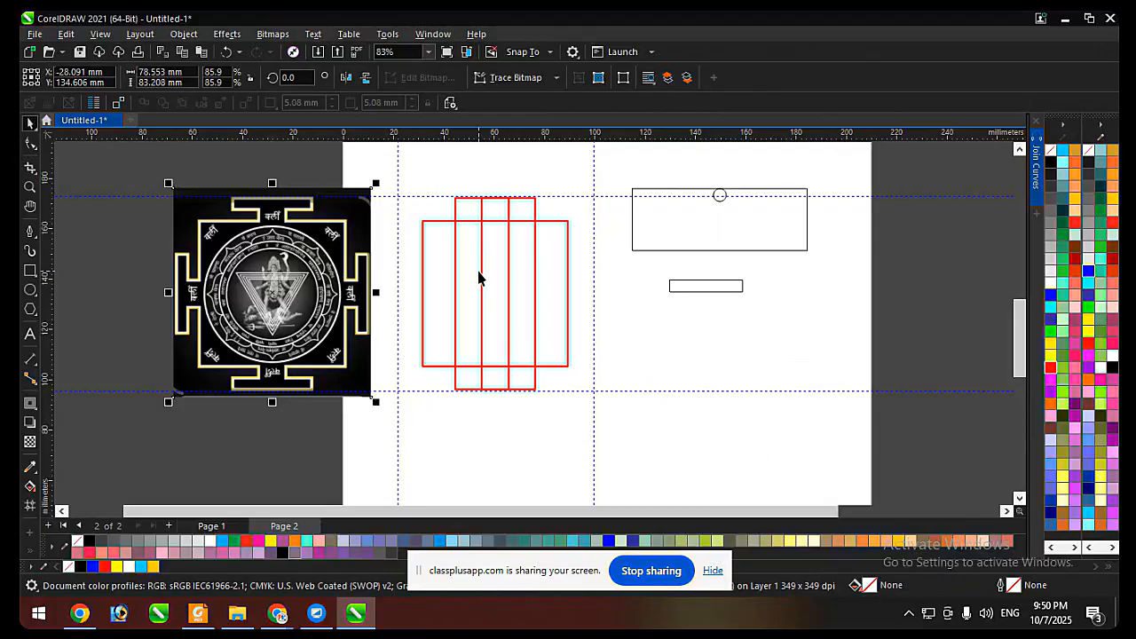
{"action": "key", "text": "ctrl+z"}
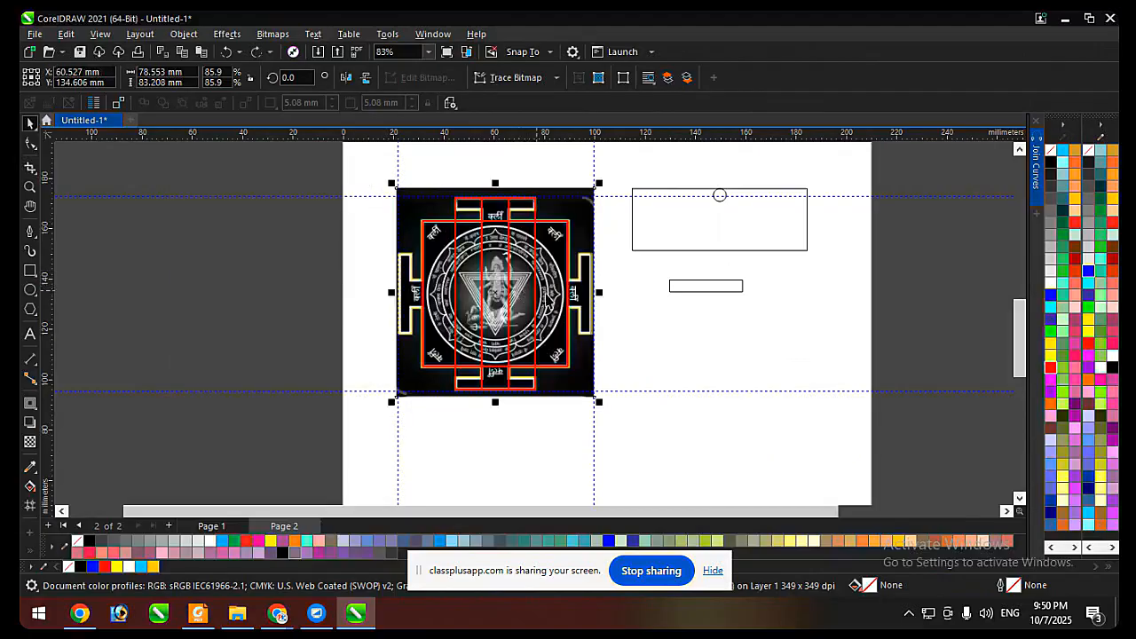
{"action": "left_click", "coordinate": [672, 367]}
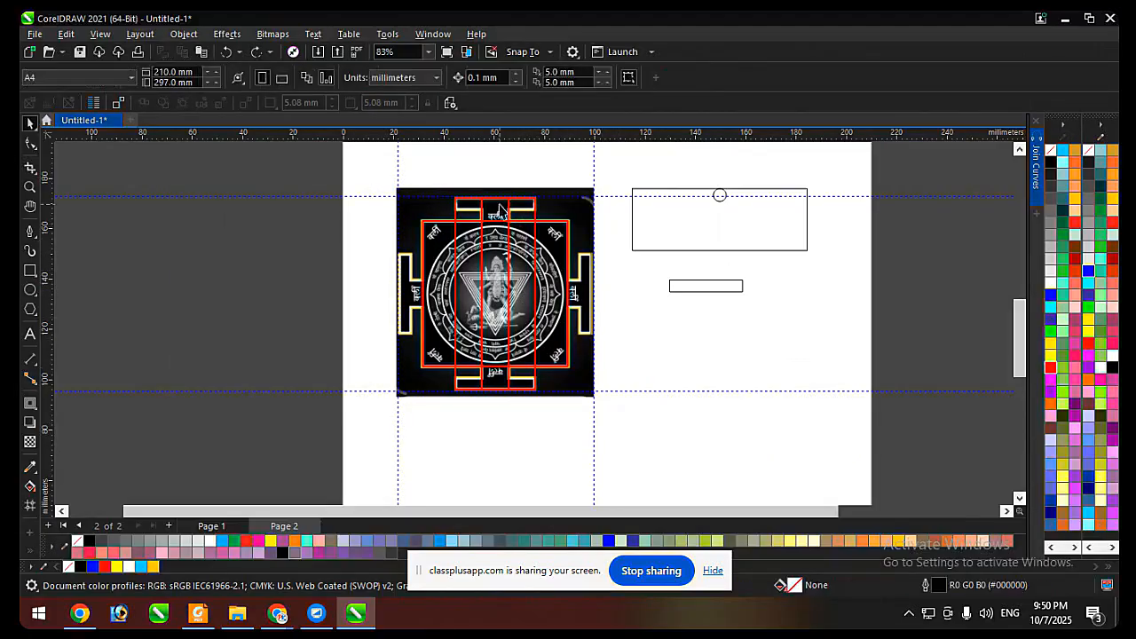
{"action": "scroll", "coordinate": [502, 213], "scroll_direction": "up", "scroll_amount": 4}
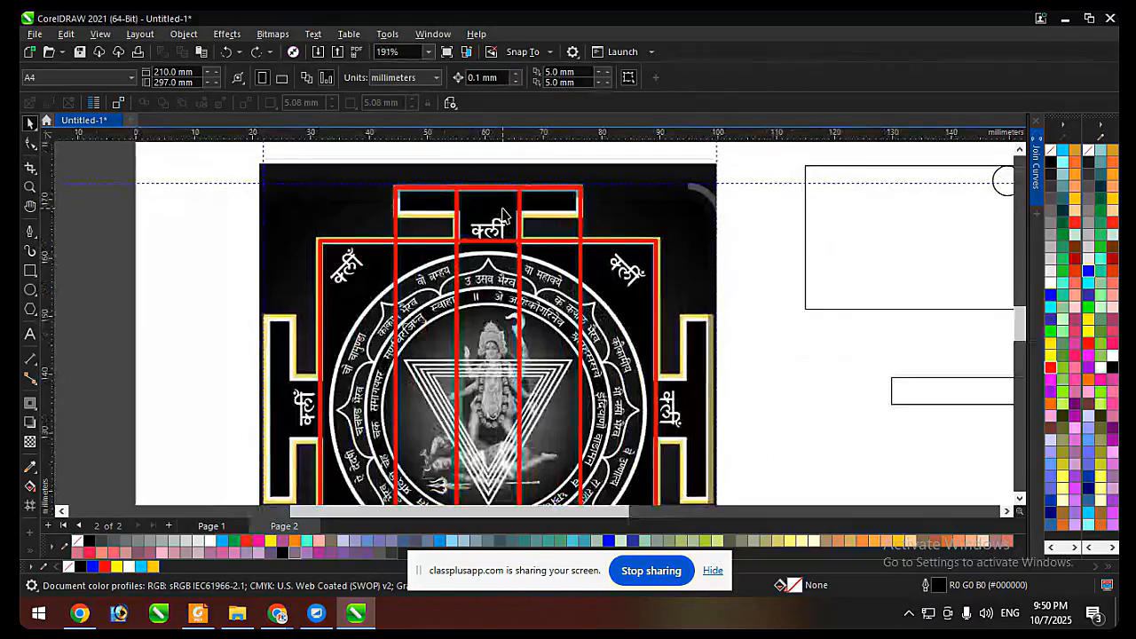
{"action": "scroll", "coordinate": [502, 213], "scroll_direction": "down", "scroll_amount": 4}
{"action": "left_click", "coordinate": [613, 222]}
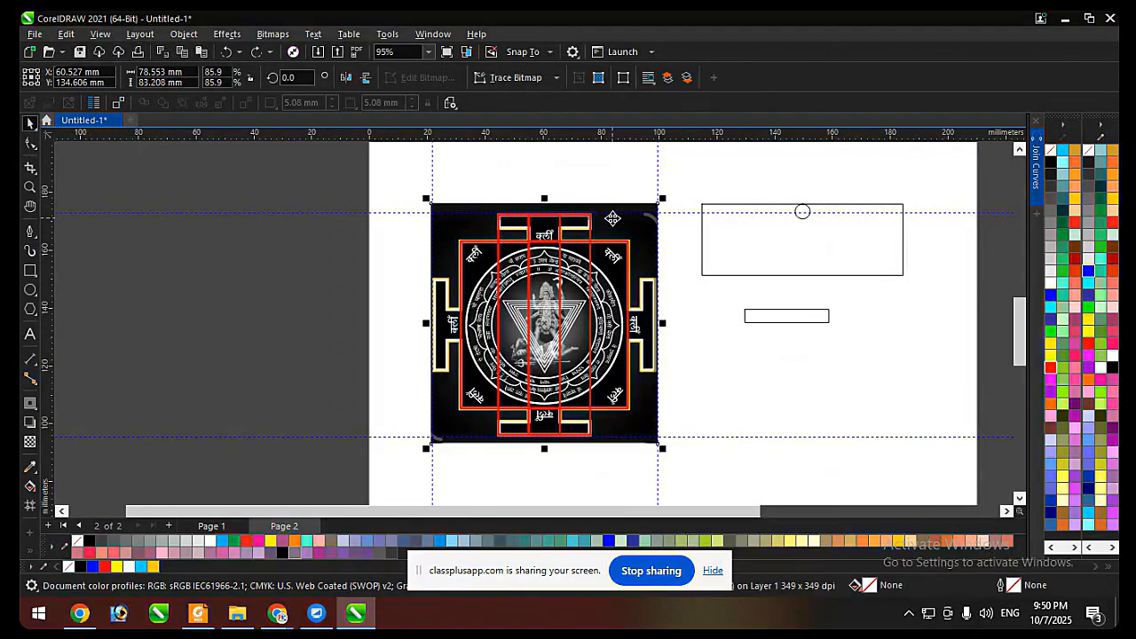
{"action": "left_click", "coordinate": [586, 185]}
{"action": "scroll", "coordinate": [559, 227], "scroll_direction": "up", "scroll_amount": 4}
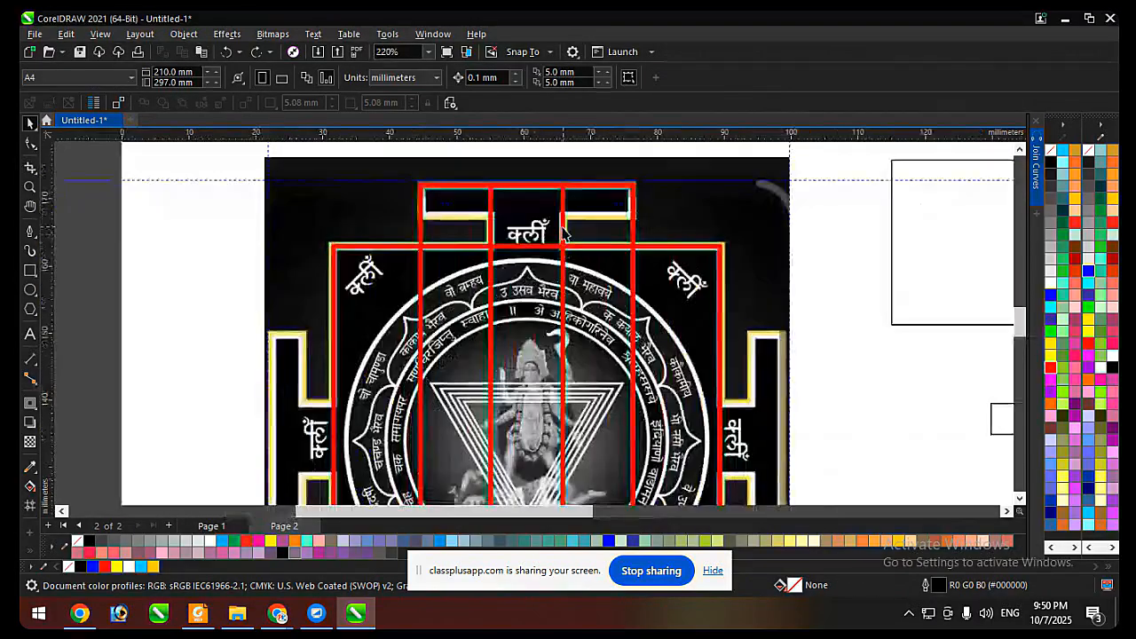
Give the narrow tall rectangle over the gate's neck a yellow outline.
{"action": "left_click", "coordinate": [563, 231]}
{"action": "scroll", "coordinate": [568, 217], "scroll_direction": "down", "scroll_amount": 3}
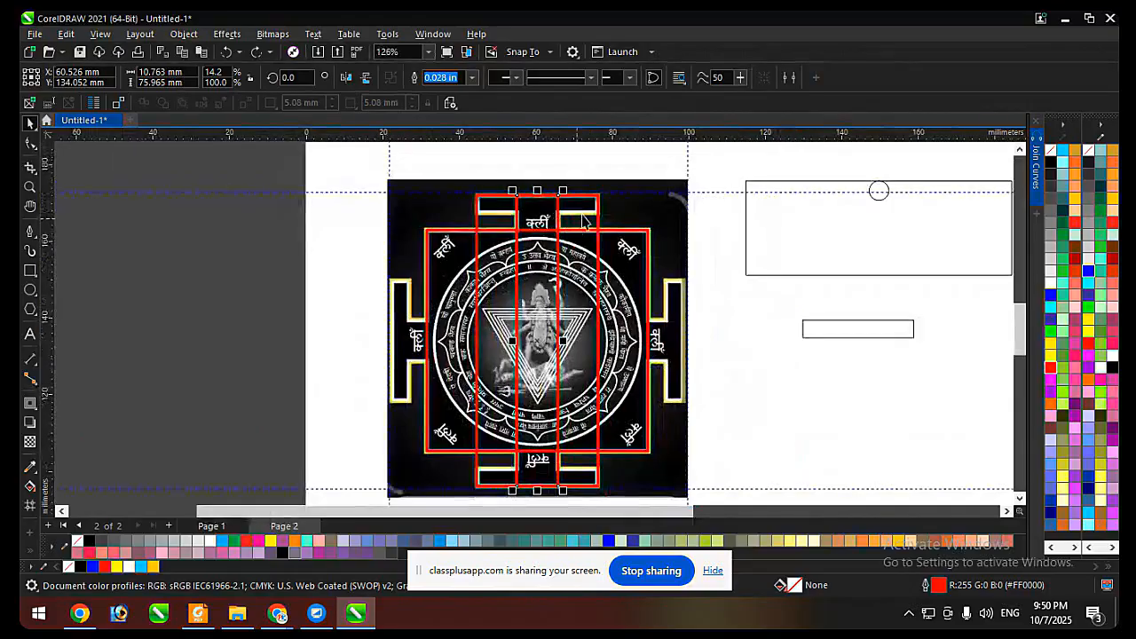
{"action": "left_click", "coordinate": [586, 218]}
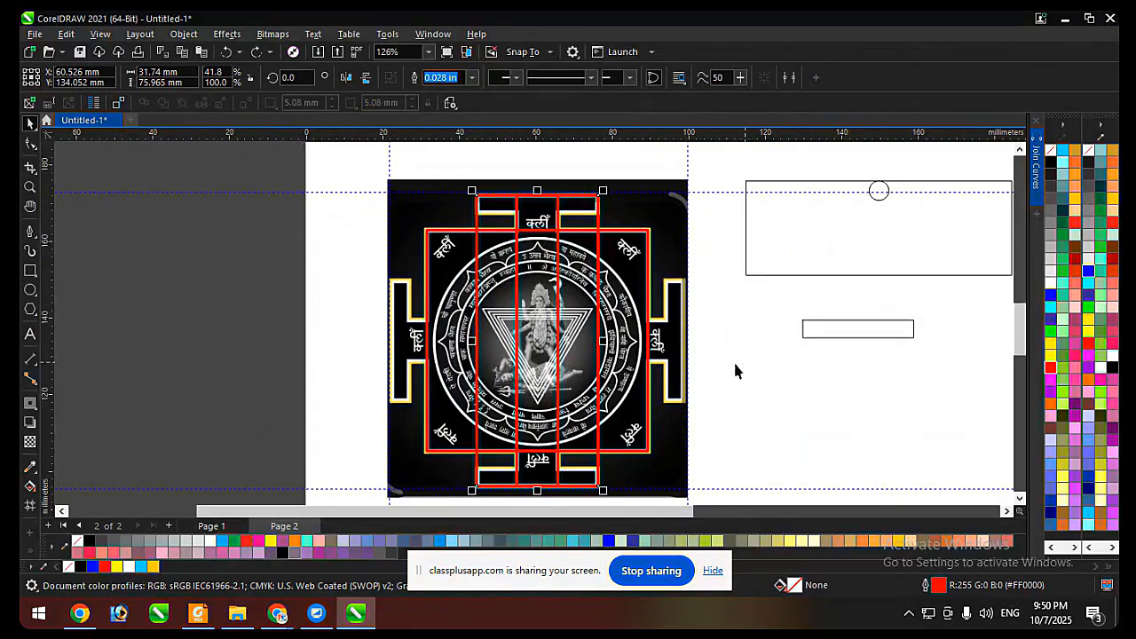
{"action": "scroll", "coordinate": [581, 355], "scroll_direction": "down", "scroll_amount": 1}
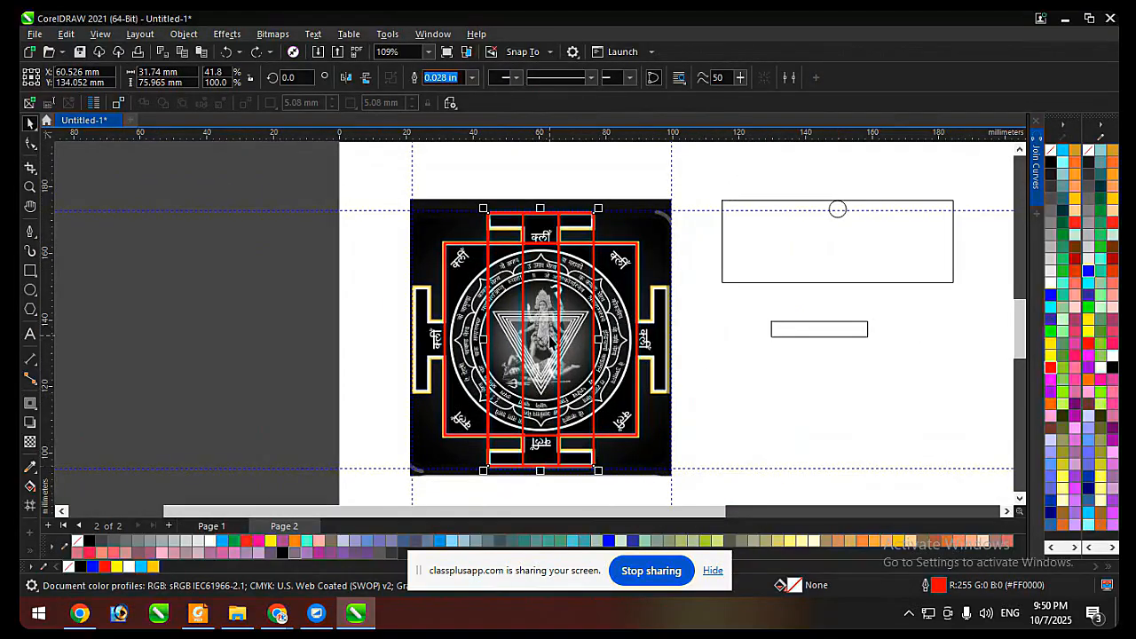
{"action": "left_click", "coordinate": [671, 370]}
{"action": "left_click_drag", "start_coordinate": [671, 366], "coordinate": [682, 364]}
{"action": "key", "text": "ctrl+z"}
{"action": "right_click", "coordinate": [1052, 347]}
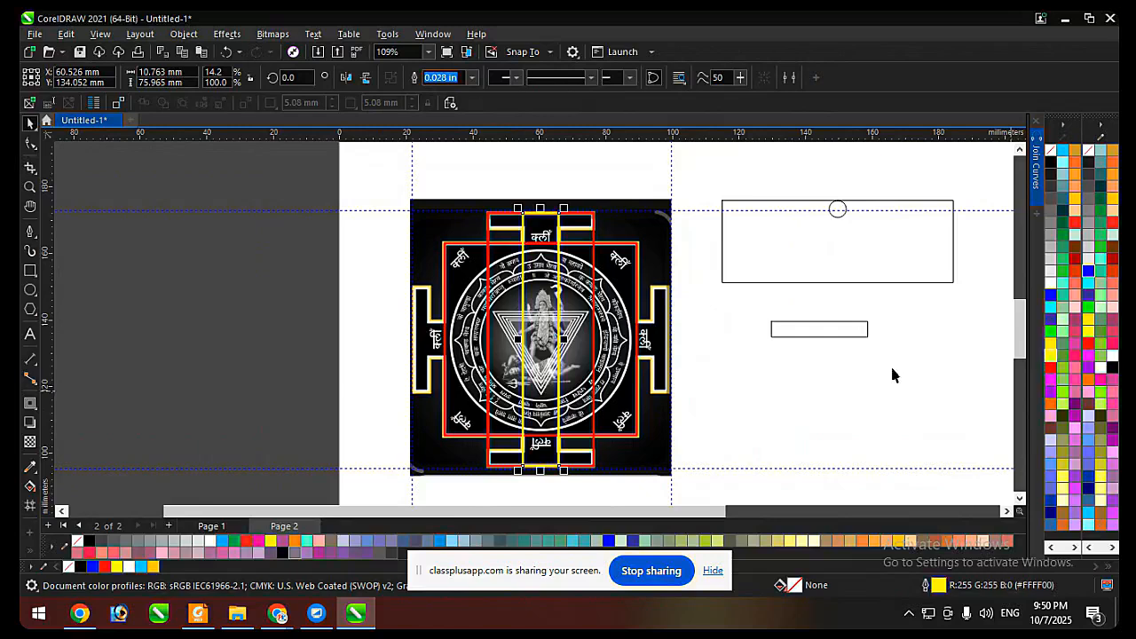
{"action": "left_click", "coordinate": [792, 413]}
Shorten the wider red rectangle from its lower edge to about 4.6 mm high to fit the yantra's upper gate bar.
{"action": "left_click", "coordinate": [548, 235]}
{"action": "scroll", "coordinate": [536, 232], "scroll_direction": "up", "scroll_amount": 6}
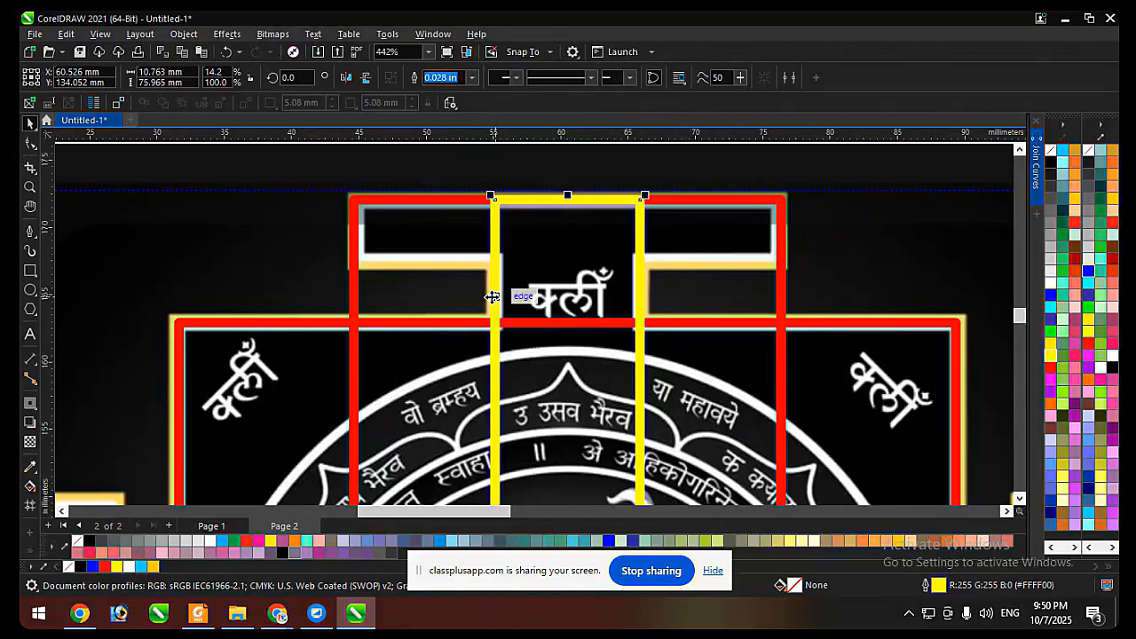
{"action": "left_click", "coordinate": [353, 298]}
{"action": "scroll", "coordinate": [390, 200], "scroll_direction": "down", "scroll_amount": 5}
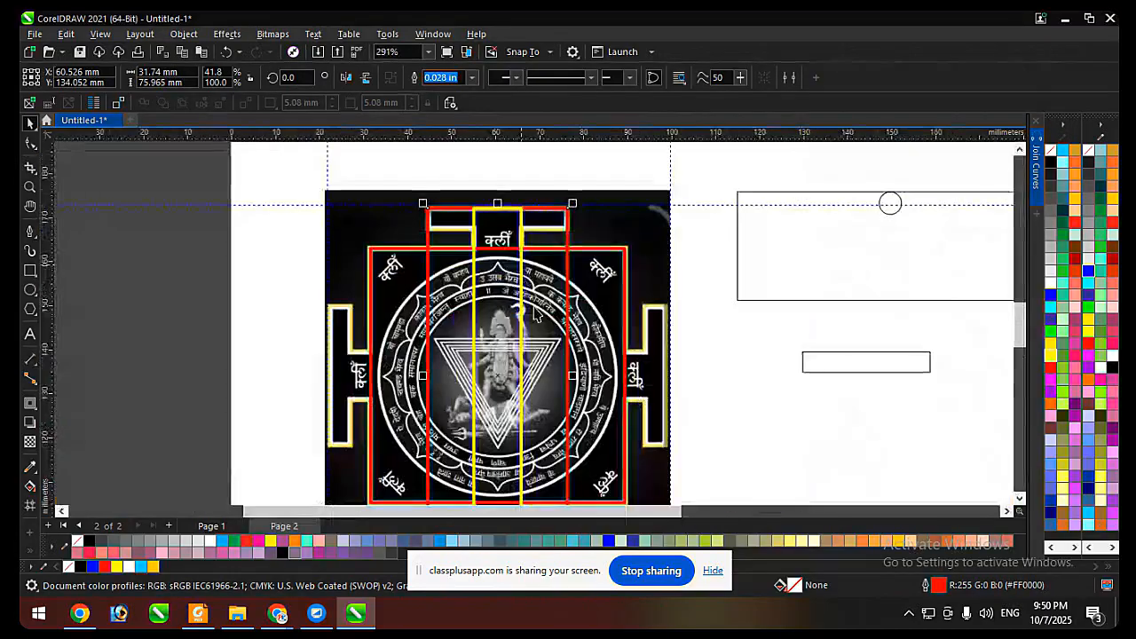
{"action": "scroll", "coordinate": [494, 482], "scroll_direction": "down", "scroll_amount": 1}
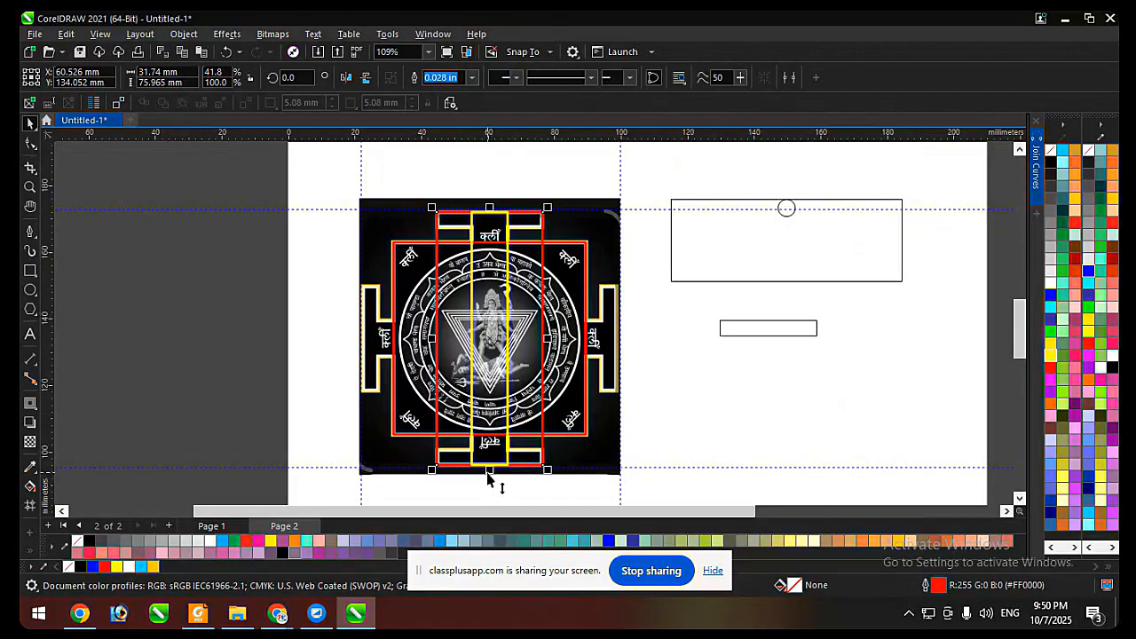
{"action": "left_click_drag", "start_coordinate": [487, 474], "coordinate": [487, 227]}
{"action": "scroll", "coordinate": [487, 227], "scroll_direction": "up", "scroll_amount": 5}
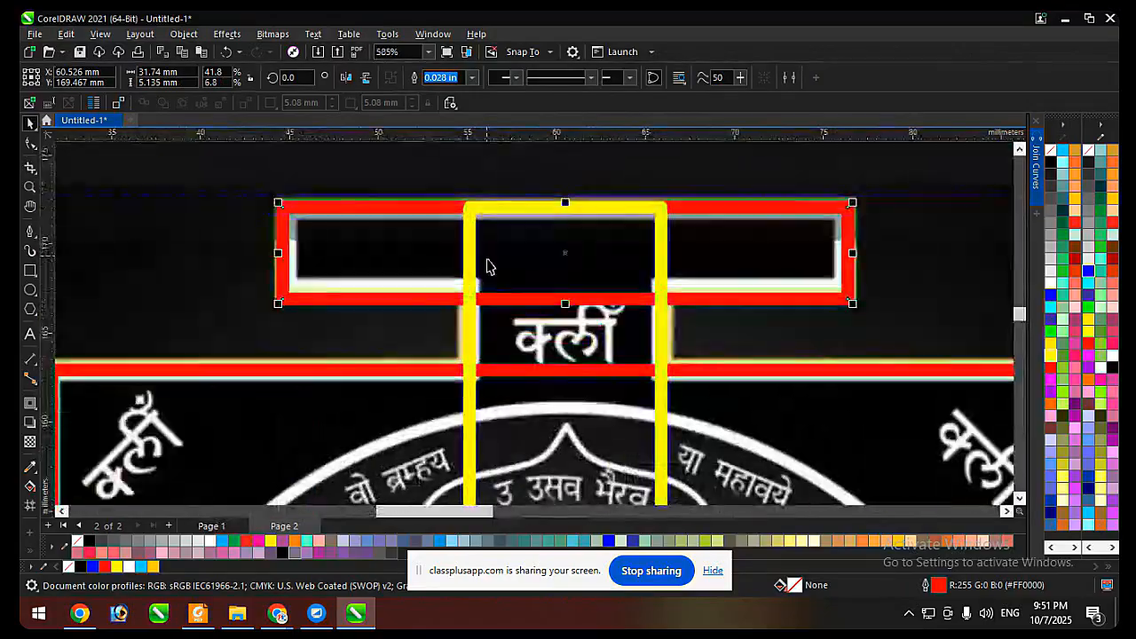
{"action": "left_click_drag", "start_coordinate": [561, 304], "coordinate": [554, 289]}
{"action": "scroll", "coordinate": [616, 222], "scroll_direction": "down", "scroll_amount": 4}
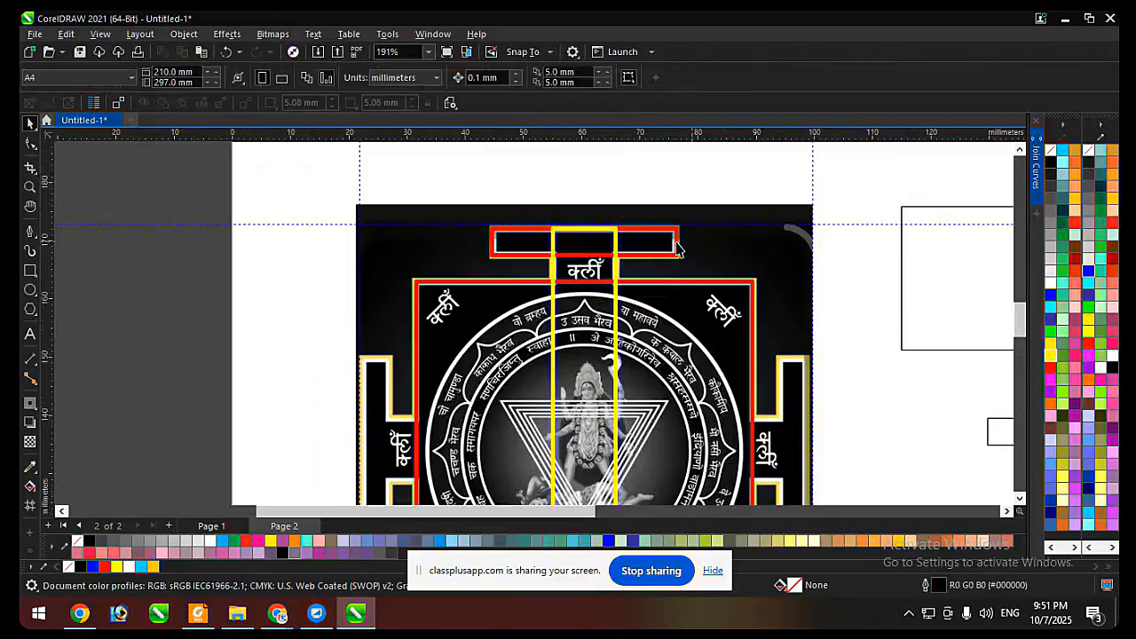
Fill the red rectangle over the upper gate bar with yellow.
{"action": "left_click", "coordinate": [677, 249]}
{"action": "left_click", "coordinate": [1049, 355]}
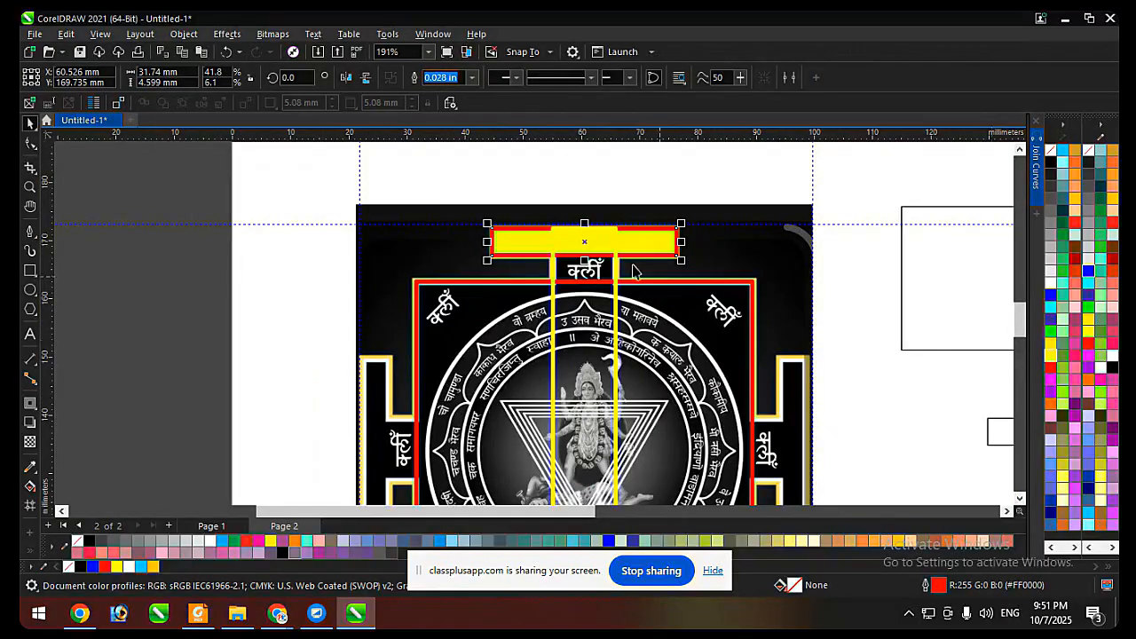
Fill the tall neck rectangle and the square border with yellow, and remove the outlines of the selected shapes.
{"action": "left_click", "coordinate": [616, 271], "text": "shift"}
{"action": "left_click", "coordinate": [1050, 356]}
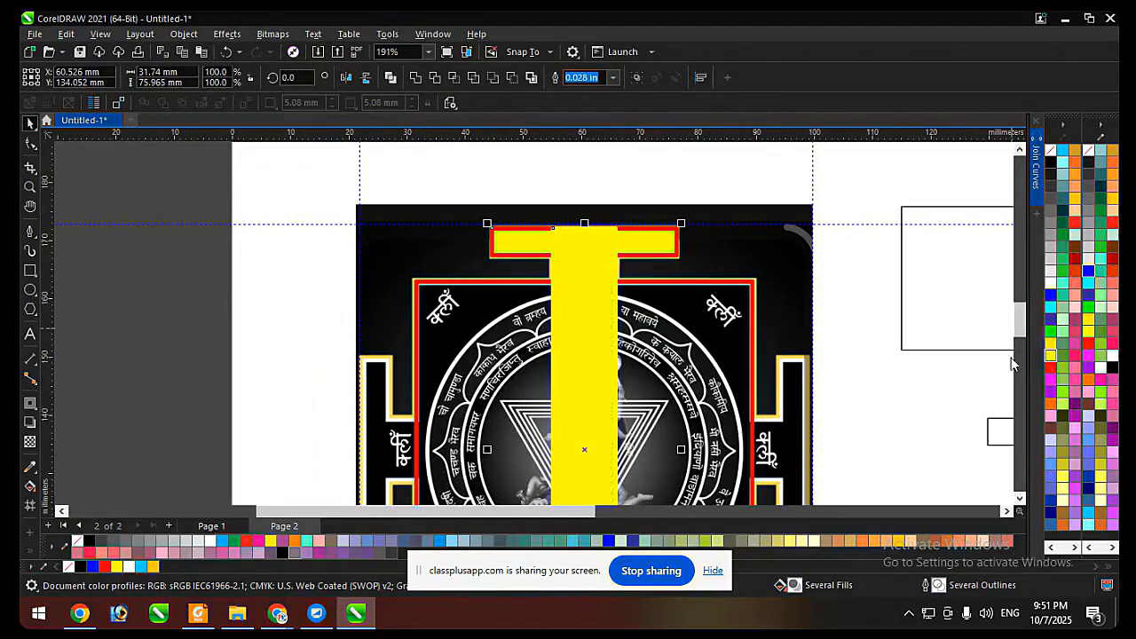
{"action": "left_click", "coordinate": [698, 302], "text": "shift"}
{"action": "left_click", "coordinate": [1049, 357]}
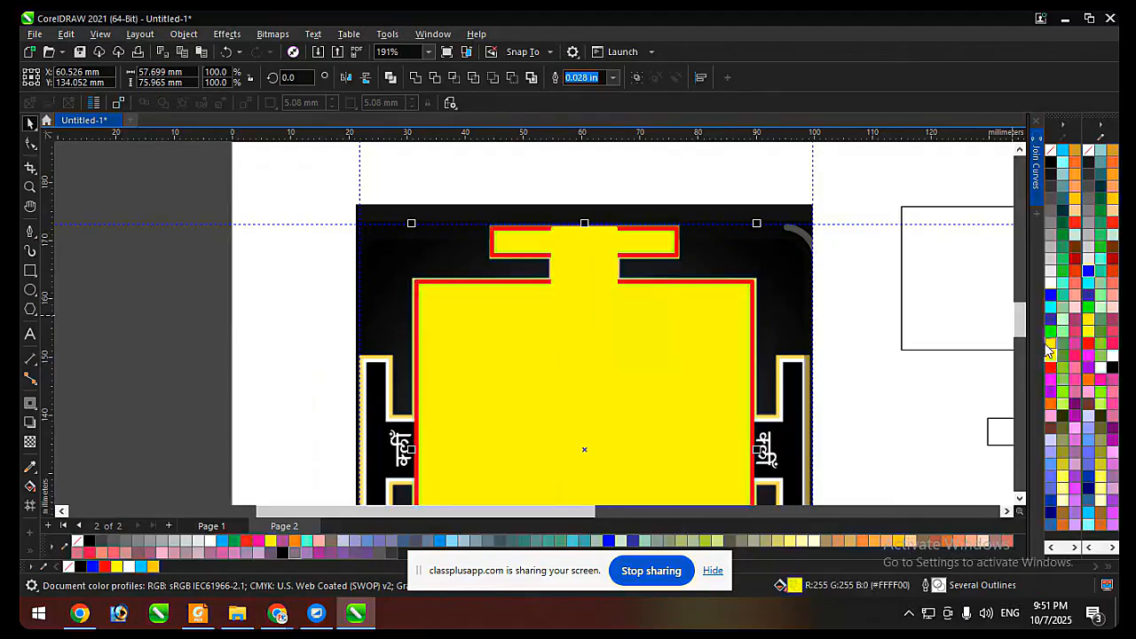
{"action": "right_click", "coordinate": [1050, 150]}
{"action": "scroll", "coordinate": [684, 241], "scroll_direction": "down", "scroll_amount": 2}
{"action": "left_click", "coordinate": [684, 242], "text": "shift"}
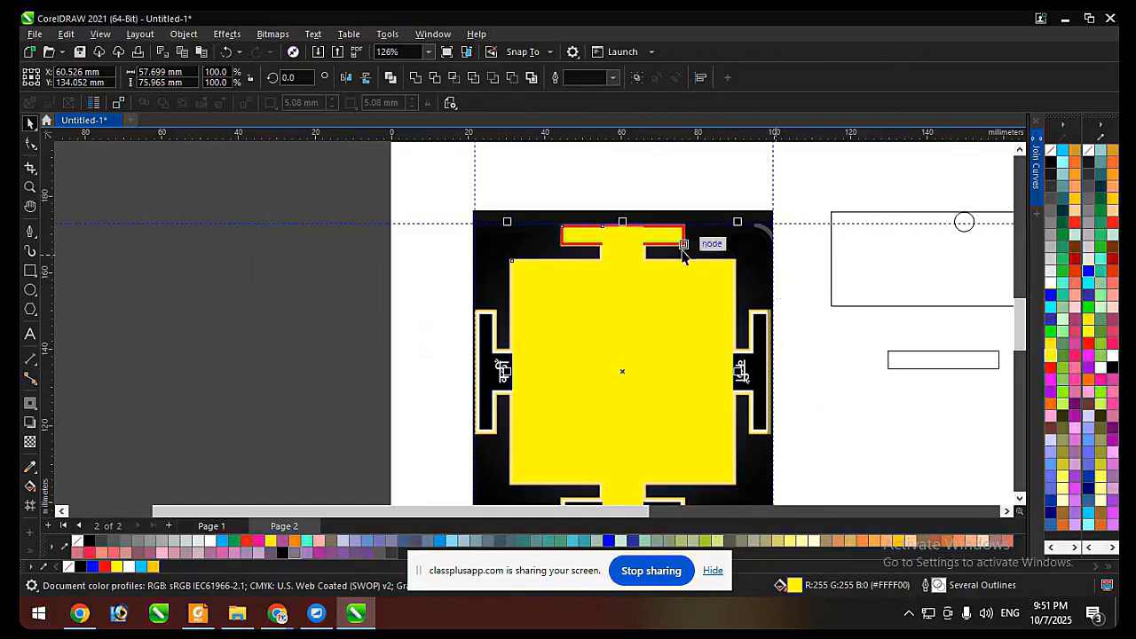
{"action": "left_click_drag", "start_coordinate": [679, 246], "coordinate": [685, 294]}
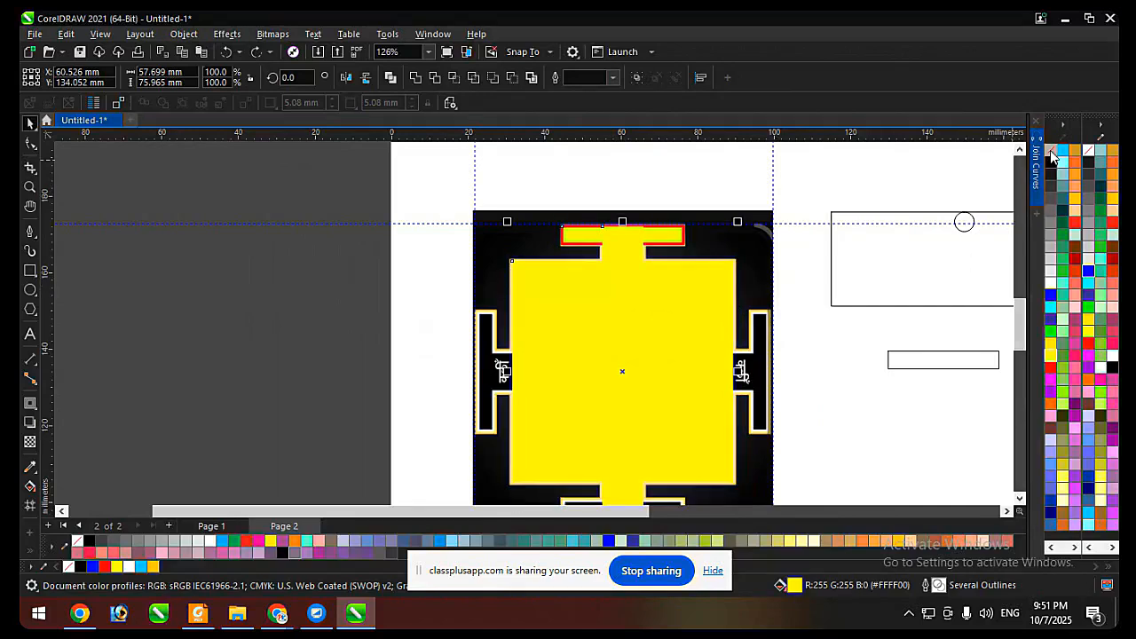
{"action": "scroll", "coordinate": [878, 227], "scroll_direction": "down", "scroll_amount": 2}
Move the yellow shapes off the page, and undo the move, the outline removal and the square's yellow fill.
{"action": "left_click_drag", "start_coordinate": [702, 337], "coordinate": [457, 335]}
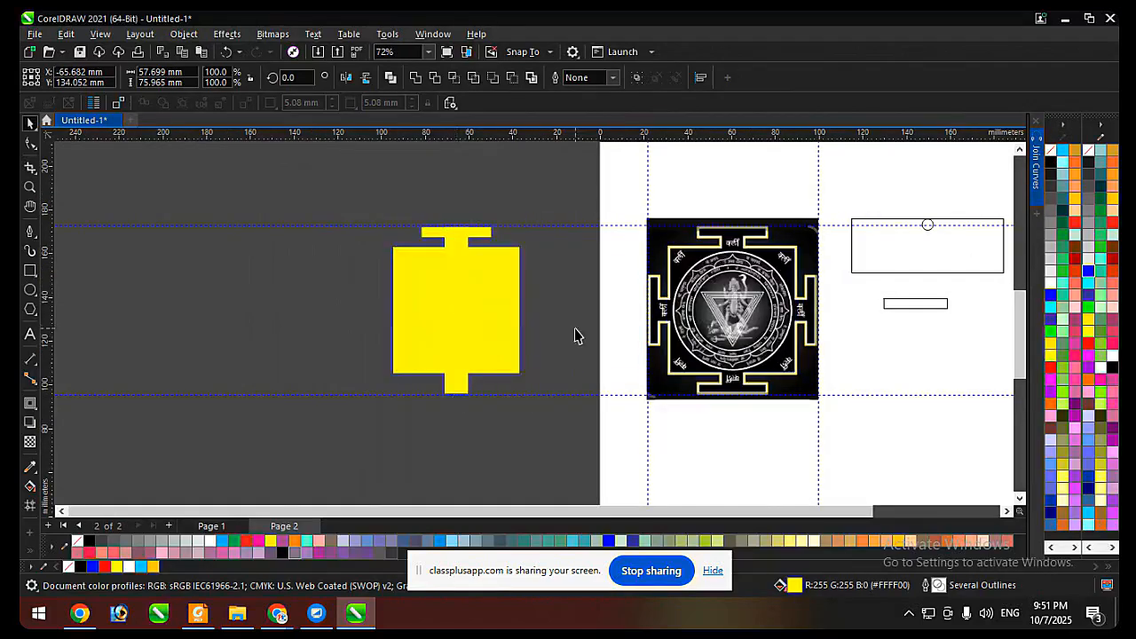
{"action": "key", "text": "Escape"}
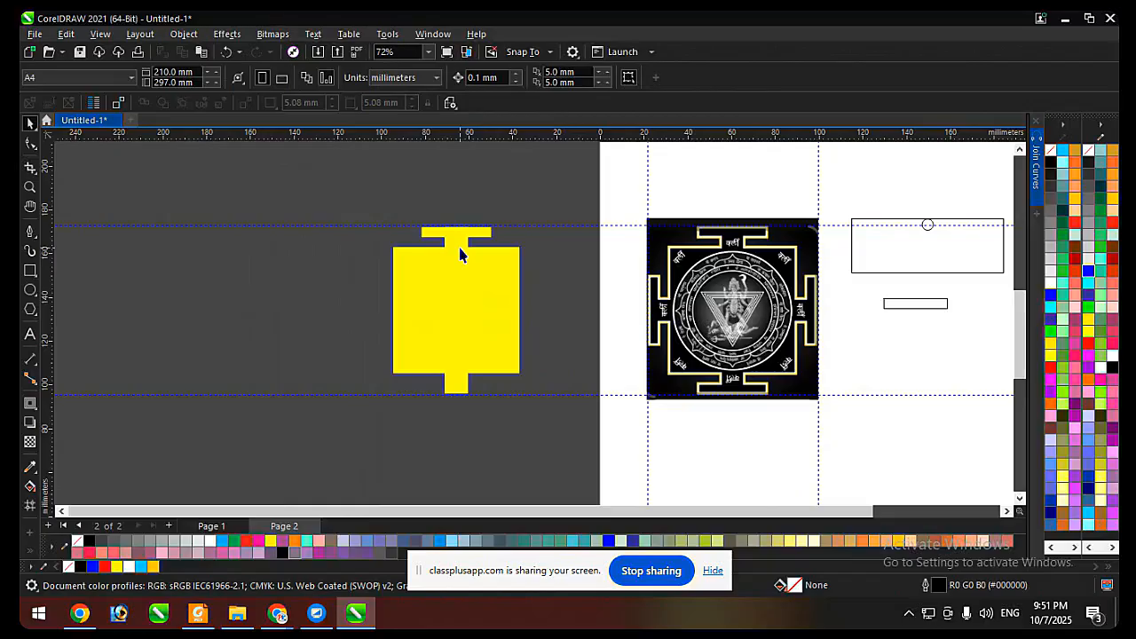
{"action": "key", "text": "ctrl+z"}
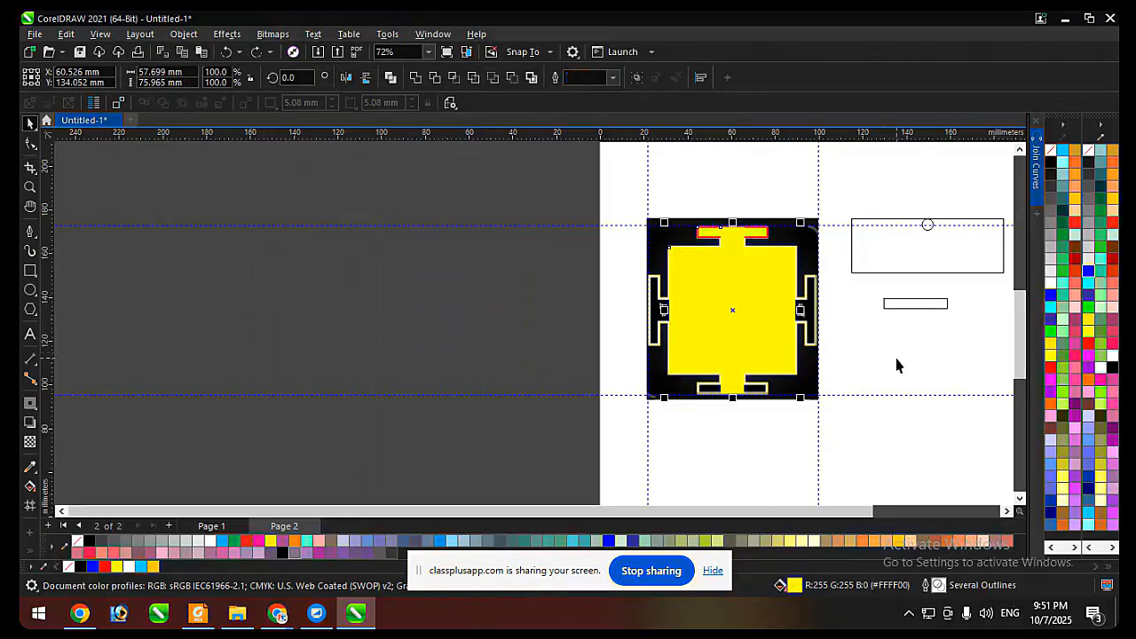
{"action": "key", "text": "ctrl+z"}
{"action": "key", "text": "Escape"}
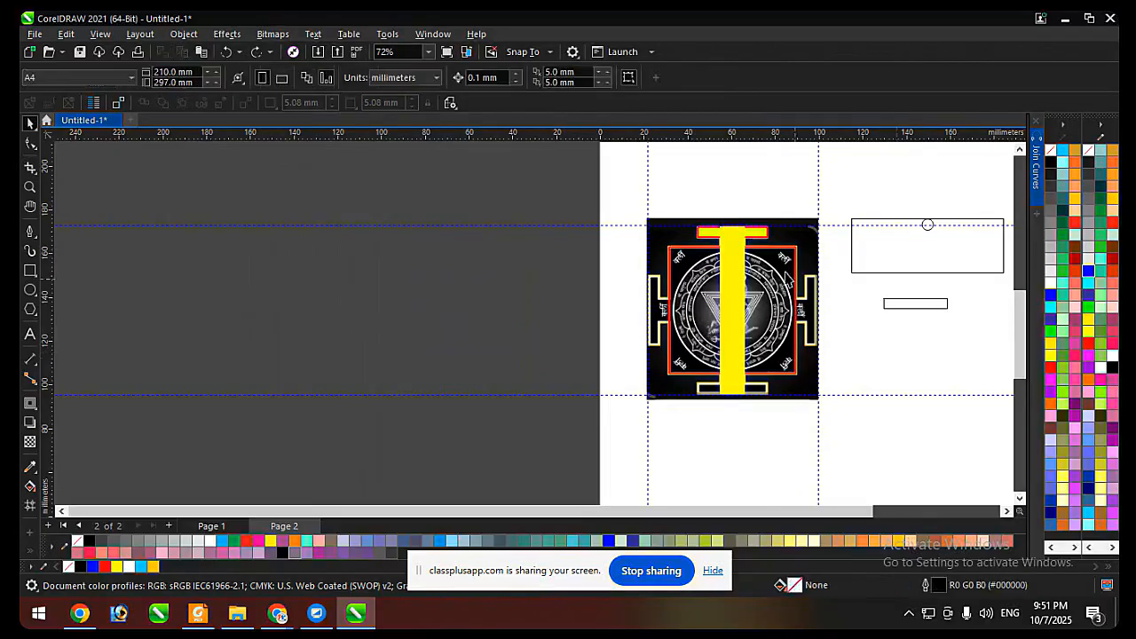
Give the tall neck rectangle a red outline, and remove the fill from the gate bar, neck and square rectangles.
{"action": "scroll", "coordinate": [753, 252], "scroll_direction": "up", "scroll_amount": 2}
{"action": "left_click", "coordinate": [704, 231]}
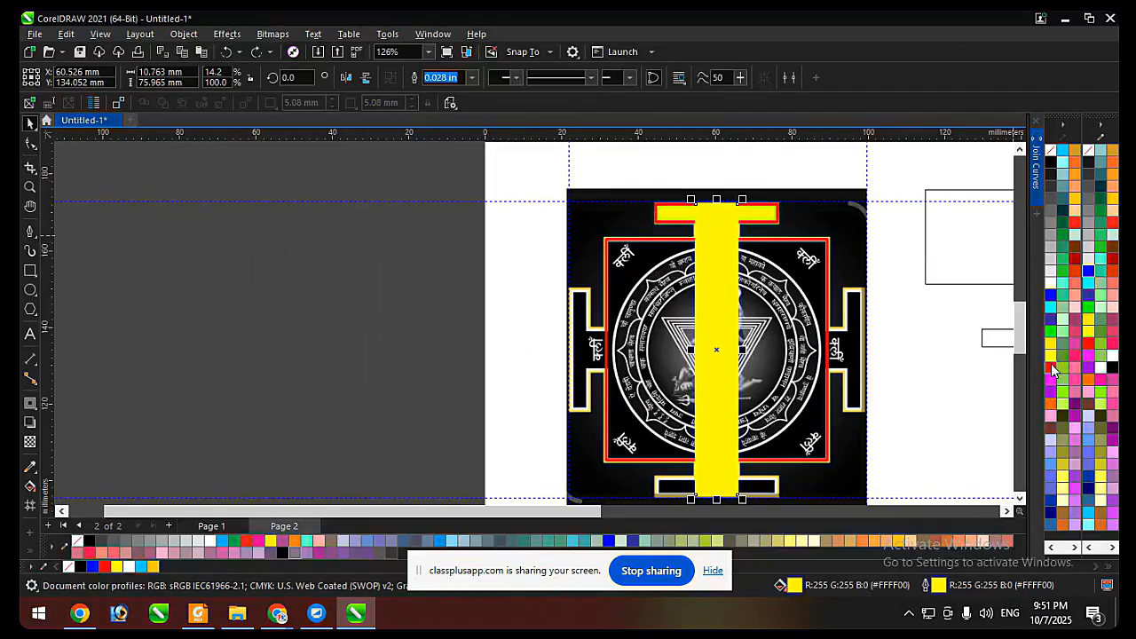
{"action": "right_click", "coordinate": [1051, 368]}
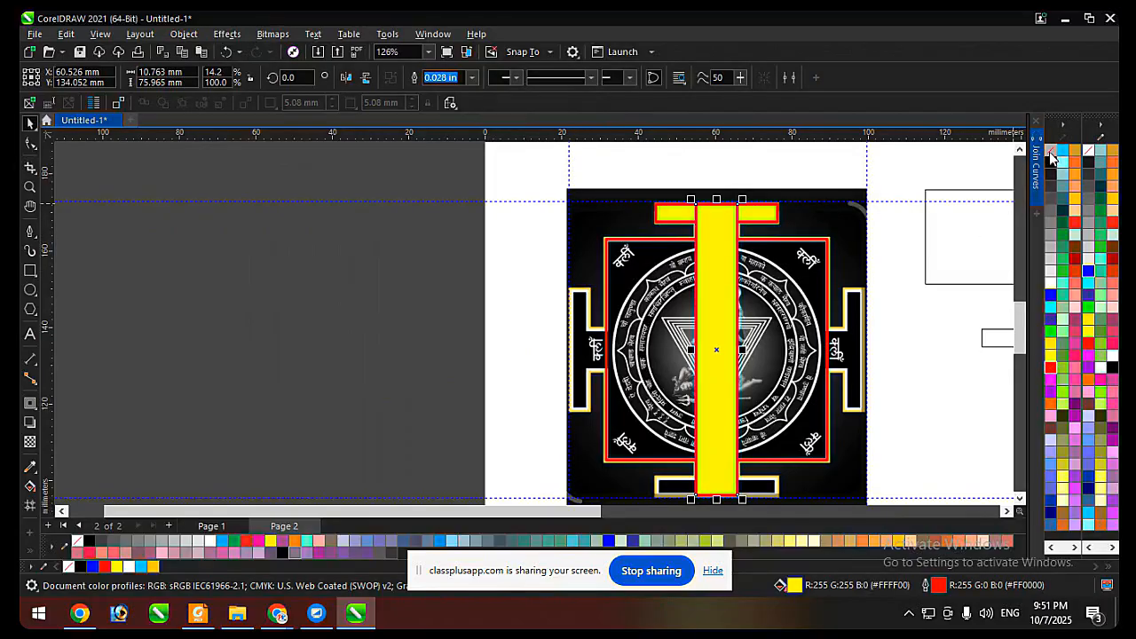
{"action": "left_click", "coordinate": [765, 259], "text": "shift"}
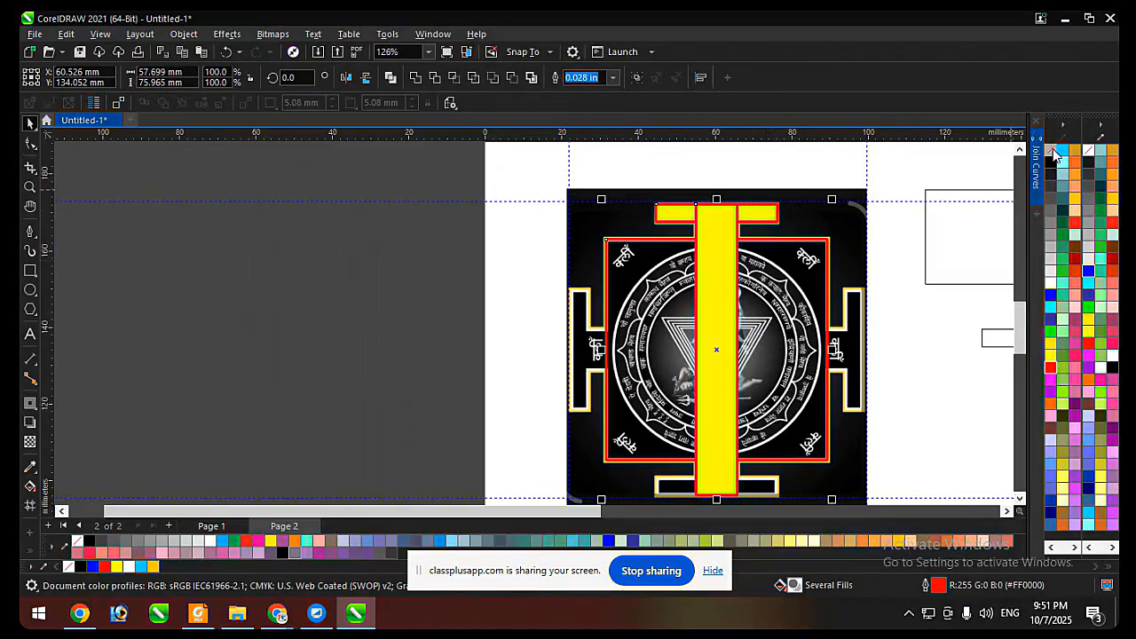
{"action": "left_click", "coordinate": [1051, 150]}
{"action": "scroll", "coordinate": [736, 228], "scroll_direction": "up", "scroll_amount": 1}
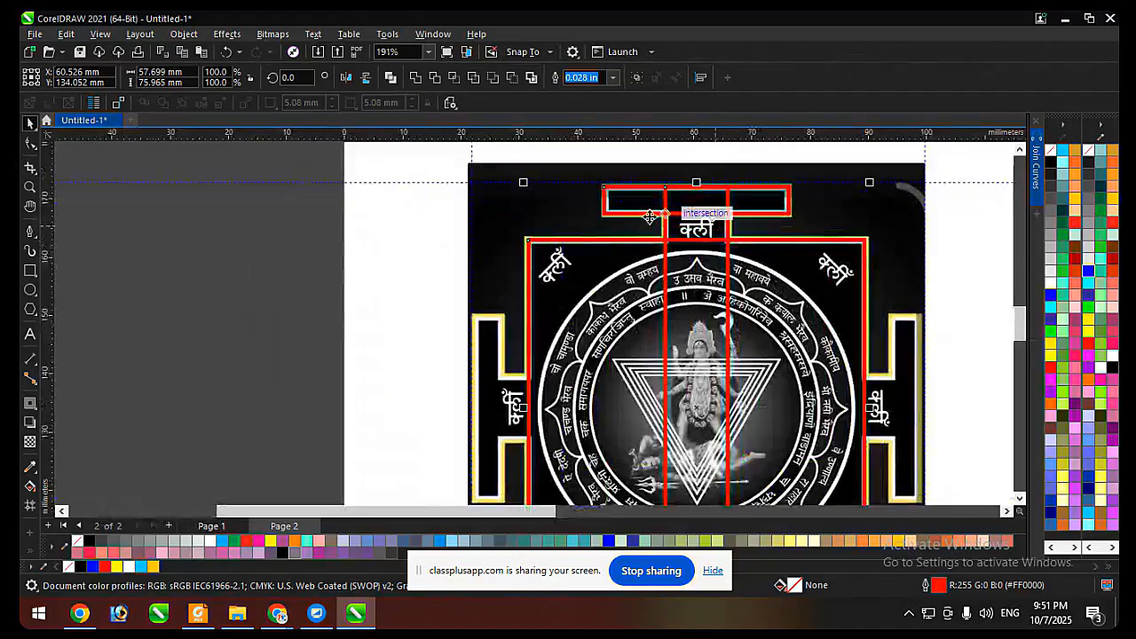
{"action": "scroll", "coordinate": [621, 235], "scroll_direction": "down", "scroll_amount": 1}
{"action": "left_click", "coordinate": [408, 243]}
{"action": "scroll", "coordinate": [532, 231], "scroll_direction": "down", "scroll_amount": 1}
{"action": "scroll", "coordinate": [650, 215], "scroll_direction": "up", "scroll_amount": 1}
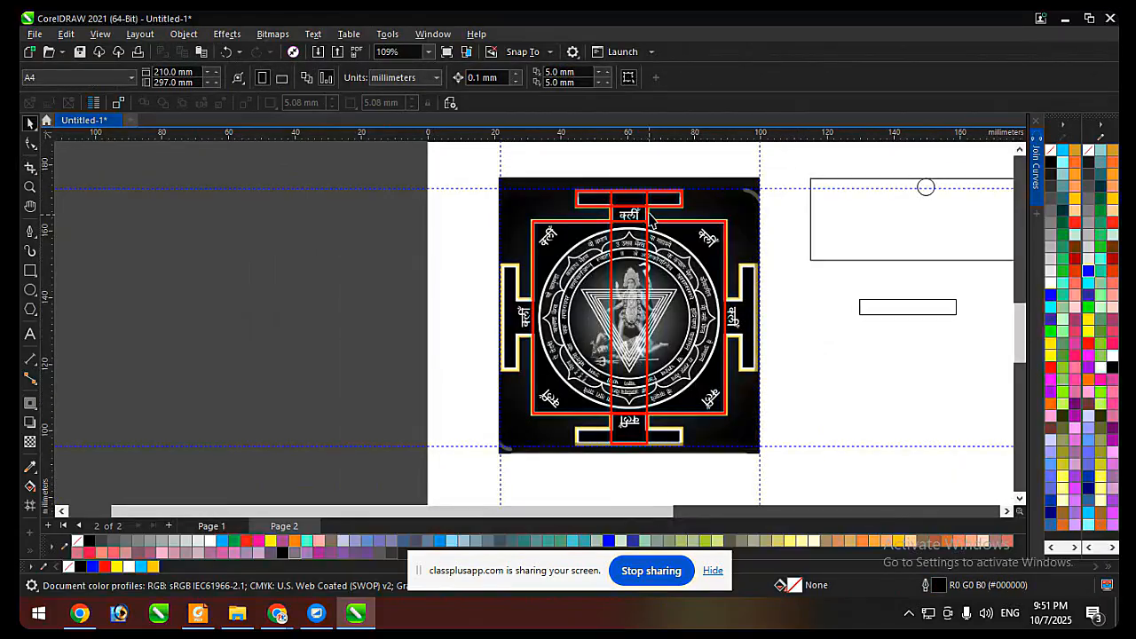
Move the three red rectangles together off the page beside the yantra, and undo the move.
{"action": "left_click", "coordinate": [649, 215]}
{"action": "scroll", "coordinate": [684, 208], "scroll_direction": "down", "scroll_amount": 1}
{"action": "left_click_drag", "start_coordinate": [439, 192], "coordinate": [729, 379]}
{"action": "left_click_drag", "start_coordinate": [715, 315], "coordinate": [455, 315]}
{"action": "left_click", "coordinate": [493, 403]}
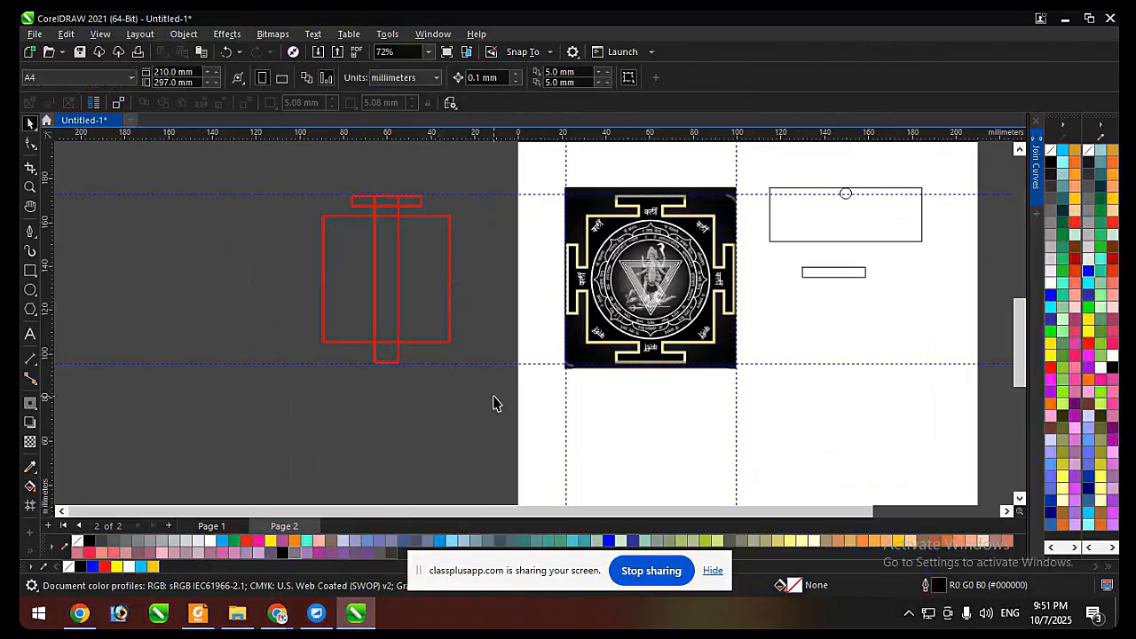
{"action": "key", "text": "ctrl+z"}
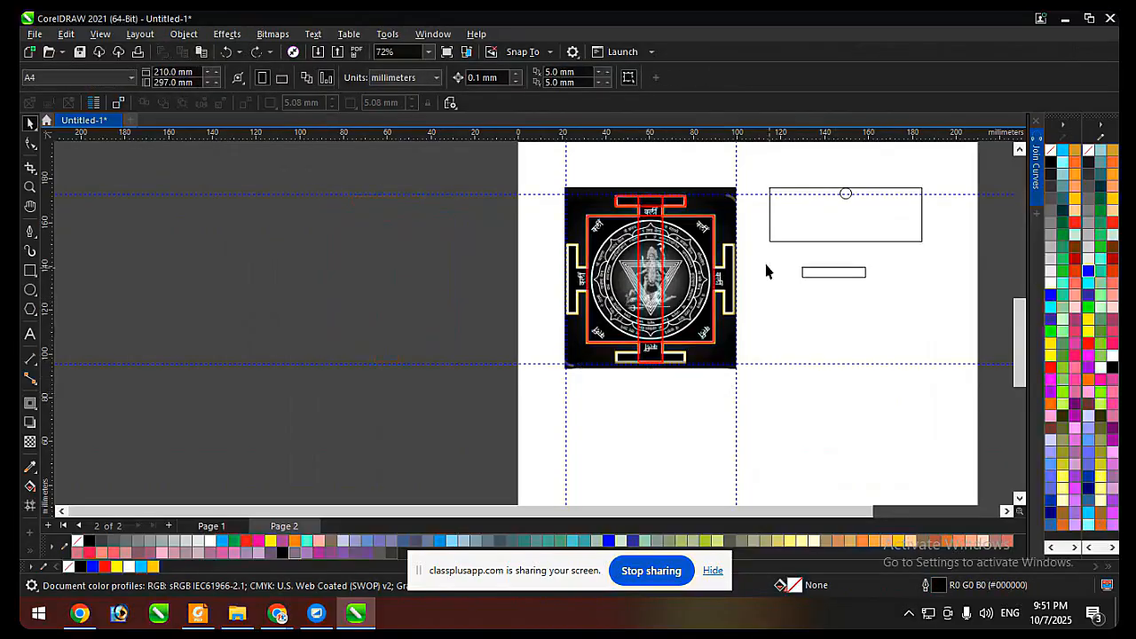
Examine how the red gate bar, neck and square rectangles overlap at the yantra's upper and lower gates.
{"action": "scroll", "coordinate": [681, 196], "scroll_direction": "up", "scroll_amount": 1}
{"action": "left_click", "coordinate": [629, 196]}
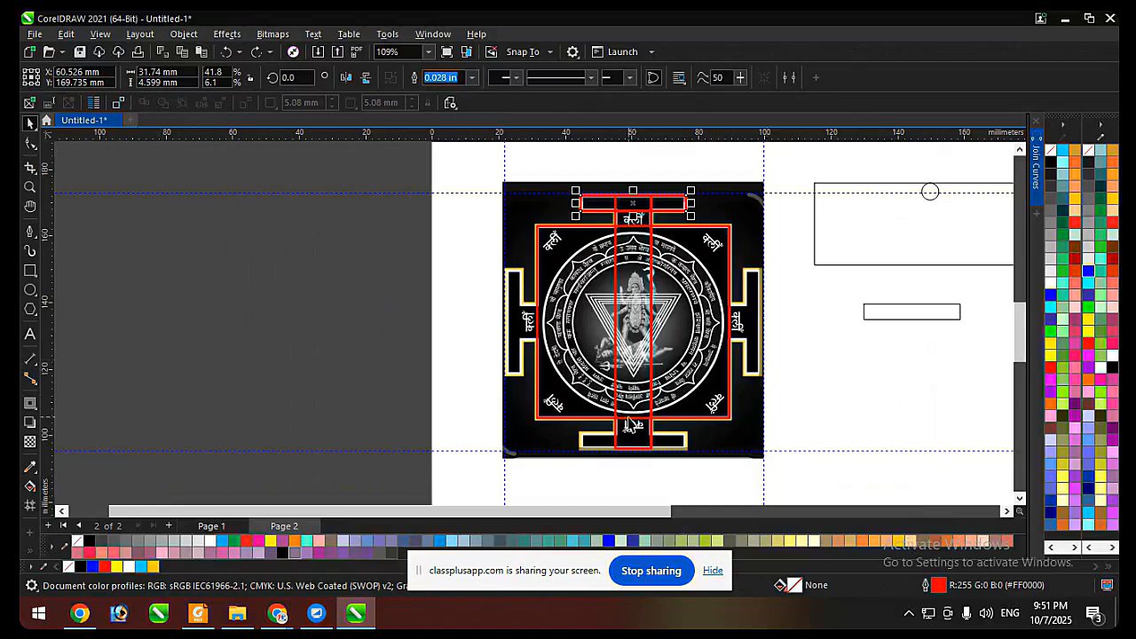
{"action": "scroll", "coordinate": [650, 217], "scroll_direction": "up", "scroll_amount": 2}
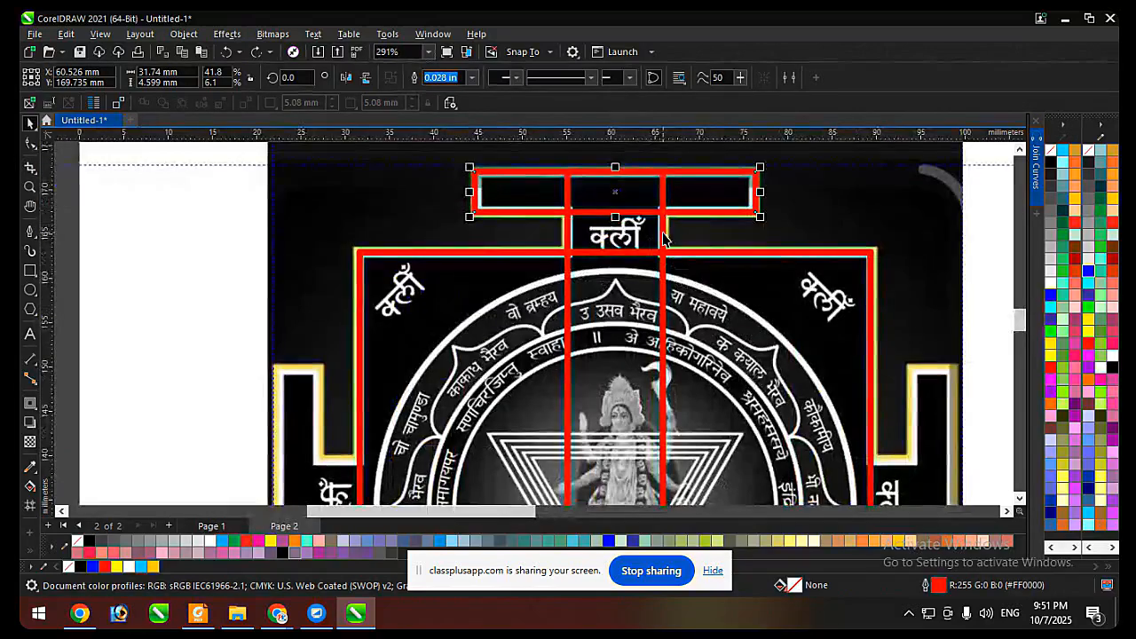
{"action": "left_click", "coordinate": [663, 223]}
{"action": "scroll", "coordinate": [661, 223], "scroll_direction": "down", "scroll_amount": 1}
{"action": "left_click", "coordinate": [693, 215]}
{"action": "scroll", "coordinate": [657, 197], "scroll_direction": "down", "scroll_amount": 1}
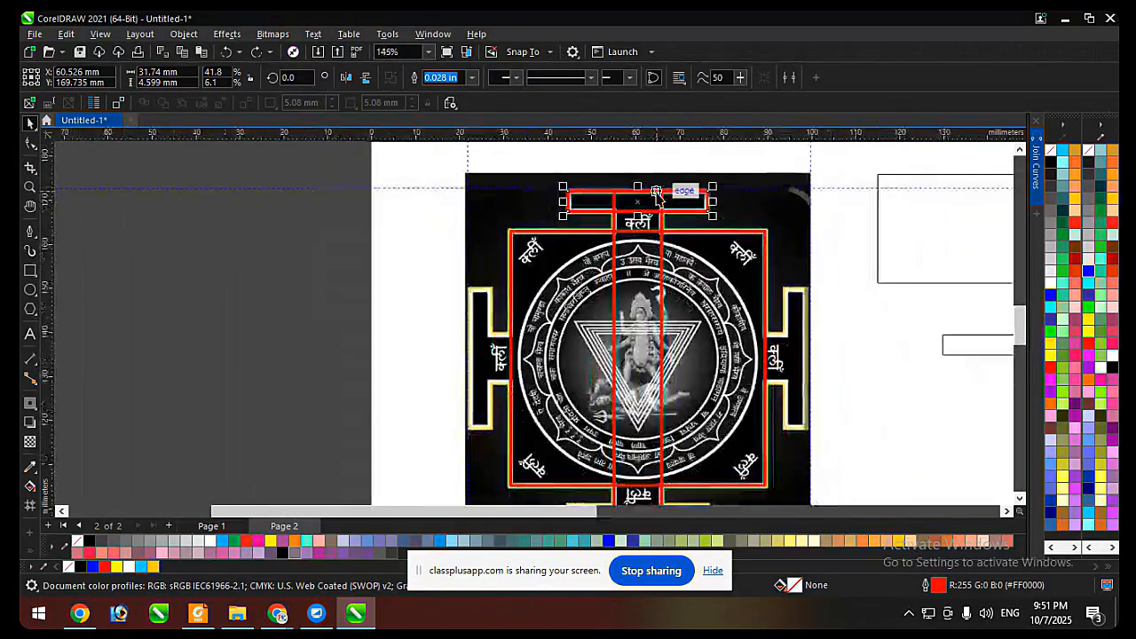
{"action": "scroll", "coordinate": [655, 195], "scroll_direction": "up", "scroll_amount": 1}
{"action": "scroll", "coordinate": [510, 192], "scroll_direction": "down", "scroll_amount": 1}
{"action": "scroll", "coordinate": [568, 213], "scroll_direction": "up", "scroll_amount": 1}
{"action": "scroll", "coordinate": [562, 213], "scroll_direction": "up", "scroll_amount": 2}
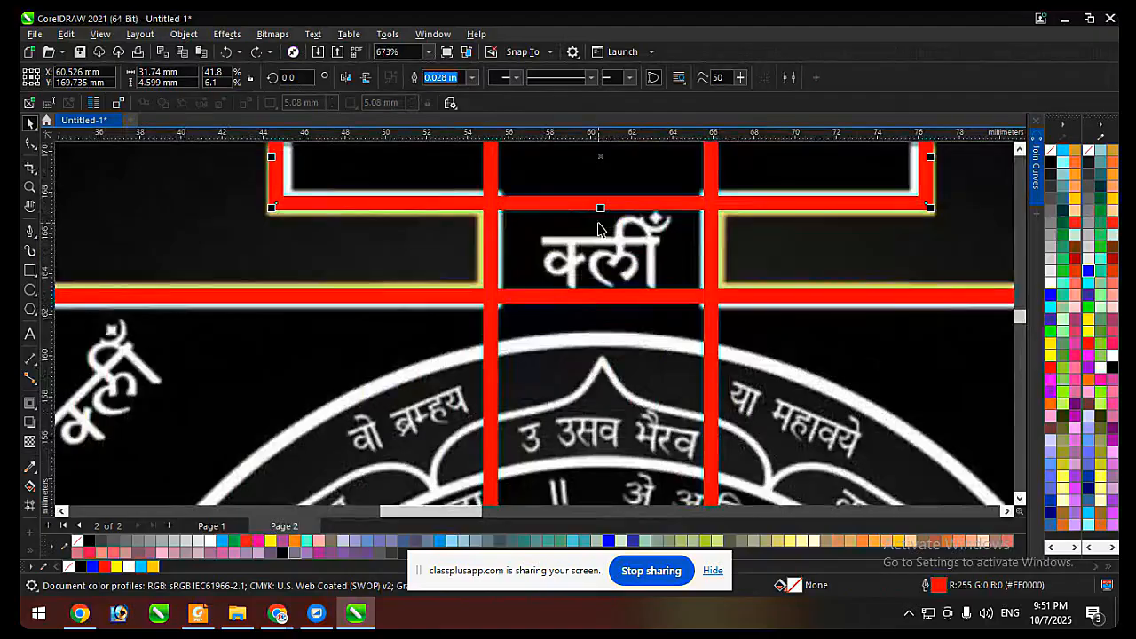
{"action": "scroll", "coordinate": [674, 239], "scroll_direction": "down", "scroll_amount": 3}
{"action": "scroll", "coordinate": [675, 266], "scroll_direction": "up", "scroll_amount": 1}
{"action": "scroll", "coordinate": [621, 355], "scroll_direction": "down", "scroll_amount": 2}
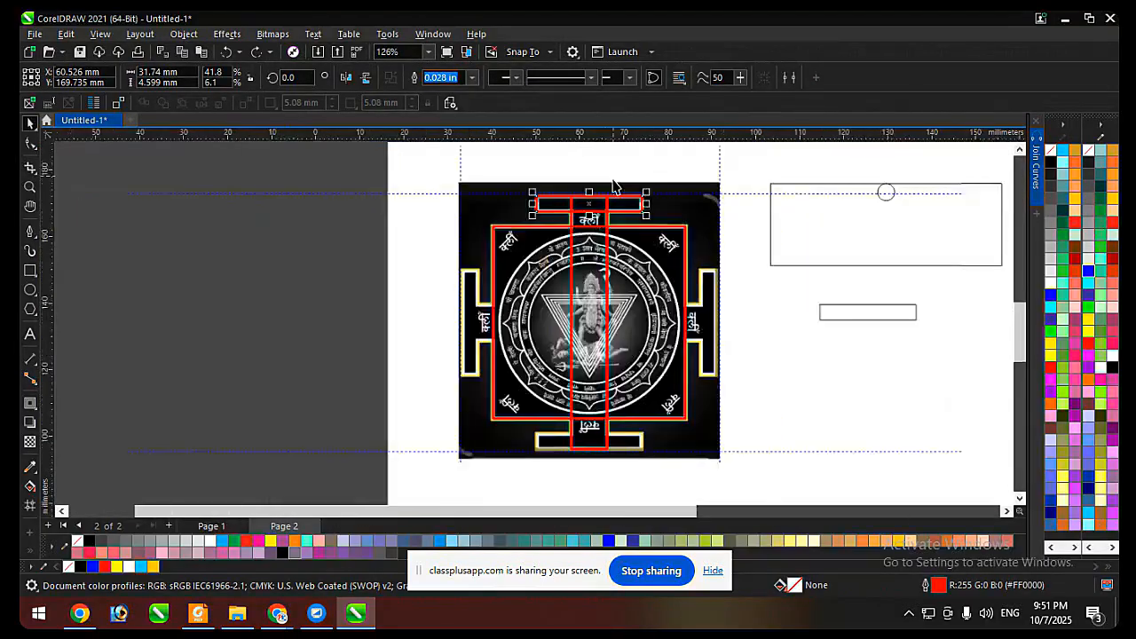
{"action": "left_click", "coordinate": [592, 420]}
{"action": "left_click", "coordinate": [748, 413]}
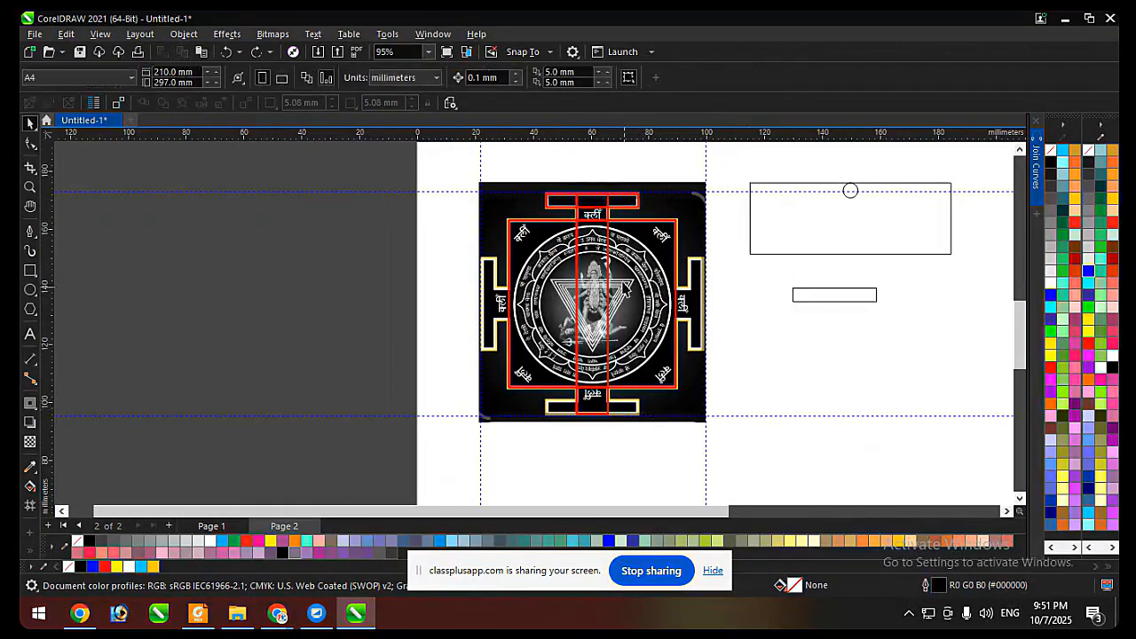
Copy the red upper gate bar straight down onto the yantra's lower gate freehand, and undo the copy.
{"action": "left_click", "coordinate": [627, 207]}
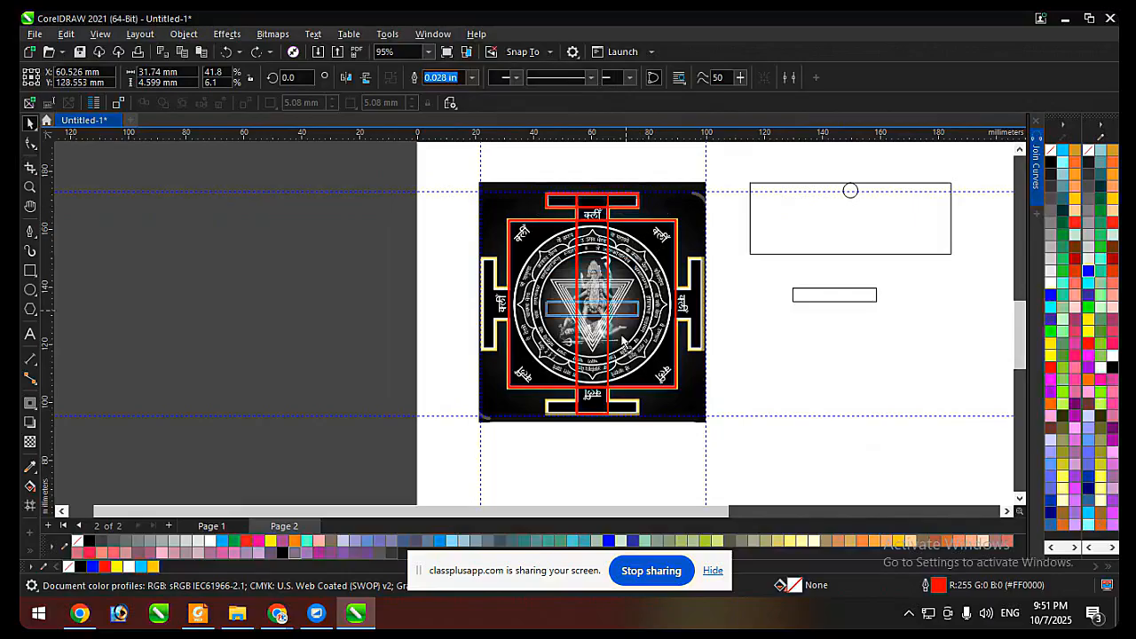
{"action": "scroll", "coordinate": [602, 220], "scroll_direction": "up", "scroll_amount": 1}
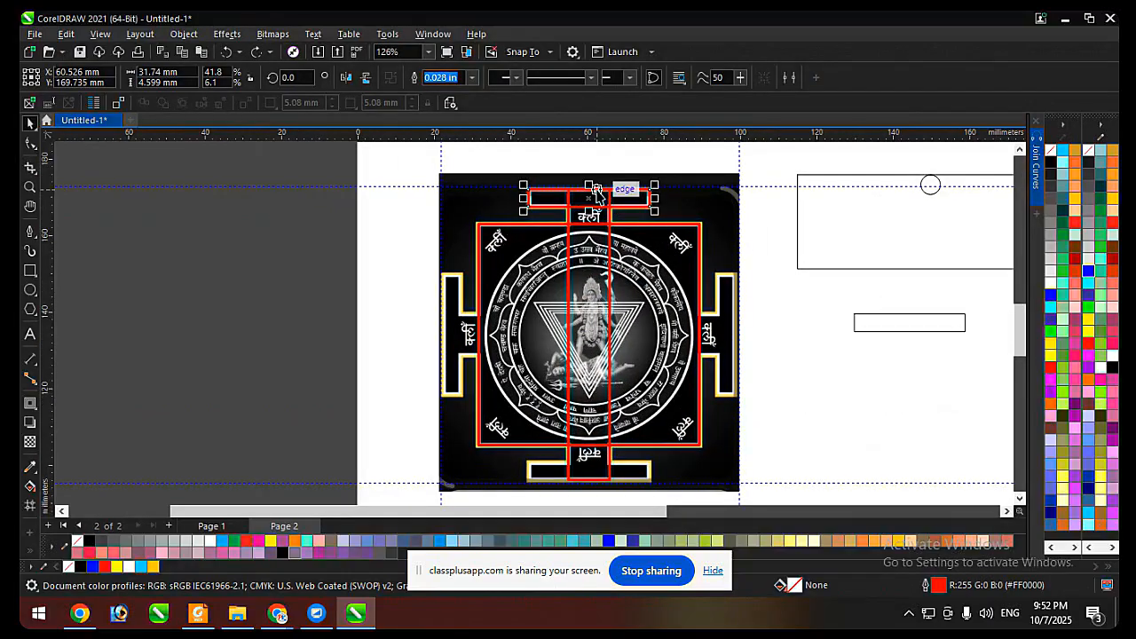
{"action": "scroll", "coordinate": [598, 196], "scroll_direction": "down", "scroll_amount": 1}
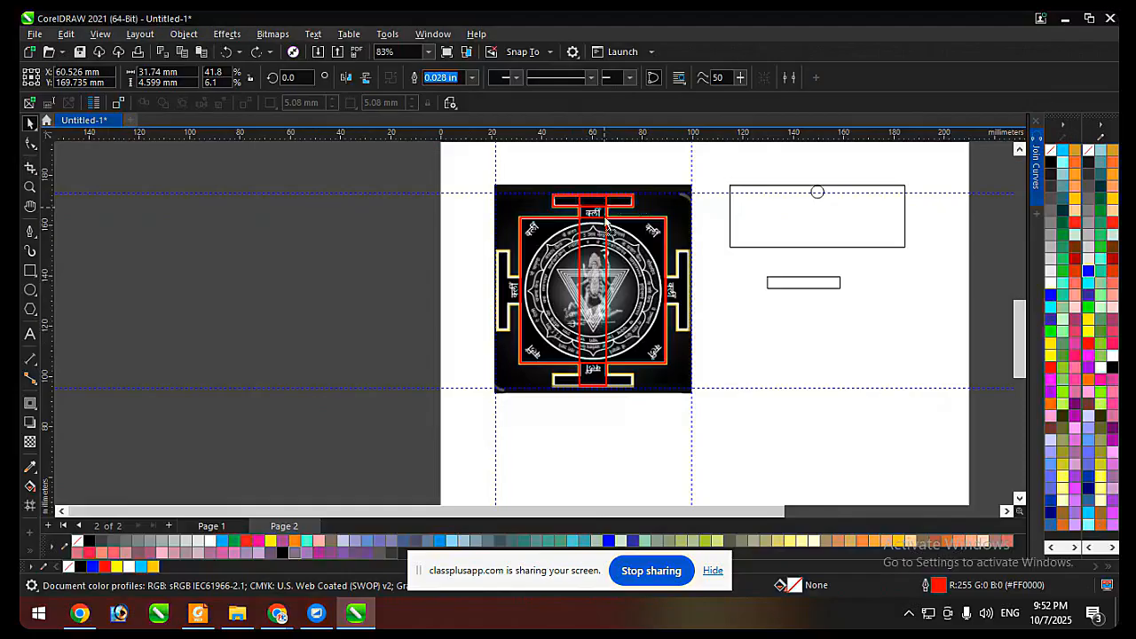
{"action": "left_click_drag", "start_coordinate": [604, 223], "coordinate": [597, 384]}
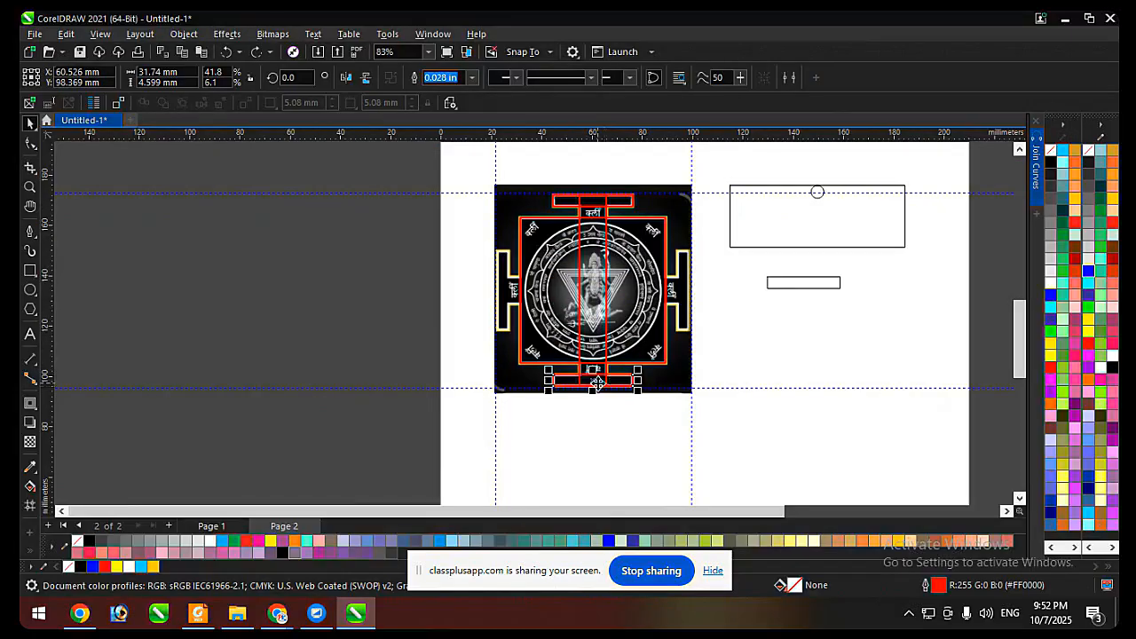
{"action": "key", "text": "ctrl+z"}
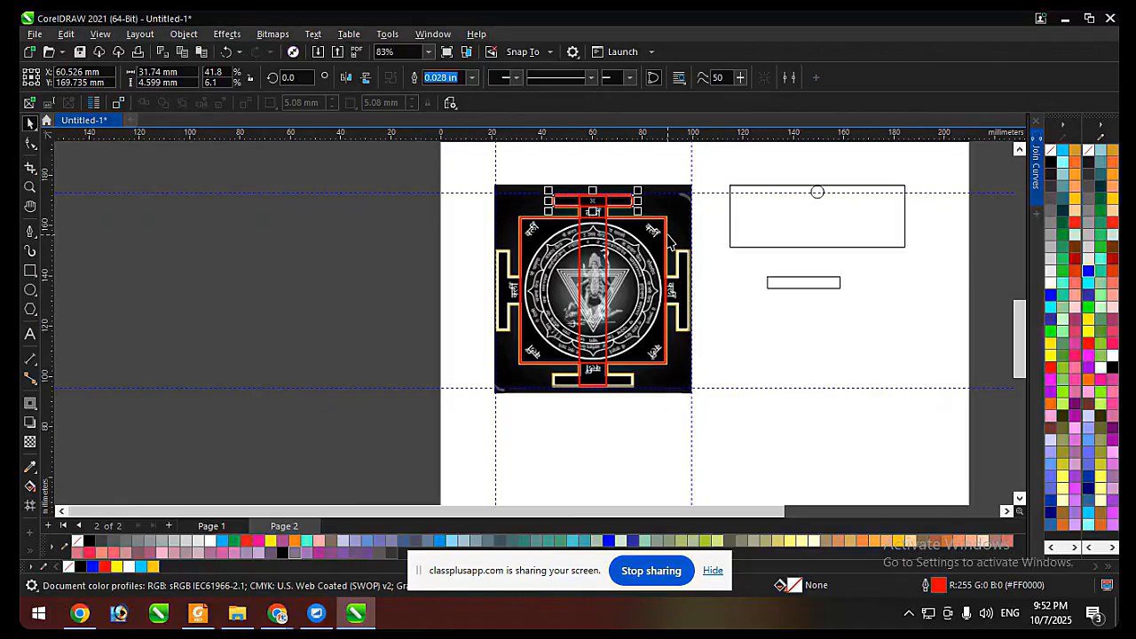
Place a copy of the upper gate bar over the lower gate, bottom-aligned with the tall neck rectangle.
{"action": "left_click", "coordinate": [590, 325]}
{"action": "key", "text": "b"}
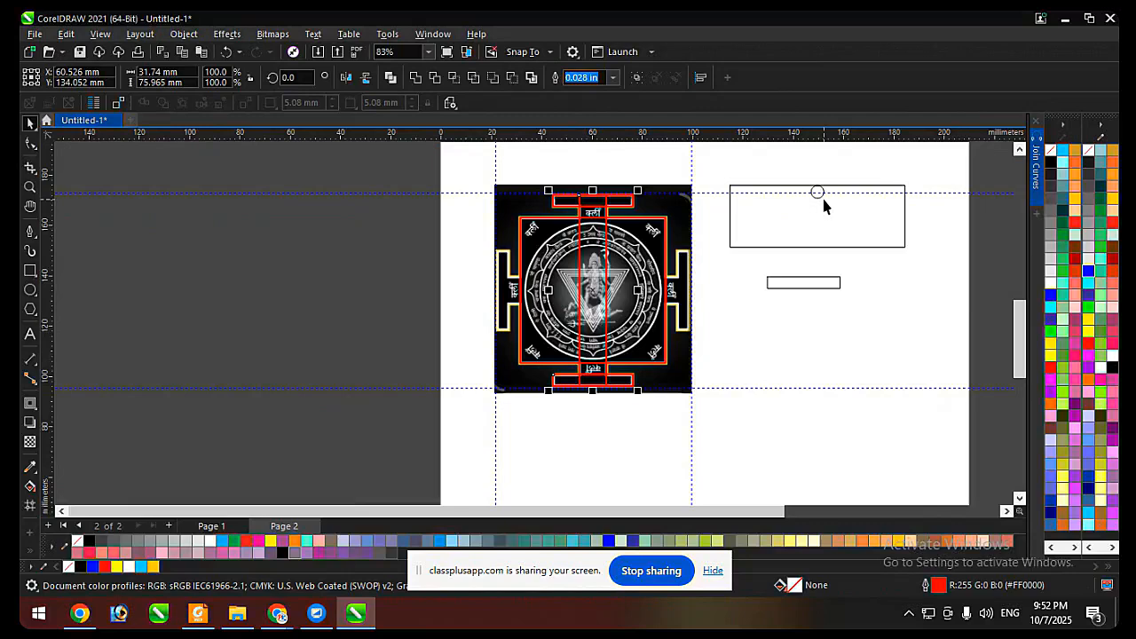
Fill the two gate bars and the tall neck rectangle with yellow and weld them into one shape.
{"action": "left_click_drag", "start_coordinate": [406, 171], "coordinate": [680, 403]}
{"action": "left_click_drag", "start_coordinate": [667, 158], "coordinate": [534, 399]}
{"action": "left_click", "coordinate": [1051, 356]}
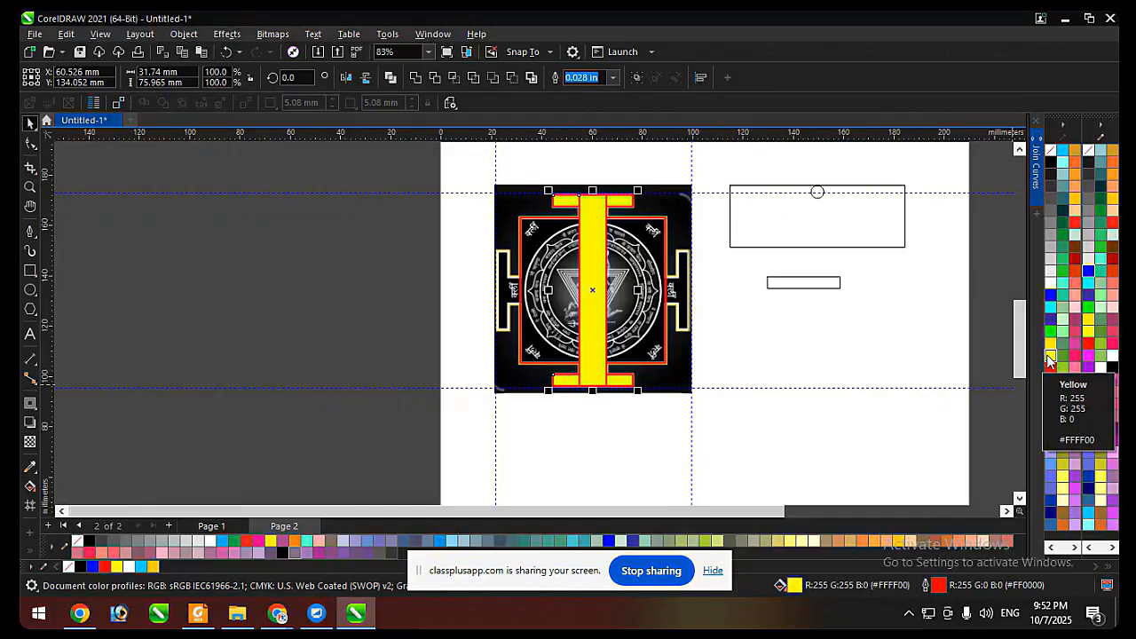
{"action": "left_click", "coordinate": [416, 78]}
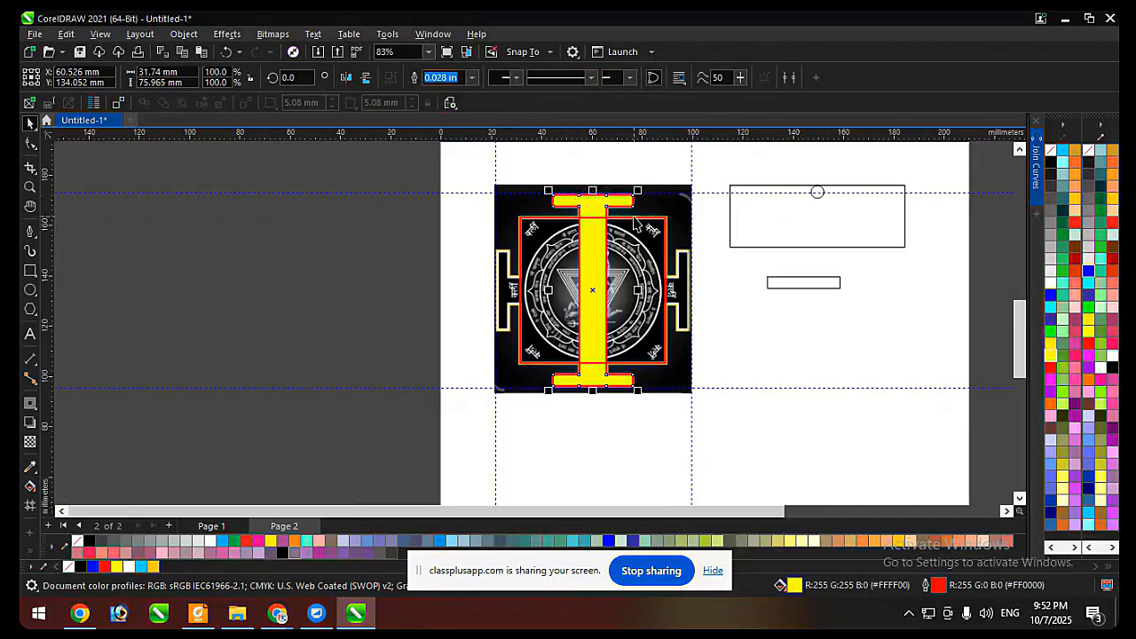
Move the welded yellow I-shape off the page, and undo the move.
{"action": "left_click_drag", "start_coordinate": [590, 208], "coordinate": [354, 210]}
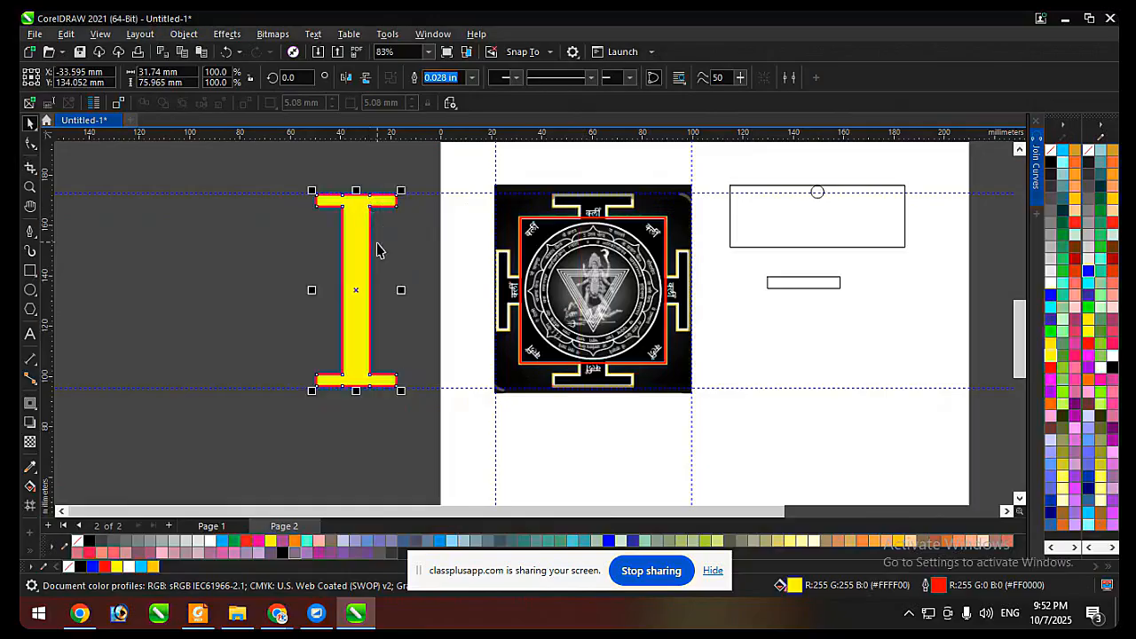
{"action": "key", "text": "ctrl+z"}
{"action": "scroll", "coordinate": [623, 229], "scroll_direction": "up", "scroll_amount": 1}
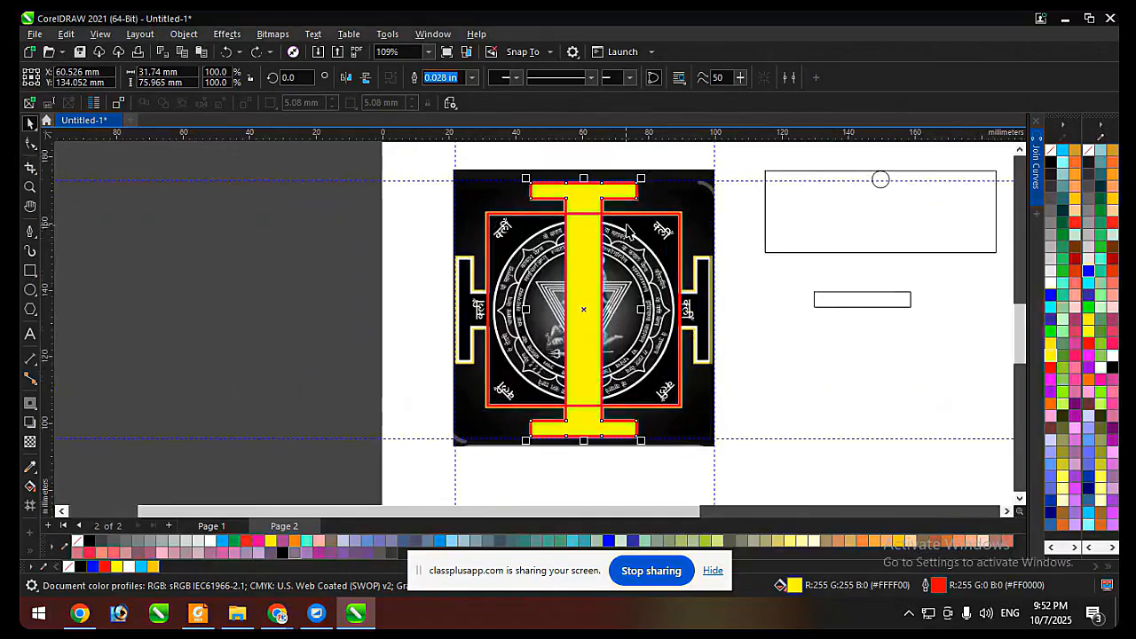
Weld the yellow I-shape with the square border and fill the result with yellow, and undo both changes.
{"action": "left_click", "coordinate": [625, 225], "text": "shift"}
{"action": "left_click", "coordinate": [415, 78]}
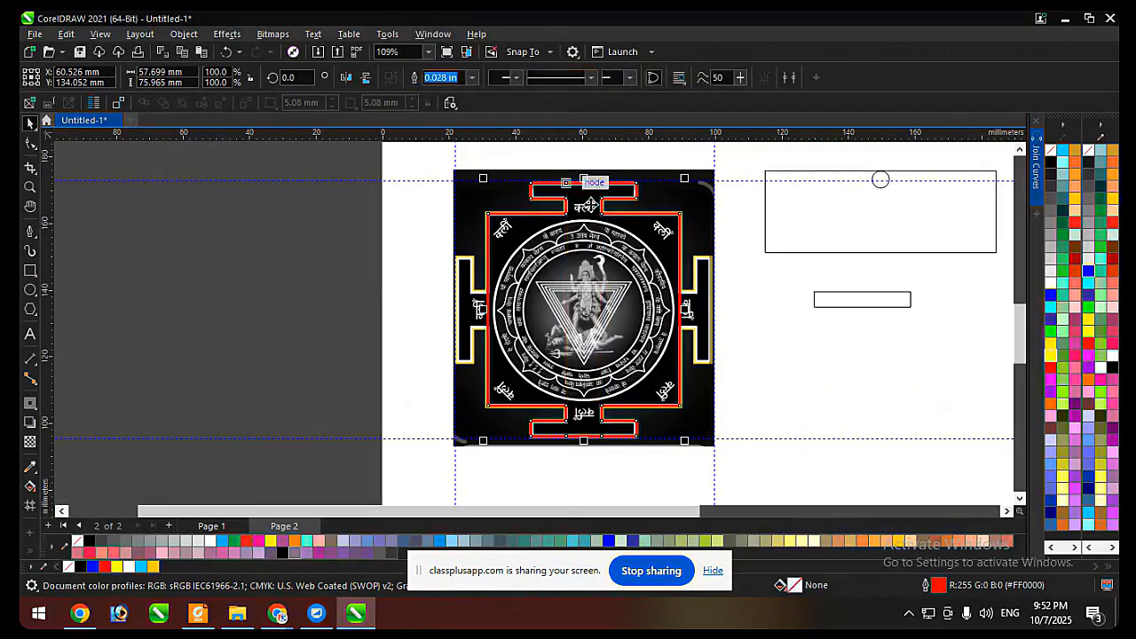
{"action": "left_click", "coordinate": [1051, 357]}
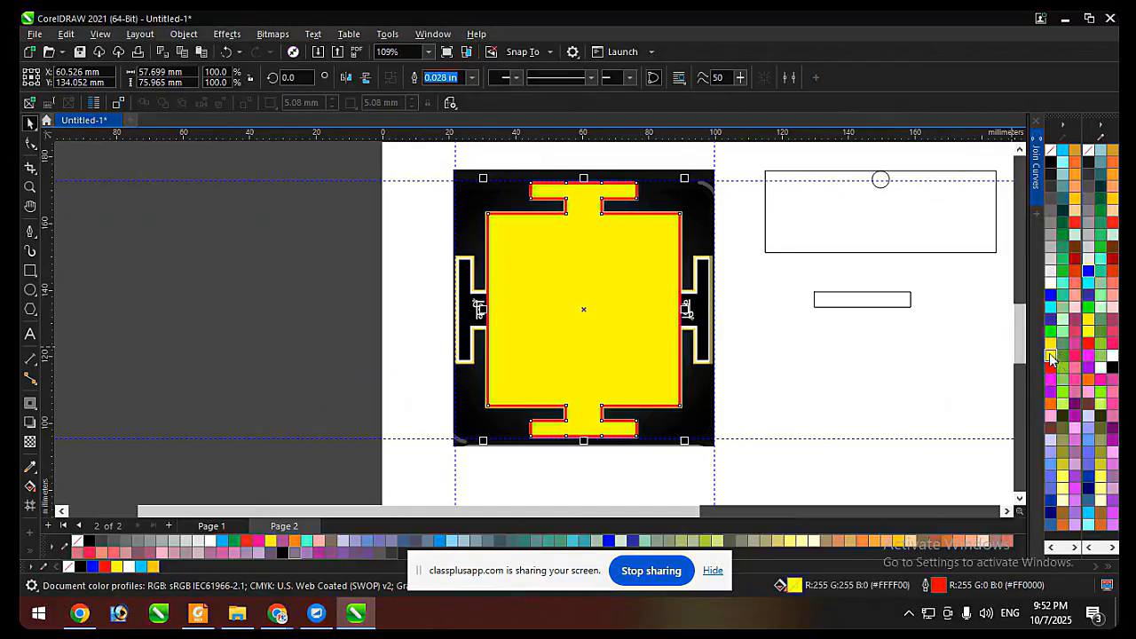
{"action": "key", "text": "ctrl+z"}
{"action": "key", "text": "ctrl+z"}
{"action": "left_click", "coordinate": [801, 367]}
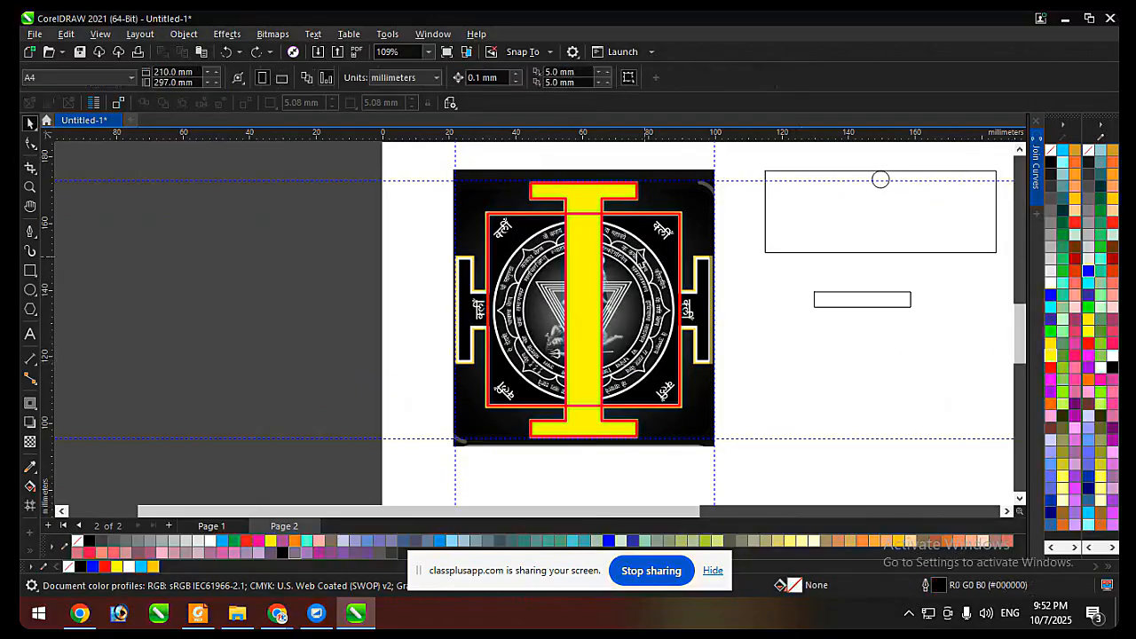
Place a copy of the yellow I-shape rotated to 270 degrees across the original, covering the two side gates.
{"action": "left_click", "coordinate": [580, 190]}
{"action": "left_click", "coordinate": [589, 187]}
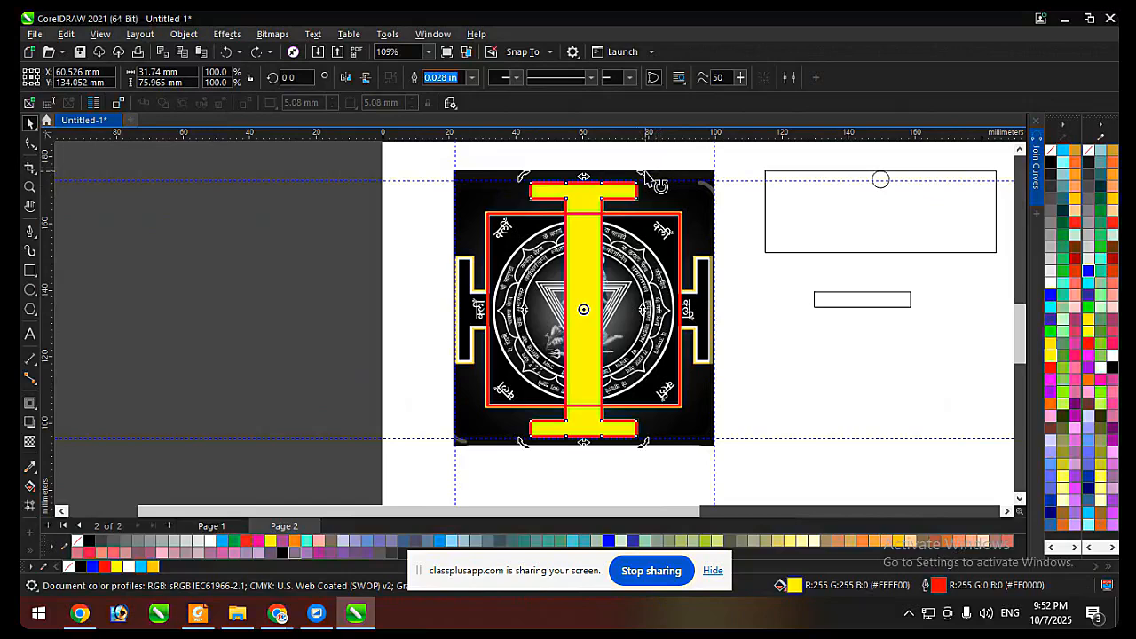
{"action": "left_click_drag", "start_coordinate": [656, 186], "coordinate": [700, 353]}
{"action": "right_click", "coordinate": [700, 353]}
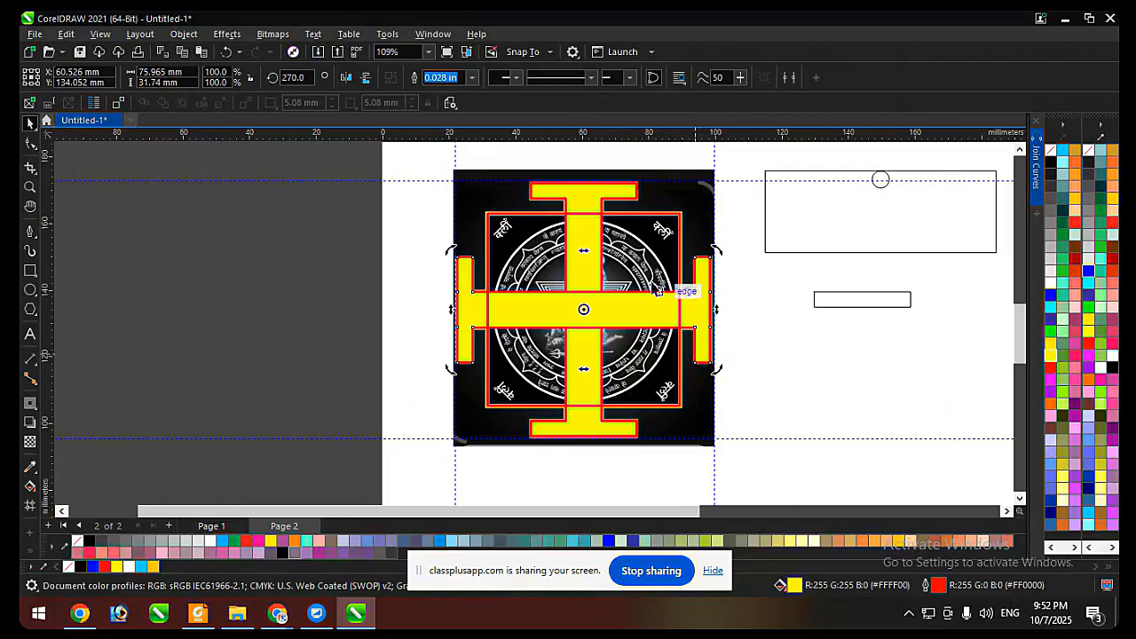
Move the two crossed yellow I-shapes and the square border off the yantra picture to the empty area below the spare rectangles.
{"action": "scroll", "coordinate": [591, 203], "scroll_direction": "down", "scroll_amount": 2}
{"action": "left_click_drag", "start_coordinate": [372, 174], "coordinate": [680, 357]}
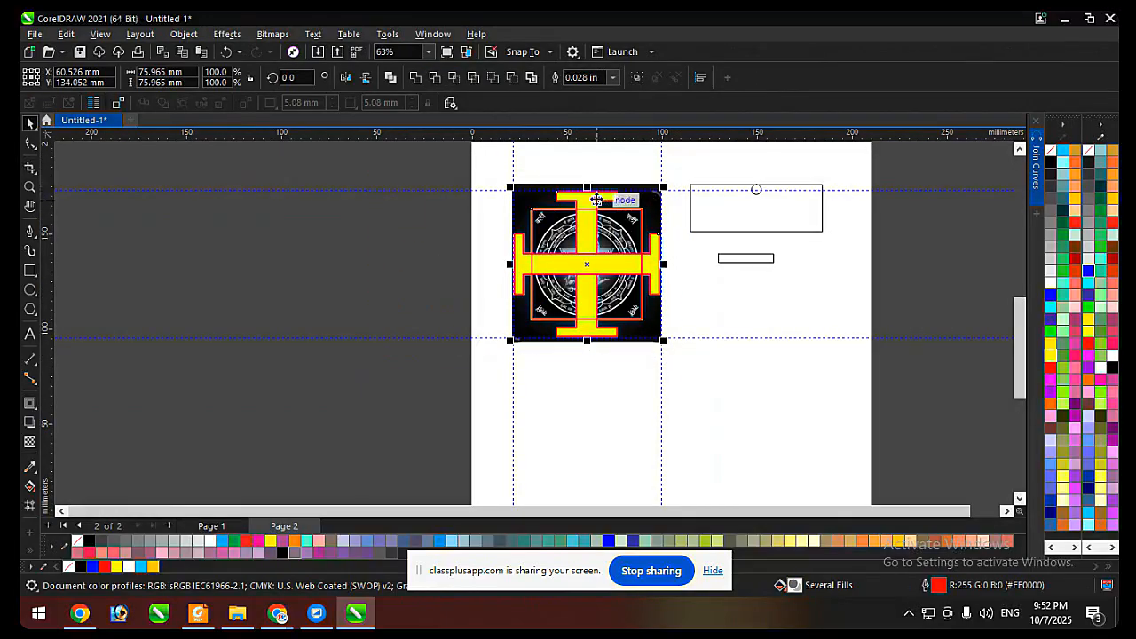
{"action": "left_click_drag", "start_coordinate": [645, 186], "coordinate": [783, 349]}
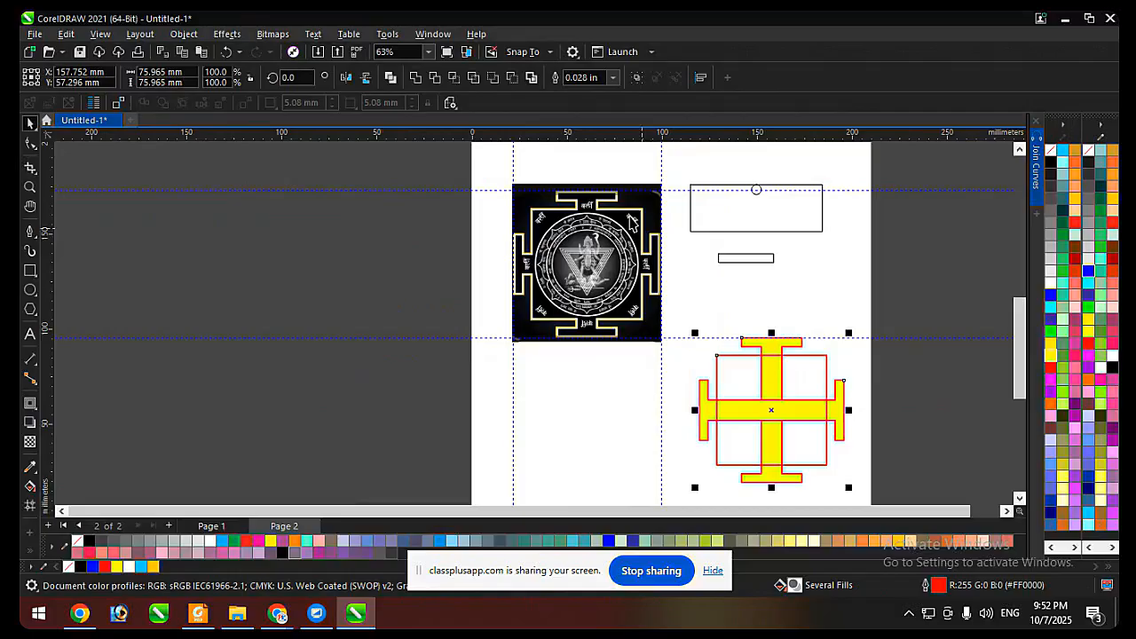
Weld the crossed I-shapes and square into one border shape, with a black outline and no fill.
{"action": "left_click", "coordinate": [417, 78]}
{"action": "right_click", "coordinate": [1052, 164]}
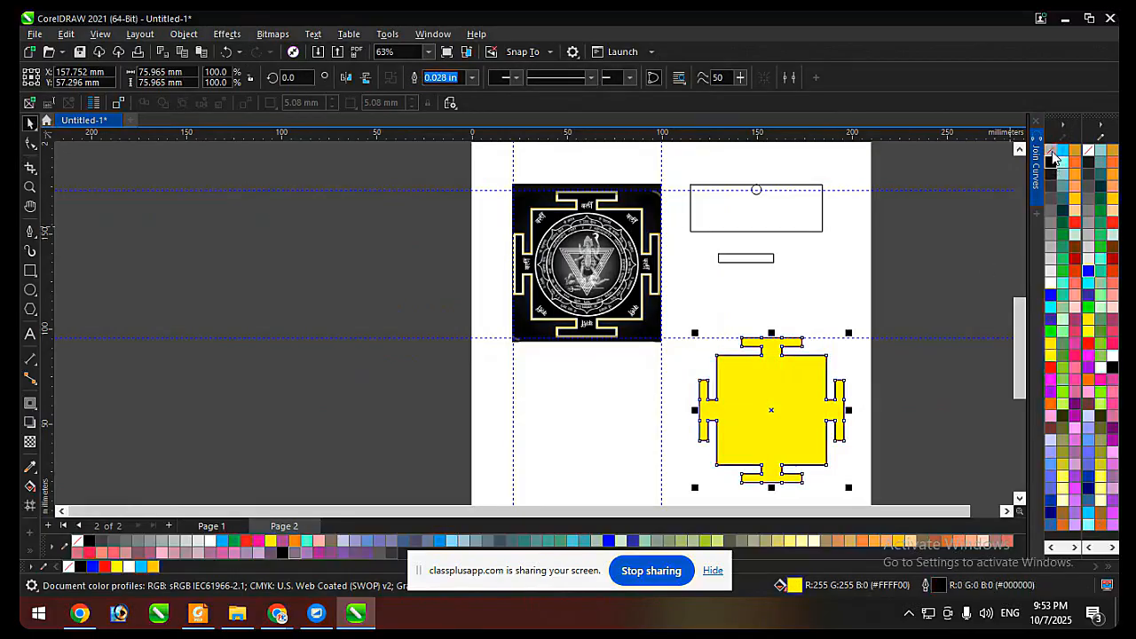
{"action": "left_click", "coordinate": [1050, 151]}
Center the welded border on the yantra picture both horizontally and vertically, and color its outline yellow.
{"action": "left_click", "coordinate": [629, 228], "text": "shift"}
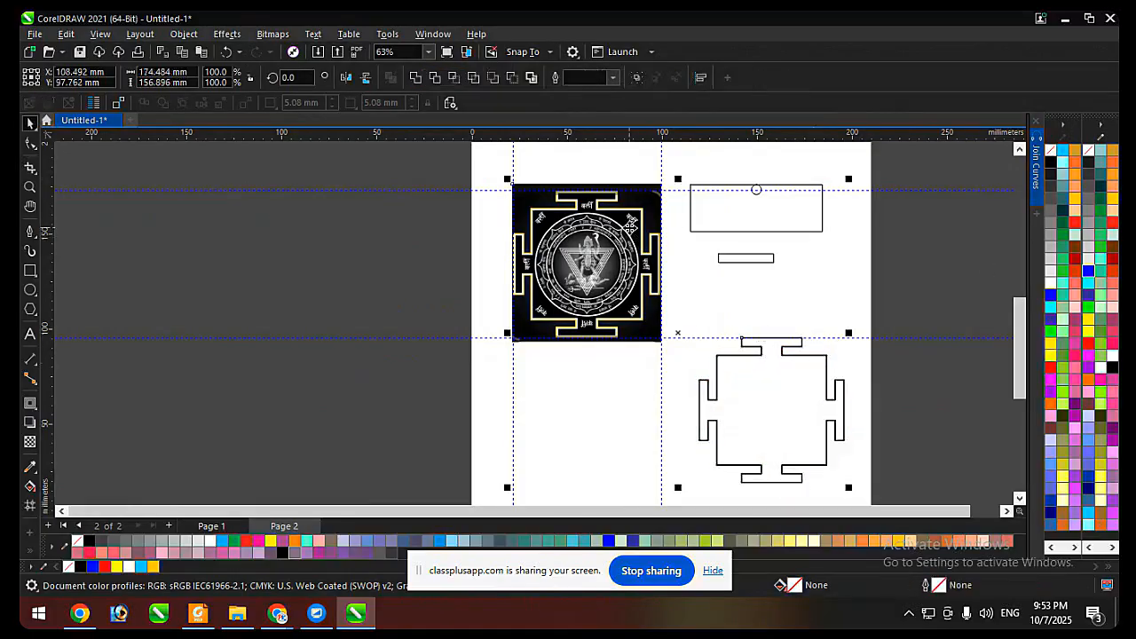
{"action": "key", "text": "c"}
{"action": "key", "text": "e"}
{"action": "left_click", "coordinate": [691, 275]}
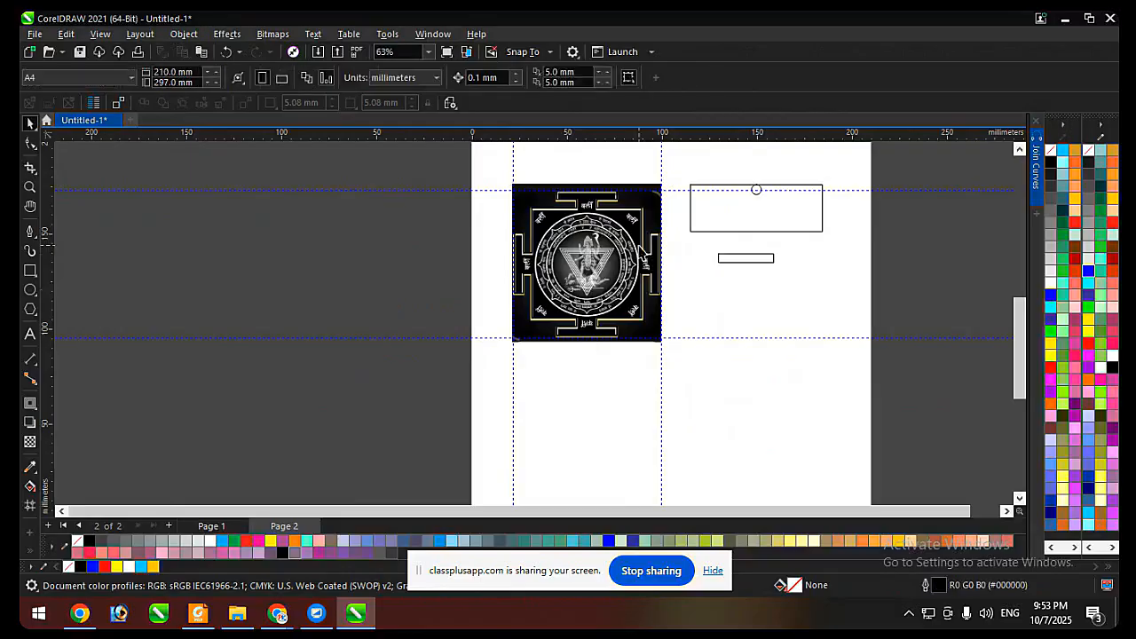
{"action": "left_click", "coordinate": [641, 245]}
{"action": "right_click", "coordinate": [1049, 356]}
{"action": "scroll", "coordinate": [622, 182], "scroll_direction": "up", "scroll_amount": 4}
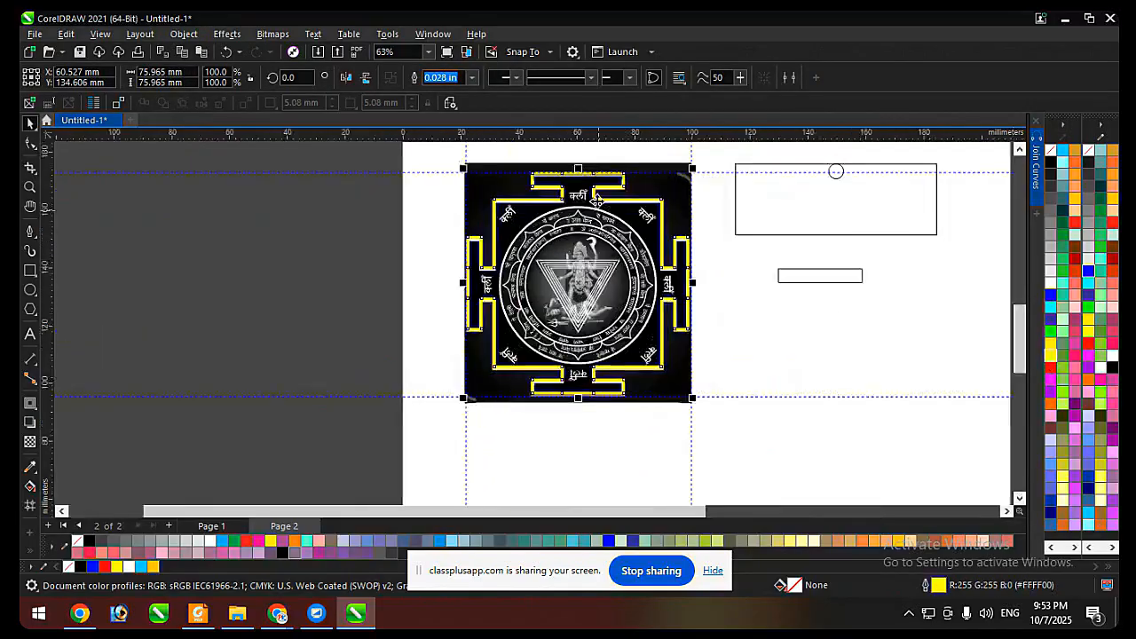
Nudge the yellow border down and sideways in 0.1 mm increments to X 60.627 mm, Y 134.006 mm, matching the picture's white border.
{"action": "key", "text": "Right"}
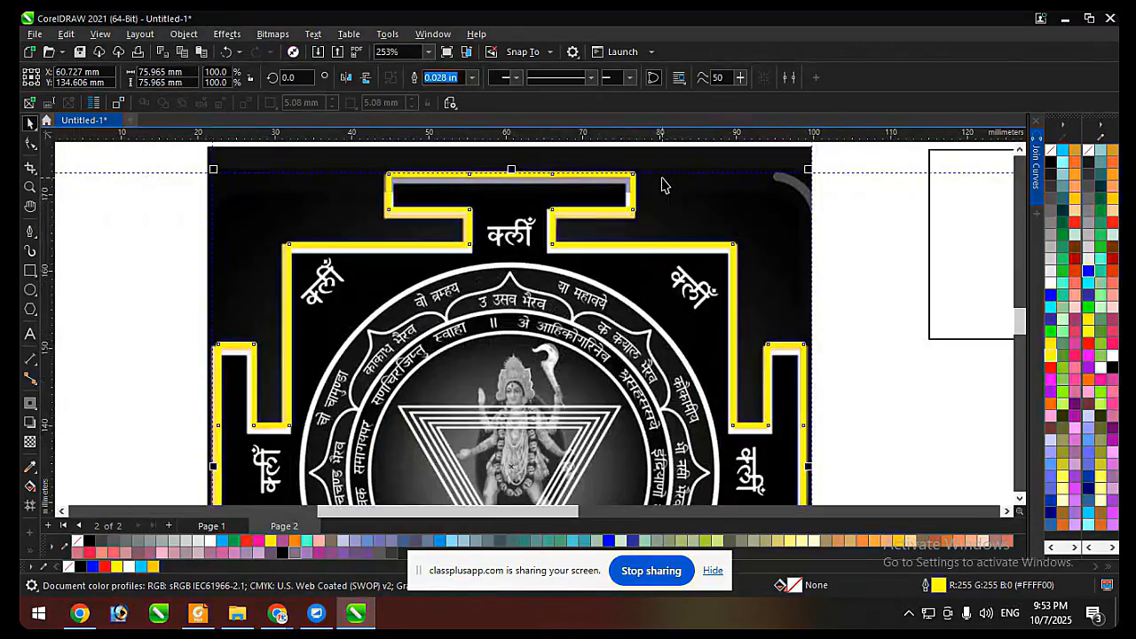
{"action": "key", "text": "Left"}
{"action": "key", "text": "Left"}
{"action": "key", "text": "Left"}
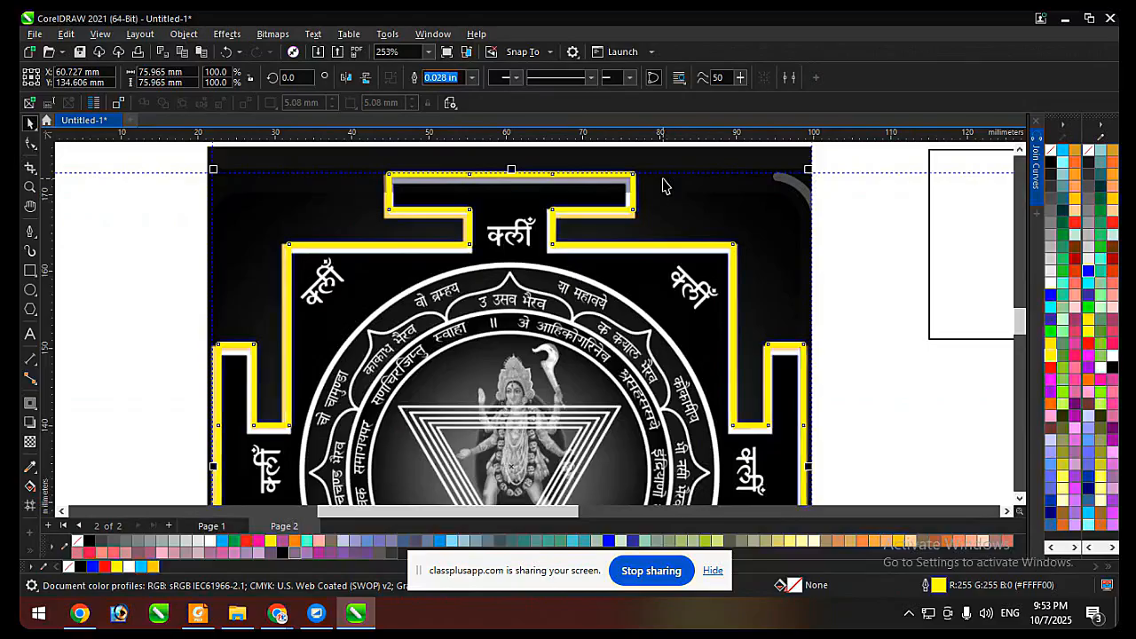
{"action": "key", "text": "Down"}
{"action": "key", "text": "Down"}
{"action": "key", "text": "Down"}
{"action": "key", "text": "Down"}
{"action": "key", "text": "Down"}
{"action": "key", "text": "Left"}
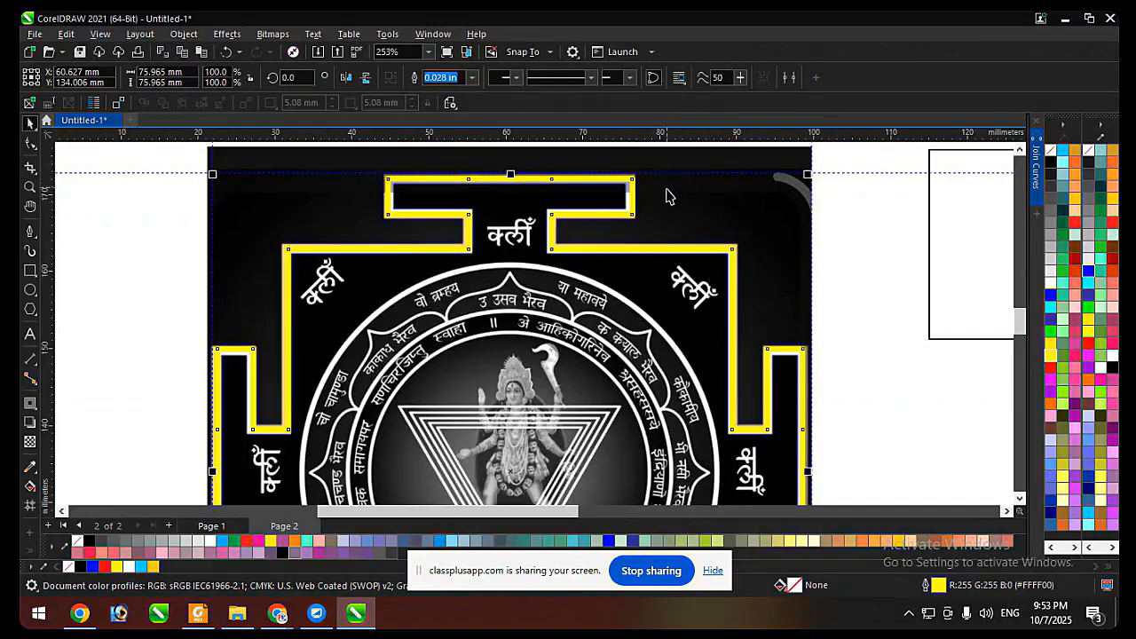
{"action": "scroll", "coordinate": [666, 190], "scroll_direction": "down", "scroll_amount": 2}
{"action": "left_click", "coordinate": [778, 214]}
{"action": "scroll", "coordinate": [465, 257], "scroll_direction": "down", "scroll_amount": 2}
{"action": "scroll", "coordinate": [615, 306], "scroll_direction": "up", "scroll_amount": 1}
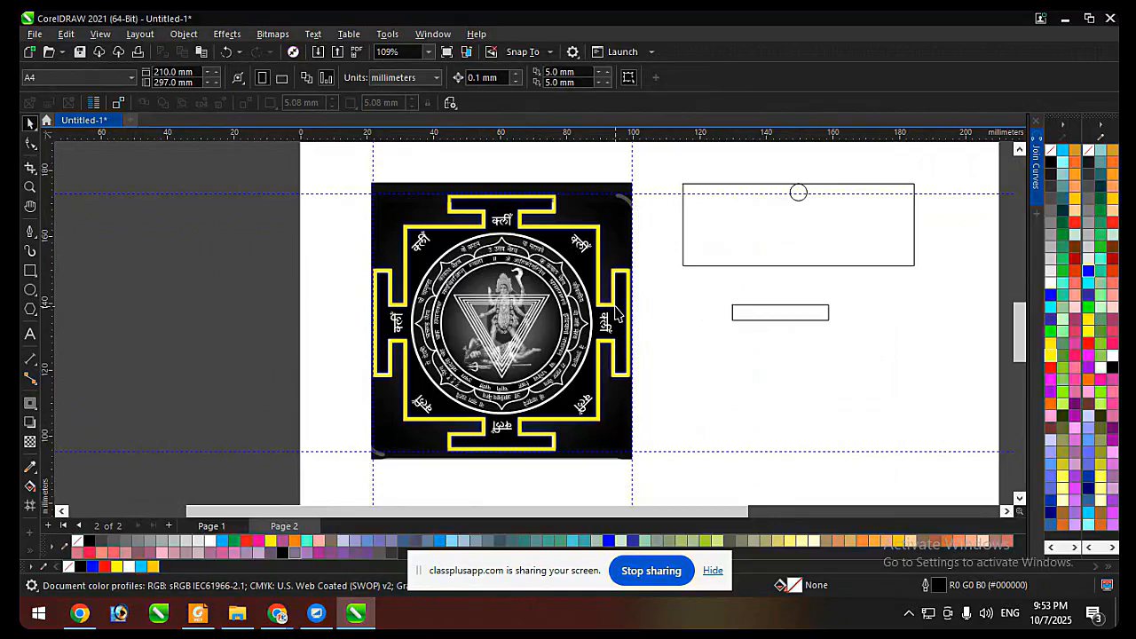
Place a copy of the yellow border in the empty area below the spare rectangles and color its outline black.
{"action": "scroll", "coordinate": [488, 197], "scroll_direction": "up", "scroll_amount": 4}
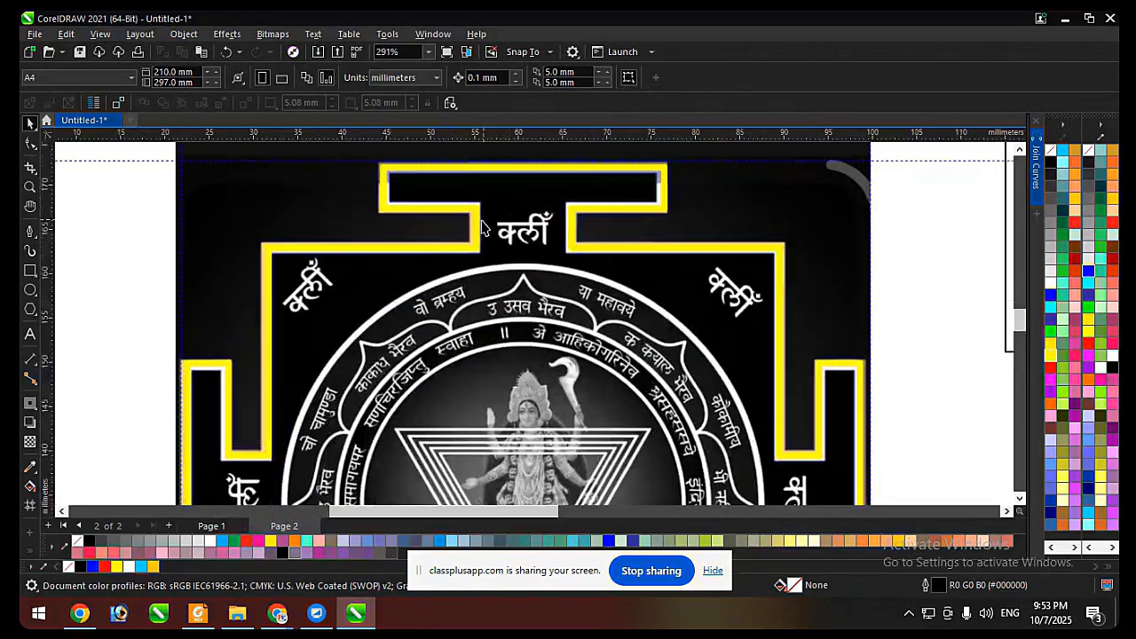
{"action": "left_click", "coordinate": [479, 217]}
{"action": "scroll", "coordinate": [479, 217], "scroll_direction": "down", "scroll_amount": 7}
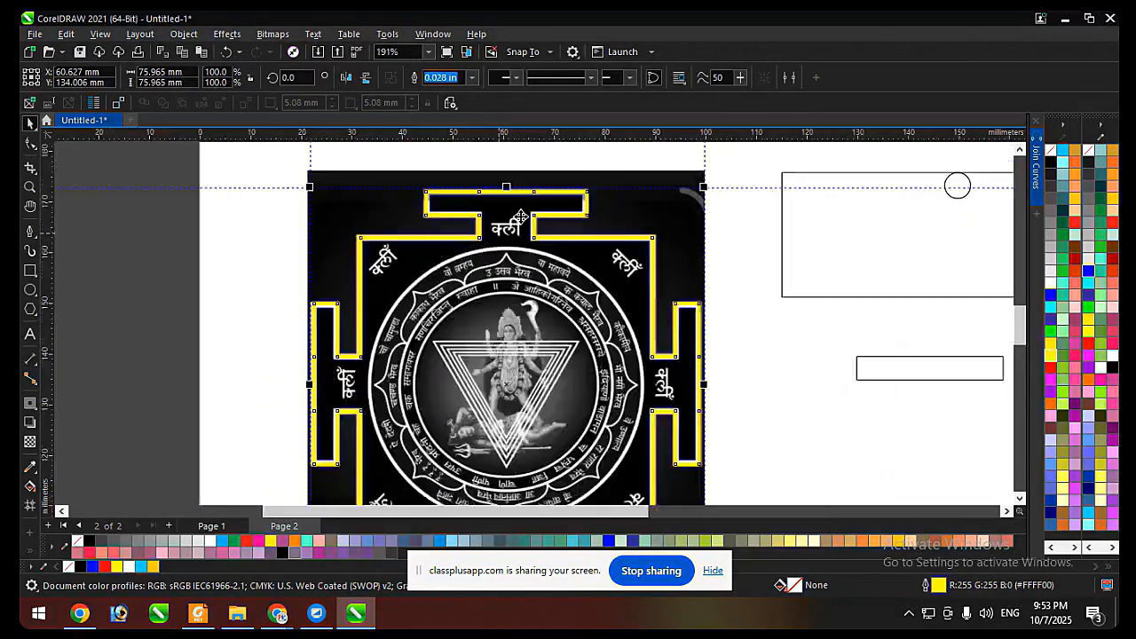
{"action": "left_click_drag", "start_coordinate": [559, 239], "coordinate": [684, 368]}
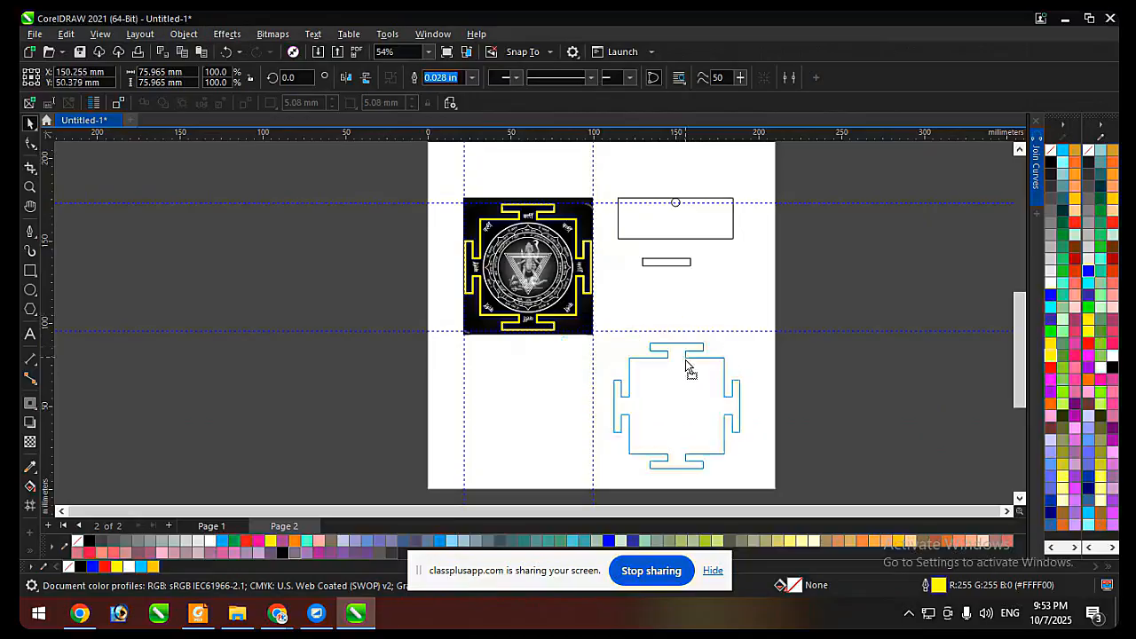
{"action": "scroll", "coordinate": [728, 449], "scroll_direction": "up", "scroll_amount": 2}
{"action": "right_click", "coordinate": [1052, 164]}
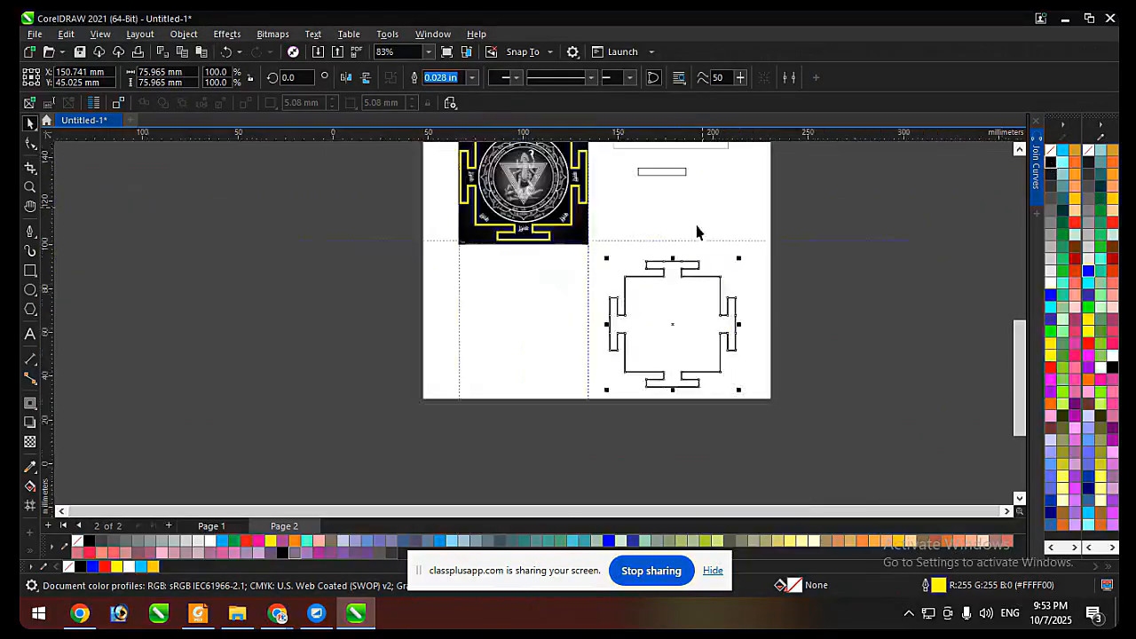
Add an outside contour about 1.49 mm from the black border copy, break it apart and select the inner border.
{"action": "scroll", "coordinate": [693, 236], "scroll_direction": "up", "scroll_amount": 1}
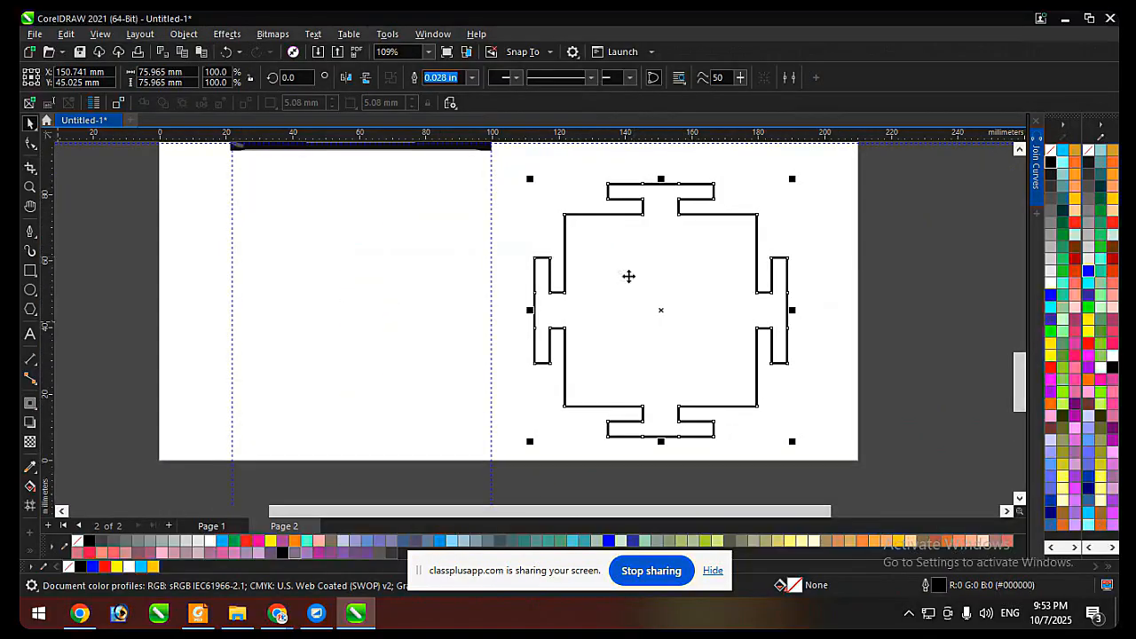
{"action": "left_click", "coordinate": [30, 402]}
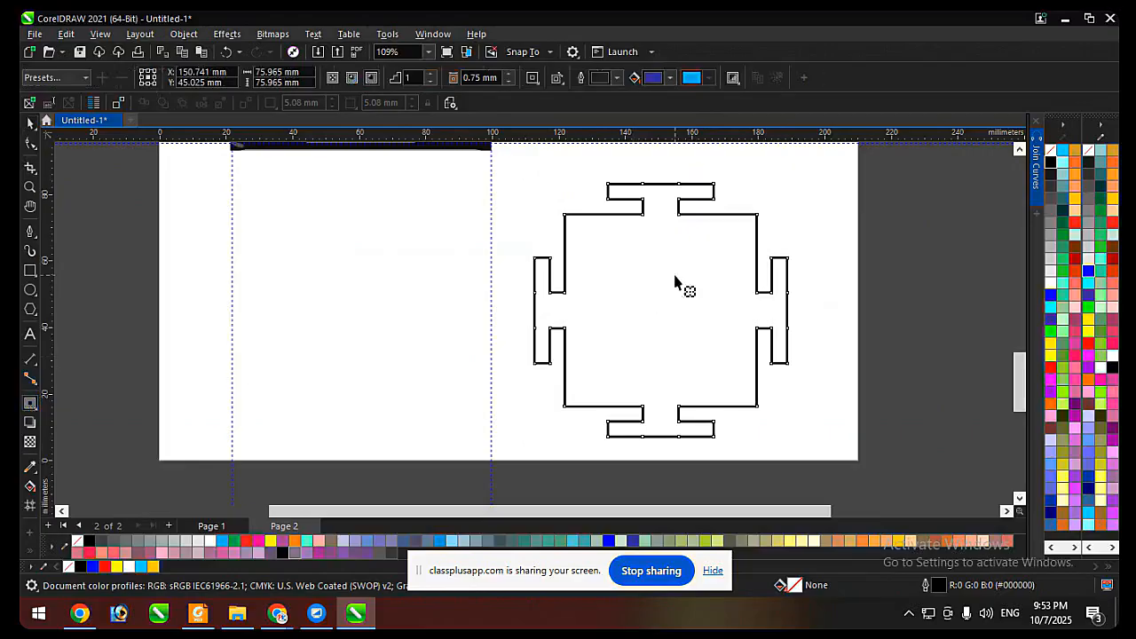
{"action": "left_click_drag", "start_coordinate": [707, 257], "coordinate": [707, 185]}
{"action": "scroll", "coordinate": [707, 185], "scroll_direction": "up", "scroll_amount": 3}
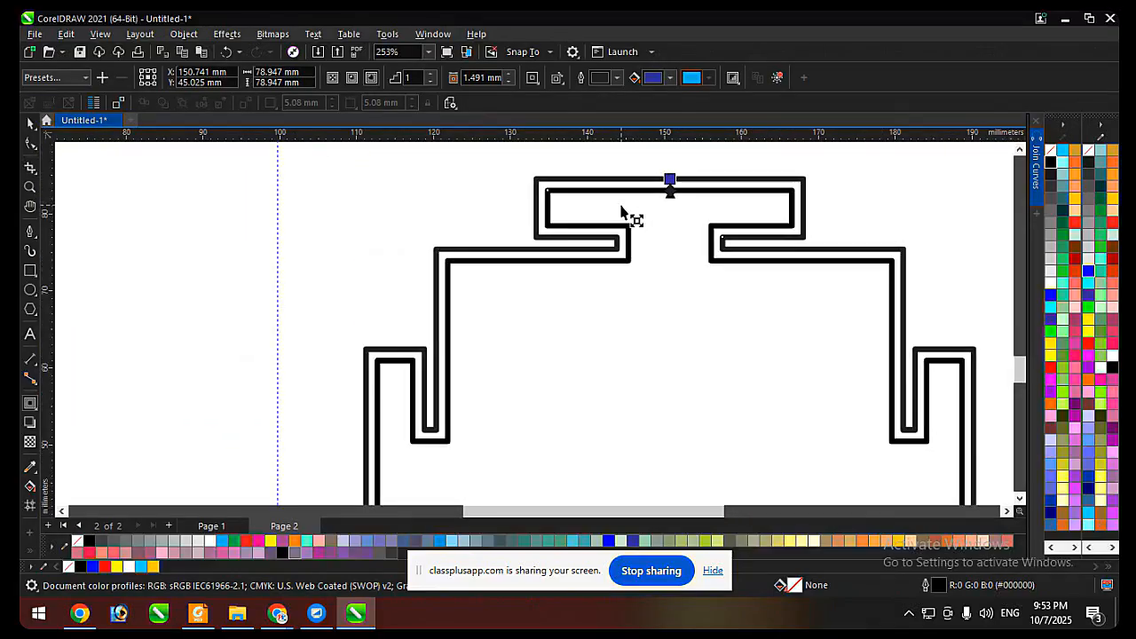
{"action": "key", "text": "ctrl+k"}
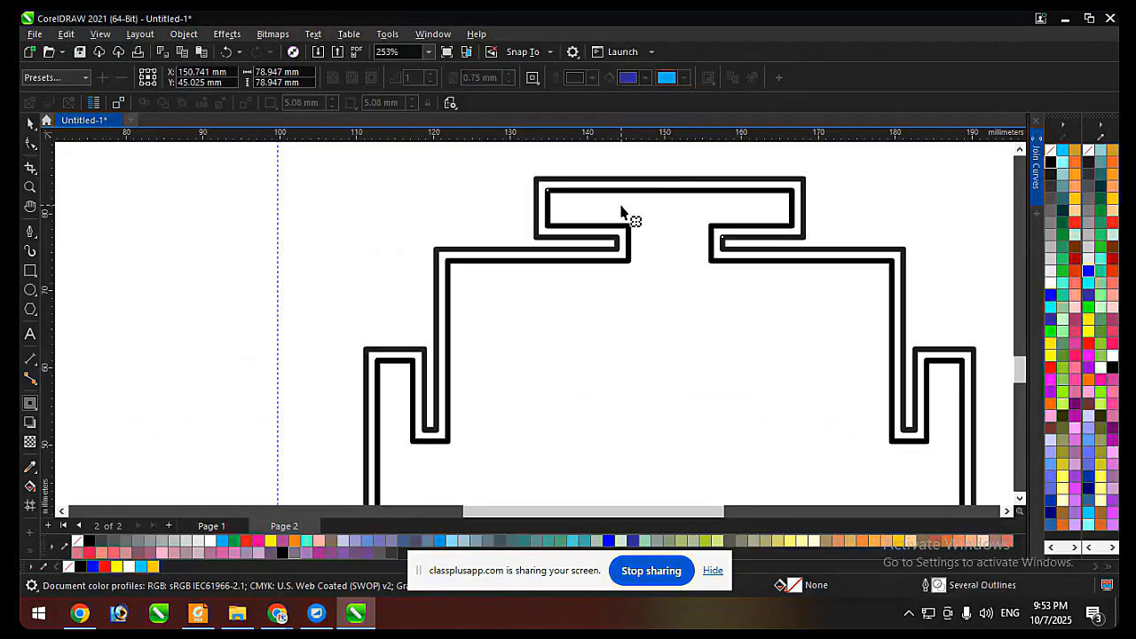
{"action": "key", "text": "space"}
{"action": "left_click", "coordinate": [619, 170]}
{"action": "left_click", "coordinate": [616, 189]}
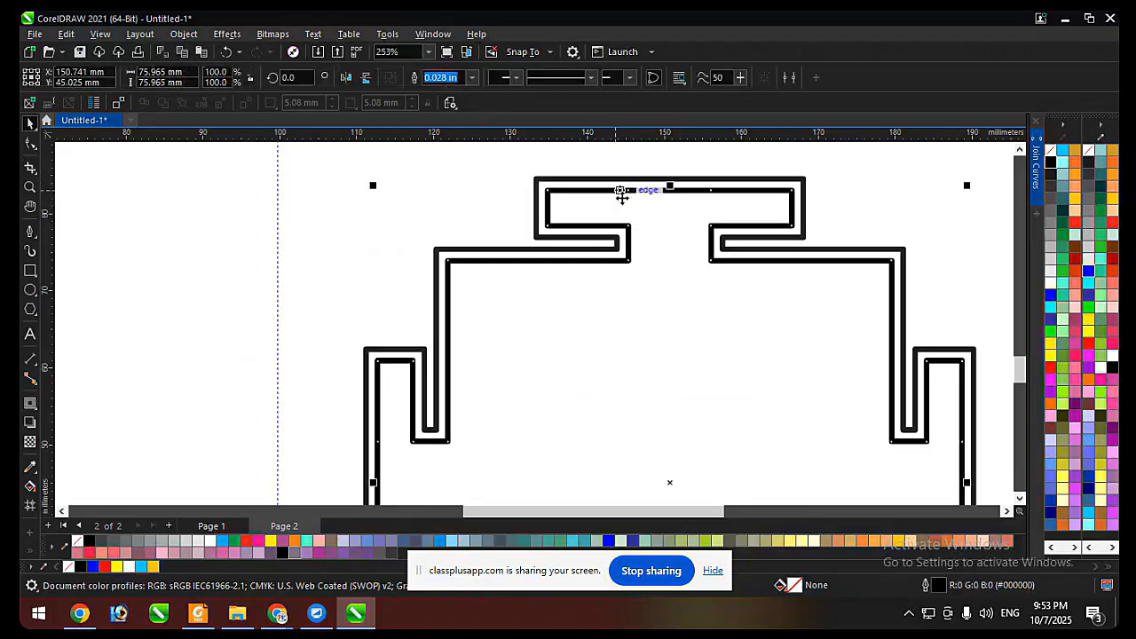
Try an inside contour about 1.03 mm from the black border, and undo both the inside and outside contours.
{"action": "key", "text": "space"}
{"action": "mouse_move", "coordinate": [669, 190]}
{"action": "left_mouse_down"}
{"action": "mouse_move", "coordinate": [669, 239]}
{"action": "mouse_move", "coordinate": [669, 202]}
{"action": "left_mouse_up"}
{"action": "scroll", "coordinate": [678, 201], "scroll_direction": "up", "scroll_amount": 4}
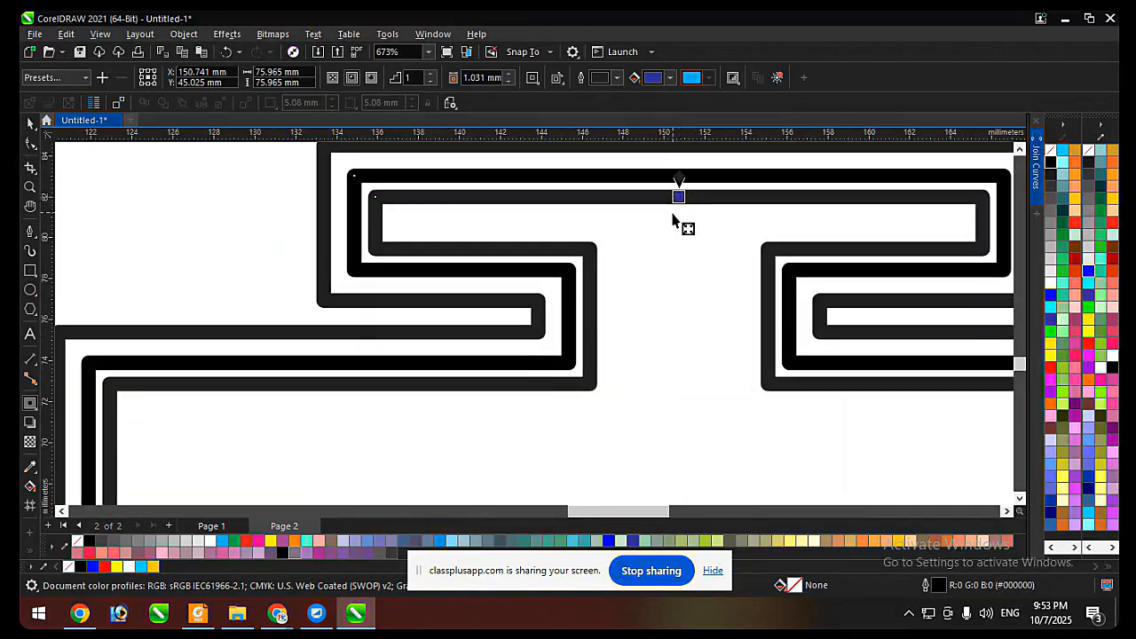
{"action": "key", "text": "ctrl+z"}
{"action": "key", "text": "ctrl+z"}
{"action": "scroll", "coordinate": [674, 232], "scroll_direction": "down", "scroll_amount": 2}
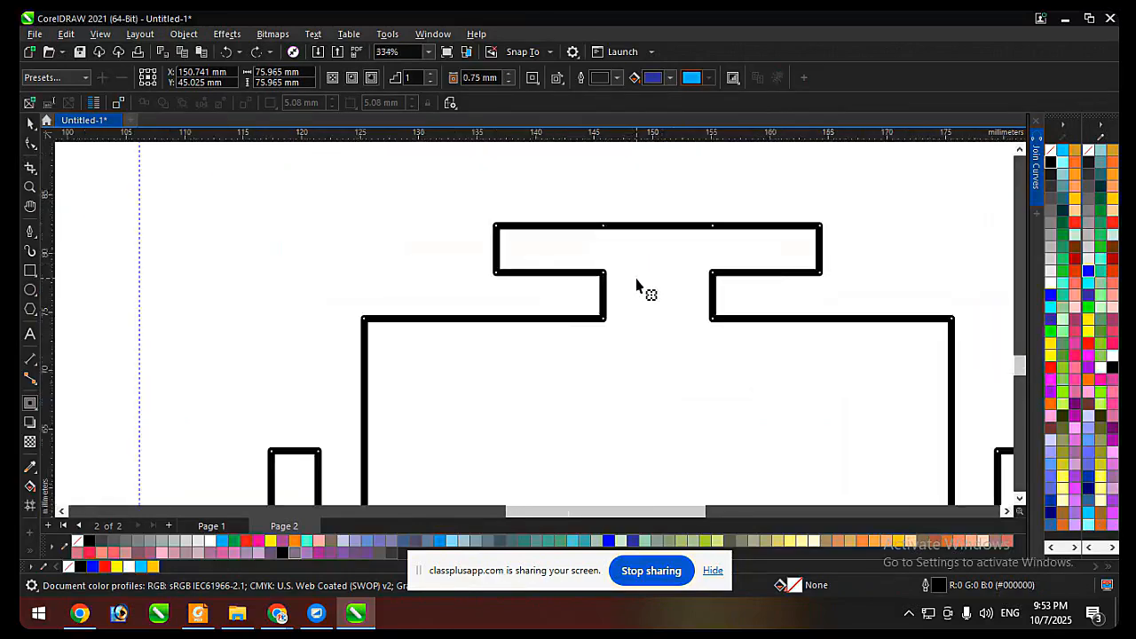
Add an inside contour to the black border copy with a 1.2 mm offset.
{"action": "left_click_drag", "start_coordinate": [659, 226], "coordinate": [658, 231]}
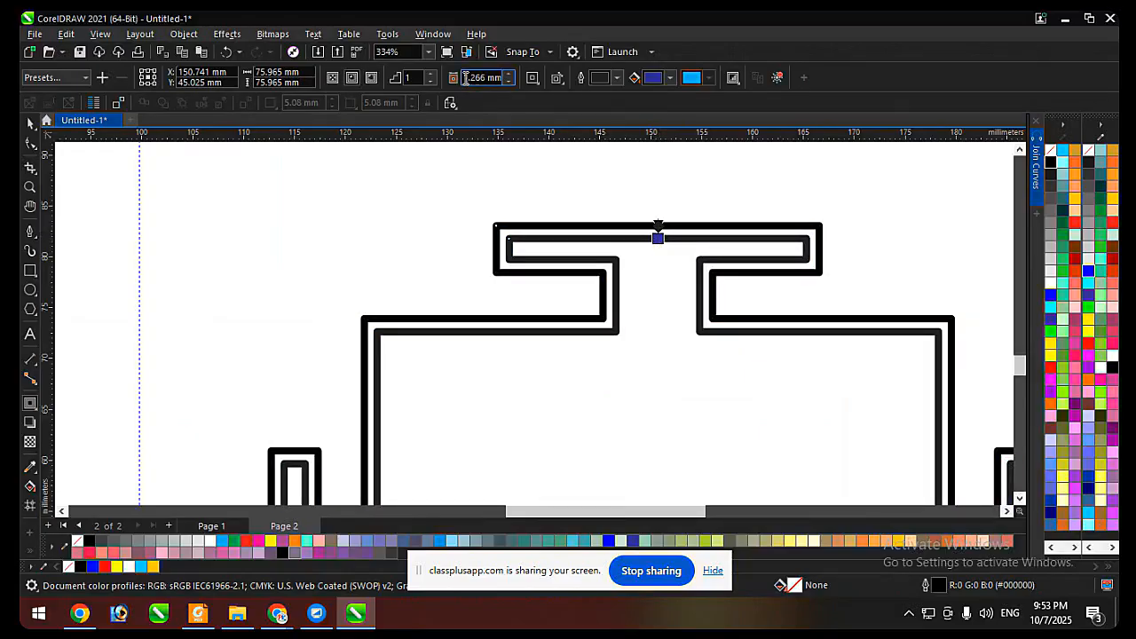
{"action": "left_click_drag", "start_coordinate": [464, 77], "coordinate": [514, 81]}
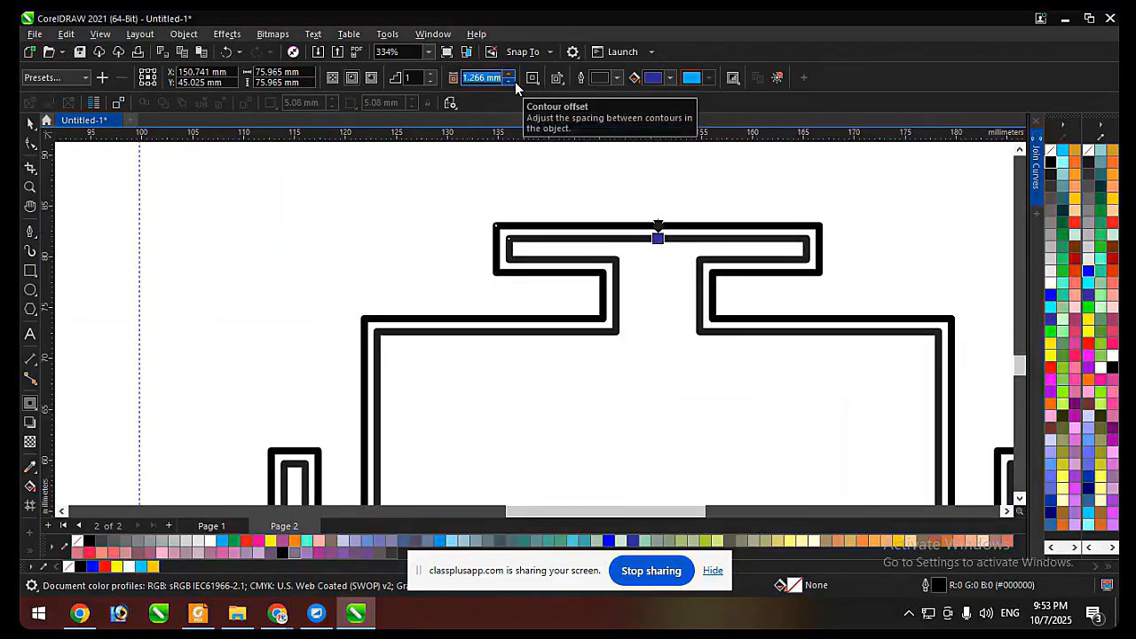
{"action": "type", "text": "1.2"}
{"action": "key", "text": "Return"}
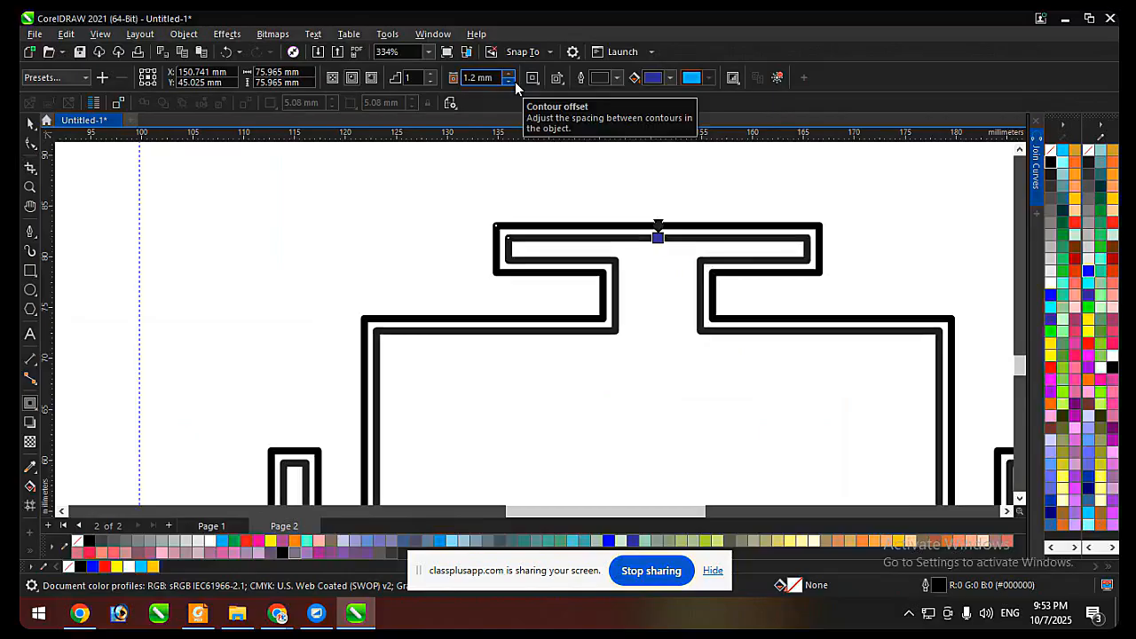
{"action": "key", "text": "space"}
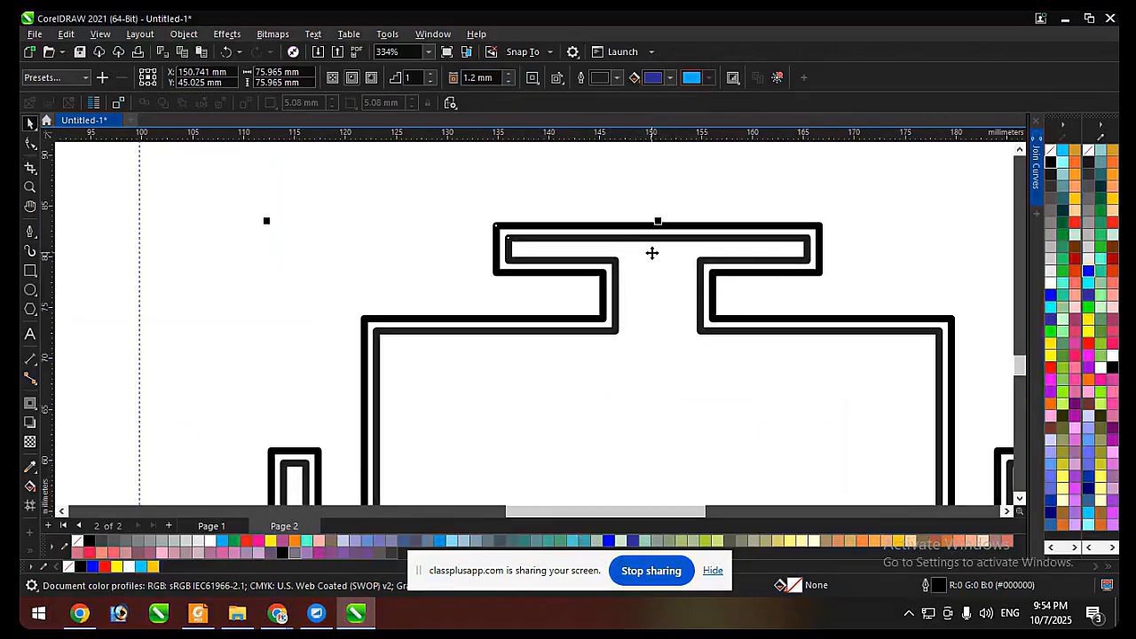
{"action": "left_click", "coordinate": [678, 195]}
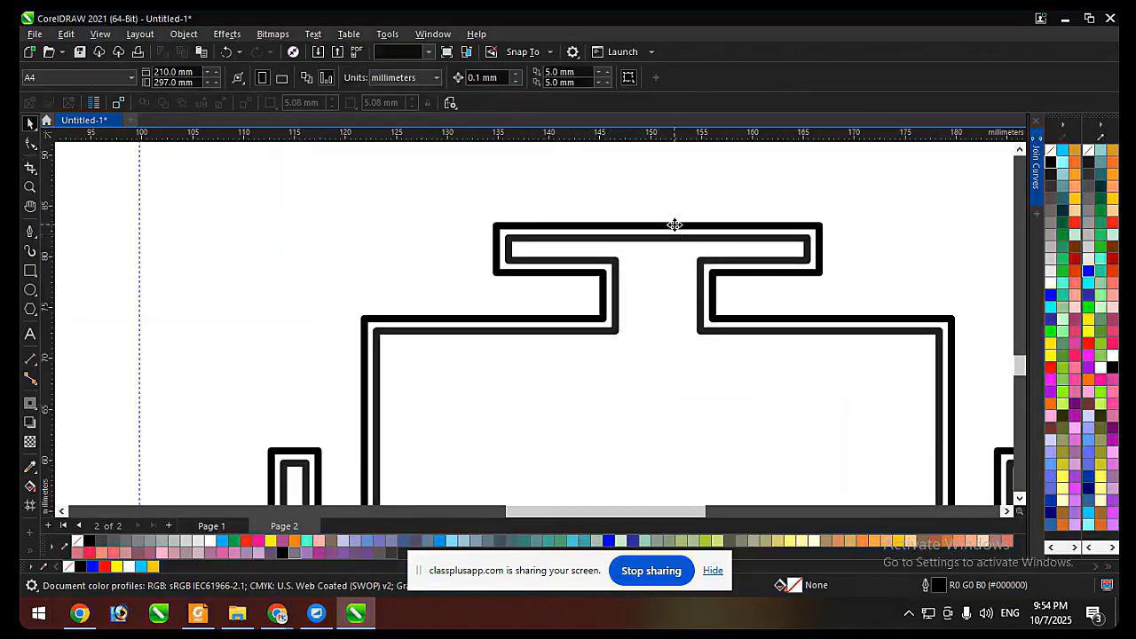
Add an outside contour to the original black border line with a 1.2 mm offset.
{"action": "left_click", "coordinate": [674, 224]}
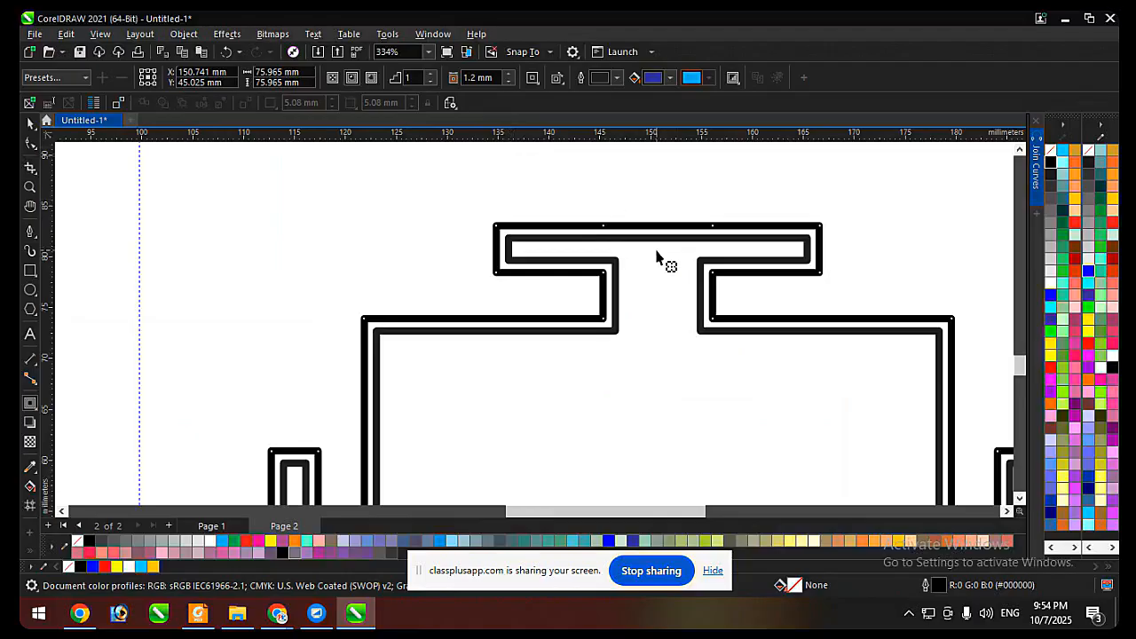
{"action": "left_click_drag", "start_coordinate": [657, 257], "coordinate": [657, 208]}
{"action": "left_click", "coordinate": [488, 78]}
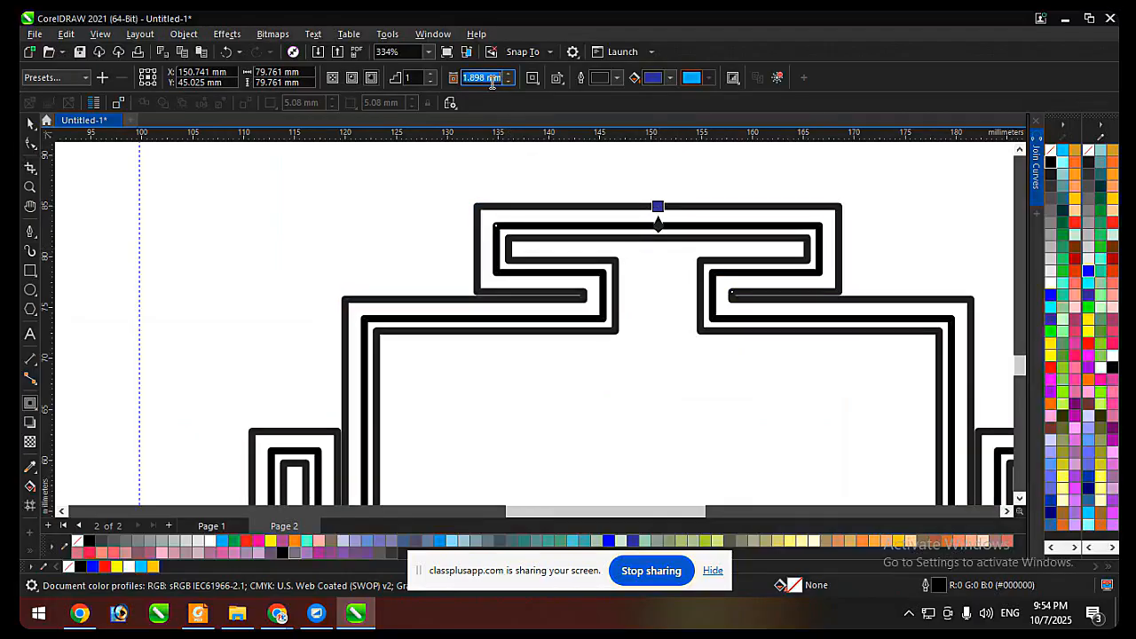
{"action": "type", "text": "1.2"}
{"action": "key", "text": "Return"}
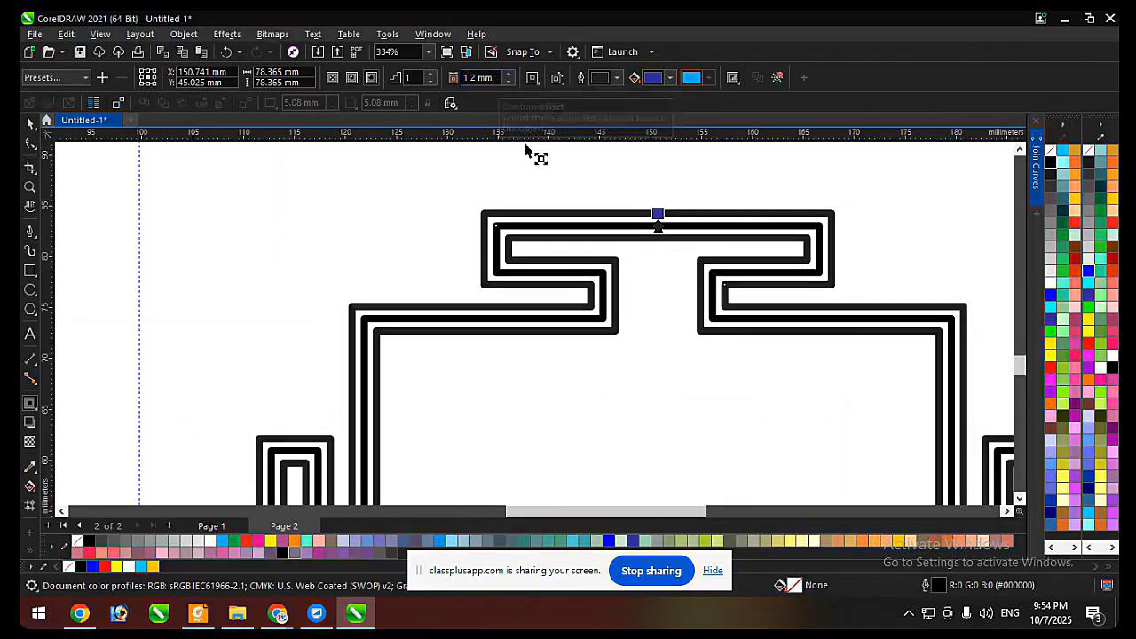
{"action": "key", "text": "space"}
{"action": "scroll", "coordinate": [575, 193], "scroll_direction": "down", "scroll_amount": 5}
{"action": "left_click", "coordinate": [736, 211]}
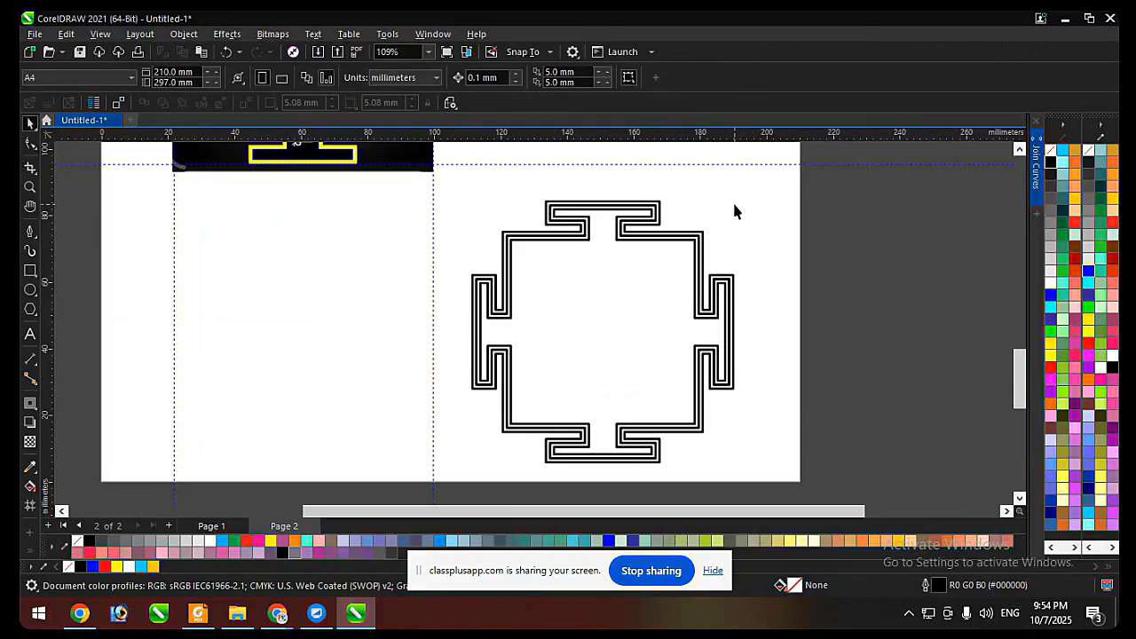
Select the yellow border on the yantra picture and activate the Ellipse tool.
{"action": "left_click_drag", "start_coordinate": [775, 181], "coordinate": [449, 468]}
{"action": "scroll", "coordinate": [843, 395], "scroll_direction": "down", "scroll_amount": 2}
{"action": "scroll", "coordinate": [656, 207], "scroll_direction": "up", "scroll_amount": 2}
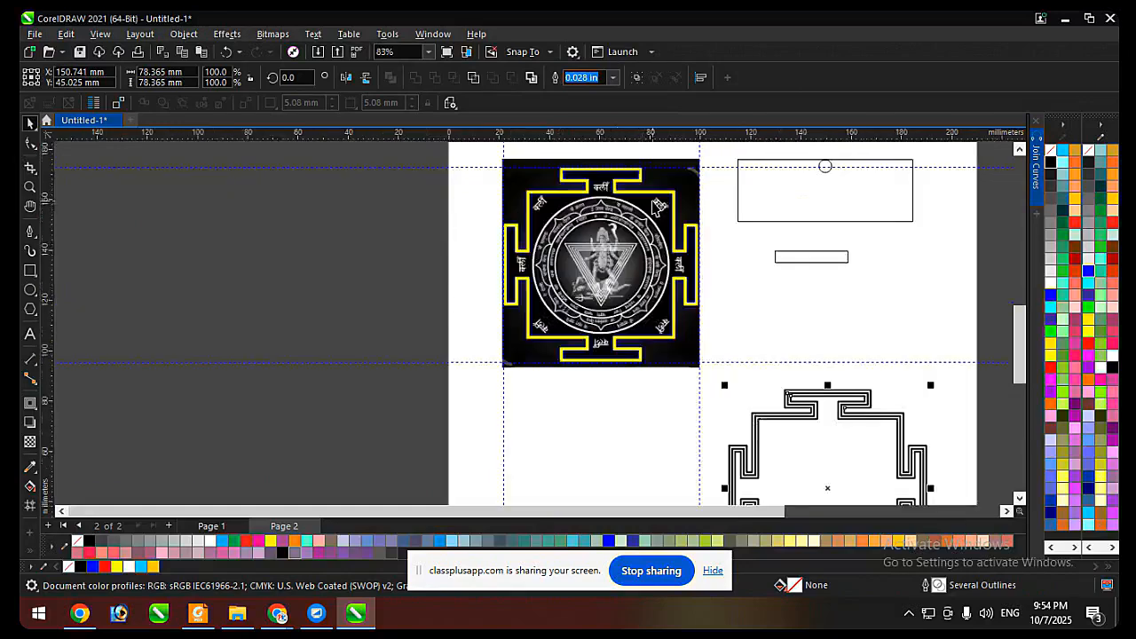
{"action": "scroll", "coordinate": [657, 207], "scroll_direction": "up", "scroll_amount": 3}
{"action": "left_click", "coordinate": [649, 196]}
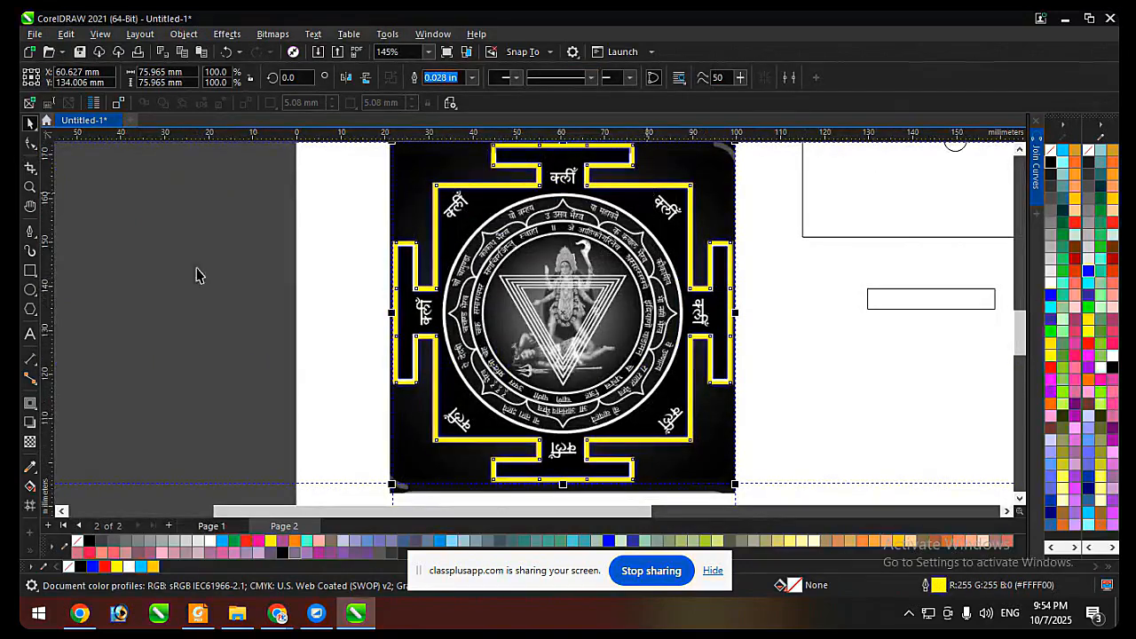
{"action": "left_click", "coordinate": [29, 288]}
{"action": "scroll", "coordinate": [329, 347], "scroll_direction": "down", "scroll_amount": 2}
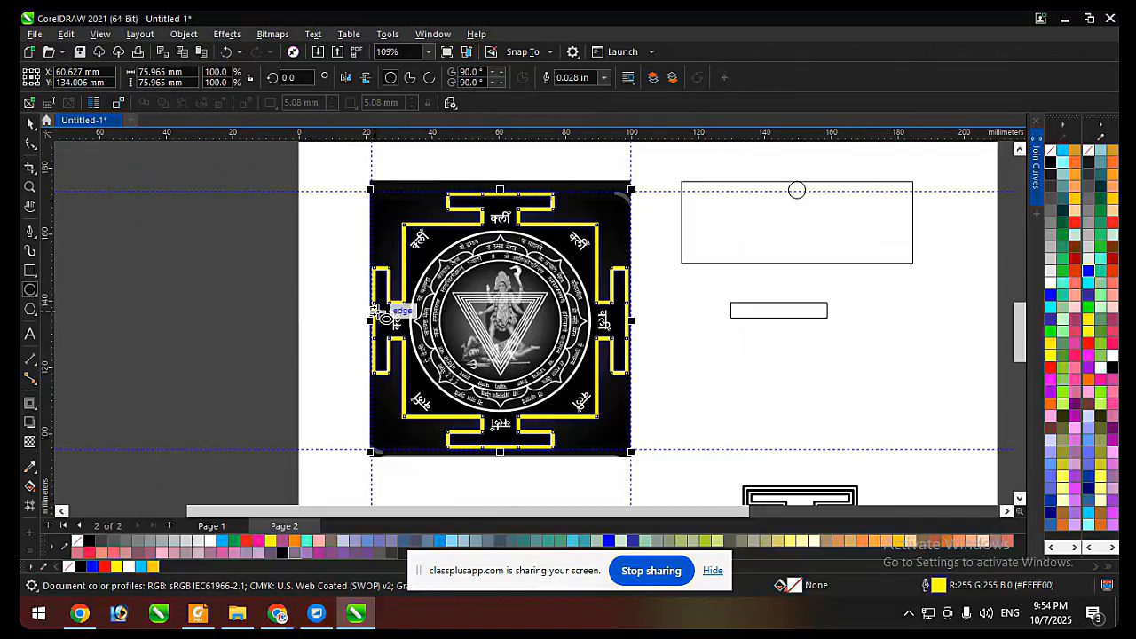
{"action": "left_click", "coordinate": [650, 570]}
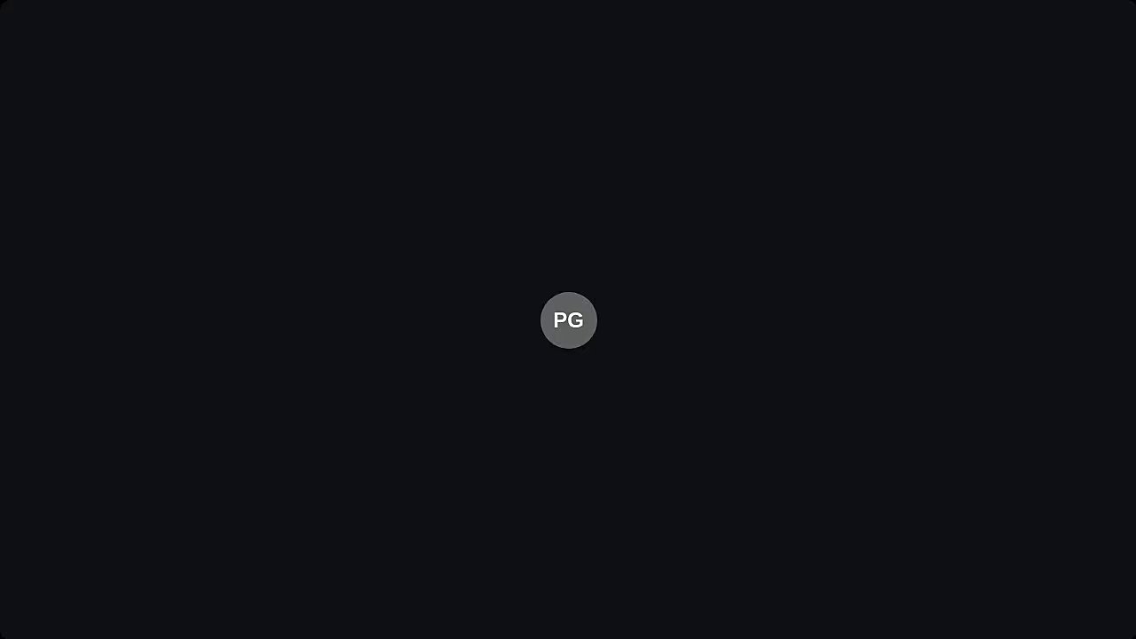
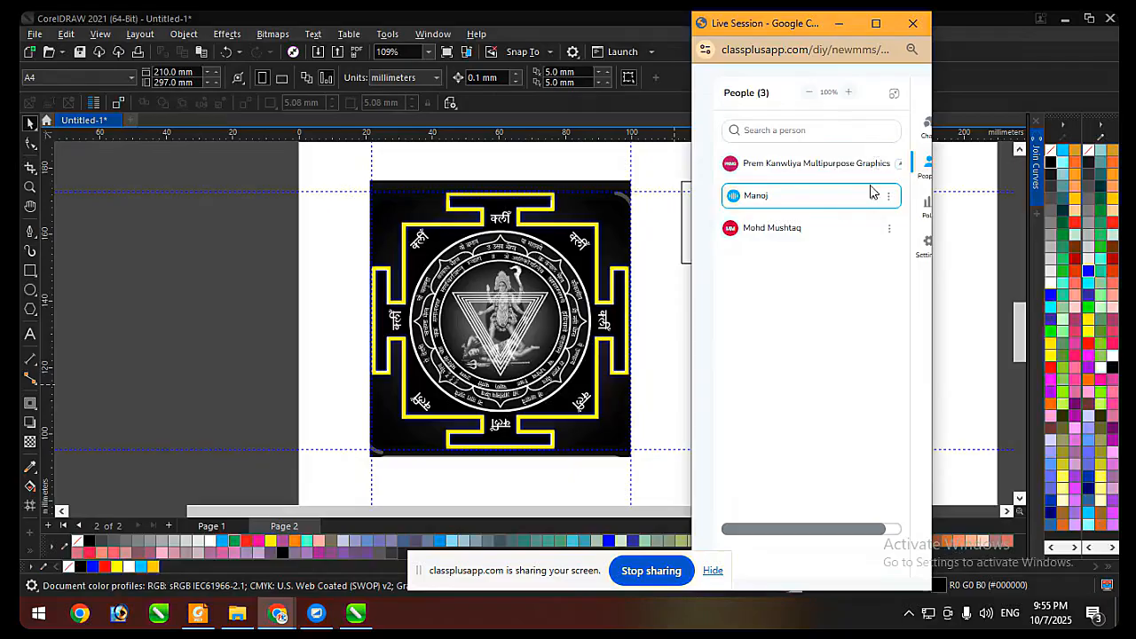
Draw a circle about 51.5 mm in diameter beside the yantra picture with the Ellipse tool.
{"action": "left_click", "coordinate": [839, 24]}
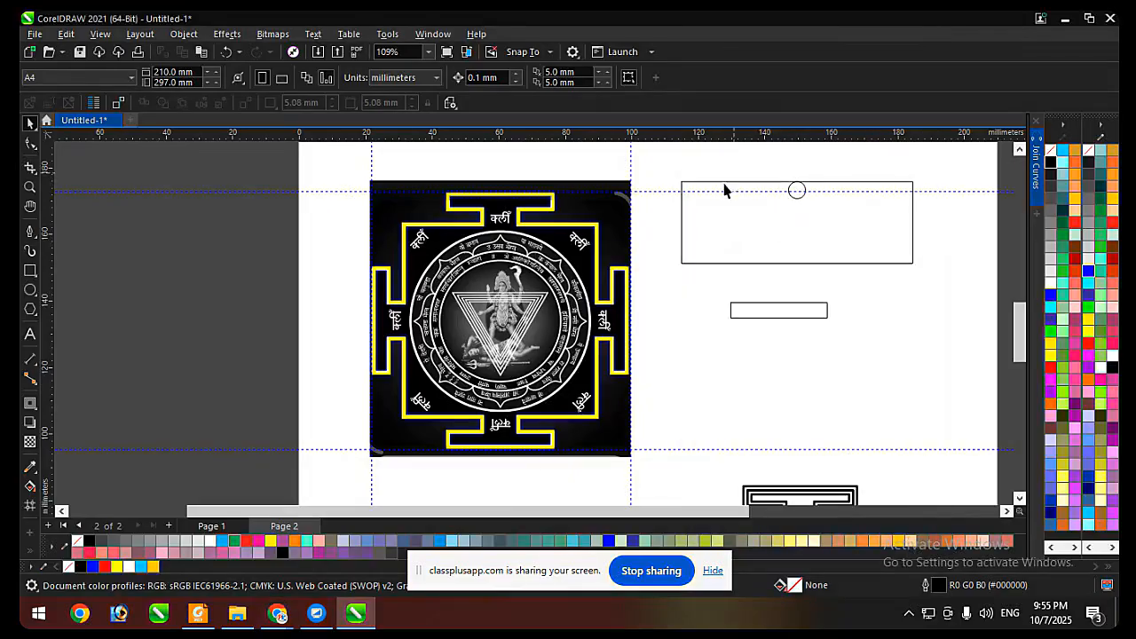
{"action": "left_click", "coordinate": [495, 286]}
{"action": "scroll", "coordinate": [486, 266], "scroll_direction": "up", "scroll_amount": 1}
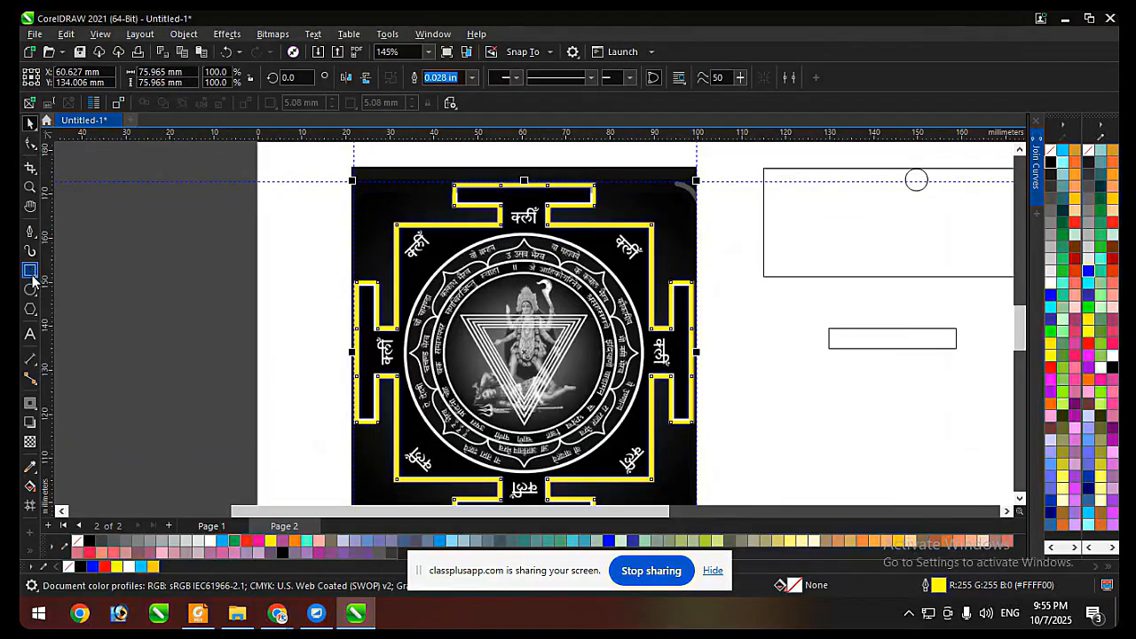
{"action": "scroll", "coordinate": [436, 206], "scroll_direction": "down", "scroll_amount": 2}
{"action": "scroll", "coordinate": [483, 243], "scroll_direction": "up", "scroll_amount": 1}
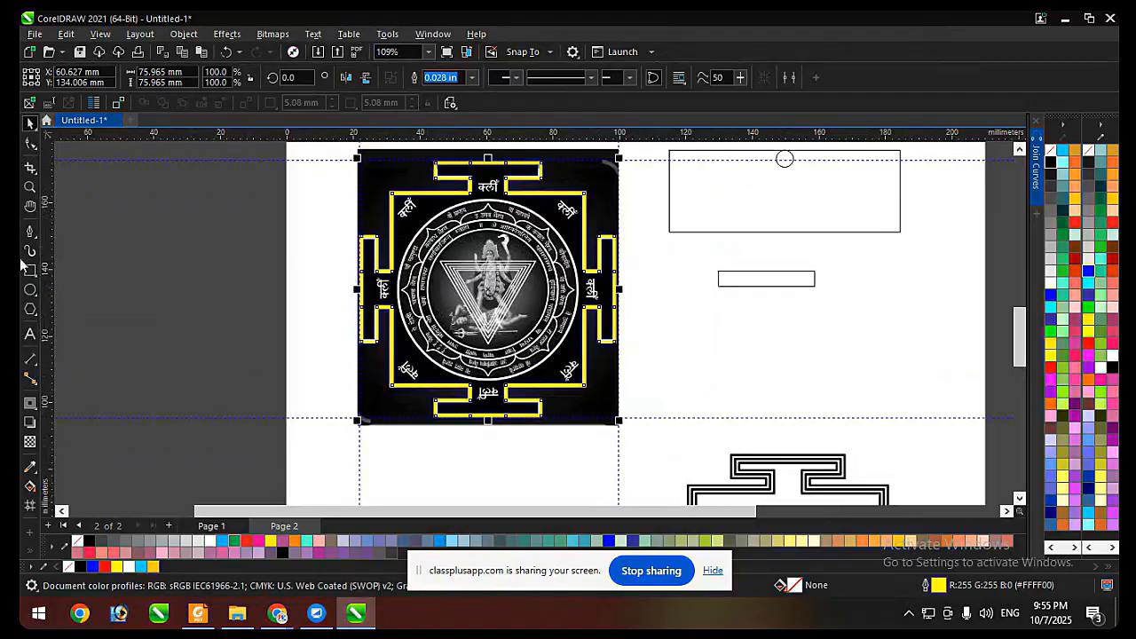
{"action": "left_click", "coordinate": [29, 291]}
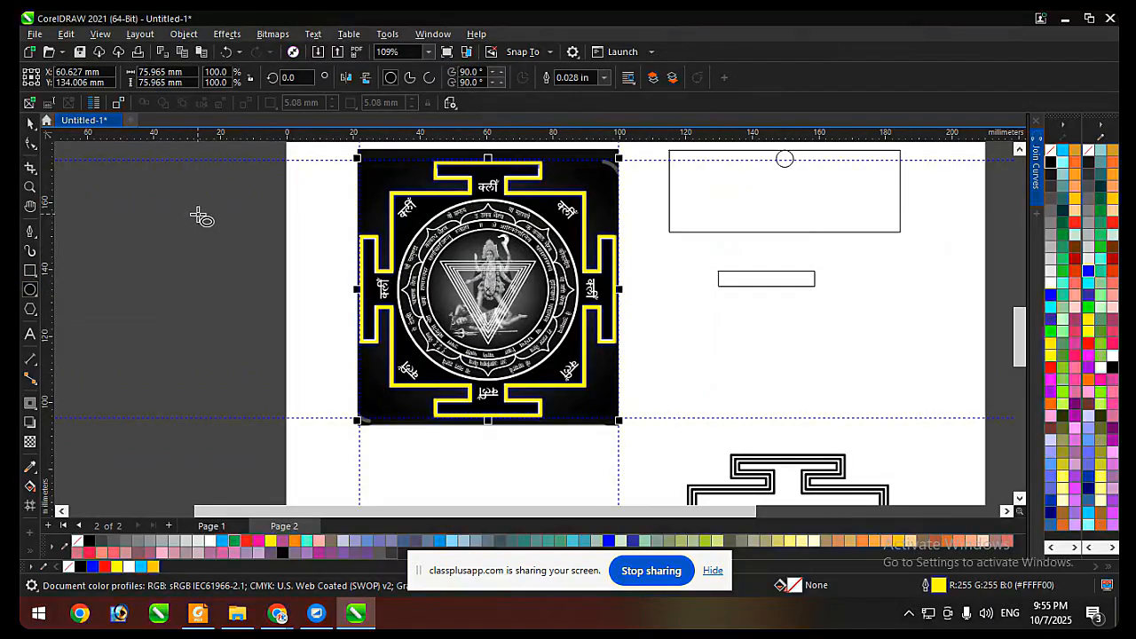
{"action": "mouse_move", "coordinate": [197, 213]}
{"action": "left_mouse_down"}
{"action": "mouse_move", "coordinate": [228, 275]}
{"action": "mouse_move", "coordinate": [297, 350]}
{"action": "mouse_move", "coordinate": [330, 382]}
{"action": "mouse_move", "coordinate": [355, 371]}
{"action": "left_mouse_up"}
{"action": "key", "text": "space"}
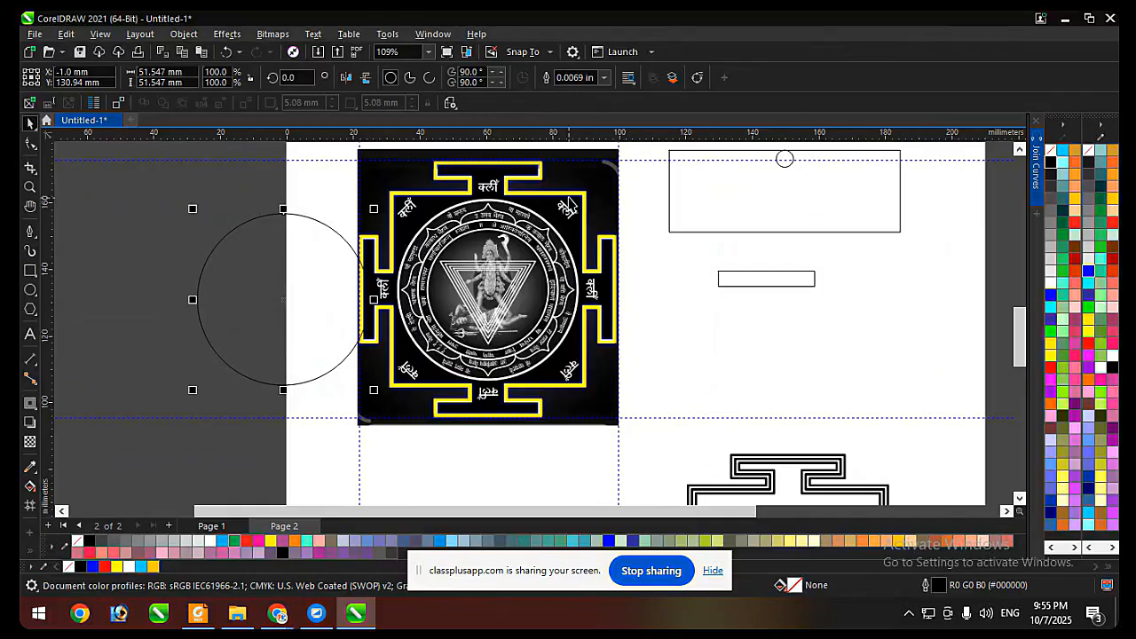
Centre the circle on the yellow border and enlarge it to about 53.6 mm to match the yantra's outer ring.
{"action": "left_click", "coordinate": [568, 196], "text": "shift"}
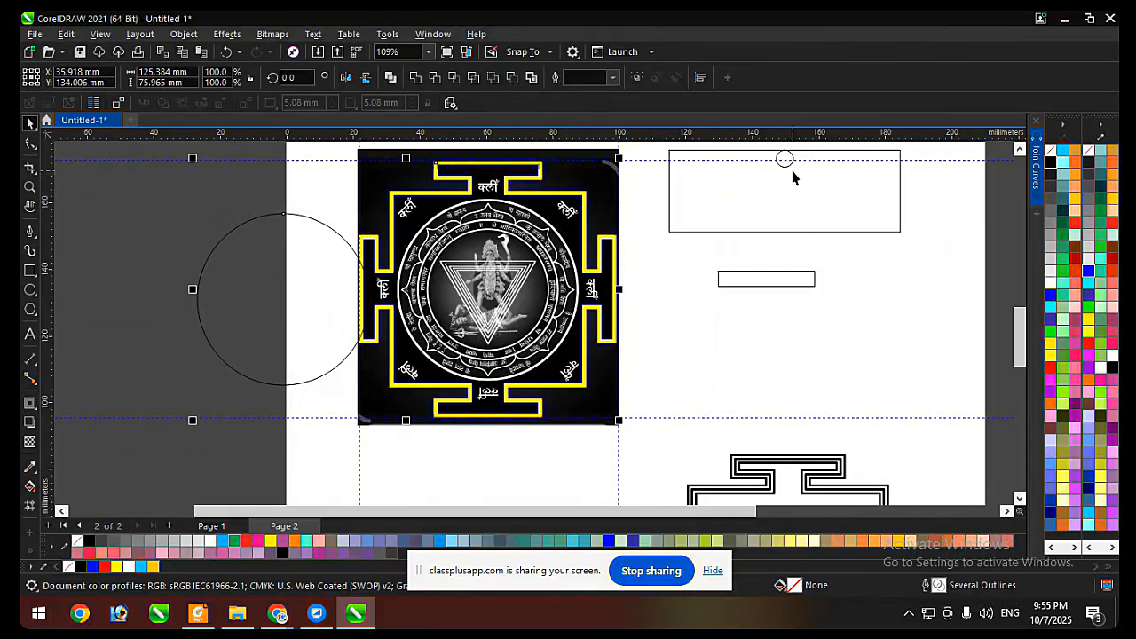
{"action": "key", "text": "e"}
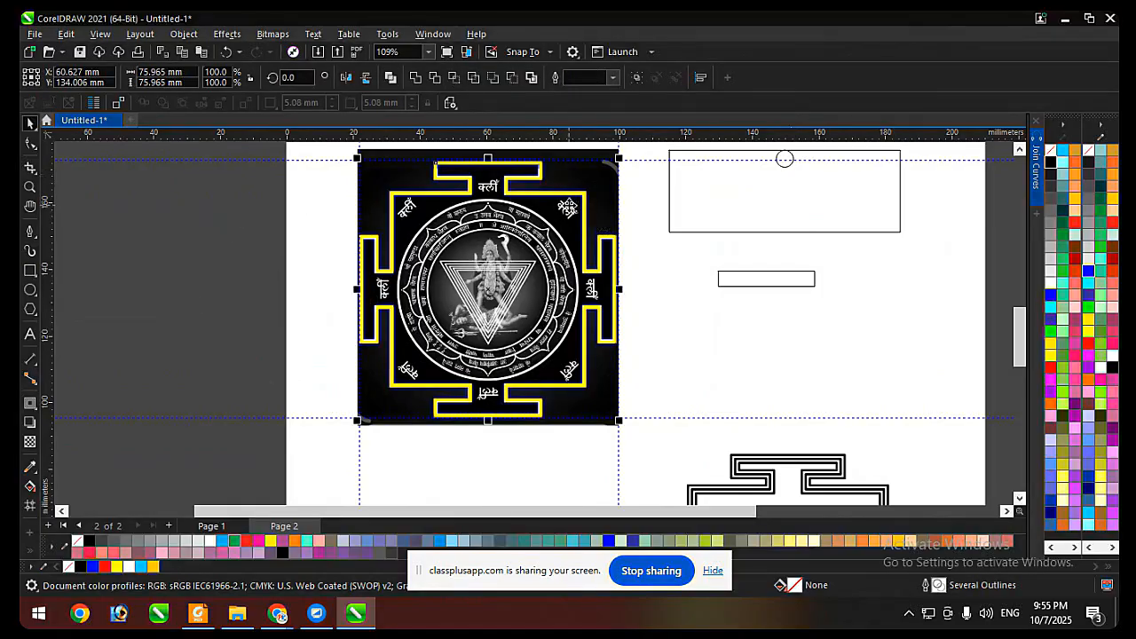
{"action": "left_click", "coordinate": [569, 204], "text": "shift"}
{"action": "scroll", "coordinate": [564, 210], "scroll_direction": "up", "scroll_amount": 2}
{"action": "left_click_drag", "start_coordinate": [618, 175], "coordinate": [625, 169]}
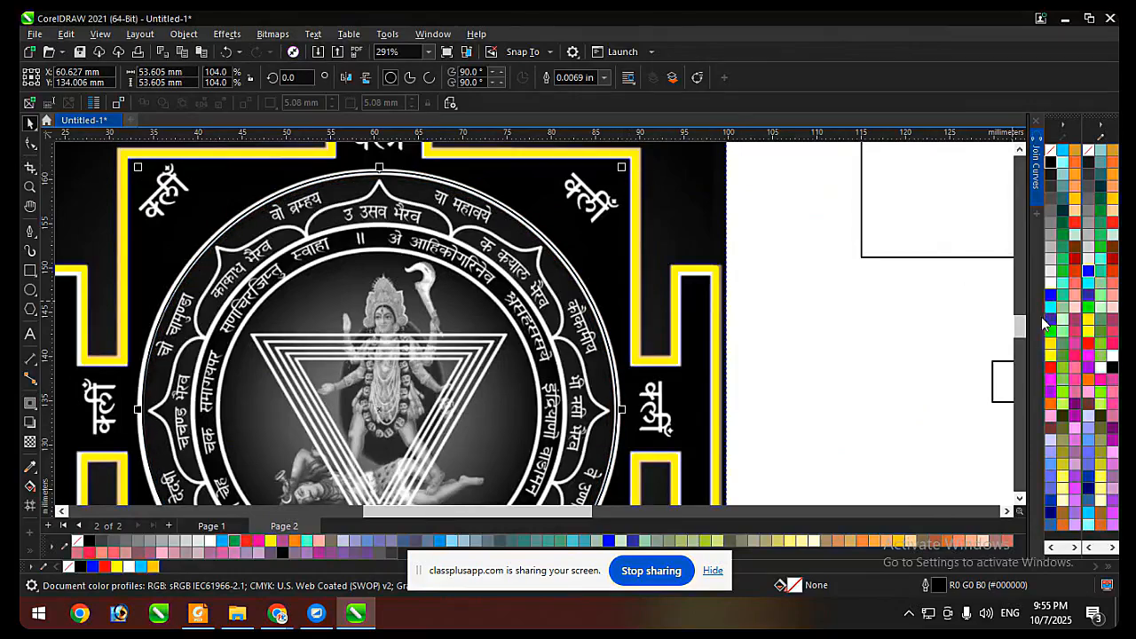
Give the outer circle a red outline with a width of 0.028 in.
{"action": "right_click", "coordinate": [1049, 370]}
{"action": "scroll", "coordinate": [690, 261], "scroll_direction": "down", "scroll_amount": 1}
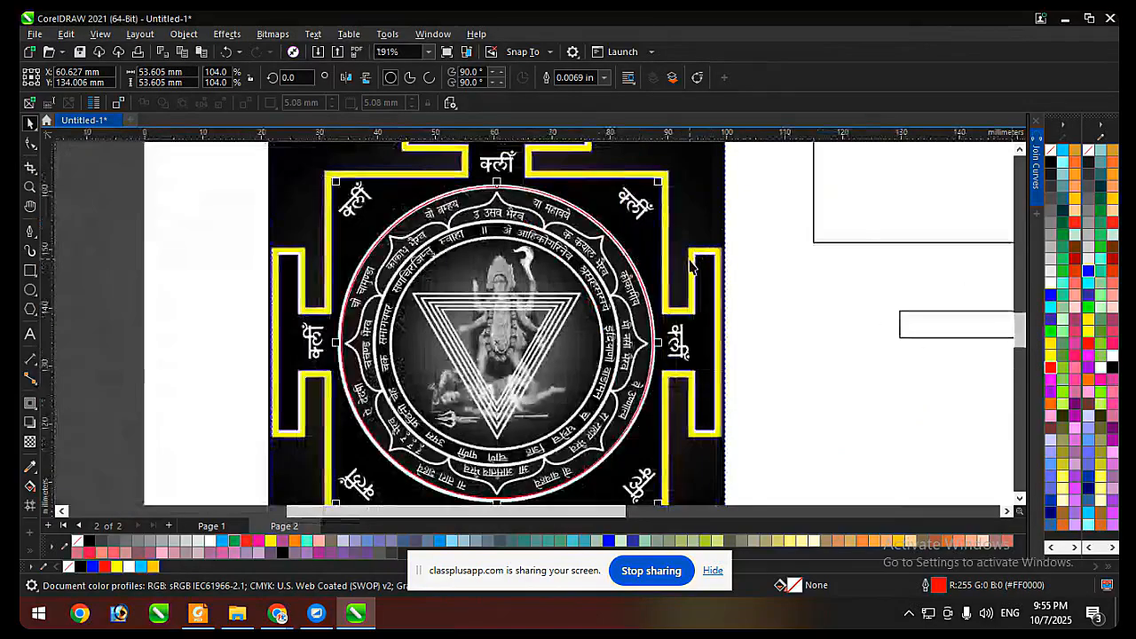
{"action": "scroll", "coordinate": [652, 253], "scroll_direction": "up", "scroll_amount": 1}
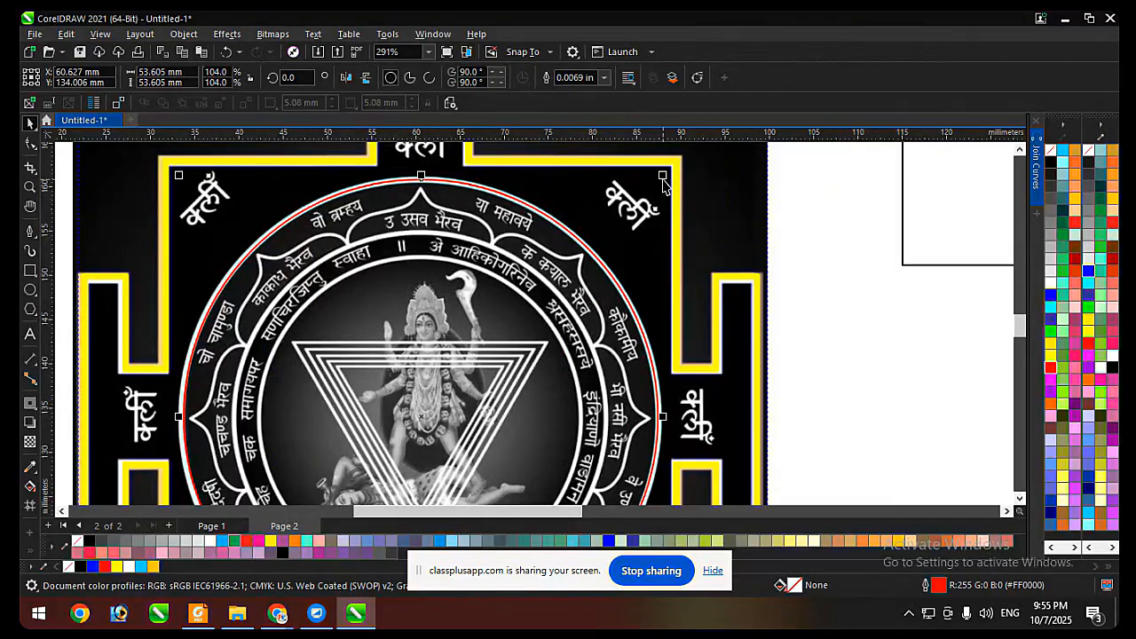
{"action": "scroll", "coordinate": [663, 182], "scroll_direction": "down", "scroll_amount": 1}
{"action": "scroll", "coordinate": [621, 160], "scroll_direction": "up", "scroll_amount": 1}
{"action": "left_click", "coordinate": [603, 77]}
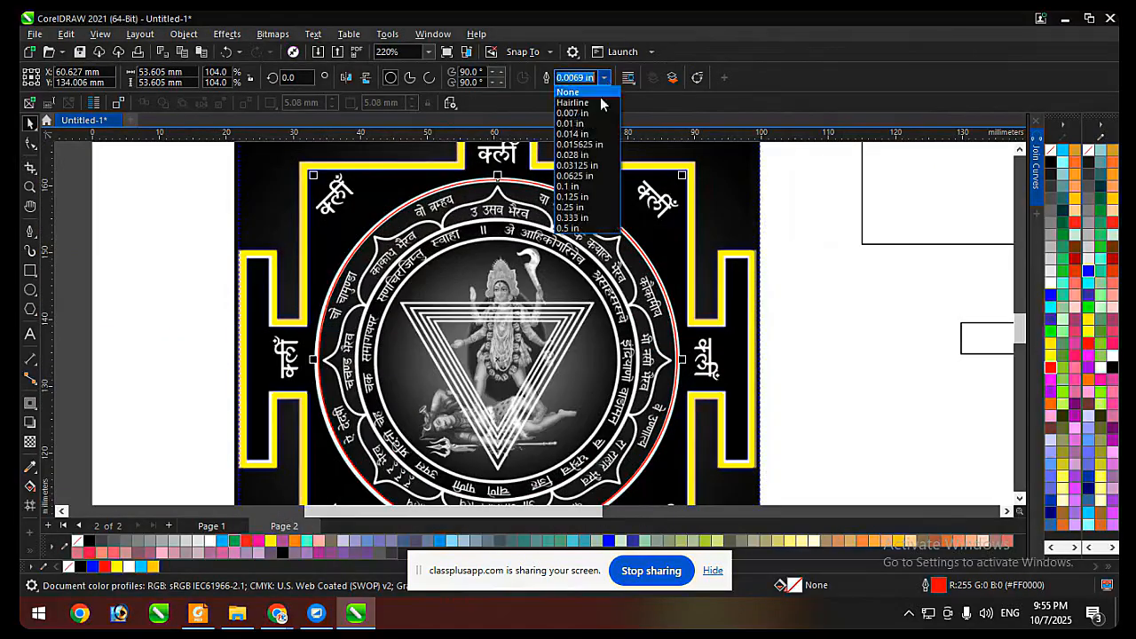
{"action": "left_click", "coordinate": [578, 144]}
{"action": "left_click", "coordinate": [603, 78]}
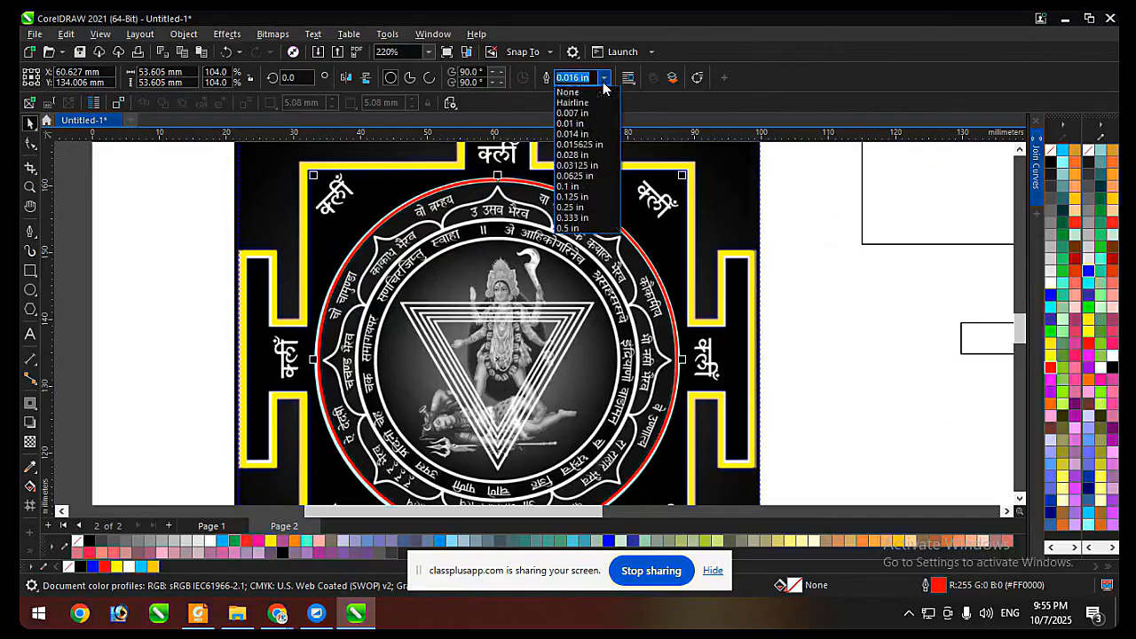
{"action": "left_click", "coordinate": [583, 155]}
{"action": "scroll", "coordinate": [583, 157], "scroll_direction": "down", "scroll_amount": 1}
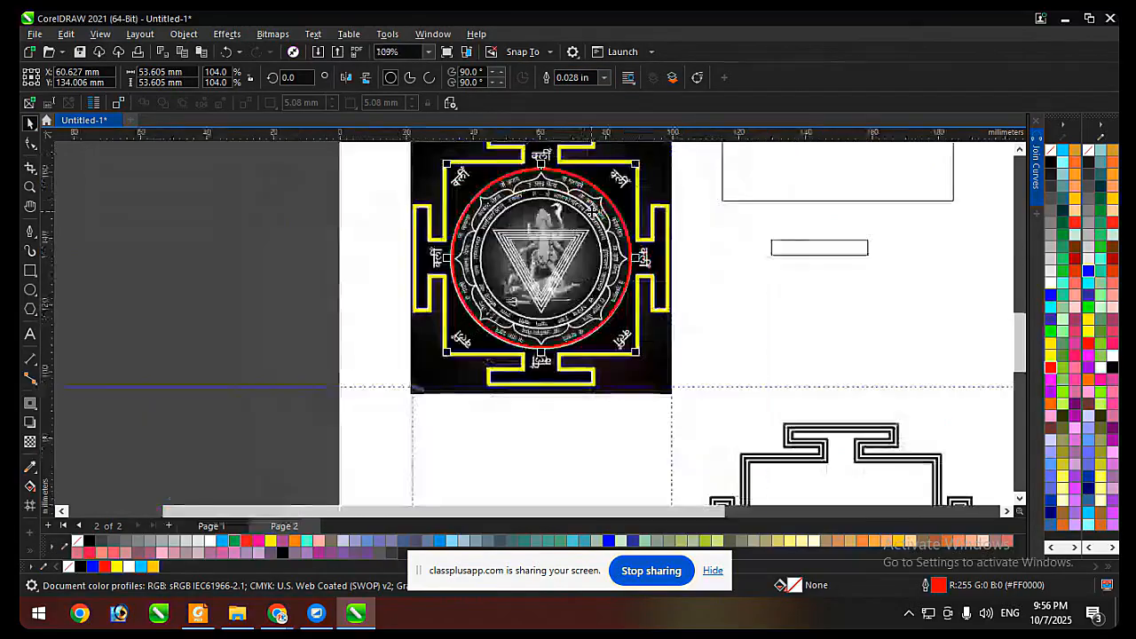
Create two smaller concentric copies of the red circle over the yantra's inner rings, the smallest about 35.9 mm in diameter.
{"action": "scroll", "coordinate": [591, 165], "scroll_direction": "up", "scroll_amount": 3}
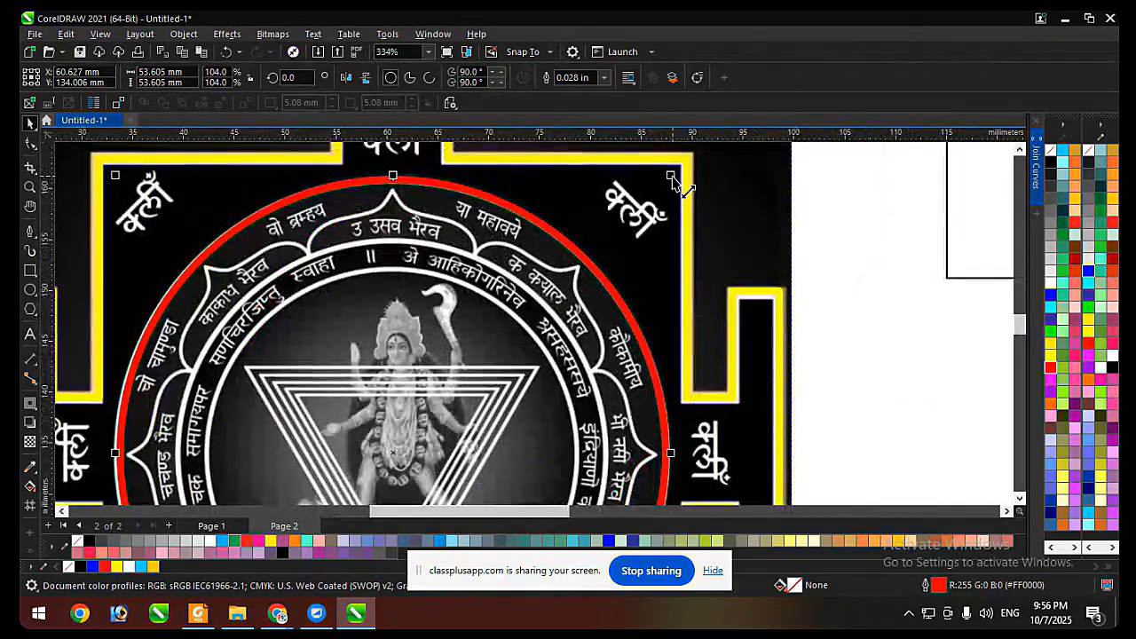
{"action": "left_click_drag", "start_coordinate": [672, 180], "coordinate": [603, 241]}
{"action": "scroll", "coordinate": [617, 204], "scroll_direction": "down", "scroll_amount": 2}
{"action": "scroll", "coordinate": [621, 198], "scroll_direction": "up", "scroll_amount": 3}
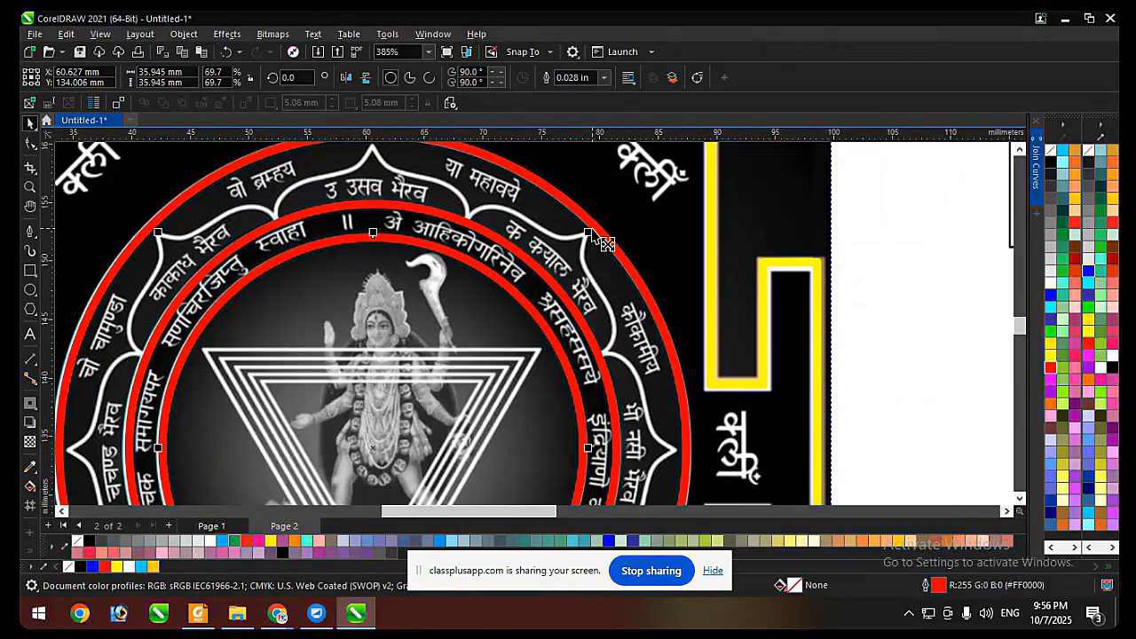
{"action": "scroll", "coordinate": [604, 241], "scroll_direction": "down", "scroll_amount": 3}
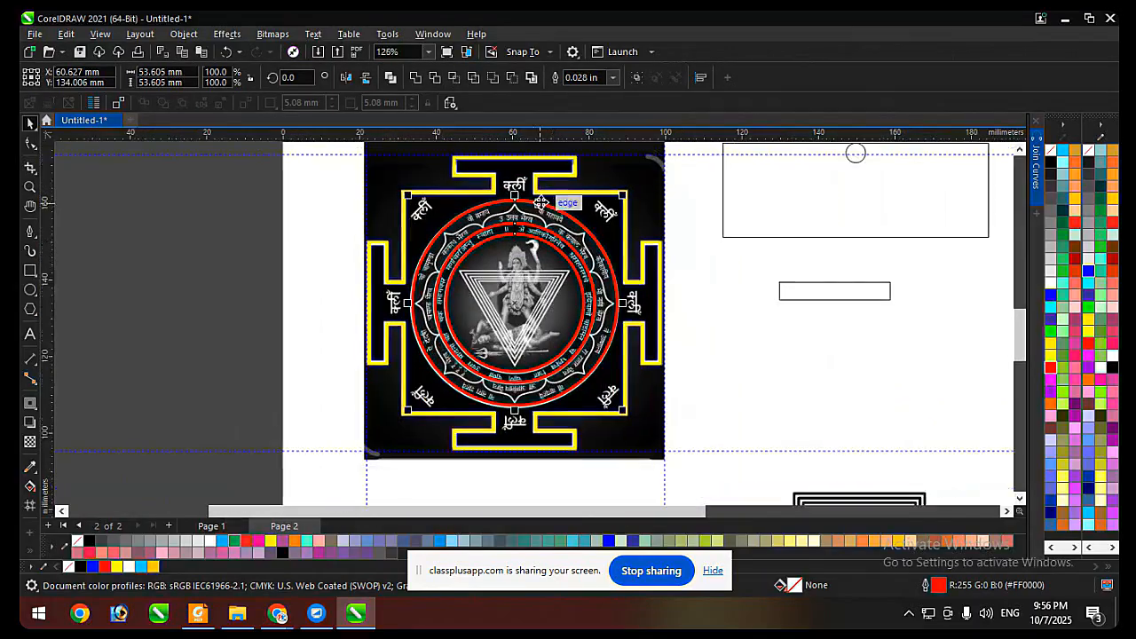
Move the three red circles off the yantra picture, undo the move and clear the selection.
{"action": "left_click_drag", "start_coordinate": [541, 202], "coordinate": [224, 203]}
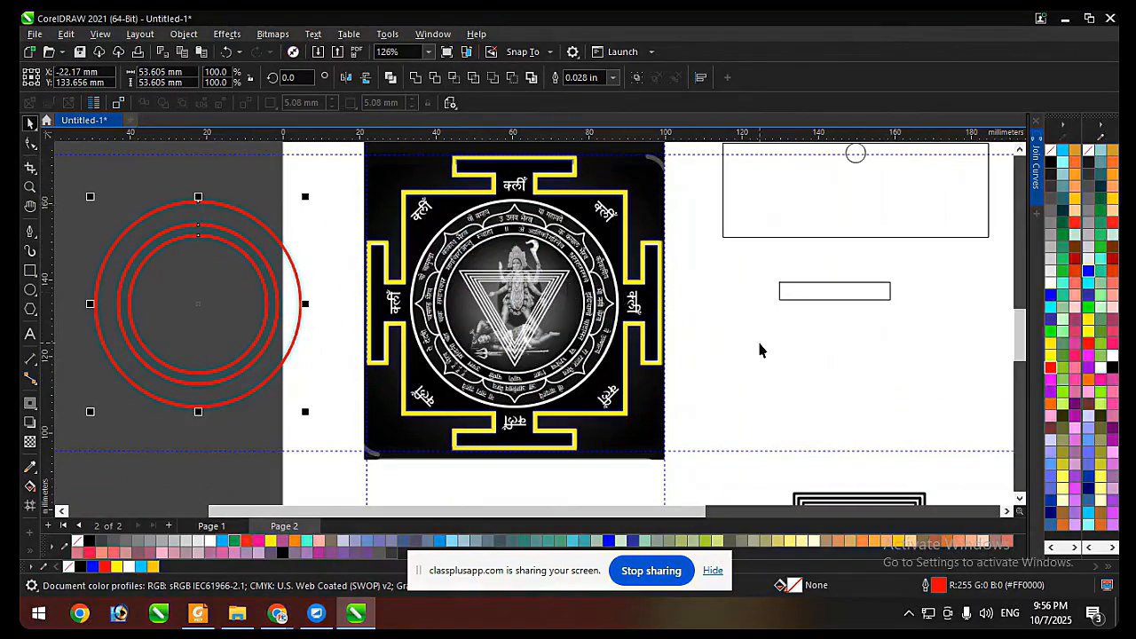
{"action": "key", "text": "ctrl+z"}
{"action": "key", "text": "Escape"}
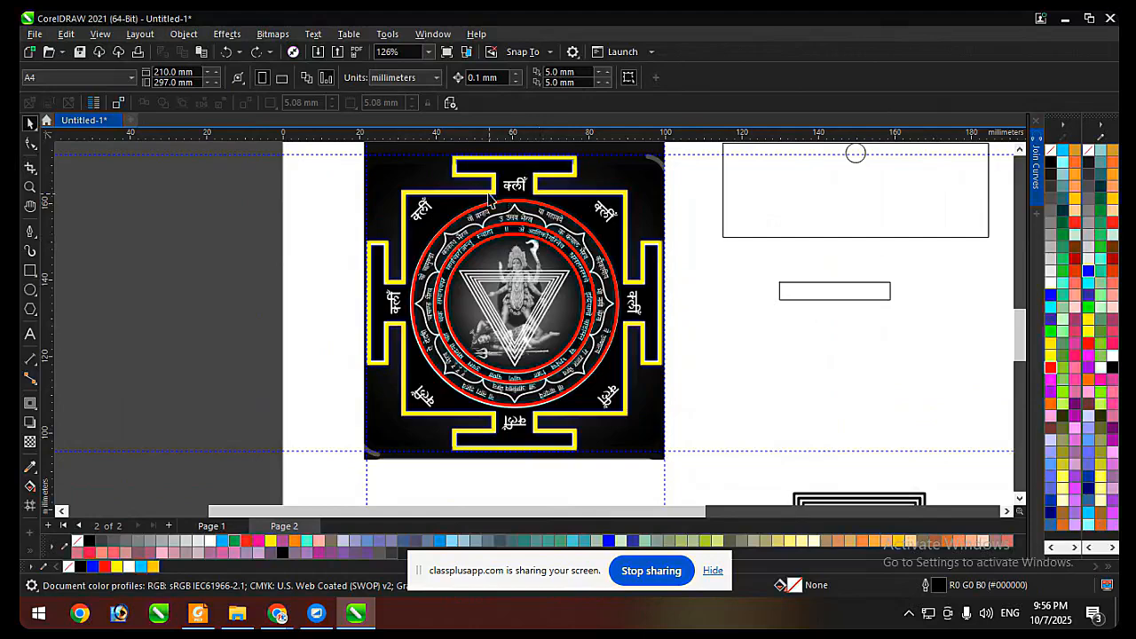
Draw two overlapping squares about 8.2 mm wide on the blank page area and place a copy of the pair about 19 mm beside them.
{"action": "scroll", "coordinate": [491, 197], "scroll_direction": "up", "scroll_amount": 4}
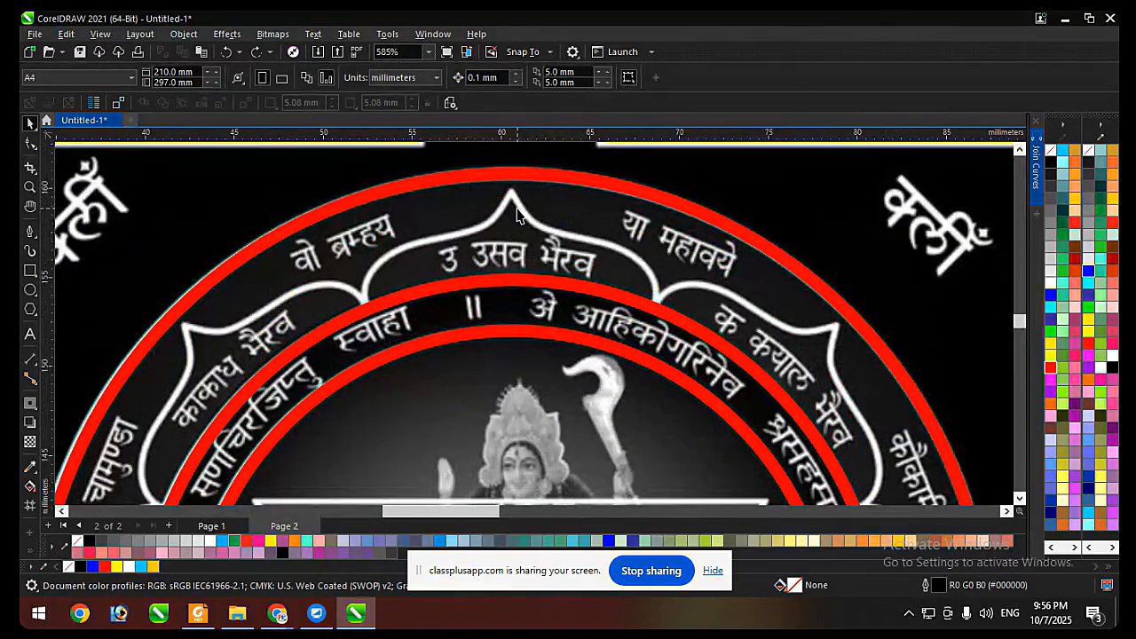
{"action": "scroll", "coordinate": [517, 213], "scroll_direction": "down", "scroll_amount": 3}
{"action": "scroll", "coordinate": [506, 226], "scroll_direction": "up", "scroll_amount": 2}
{"action": "scroll", "coordinate": [497, 235], "scroll_direction": "down", "scroll_amount": 4}
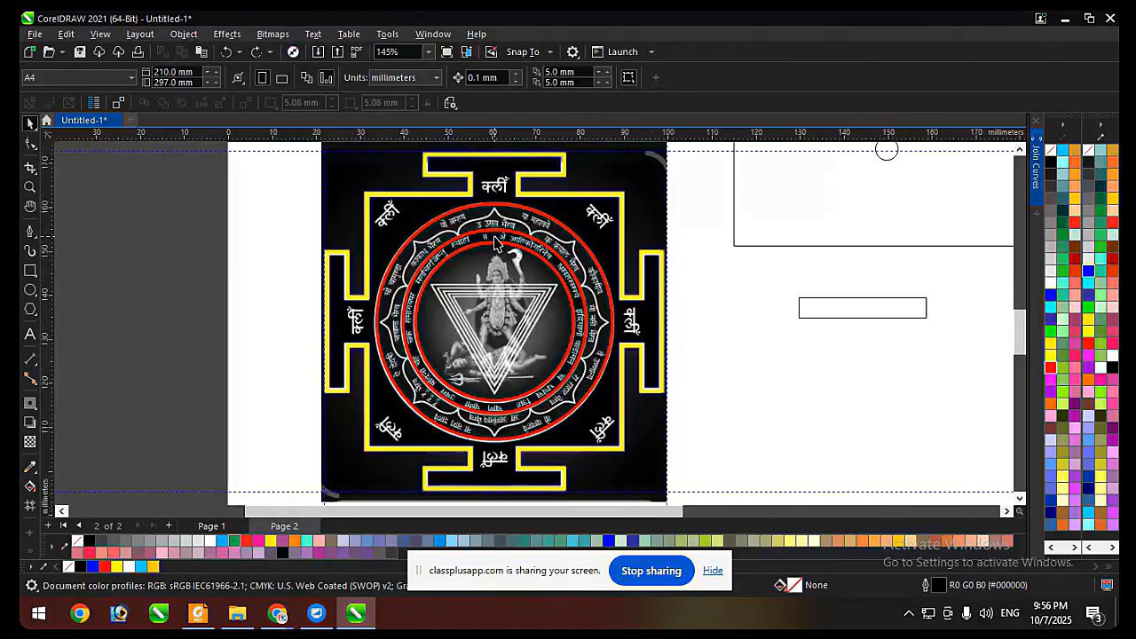
{"action": "scroll", "coordinate": [437, 247], "scroll_direction": "down", "scroll_amount": 1}
{"action": "left_click", "coordinate": [29, 271]}
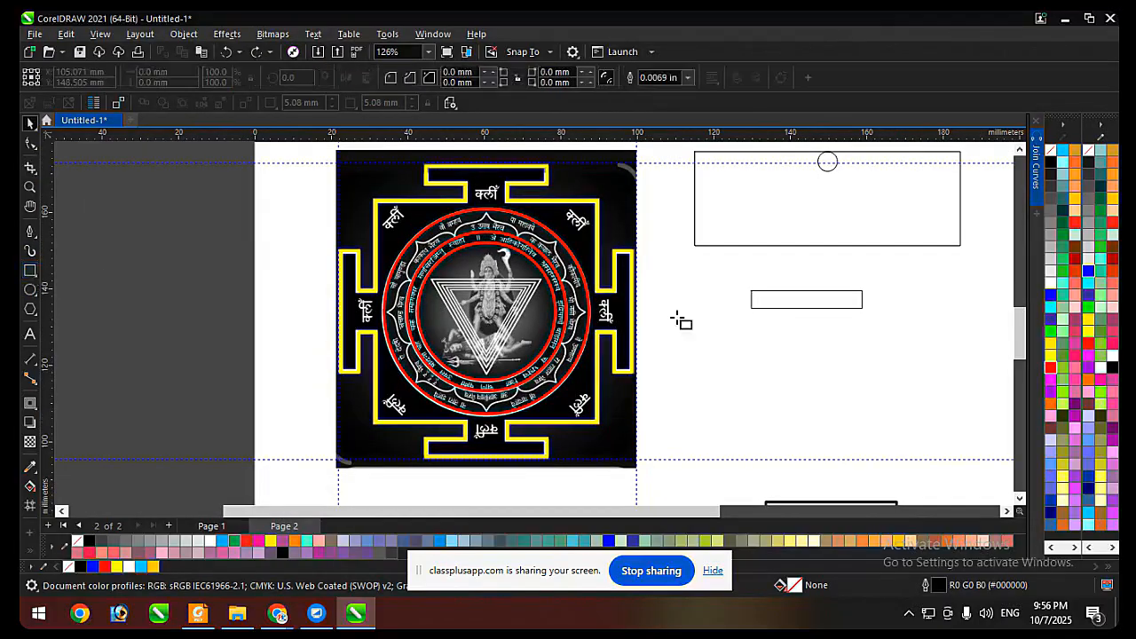
{"action": "left_click_drag", "start_coordinate": [697, 350], "coordinate": [729, 381]}
{"action": "scroll", "coordinate": [729, 381], "scroll_direction": "up", "scroll_amount": 2}
{"action": "left_click_drag", "start_coordinate": [692, 333], "coordinate": [725, 367]}
{"action": "left_click_drag", "start_coordinate": [690, 317], "coordinate": [858, 319]}
{"action": "left_click", "coordinate": [738, 365]}
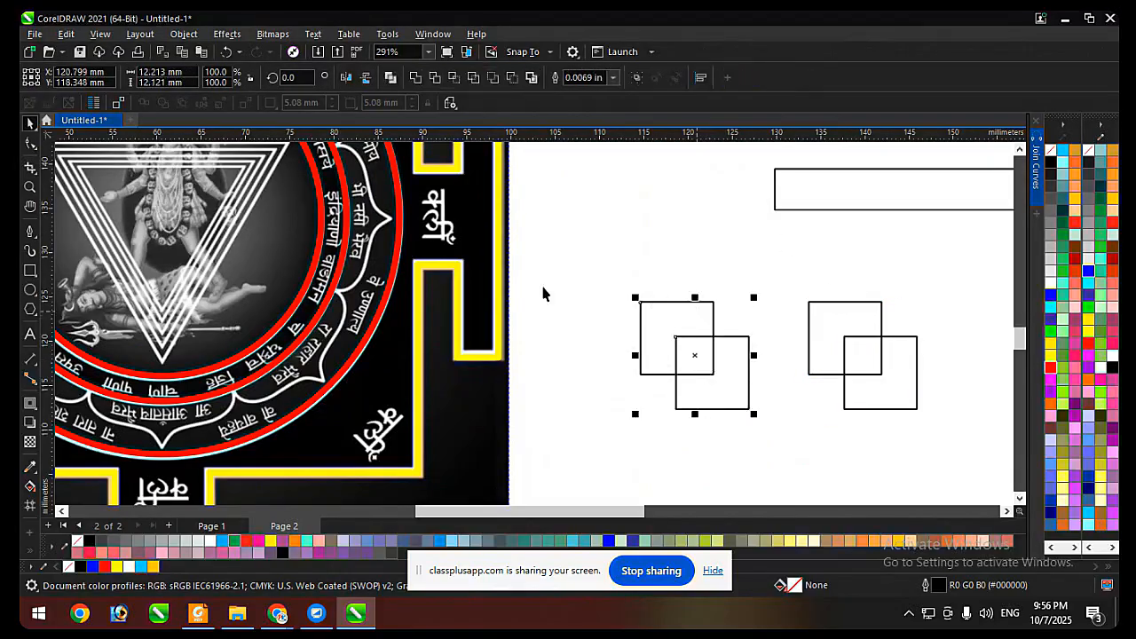
Apply Intersect to the copied pair of overlapping squares to create a shape from their common area.
{"action": "scroll", "coordinate": [543, 294], "scroll_direction": "down", "scroll_amount": 2}
{"action": "left_click", "coordinate": [843, 327]}
{"action": "scroll", "coordinate": [743, 358], "scroll_direction": "up", "scroll_amount": 2}
{"action": "left_click", "coordinate": [743, 358], "text": "shift"}
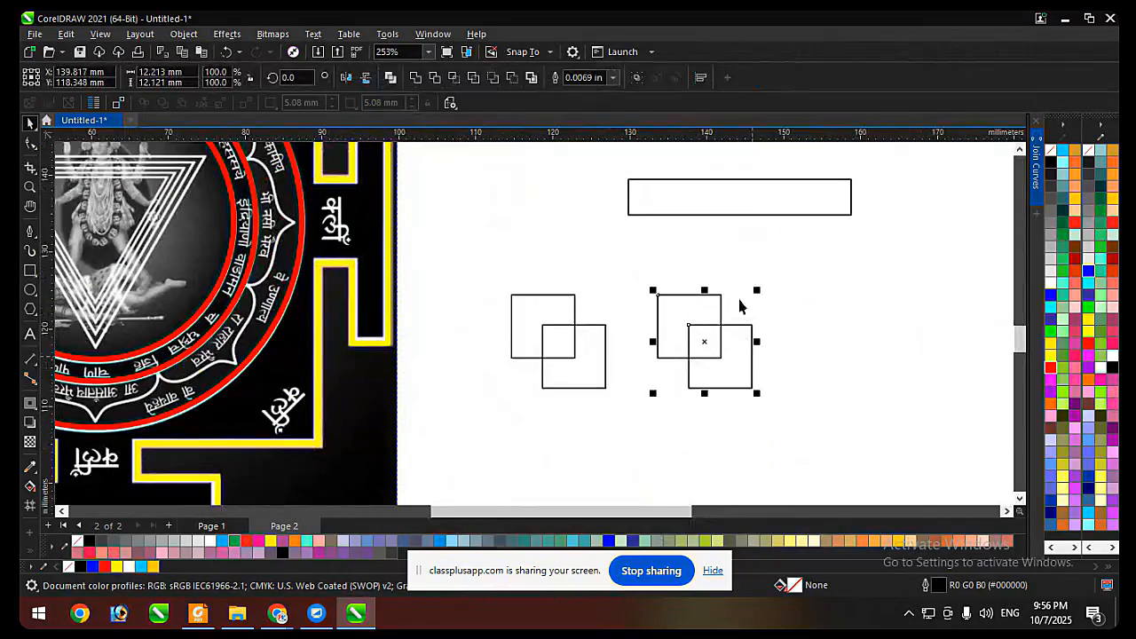
{"action": "left_click", "coordinate": [453, 78]}
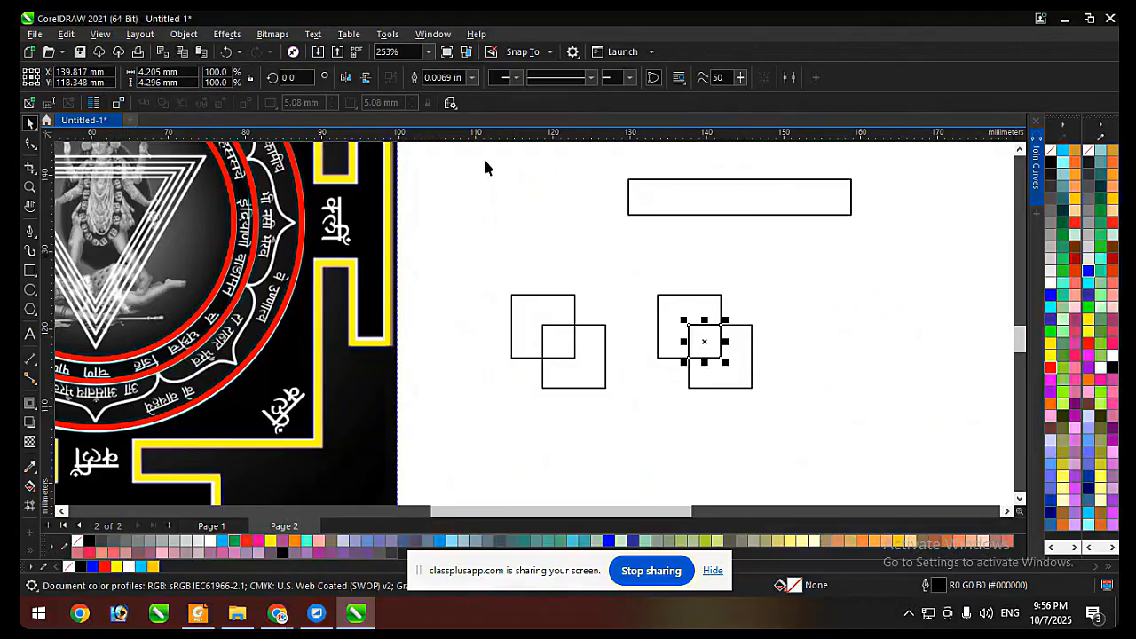
Try the Trim operation on the original pair of overlapping squares, and undo it.
{"action": "left_click", "coordinate": [561, 295]}
{"action": "left_click", "coordinate": [604, 355], "text": "shift"}
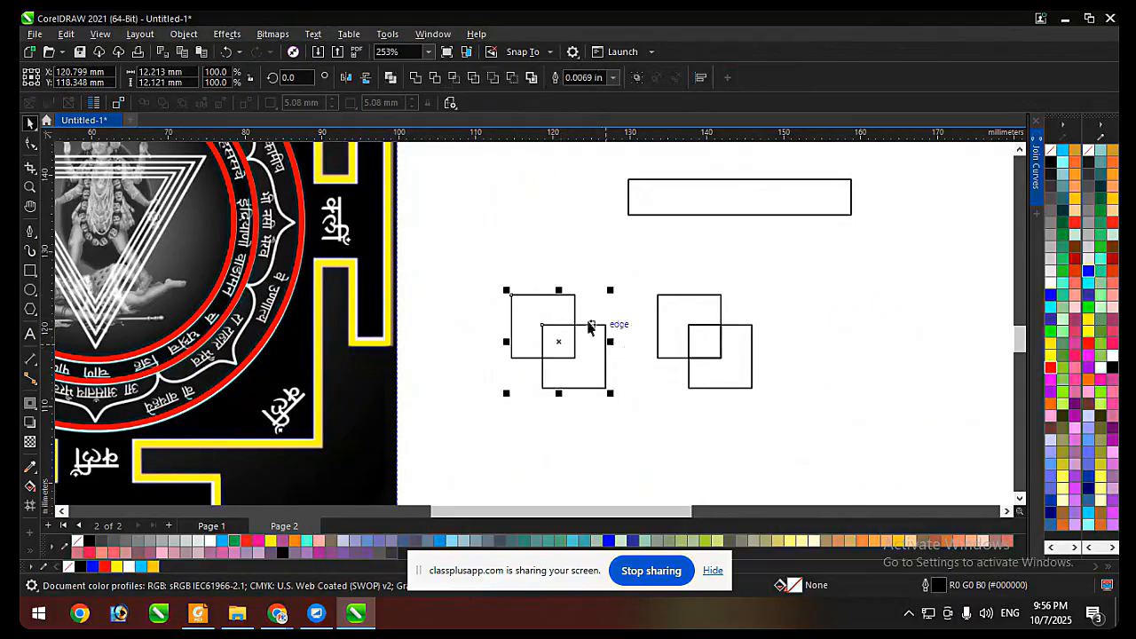
{"action": "left_click", "coordinate": [439, 80]}
{"action": "key", "text": "ctrl+z"}
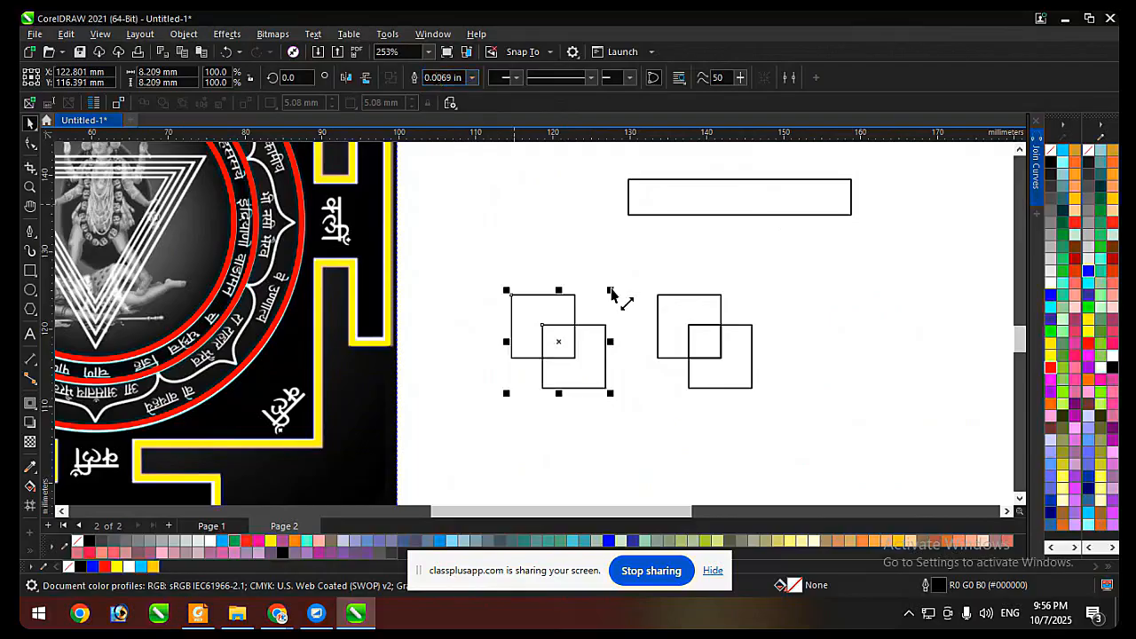
Apply Simplify to the original pair of squares and move the resulting L-shaped piece away from the remaining square.
{"action": "left_click", "coordinate": [606, 348]}
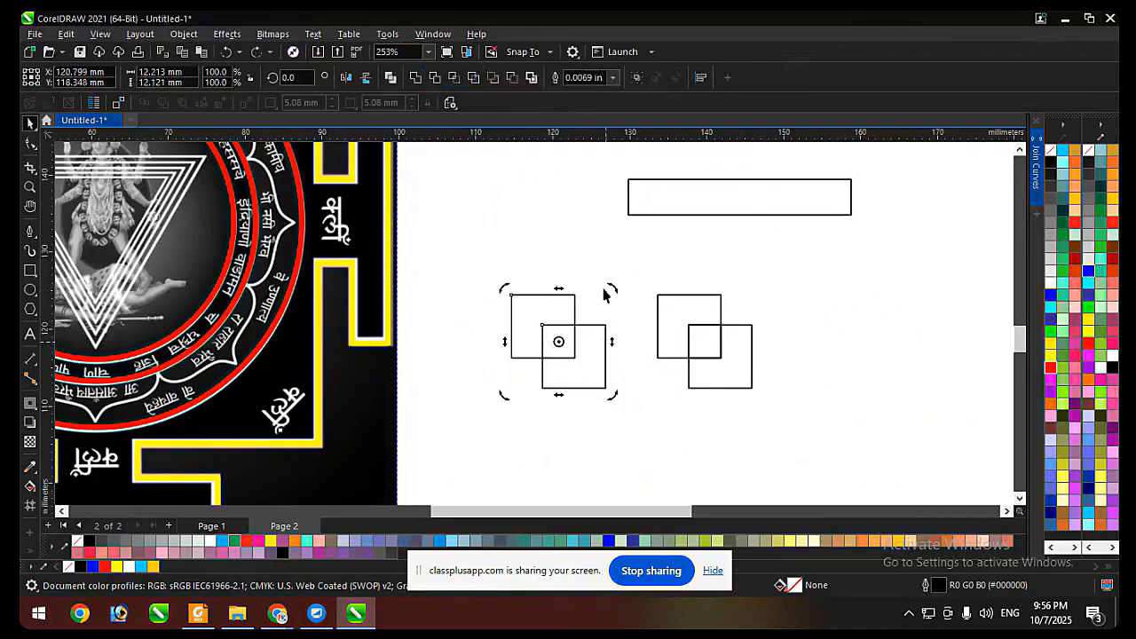
{"action": "left_click", "coordinate": [591, 349]}
{"action": "left_click", "coordinate": [560, 302], "text": "shift"}
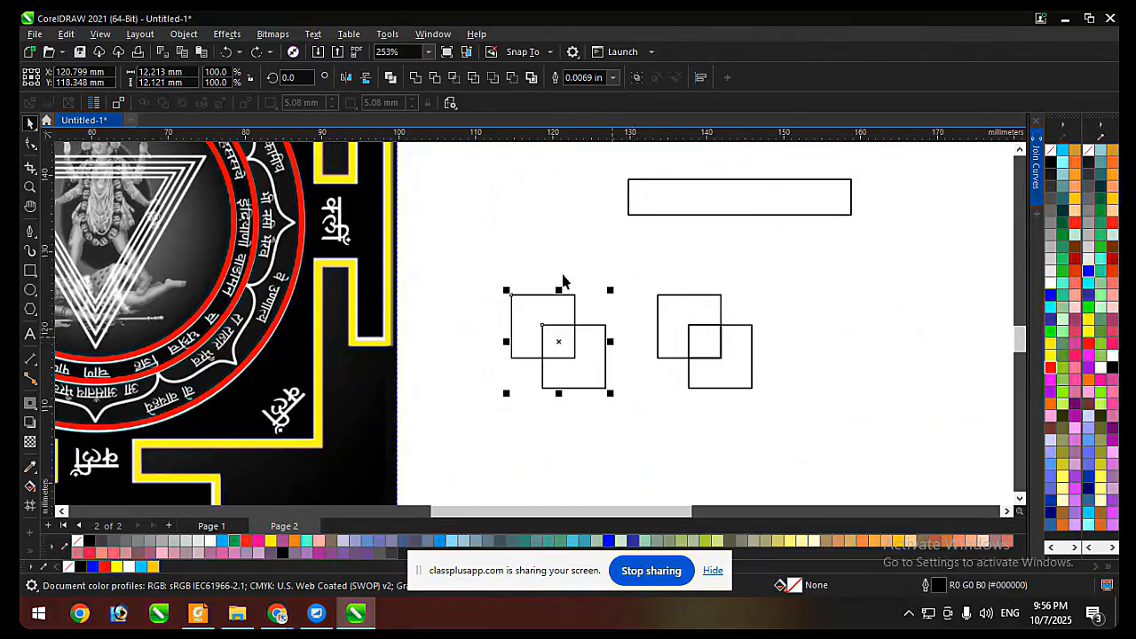
{"action": "left_click", "coordinate": [474, 78]}
{"action": "left_click", "coordinate": [563, 312]}
{"action": "left_click_drag", "start_coordinate": [564, 306], "coordinate": [539, 276]}
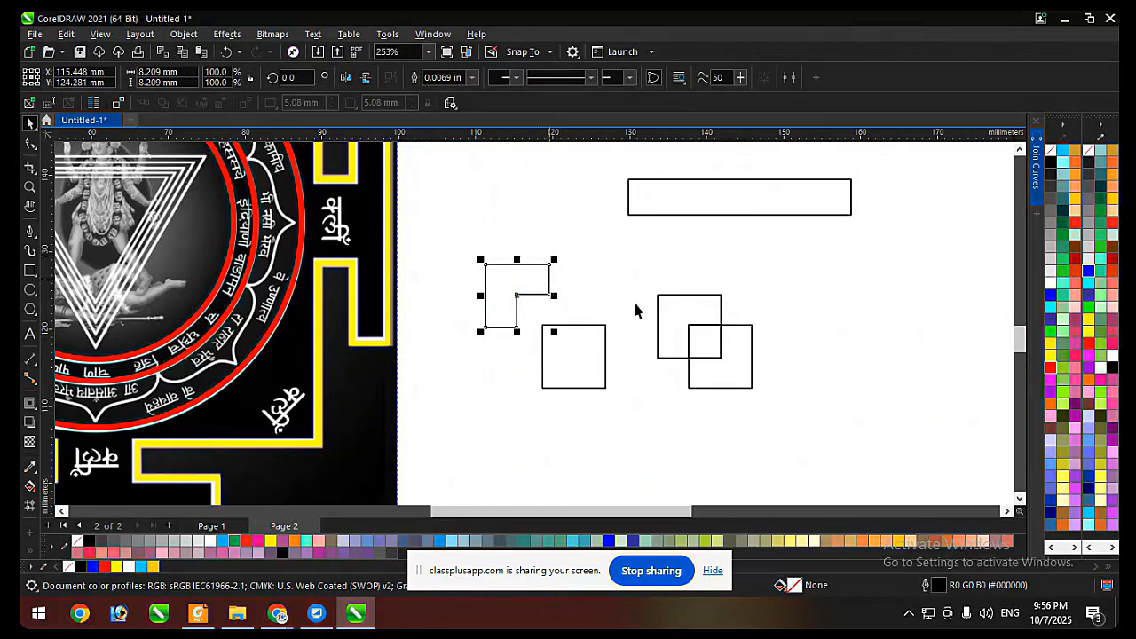
Trace the left half of the yantra's uppermost petal down to the middle ring with the Pen tool and give the curve a yellow outline.
{"action": "scroll", "coordinate": [636, 309], "scroll_direction": "down", "scroll_amount": 4}
{"action": "scroll", "coordinate": [621, 238], "scroll_direction": "up", "scroll_amount": 6}
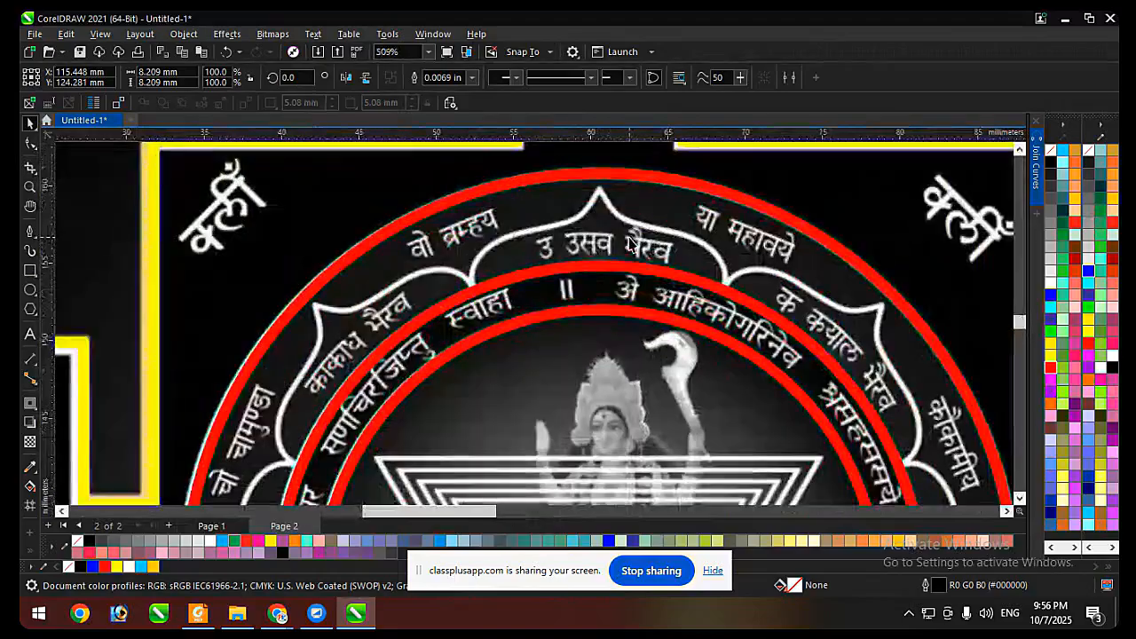
{"action": "left_click", "coordinate": [29, 232]}
{"action": "scroll", "coordinate": [603, 195], "scroll_direction": "up", "scroll_amount": 2}
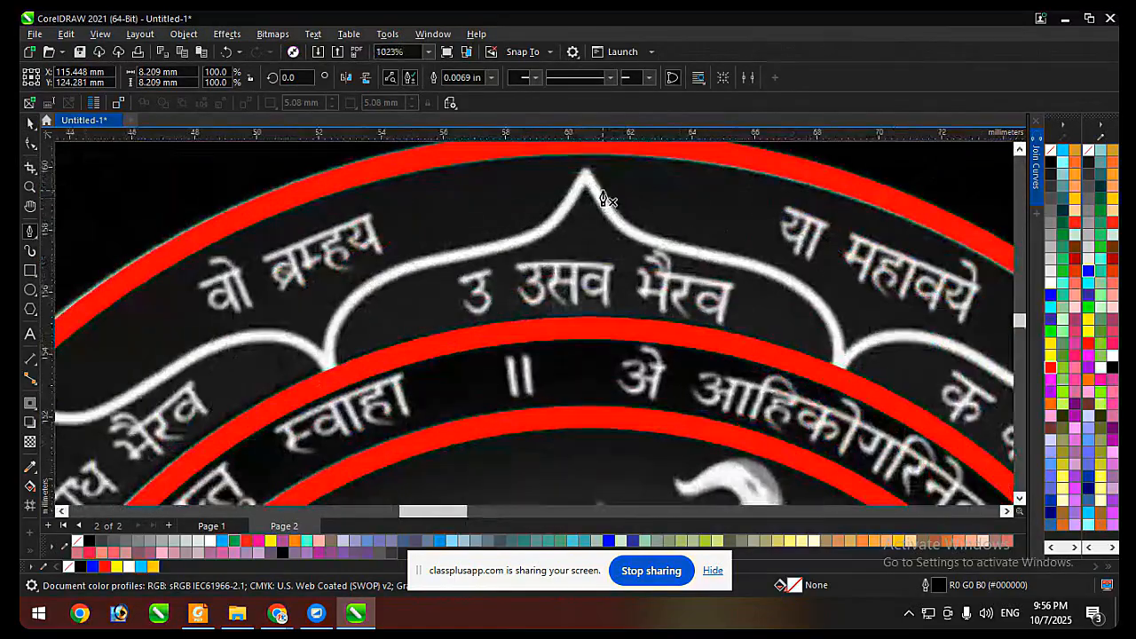
{"action": "left_click", "coordinate": [583, 173]}
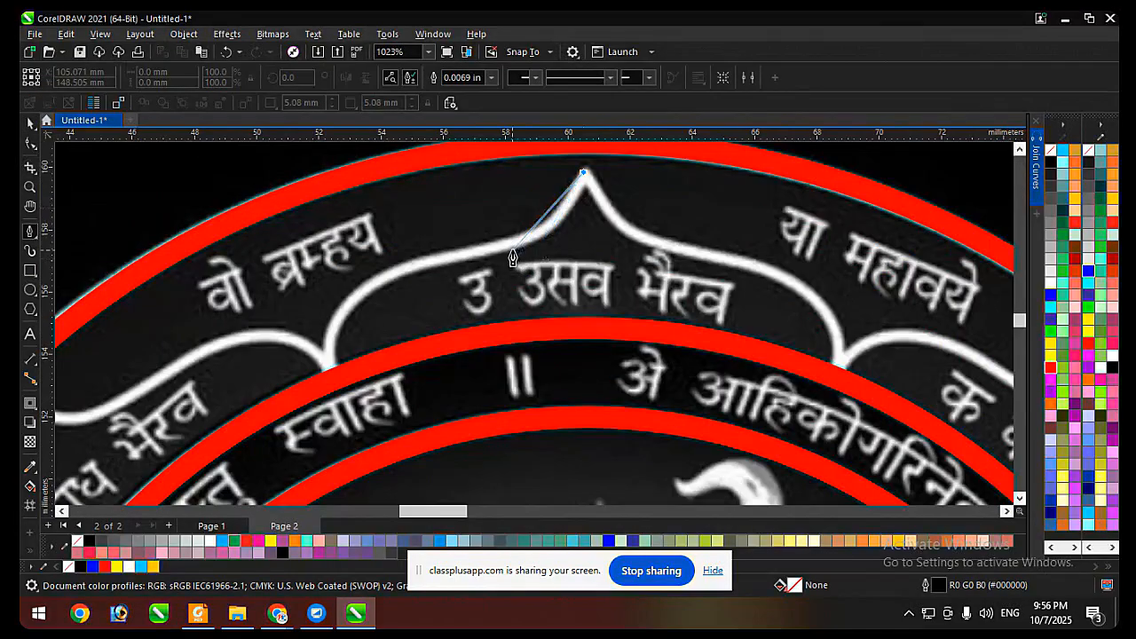
{"action": "left_click_drag", "start_coordinate": [514, 241], "coordinate": [462, 259]}
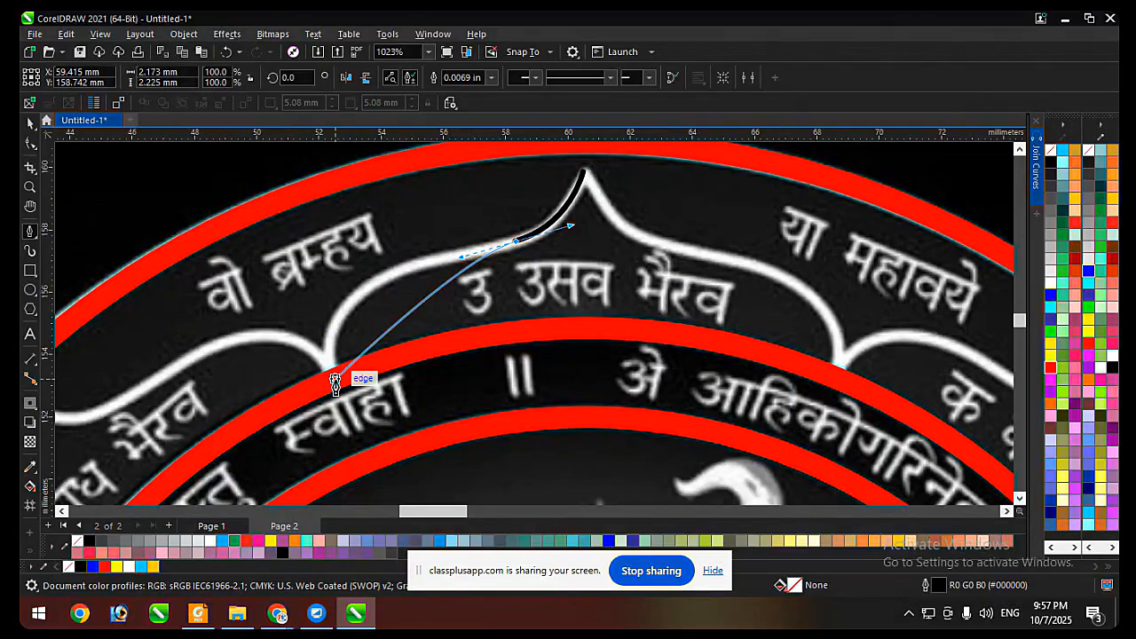
{"action": "left_click_drag", "start_coordinate": [335, 379], "coordinate": [371, 486]}
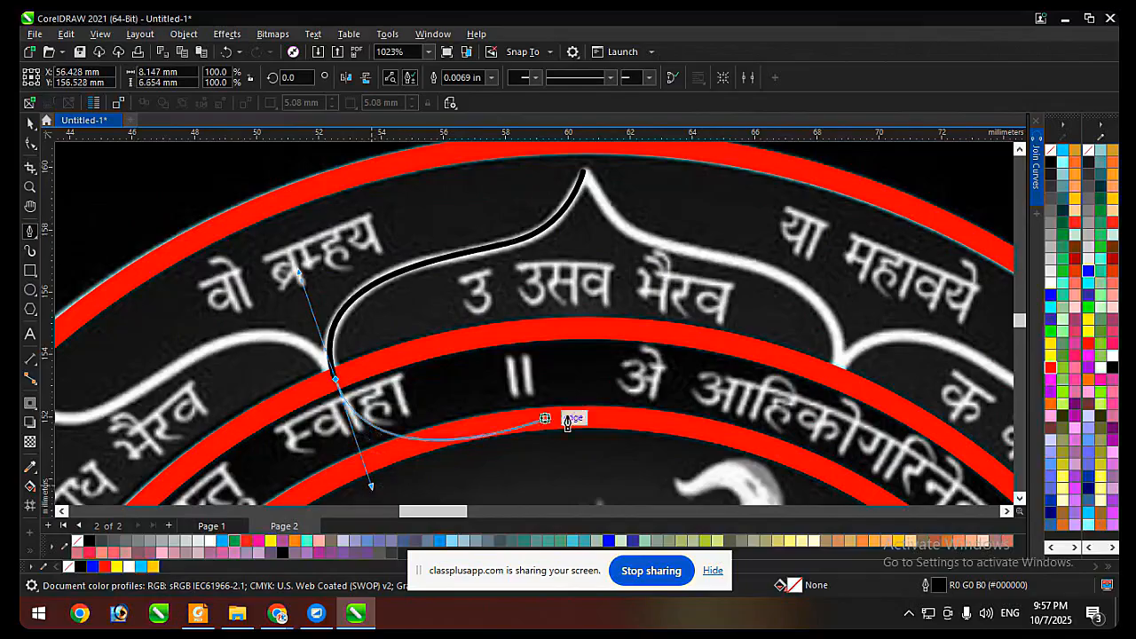
{"action": "right_click", "coordinate": [1050, 360]}
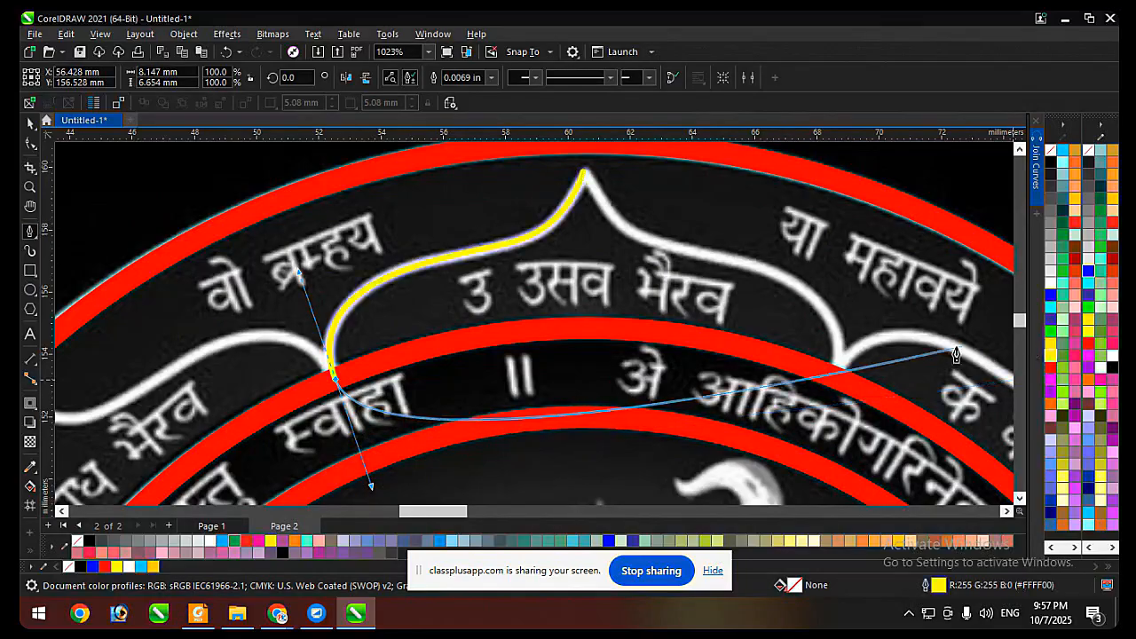
Extend the yellow half-petal curve below the middle ring past the petal's centreline and close it back at the petal's tip.
{"action": "left_click_drag", "start_coordinate": [652, 390], "coordinate": [593, 189]}
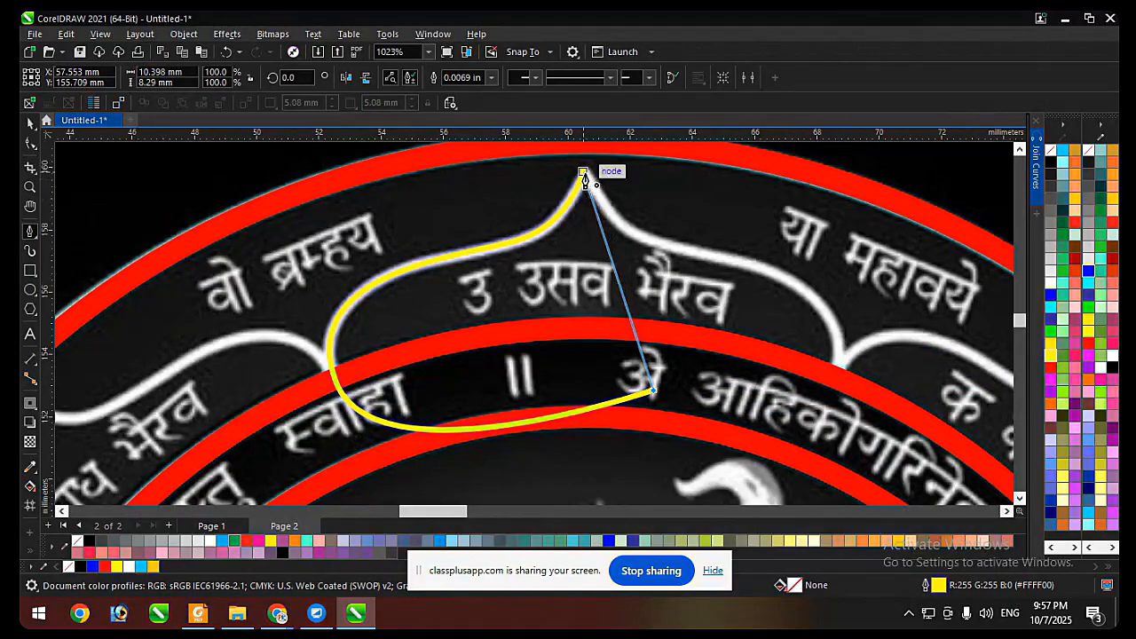
{"action": "left_click", "coordinate": [583, 172]}
{"action": "key", "text": "space"}
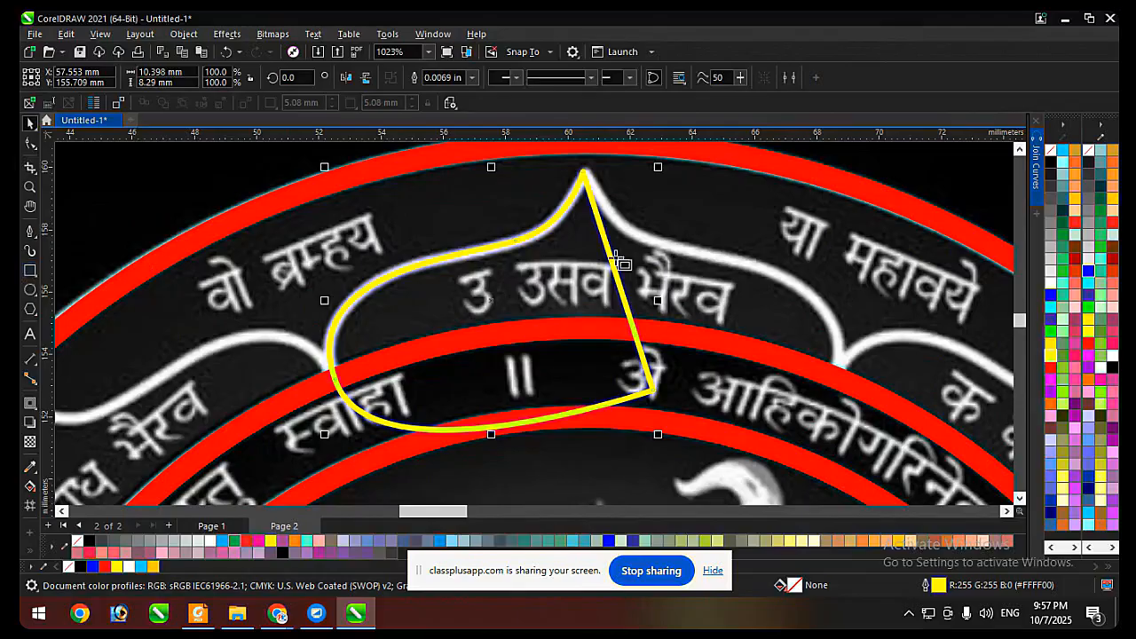
Draw a tall rectangle with its left edge on the petal's tip and cut the yellow shape along it with Back Minus Front.
{"action": "key", "text": "F6"}
{"action": "left_click_drag", "start_coordinate": [729, 146], "coordinate": [604, 459]}
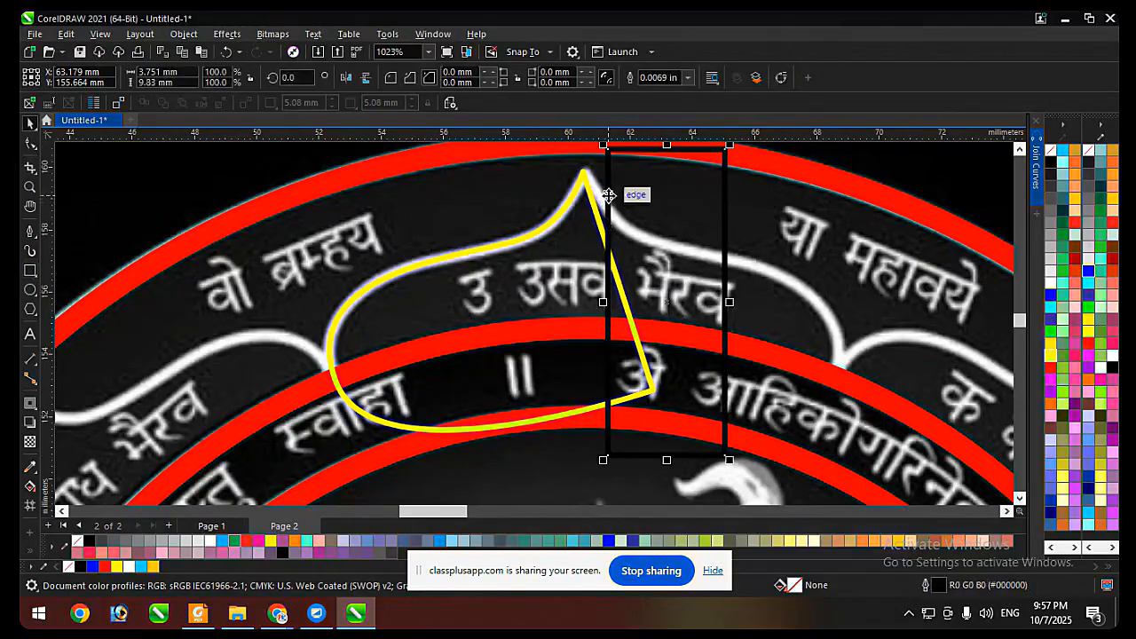
{"action": "left_click_drag", "start_coordinate": [608, 195], "coordinate": [583, 174]}
{"action": "left_click", "coordinate": [559, 235], "text": "shift"}
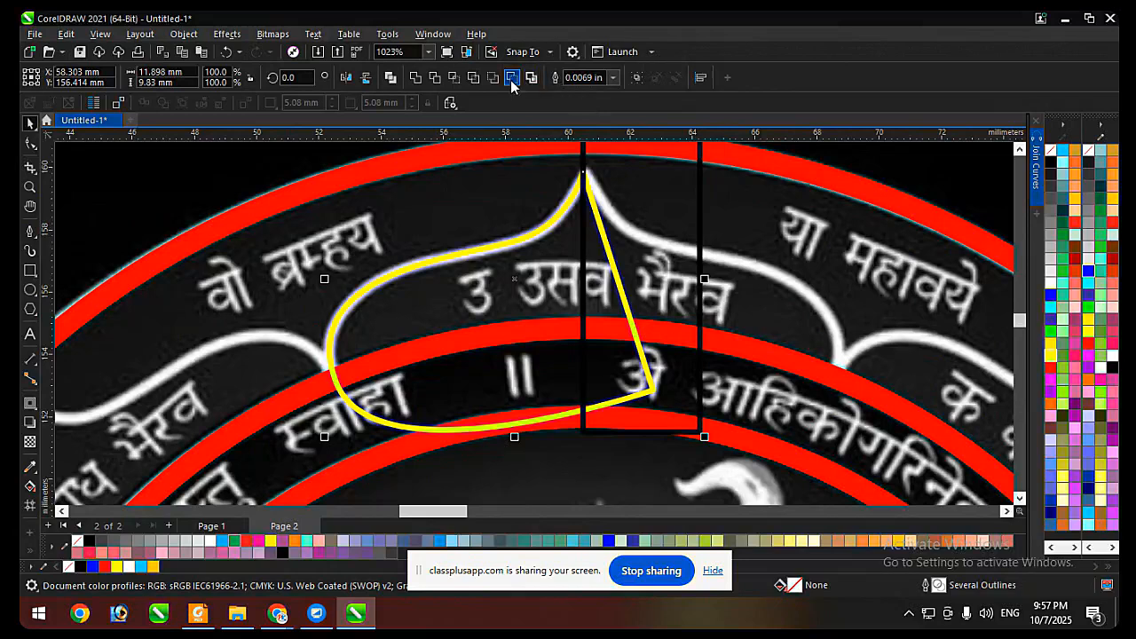
{"action": "left_click", "coordinate": [511, 78]}
Mirror a copy of the yellow half-petal across its straight centre edge and weld both halves into one petal.
{"action": "left_click_drag", "start_coordinate": [324, 302], "coordinate": [679, 302]}
{"action": "right_click", "coordinate": [679, 301]}
{"action": "left_click", "coordinate": [567, 275], "text": "shift"}
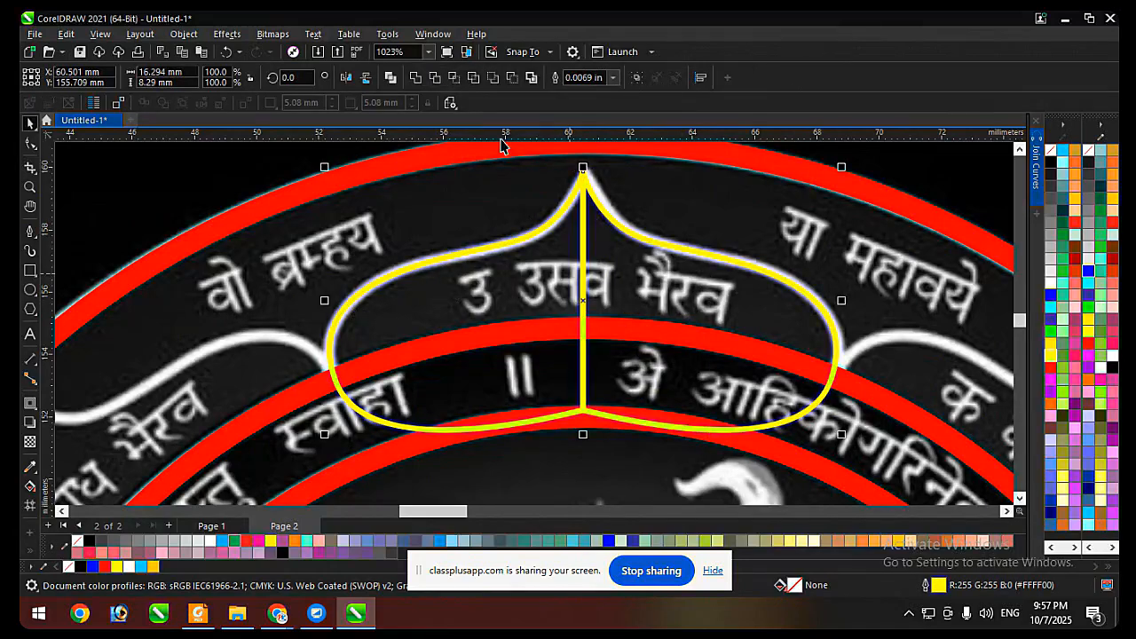
{"action": "left_click", "coordinate": [418, 80]}
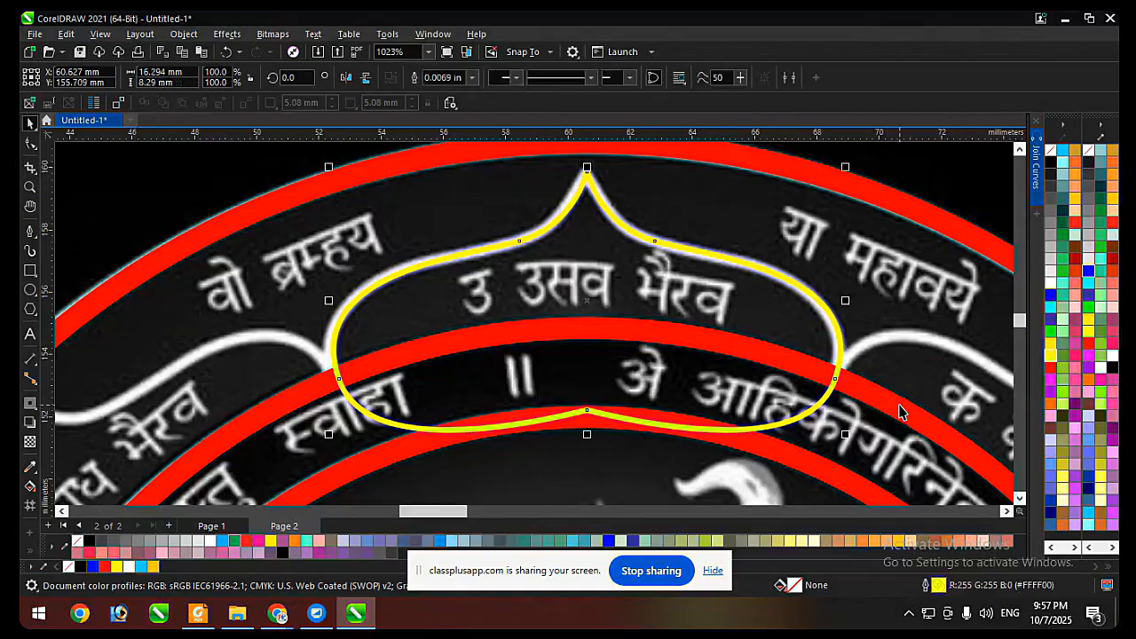
Give the welded petal a red outline and move it down over the deity figure inside the rings.
{"action": "right_click", "coordinate": [1048, 165]}
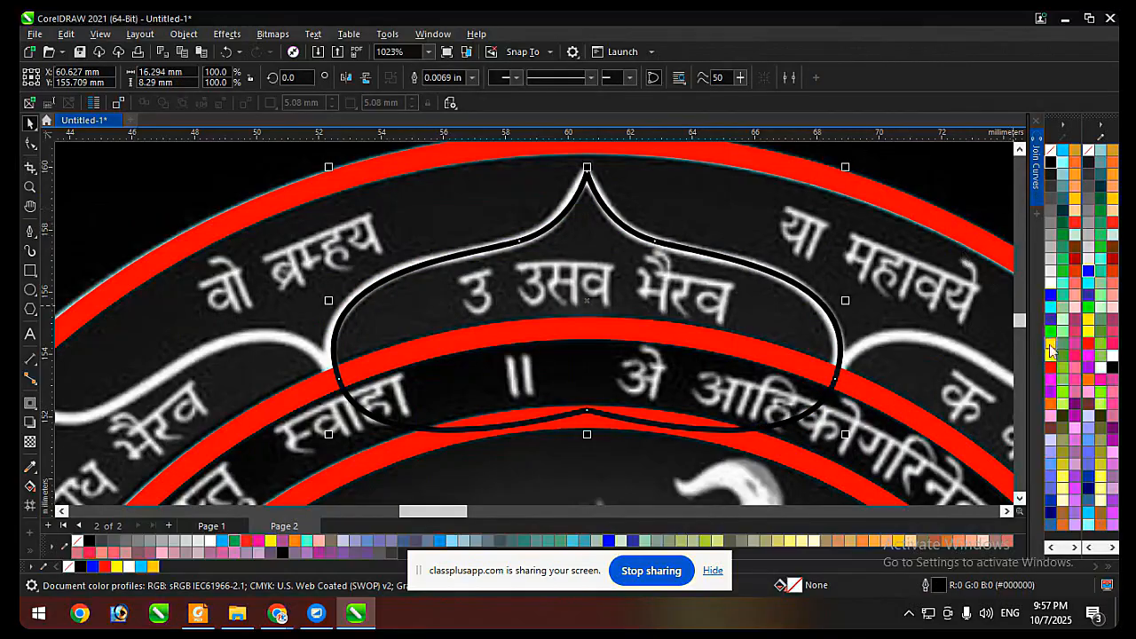
{"action": "right_click", "coordinate": [1048, 374]}
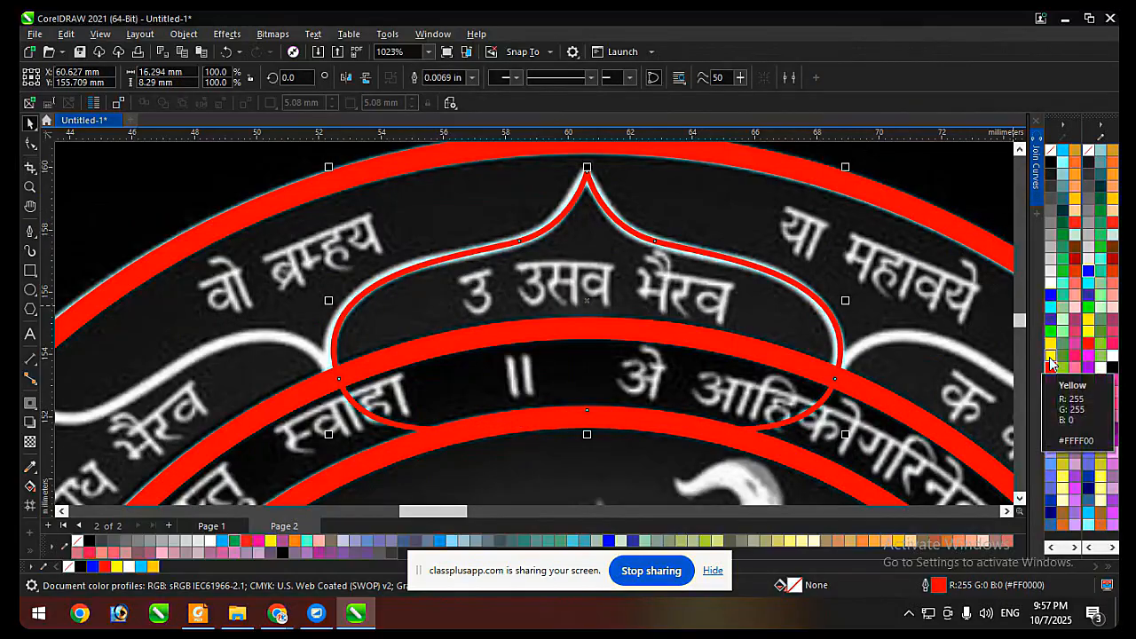
{"action": "scroll", "coordinate": [529, 214], "scroll_direction": "down", "scroll_amount": 1}
{"action": "scroll", "coordinate": [529, 214], "scroll_direction": "down", "scroll_amount": 3}
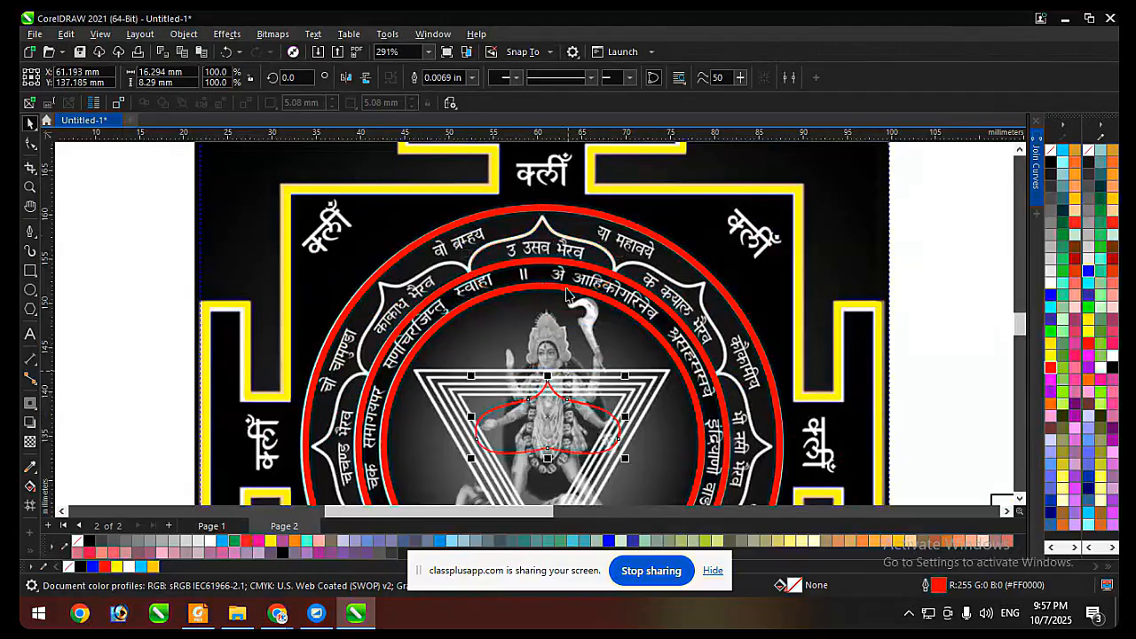
Create a new symmetry from the red petal with one vertical mirror line aligned to the uppermost petal's tip at X 60.561 mm.
{"action": "scroll", "coordinate": [555, 233], "scroll_direction": "up", "scroll_amount": 2}
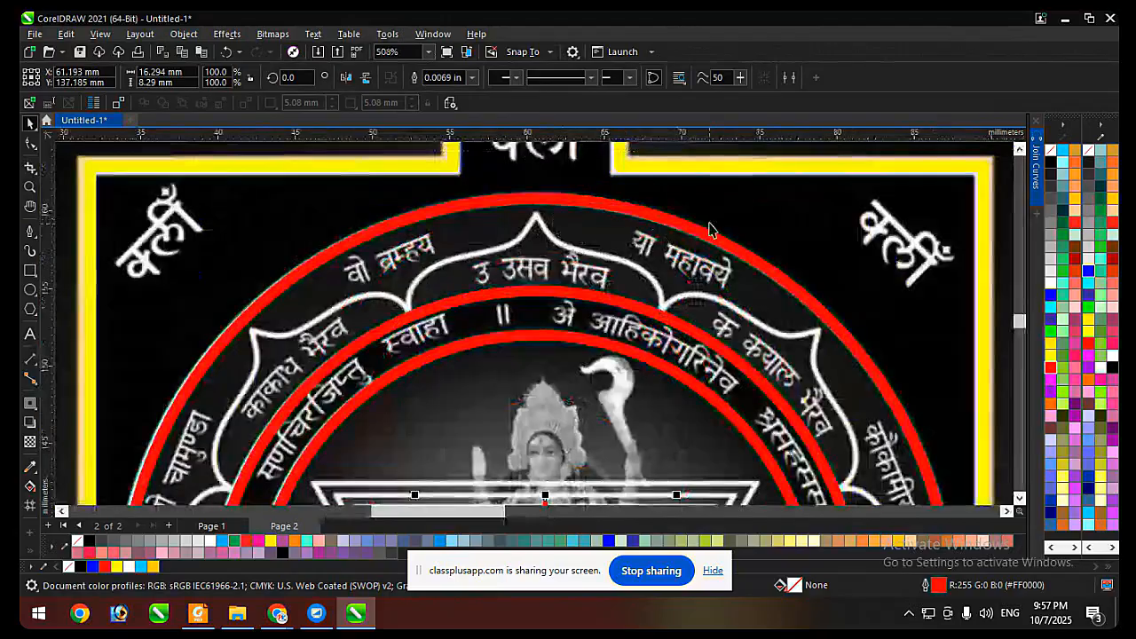
{"action": "left_click", "coordinate": [188, 35]}
{"action": "mouse_move", "coordinate": [222, 106]}
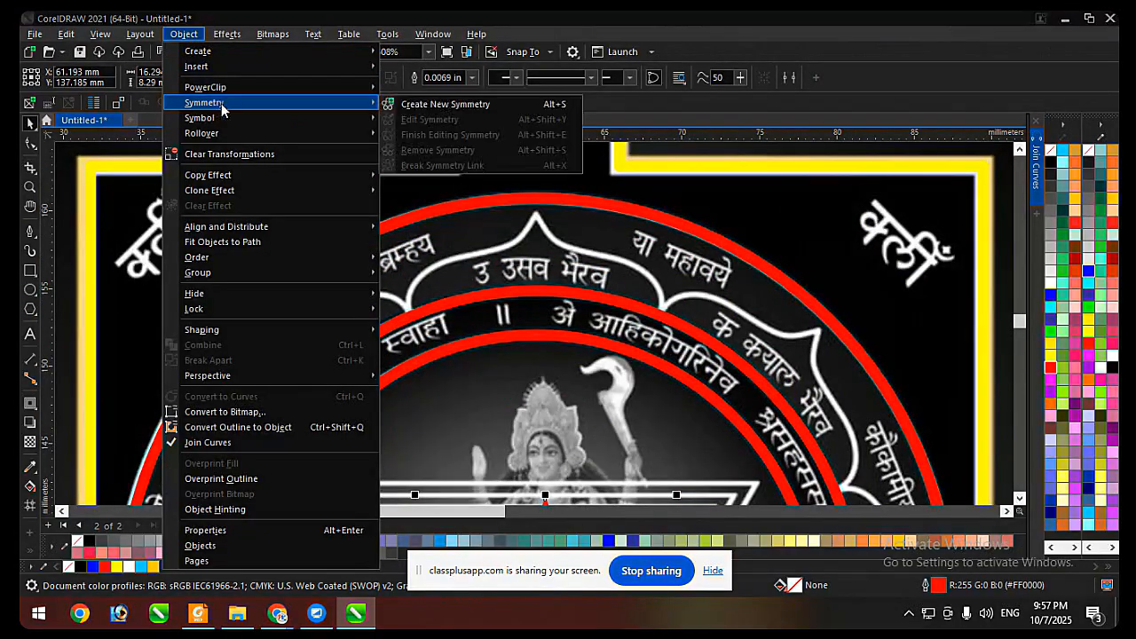
{"action": "left_click", "coordinate": [413, 105]}
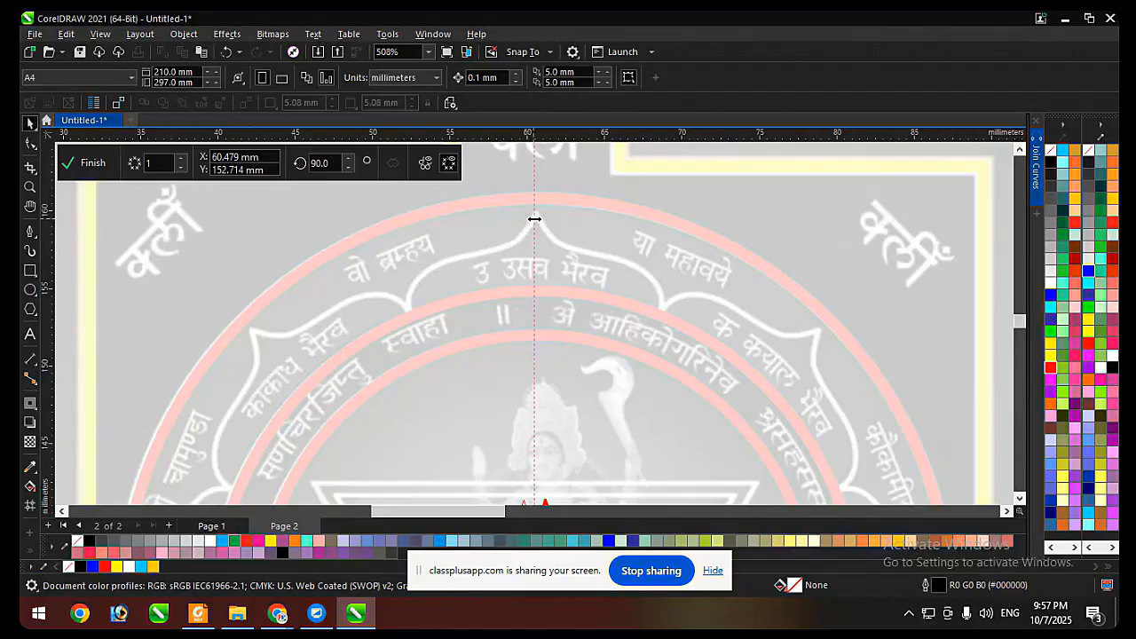
{"action": "scroll", "coordinate": [534, 218], "scroll_direction": "up", "scroll_amount": 4}
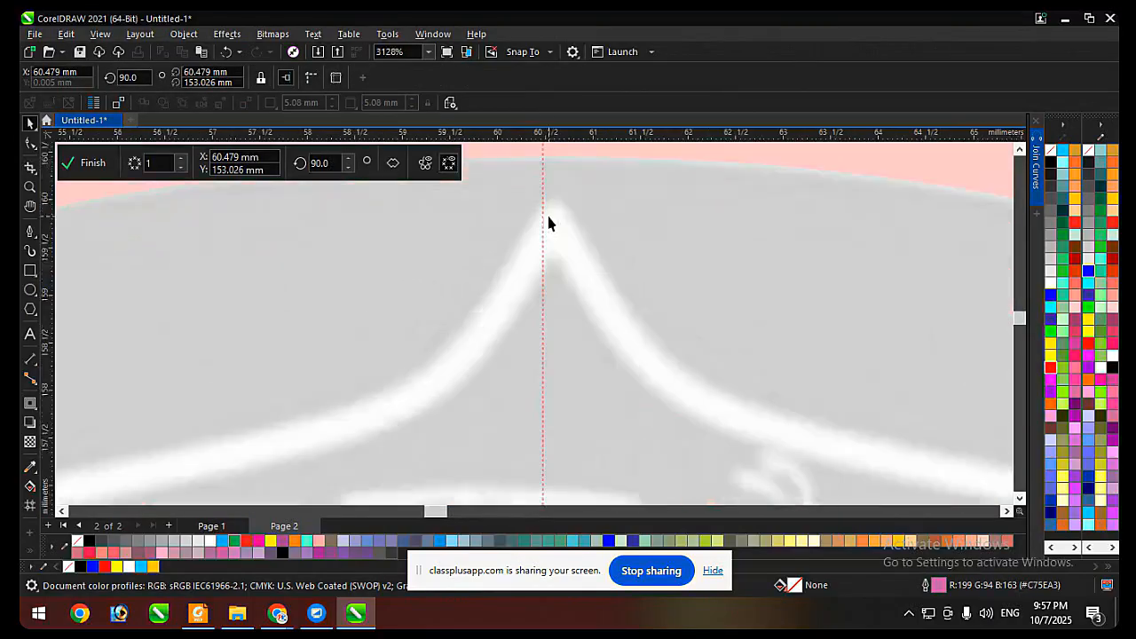
{"action": "left_click_drag", "start_coordinate": [554, 209], "coordinate": [559, 214]}
{"action": "scroll", "coordinate": [540, 219], "scroll_direction": "up", "scroll_amount": 1}
{"action": "scroll", "coordinate": [559, 215], "scroll_direction": "down", "scroll_amount": 3}
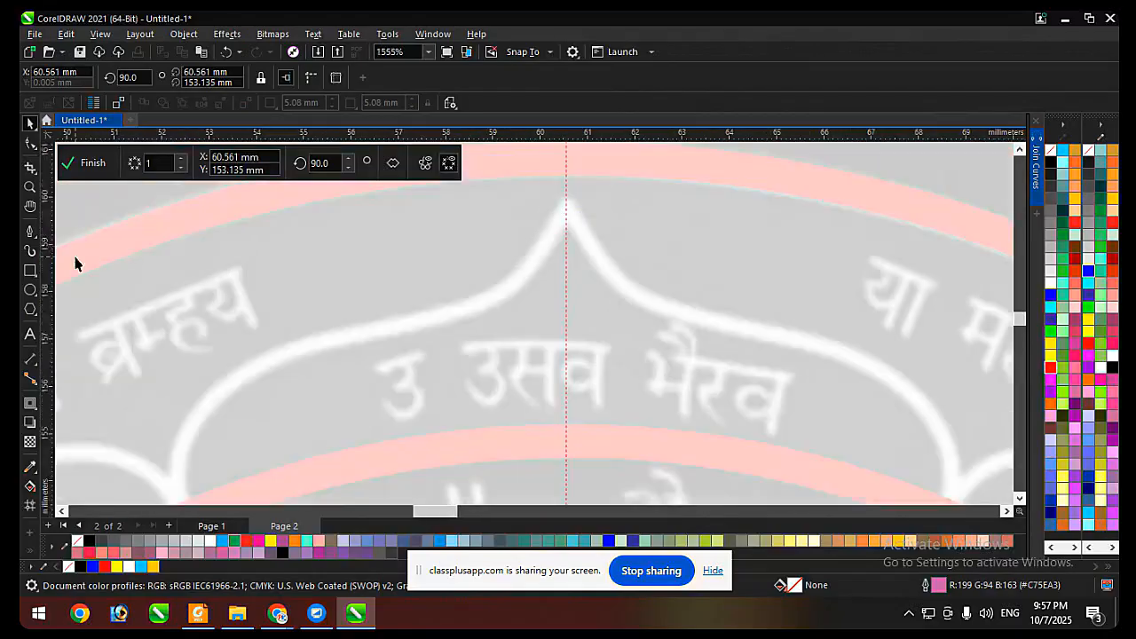
Trace the uppermost petal's left half with the Pen tool from its tip on the mirror line down to the middle ring.
{"action": "left_click", "coordinate": [31, 232]}
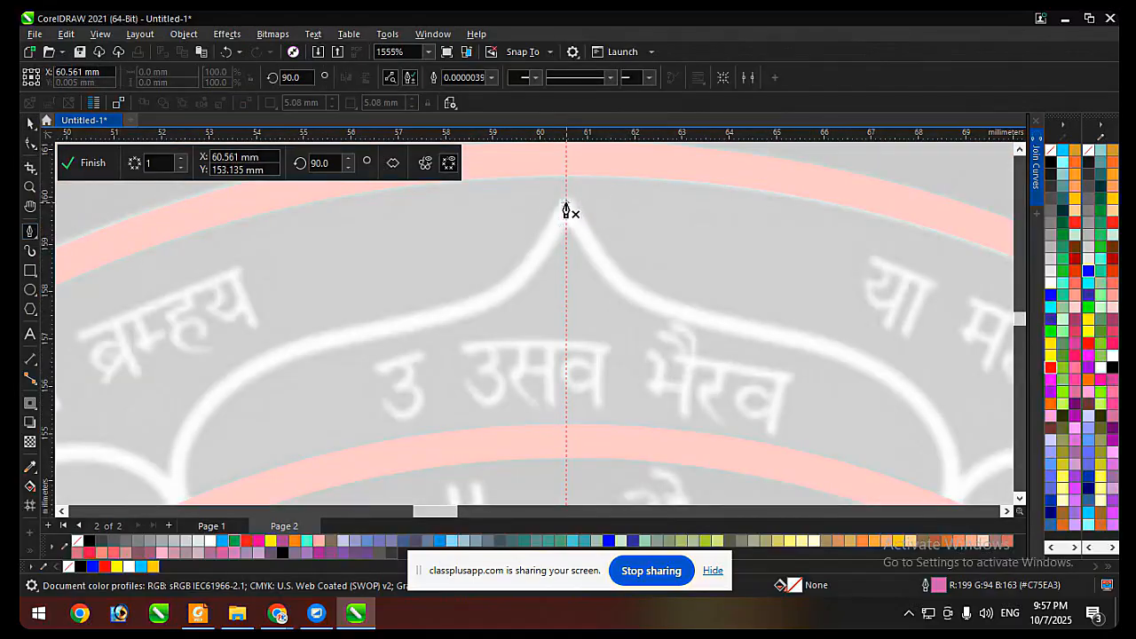
{"action": "left_click", "coordinate": [566, 204]}
{"action": "left_click_drag", "start_coordinate": [428, 321], "coordinate": [326, 411]}
{"action": "scroll", "coordinate": [282, 343], "scroll_direction": "down", "scroll_amount": 2}
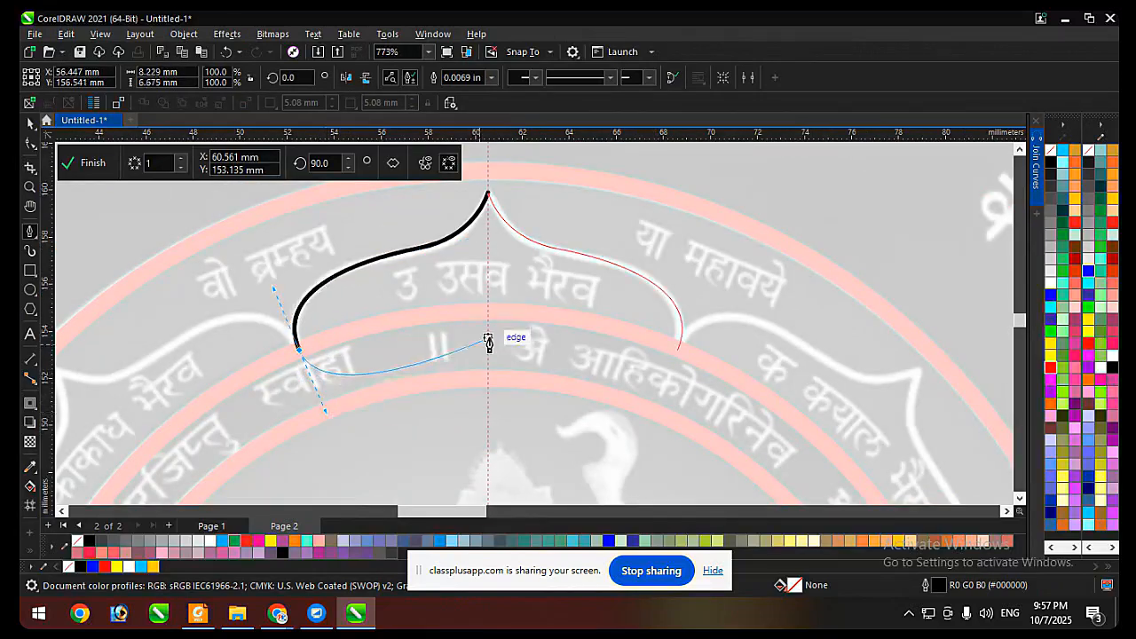
{"action": "key", "text": "Escape"}
Delete the middle node of the traced half-petal and adjust its end handles to follow the petal's outline.
{"action": "key", "text": "F10"}
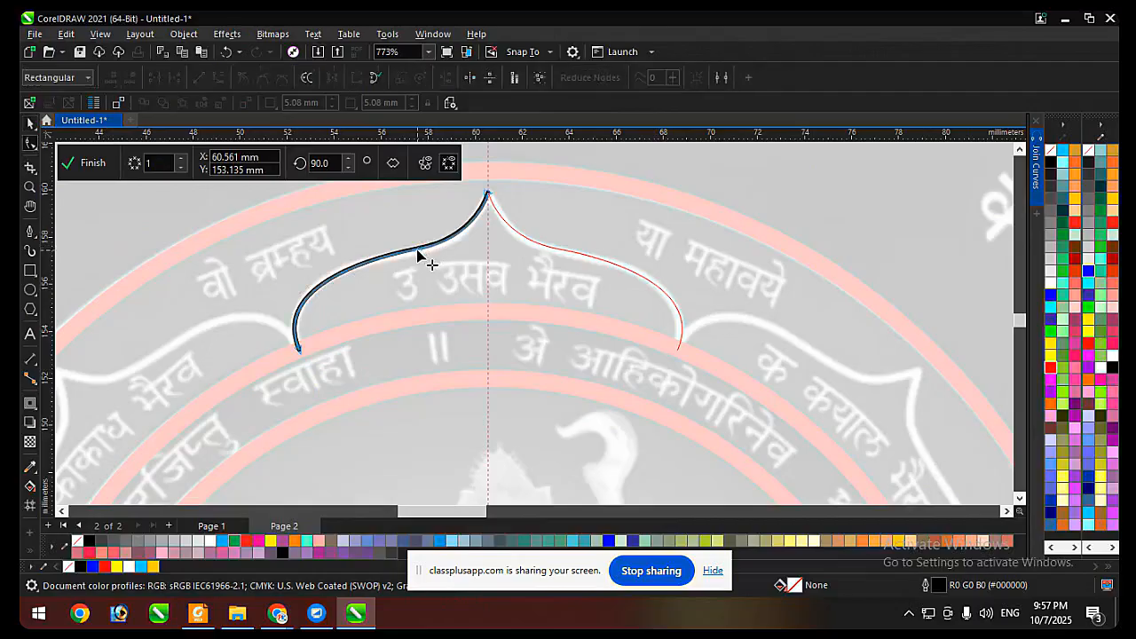
{"action": "left_click", "coordinate": [418, 252]}
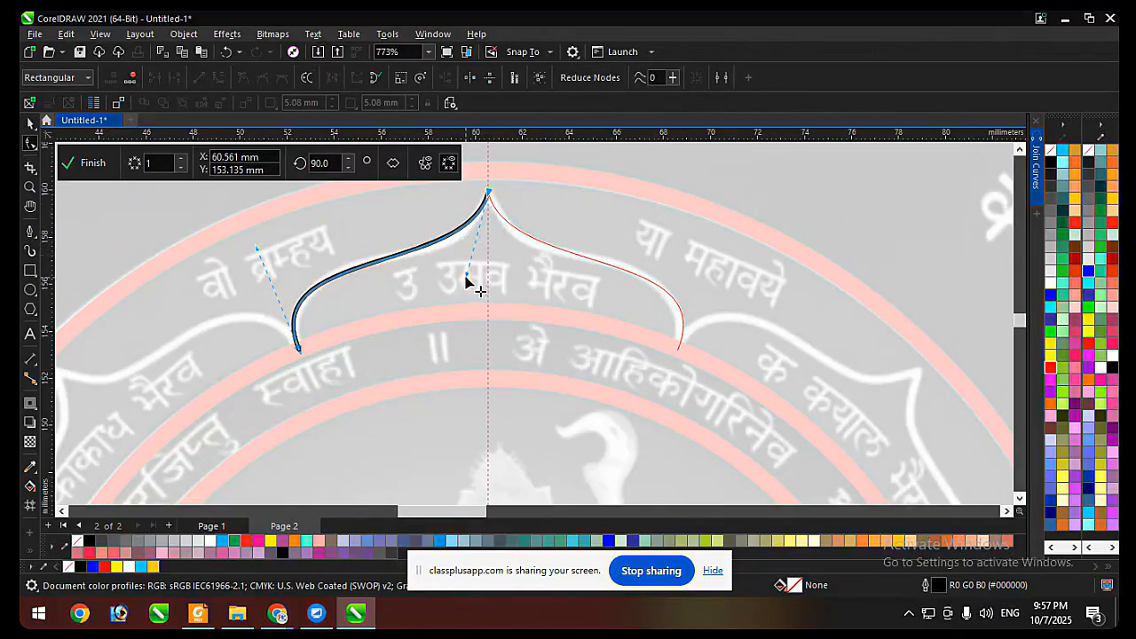
{"action": "left_click_drag", "start_coordinate": [467, 274], "coordinate": [466, 286]}
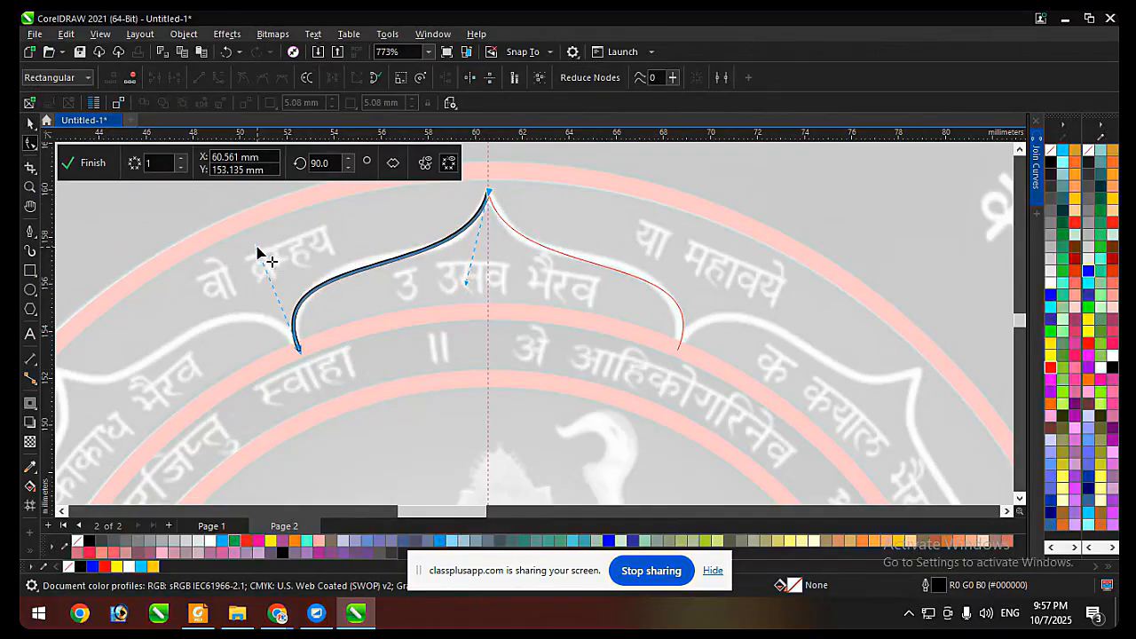
{"action": "left_click_drag", "start_coordinate": [257, 252], "coordinate": [277, 232]}
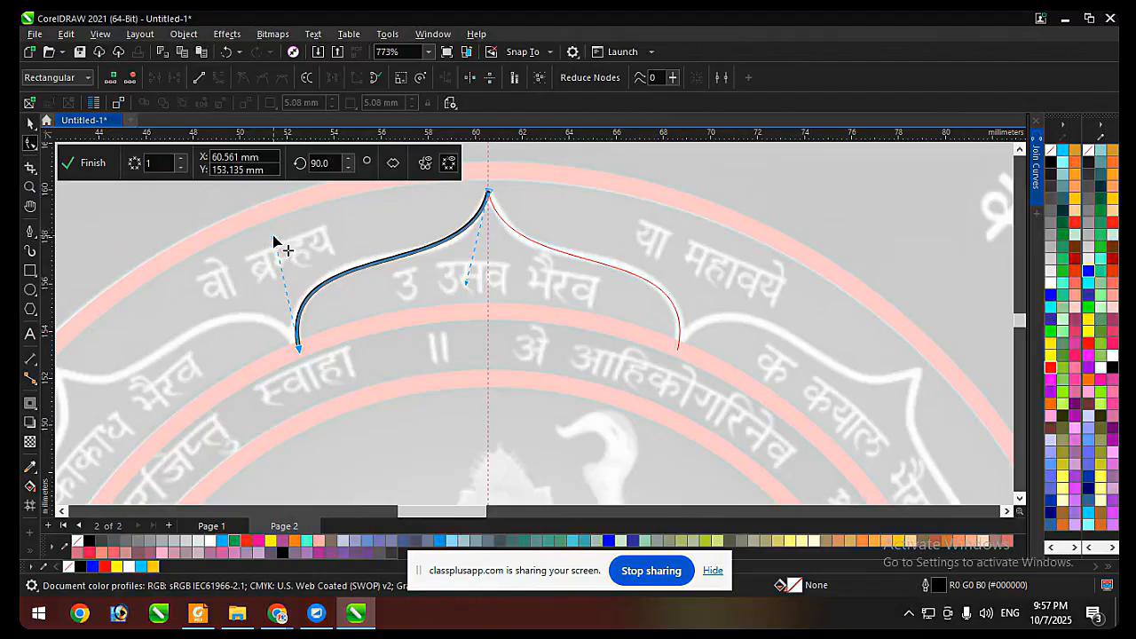
{"action": "left_click_drag", "start_coordinate": [465, 282], "coordinate": [465, 285]}
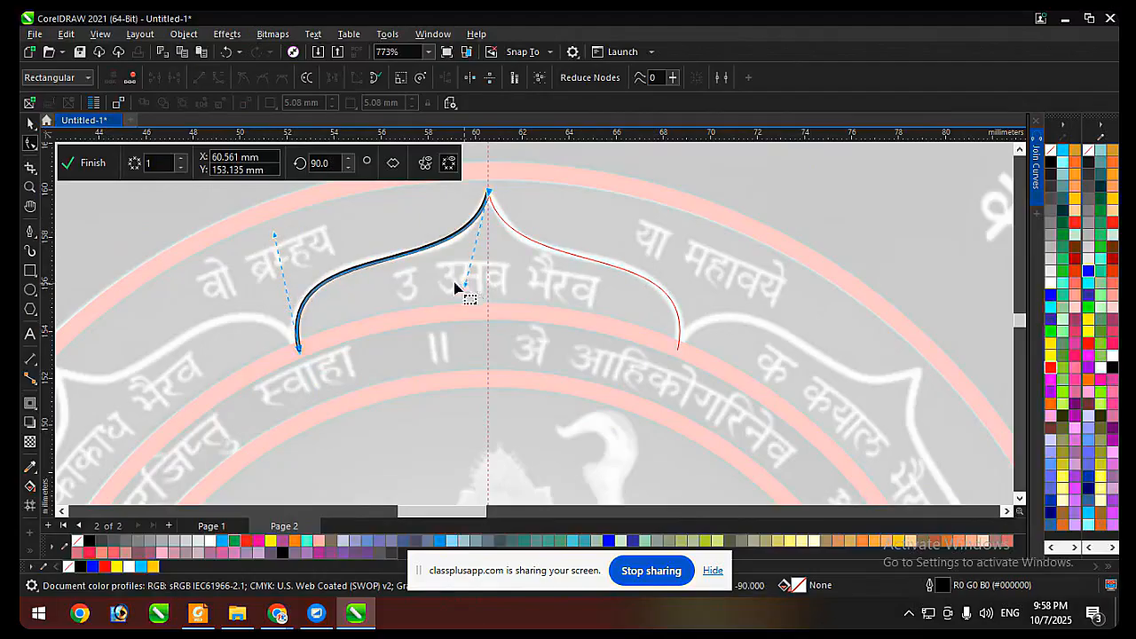
{"action": "left_click_drag", "start_coordinate": [274, 234], "coordinate": [269, 229]}
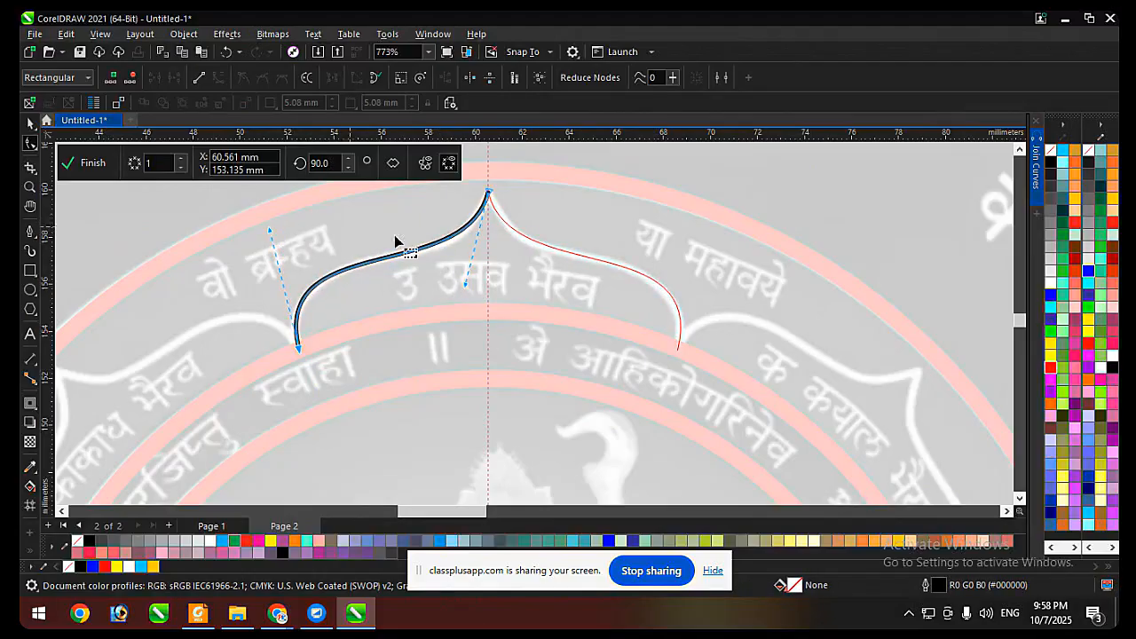
{"action": "key", "text": "space"}
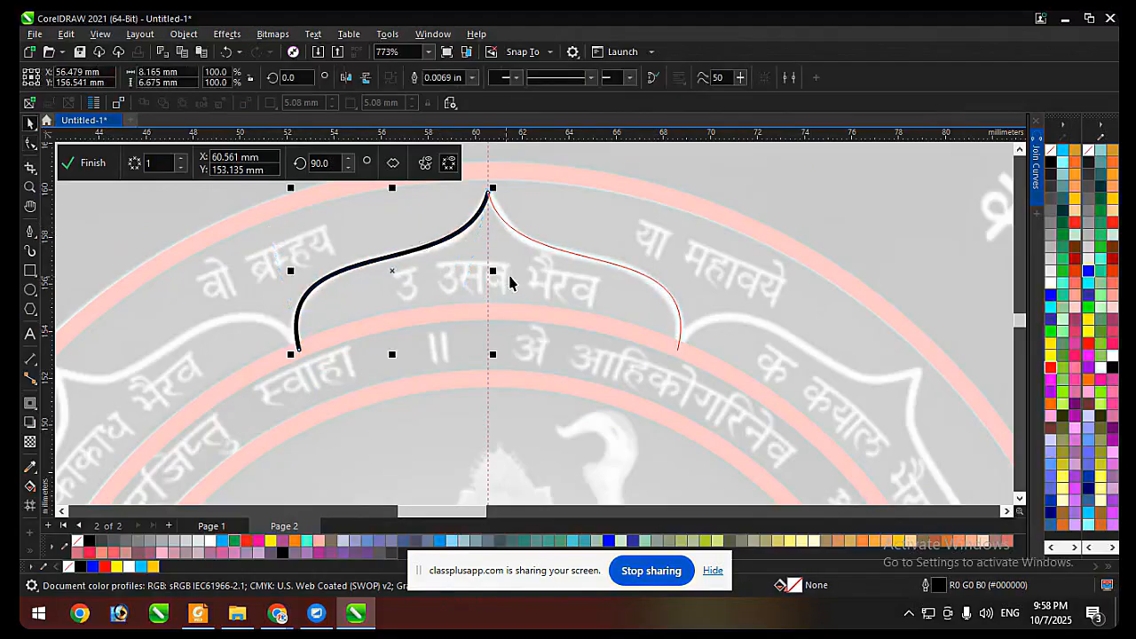
Finish the symmetry, reopen it for editing, and finish it again.
{"action": "left_click", "coordinate": [88, 164]}
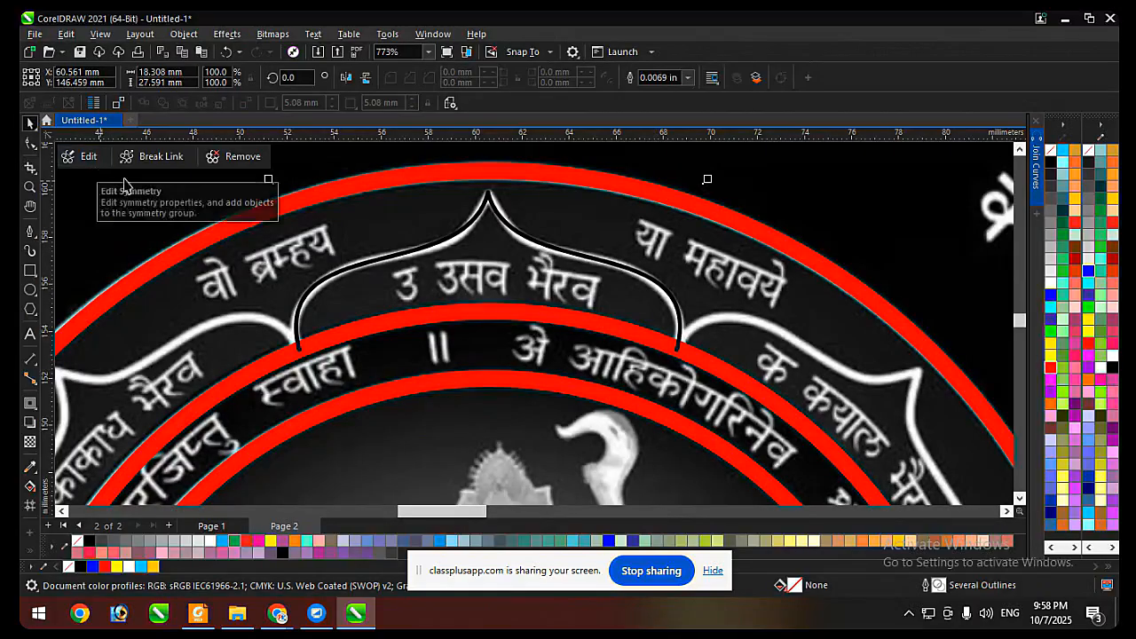
{"action": "double_click", "coordinate": [498, 218]}
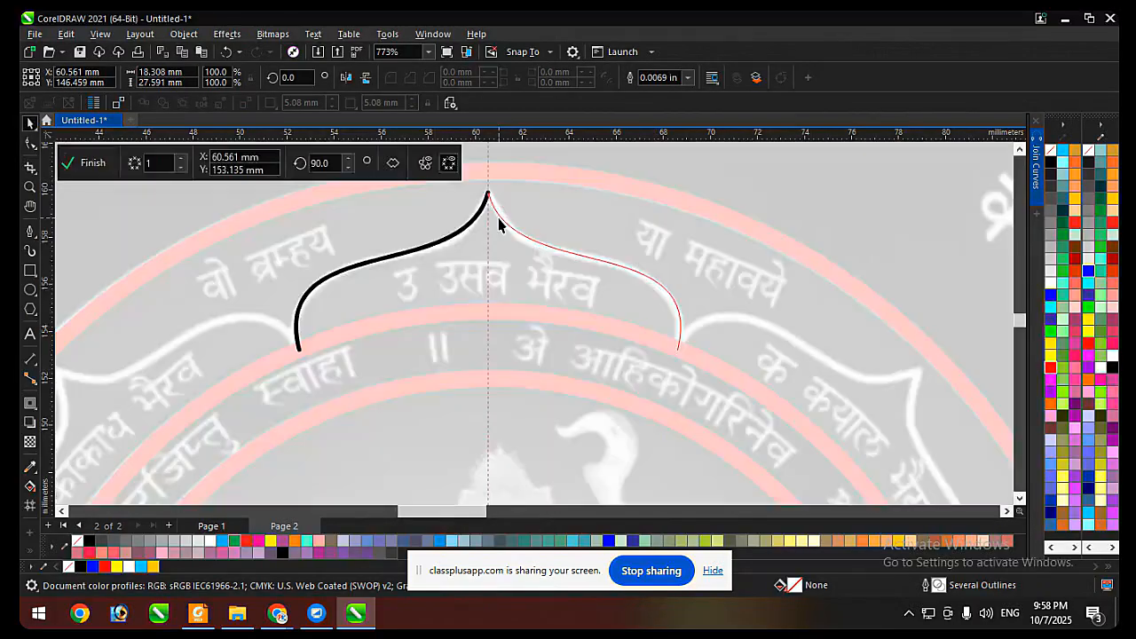
{"action": "left_click", "coordinate": [90, 163]}
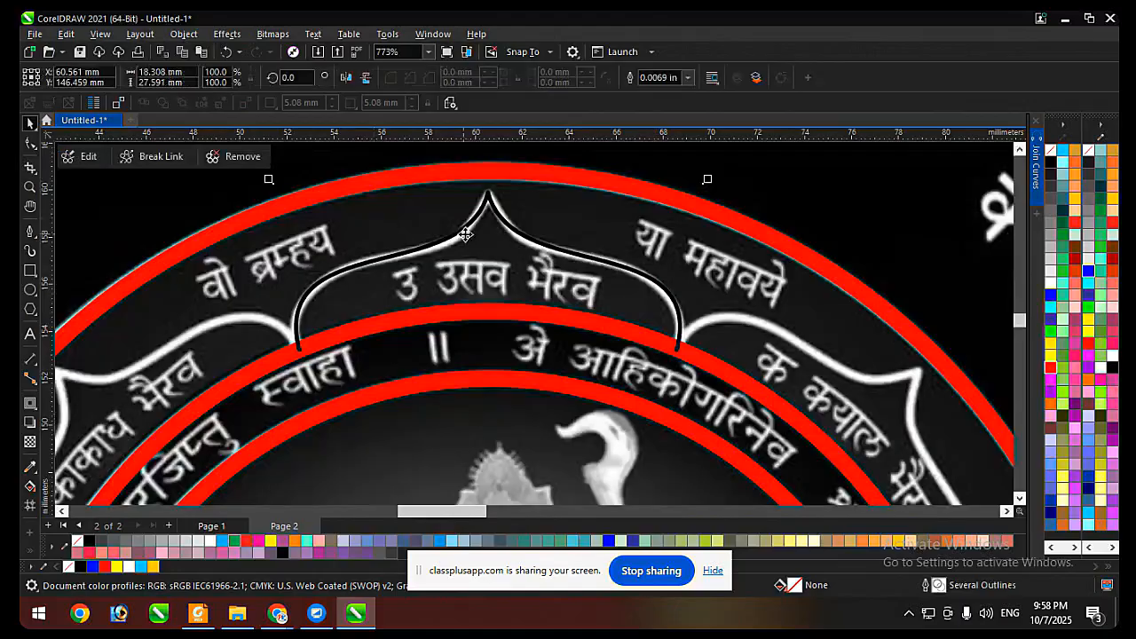
Break the symmetry link, ungroup the resulting curves and weld them together.
{"action": "left_click", "coordinate": [145, 157]}
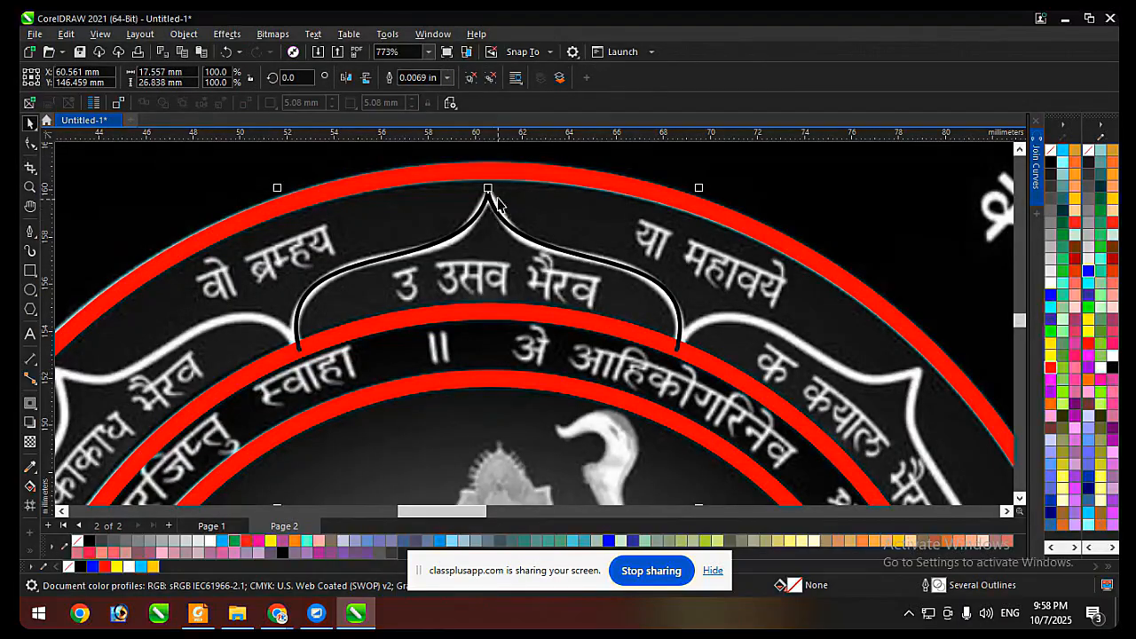
{"action": "left_click", "coordinate": [470, 81]}
{"action": "left_click", "coordinate": [418, 79]}
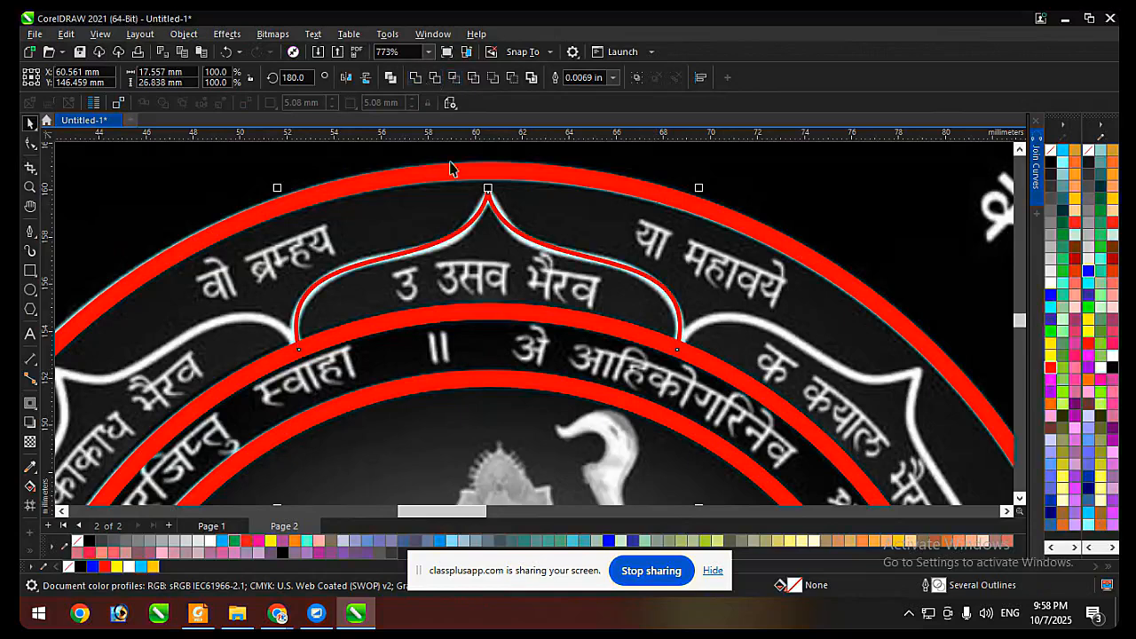
Try to join the nodes of the welded petal curves, and remove the resulting curve.
{"action": "key", "text": "F10"}
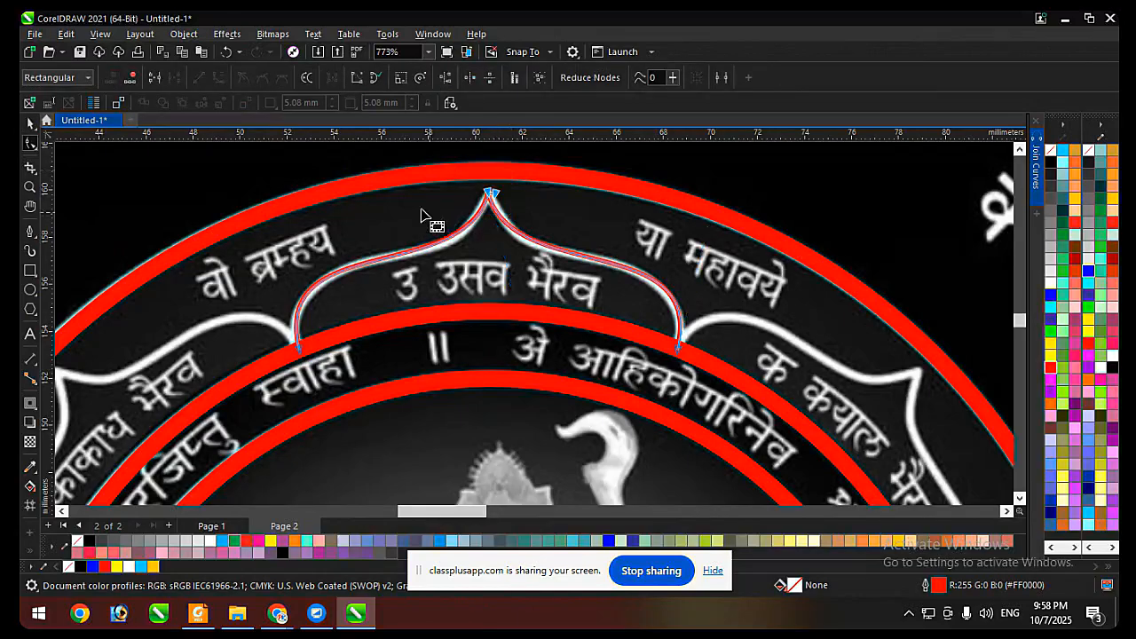
{"action": "left_click", "coordinate": [156, 79]}
{"action": "key", "text": "space"}
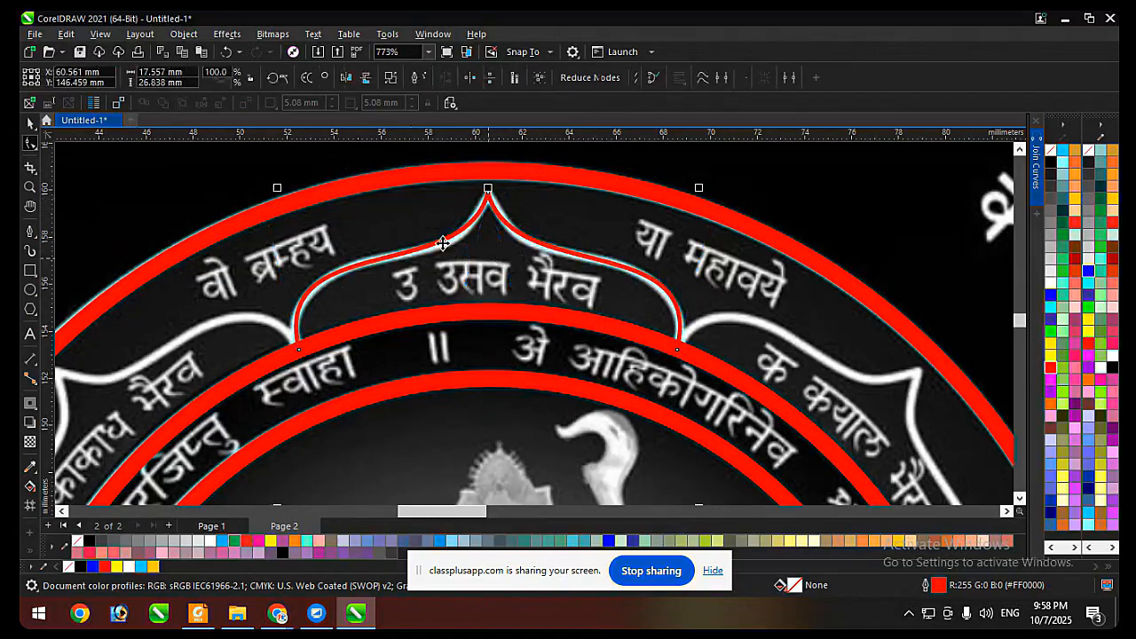
{"action": "scroll", "coordinate": [412, 220], "scroll_direction": "down", "scroll_amount": 2}
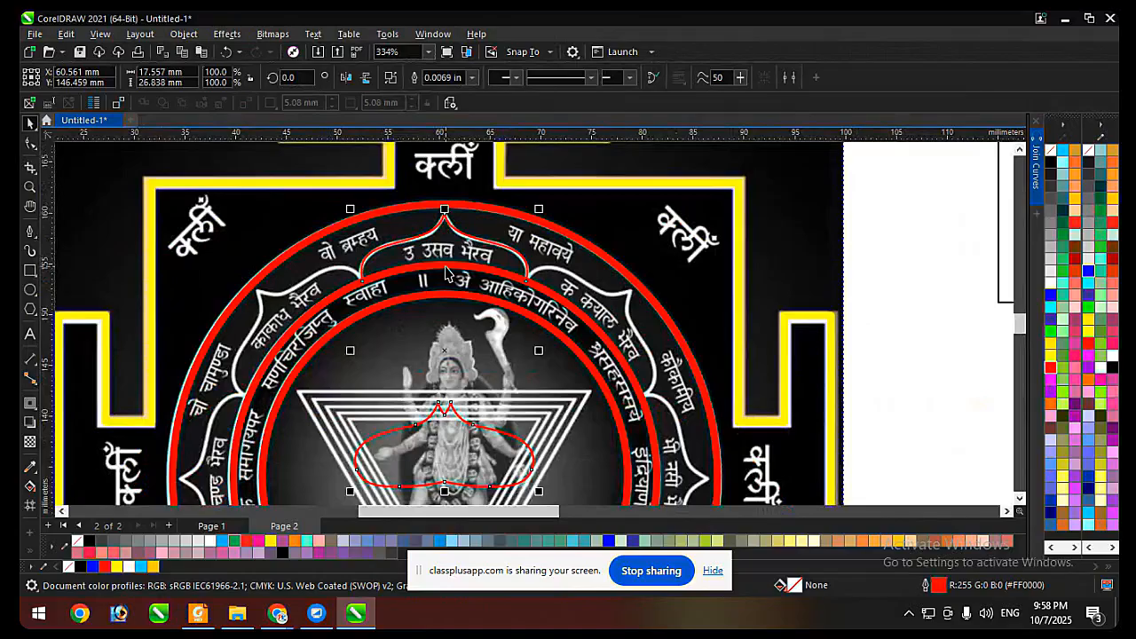
{"action": "scroll", "coordinate": [443, 221], "scroll_direction": "up", "scroll_amount": 2}
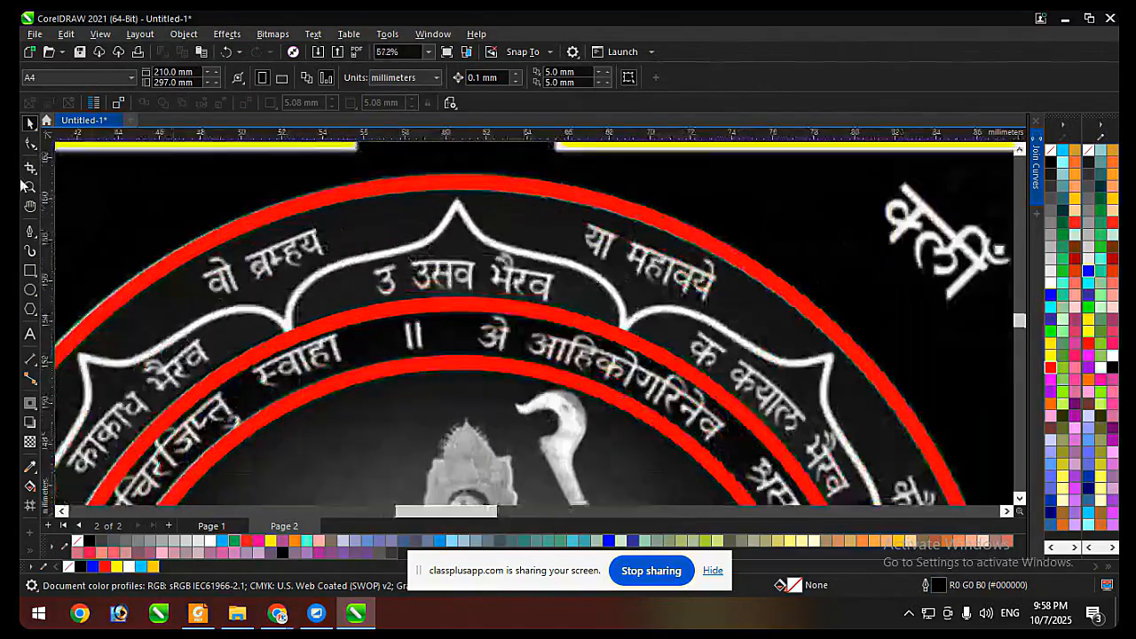
Trace the left half of the top petal with the Pen tool as a closed curve and refine its nodes to the outline.
{"action": "left_click", "coordinate": [30, 231]}
{"action": "scroll", "coordinate": [444, 210], "scroll_direction": "up", "scroll_amount": 1}
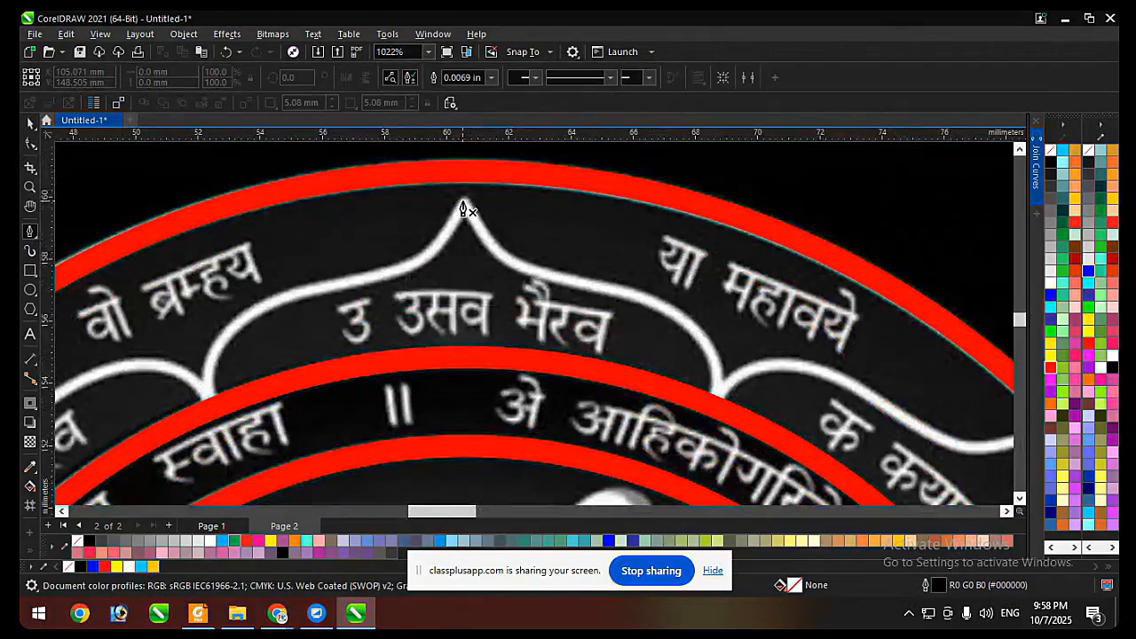
{"action": "left_click_drag", "start_coordinate": [363, 278], "coordinate": [290, 287]}
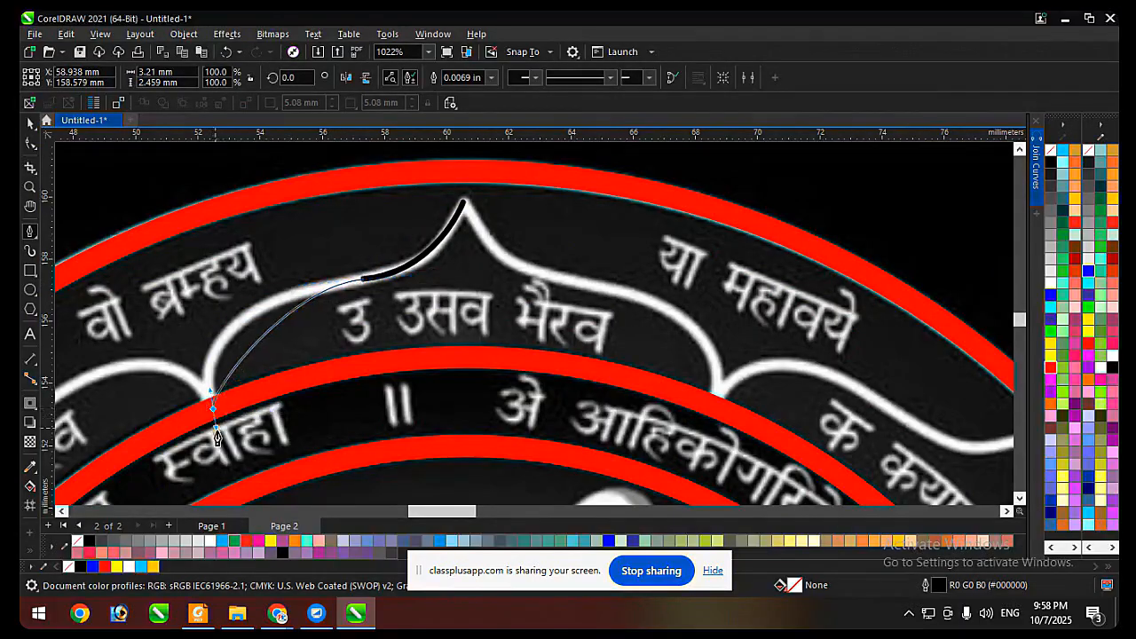
{"action": "left_click_drag", "start_coordinate": [212, 408], "coordinate": [247, 488]}
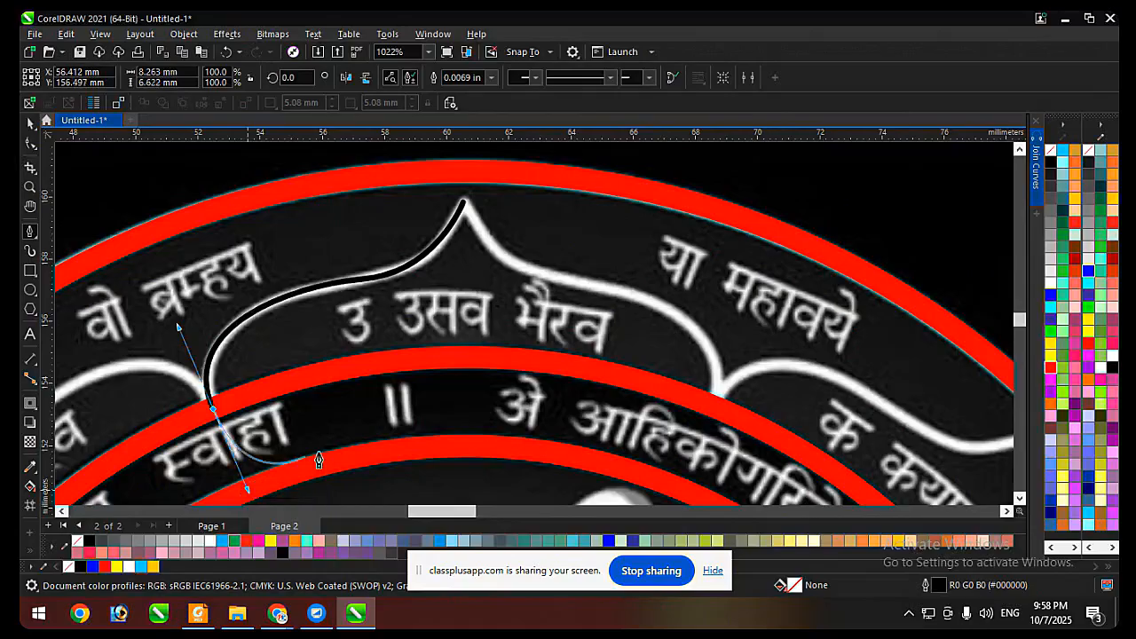
{"action": "left_click", "coordinate": [601, 413]}
{"action": "left_click", "coordinate": [462, 202]}
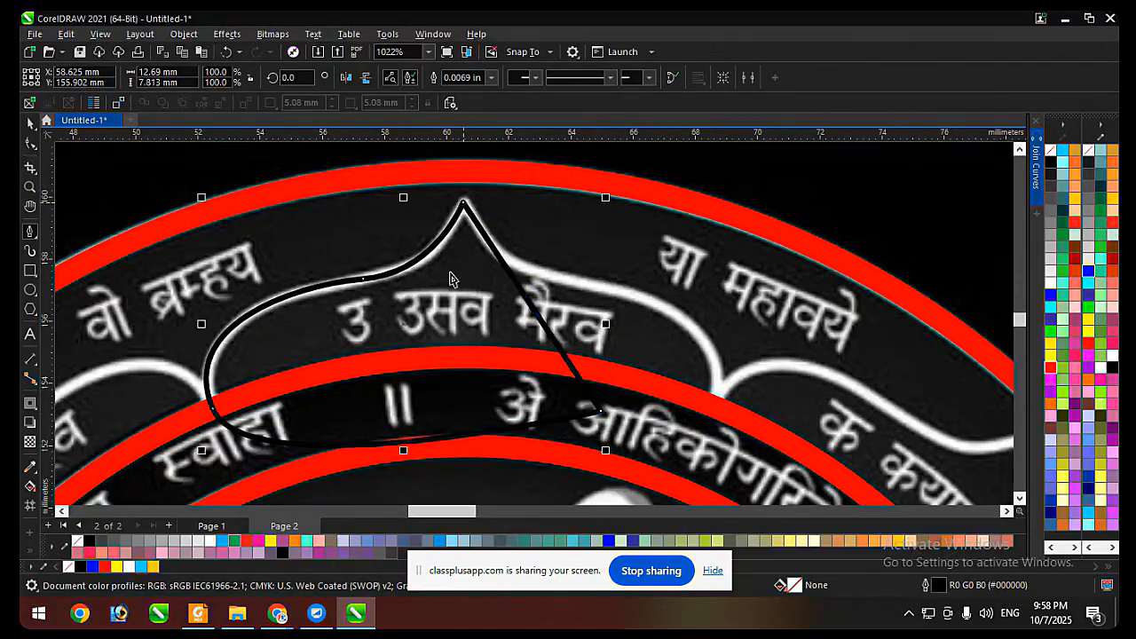
{"action": "key", "text": "F10"}
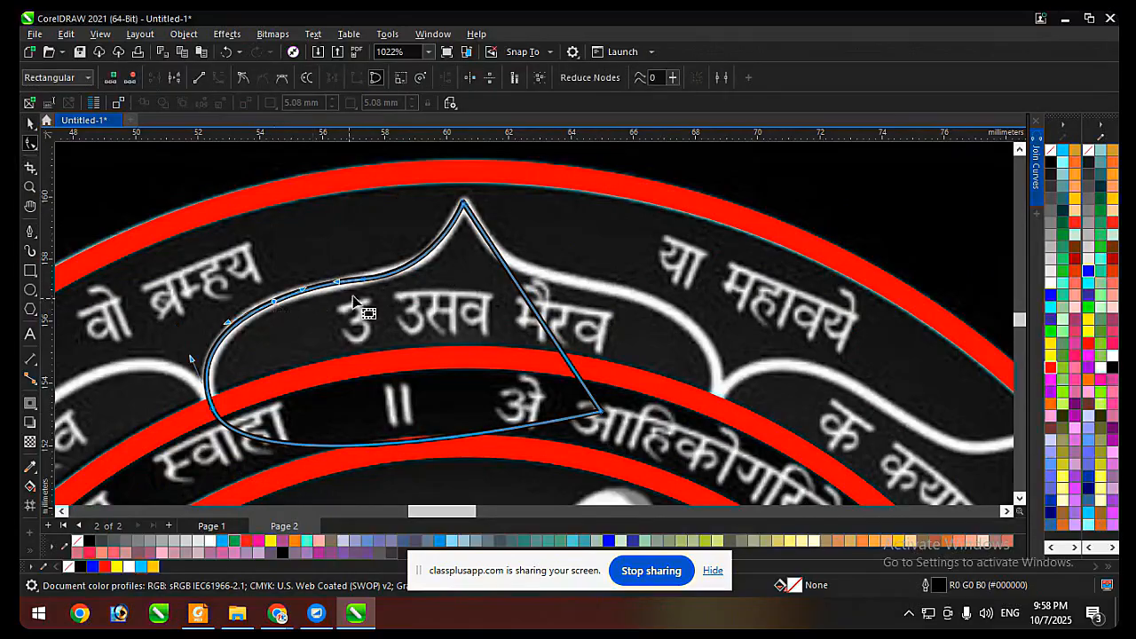
{"action": "key", "text": "space"}
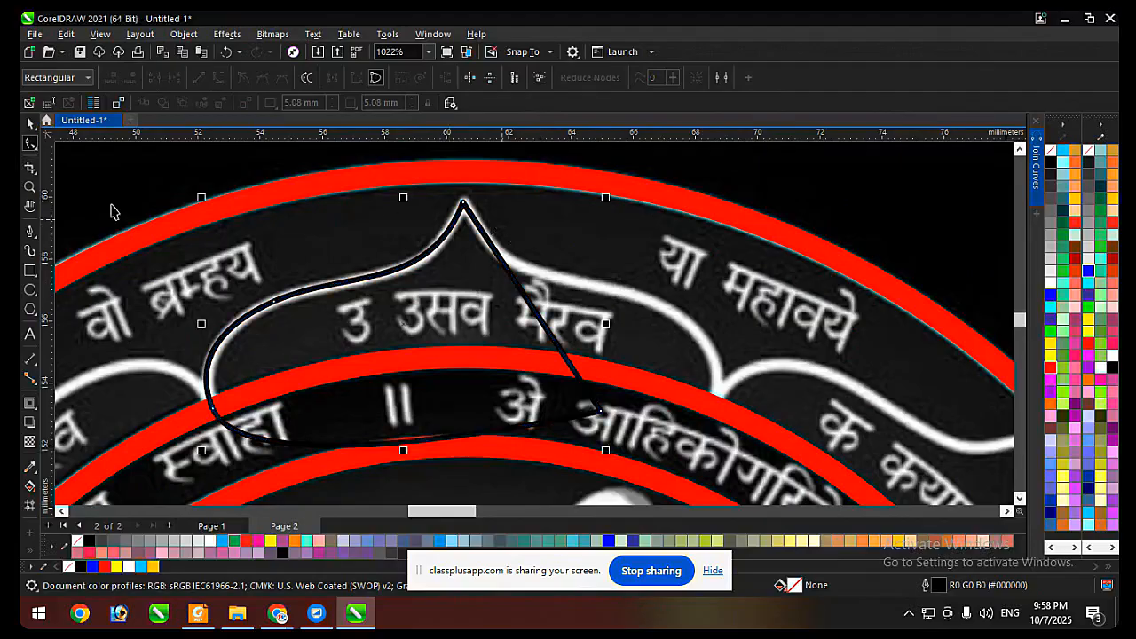
Draw a rectangle over the traced curve's right part, size it about 4.3 by 12 mm, and give the curve a yellow outline.
{"action": "left_click_drag", "start_coordinate": [702, 168], "coordinate": [566, 362]}
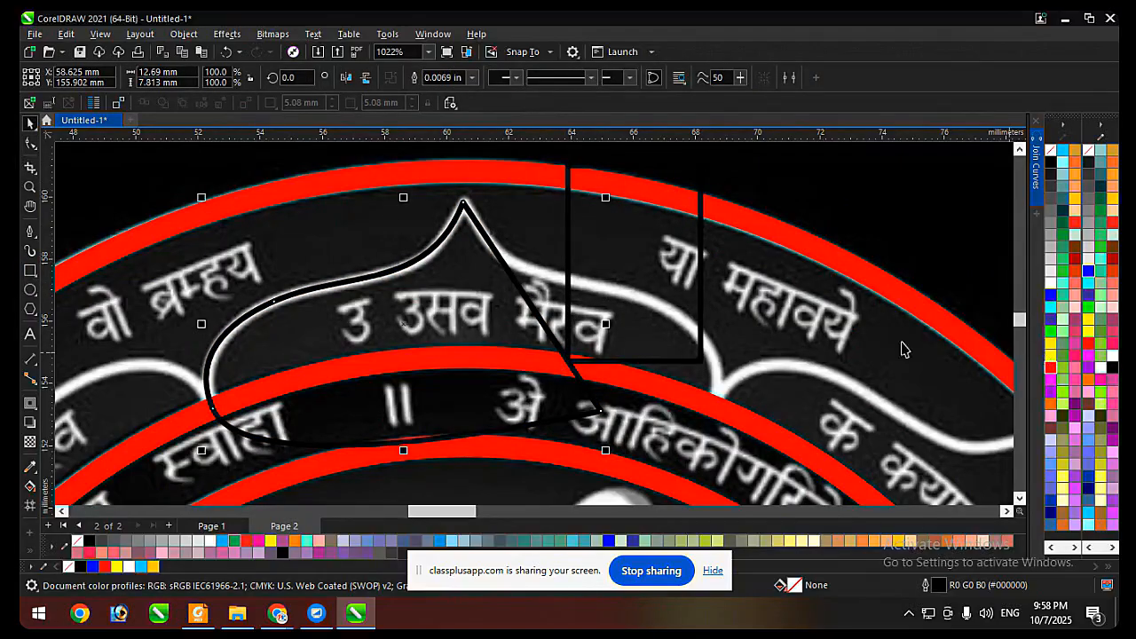
{"action": "right_click", "coordinate": [1049, 357]}
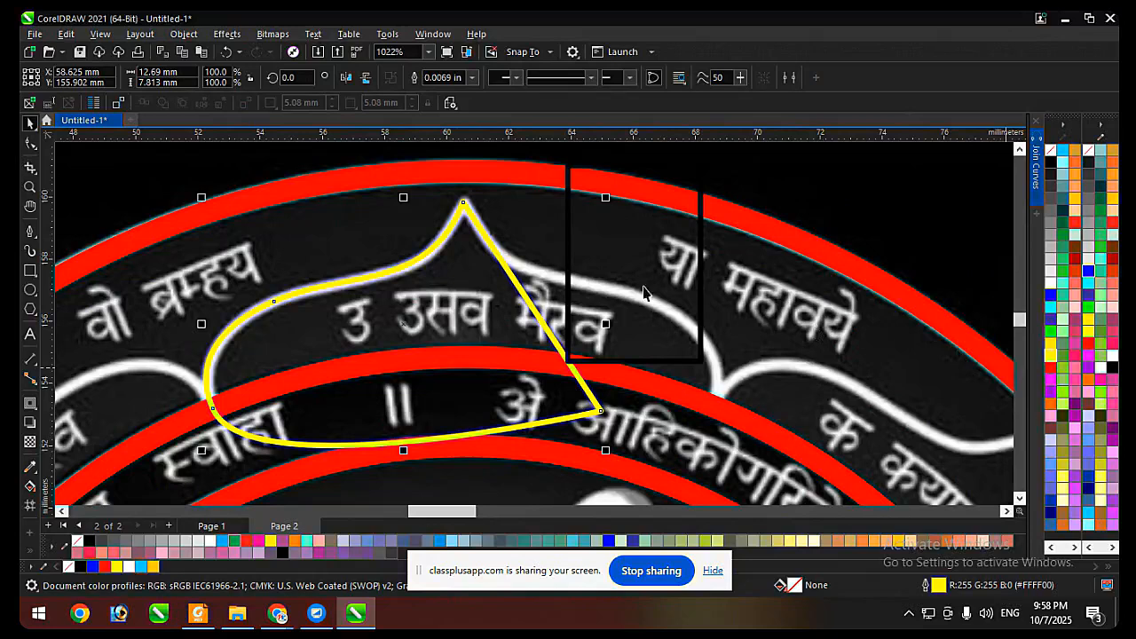
{"action": "left_click", "coordinate": [597, 250]}
{"action": "left_click_drag", "start_coordinate": [600, 240], "coordinate": [568, 258]}
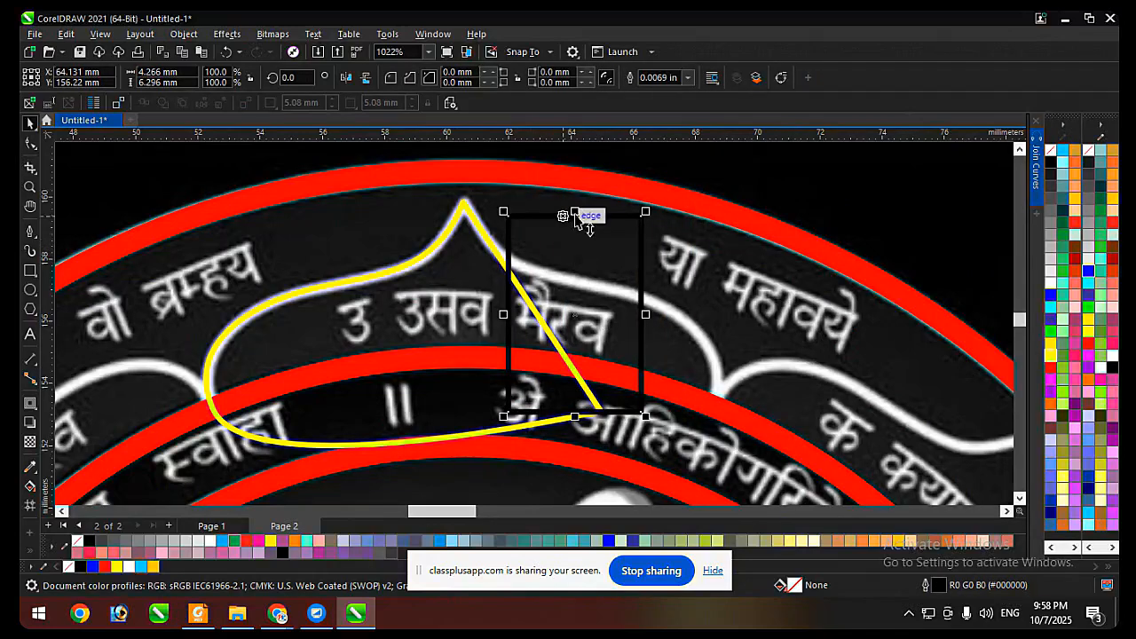
{"action": "left_click_drag", "start_coordinate": [574, 212], "coordinate": [584, 131]}
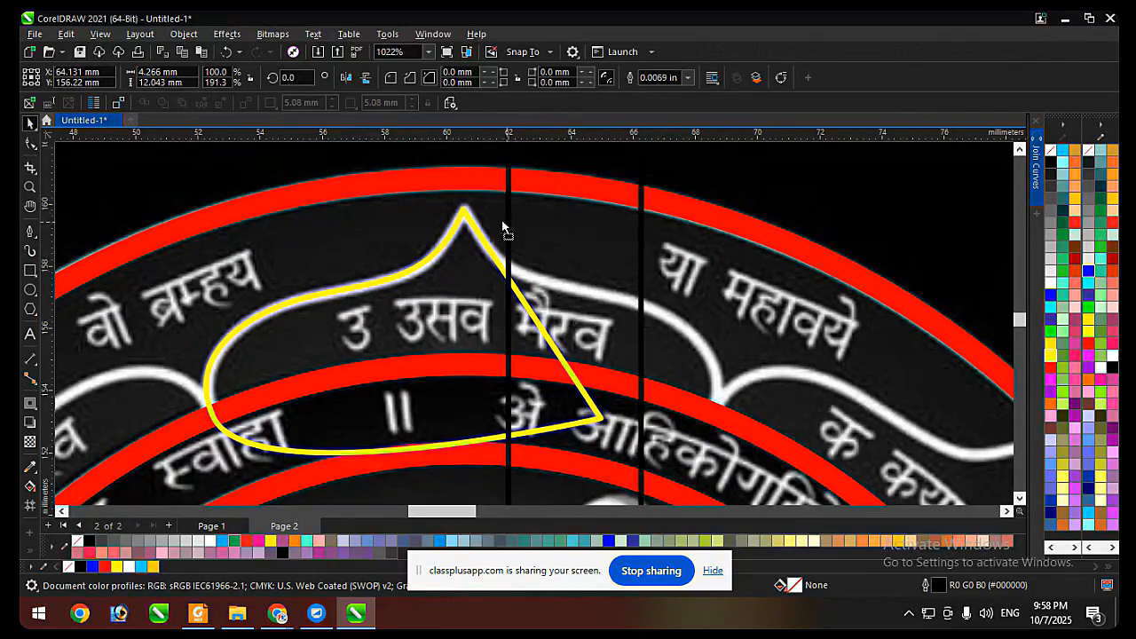
Align the rectangle's left edge with the petal tip and cut the excess off the half-petal with Back Minus Front.
{"action": "left_click_drag", "start_coordinate": [511, 223], "coordinate": [464, 211]}
{"action": "left_click", "coordinate": [438, 296], "text": "shift"}
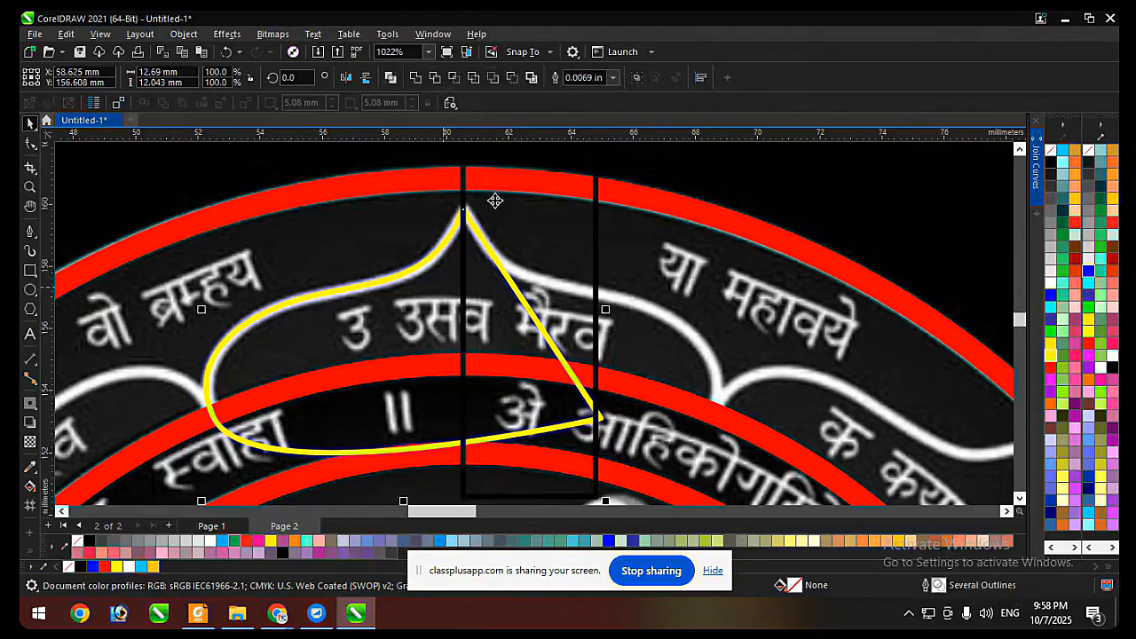
{"action": "left_click", "coordinate": [511, 78]}
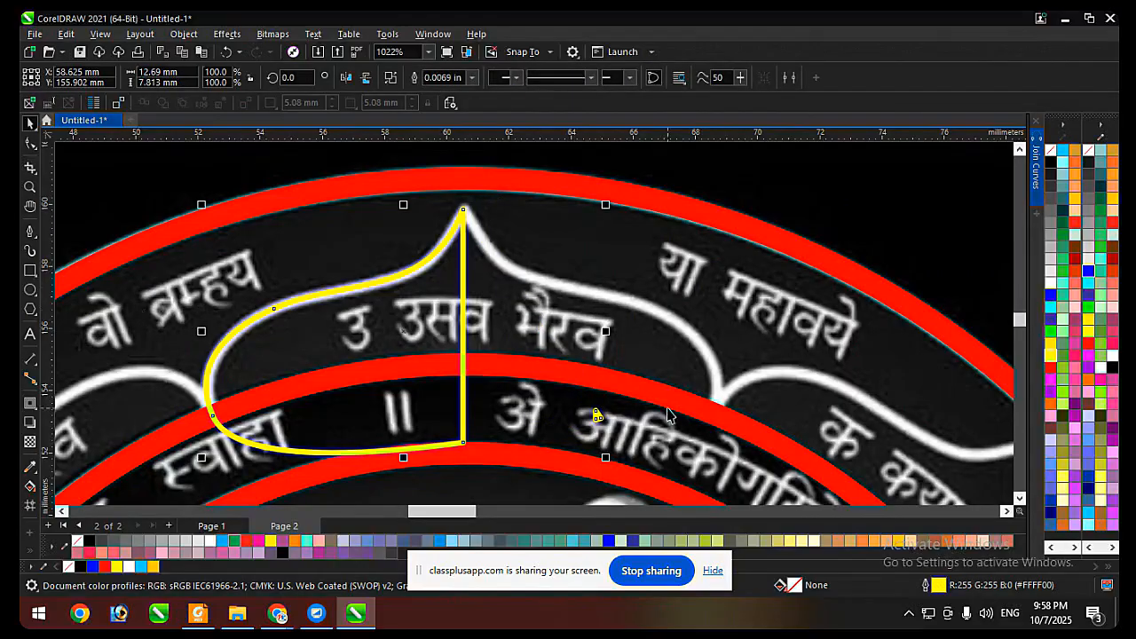
{"action": "key", "text": "F10"}
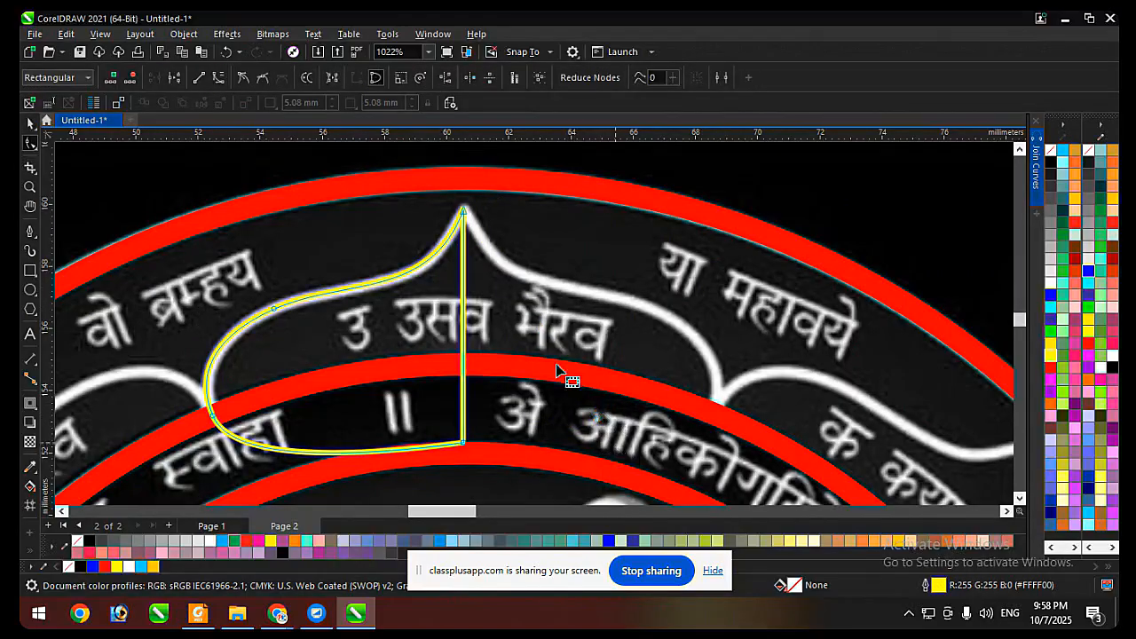
{"action": "key", "text": "space"}
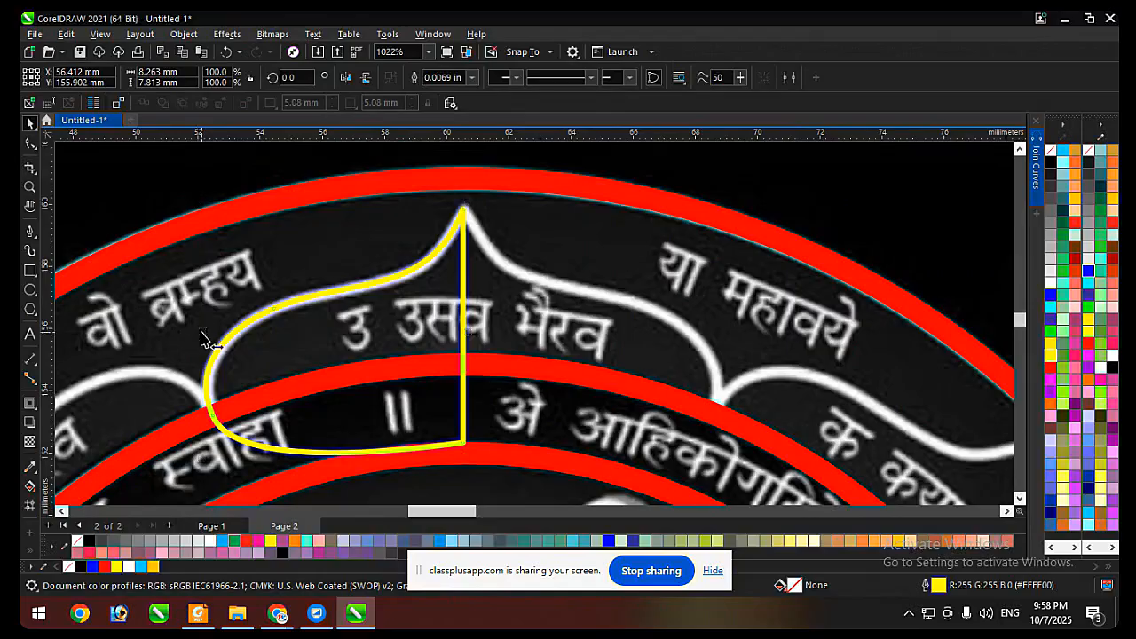
Mirror a copy of the half-petal to the right and weld both halves into one petal.
{"action": "left_click_drag", "start_coordinate": [202, 333], "coordinate": [504, 324]}
{"action": "right_click", "coordinate": [504, 324]}
{"action": "left_click", "coordinate": [409, 313], "text": "shift"}
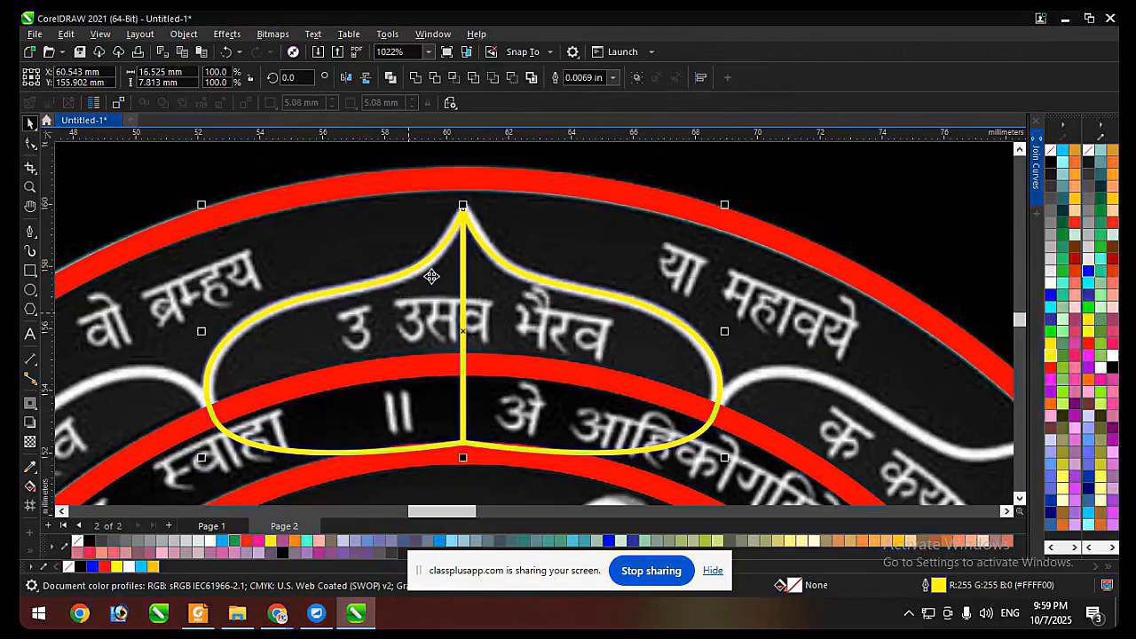
{"action": "left_click", "coordinate": [415, 78]}
Set the petal's outline width to 0.014 in and narrow the petal to about 16.3 mm.
{"action": "left_click", "coordinate": [471, 78]}
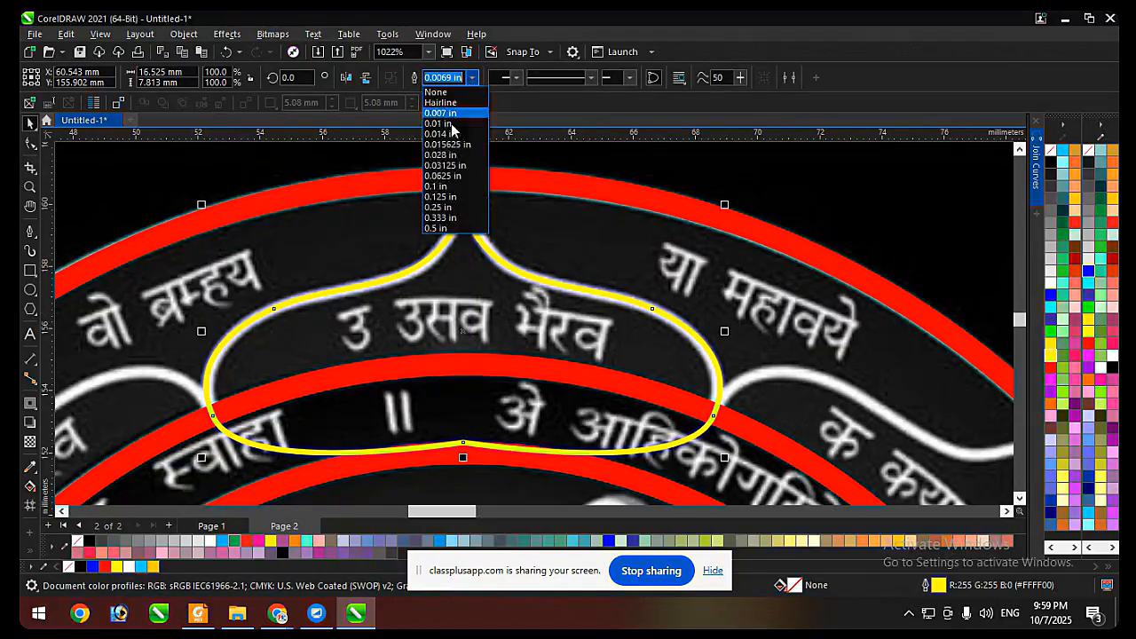
{"action": "left_click", "coordinate": [448, 139]}
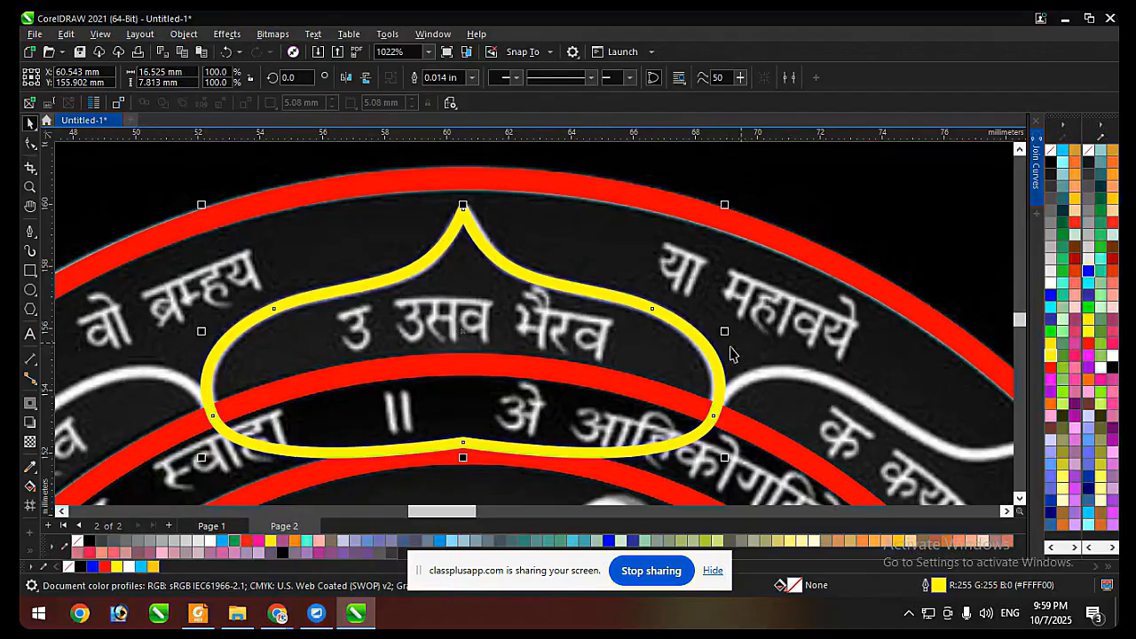
{"action": "left_click_drag", "start_coordinate": [727, 336], "coordinate": [722, 335]}
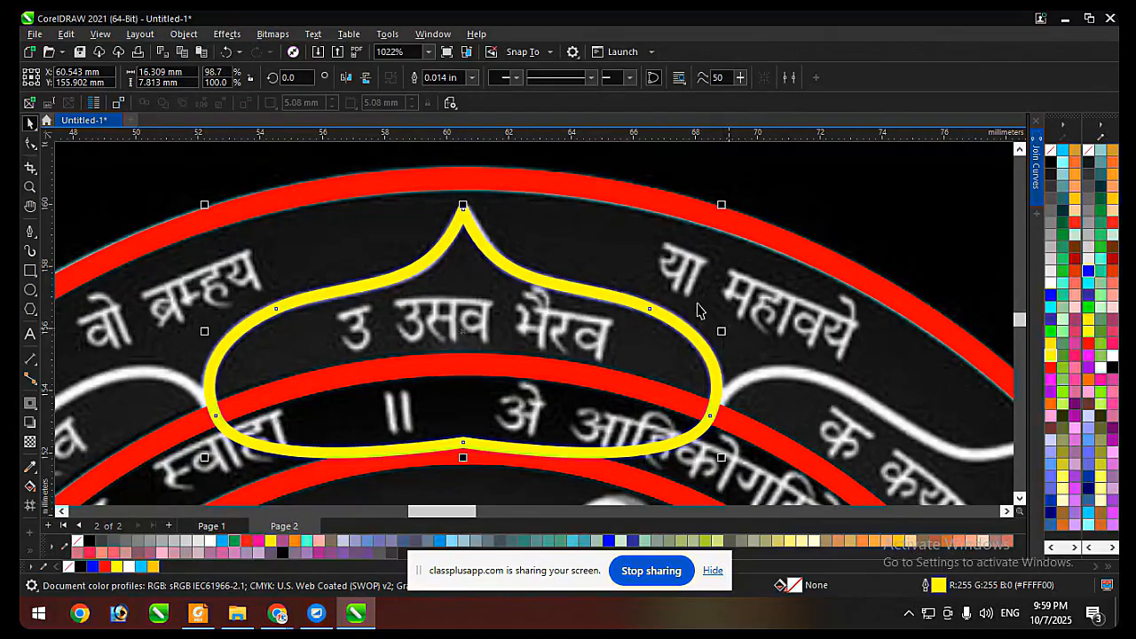
Align the petal's centre vertically in line with the centre of the red rings.
{"action": "scroll", "coordinate": [723, 335], "scroll_direction": "down", "scroll_amount": 2}
{"action": "left_click", "coordinate": [742, 423], "text": "shift"}
{"action": "key", "text": "c"}
{"action": "left_click", "coordinate": [550, 321]}
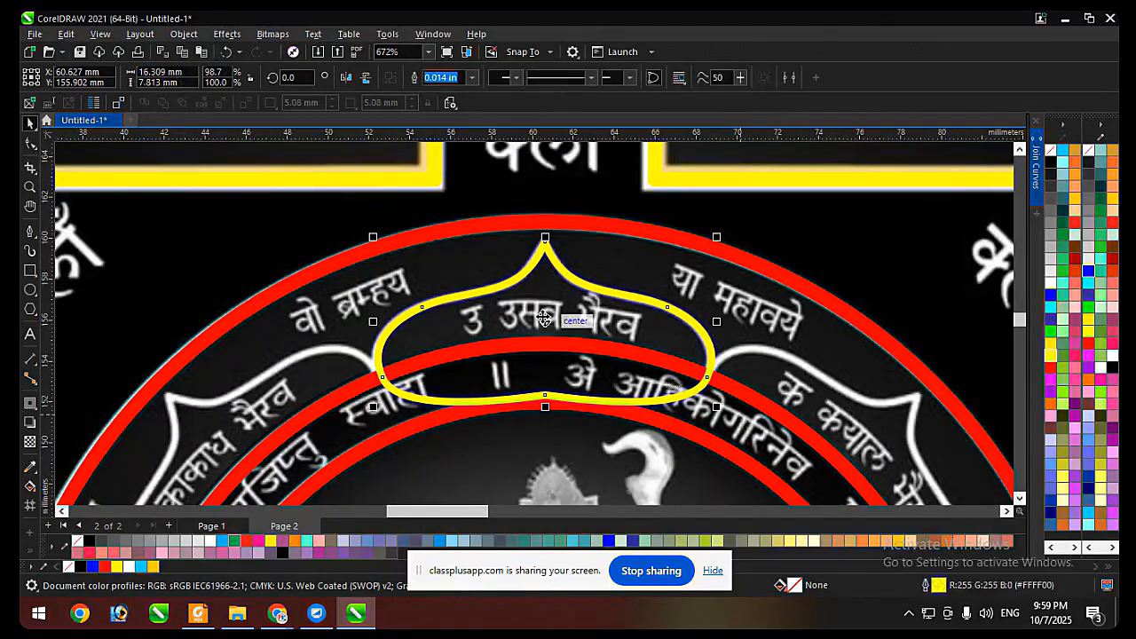
Try aligning the petal against the outer red ring and nudge its vertical position to match the reference petal.
{"action": "scroll", "coordinate": [544, 318], "scroll_direction": "down", "scroll_amount": 1}
{"action": "left_click", "coordinate": [678, 367], "text": "shift"}
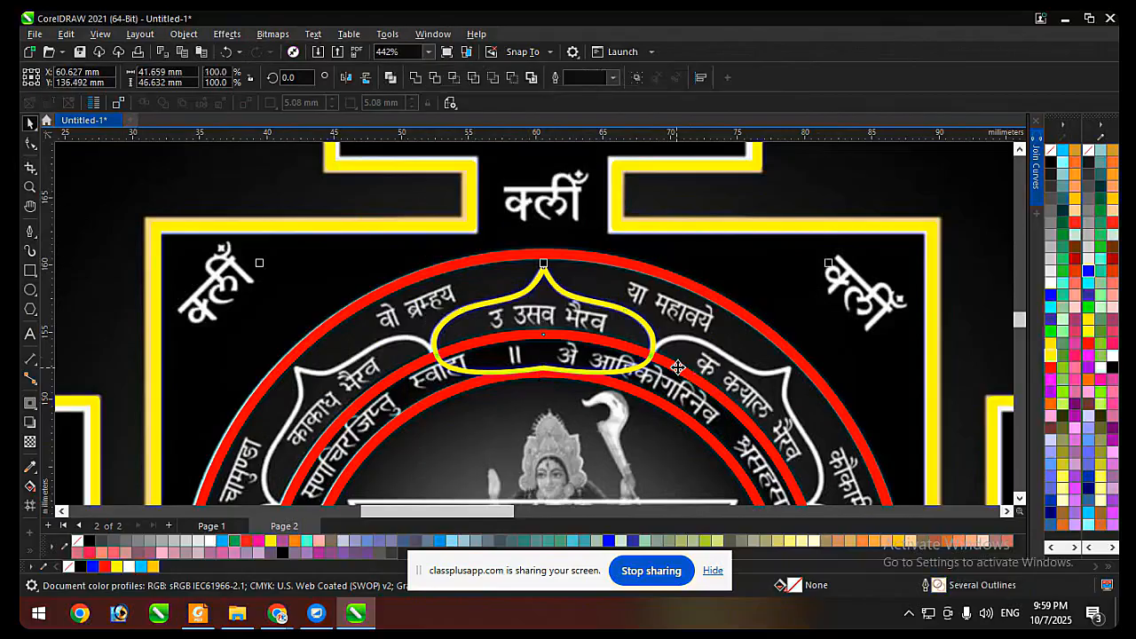
{"action": "left_click", "coordinate": [587, 319]}
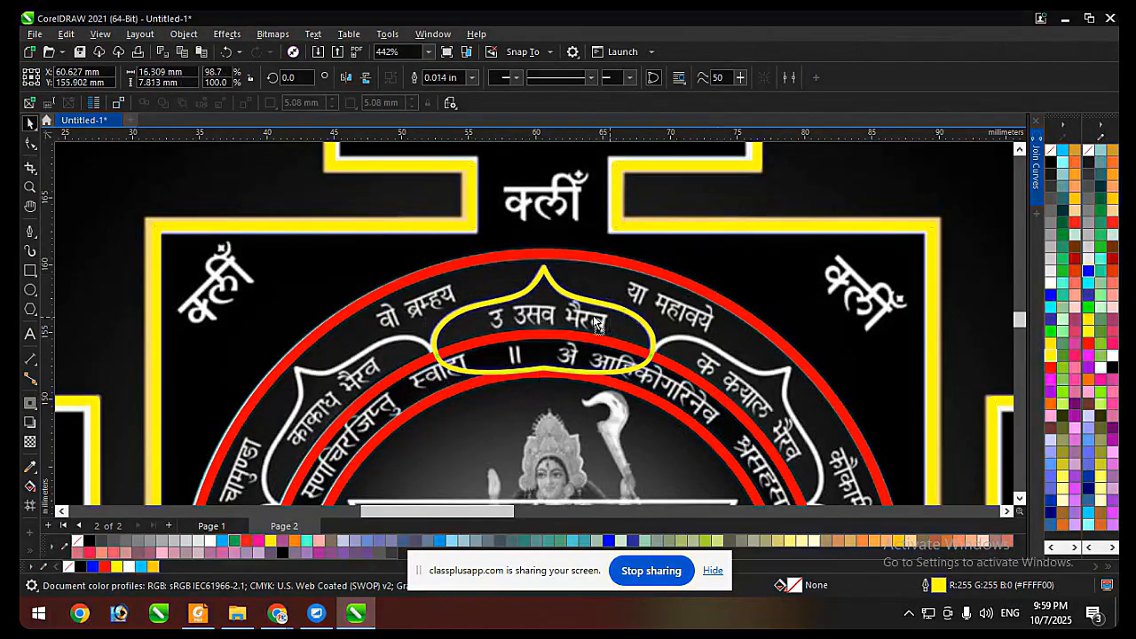
{"action": "left_click_drag", "start_coordinate": [617, 323], "coordinate": [594, 319]}
{"action": "key", "text": "ctrl+z"}
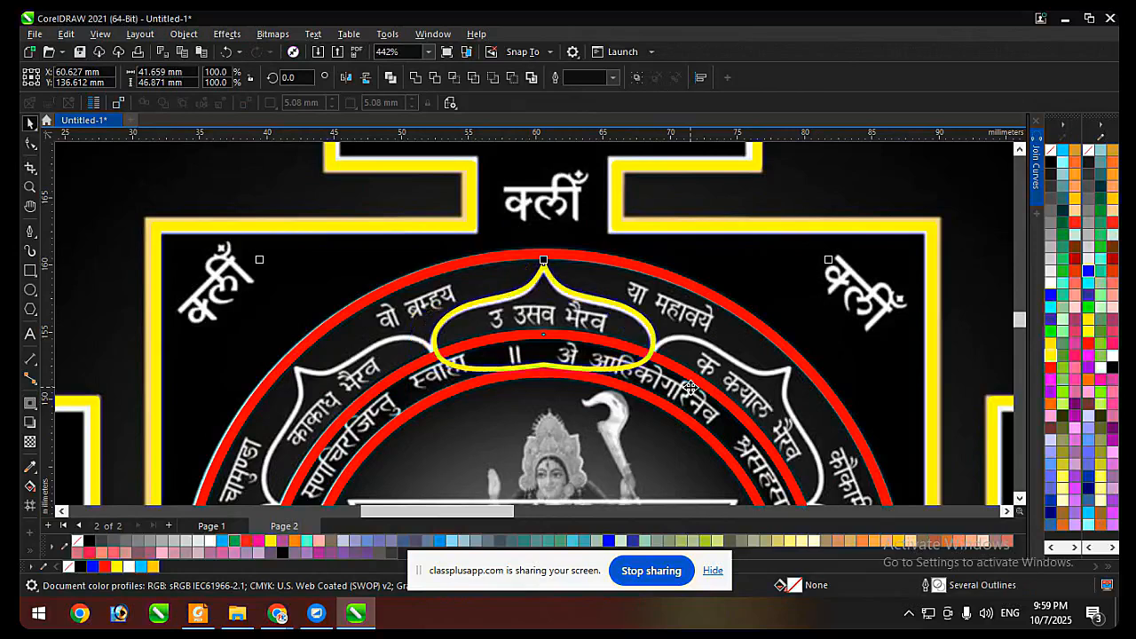
{"action": "left_click", "coordinate": [691, 388], "text": "shift"}
{"action": "key", "text": "Down"}
{"action": "key", "text": "Down"}
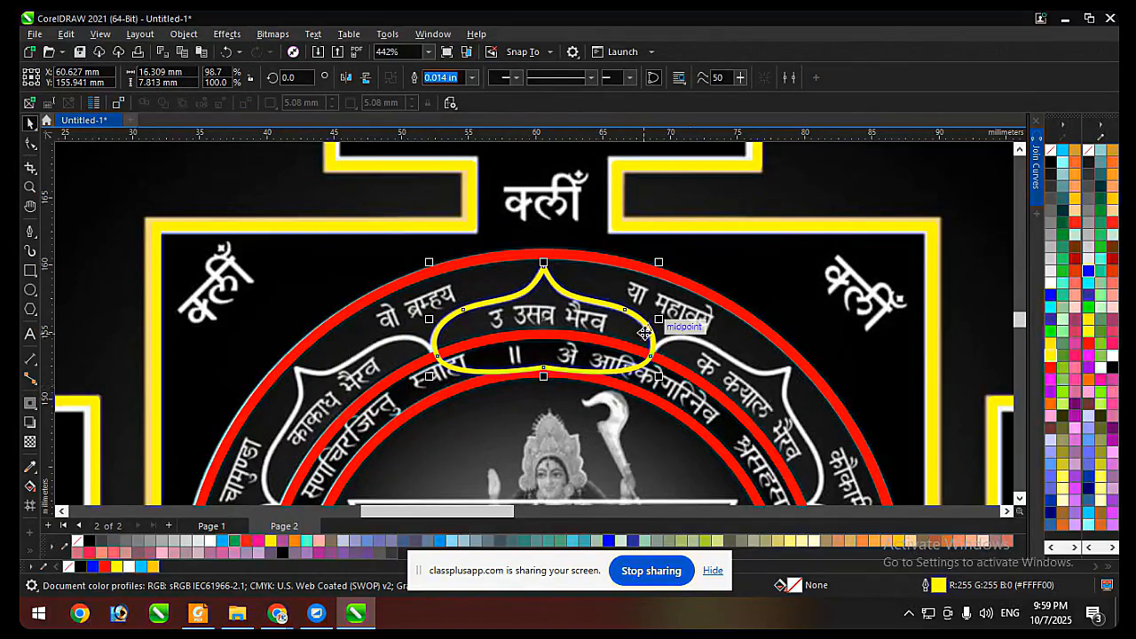
Move the petal's rotation centre to the common centre of the red rings and deselect the petal.
{"action": "scroll", "coordinate": [563, 289], "scroll_direction": "down", "scroll_amount": 2}
{"action": "scroll", "coordinate": [563, 288], "scroll_direction": "up", "scroll_amount": 1}
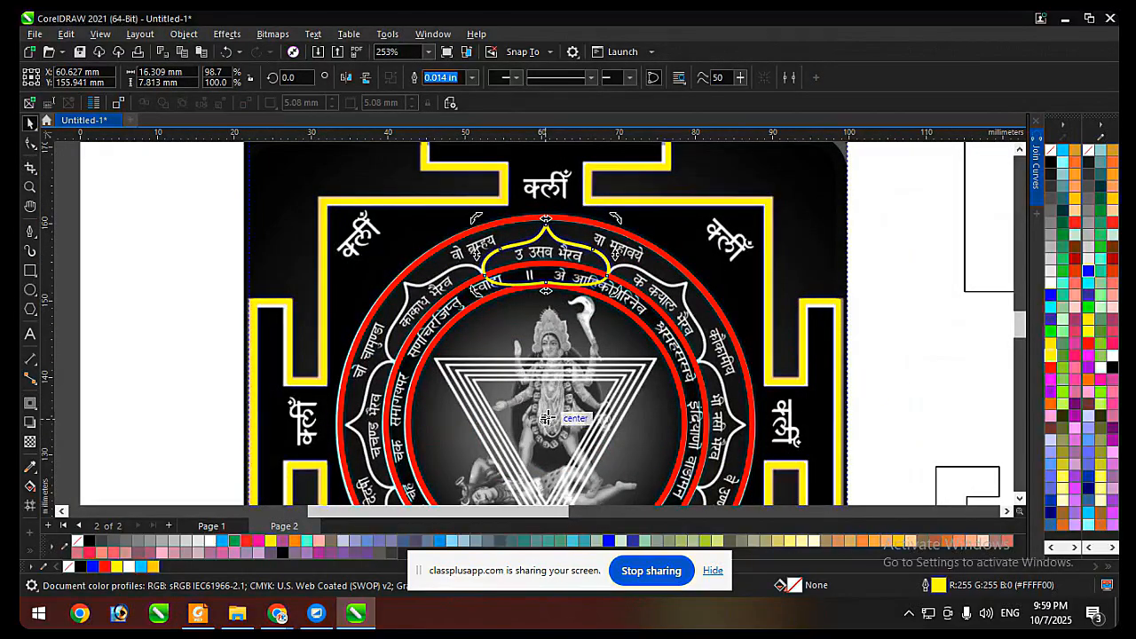
{"action": "scroll", "coordinate": [556, 360], "scroll_direction": "down", "scroll_amount": 2}
{"action": "scroll", "coordinate": [556, 361], "scroll_direction": "up", "scroll_amount": 1}
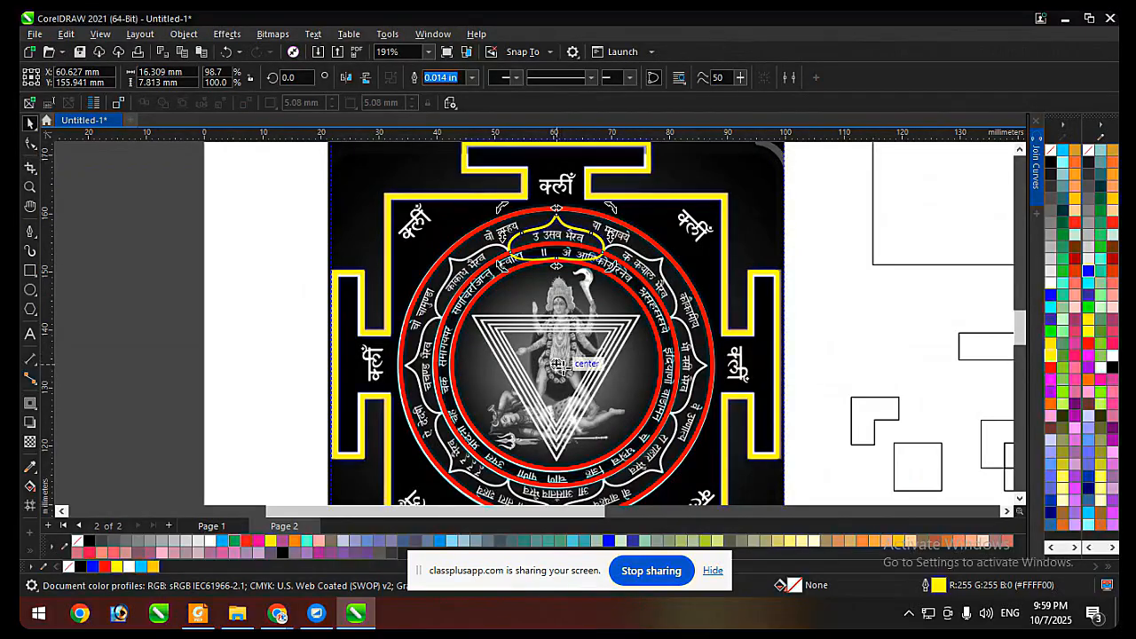
{"action": "key", "text": "F10"}
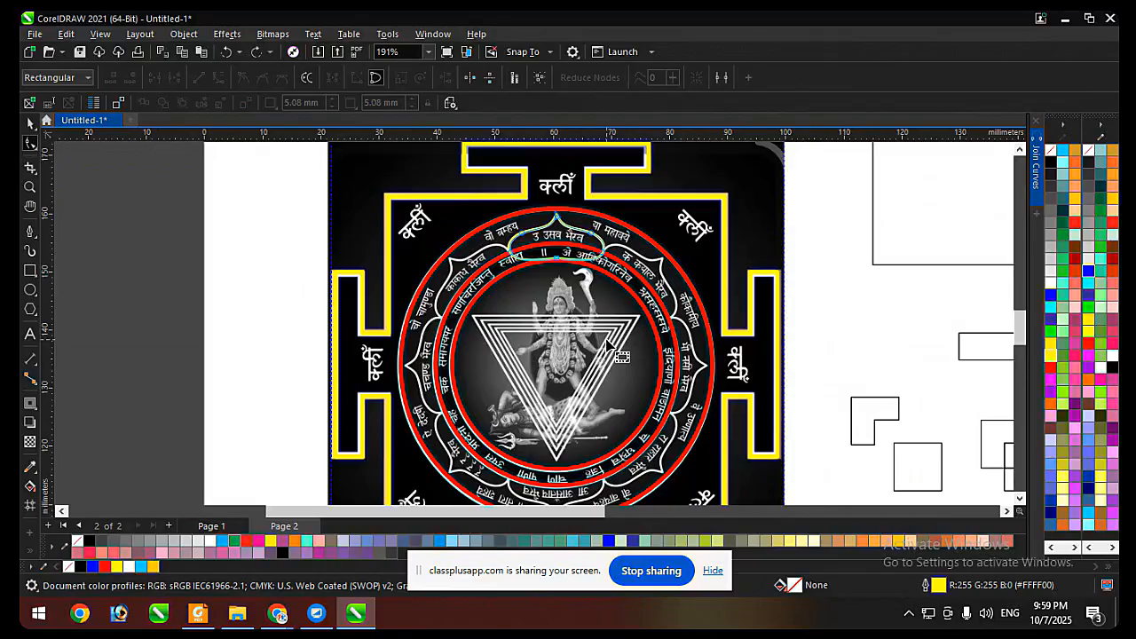
{"action": "key", "text": "space"}
{"action": "left_click", "coordinate": [219, 254]}
Draw a rectangle overlapping the reference image's left edge and weld it to the image.
{"action": "scroll", "coordinate": [735, 294], "scroll_direction": "down", "scroll_amount": 2}
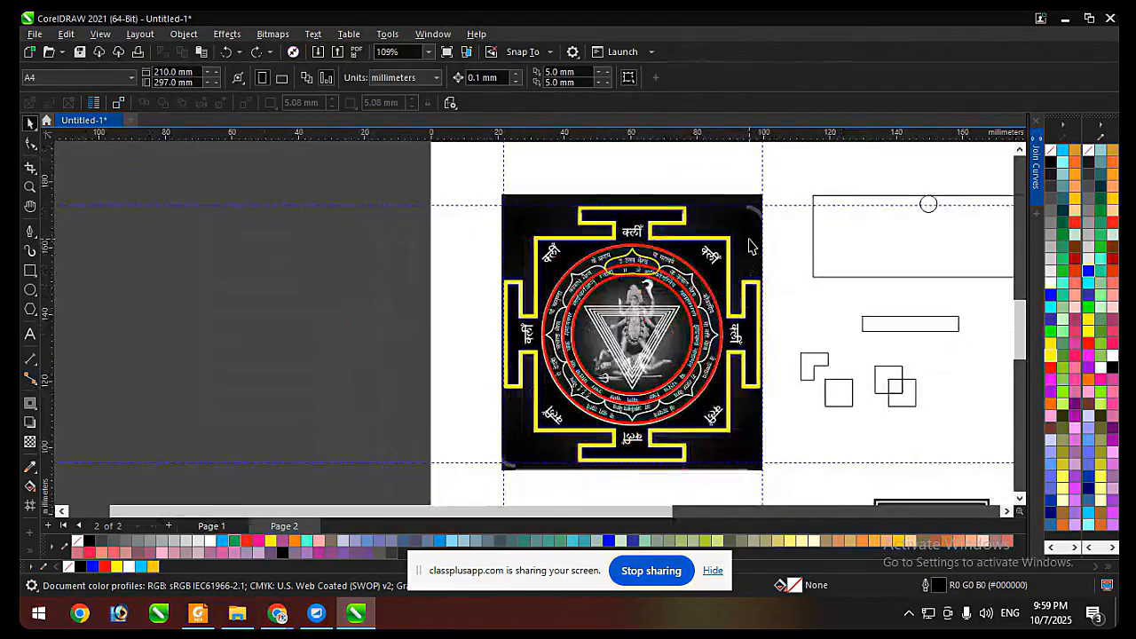
{"action": "left_click", "coordinate": [750, 241]}
{"action": "left_click", "coordinate": [30, 270]}
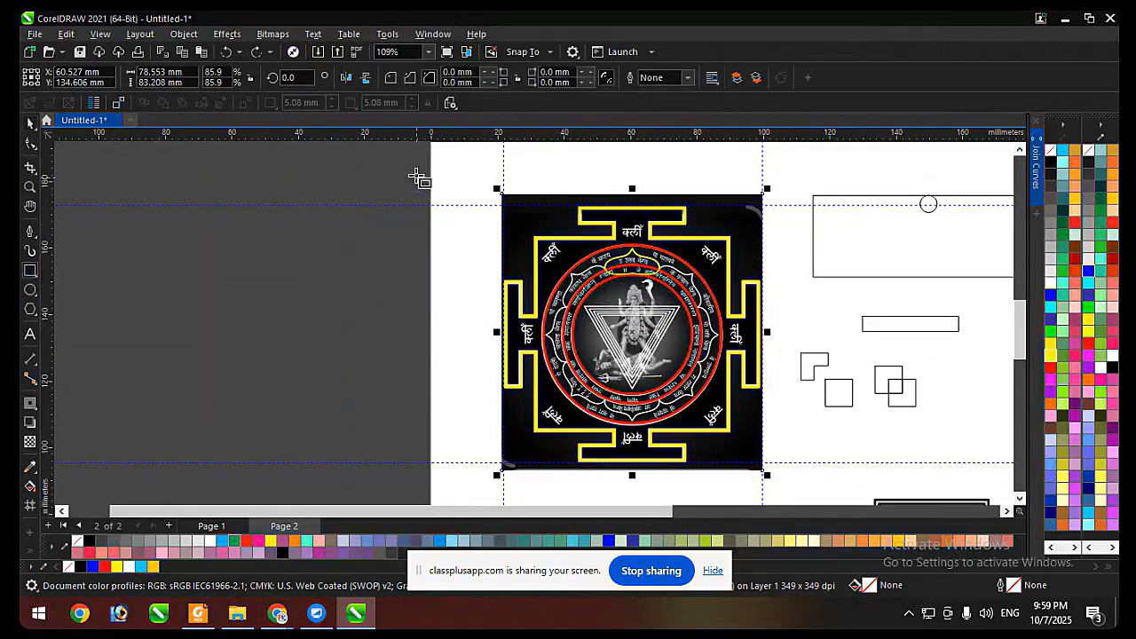
{"action": "left_click_drag", "start_coordinate": [391, 192], "coordinate": [512, 233]}
{"action": "key", "text": "space"}
{"action": "left_click", "coordinate": [527, 222], "text": "shift"}
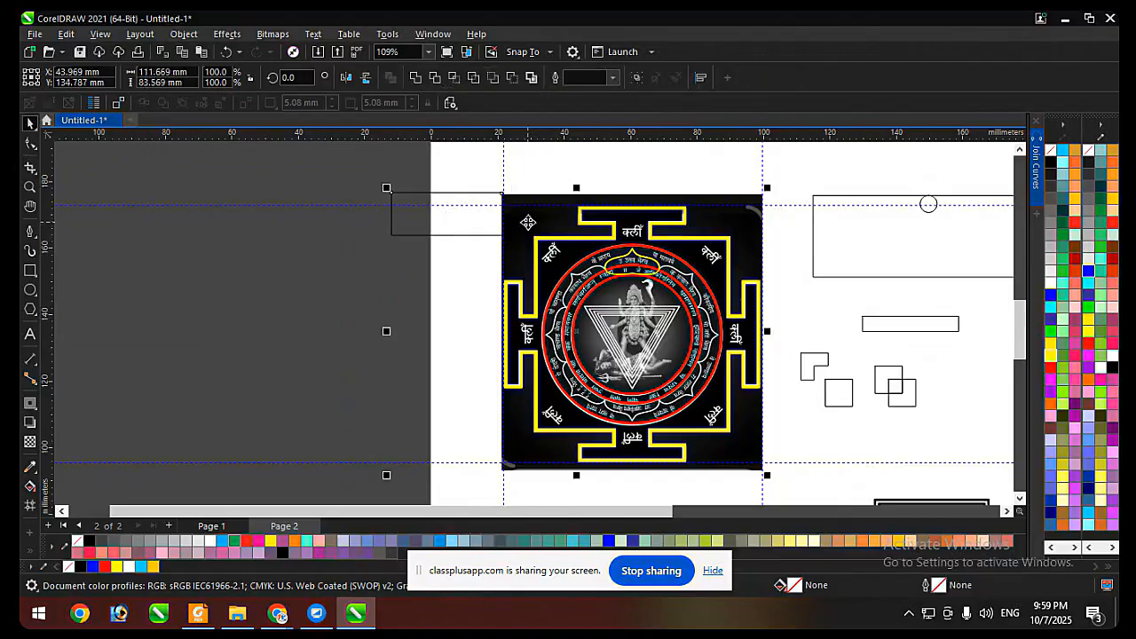
{"action": "left_click", "coordinate": [434, 78]}
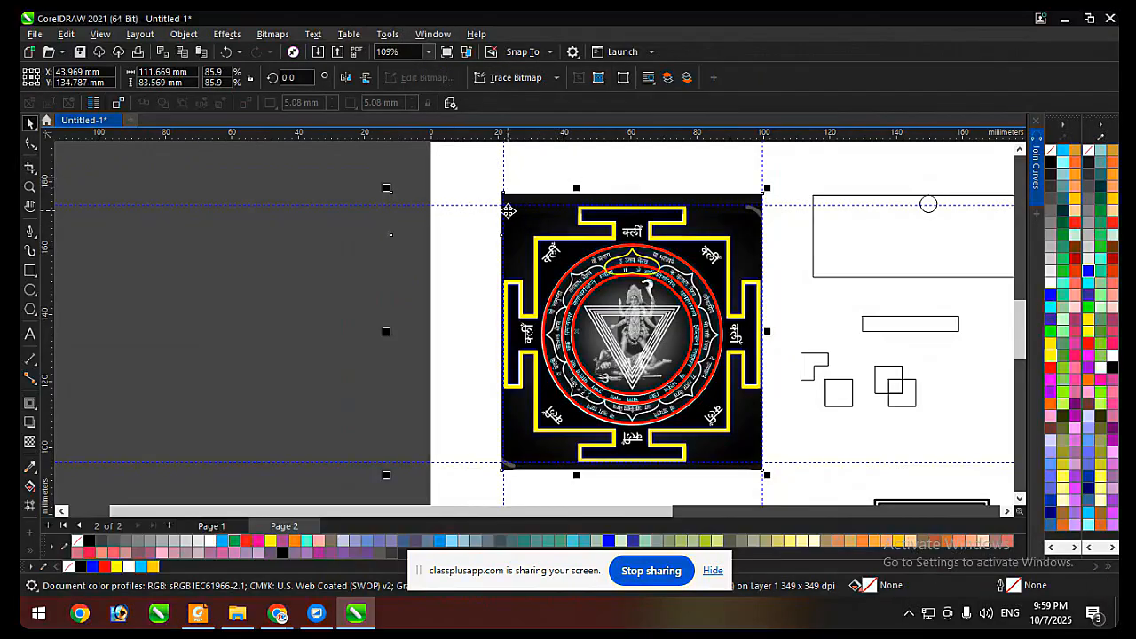
Move the reference image aside, undo the move, and delete the image from behind the traced outlines.
{"action": "left_click", "coordinate": [508, 210]}
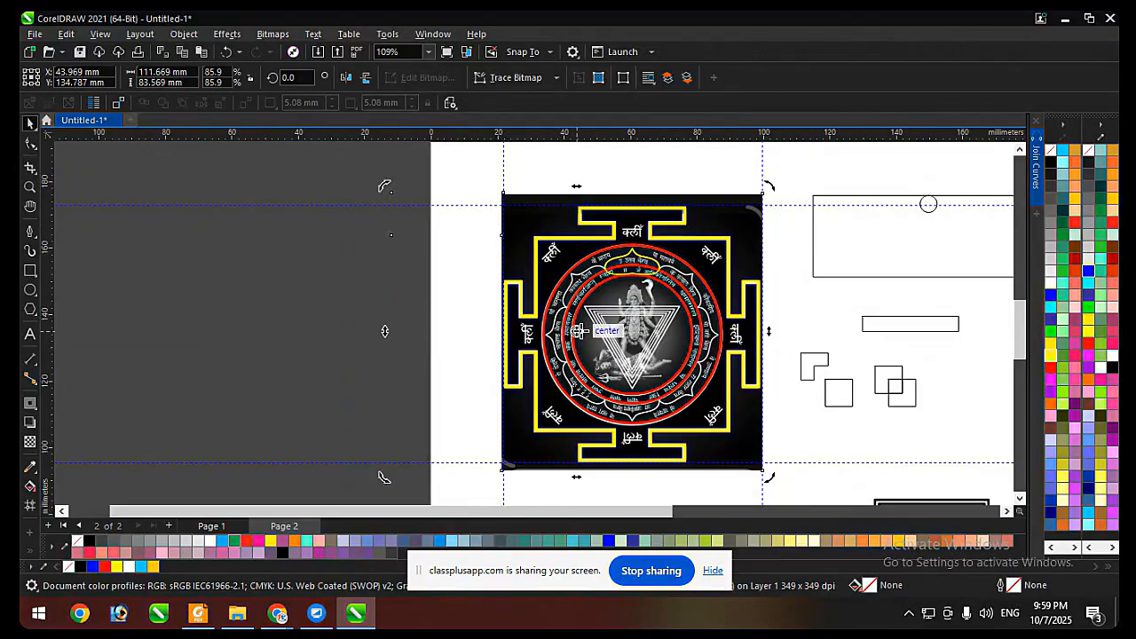
{"action": "key", "text": "F6"}
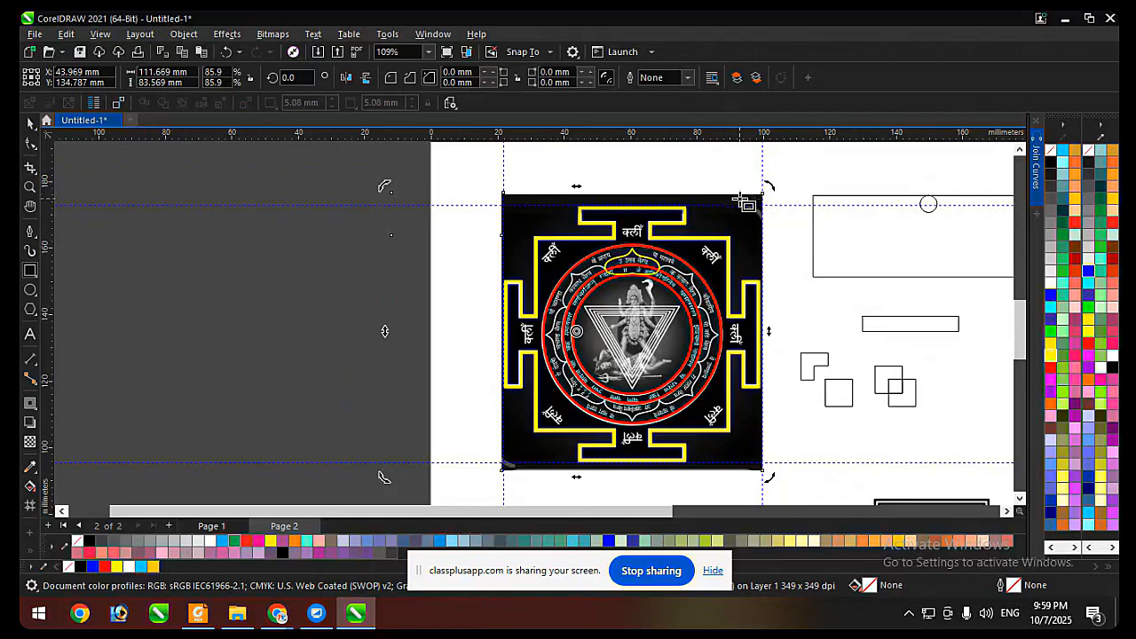
{"action": "key", "text": "space"}
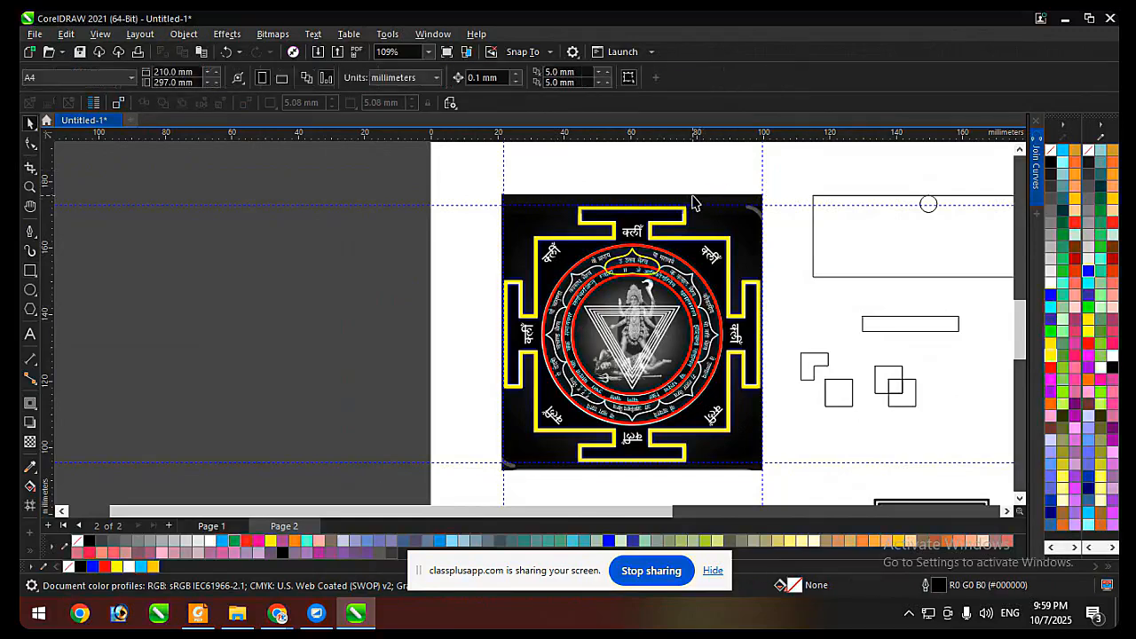
{"action": "left_click_drag", "start_coordinate": [694, 198], "coordinate": [314, 169]}
{"action": "key", "text": "ctrl+z"}
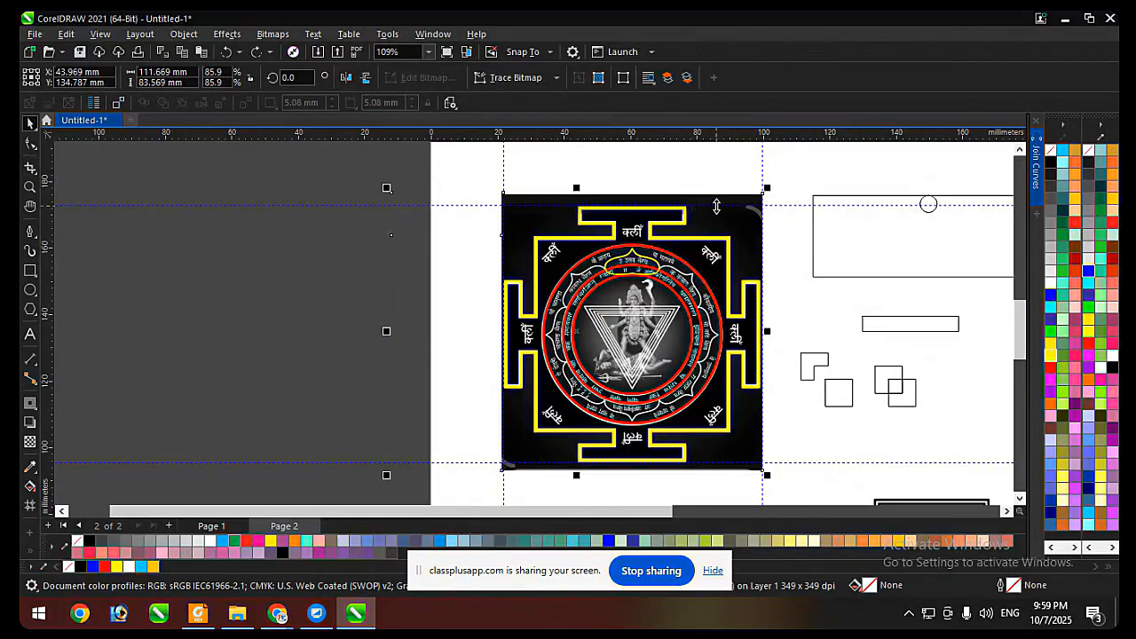
{"action": "key", "text": "Delete"}
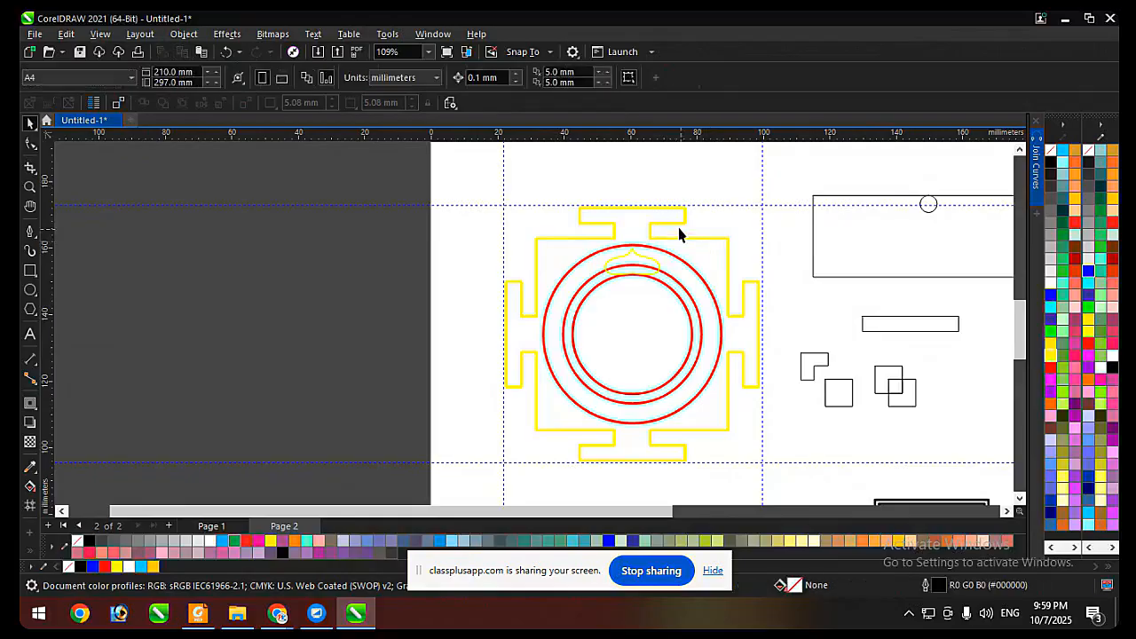
Place a horizontal and a vertical guideline crossing at the centre of the yantra's border.
{"action": "left_click", "coordinate": [678, 223]}
{"action": "scroll", "coordinate": [677, 220], "scroll_direction": "up", "scroll_amount": 1}
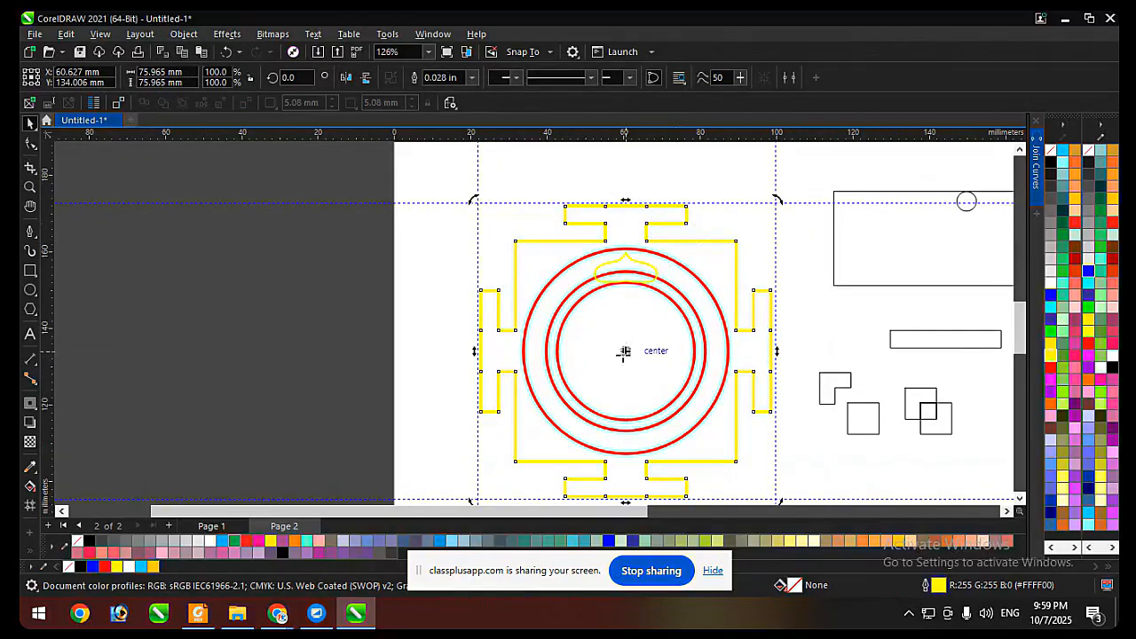
{"action": "scroll", "coordinate": [627, 350], "scroll_direction": "up", "scroll_amount": 4}
{"action": "left_click_drag", "start_coordinate": [637, 137], "coordinate": [626, 350]}
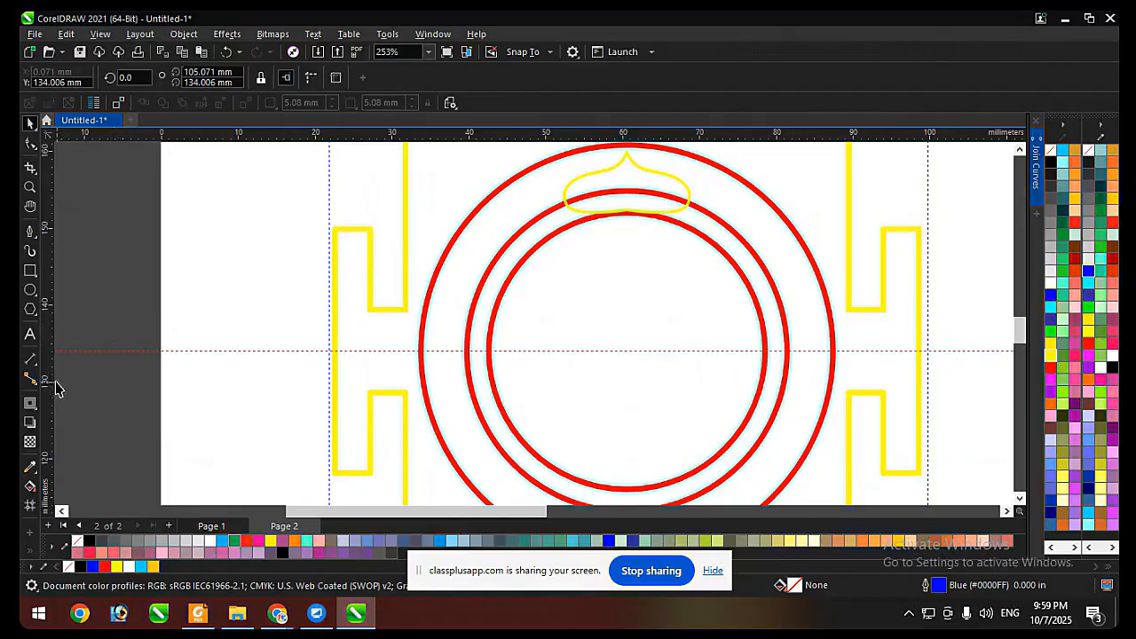
{"action": "left_click_drag", "start_coordinate": [53, 371], "coordinate": [627, 352]}
{"action": "scroll", "coordinate": [561, 355], "scroll_direction": "down", "scroll_amount": 2}
Recolour the outlines of the yantra border and the traced petal red to match the rings, and deselect them.
{"action": "left_click", "coordinate": [712, 329]}
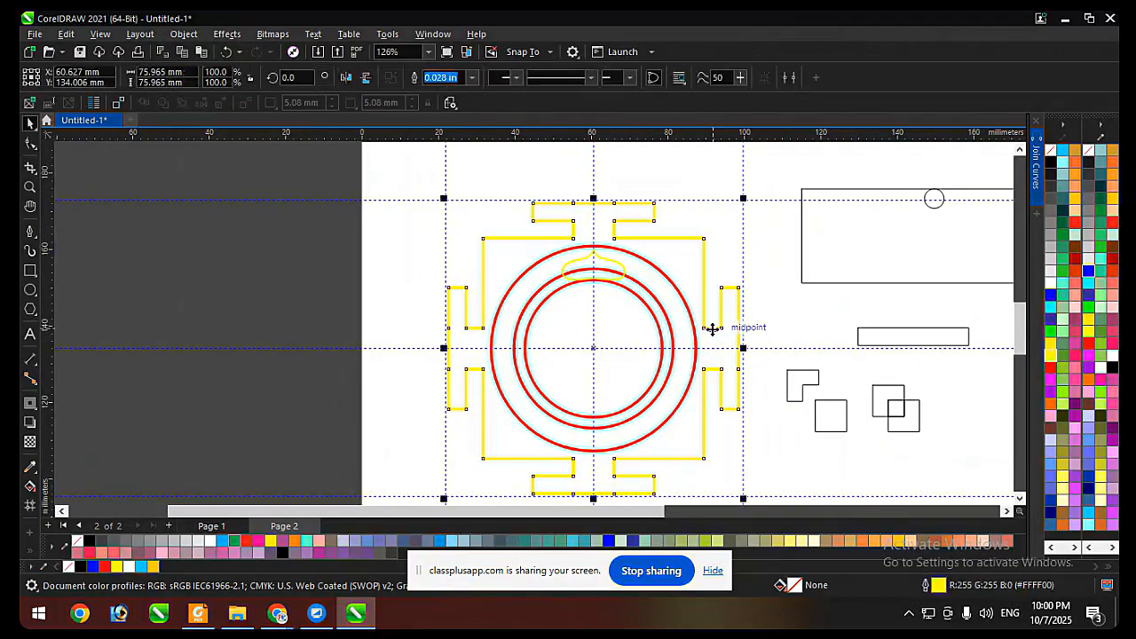
{"action": "scroll", "coordinate": [595, 346], "scroll_direction": "up", "scroll_amount": 1}
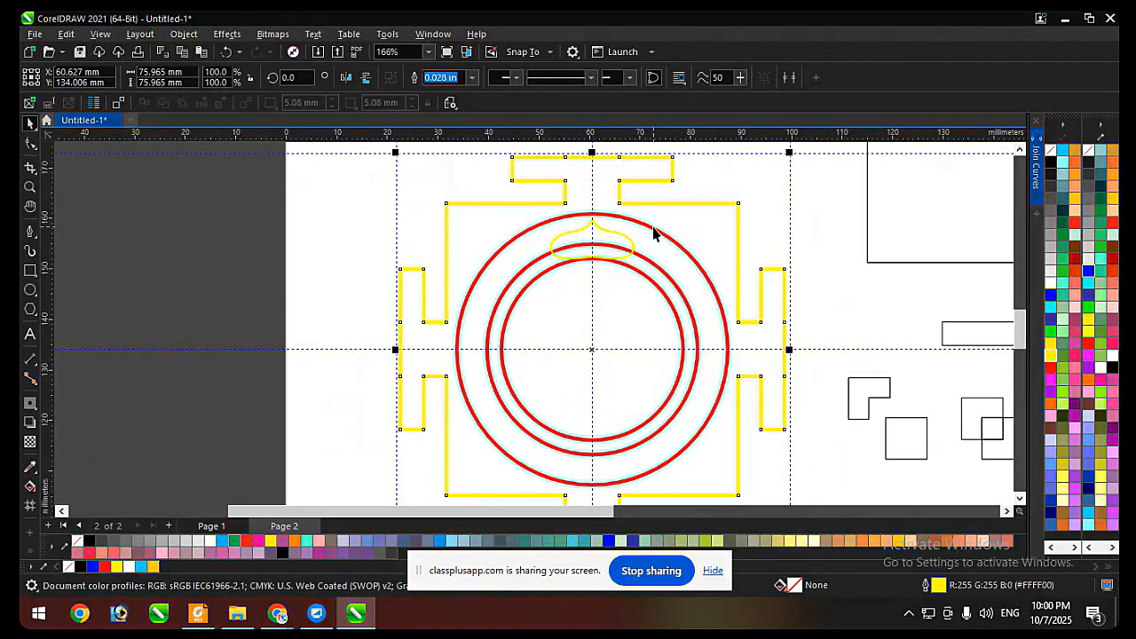
{"action": "left_click", "coordinate": [653, 228]}
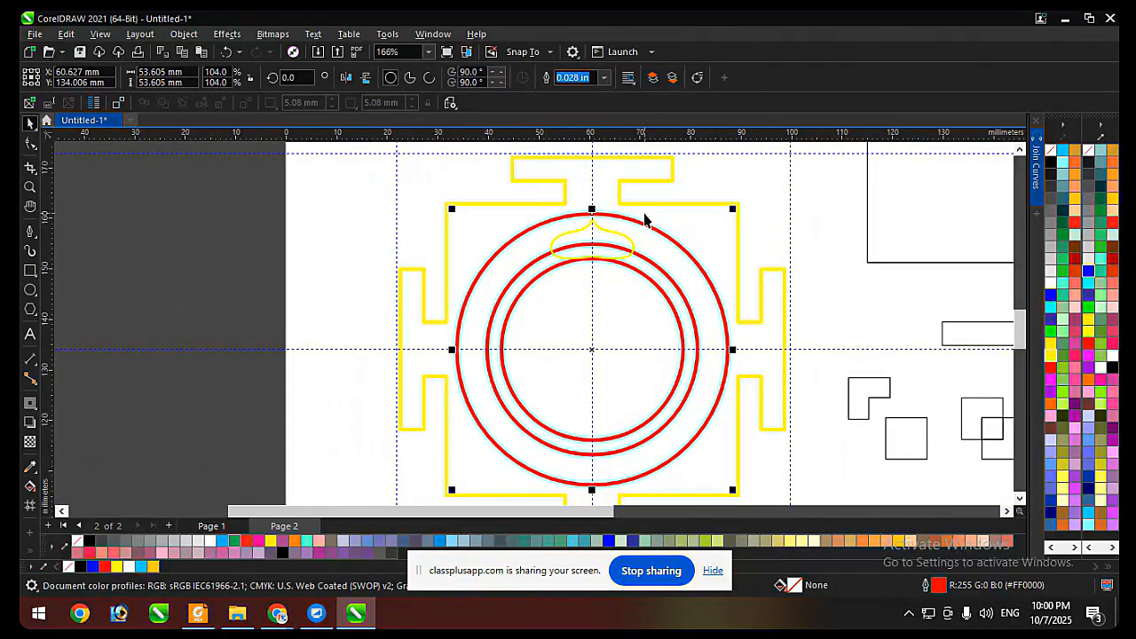
{"action": "left_click", "coordinate": [649, 270]}
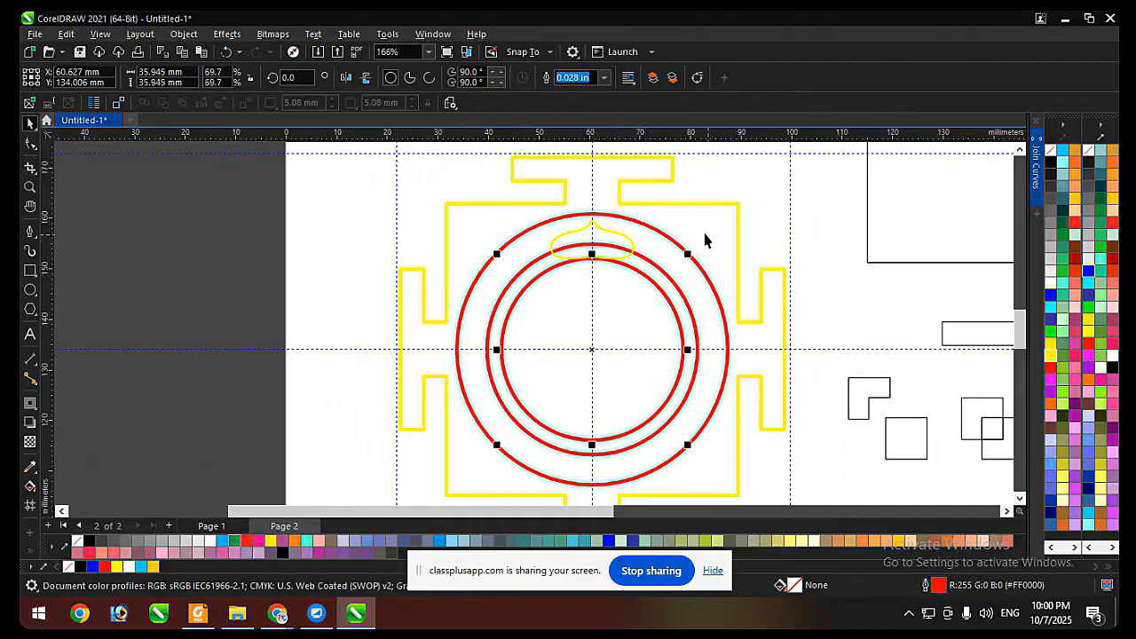
{"action": "left_click", "coordinate": [660, 232]}
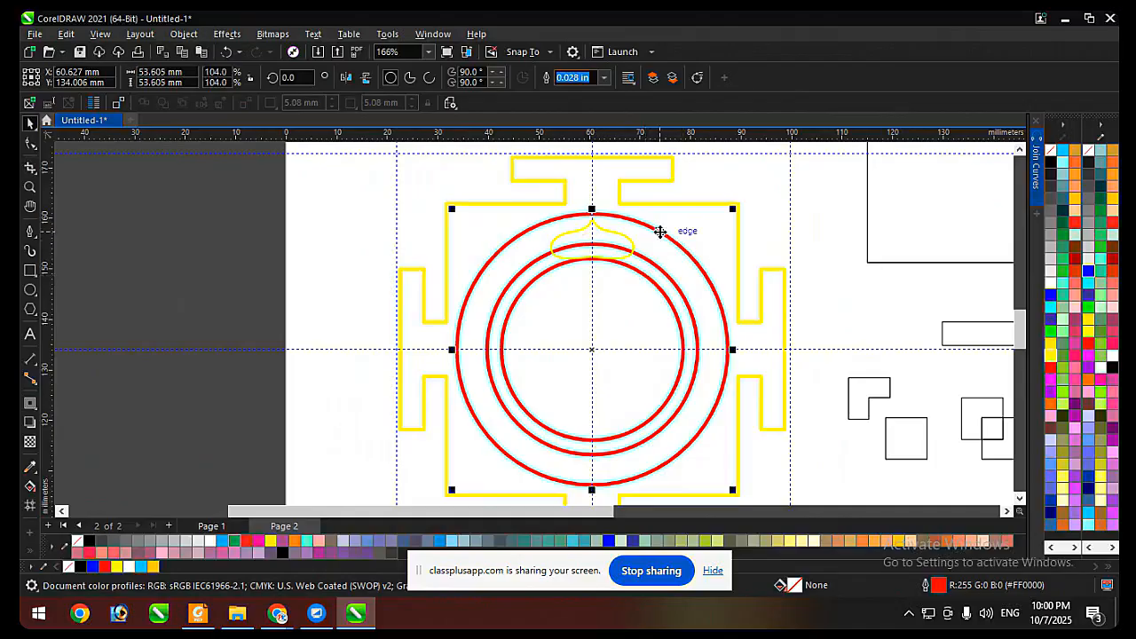
{"action": "left_click", "coordinate": [615, 236]}
{"action": "left_click", "coordinate": [649, 203]}
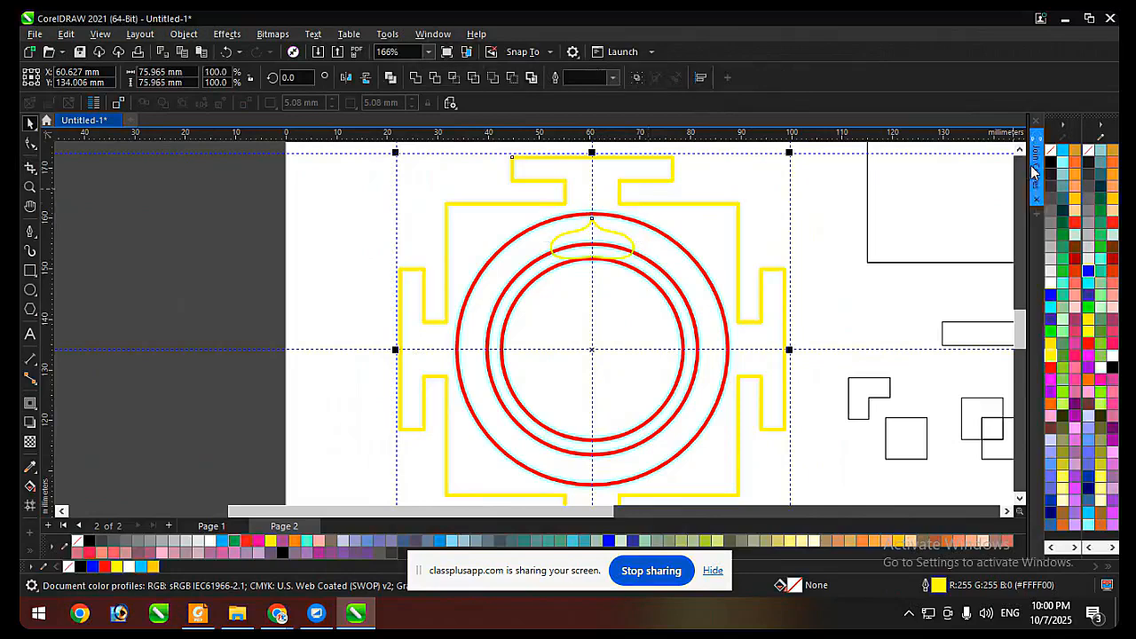
{"action": "right_click", "coordinate": [1052, 166]}
{"action": "right_click", "coordinate": [1050, 367]}
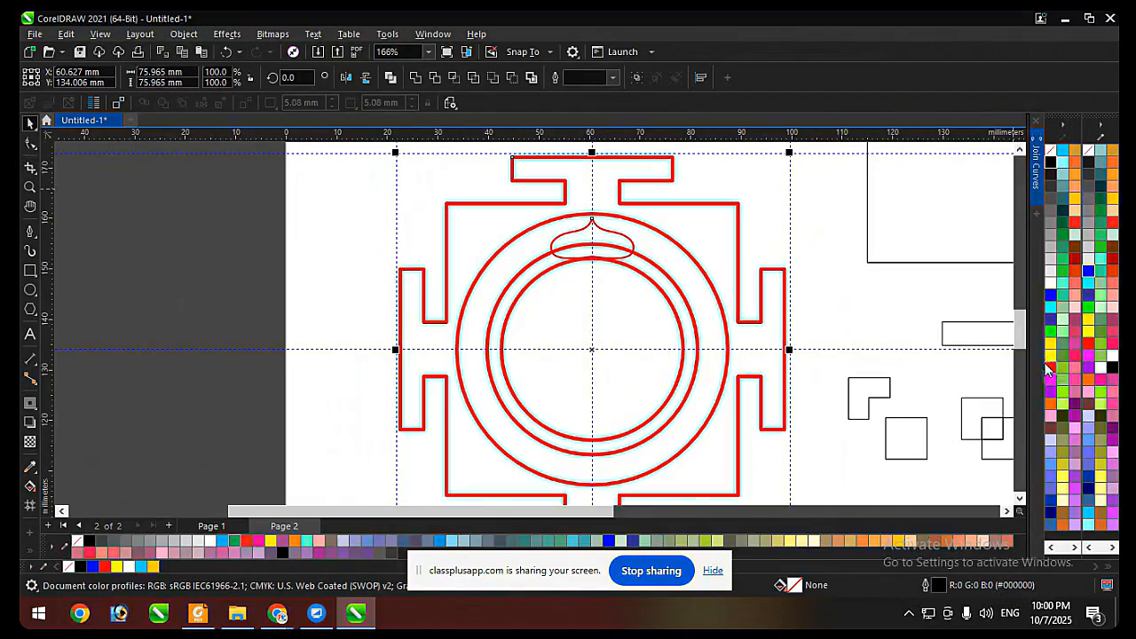
{"action": "left_click", "coordinate": [775, 218]}
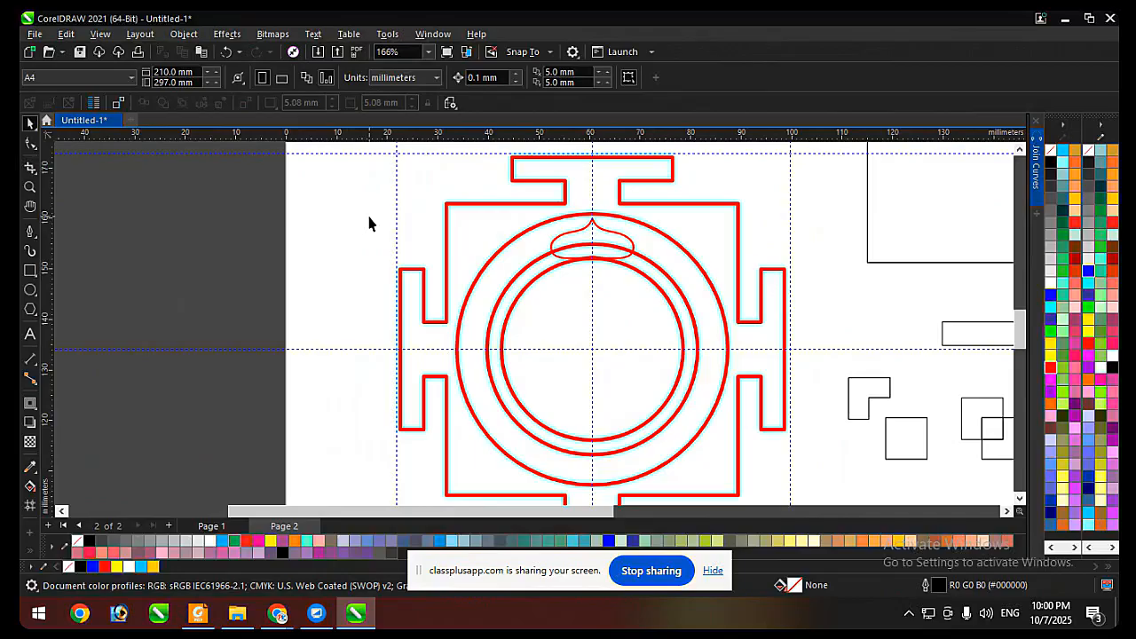
Paste the reference image back and send it behind all the traced outlines.
{"action": "key", "text": "ctrl+v"}
{"action": "key", "text": "shift+Page_Down"}
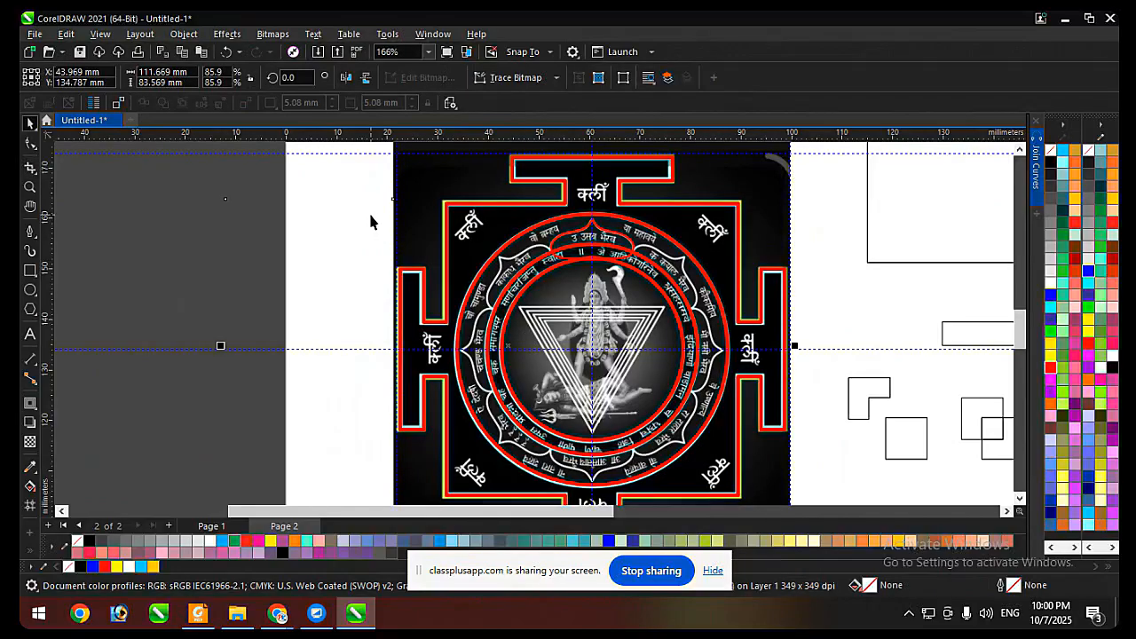
{"action": "scroll", "coordinate": [371, 221], "scroll_direction": "down", "scroll_amount": 3}
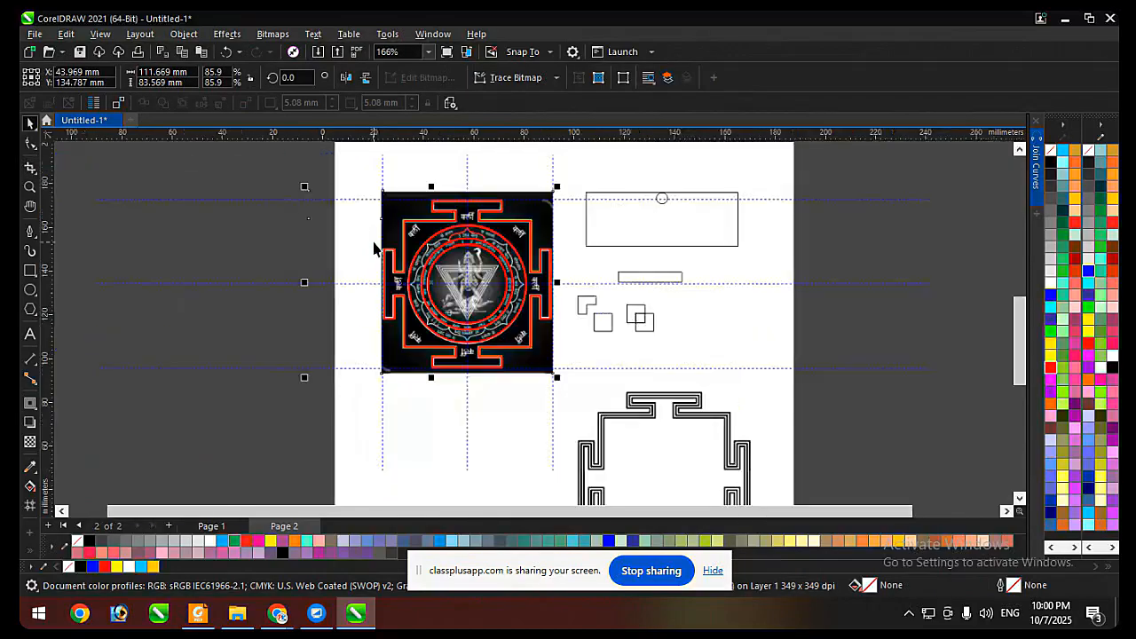
Group the reference image with the large empty rectangle beside it.
{"action": "left_click", "coordinate": [407, 198]}
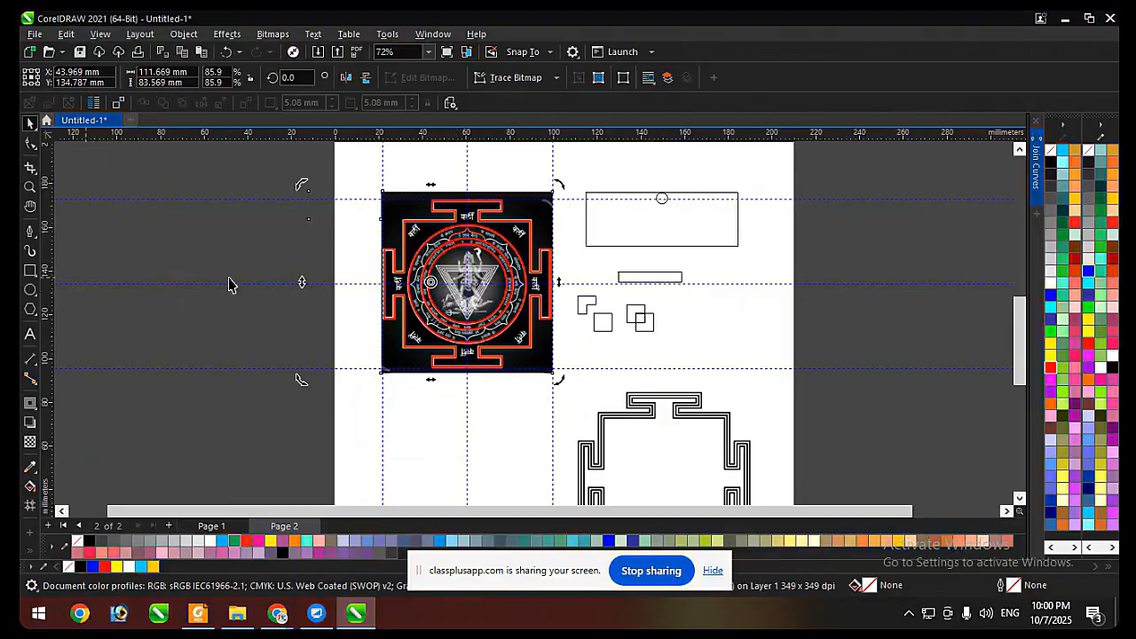
{"action": "left_click", "coordinate": [616, 227], "text": "shift"}
{"action": "left_click", "coordinate": [618, 222]}
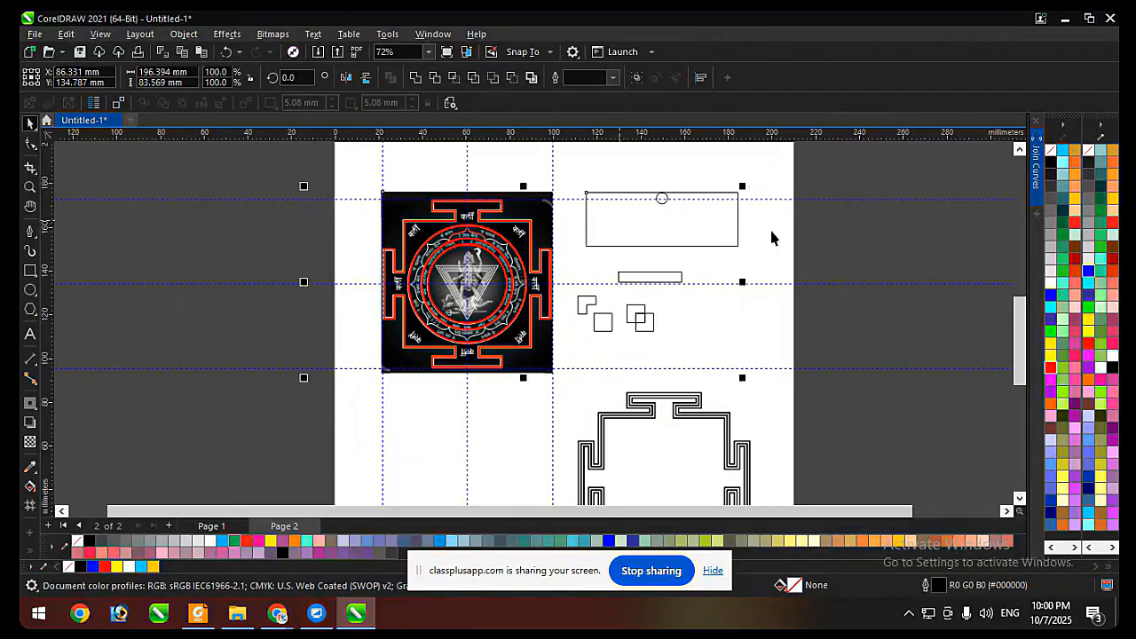
{"action": "left_click", "coordinate": [626, 235]}
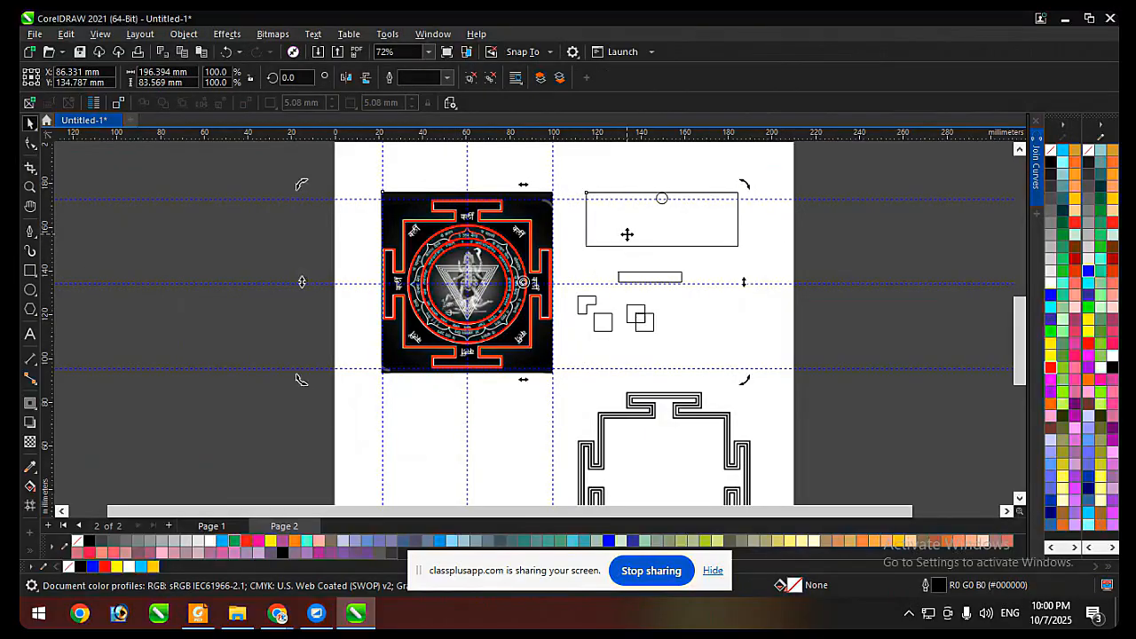
Check the traced petal's rotation centre against the crossing of the centre guidelines.
{"action": "scroll", "coordinate": [448, 286], "scroll_direction": "up", "scroll_amount": 4}
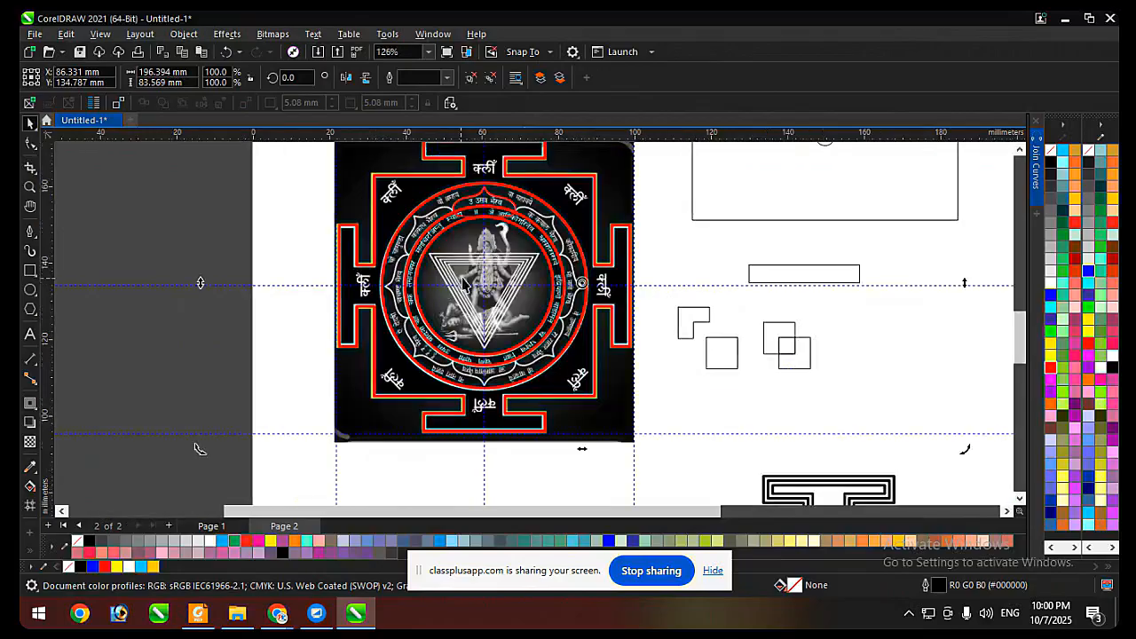
{"action": "scroll", "coordinate": [564, 328], "scroll_direction": "down", "scroll_amount": 5}
{"action": "scroll", "coordinate": [579, 306], "scroll_direction": "up", "scroll_amount": 4}
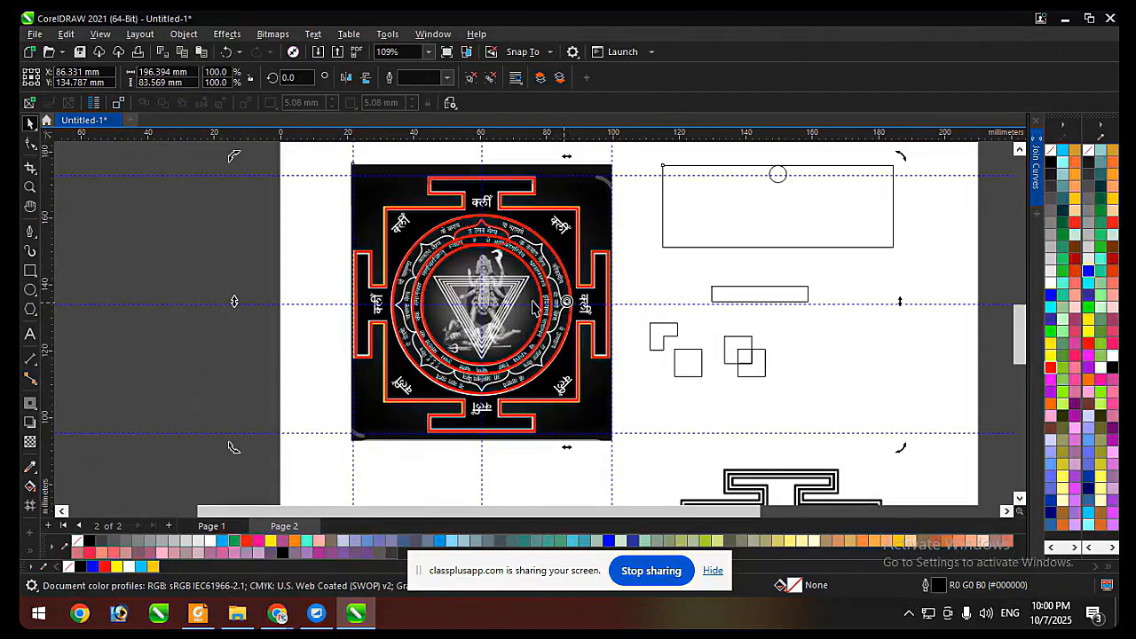
{"action": "scroll", "coordinate": [479, 307], "scroll_direction": "up", "scroll_amount": 5}
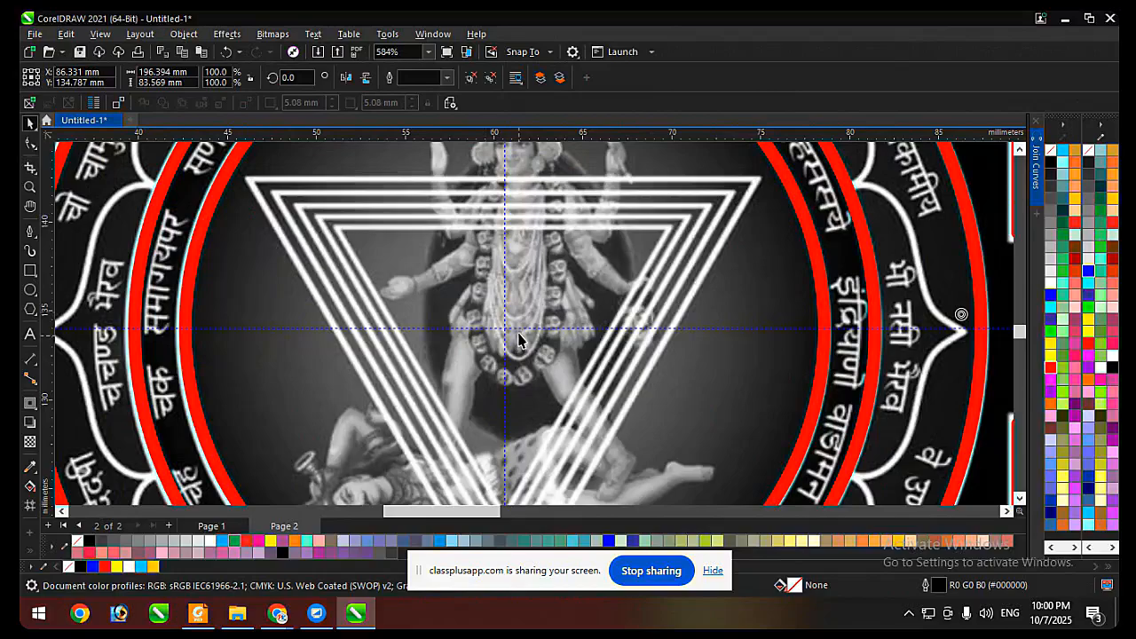
{"action": "scroll", "coordinate": [519, 339], "scroll_direction": "down", "scroll_amount": 5}
{"action": "left_click", "coordinate": [564, 224]}
{"action": "scroll", "coordinate": [564, 222], "scroll_direction": "up", "scroll_amount": 3}
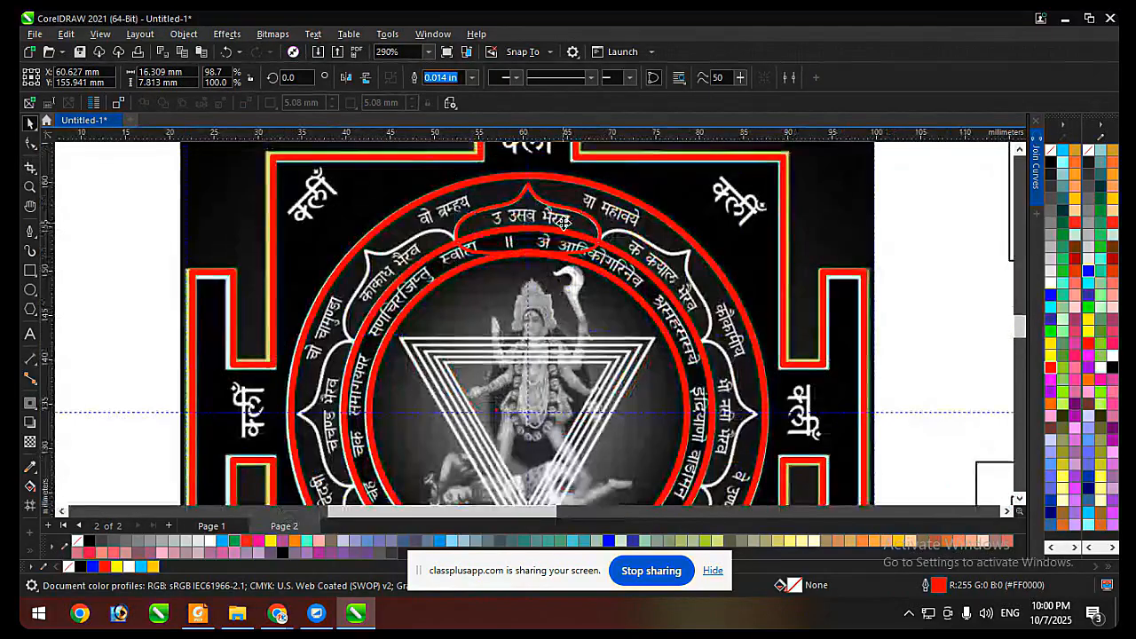
{"action": "scroll", "coordinate": [563, 222], "scroll_direction": "down", "scroll_amount": 2}
{"action": "scroll", "coordinate": [528, 340], "scroll_direction": "up", "scroll_amount": 4}
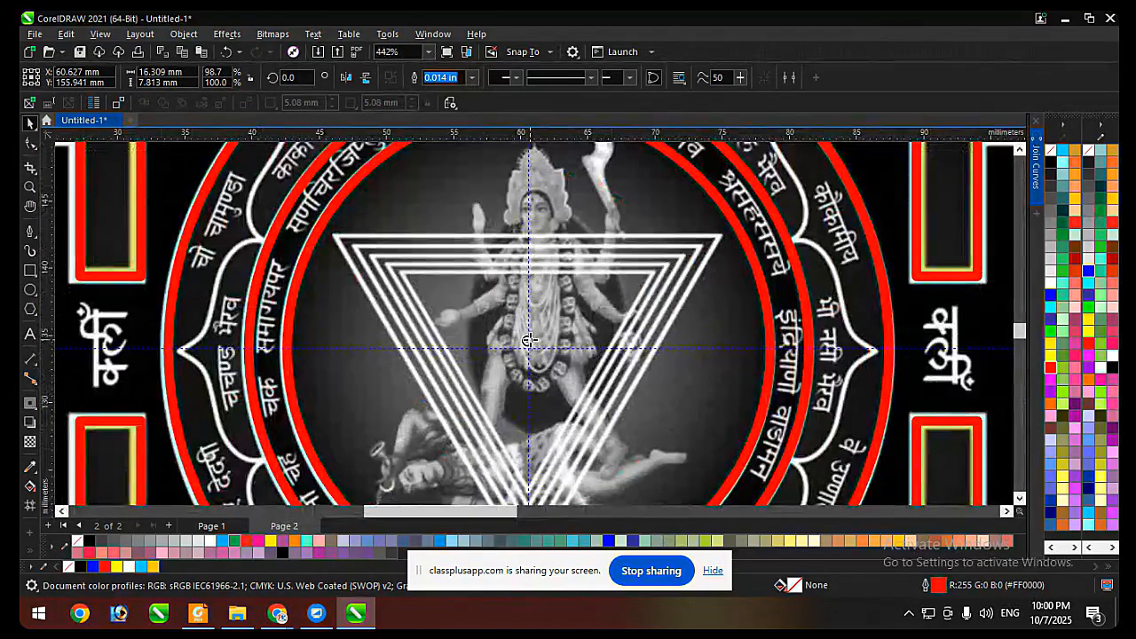
{"action": "scroll", "coordinate": [529, 342], "scroll_direction": "down", "scroll_amount": 5}
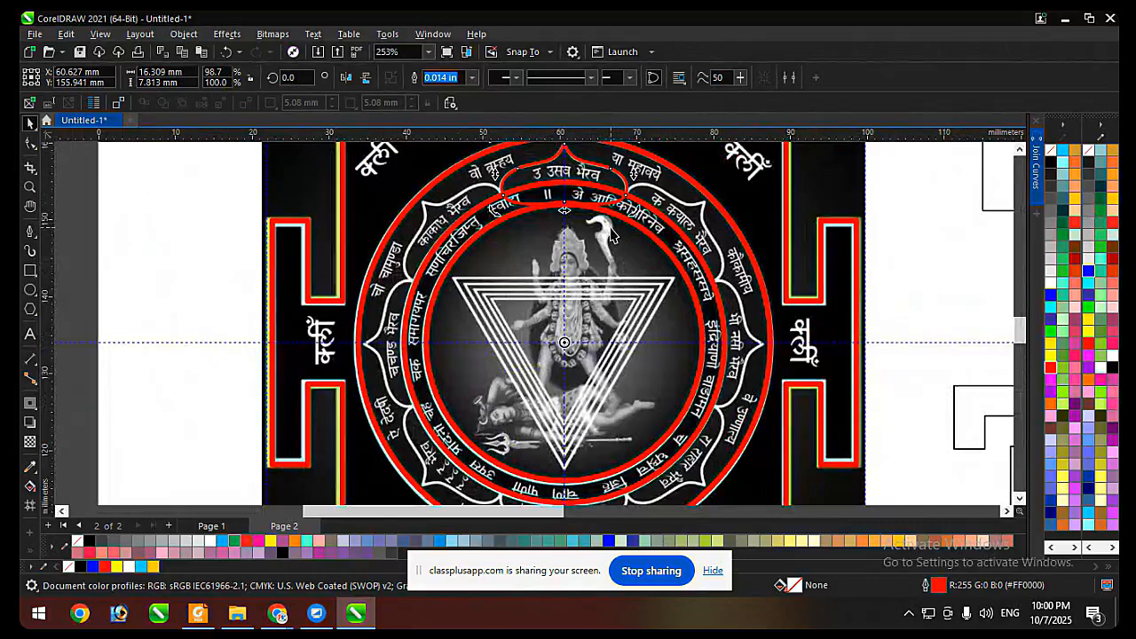
{"action": "scroll", "coordinate": [611, 235], "scroll_direction": "down", "scroll_amount": 2}
{"action": "scroll", "coordinate": [626, 235], "scroll_direction": "down", "scroll_amount": 3}
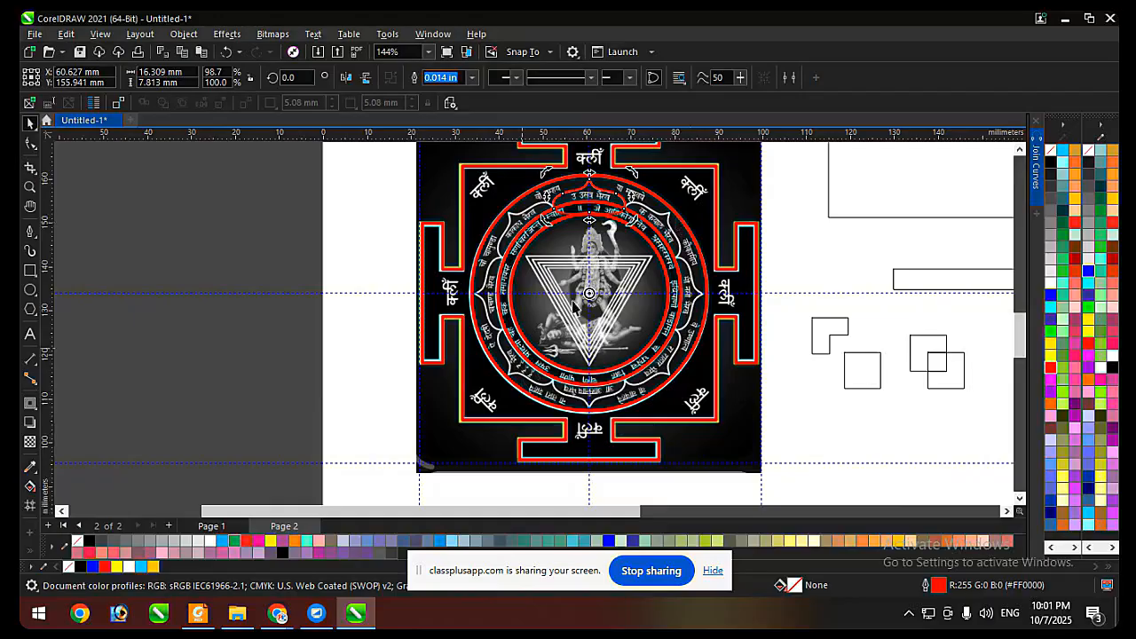
Try rotating a copy of the petal 45° clockwise about the ring centre and repeating it around the rings, and undo the copies.
{"action": "left_click_drag", "start_coordinate": [641, 182], "coordinate": [708, 238]}
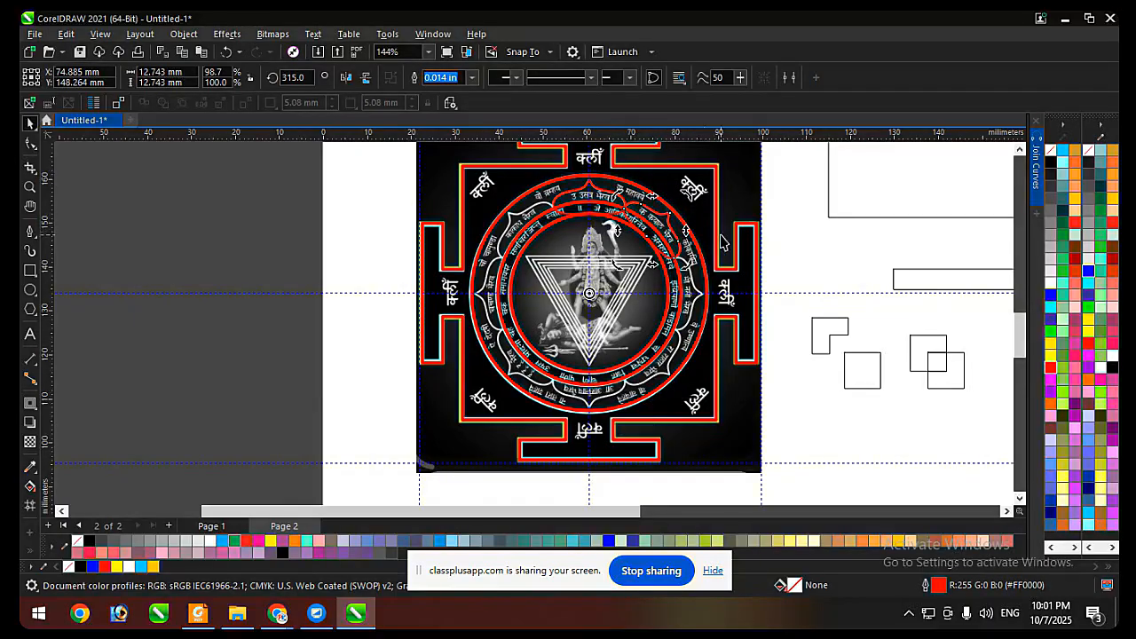
{"action": "key", "text": "ctrl+r"}
{"action": "key", "text": "ctrl+r"}
{"action": "key", "text": "ctrl+r"}
{"action": "key", "text": "ctrl+r"}
{"action": "key", "text": "ctrl+r"}
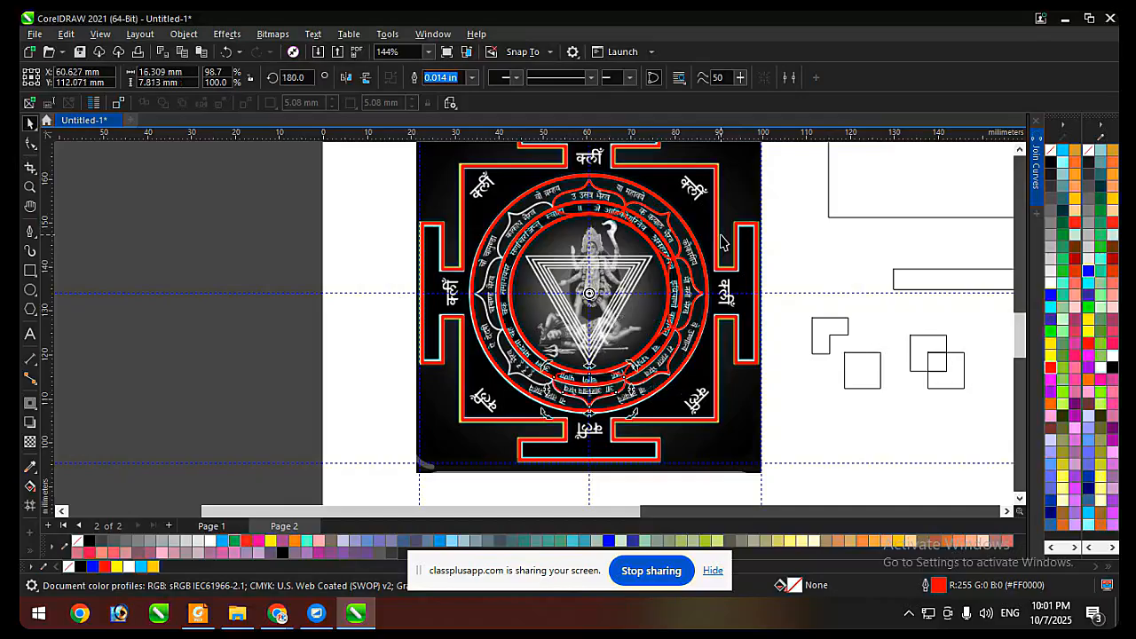
{"action": "key", "text": "ctrl+r"}
{"action": "scroll", "coordinate": [628, 217], "scroll_direction": "up", "scroll_amount": 2}
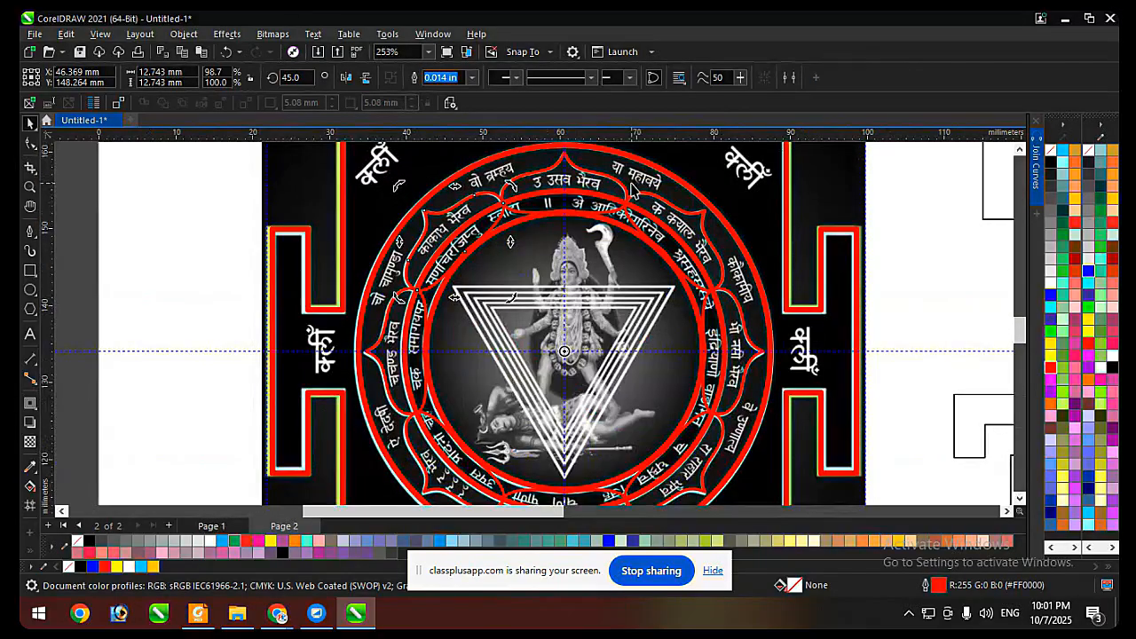
{"action": "scroll", "coordinate": [535, 183], "scroll_direction": "up", "scroll_amount": 2}
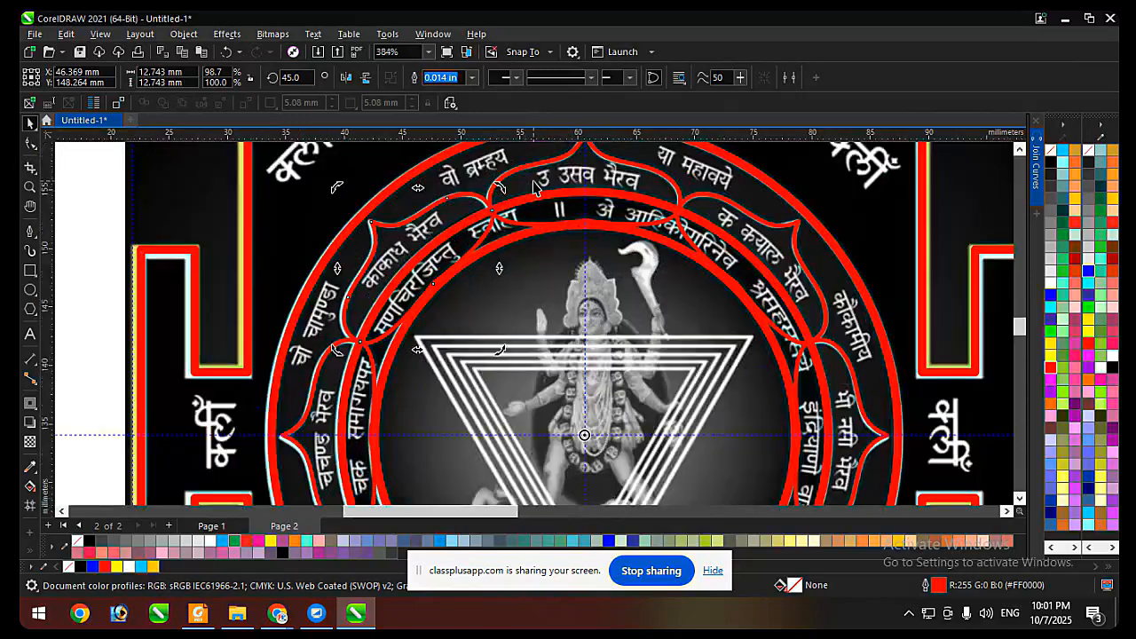
{"action": "key", "text": "ctrl+r"}
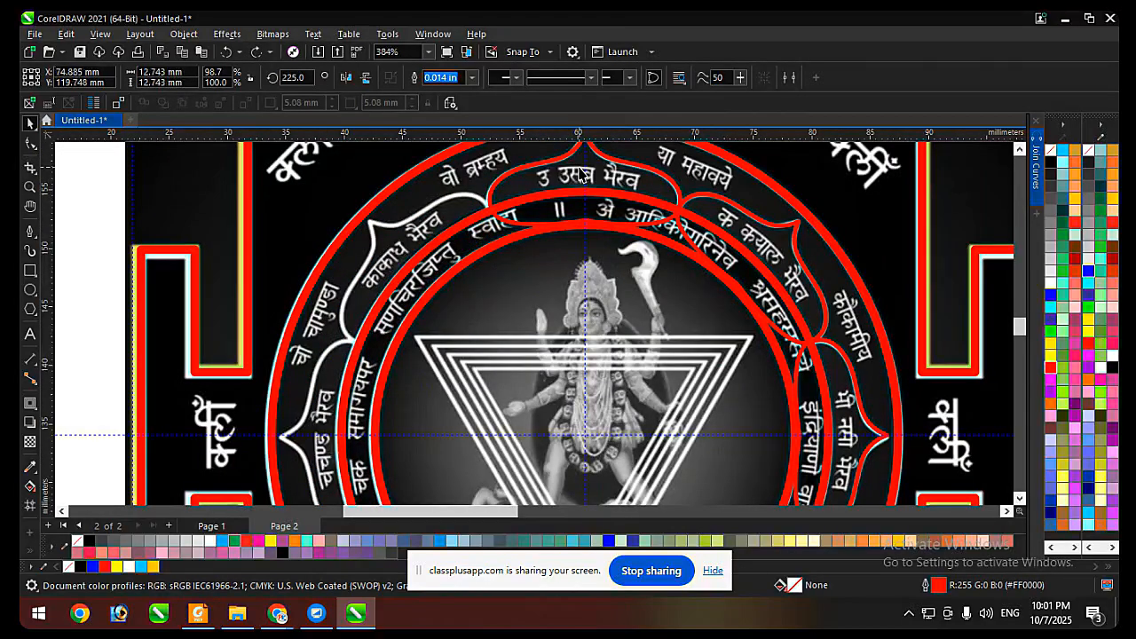
{"action": "key", "text": "ctrl+r"}
Set the original petal's outline width to 0.028 in to match the rings.
{"action": "left_click", "coordinate": [579, 175]}
{"action": "scroll", "coordinate": [579, 175], "scroll_direction": "up", "scroll_amount": 2}
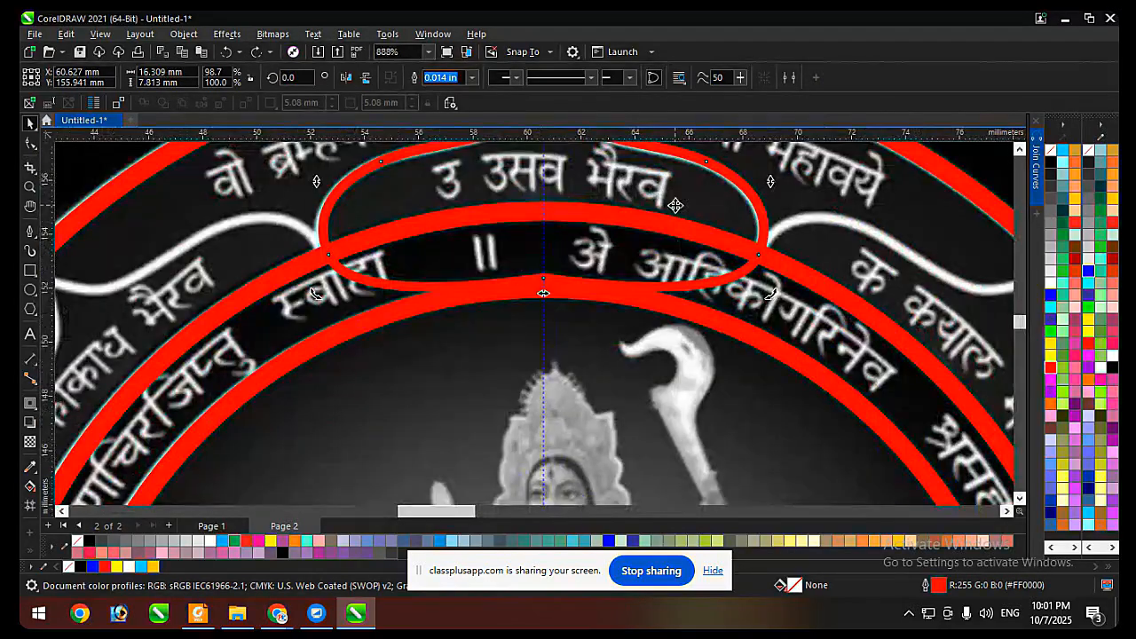
{"action": "scroll", "coordinate": [579, 251], "scroll_direction": "down", "scroll_amount": 1}
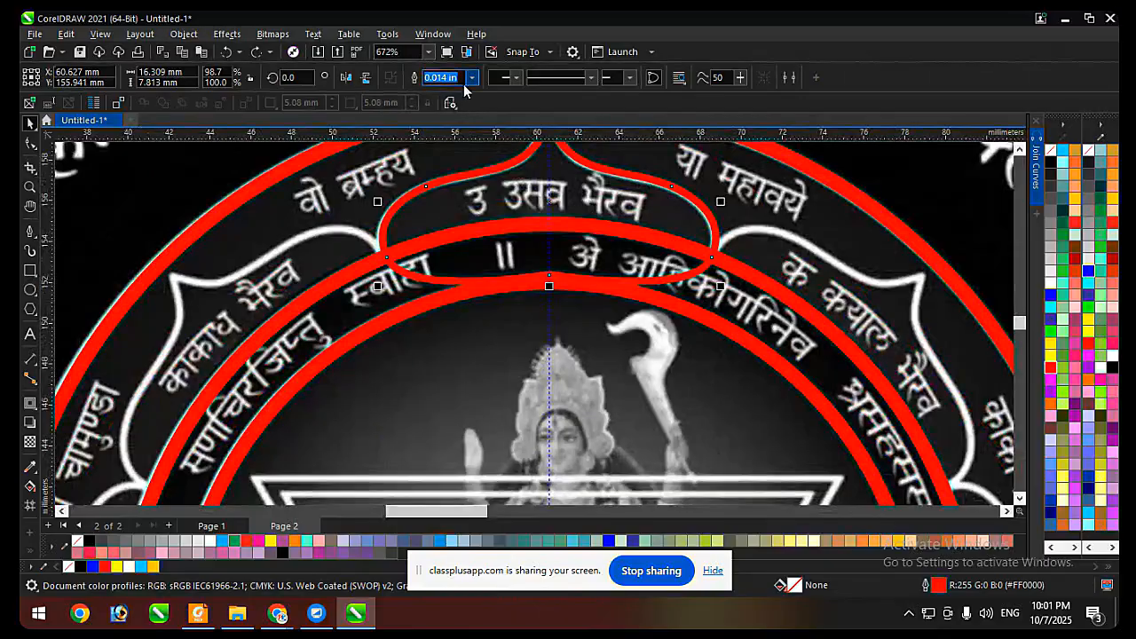
{"action": "left_click", "coordinate": [391, 313]}
{"action": "left_click", "coordinate": [404, 318]}
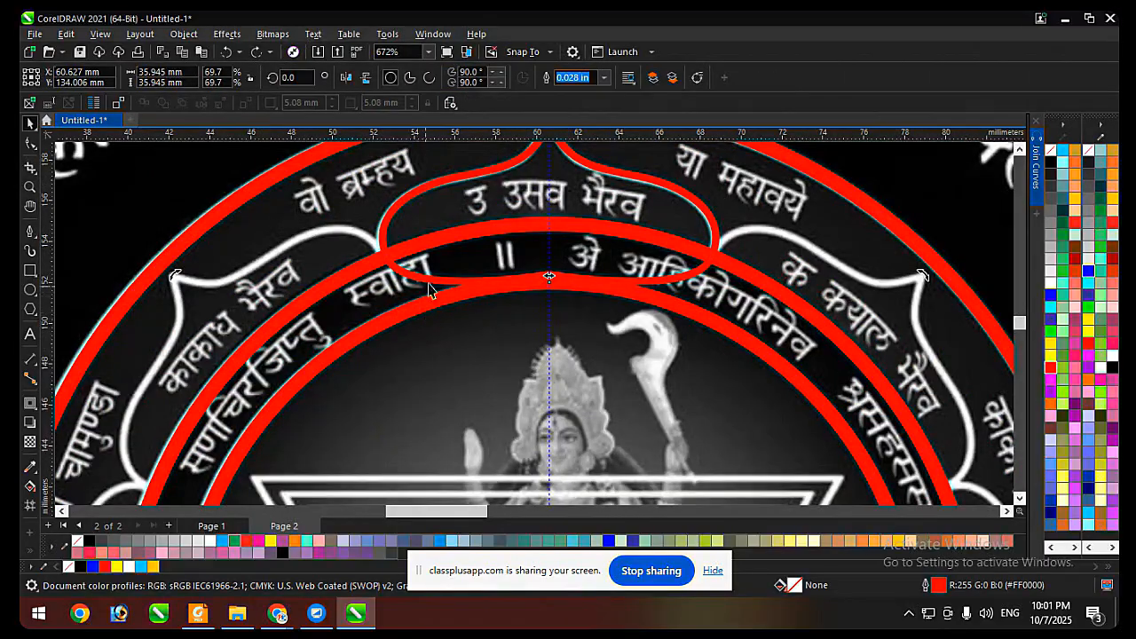
{"action": "left_click", "coordinate": [506, 169]}
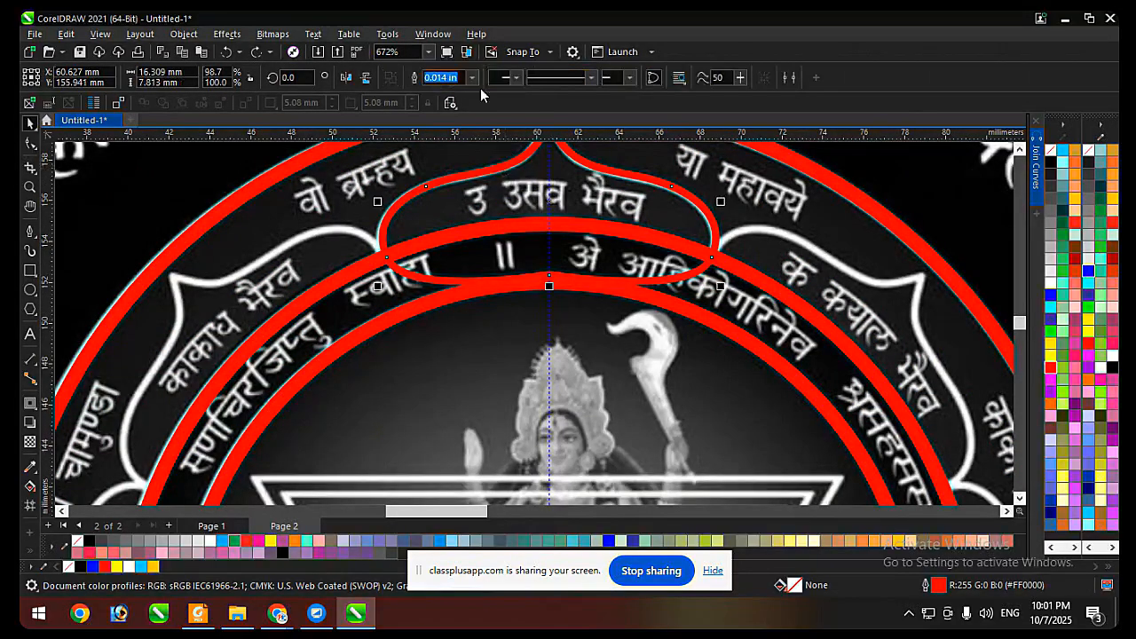
{"action": "left_click", "coordinate": [443, 78]}
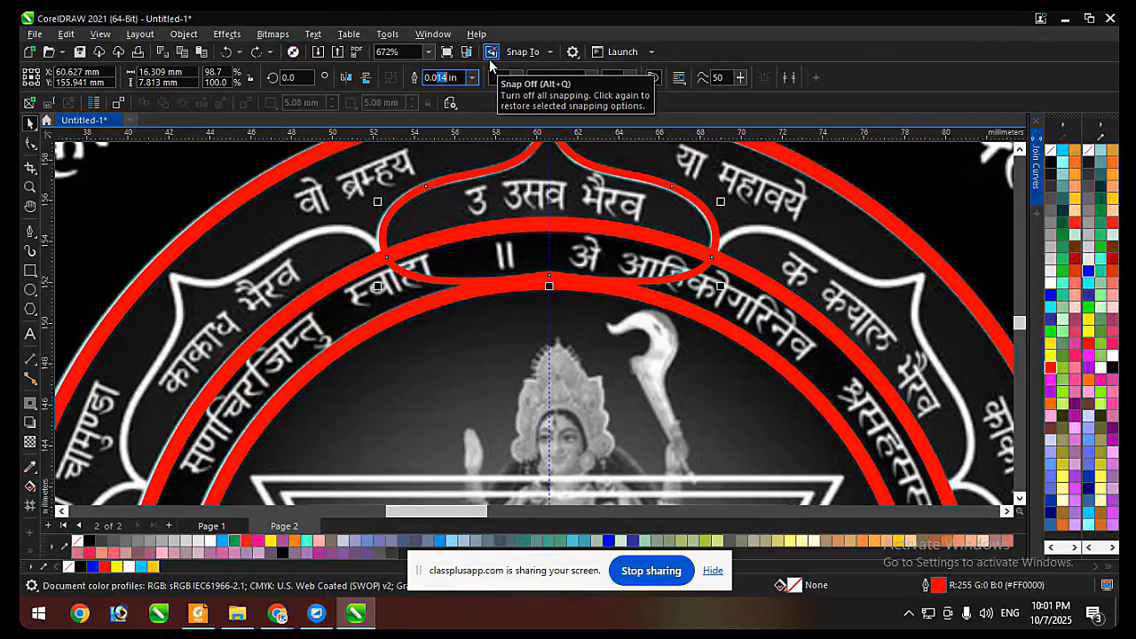
{"action": "key", "text": "Return"}
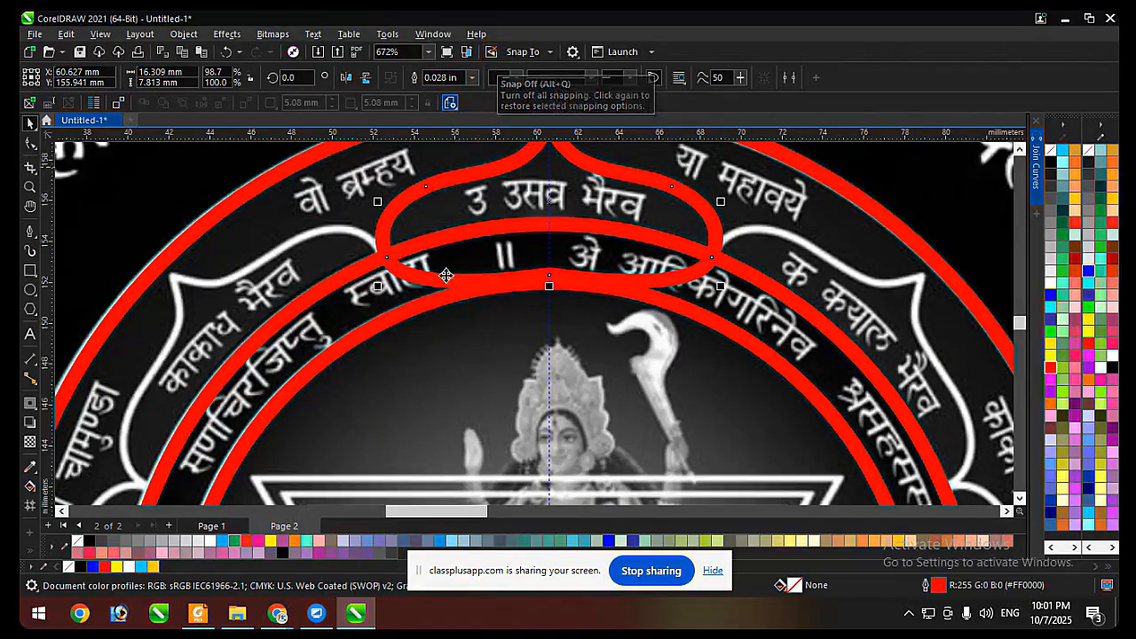
Make a copy of the thickened petal rotated 45° clockwise about the ring centre.
{"action": "scroll", "coordinate": [431, 272], "scroll_direction": "down", "scroll_amount": 1}
{"action": "scroll", "coordinate": [567, 227], "scroll_direction": "down", "scroll_amount": 1}
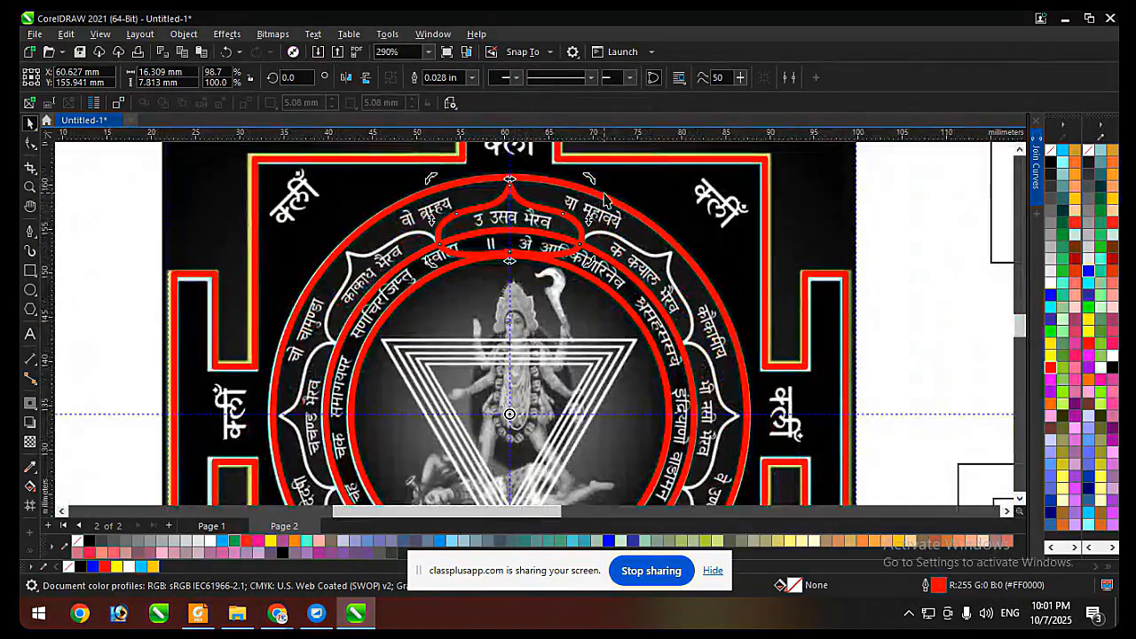
{"action": "left_click_drag", "start_coordinate": [600, 188], "coordinate": [705, 300]}
{"action": "scroll", "coordinate": [612, 244], "scroll_direction": "up", "scroll_amount": 3}
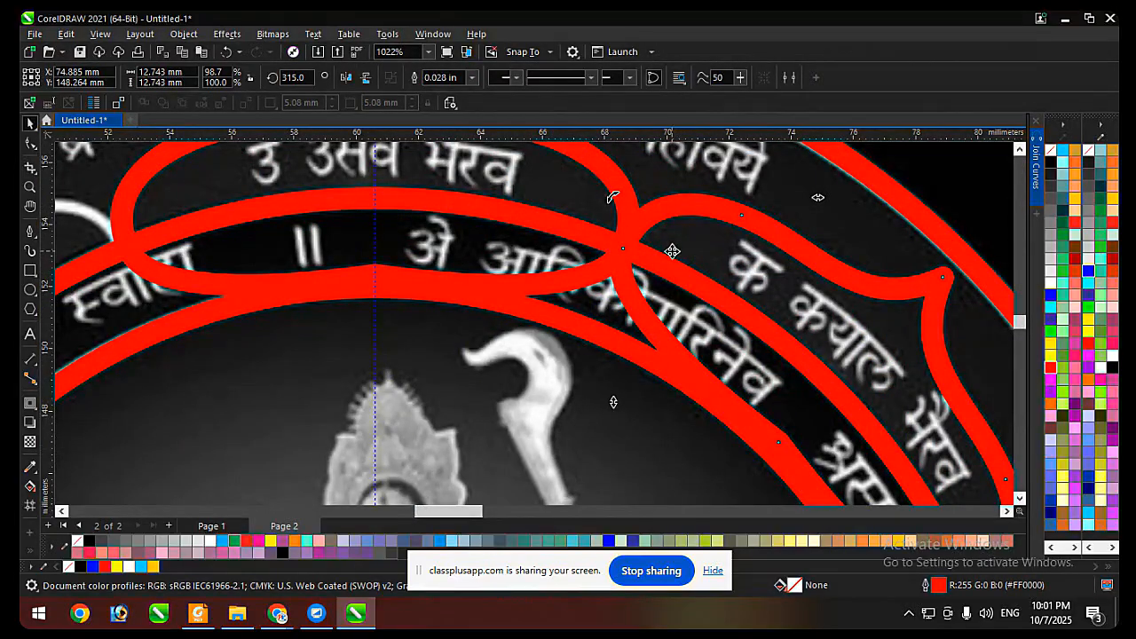
Undo the rotated copy, try narrowing the petal to 15.596 mm with a copy rotated 45° clockwise about the ring centre, and undo both.
{"action": "key", "text": "ctrl+z"}
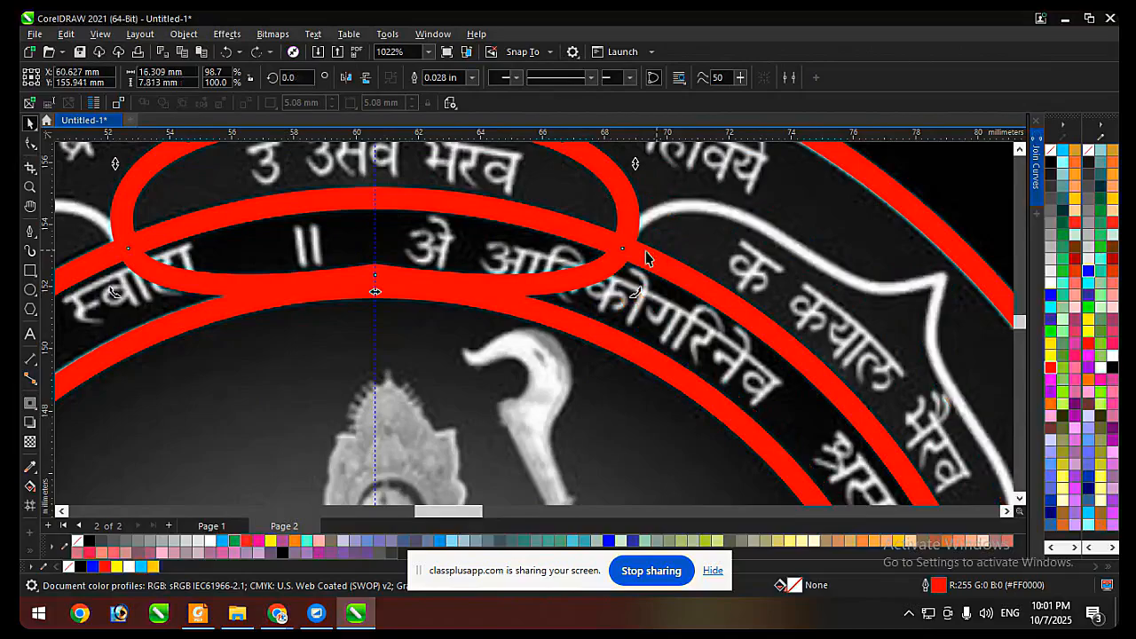
{"action": "scroll", "coordinate": [648, 254], "scroll_direction": "down", "scroll_amount": 1}
{"action": "scroll", "coordinate": [621, 218], "scroll_direction": "up", "scroll_amount": 1}
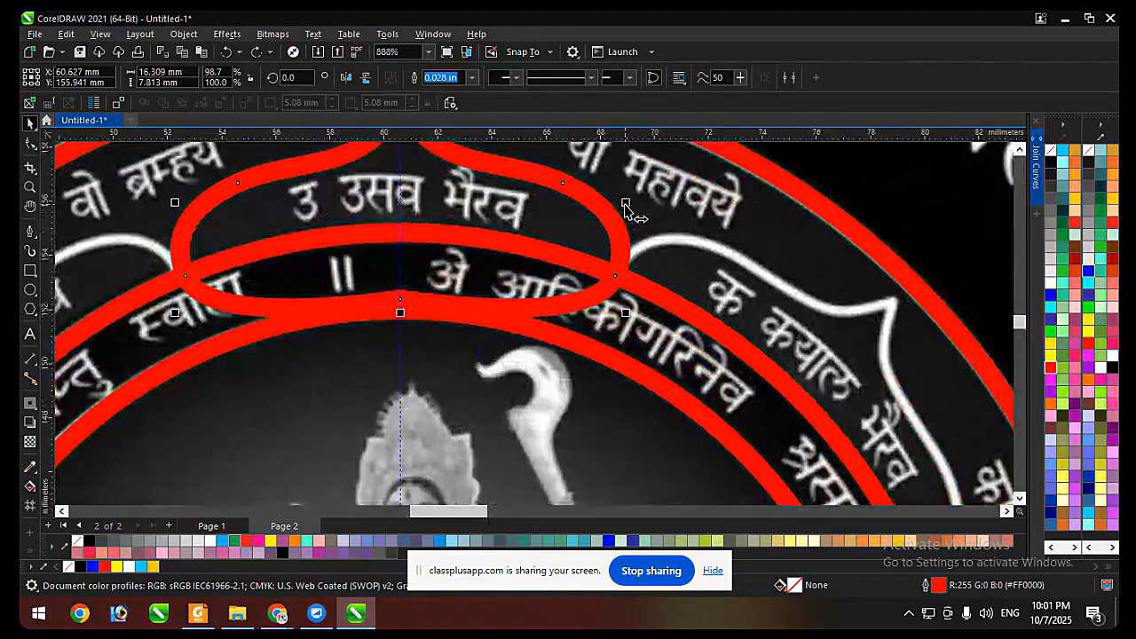
{"action": "left_click_drag", "start_coordinate": [627, 204], "coordinate": [615, 205]}
{"action": "scroll", "coordinate": [522, 211], "scroll_direction": "down", "scroll_amount": 1}
{"action": "left_click", "coordinate": [524, 211]}
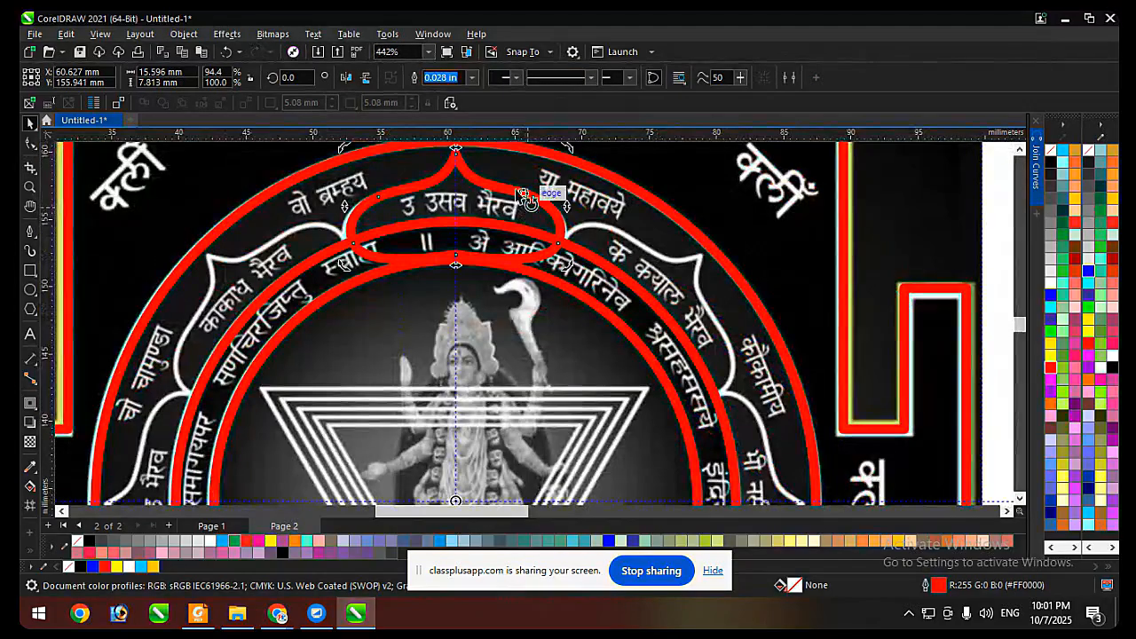
{"action": "scroll", "coordinate": [582, 182], "scroll_direction": "down", "scroll_amount": 1}
{"action": "left_click_drag", "start_coordinate": [575, 165], "coordinate": [559, 222]}
{"action": "scroll", "coordinate": [559, 222], "scroll_direction": "up", "scroll_amount": 2}
{"action": "scroll", "coordinate": [550, 208], "scroll_direction": "up", "scroll_amount": 2}
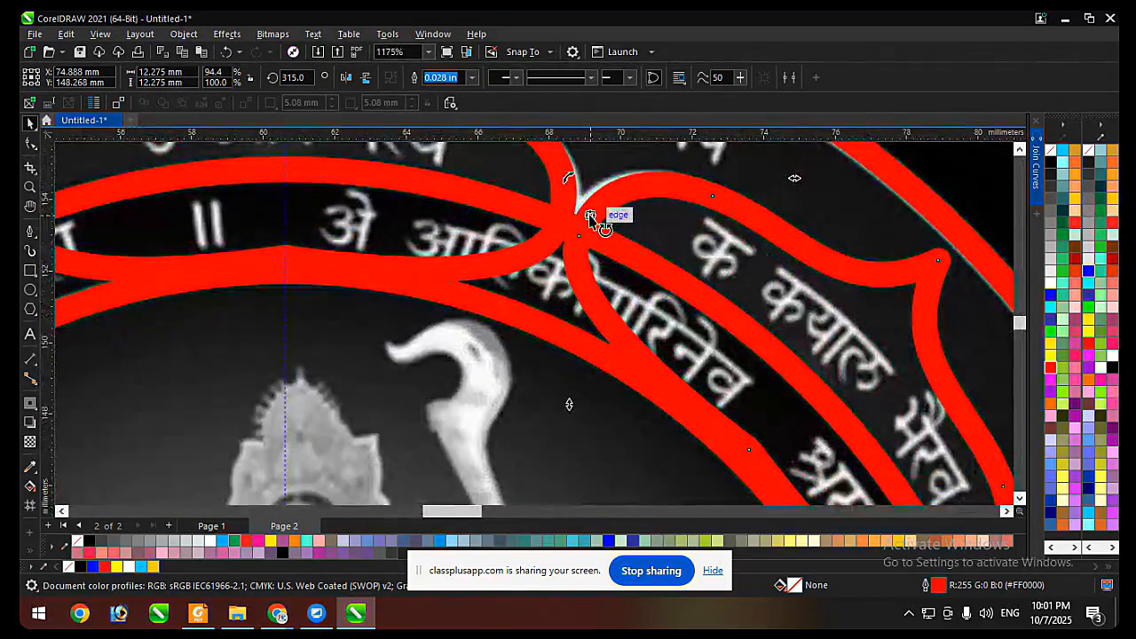
{"action": "key", "text": "ctrl+z"}
{"action": "scroll", "coordinate": [577, 258], "scroll_direction": "down", "scroll_amount": 2}
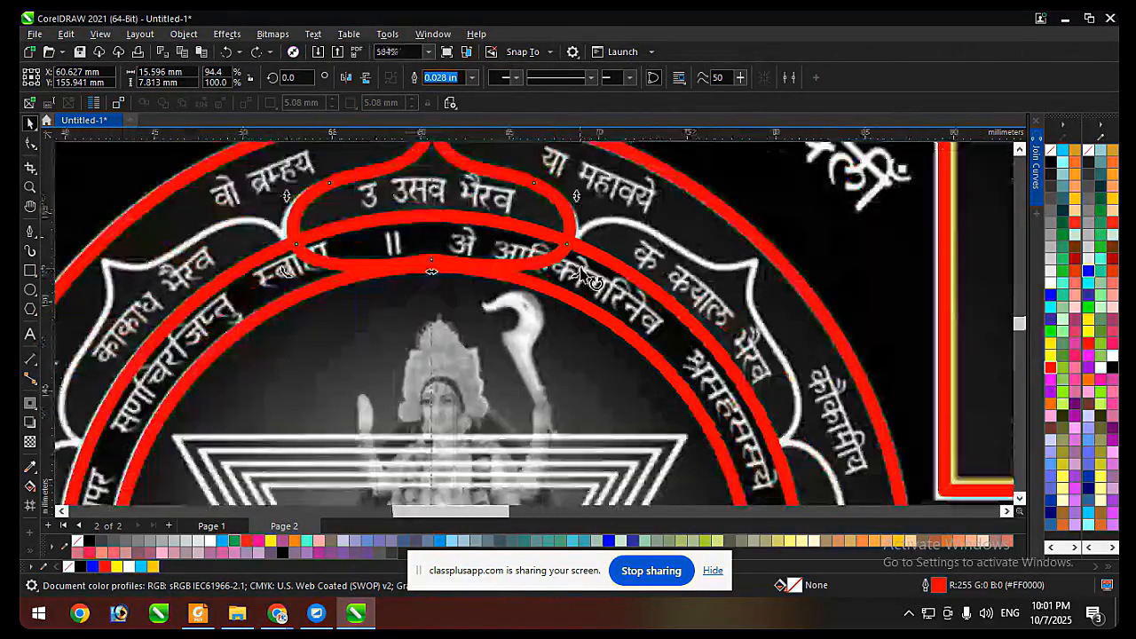
{"action": "key", "text": "ctrl+z"}
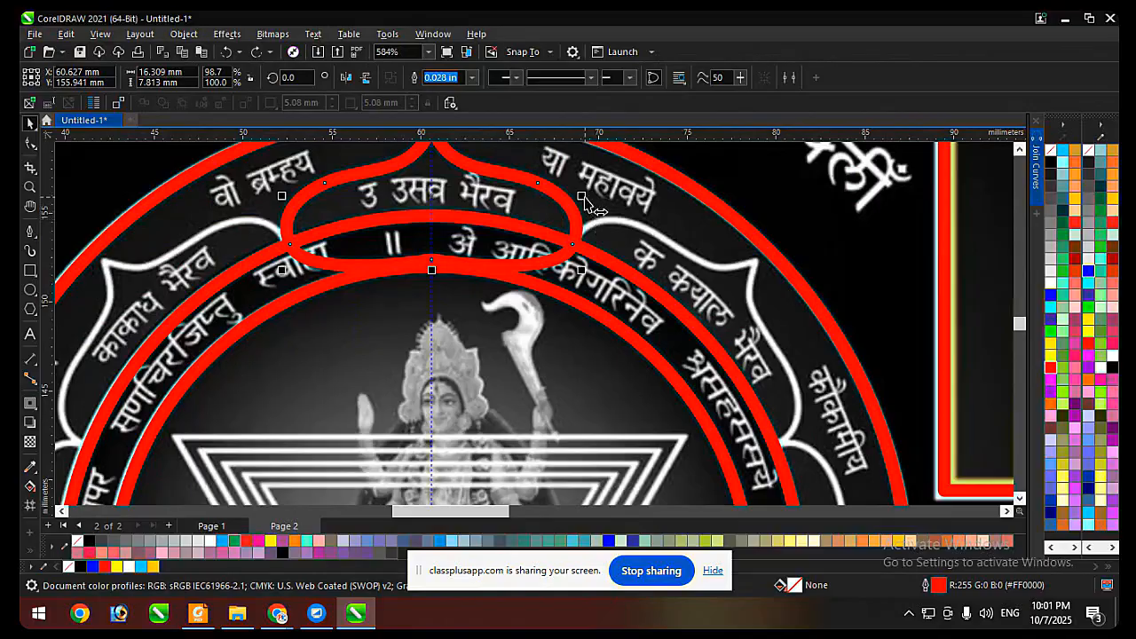
Try widening the petal to 17.323 mm and copying it 45° clockwise about the ring centre, and undo both changes.
{"action": "left_click_drag", "start_coordinate": [585, 199], "coordinate": [594, 199]}
{"action": "scroll", "coordinate": [542, 185], "scroll_direction": "down", "scroll_amount": 2}
{"action": "left_click", "coordinate": [487, 230]}
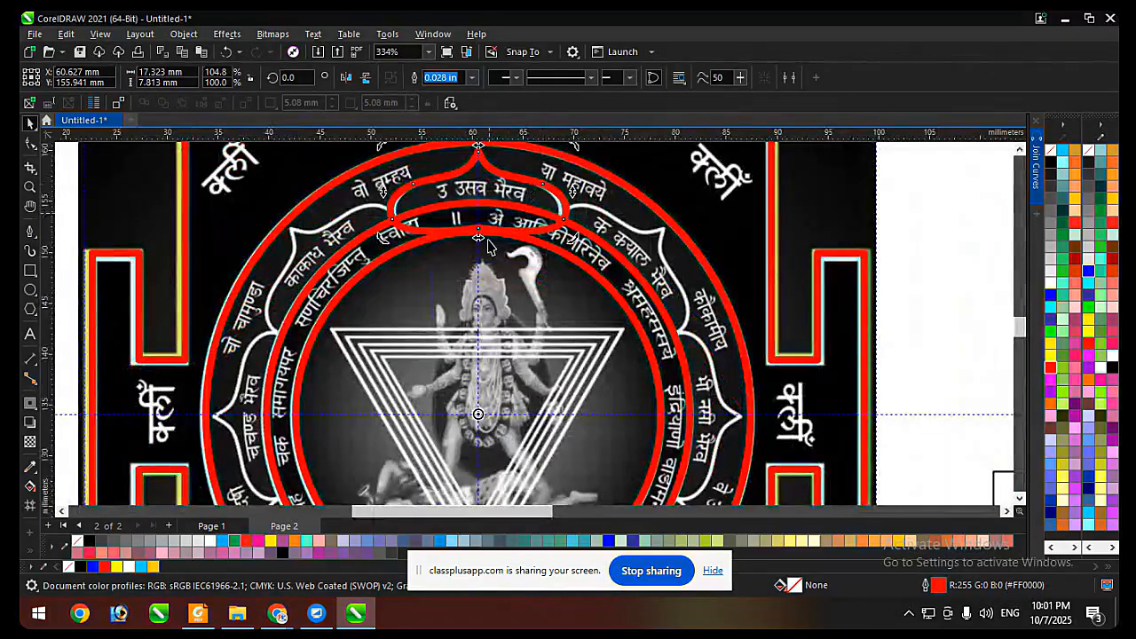
{"action": "scroll", "coordinate": [493, 266], "scroll_direction": "down", "scroll_amount": 1}
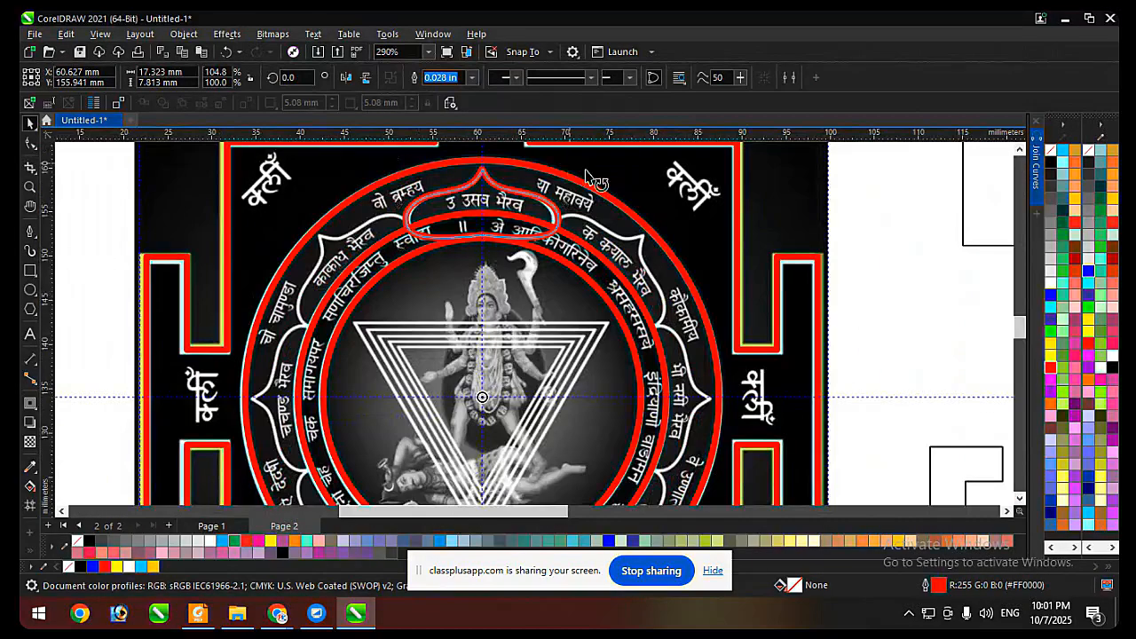
{"action": "left_click_drag", "start_coordinate": [586, 173], "coordinate": [711, 309]}
{"action": "scroll", "coordinate": [546, 208], "scroll_direction": "up", "scroll_amount": 2}
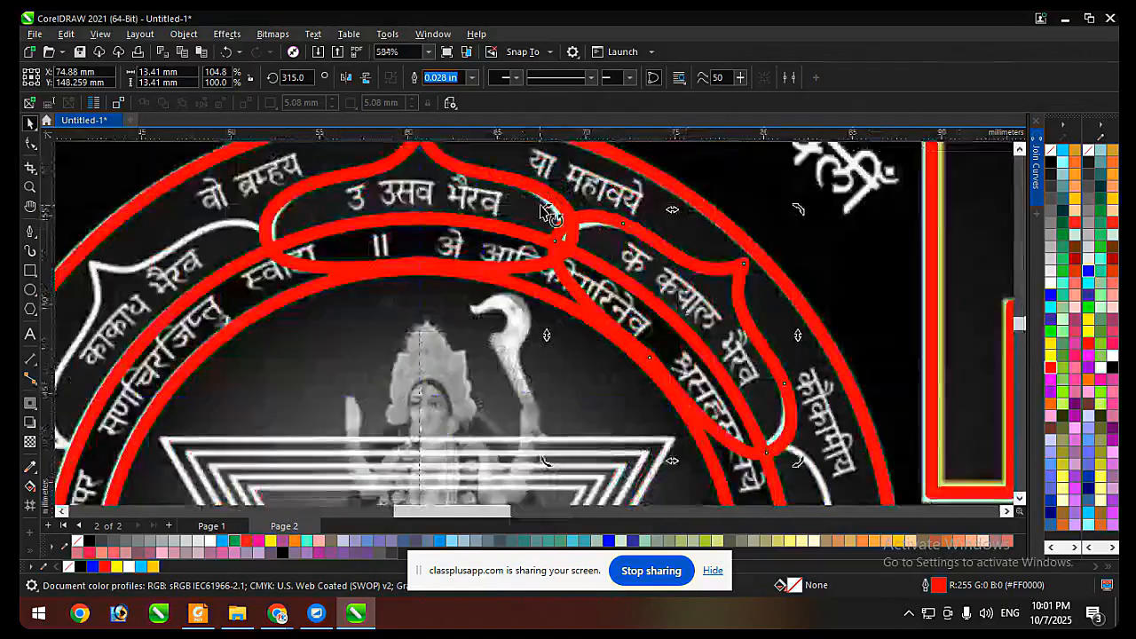
{"action": "scroll", "coordinate": [545, 213], "scroll_direction": "up", "scroll_amount": 2}
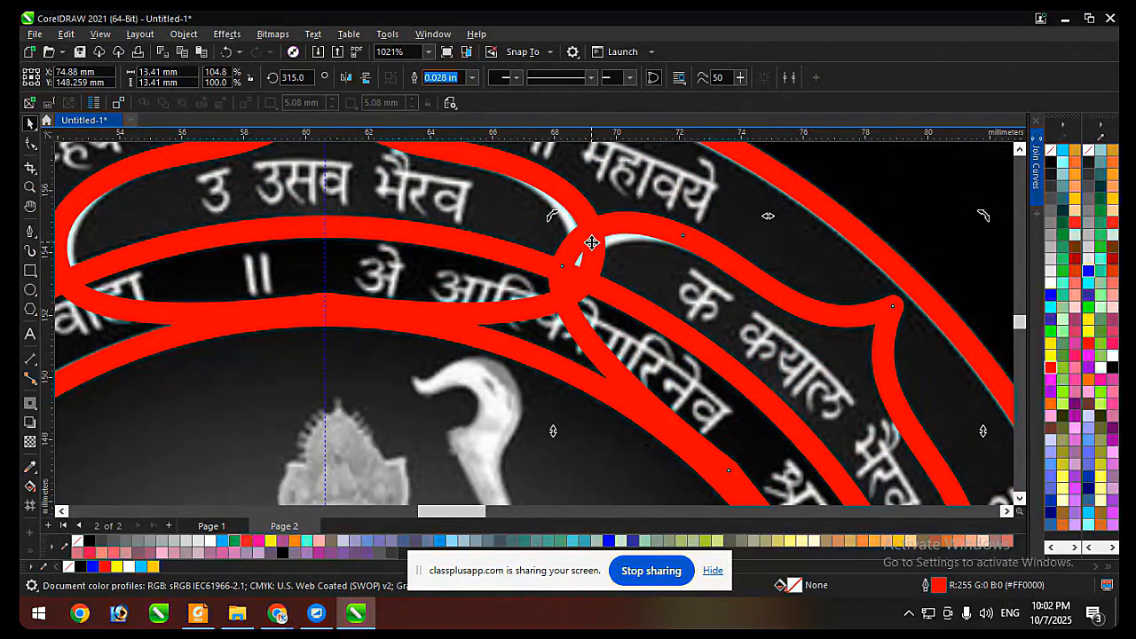
{"action": "key", "text": "ctrl+z"}
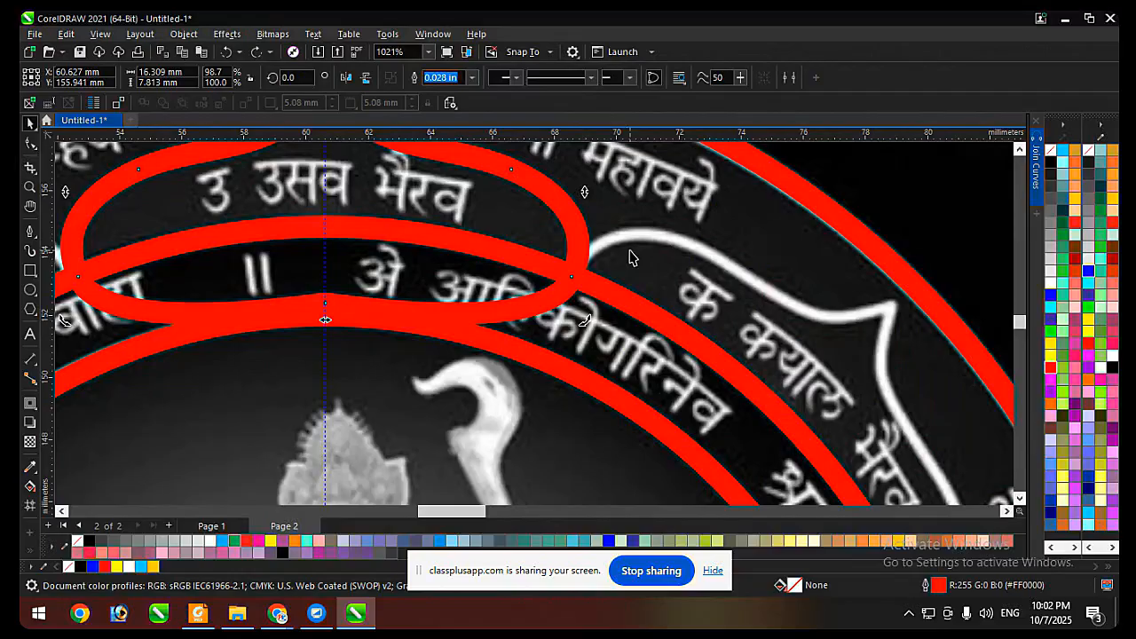
Try repeating 45° clockwise copies of the petal at its original width around the rings, and undo the copies.
{"action": "scroll", "coordinate": [629, 257], "scroll_direction": "down", "scroll_amount": 4}
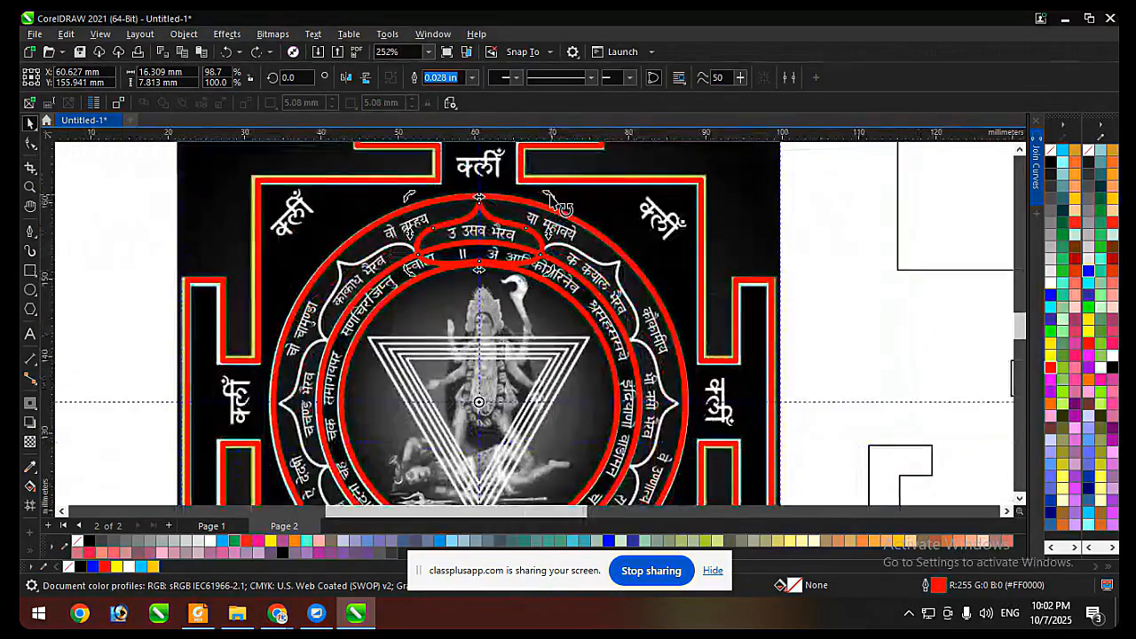
{"action": "left_click_drag", "start_coordinate": [551, 200], "coordinate": [656, 297]}
{"action": "scroll", "coordinate": [563, 266], "scroll_direction": "up", "scroll_amount": 3}
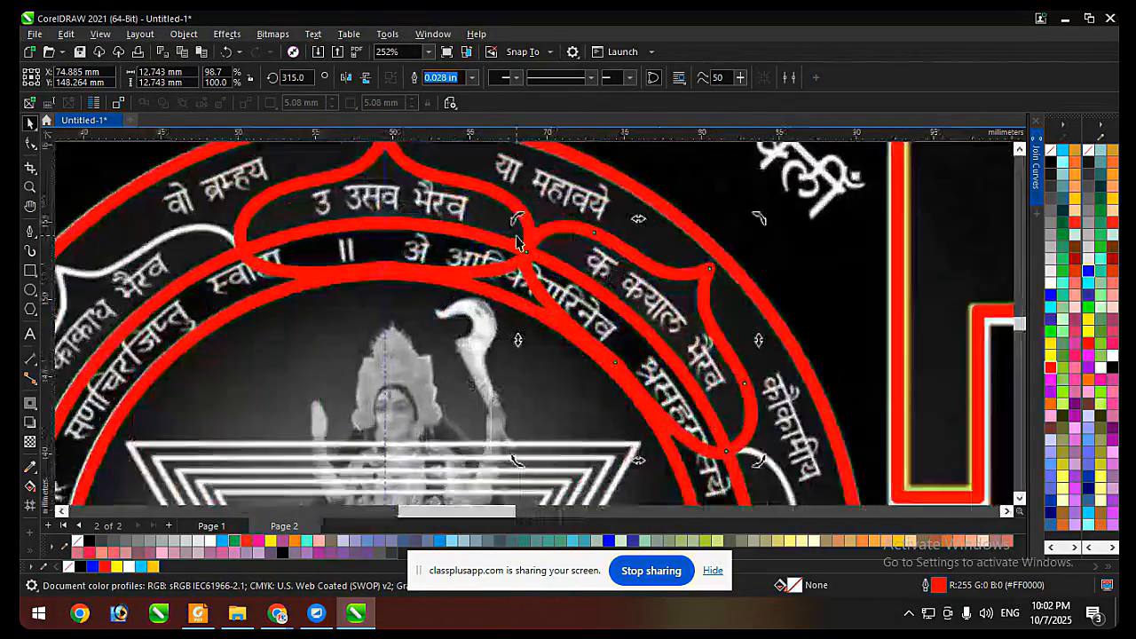
{"action": "key", "text": "ctrl+r"}
{"action": "key", "text": "ctrl+r"}
{"action": "key", "text": "ctrl+r"}
{"action": "key", "text": "ctrl+r"}
{"action": "key", "text": "ctrl+r"}
{"action": "key", "text": "ctrl+r"}
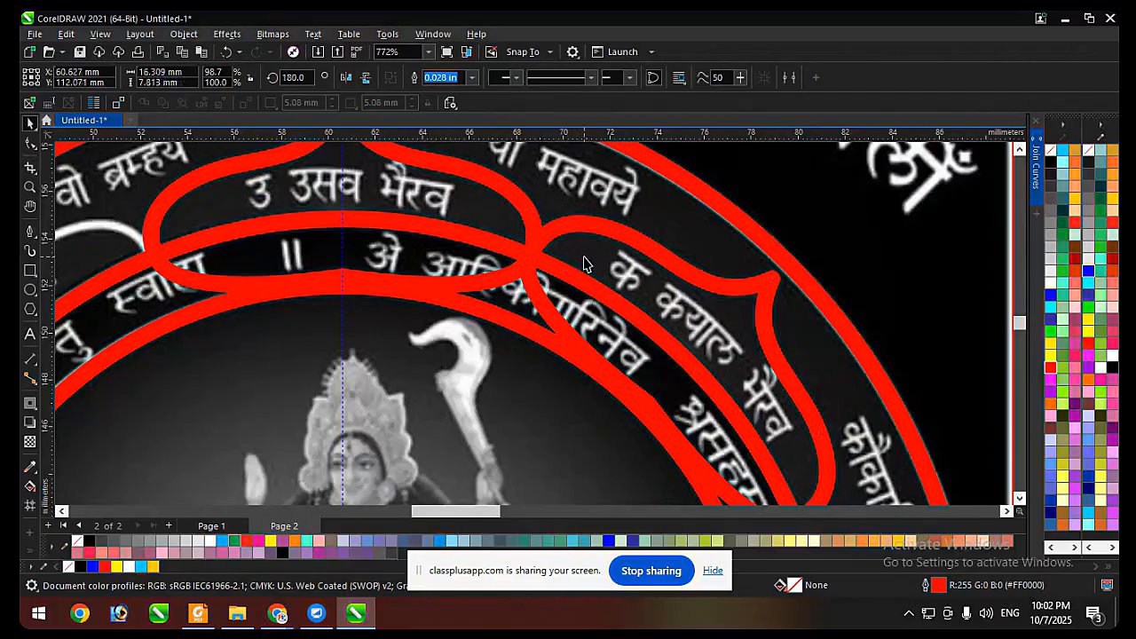
{"action": "key", "text": "ctrl+z"}
{"action": "key", "text": "ctrl+z"}
{"action": "scroll", "coordinate": [585, 263], "scroll_direction": "down", "scroll_amount": 2}
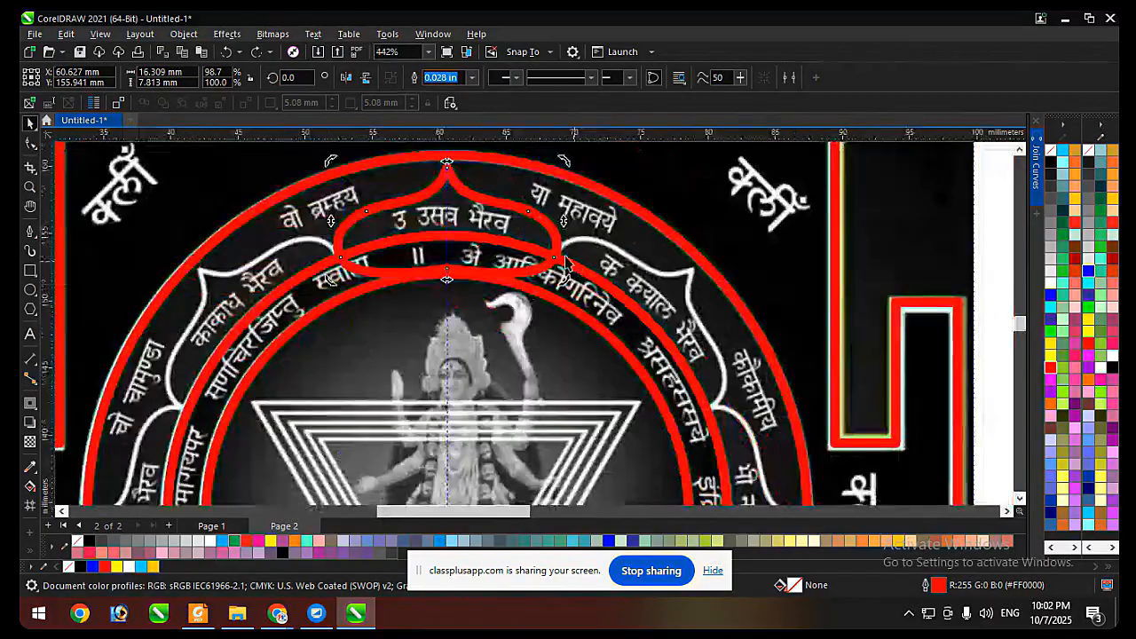
Raise the node at the middle of the petal's base so that the petal is 7.483 mm high.
{"action": "left_click", "coordinate": [578, 192]}
{"action": "left_click", "coordinate": [535, 211]}
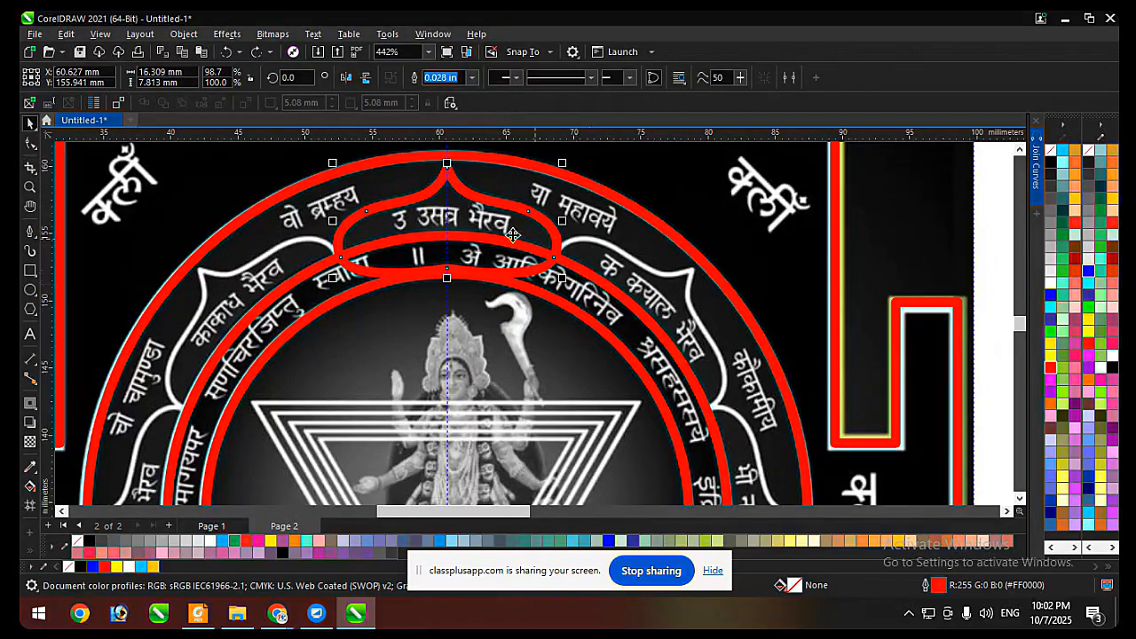
{"action": "key", "text": "F10"}
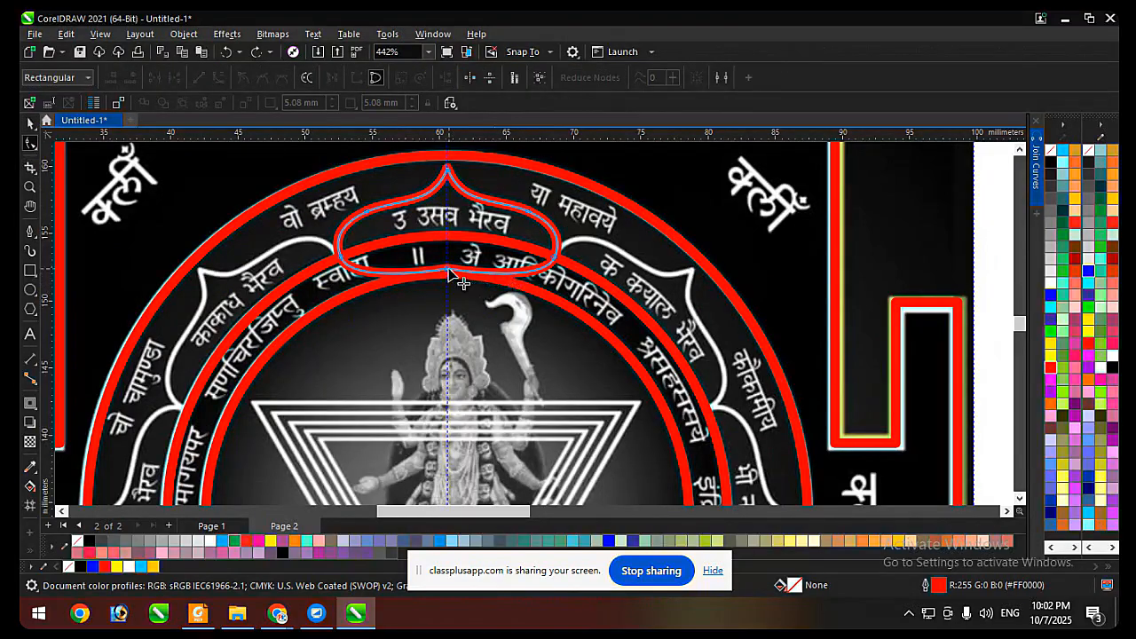
{"action": "left_click", "coordinate": [450, 269]}
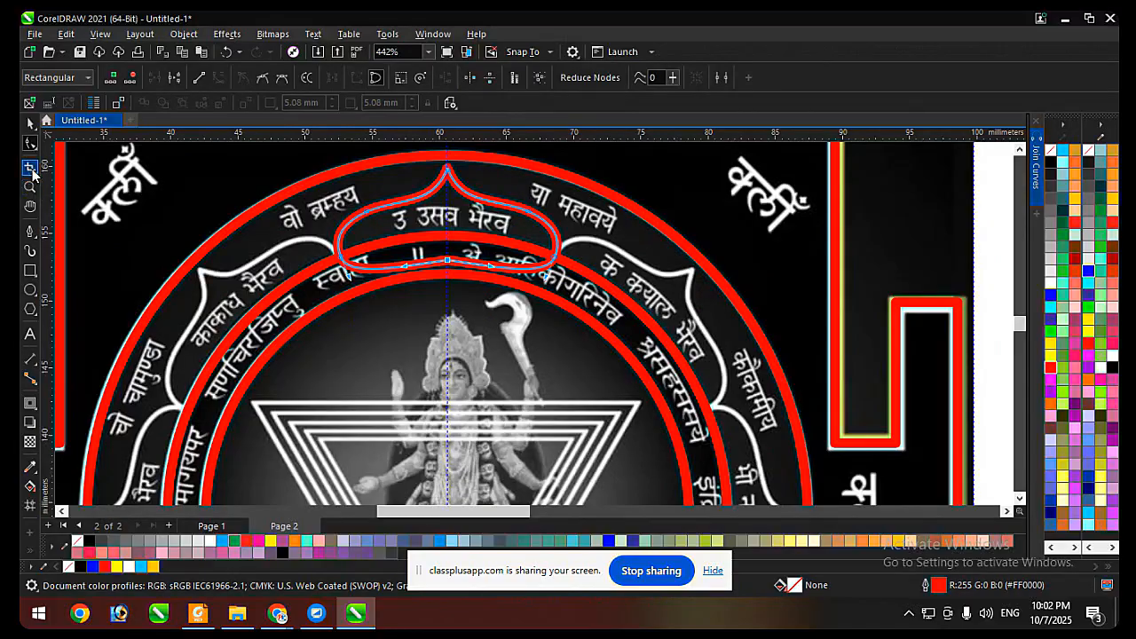
{"action": "left_click", "coordinate": [30, 123]}
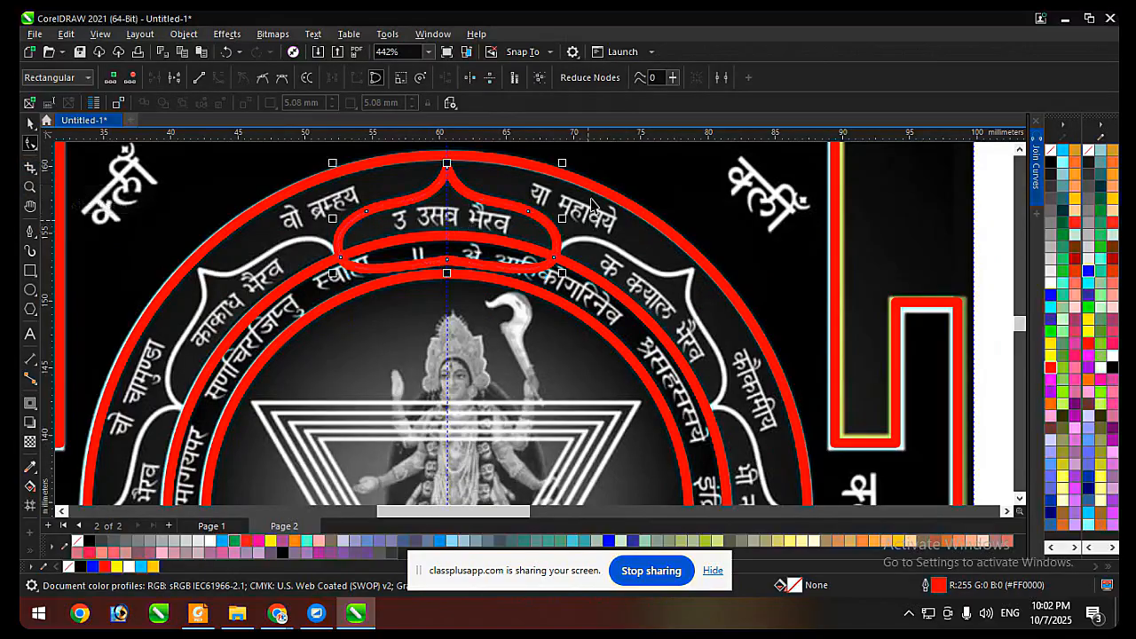
{"action": "left_click", "coordinate": [591, 167]}
{"action": "left_click", "coordinate": [545, 222]}
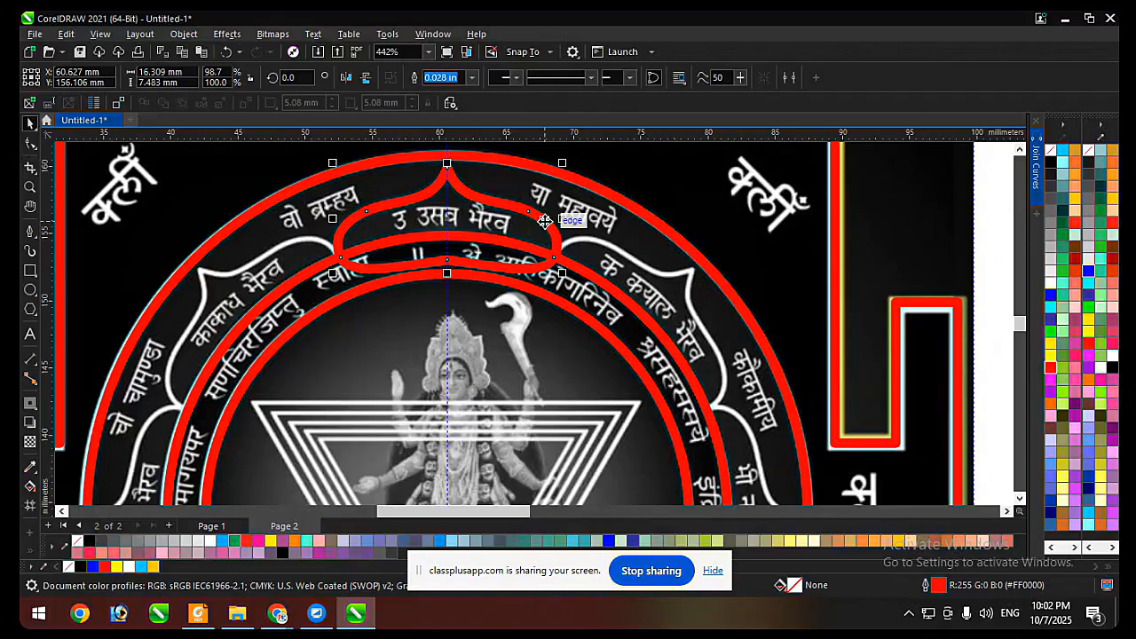
Trim away the part of the petal inside the middle ring so its base follows the ring.
{"action": "left_click", "coordinate": [593, 282]}
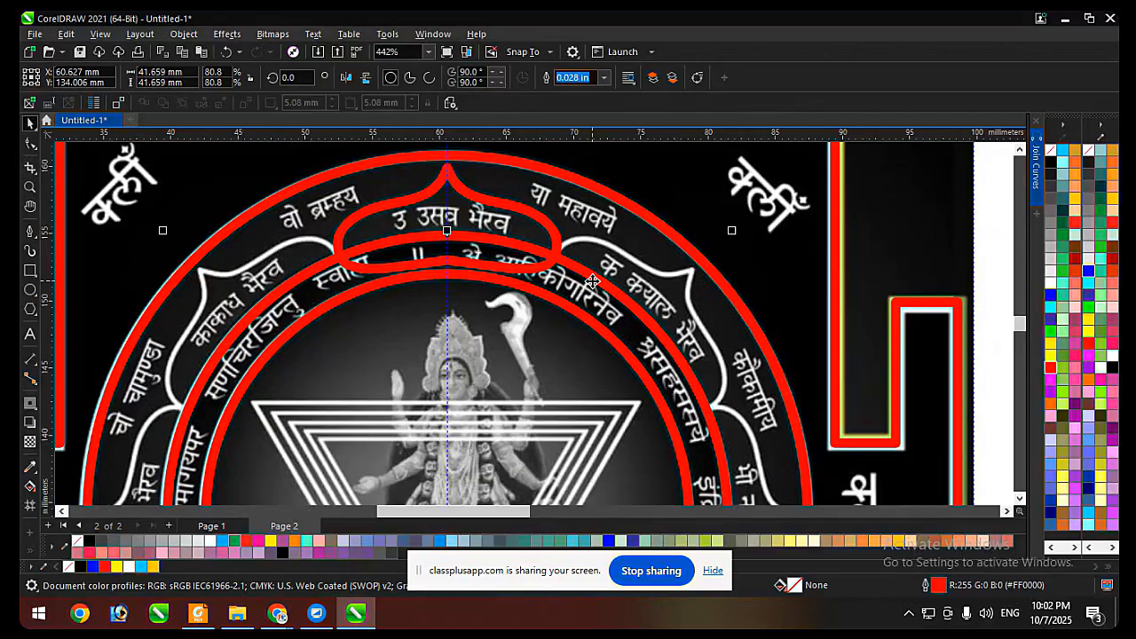
{"action": "left_click", "coordinate": [532, 220]}
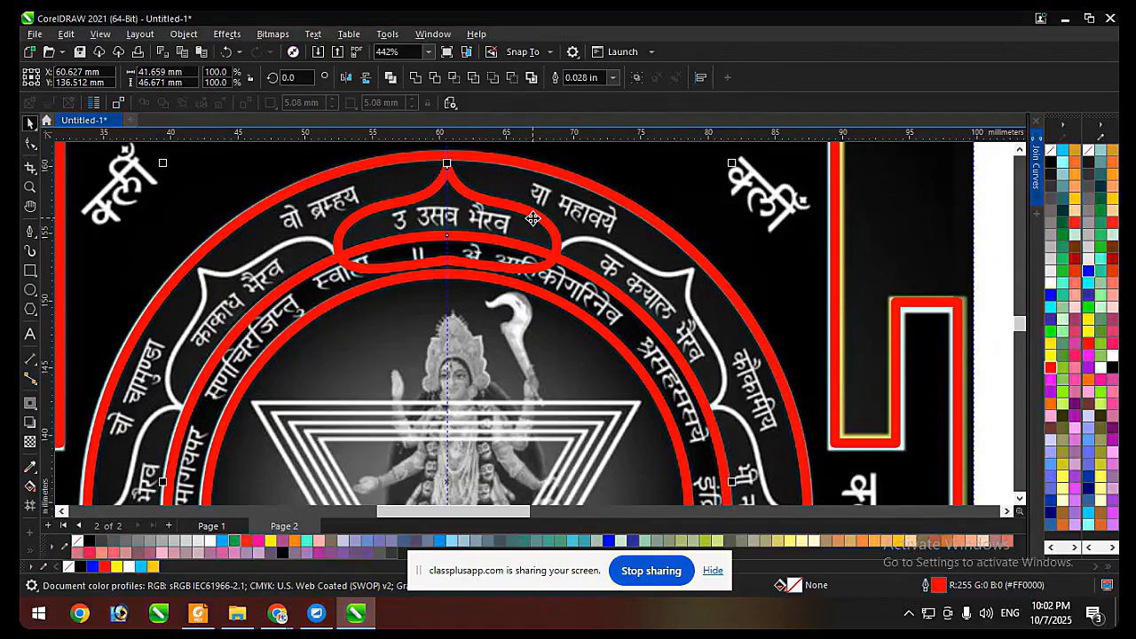
{"action": "left_click", "coordinate": [450, 104]}
{"action": "left_click", "coordinate": [440, 77]}
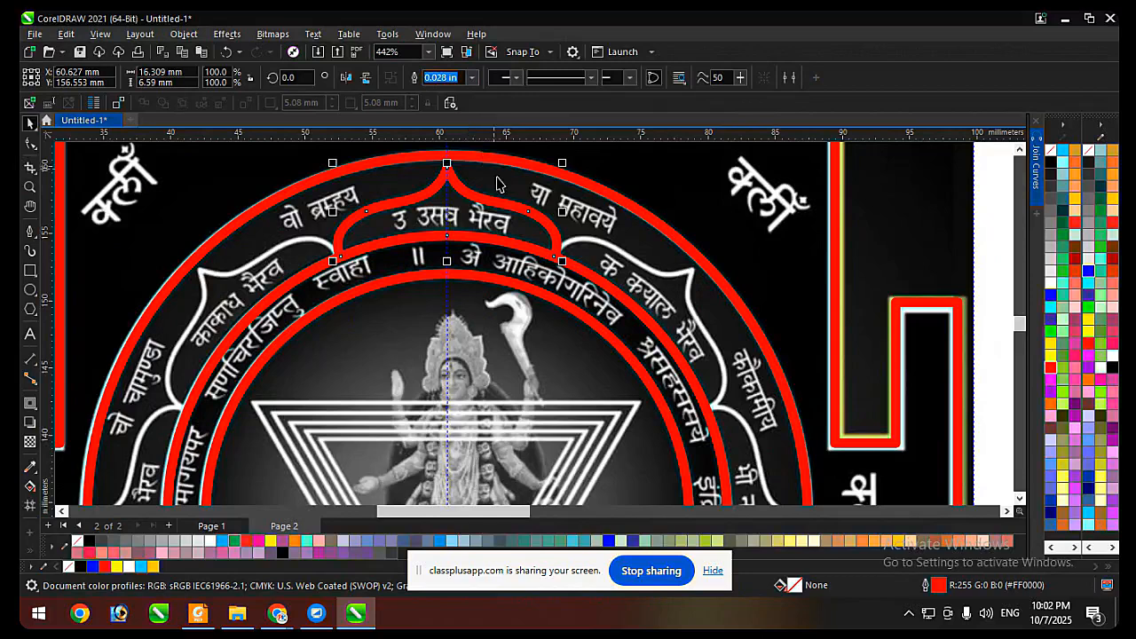
Try moving the trimmed petal out beside the artwork and filling it red, and undo both changes.
{"action": "scroll", "coordinate": [497, 184], "scroll_direction": "down", "scroll_amount": 2}
{"action": "left_click_drag", "start_coordinate": [520, 203], "coordinate": [937, 288]}
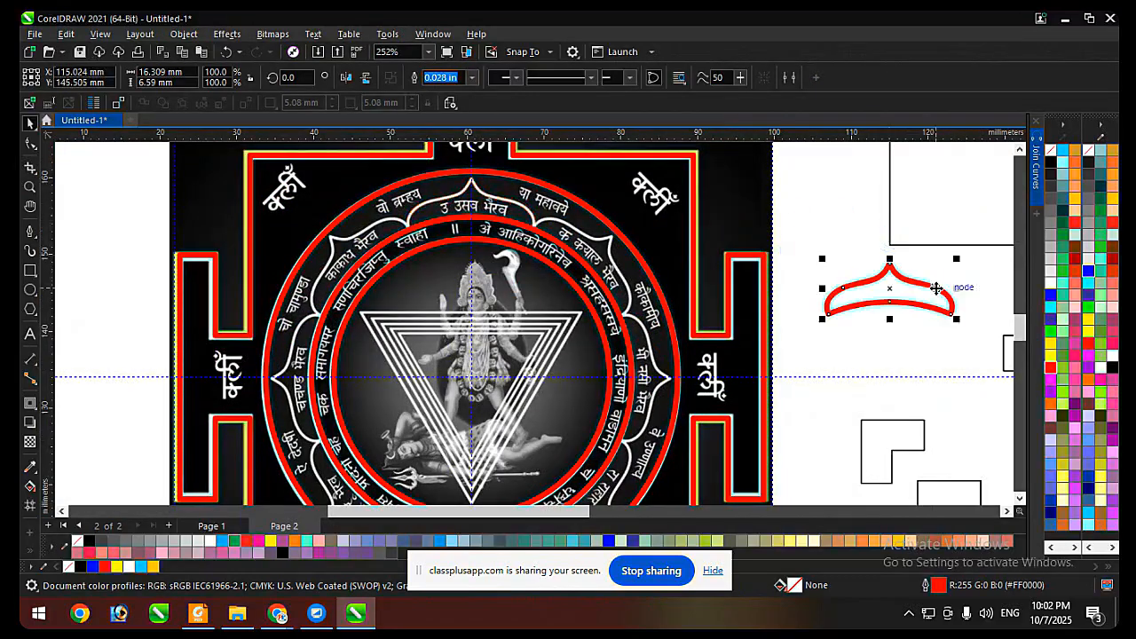
{"action": "left_click", "coordinate": [1051, 369]}
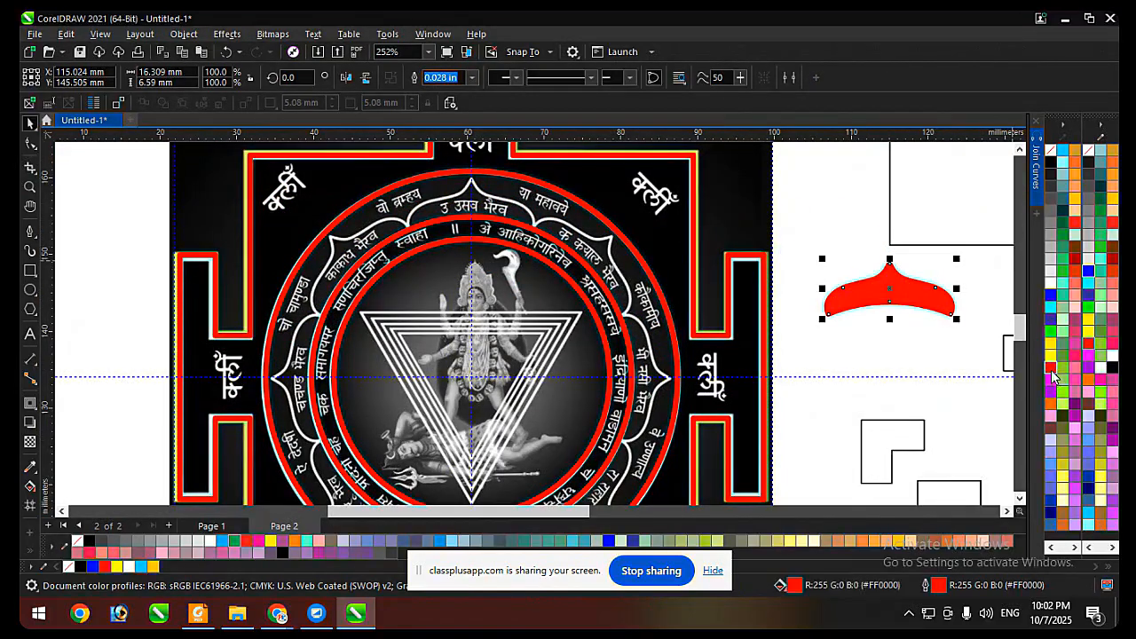
{"action": "key", "text": "ctrl+z"}
{"action": "key", "text": "ctrl+z"}
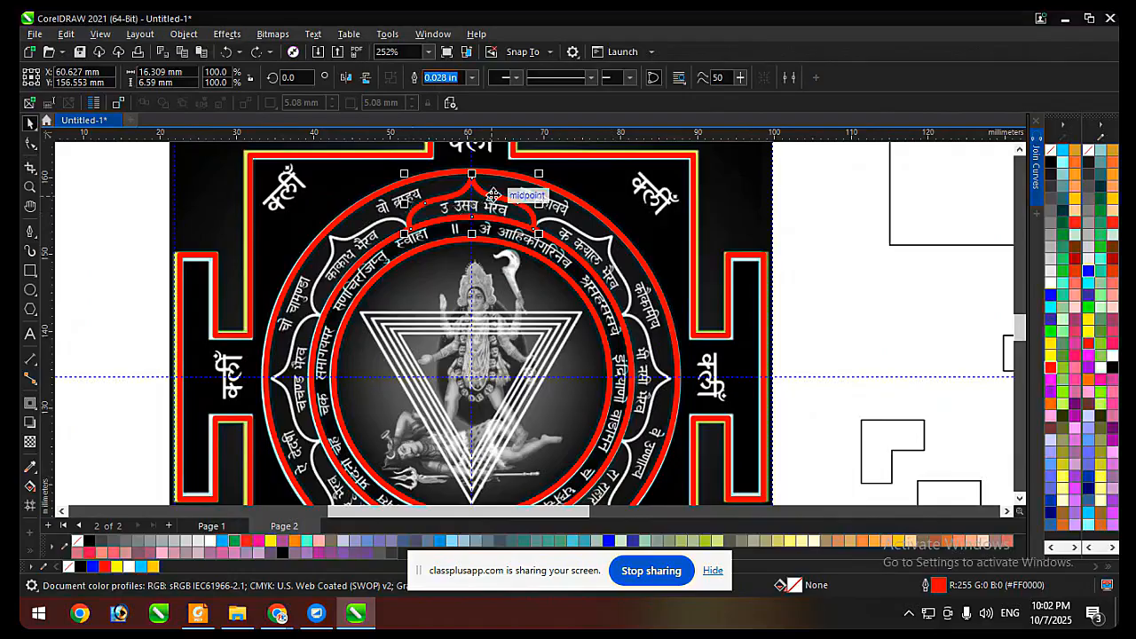
Inspect the nodes along the trimmed petal's base and undo the trim.
{"action": "scroll", "coordinate": [493, 197], "scroll_direction": "up", "scroll_amount": 3}
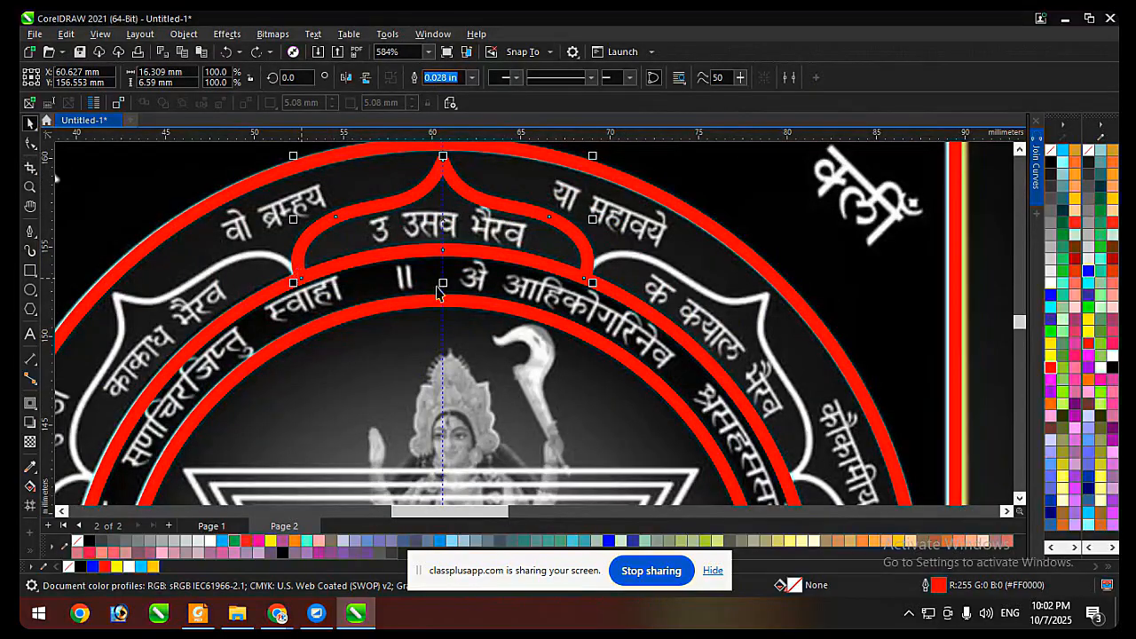
{"action": "key", "text": "F10"}
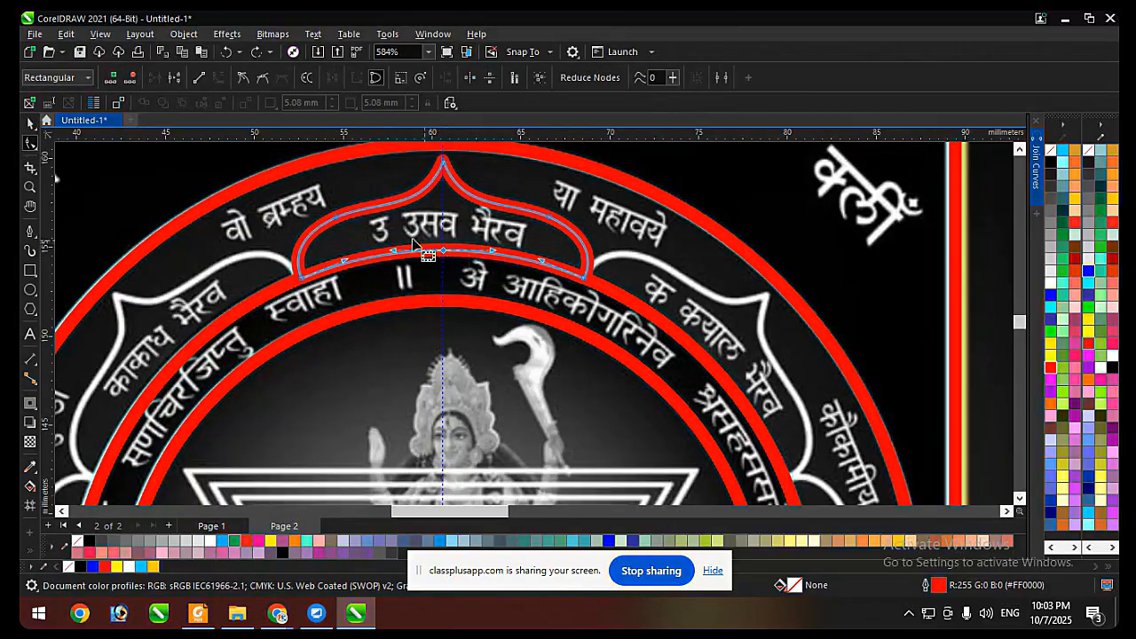
{"action": "key", "text": "ctrl+z"}
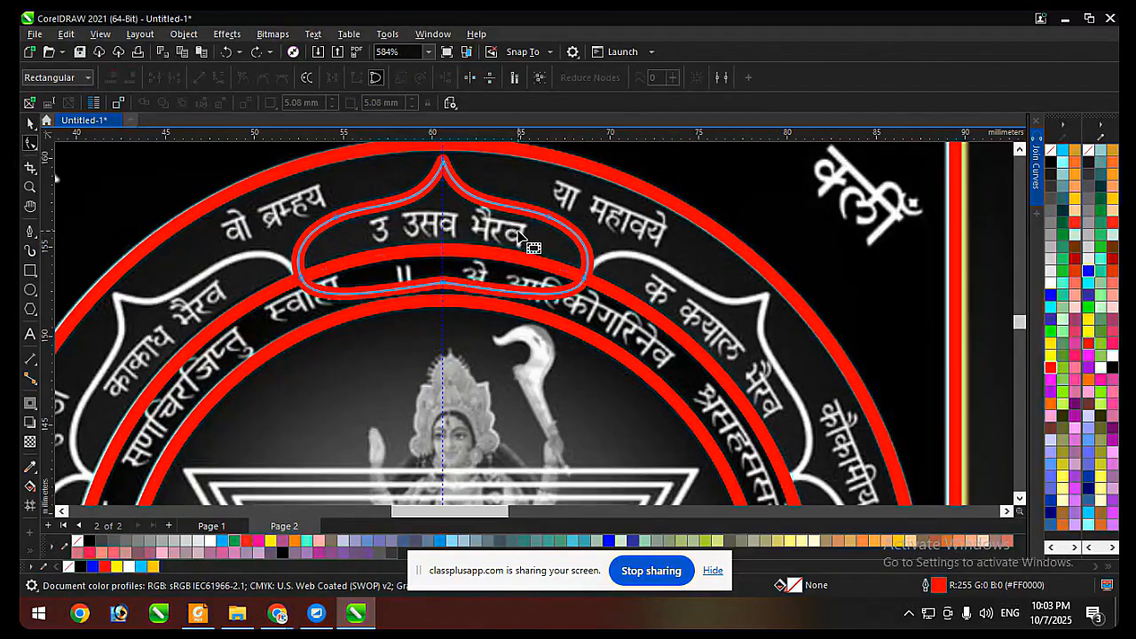
Delete both petal segments lying inside the middle ring with Virtual Segment Delete.
{"action": "left_click", "coordinate": [30, 123]}
{"action": "left_click", "coordinate": [31, 167]}
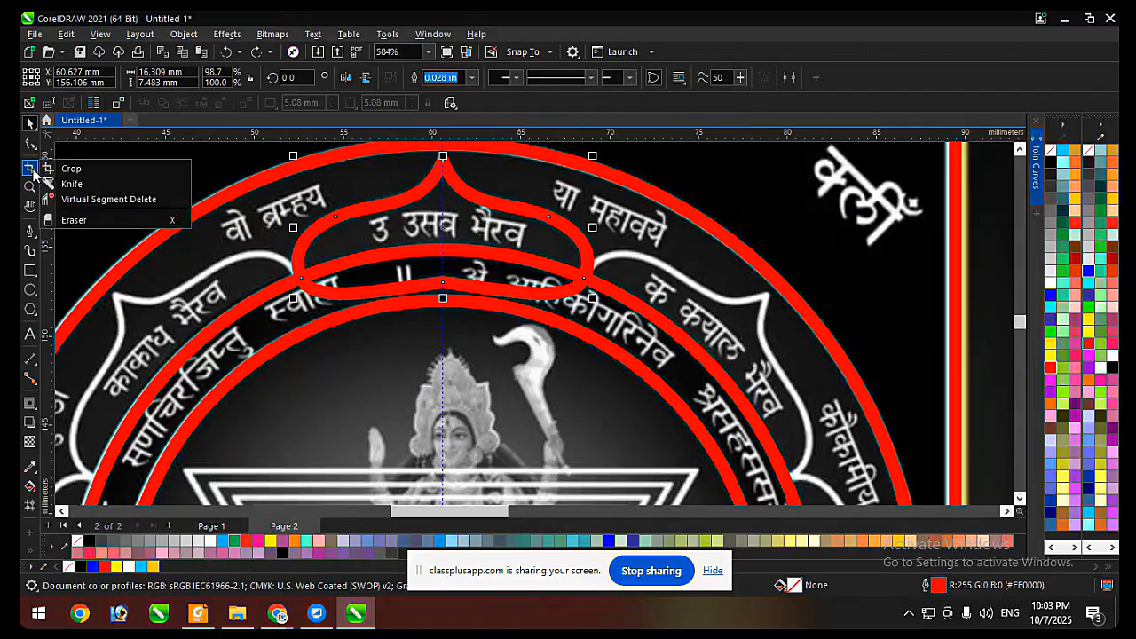
{"action": "left_click", "coordinate": [89, 202]}
{"action": "scroll", "coordinate": [391, 277], "scroll_direction": "up", "scroll_amount": 1}
{"action": "left_click", "coordinate": [333, 297]}
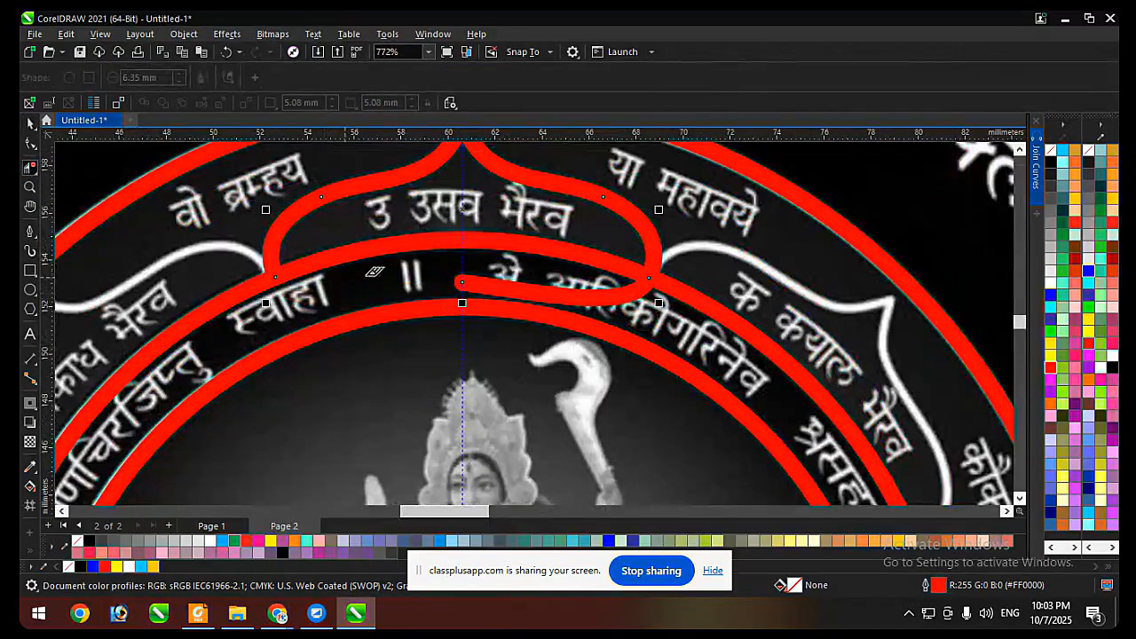
{"action": "left_click", "coordinate": [548, 288]}
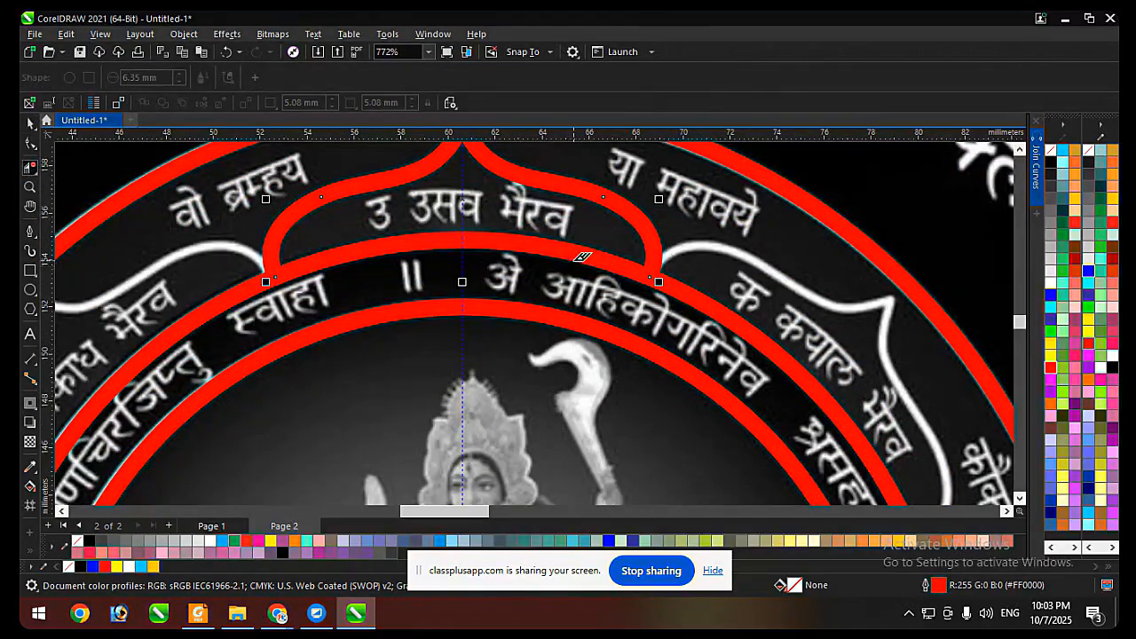
Try moving the middle ring away from the opened petal, and undo the move, the segment deletions and the base node edit.
{"action": "scroll", "coordinate": [582, 257], "scroll_direction": "down", "scroll_amount": 3}
{"action": "key", "text": "space"}
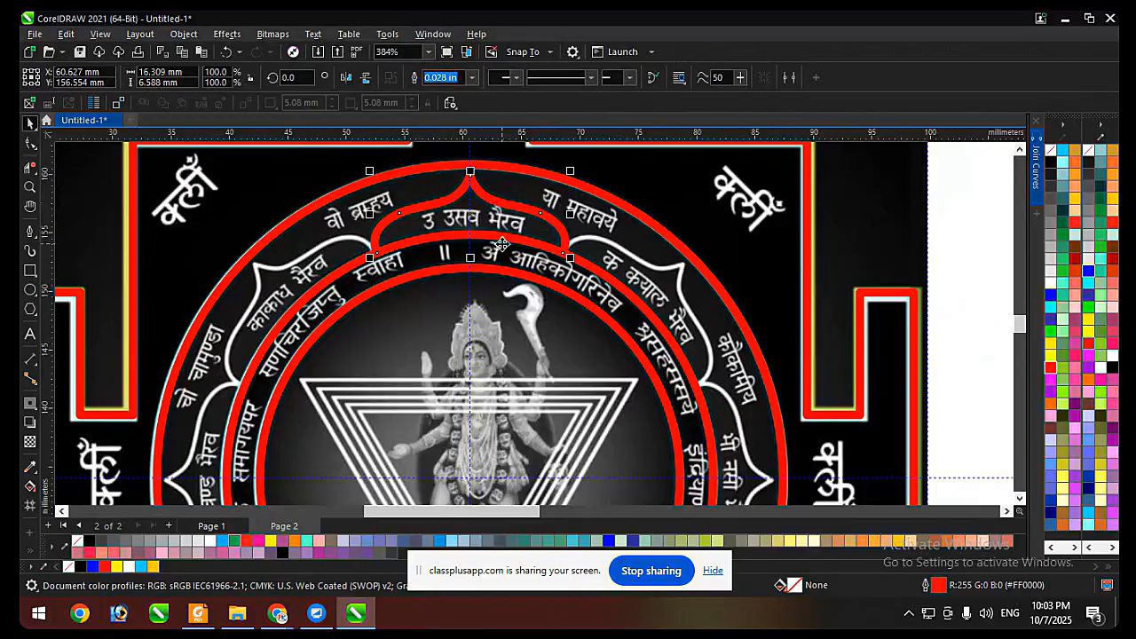
{"action": "left_click_drag", "start_coordinate": [501, 237], "coordinate": [516, 403]}
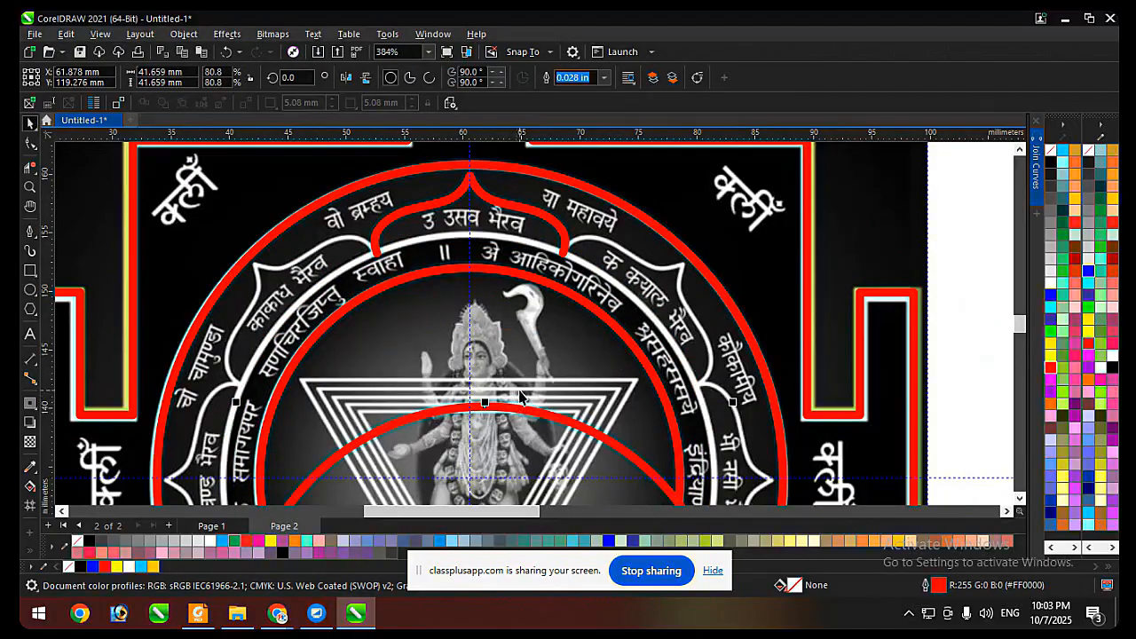
{"action": "key", "text": "ctrl+z"}
{"action": "key", "text": "ctrl+z"}
{"action": "key", "text": "ctrl+z"}
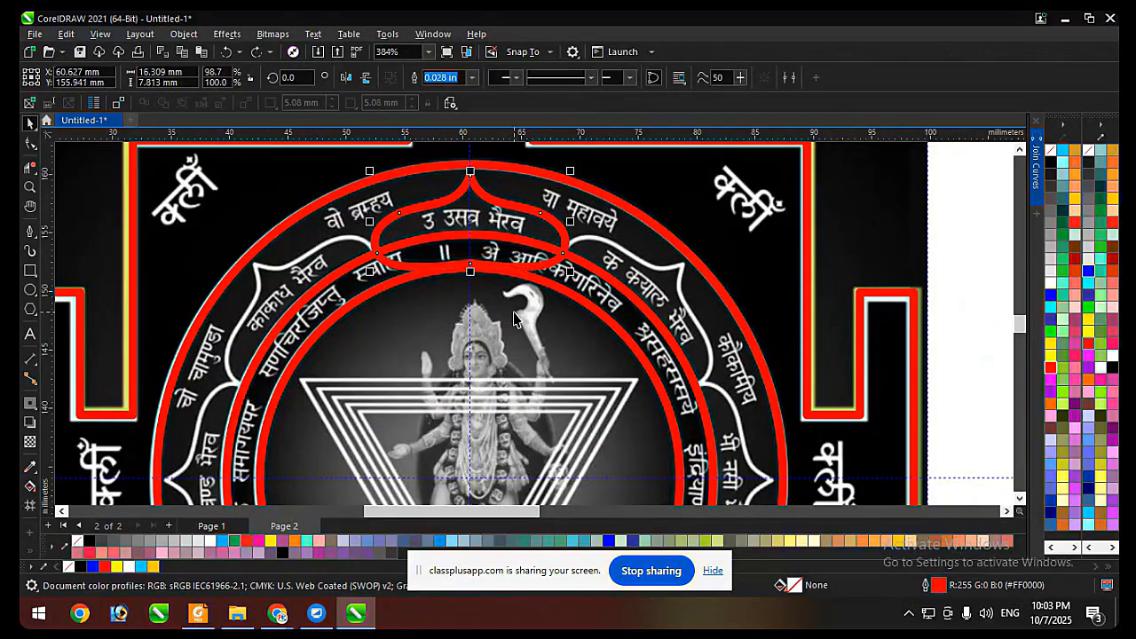
Trim the top petal with the middle ring so its base follows the ring.
{"action": "left_click", "coordinate": [589, 284]}
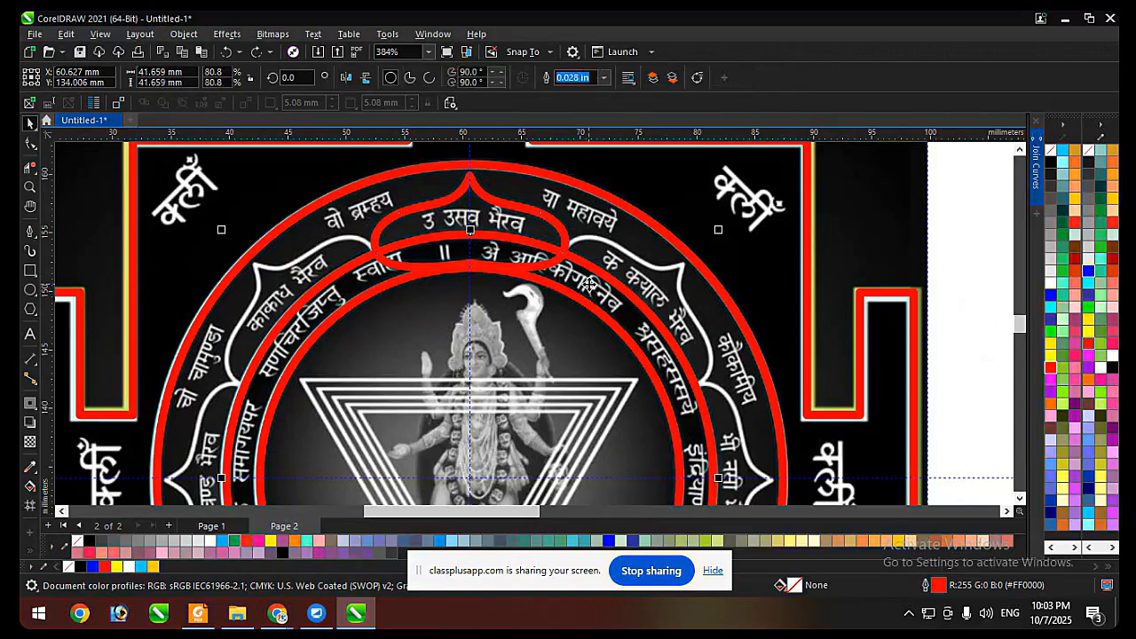
{"action": "left_click", "coordinate": [543, 218]}
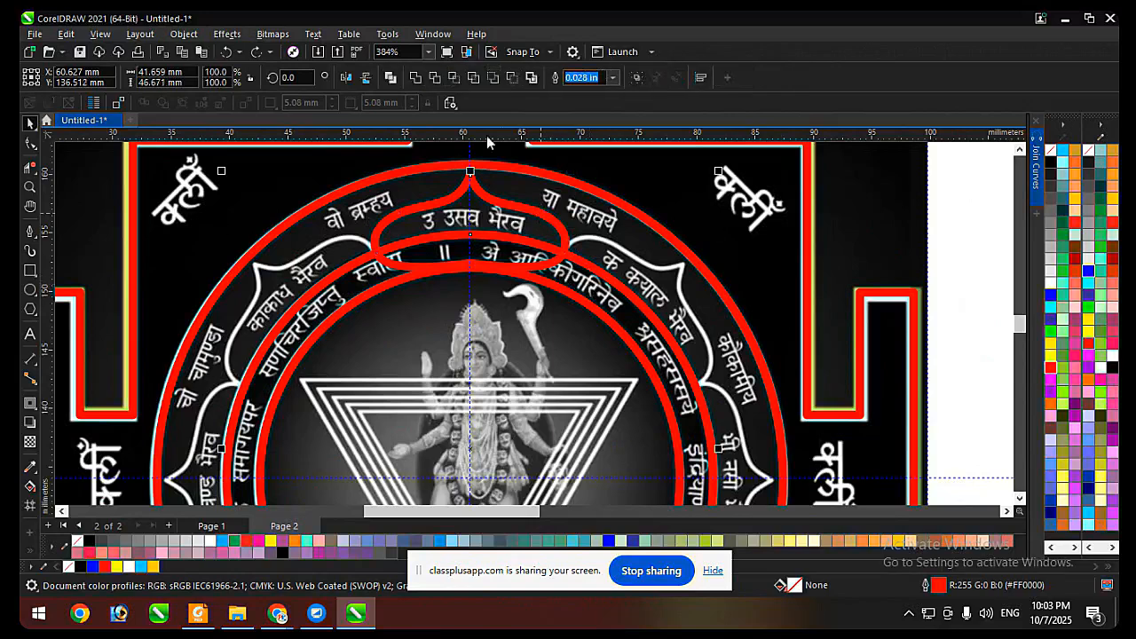
{"action": "left_click", "coordinate": [451, 78]}
{"action": "scroll", "coordinate": [446, 151], "scroll_direction": "down", "scroll_amount": 2}
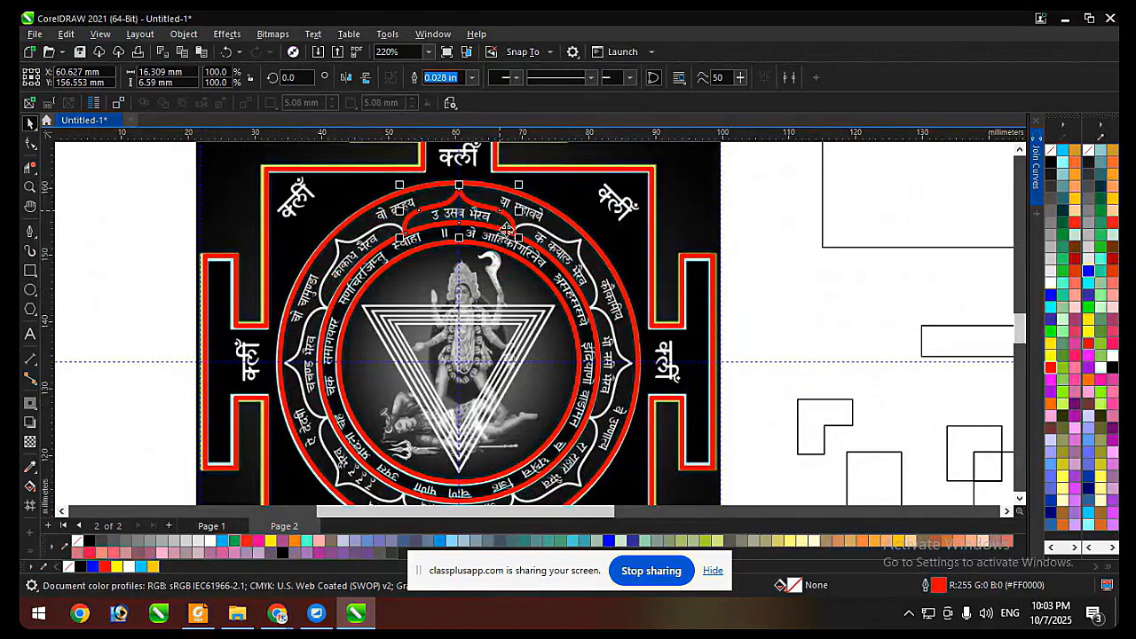
Colour the middle ring's outline yellow and delete that ring.
{"action": "left_click", "coordinate": [538, 259]}
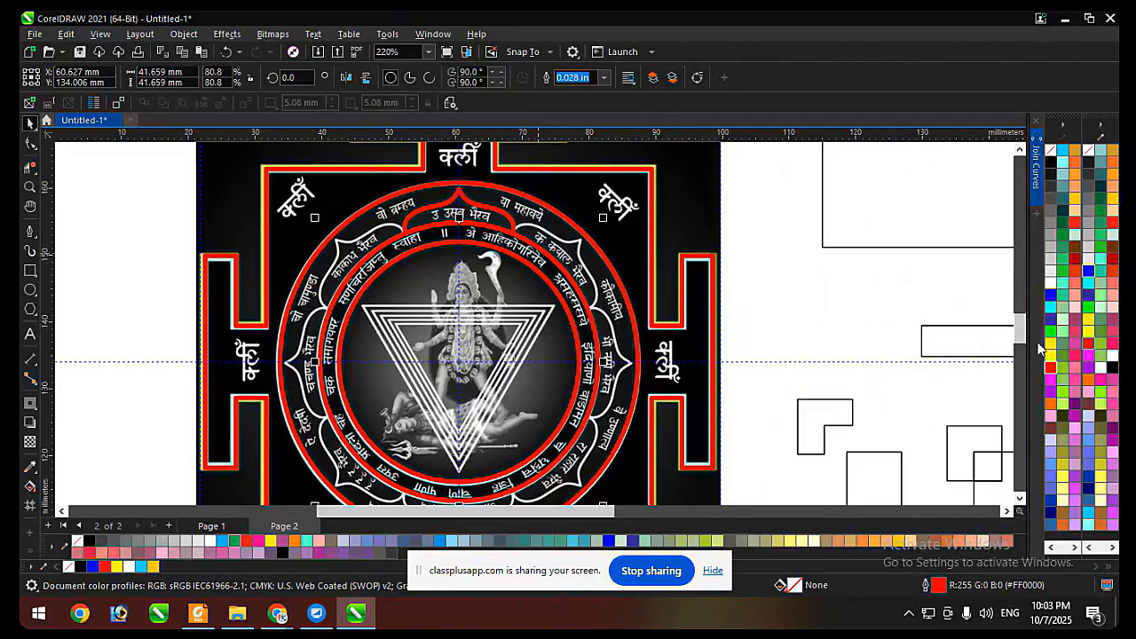
{"action": "right_click", "coordinate": [1050, 344]}
{"action": "scroll", "coordinate": [507, 242], "scroll_direction": "up", "scroll_amount": 3}
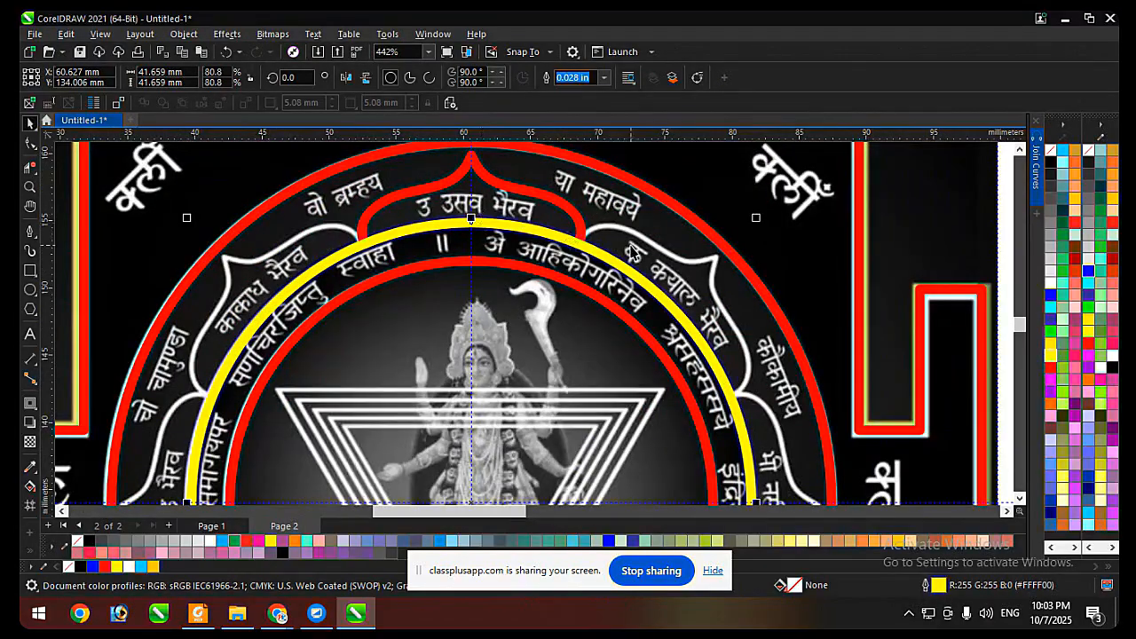
{"action": "scroll", "coordinate": [620, 244], "scroll_direction": "down", "scroll_amount": 2}
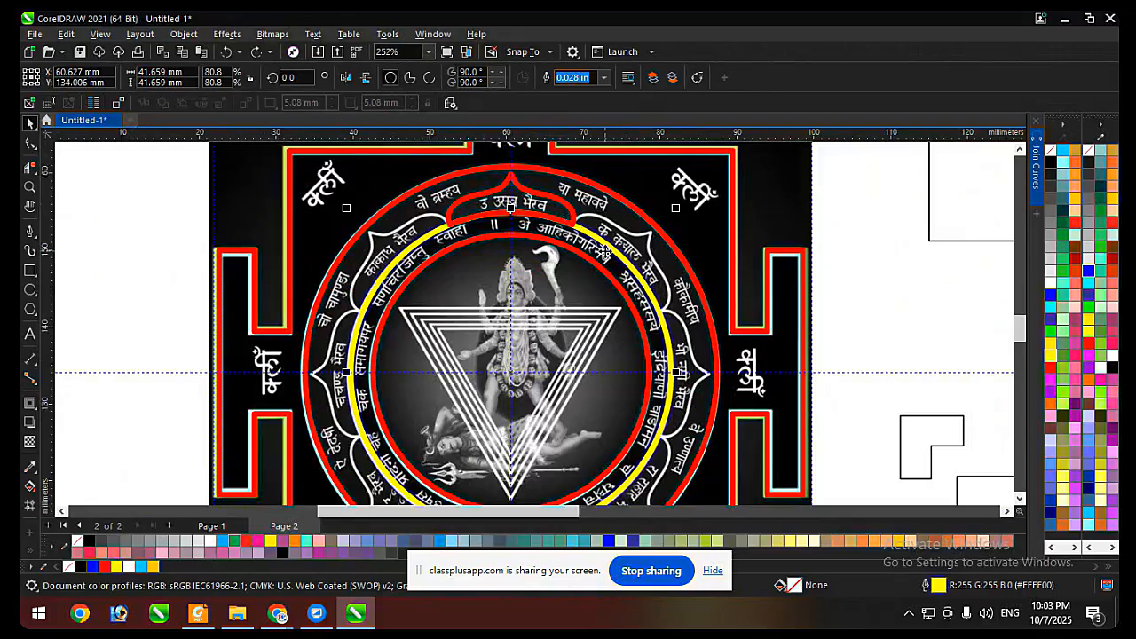
{"action": "key", "text": "Delete"}
{"action": "scroll", "coordinate": [580, 214], "scroll_direction": "down", "scroll_amount": 3}
Set the trimmed petal's rotation centre at the yantra's centre and repeat rotated copies every 45° around the circle.
{"action": "left_click", "coordinate": [565, 214]}
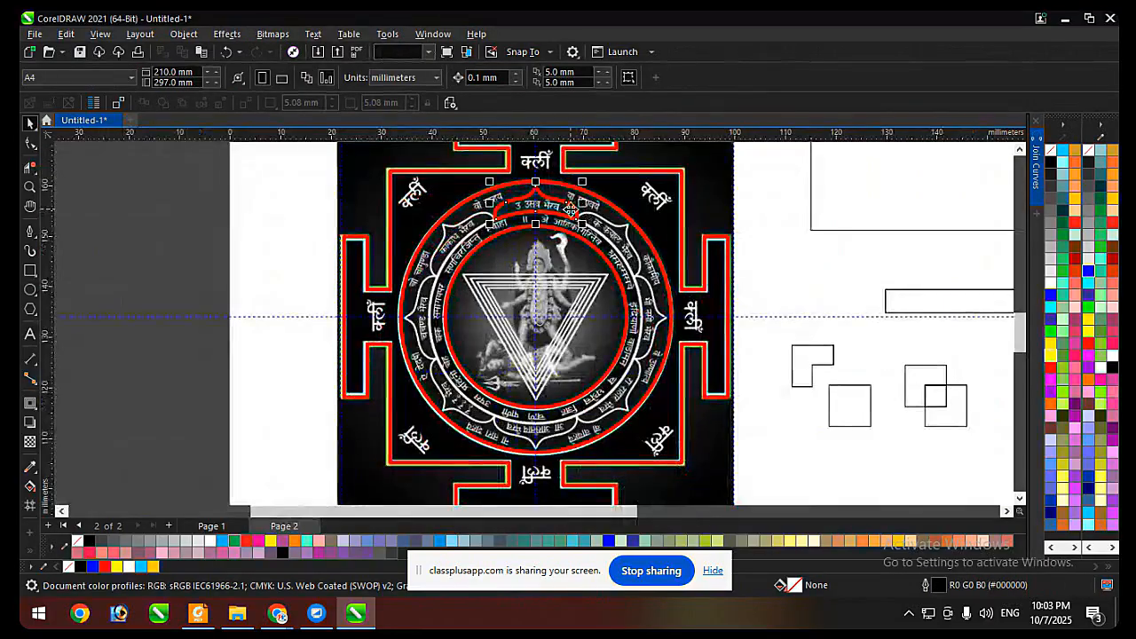
{"action": "scroll", "coordinate": [565, 214], "scroll_direction": "up", "scroll_amount": 2}
{"action": "left_click", "coordinate": [565, 214]}
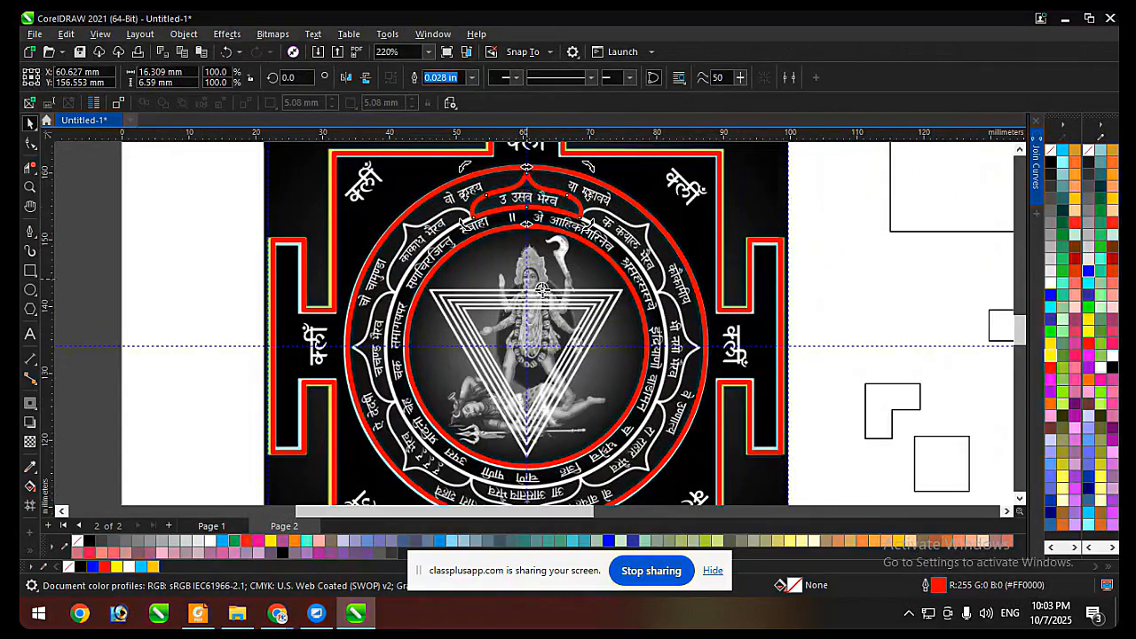
{"action": "left_click_drag", "start_coordinate": [527, 196], "coordinate": [527, 346]}
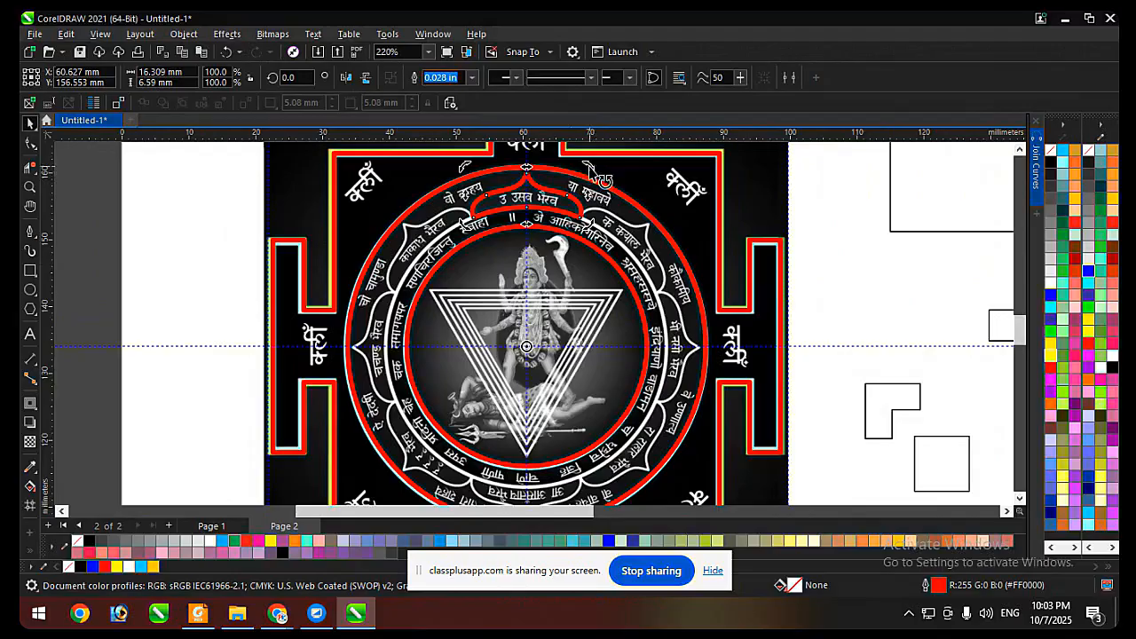
{"action": "left_click_drag", "start_coordinate": [588, 167], "coordinate": [672, 251]}
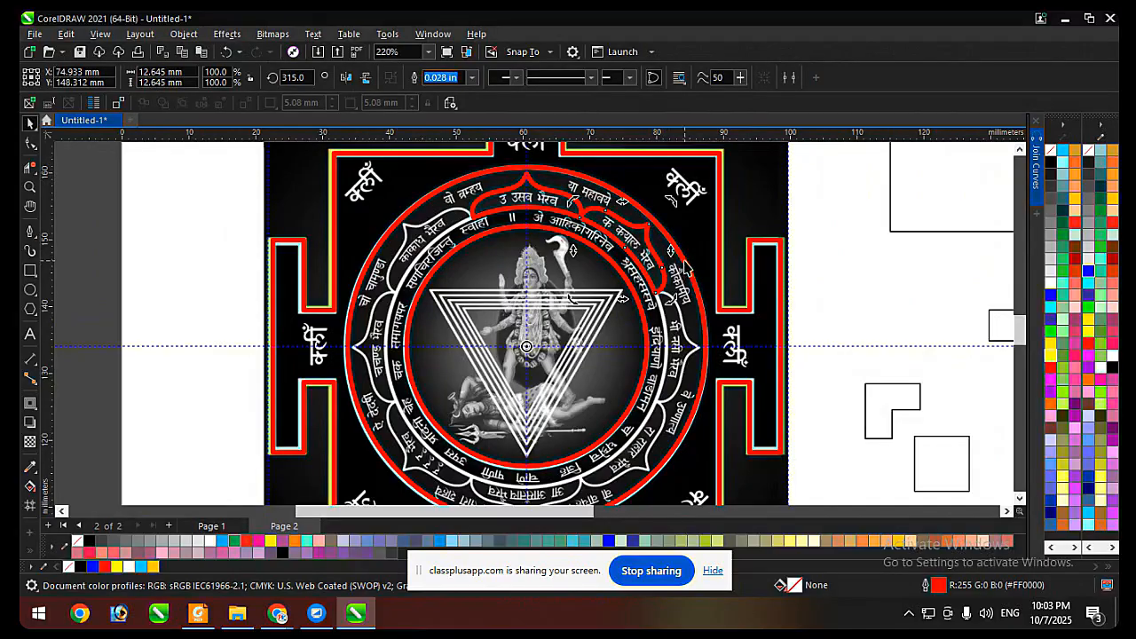
{"action": "key", "text": "ctrl+r"}
{"action": "key", "text": "ctrl+r"}
{"action": "key", "text": "ctrl+r"}
{"action": "key", "text": "ctrl+r"}
{"action": "key", "text": "ctrl+r"}
{"action": "key", "text": "ctrl+r"}
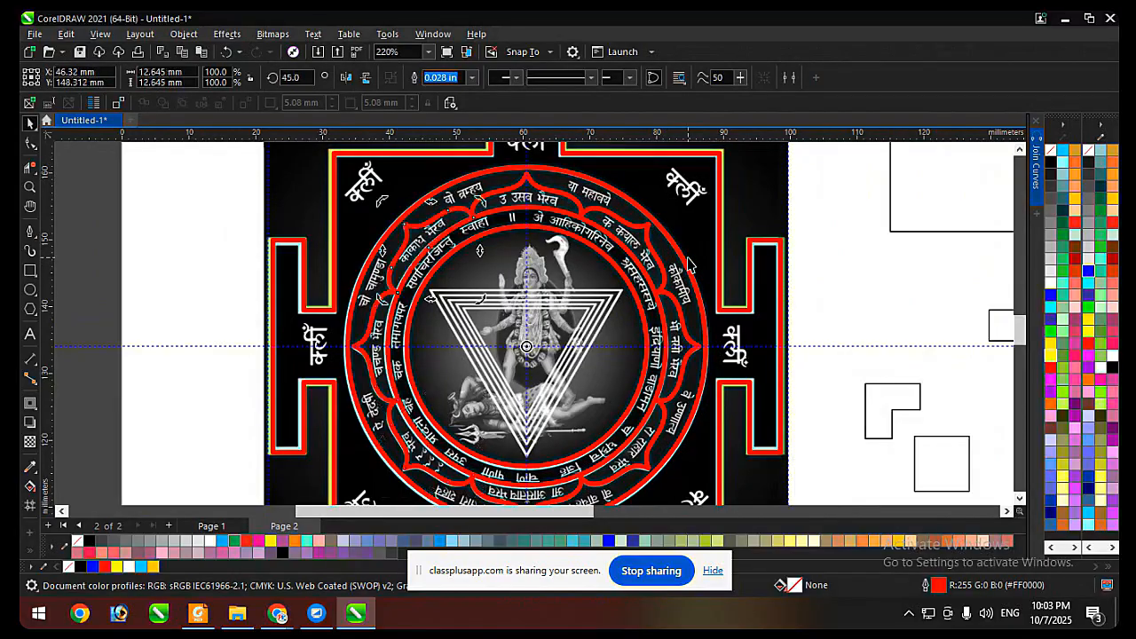
Select the top petal and its left neighbour and examine where their bases meet.
{"action": "scroll", "coordinate": [453, 203], "scroll_direction": "up", "scroll_amount": 2}
{"action": "left_click", "coordinate": [564, 200]}
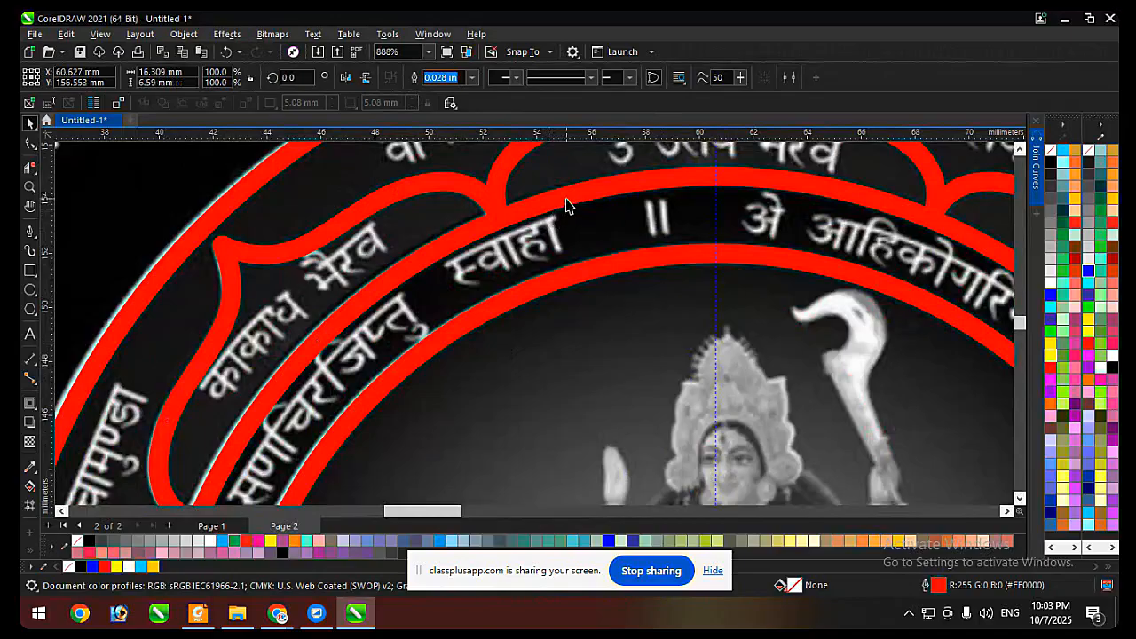
{"action": "scroll", "coordinate": [410, 263], "scroll_direction": "down", "scroll_amount": 1}
{"action": "scroll", "coordinate": [470, 223], "scroll_direction": "up", "scroll_amount": 1}
{"action": "left_click", "coordinate": [421, 260], "text": "shift"}
{"action": "scroll", "coordinate": [366, 218], "scroll_direction": "down", "scroll_amount": 2}
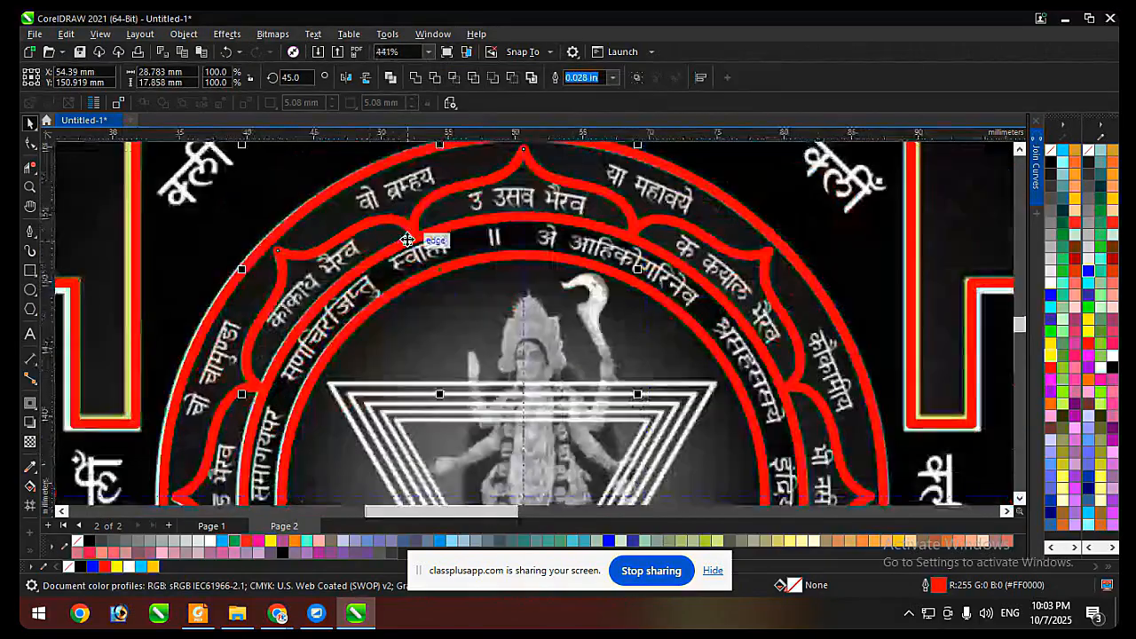
{"action": "scroll", "coordinate": [623, 222], "scroll_direction": "down", "scroll_amount": 2}
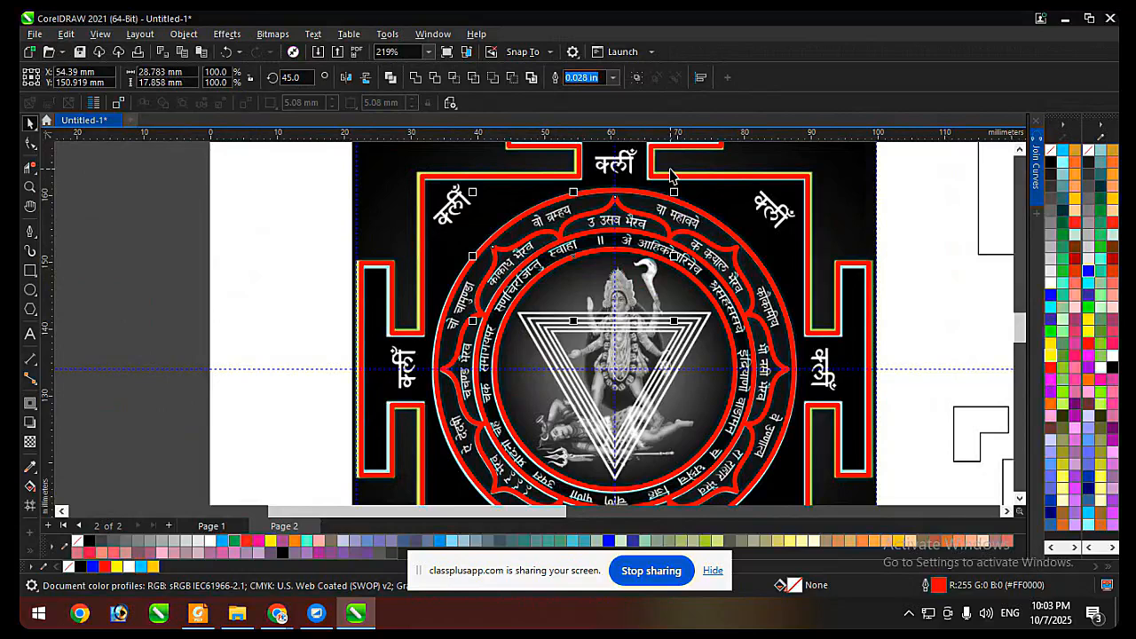
Undo the petal copies, the middle ring's deletion and recolouring, and the petal trim.
{"action": "key", "text": "ctrl+z"}
{"action": "key", "text": "ctrl+z"}
{"action": "key", "text": "ctrl+z"}
{"action": "key", "text": "ctrl+z"}
{"action": "key", "text": "ctrl+z"}
{"action": "key", "text": "ctrl+z"}
{"action": "key", "text": "ctrl+z"}
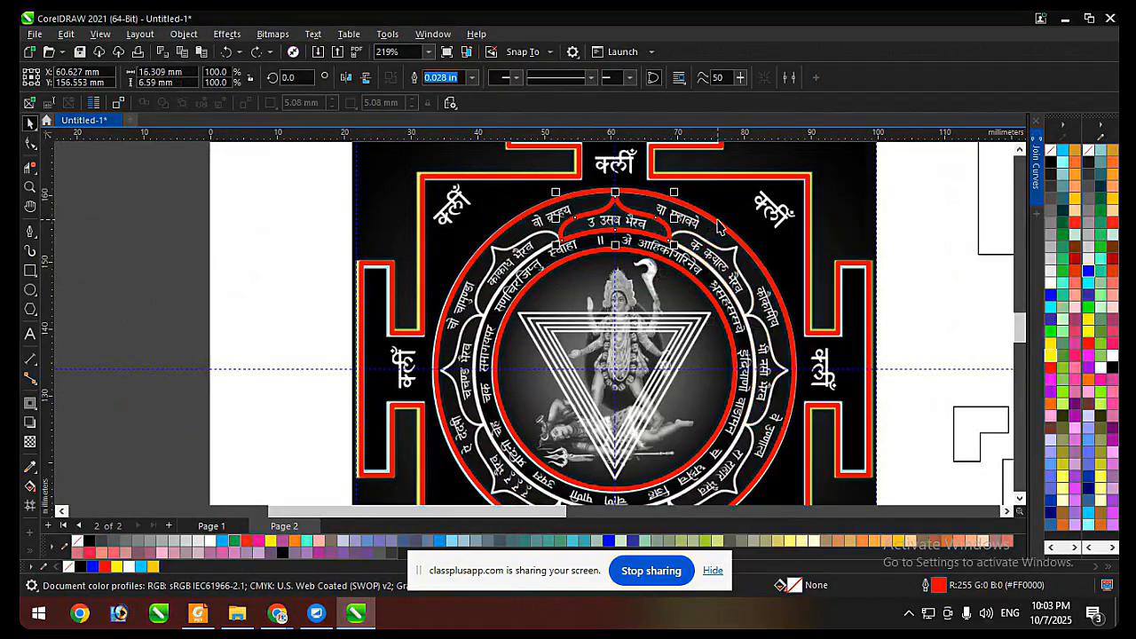
{"action": "left_click", "coordinate": [694, 222], "text": "shift"}
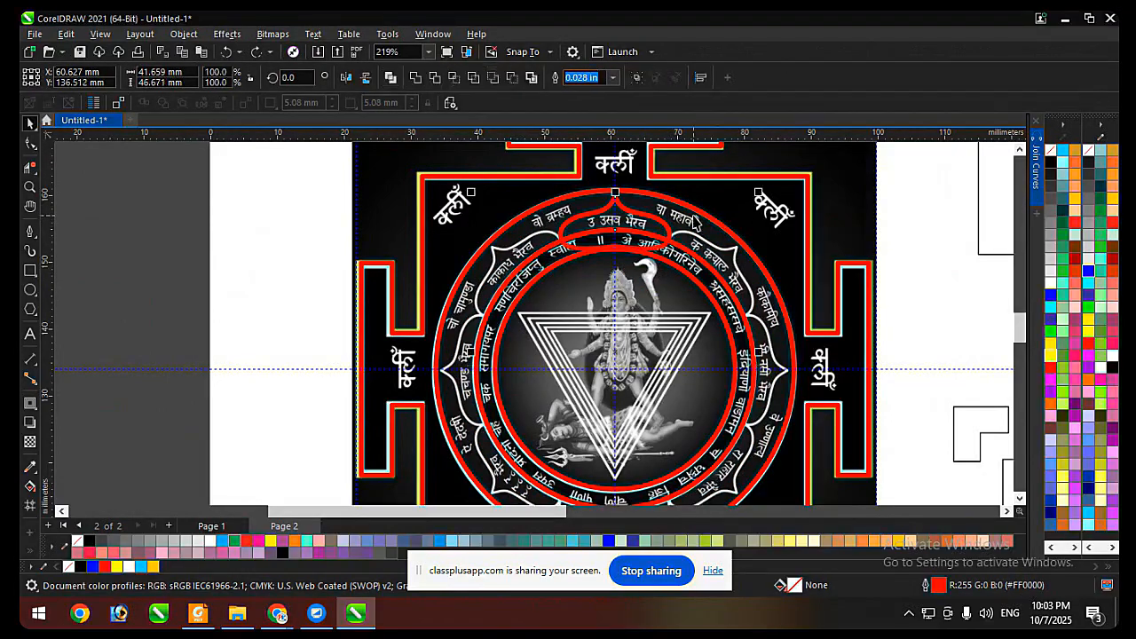
{"action": "scroll", "coordinate": [638, 235], "scroll_direction": "up", "scroll_amount": 7}
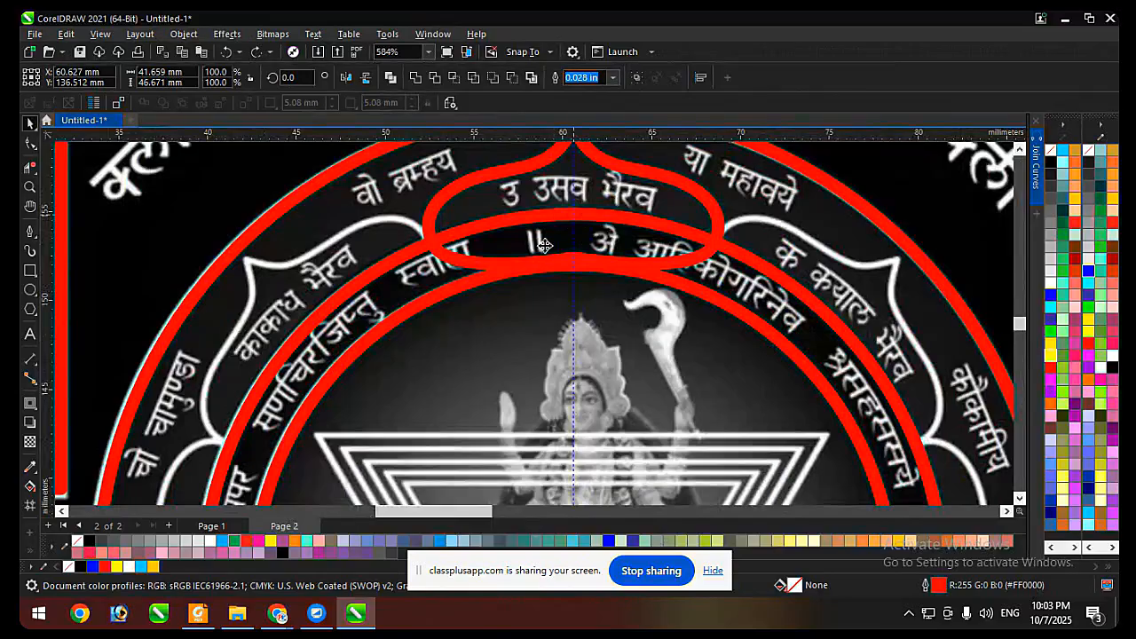
Raise the petal's bottom centre node into the band between the middle and inner rings.
{"action": "scroll", "coordinate": [497, 247], "scroll_direction": "down", "scroll_amount": 3}
{"action": "left_click", "coordinate": [497, 266]}
{"action": "key", "text": "F10"}
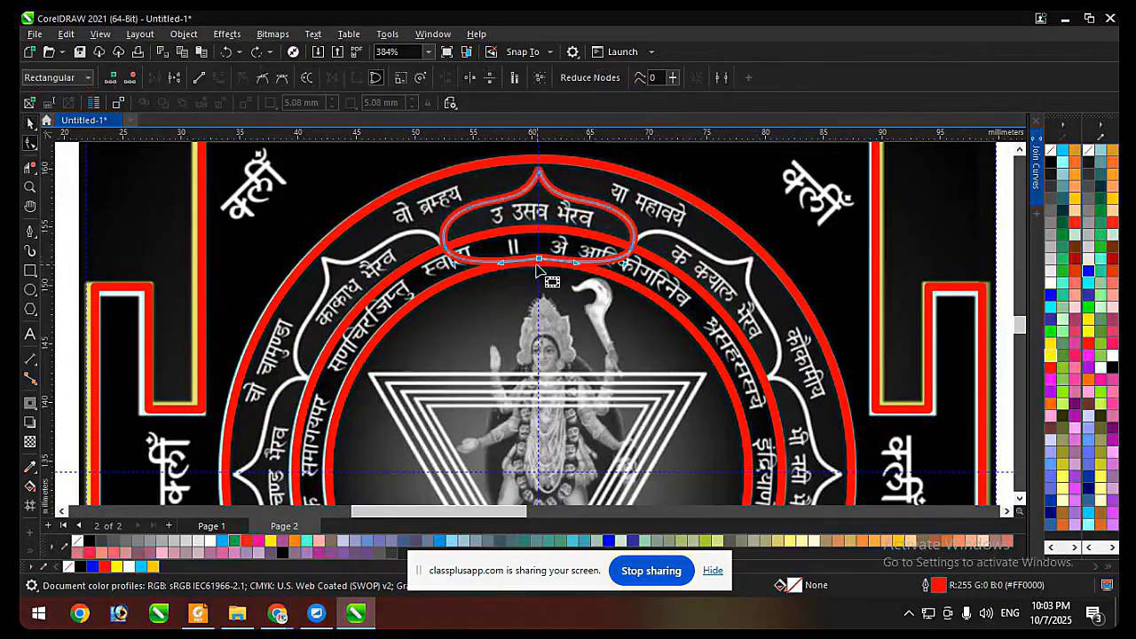
{"action": "scroll", "coordinate": [550, 267], "scroll_direction": "up", "scroll_amount": 4}
{"action": "left_click_drag", "start_coordinate": [543, 257], "coordinate": [541, 238]}
Try deleting both petal segments inside the middle ring with Virtual Segment Delete, and undo the deletions.
{"action": "left_click", "coordinate": [30, 167]}
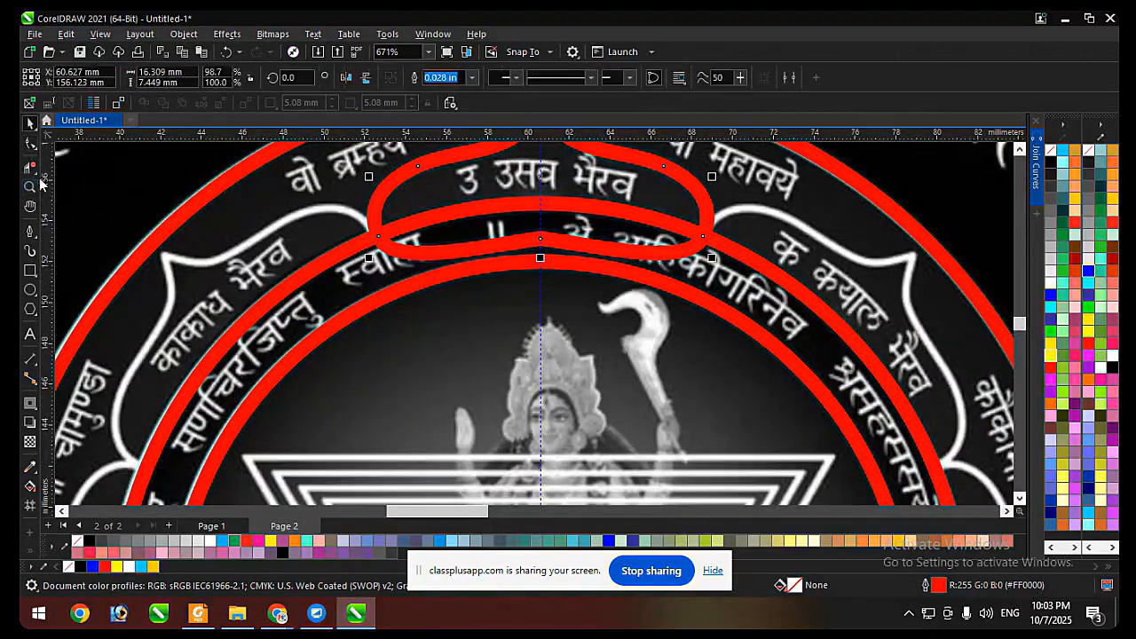
{"action": "left_click", "coordinate": [33, 171]}
{"action": "scroll", "coordinate": [396, 238], "scroll_direction": "up", "scroll_amount": 1}
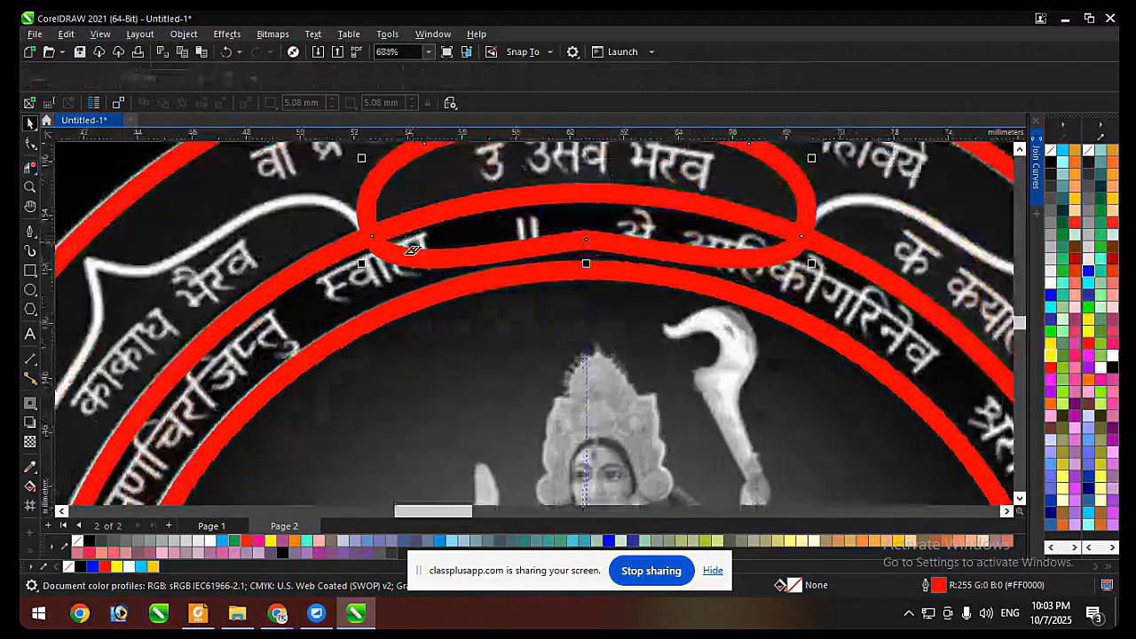
{"action": "left_click", "coordinate": [411, 247]}
{"action": "left_click", "coordinate": [657, 247]}
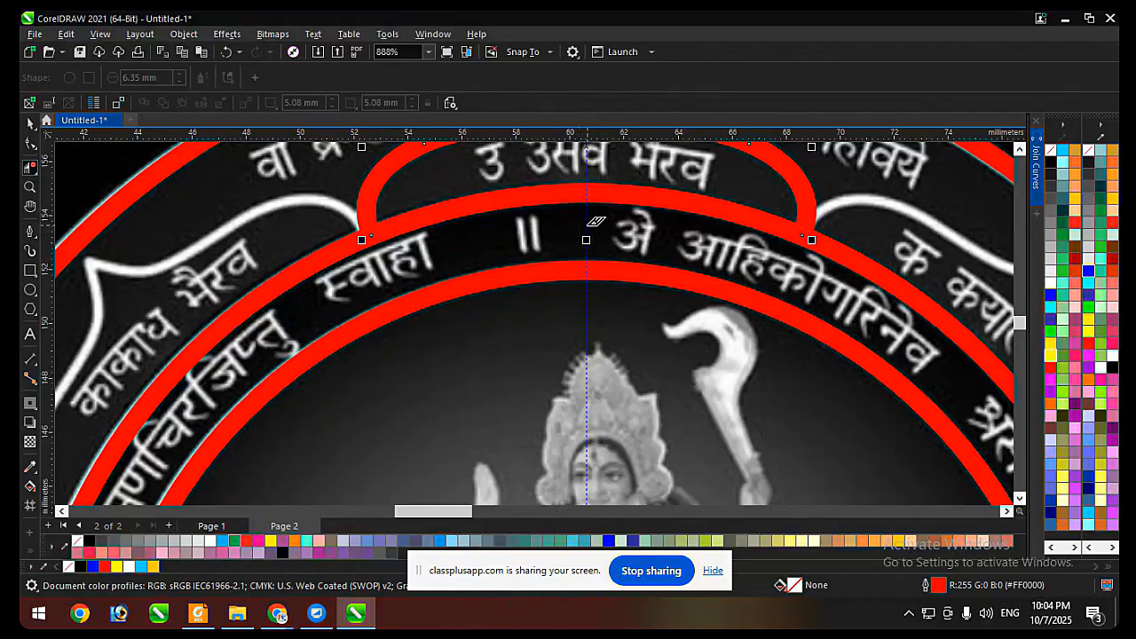
{"action": "key", "text": "ctrl+z"}
{"action": "key", "text": "ctrl+z"}
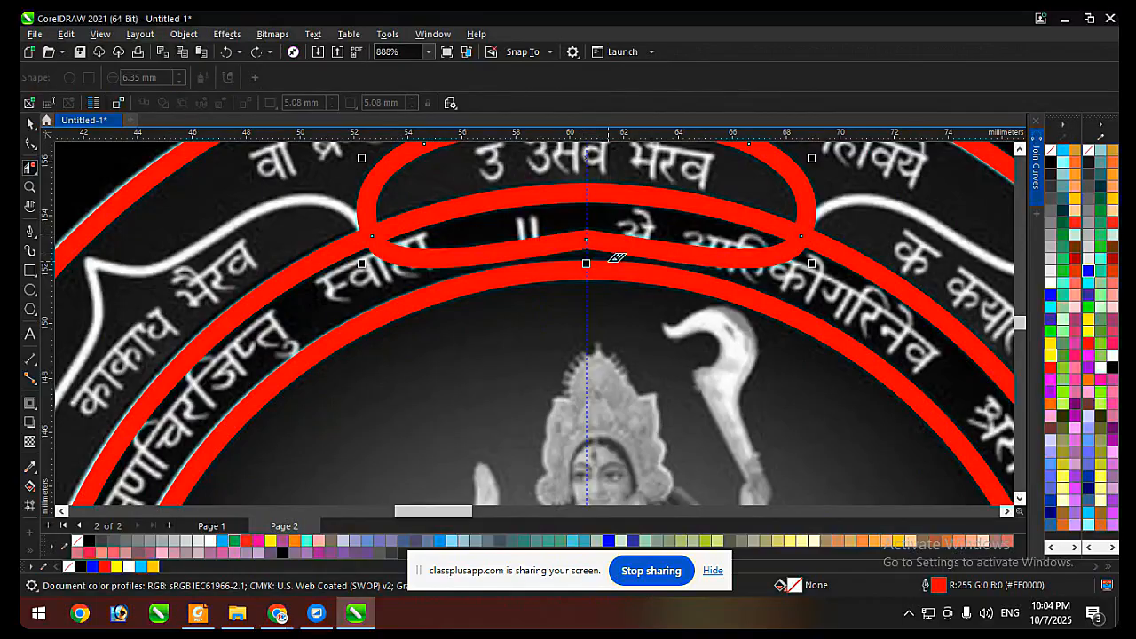
Deselect the petal, try Virtual Segment Delete on its lower segments again, and undo the deletions.
{"action": "key", "text": "space"}
{"action": "key", "text": "space"}
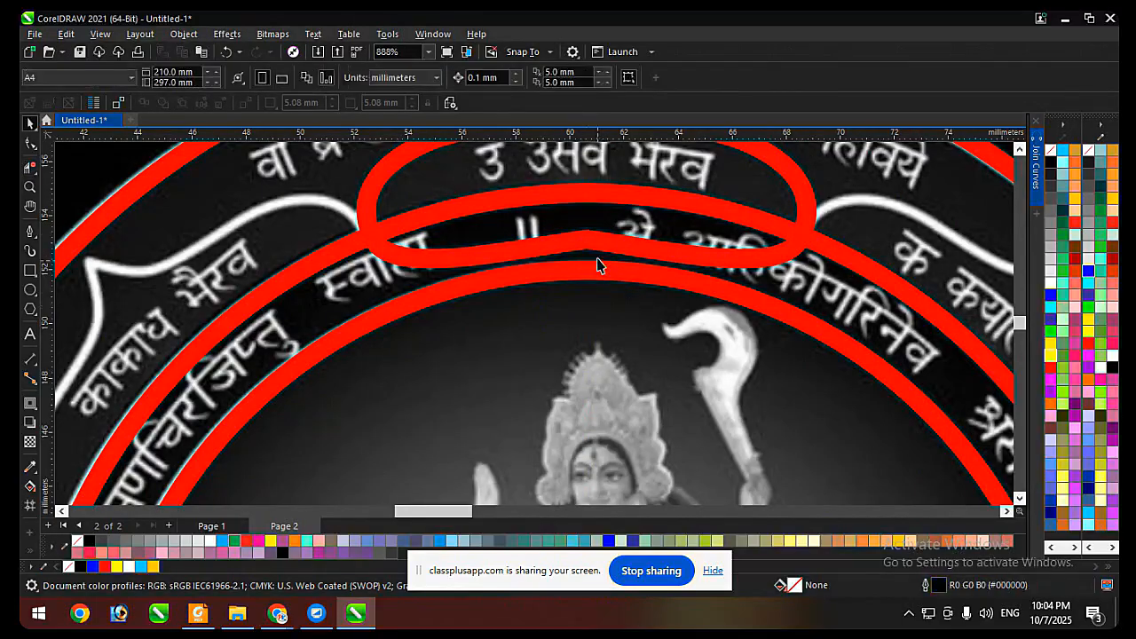
{"action": "left_click", "coordinate": [604, 246]}
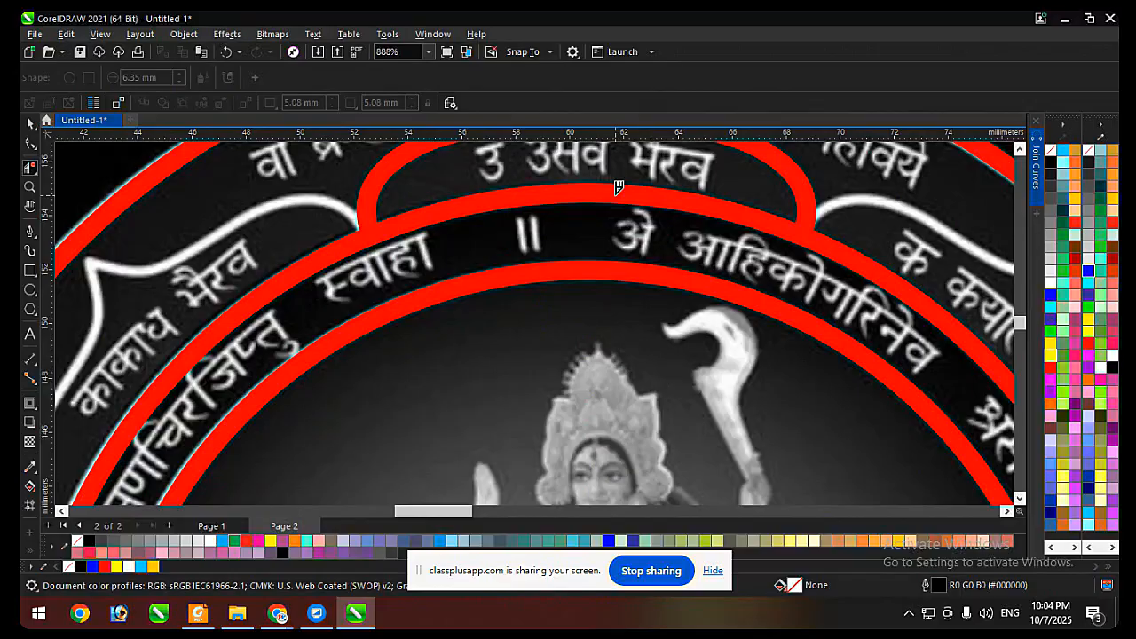
{"action": "key", "text": "ctrl+z"}
{"action": "left_click", "coordinate": [620, 234]}
{"action": "key", "text": "ctrl+z"}
Delete the left and right petal segments below the middle ring with Virtual Segment Delete.
{"action": "left_click", "coordinate": [551, 248]}
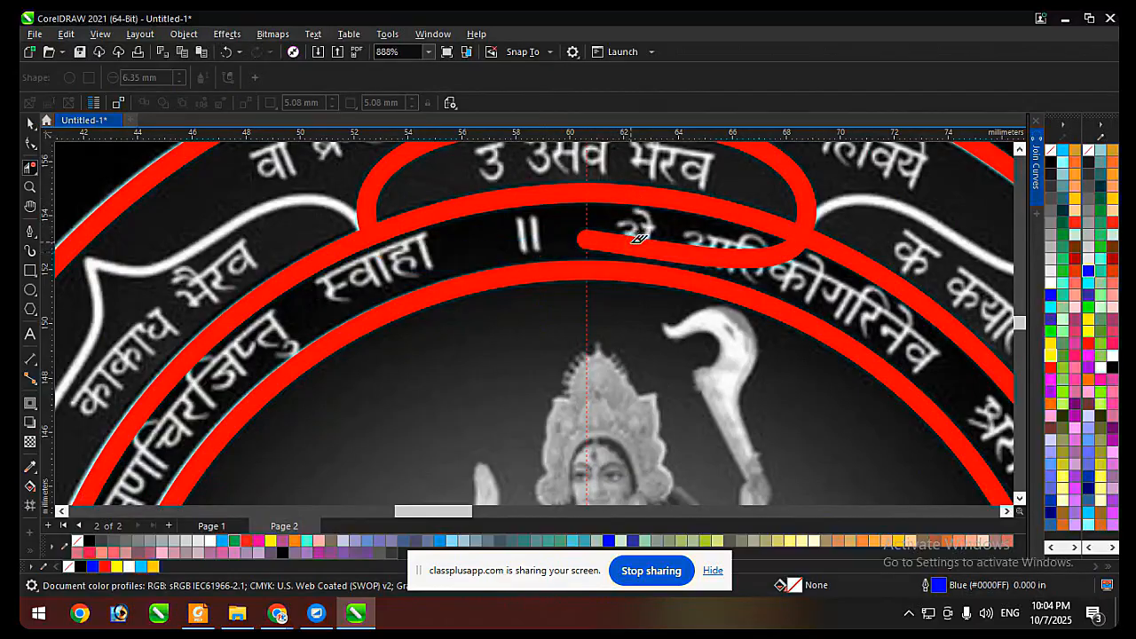
{"action": "left_click", "coordinate": [635, 238]}
{"action": "key", "text": "space"}
{"action": "scroll", "coordinate": [594, 279], "scroll_direction": "down", "scroll_amount": 2}
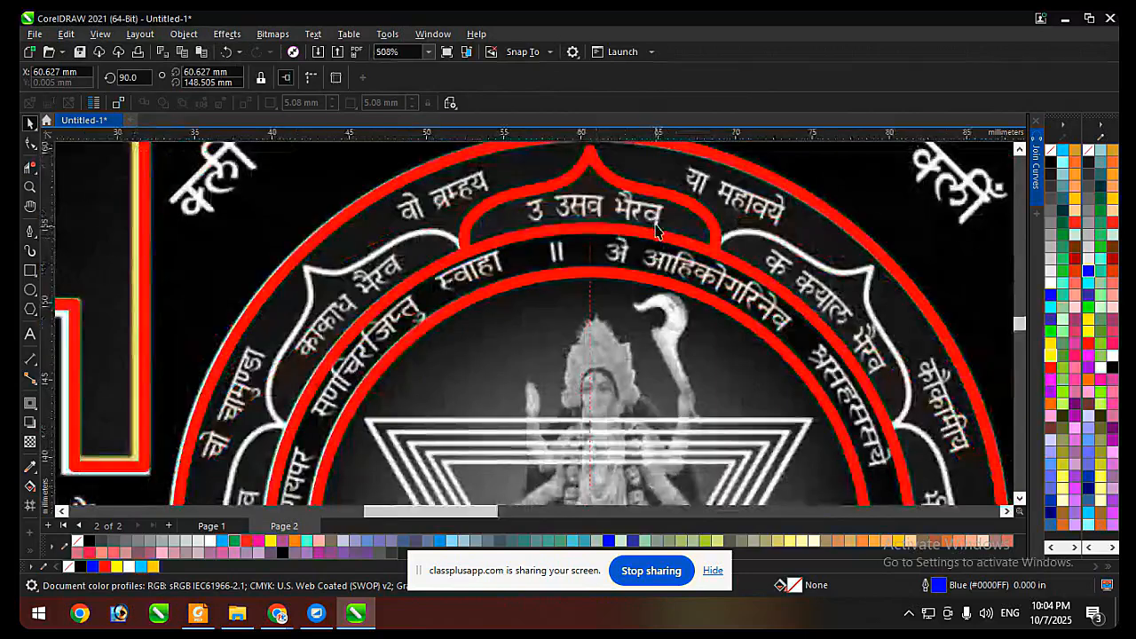
Create a copy of the open petal rotated 45° about the yantra's centre.
{"action": "left_click", "coordinate": [665, 192]}
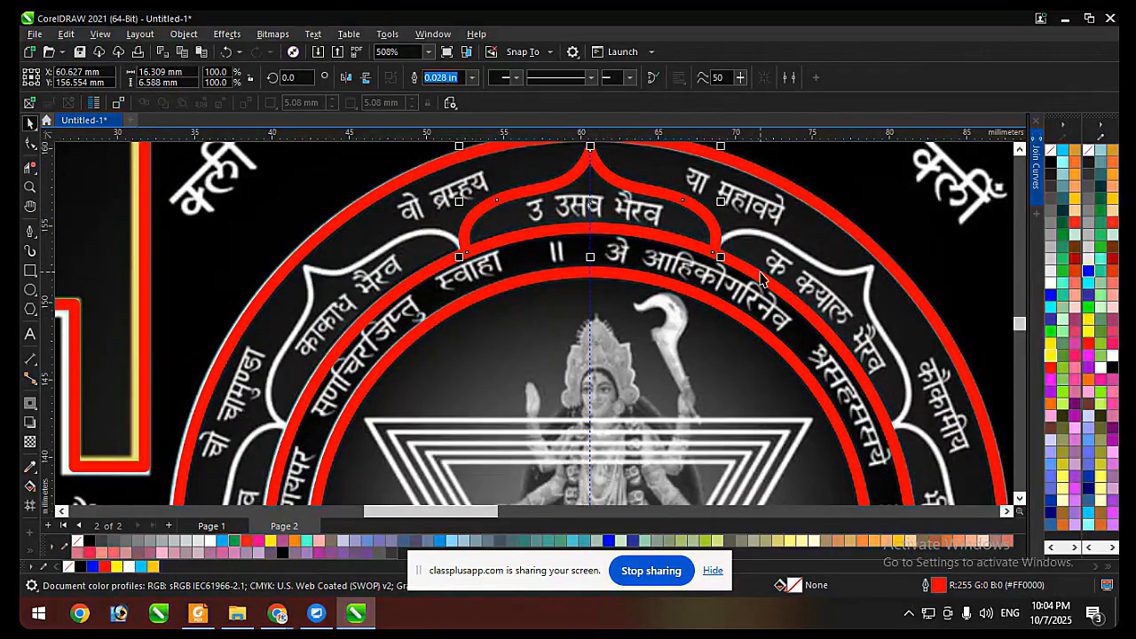
{"action": "left_click", "coordinate": [761, 273]}
{"action": "left_click", "coordinate": [672, 206]}
{"action": "scroll", "coordinate": [657, 200], "scroll_direction": "down", "scroll_amount": 2}
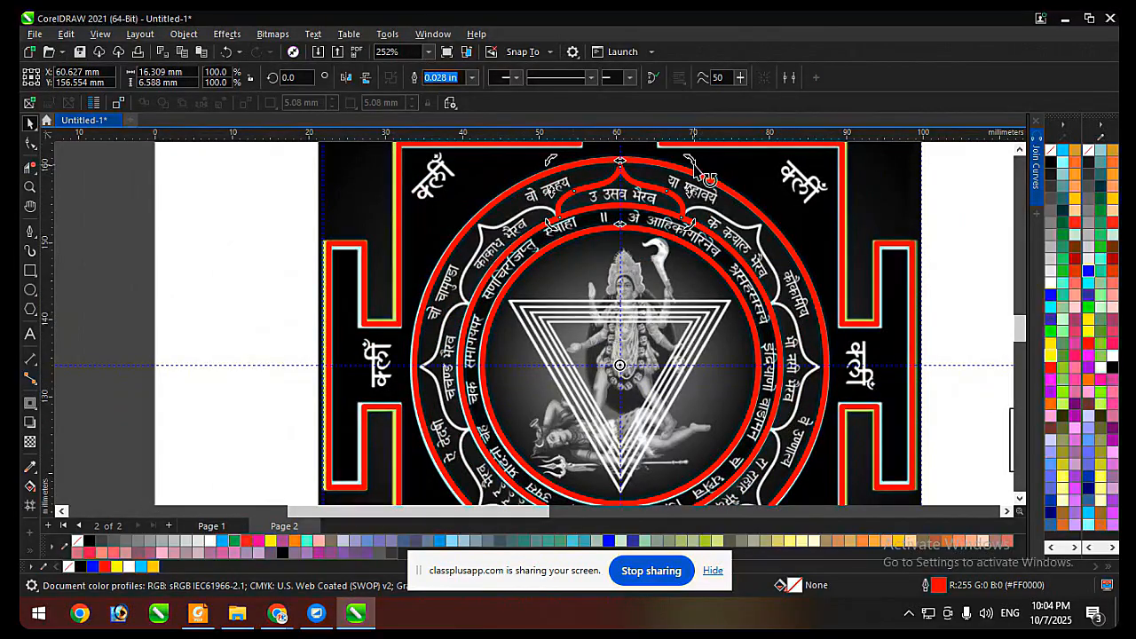
{"action": "left_click_drag", "start_coordinate": [690, 161], "coordinate": [559, 217]}
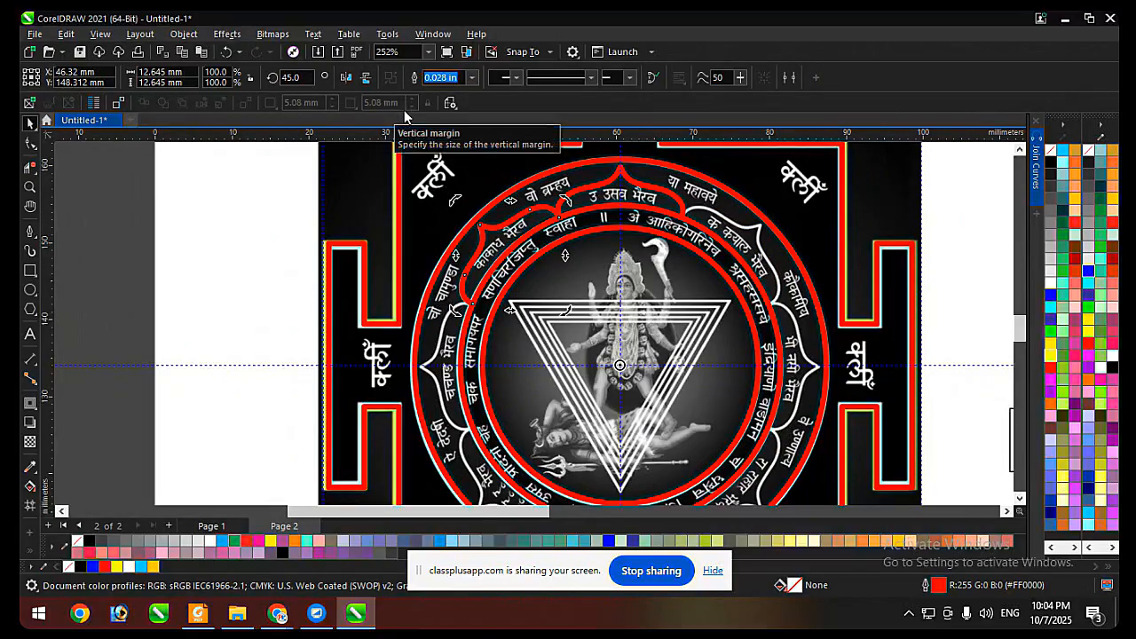
Repeat the 45° rotated petal copy six more times to complete the ring of eight petals.
{"action": "scroll", "coordinate": [615, 219], "scroll_direction": "down", "scroll_amount": 2}
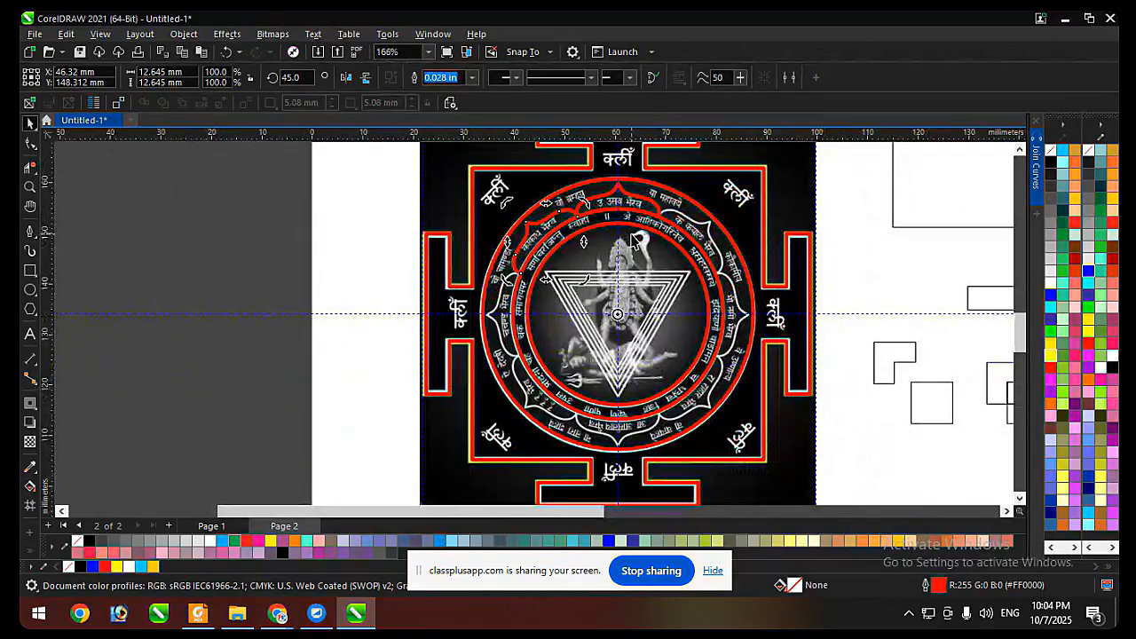
{"action": "key", "text": "ctrl+r"}
{"action": "key", "text": "ctrl+r"}
{"action": "key", "text": "ctrl+r"}
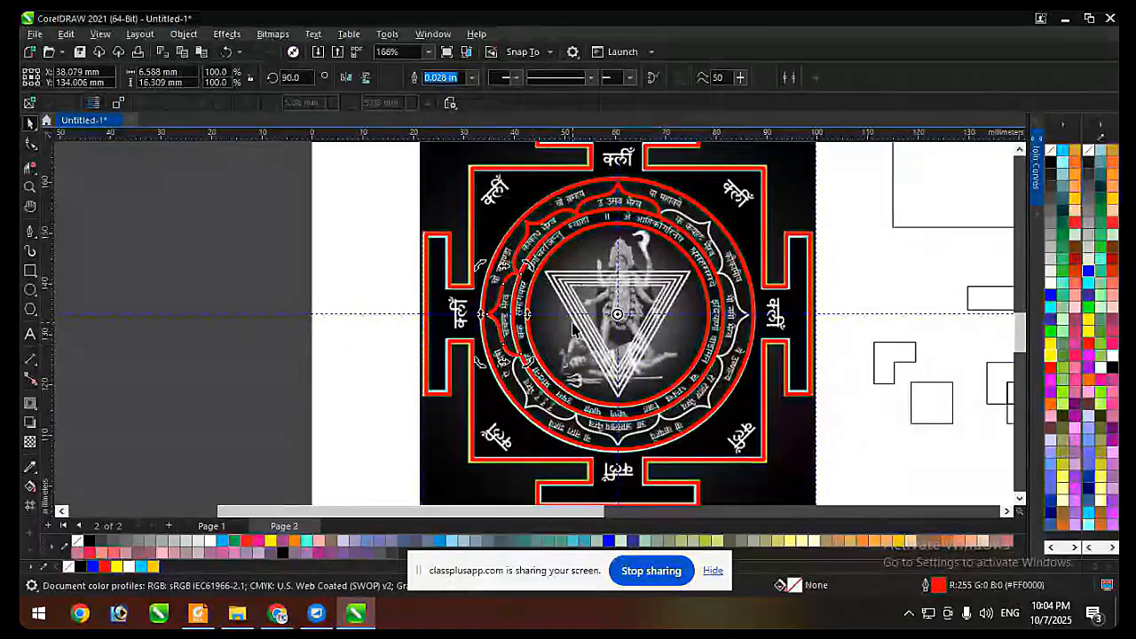
{"action": "key", "text": "ctrl+r"}
{"action": "key", "text": "ctrl+r"}
{"action": "key", "text": "ctrl+r"}
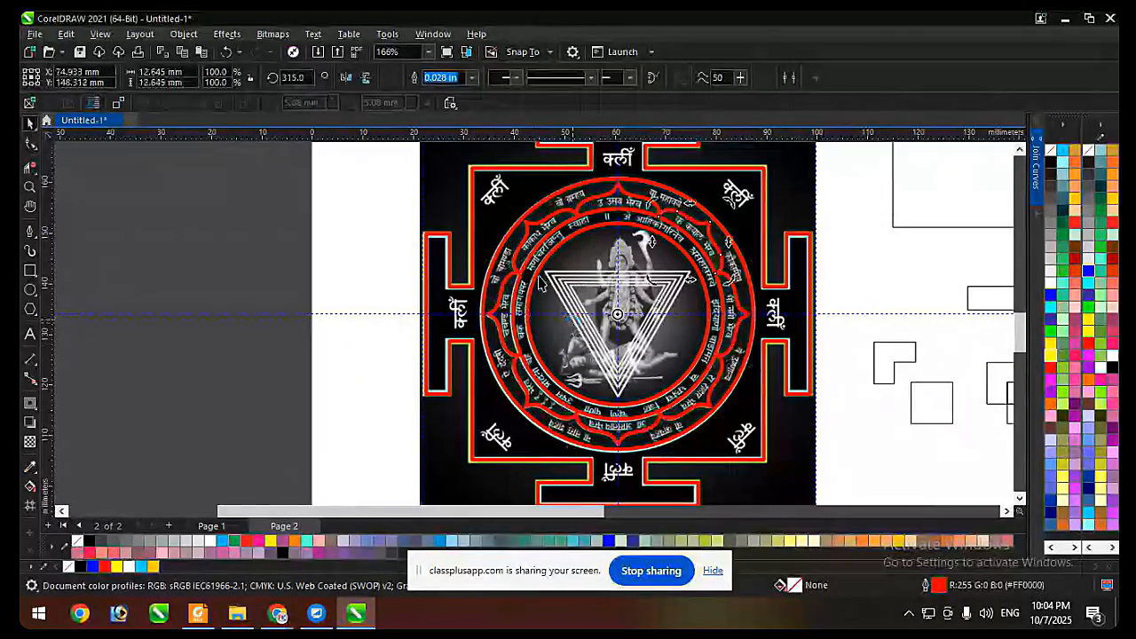
Select all traced yantra outlines and place a copy directly below the reference image, centred at about Y 46.7 mm.
{"action": "scroll", "coordinate": [493, 256], "scroll_direction": "down", "scroll_amount": 1}
{"action": "scroll", "coordinate": [493, 255], "scroll_direction": "down", "scroll_amount": 1}
{"action": "key", "text": "ctrl+a"}
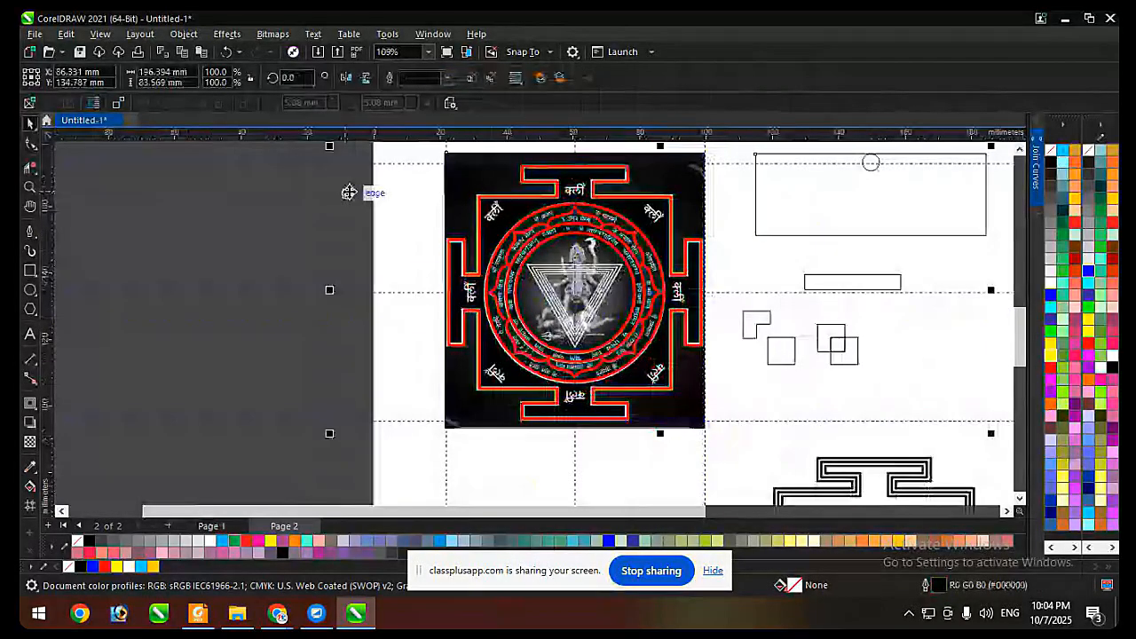
{"action": "scroll", "coordinate": [349, 193], "scroll_direction": "down", "scroll_amount": 1}
{"action": "left_click_drag", "start_coordinate": [355, 158], "coordinate": [625, 362]}
{"action": "scroll", "coordinate": [601, 187], "scroll_direction": "down", "scroll_amount": 1}
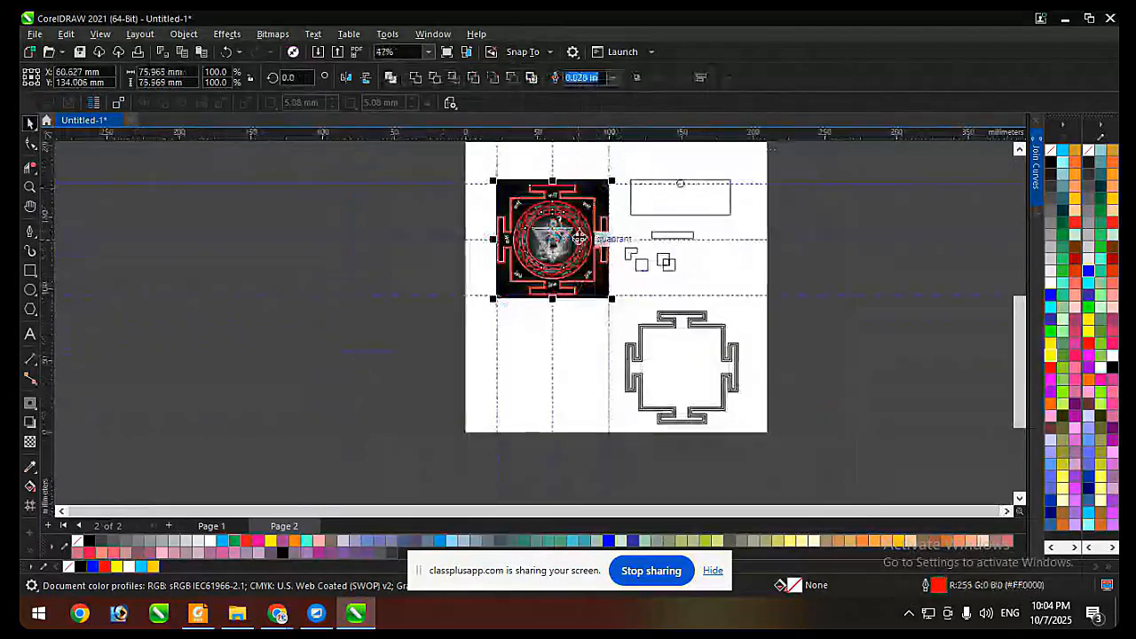
{"action": "left_click_drag", "start_coordinate": [581, 239], "coordinate": [585, 367]}
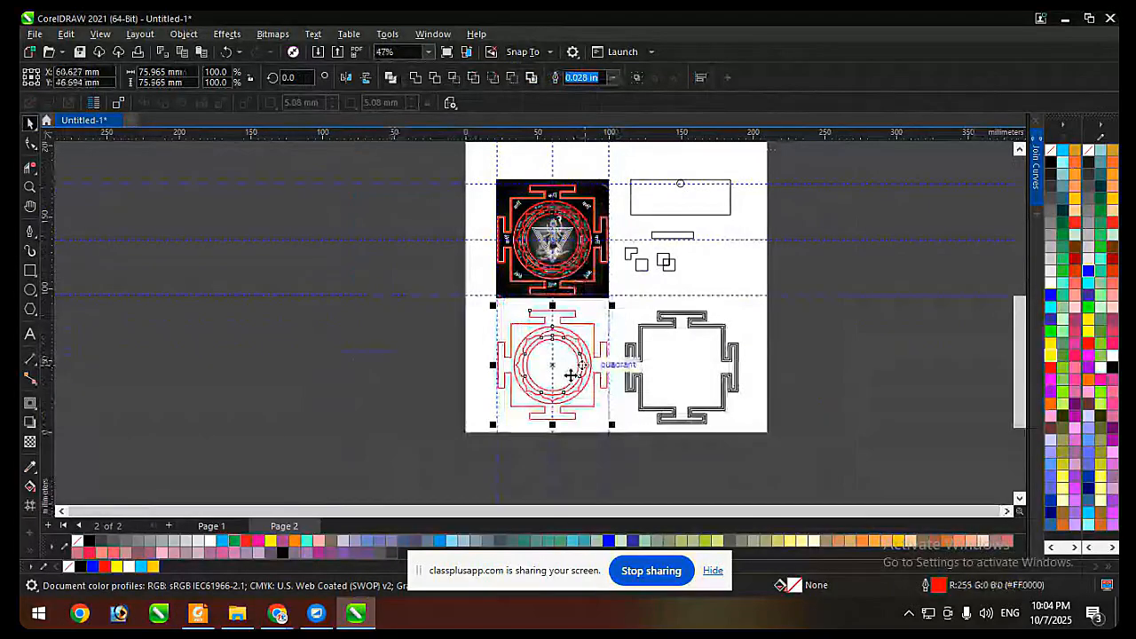
Select the copied rings and petals and centre them inside the black triple-line border beside them.
{"action": "scroll", "coordinate": [371, 345], "scroll_direction": "up", "scroll_amount": 1}
{"action": "scroll", "coordinate": [372, 345], "scroll_direction": "up", "scroll_amount": 1}
{"action": "left_click", "coordinate": [347, 276]}
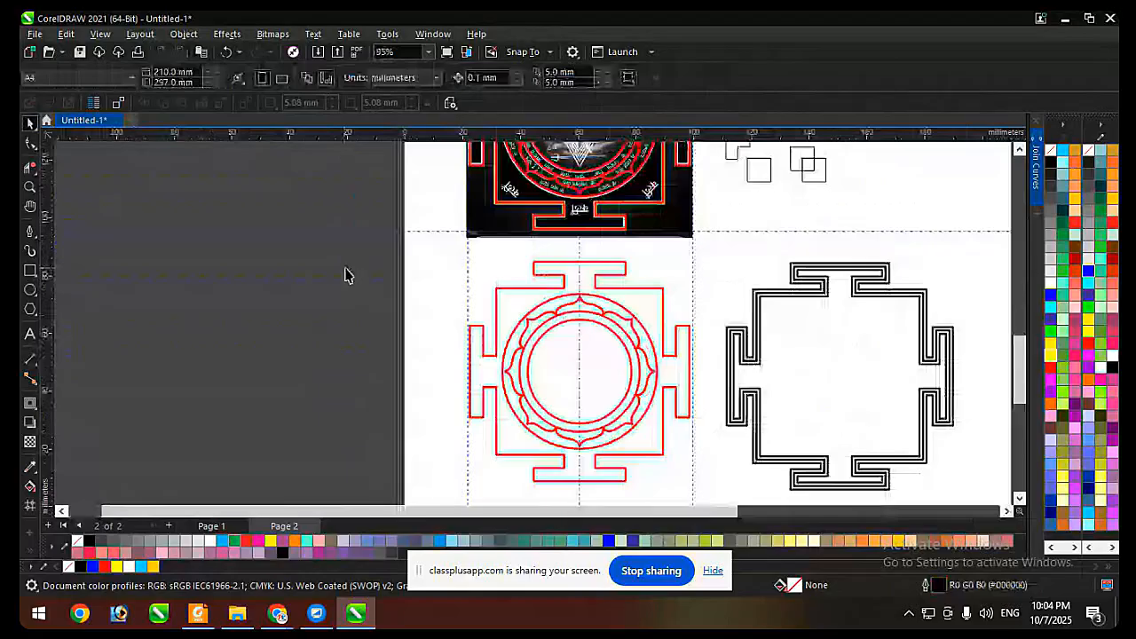
{"action": "left_click_drag", "start_coordinate": [350, 268], "coordinate": [667, 458]}
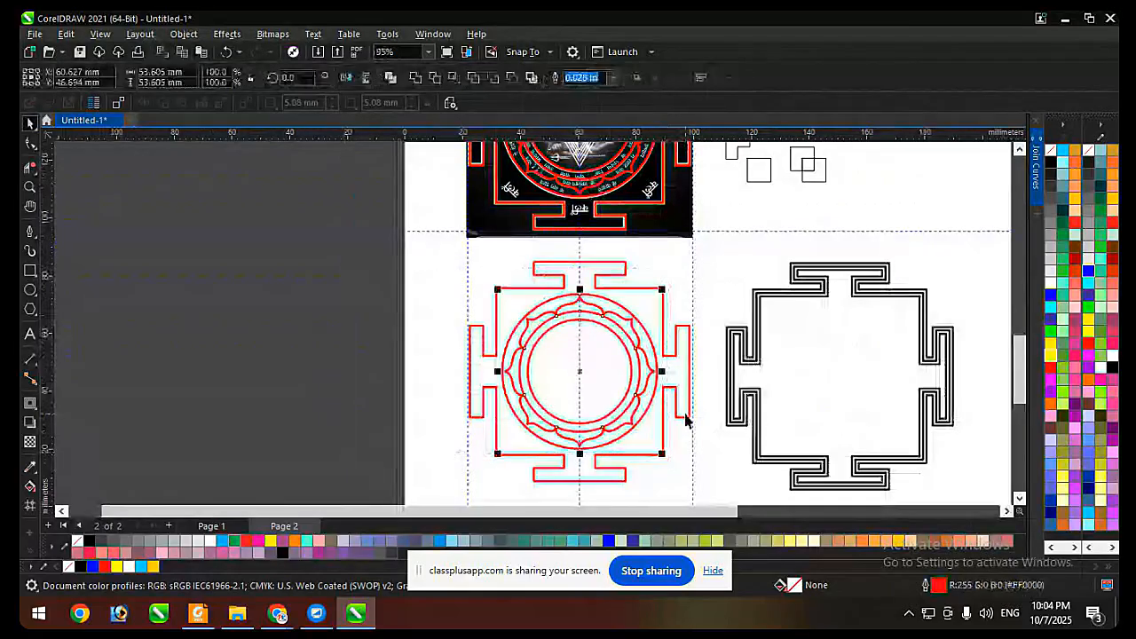
{"action": "left_click", "coordinate": [796, 298], "text": "shift"}
{"action": "key", "text": "c"}
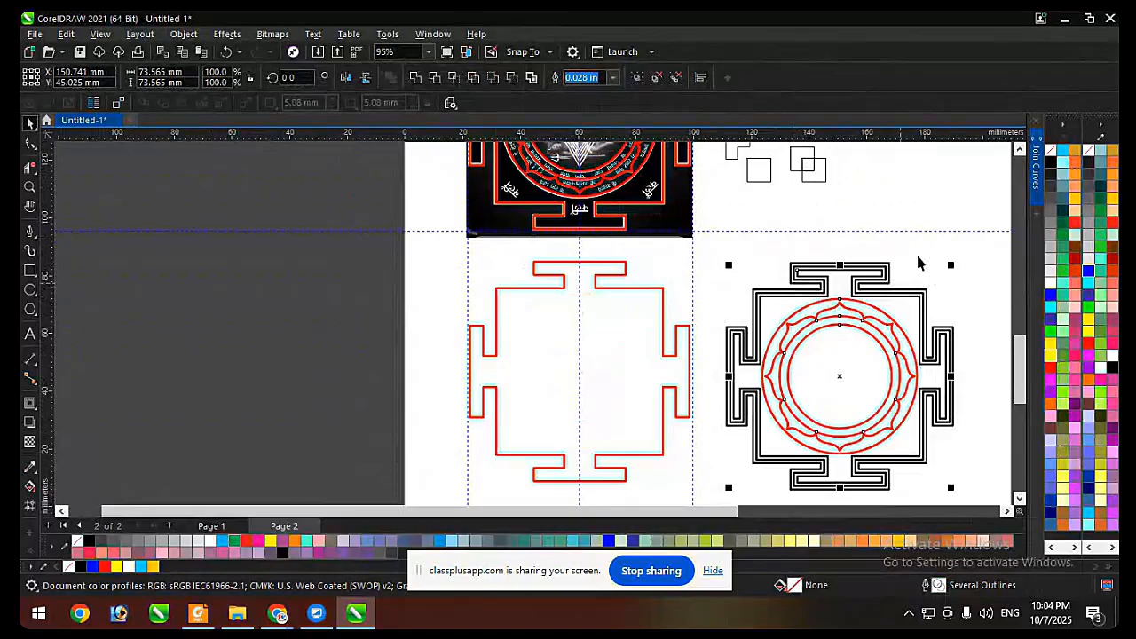
Scale the rings-and-petals group down about its centre to about 49.7 mm so it clears the black border.
{"action": "key", "text": "Escape"}
{"action": "left_click", "coordinate": [887, 350]}
{"action": "scroll", "coordinate": [905, 293], "scroll_direction": "up", "scroll_amount": 3}
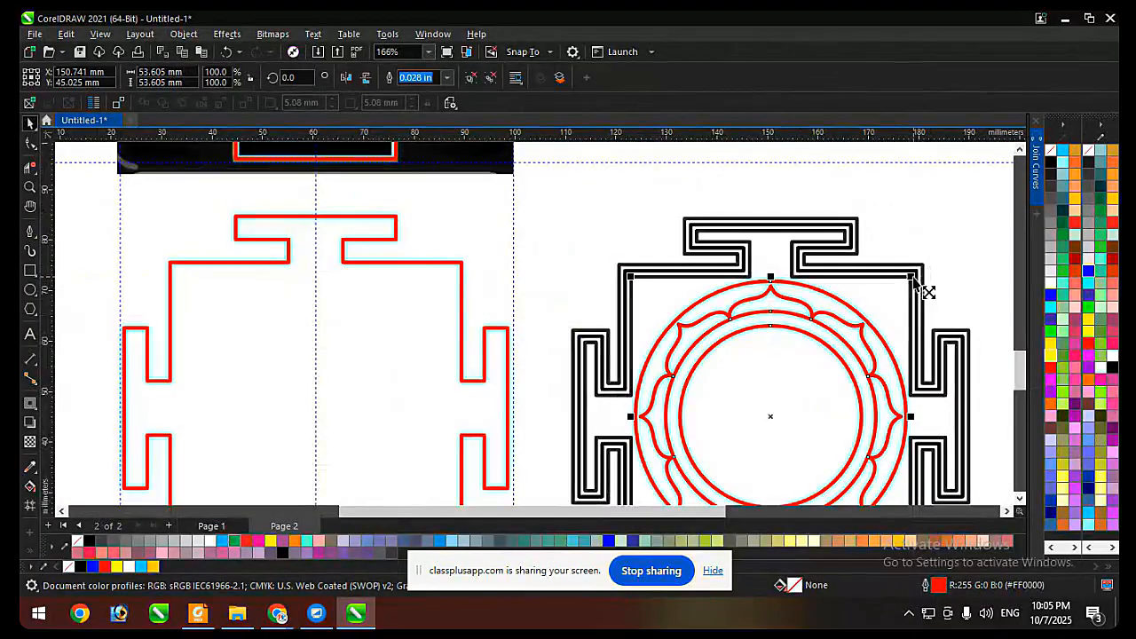
{"action": "left_click_drag", "start_coordinate": [906, 279], "coordinate": [903, 282]}
{"action": "scroll", "coordinate": [642, 247], "scroll_direction": "down", "scroll_amount": 2}
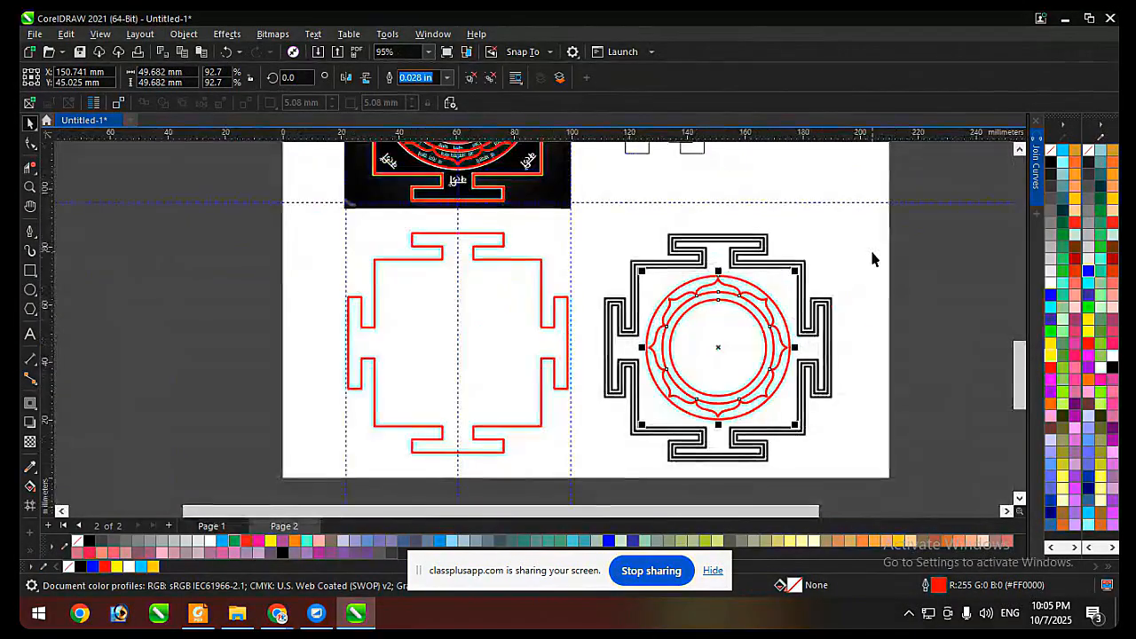
{"action": "left_click", "coordinate": [872, 257]}
Break the black border's contour group apart into separate border lines.
{"action": "scroll", "coordinate": [758, 333], "scroll_direction": "up", "scroll_amount": 1}
{"action": "left_click", "coordinate": [743, 244]}
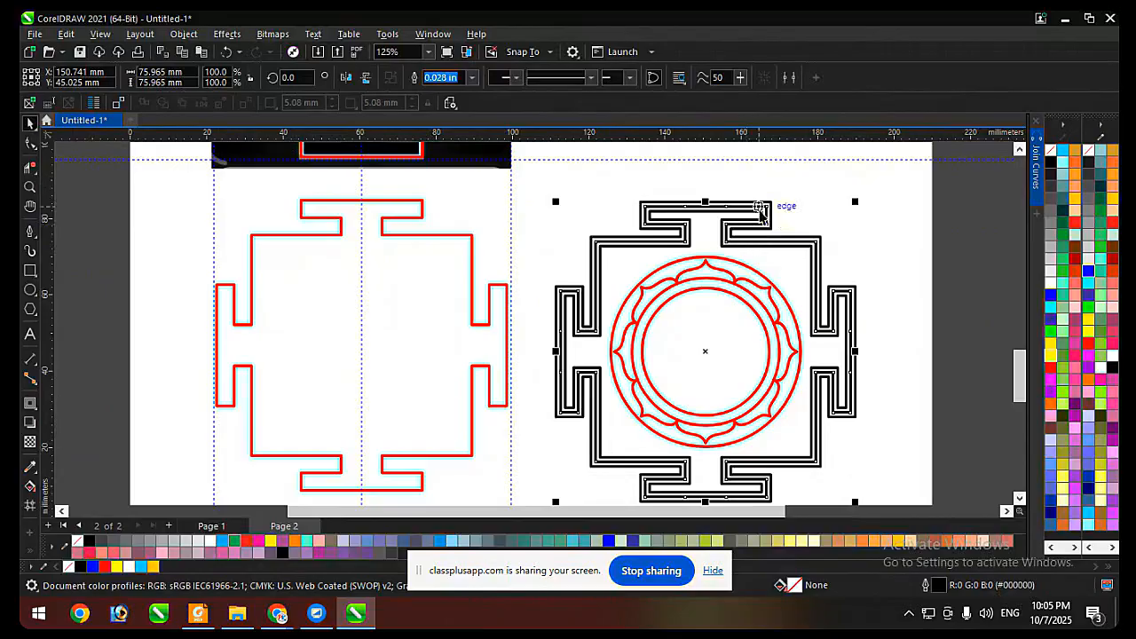
{"action": "left_click", "coordinate": [745, 216]}
{"action": "scroll", "coordinate": [743, 217], "scroll_direction": "up", "scroll_amount": 4}
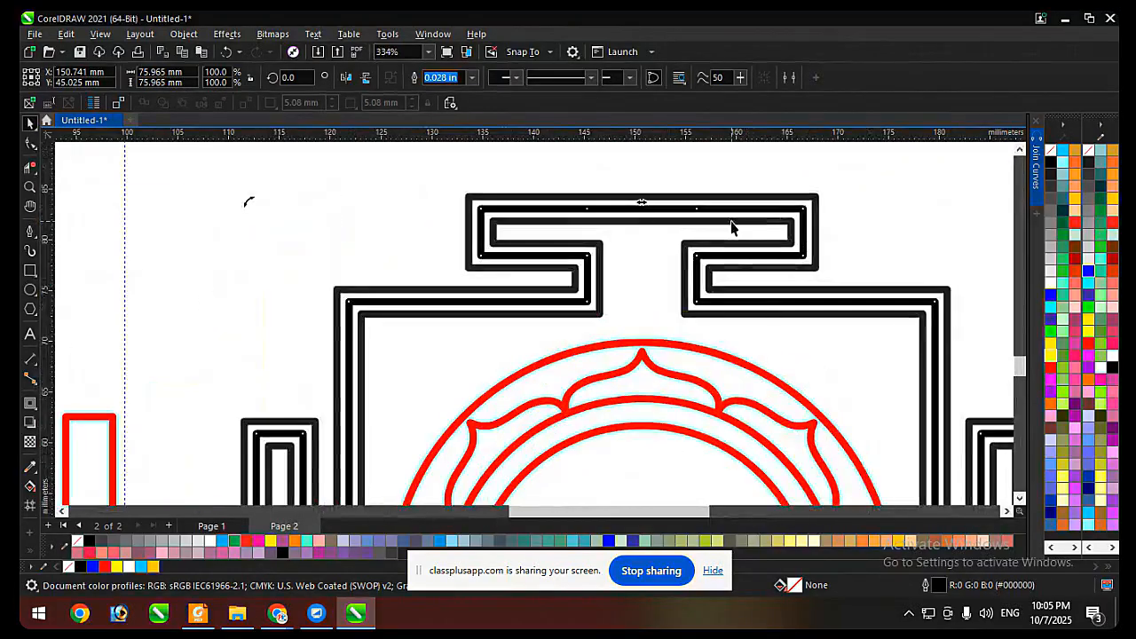
{"action": "left_click", "coordinate": [723, 199]}
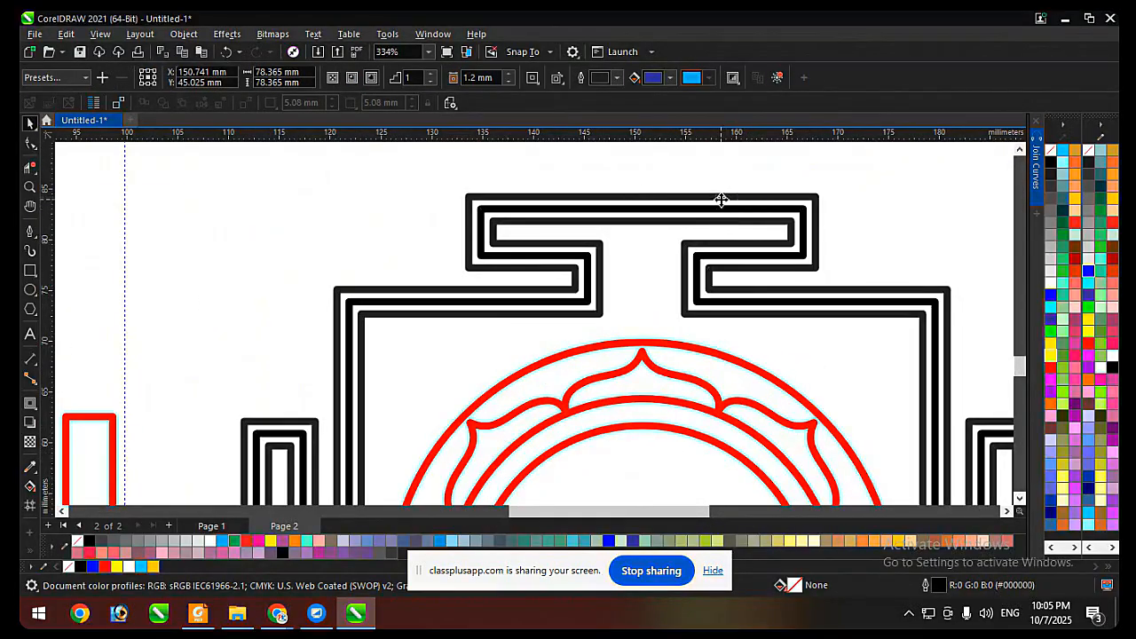
{"action": "key", "text": "ctrl+k"}
{"action": "left_click", "coordinate": [718, 204]}
{"action": "left_click", "coordinate": [713, 209]}
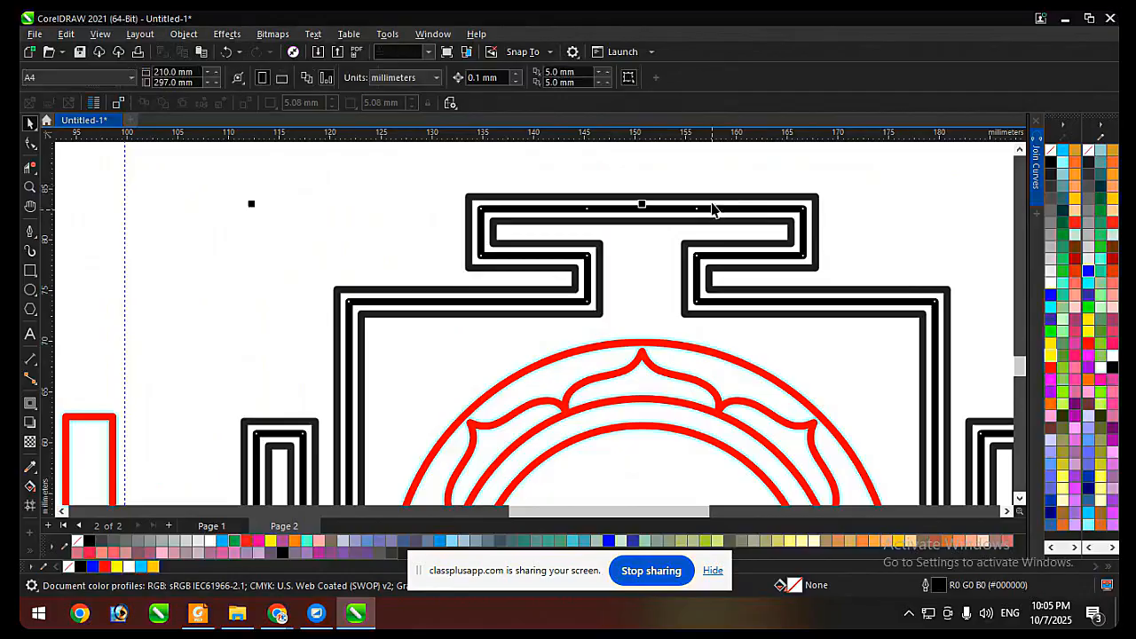
Select the border lines together with the rings and petals, and try outline widths of 0.01 in and 0.014 in.
{"action": "left_click", "coordinate": [713, 201], "text": "shift"}
{"action": "scroll", "coordinate": [709, 228], "scroll_direction": "down", "scroll_amount": 4}
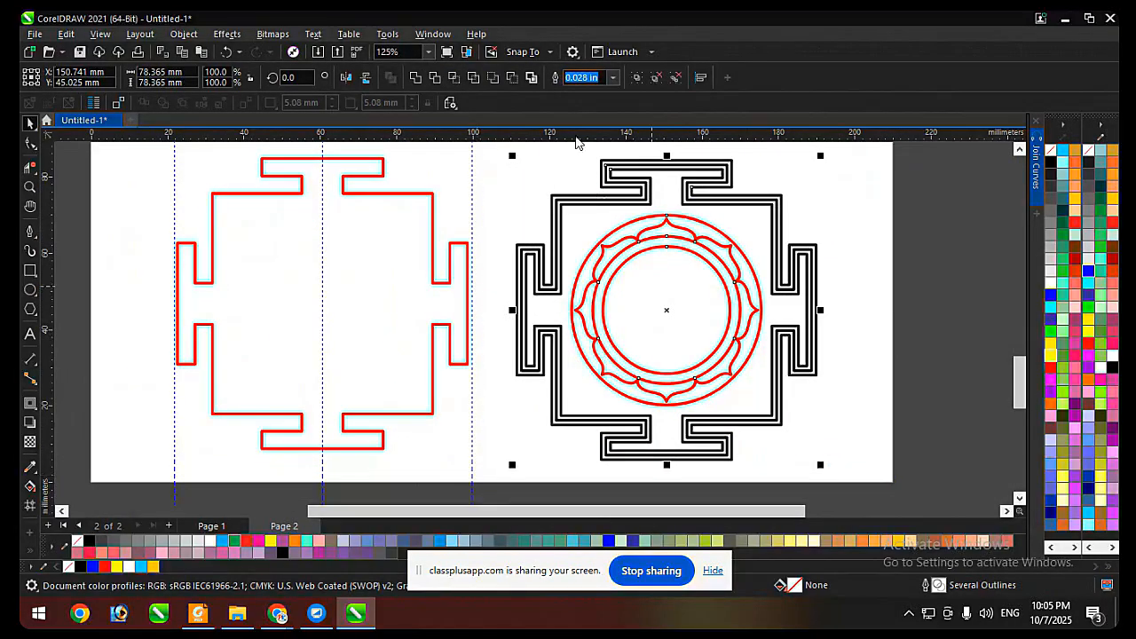
{"action": "left_click", "coordinate": [611, 78]}
{"action": "left_click", "coordinate": [578, 123]}
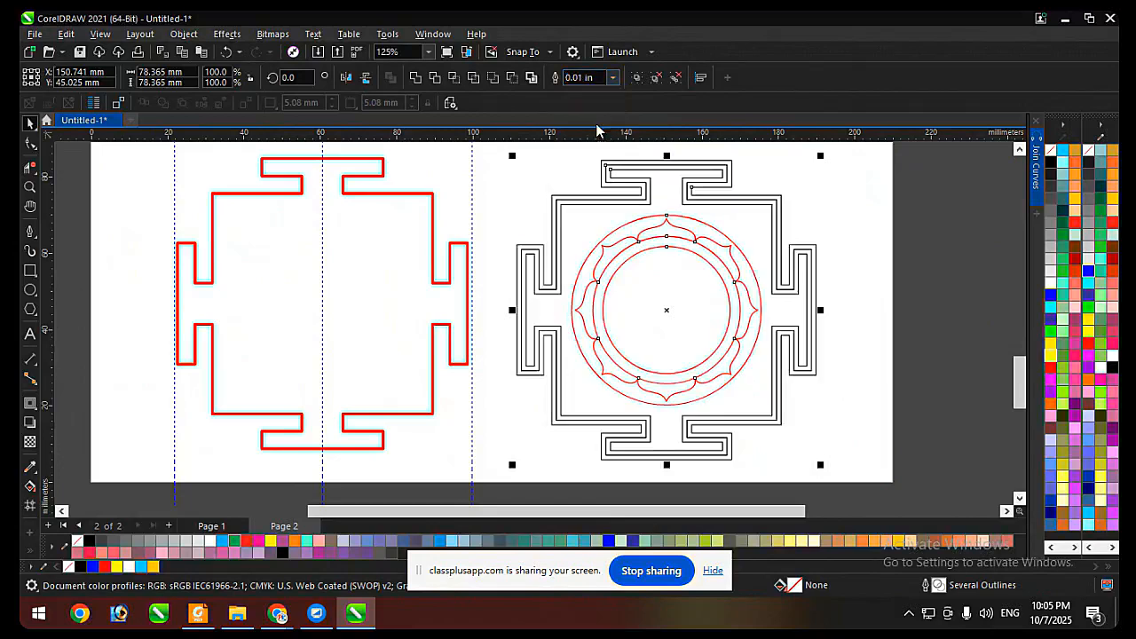
{"action": "scroll", "coordinate": [692, 195], "scroll_direction": "up", "scroll_amount": 1}
{"action": "scroll", "coordinate": [611, 210], "scroll_direction": "down", "scroll_amount": 1}
{"action": "left_click", "coordinate": [611, 78]}
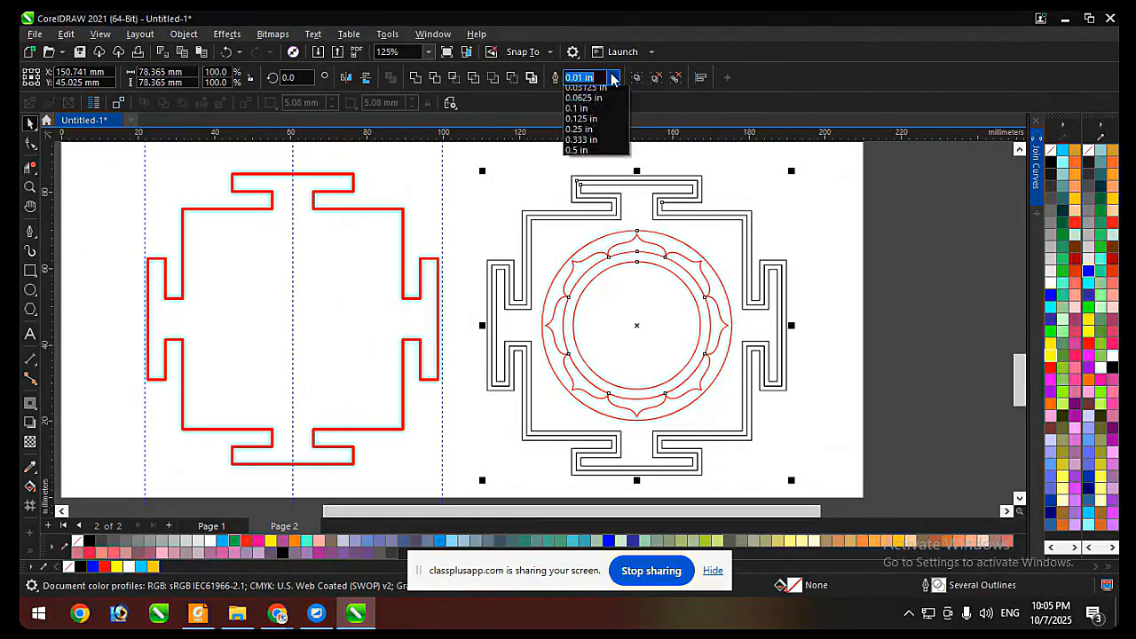
{"action": "left_click", "coordinate": [590, 135]}
{"action": "scroll", "coordinate": [641, 212], "scroll_direction": "up", "scroll_amount": 2}
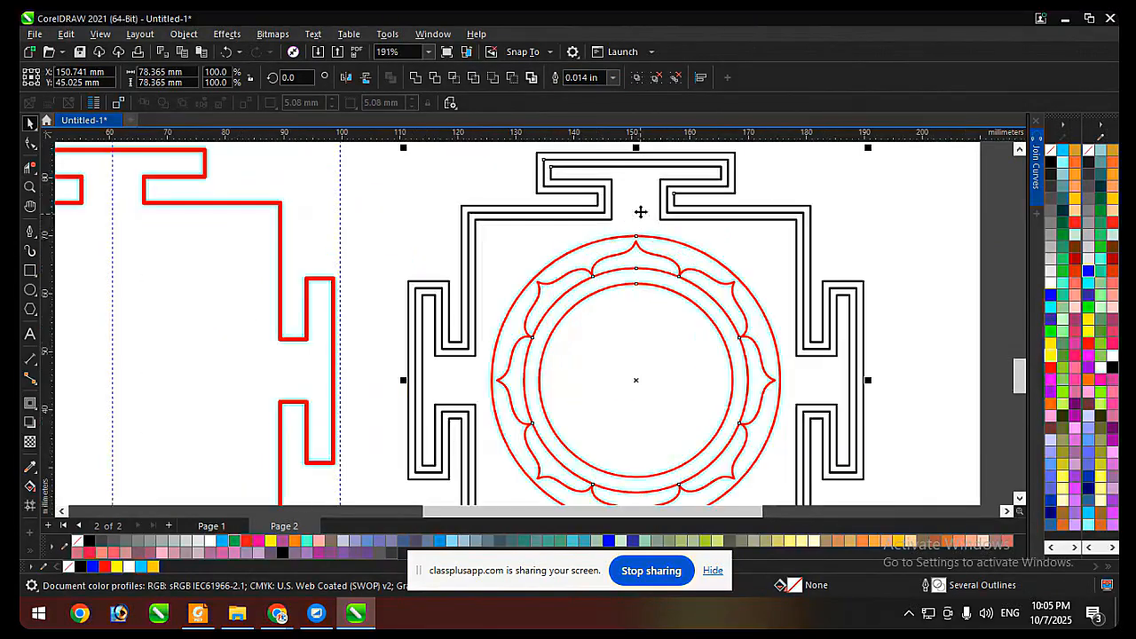
Colour all the selected border, ring and petal outlines black and settle on an outline width of 0.028 in.
{"action": "right_click", "coordinate": [1089, 174]}
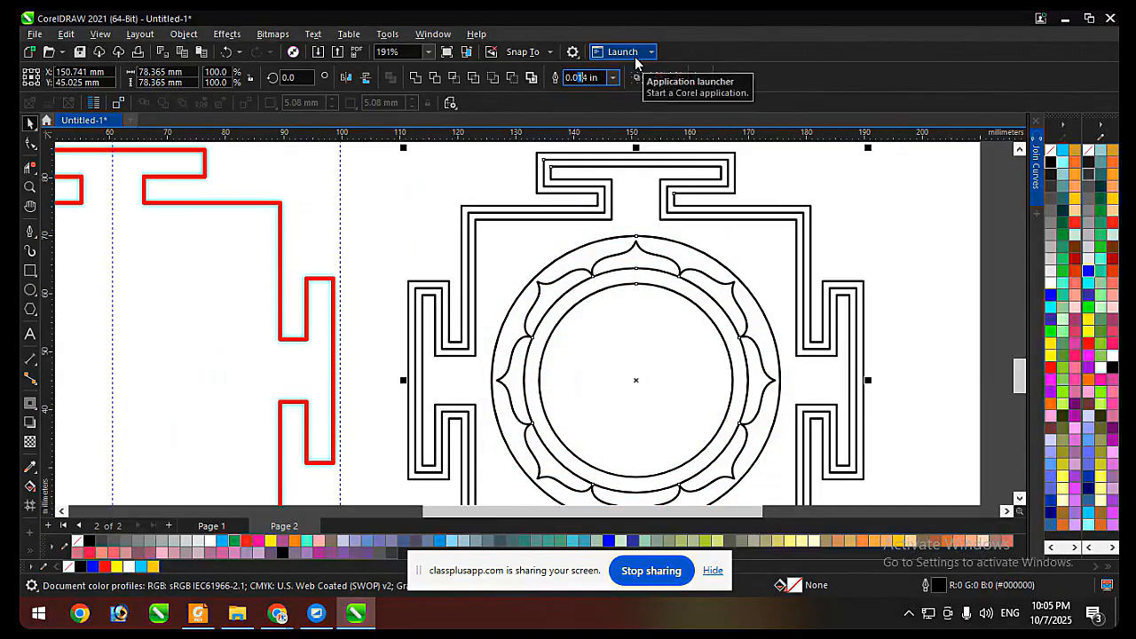
{"action": "key", "text": "Return"}
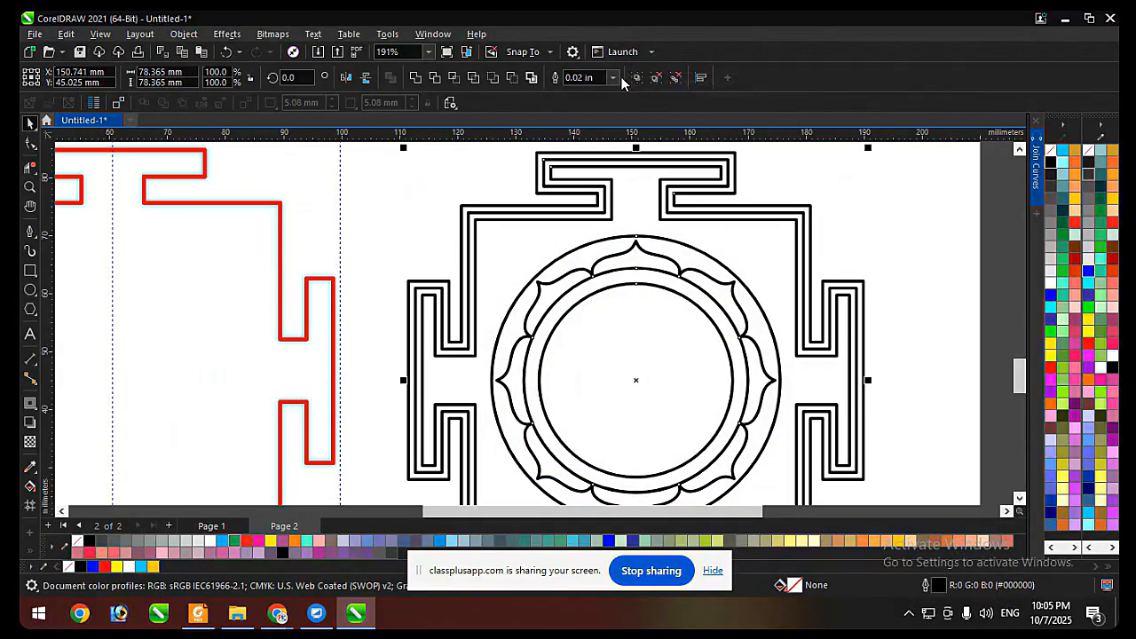
{"action": "left_click", "coordinate": [614, 78]}
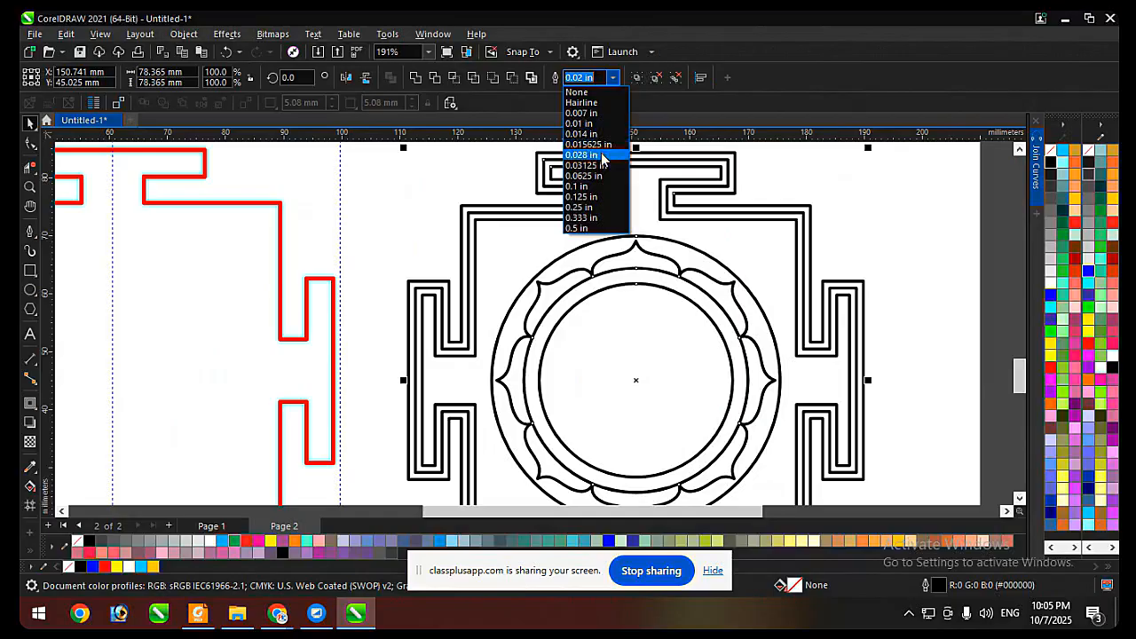
{"action": "left_click", "coordinate": [595, 154]}
{"action": "scroll", "coordinate": [621, 160], "scroll_direction": "down", "scroll_amount": 2}
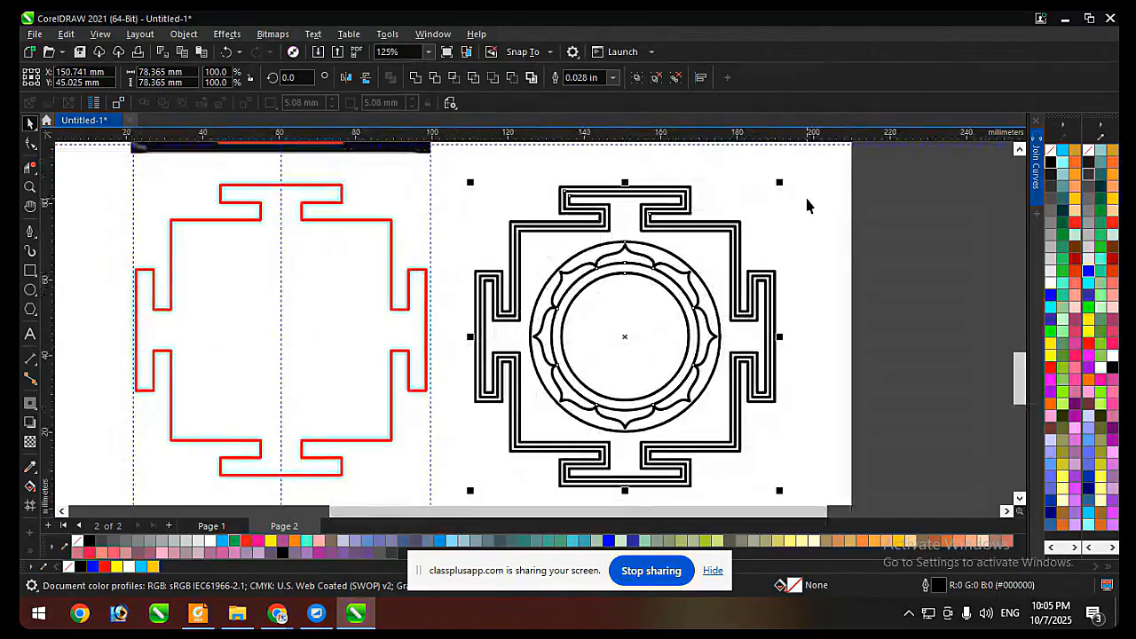
{"action": "left_click", "coordinate": [804, 217]}
Ungroup the rings and petals inside the black border.
{"action": "scroll", "coordinate": [659, 236], "scroll_direction": "up", "scroll_amount": 2}
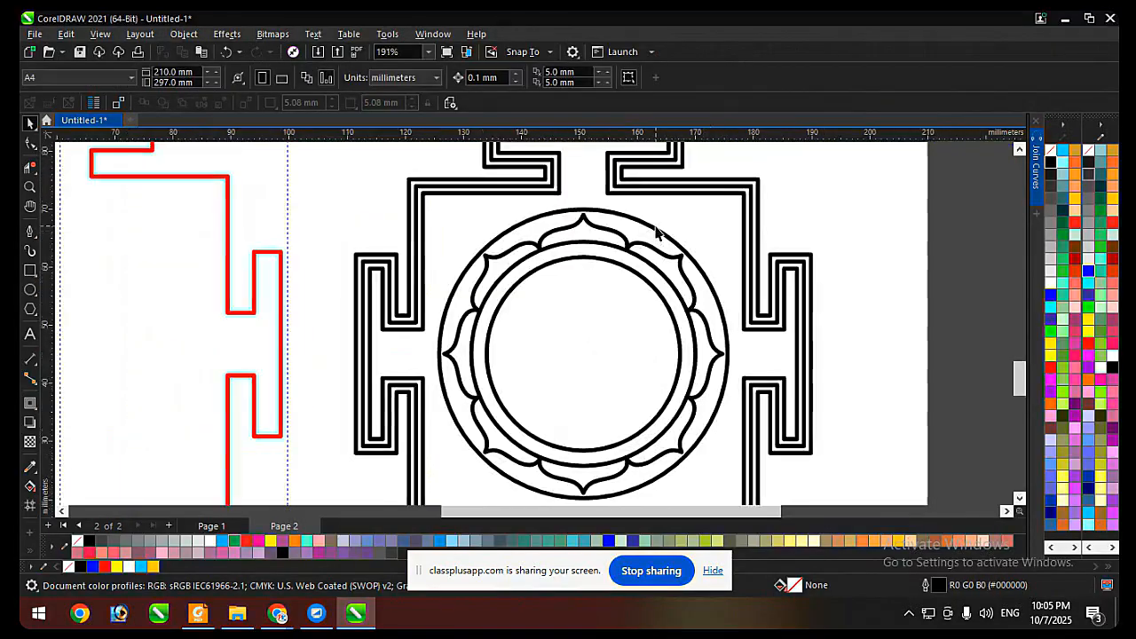
{"action": "left_click", "coordinate": [689, 236]}
{"action": "scroll", "coordinate": [533, 203], "scroll_direction": "up", "scroll_amount": 4}
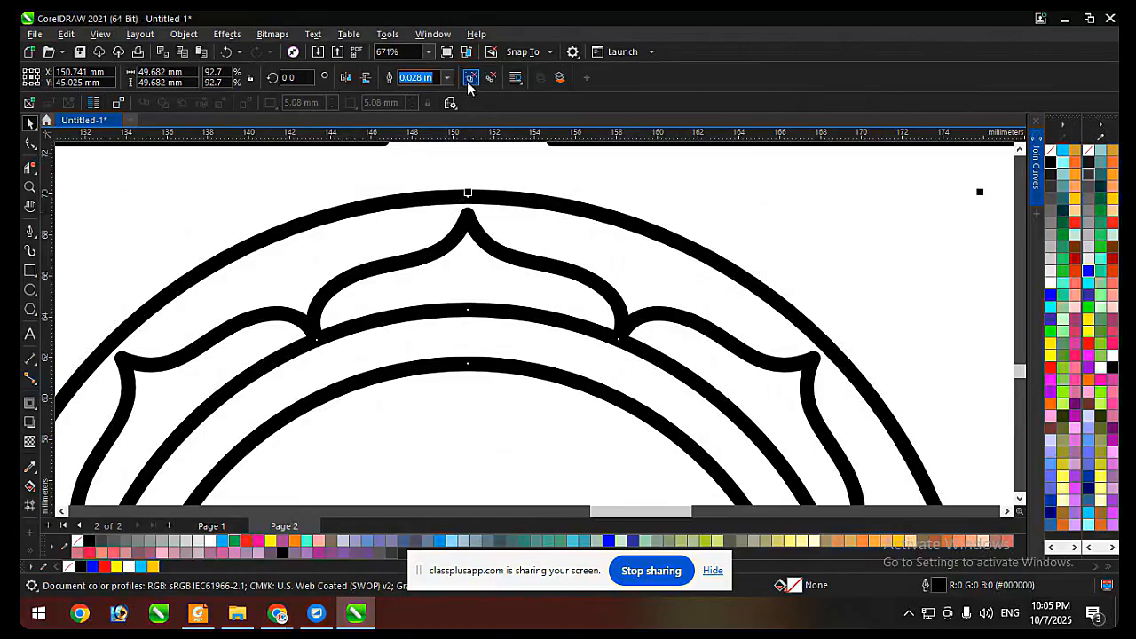
{"action": "left_click", "coordinate": [527, 240]}
Enlarge the outer circle about its centre to about 50.4 mm in diameter.
{"action": "scroll", "coordinate": [809, 211], "scroll_direction": "down", "scroll_amount": 4}
{"action": "left_click", "coordinate": [653, 266]}
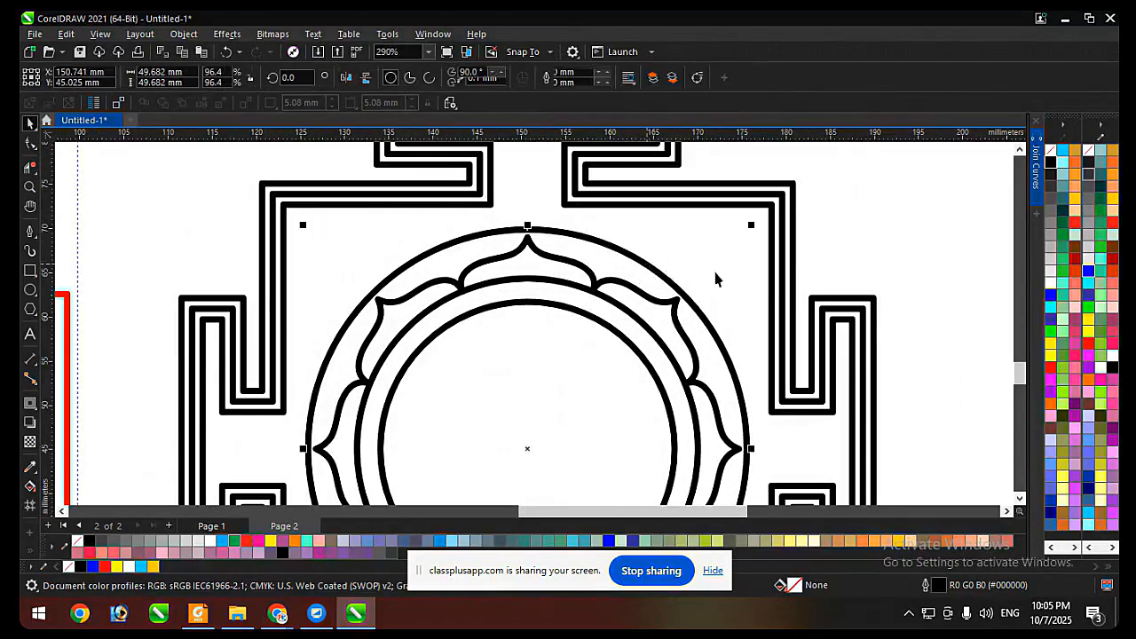
{"action": "scroll", "coordinate": [766, 204], "scroll_direction": "up", "scroll_amount": 2}
{"action": "mouse_move", "coordinate": [765, 201]}
{"action": "left_mouse_down"}
{"action": "mouse_move", "coordinate": [761, 211]}
{"action": "mouse_move", "coordinate": [773, 183]}
{"action": "left_mouse_up"}
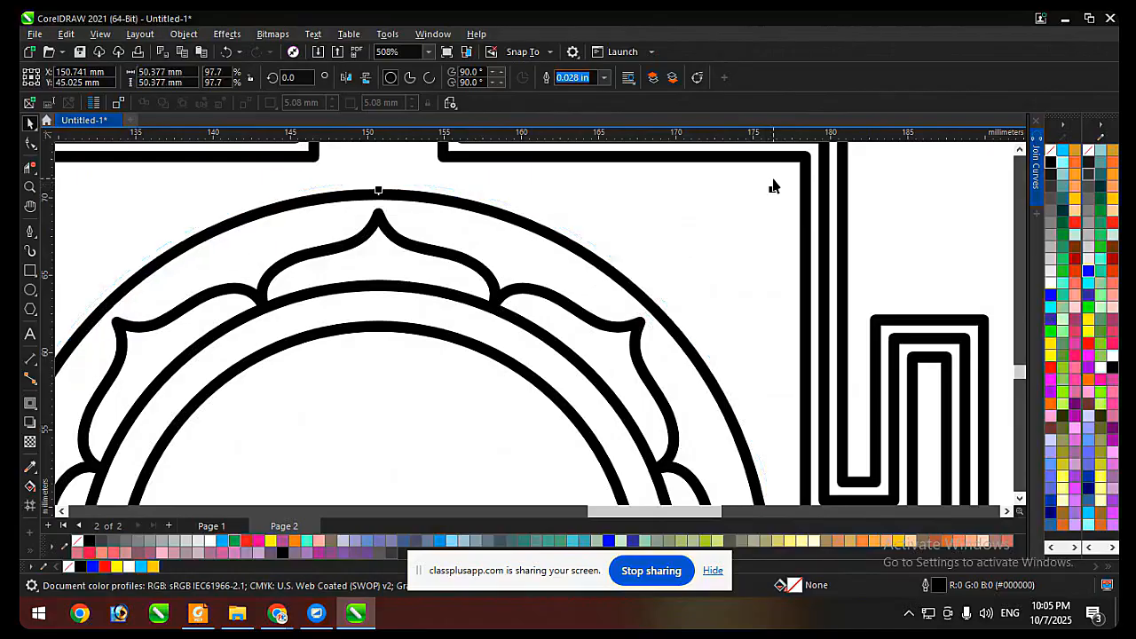
{"action": "scroll", "coordinate": [773, 201], "scroll_direction": "down", "scroll_amount": 2}
{"action": "scroll", "coordinate": [556, 251], "scroll_direction": "down", "scroll_amount": 2}
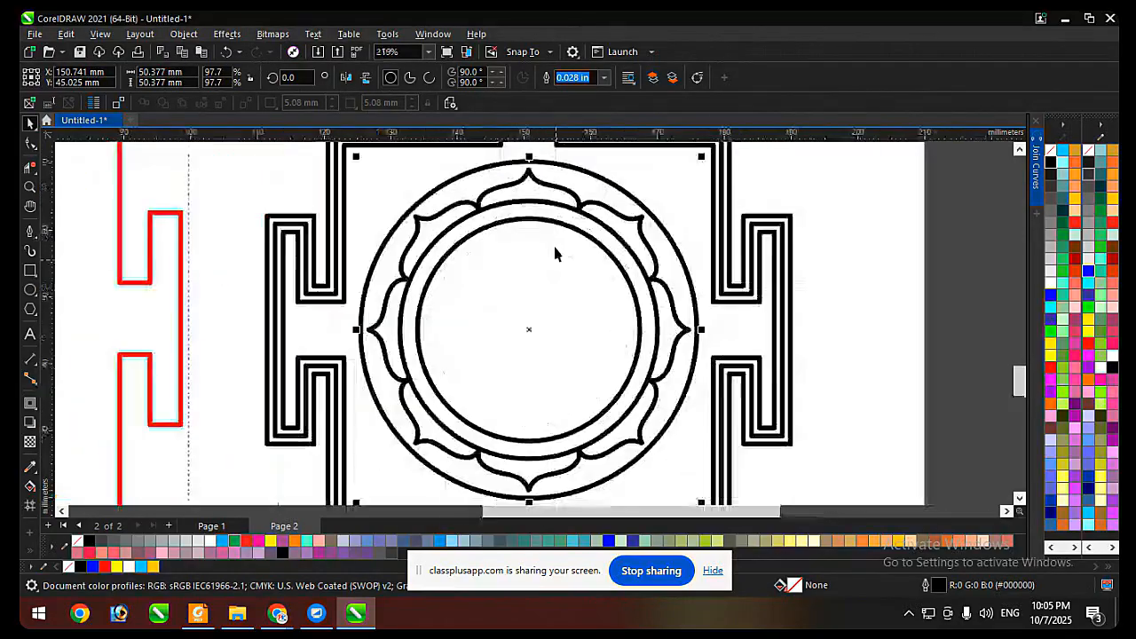
Select the complete black yantra design and convert its outlines to objects as a single filled curve.
{"action": "scroll", "coordinate": [568, 286], "scroll_direction": "down", "scroll_amount": 1}
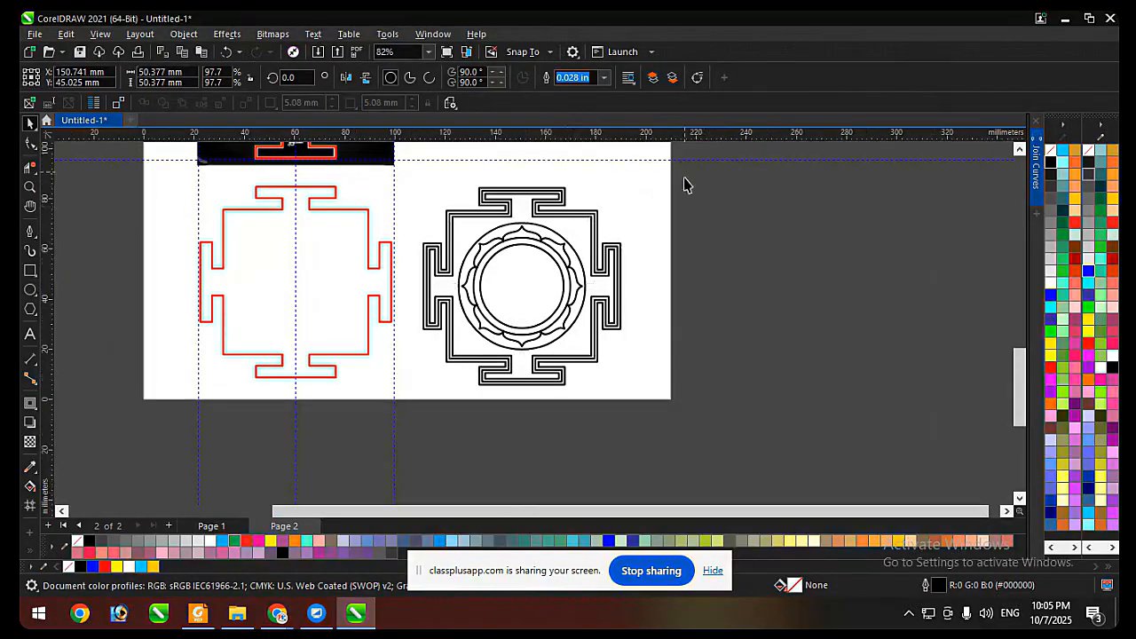
{"action": "left_click_drag", "start_coordinate": [684, 174], "coordinate": [410, 400]}
{"action": "scroll", "coordinate": [562, 224], "scroll_direction": "up", "scroll_amount": 1}
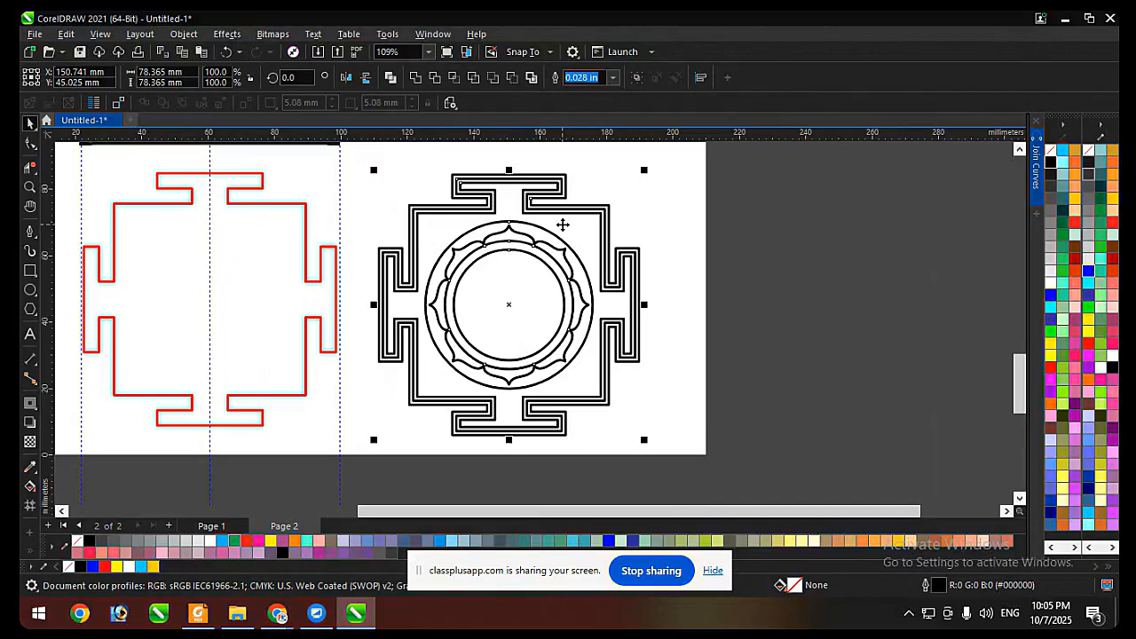
{"action": "key", "text": "ctrl+shift+q"}
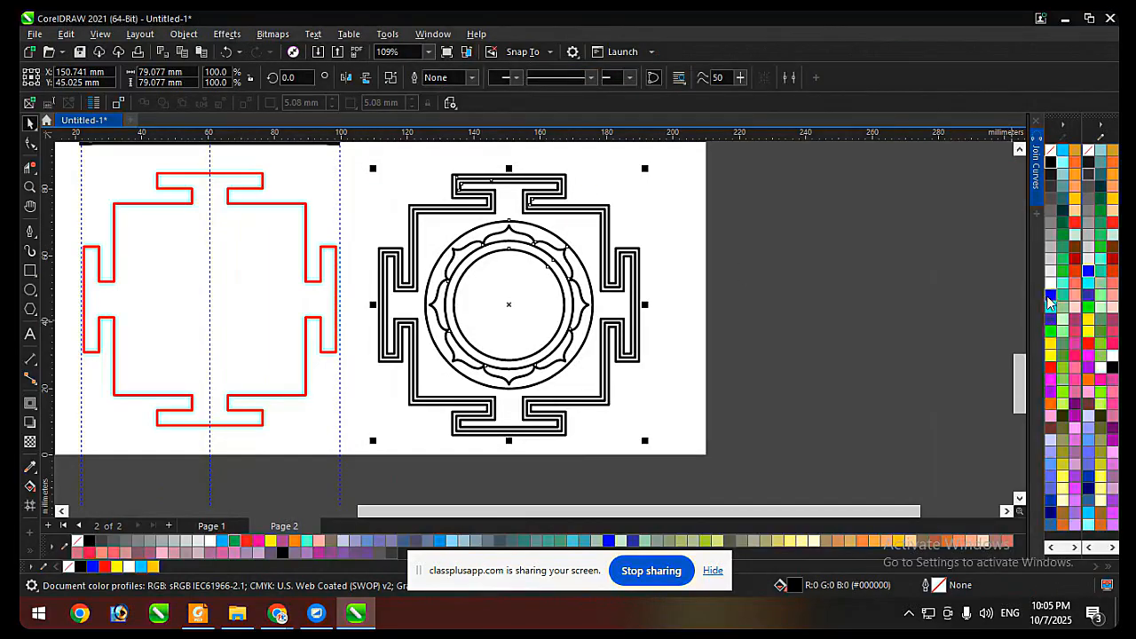
Give the converted yantra curve a blue outline of Hairline width.
{"action": "right_click", "coordinate": [1051, 300]}
{"action": "scroll", "coordinate": [522, 174], "scroll_direction": "up", "scroll_amount": 4}
{"action": "left_click", "coordinate": [472, 78]}
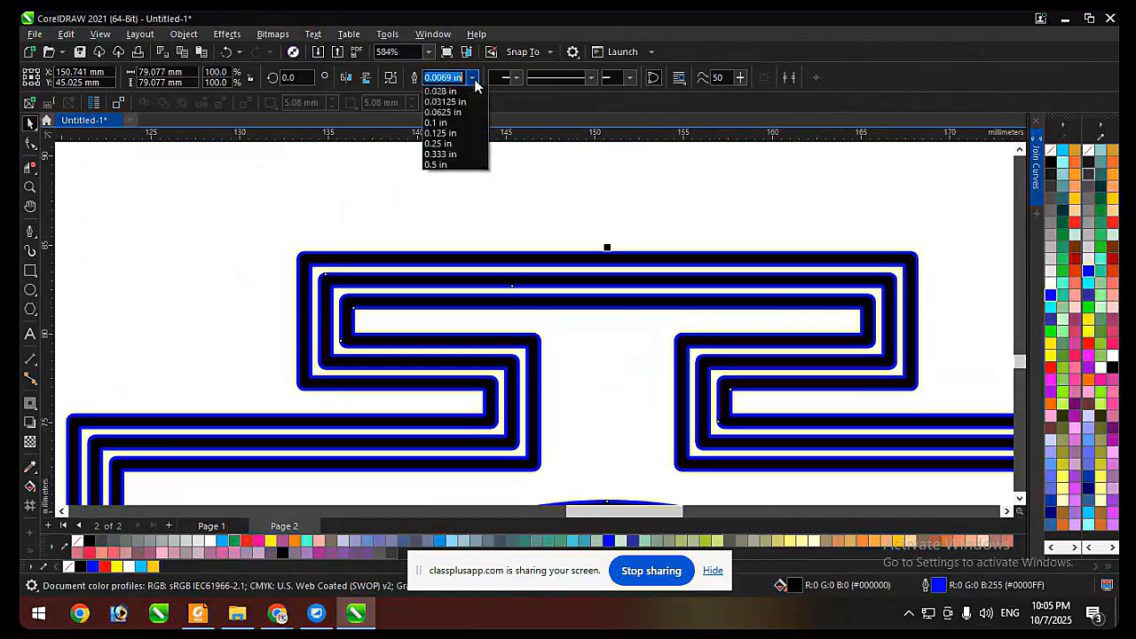
{"action": "left_click", "coordinate": [464, 104]}
{"action": "scroll", "coordinate": [465, 181], "scroll_direction": "down", "scroll_amount": 6}
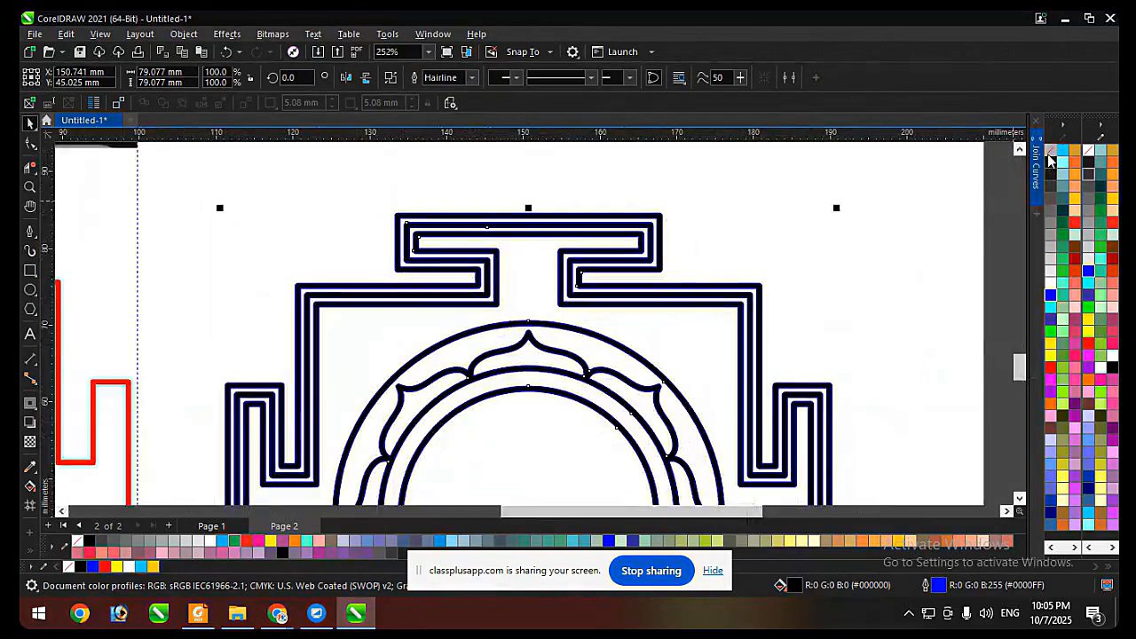
Remove the black fill from the converted curve and inspect its double contour lines up close.
{"action": "left_click", "coordinate": [1050, 151]}
{"action": "scroll", "coordinate": [418, 221], "scroll_direction": "down", "scroll_amount": 2}
{"action": "scroll", "coordinate": [426, 226], "scroll_direction": "up", "scroll_amount": 6}
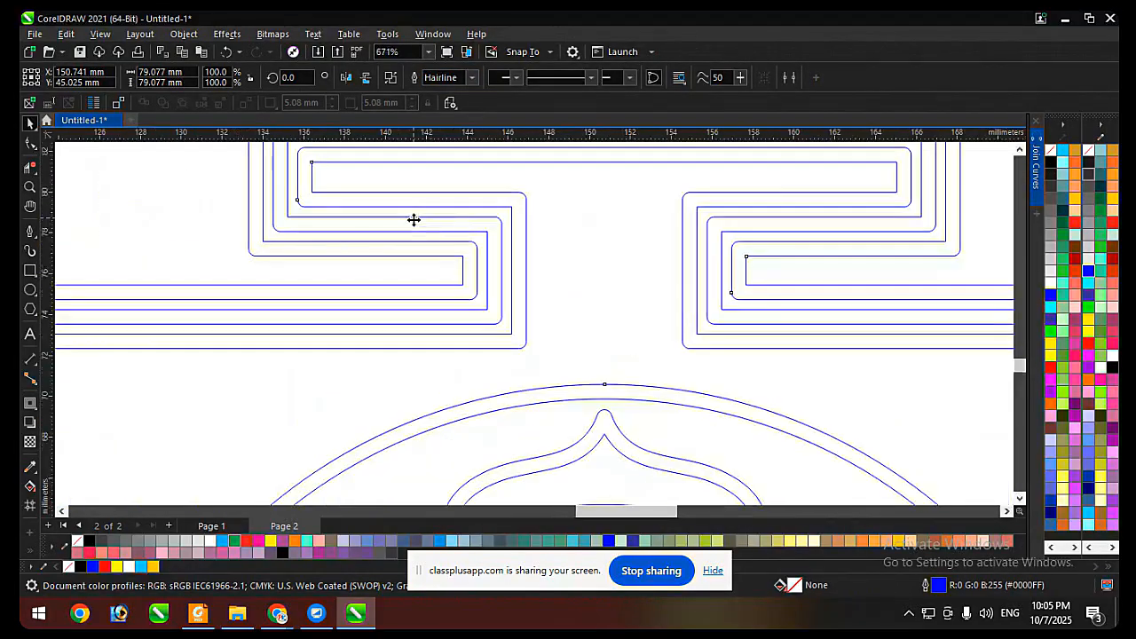
{"action": "scroll", "coordinate": [334, 208], "scroll_direction": "up", "scroll_amount": 3}
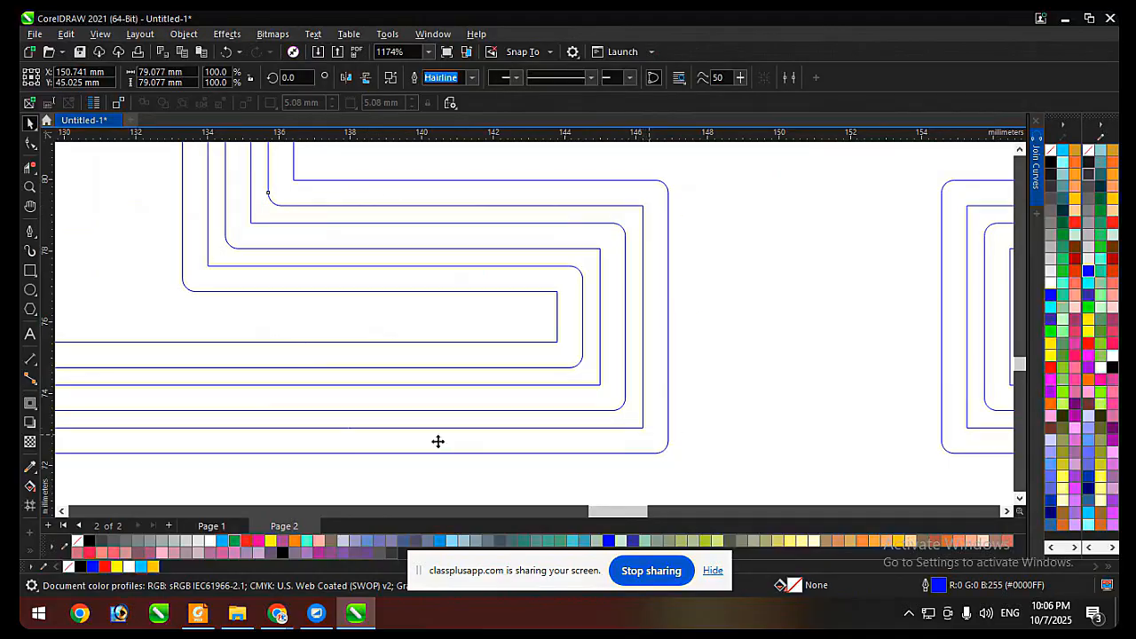
{"action": "scroll", "coordinate": [369, 353], "scroll_direction": "down", "scroll_amount": 8}
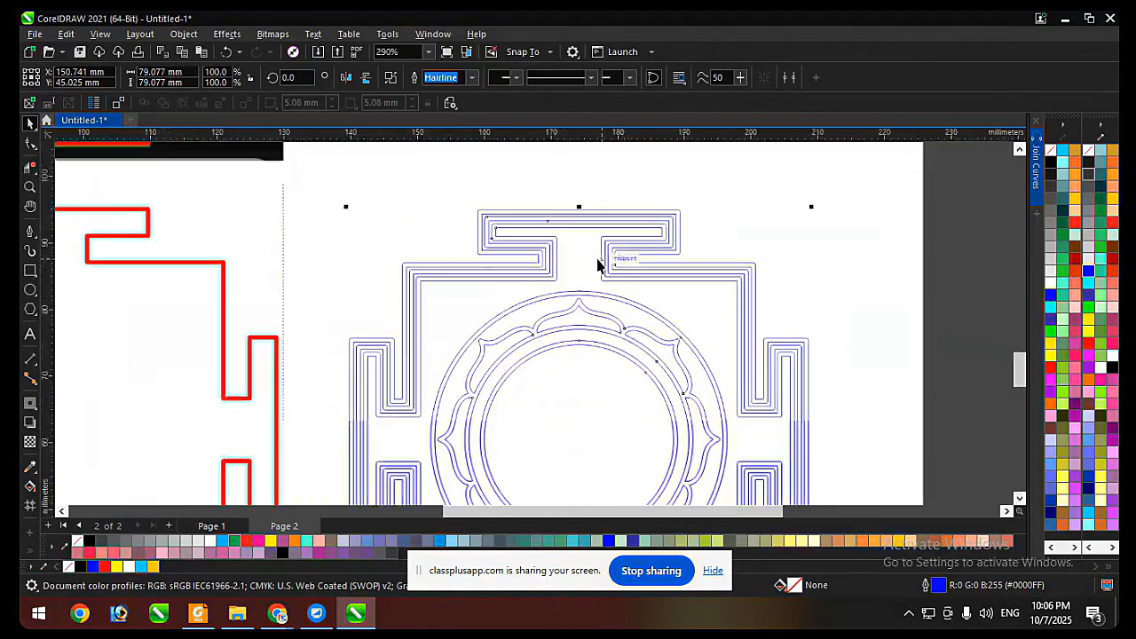
{"action": "scroll", "coordinate": [598, 259], "scroll_direction": "up", "scroll_amount": 2}
{"action": "scroll", "coordinate": [513, 235], "scroll_direction": "down", "scroll_amount": 4}
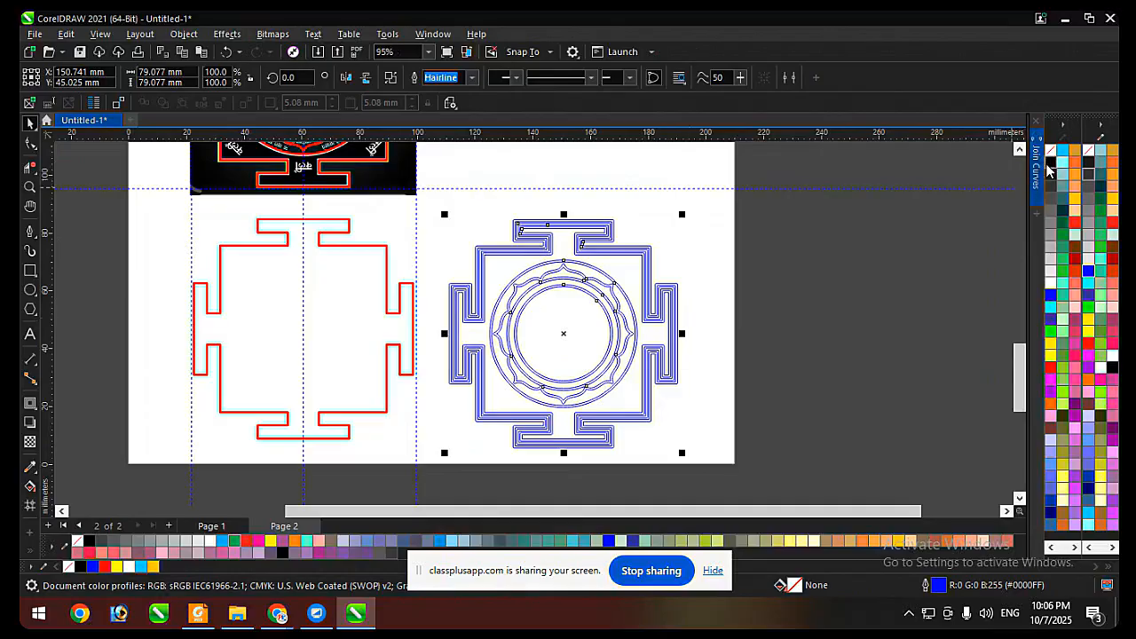
Undo the fill removal and blue outline, and give the black-filled yantra curve a black outline.
{"action": "left_click", "coordinate": [858, 187]}
{"action": "scroll", "coordinate": [589, 266], "scroll_direction": "up", "scroll_amount": 4}
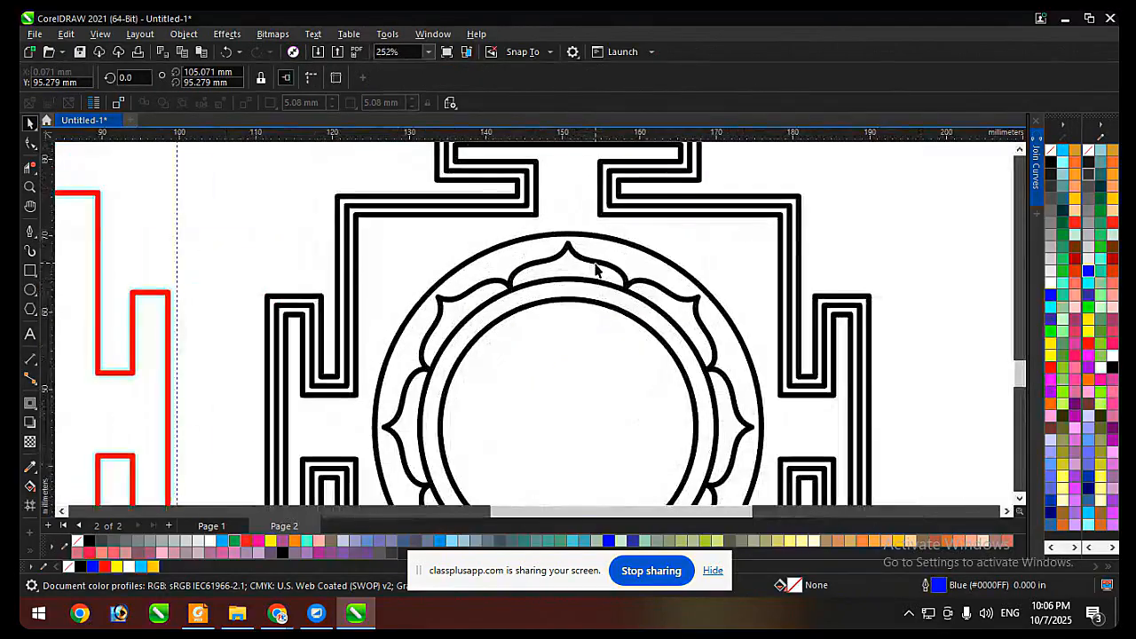
{"action": "scroll", "coordinate": [589, 271], "scroll_direction": "up", "scroll_amount": 2}
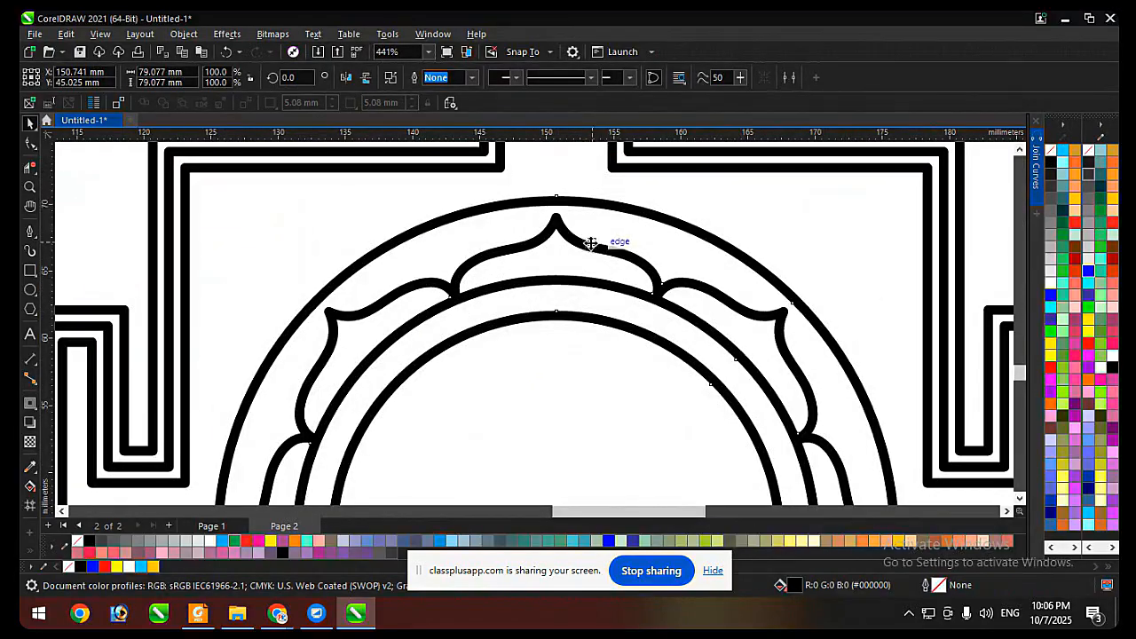
{"action": "scroll", "coordinate": [552, 249], "scroll_direction": "up", "scroll_amount": 1}
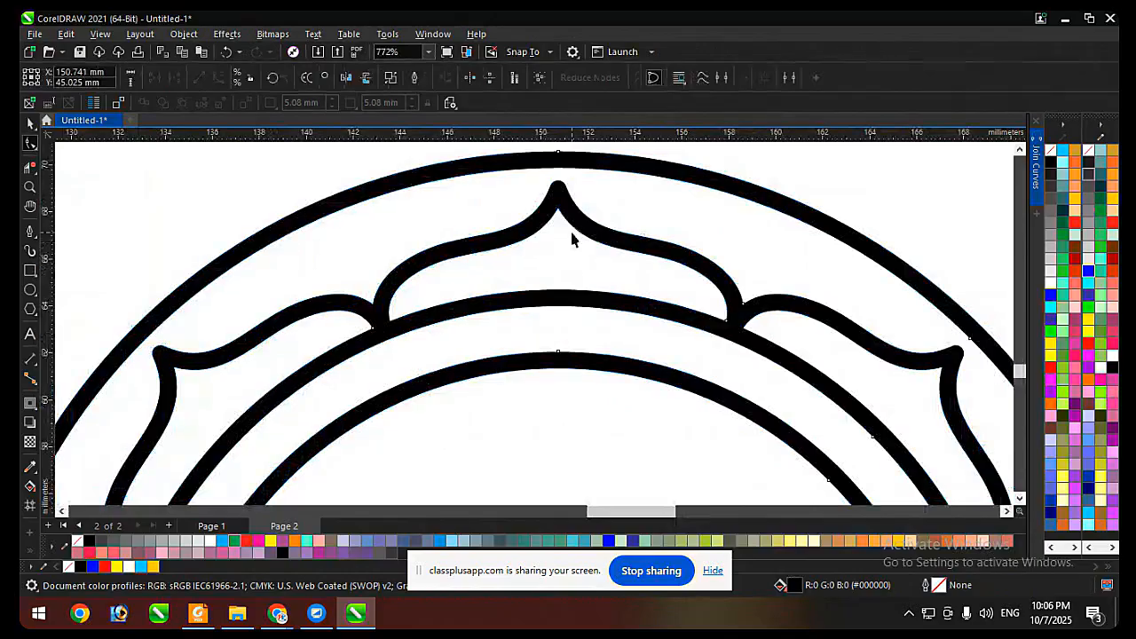
{"action": "scroll", "coordinate": [573, 236], "scroll_direction": "down", "scroll_amount": 2}
{"action": "right_click", "coordinate": [1051, 162]}
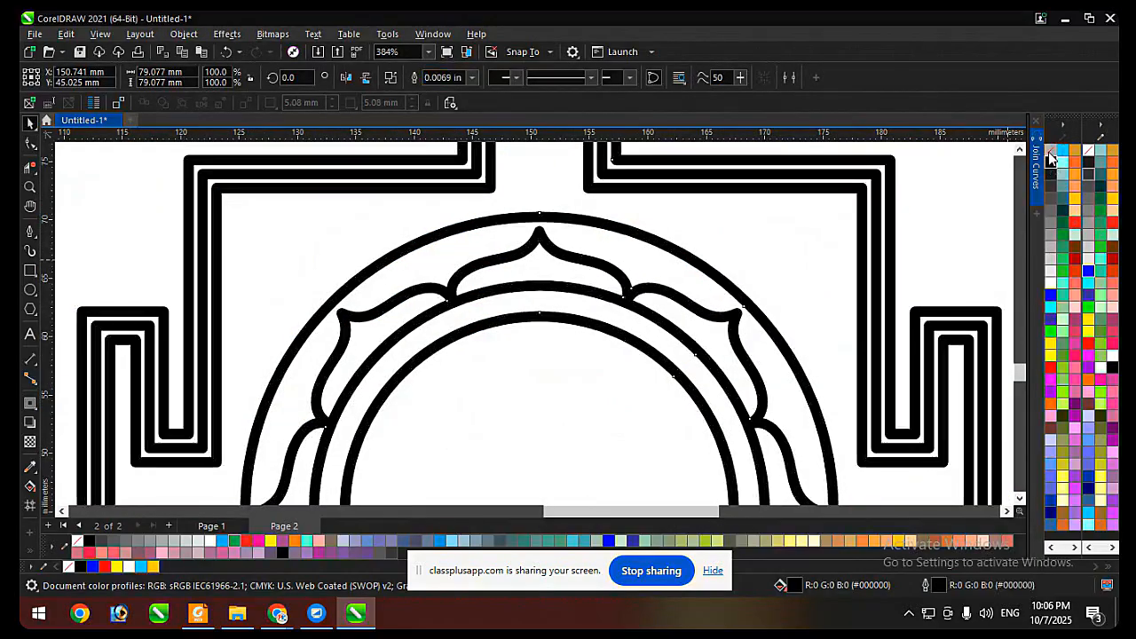
Remove the black fill from the converted yantra curve and break it apart into separate contours.
{"action": "left_click", "coordinate": [1051, 150]}
{"action": "left_click", "coordinate": [933, 243]}
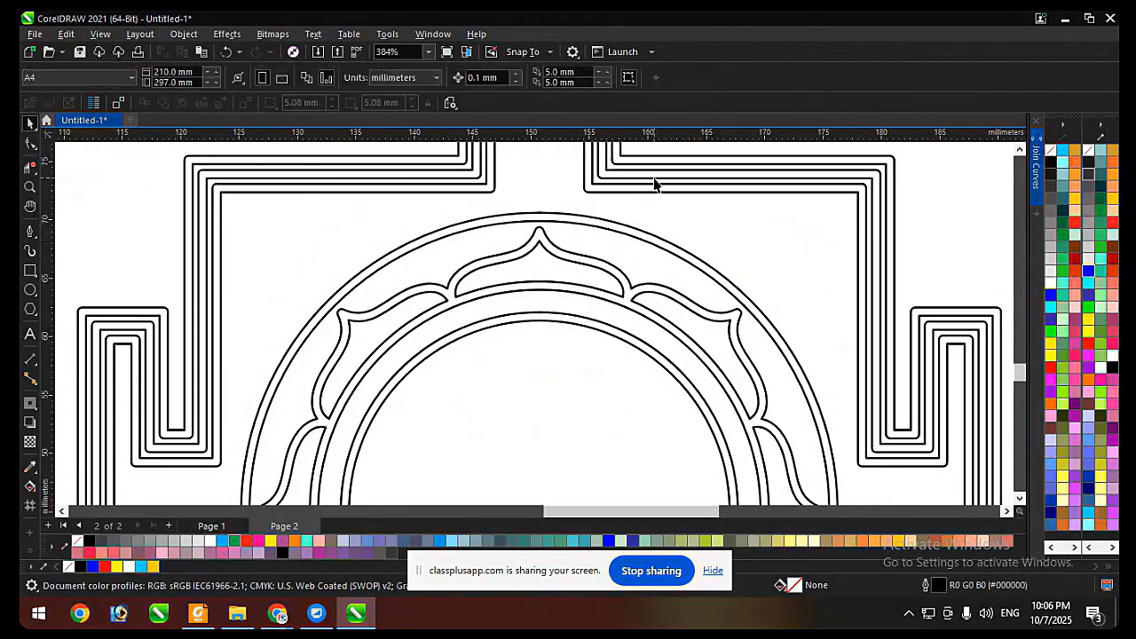
{"action": "scroll", "coordinate": [654, 183], "scroll_direction": "down", "scroll_amount": 2}
Delete the inner contour lines of the top, upper-right, right and lower-right petals on the yantra ring.
{"action": "left_click", "coordinate": [578, 232]}
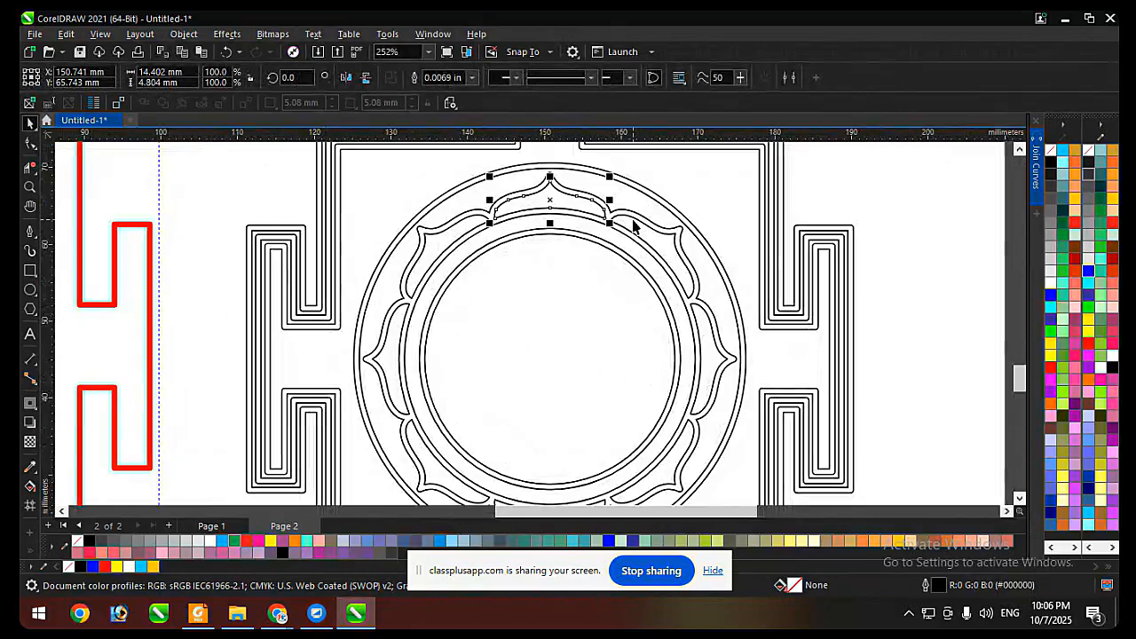
{"action": "left_click", "coordinate": [643, 225]}
{"action": "left_click", "coordinate": [715, 330]}
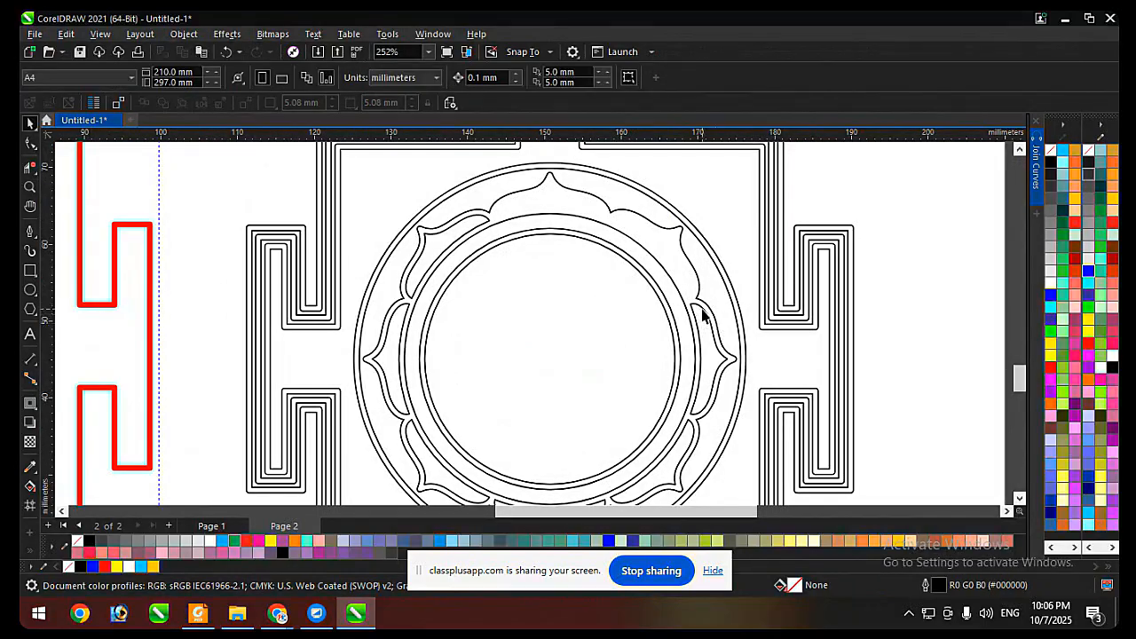
{"action": "left_click", "coordinate": [702, 309]}
{"action": "key", "text": "Delete"}
{"action": "scroll", "coordinate": [745, 258], "scroll_direction": "down", "scroll_amount": 1}
{"action": "scroll", "coordinate": [721, 334], "scroll_direction": "up", "scroll_amount": 1}
{"action": "left_click", "coordinate": [715, 355]}
{"action": "key", "text": "Delete"}
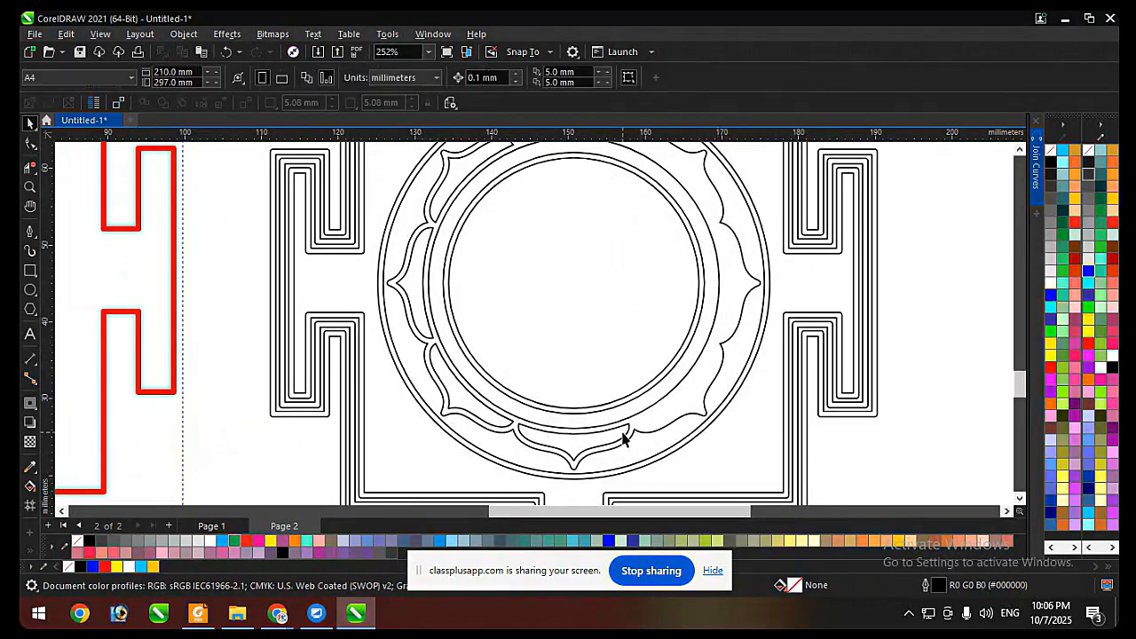
Delete the inner contour lines of the bottom and lower-left petals on the yantra ring.
{"action": "left_click", "coordinate": [624, 437]}
{"action": "key", "text": "Delete"}
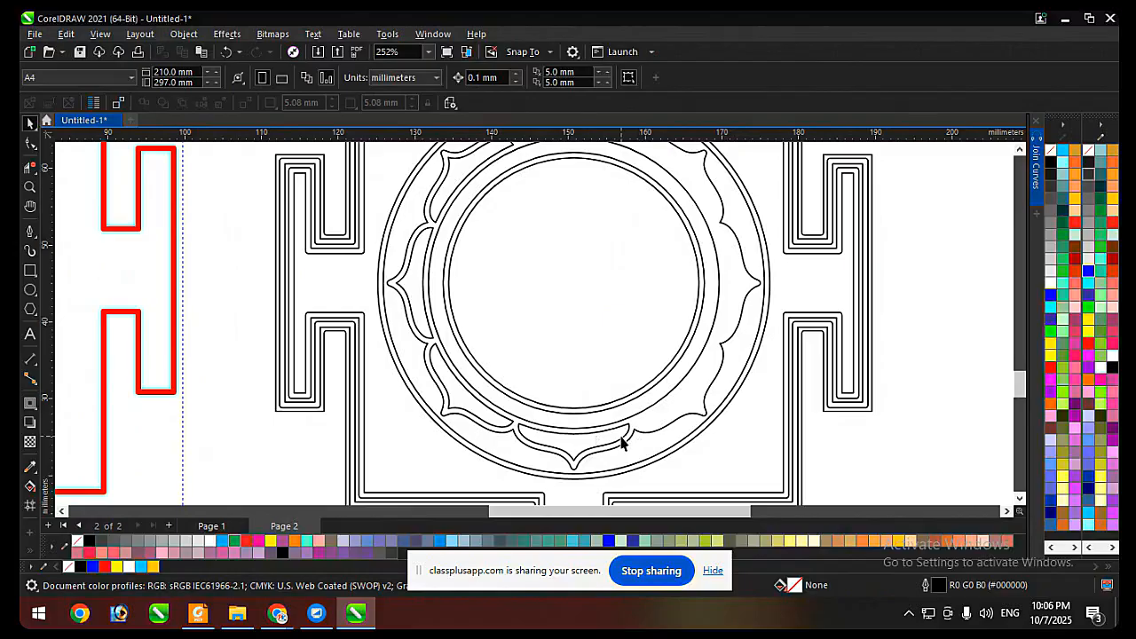
{"action": "key", "text": "ctrl+z"}
{"action": "left_click", "coordinate": [621, 439]}
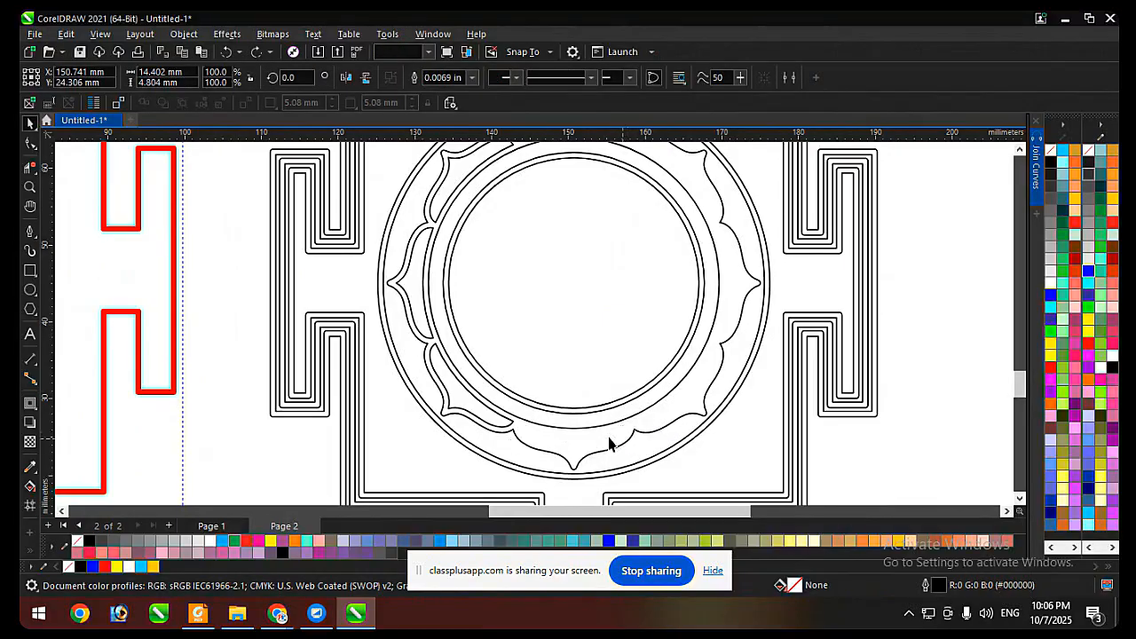
{"action": "key", "text": "Delete"}
{"action": "left_click", "coordinate": [510, 423]}
{"action": "left_click", "coordinate": [509, 423]}
{"action": "key", "text": "Delete"}
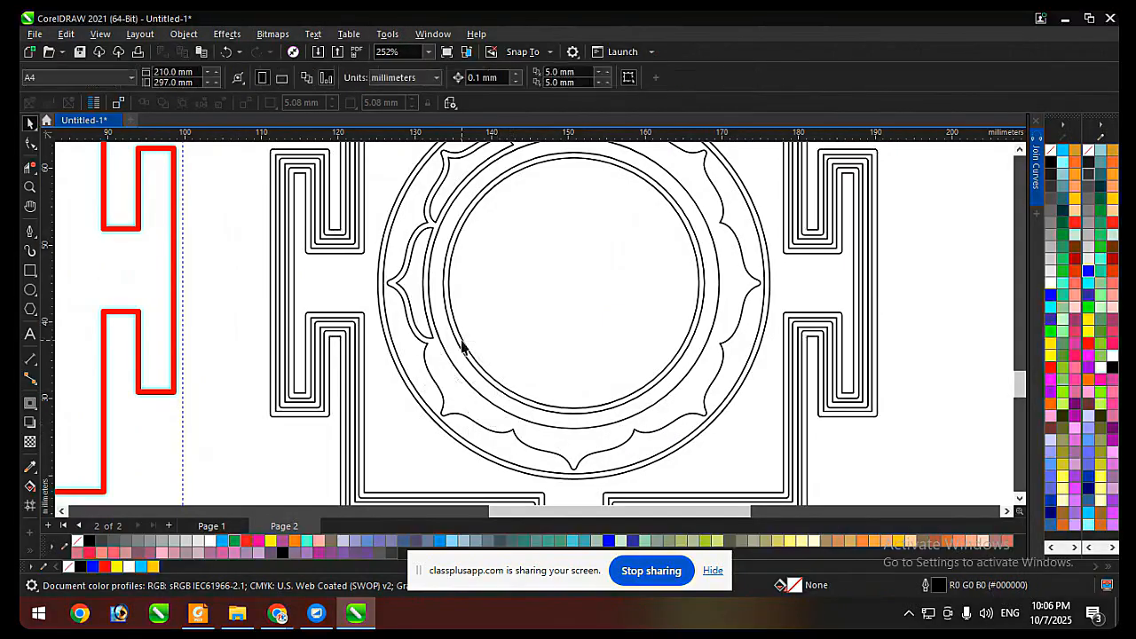
Delete the inner contour lines of the left and upper-left petals on the yantra ring.
{"action": "left_click", "coordinate": [432, 341]}
{"action": "key", "text": "Delete"}
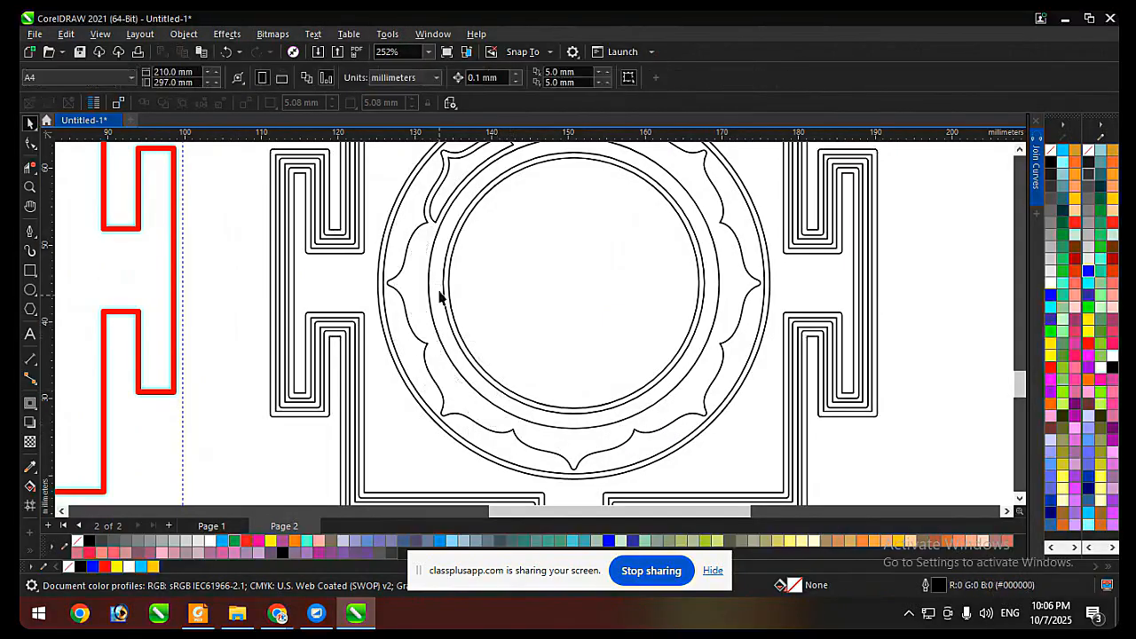
{"action": "left_click", "coordinate": [432, 221]}
{"action": "key", "text": "Delete"}
{"action": "scroll", "coordinate": [464, 314], "scroll_direction": "down", "scroll_amount": 1}
{"action": "scroll", "coordinate": [451, 246], "scroll_direction": "up", "scroll_amount": 1}
{"action": "key", "text": "ctrl+z"}
{"action": "left_click", "coordinate": [443, 254]}
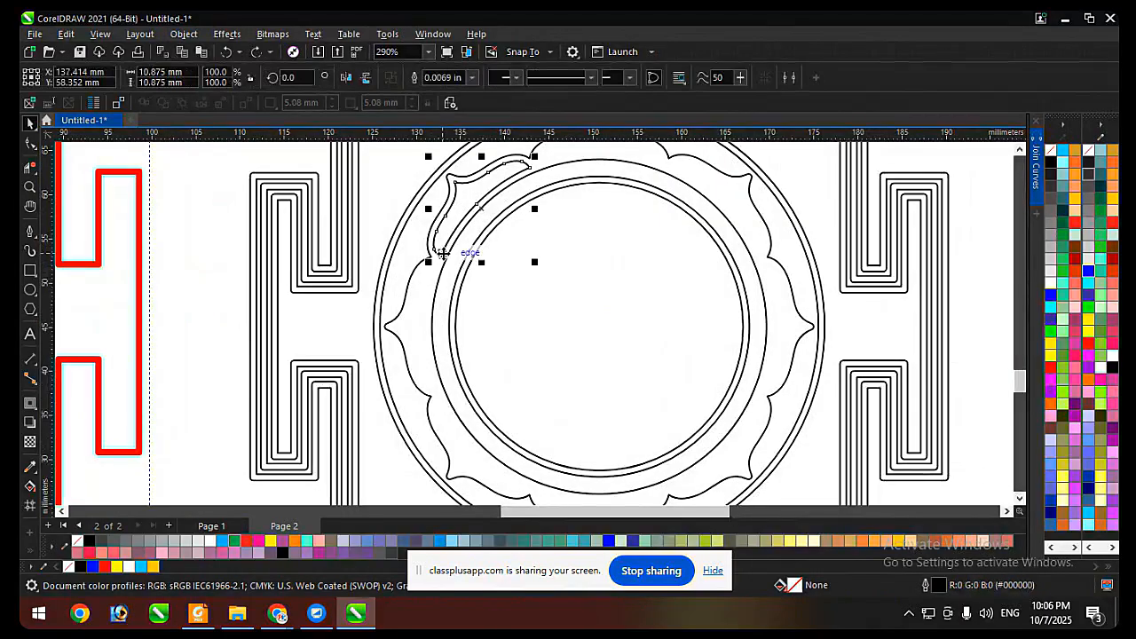
{"action": "key", "text": "Delete"}
{"action": "scroll", "coordinate": [497, 248], "scroll_direction": "down", "scroll_amount": 4}
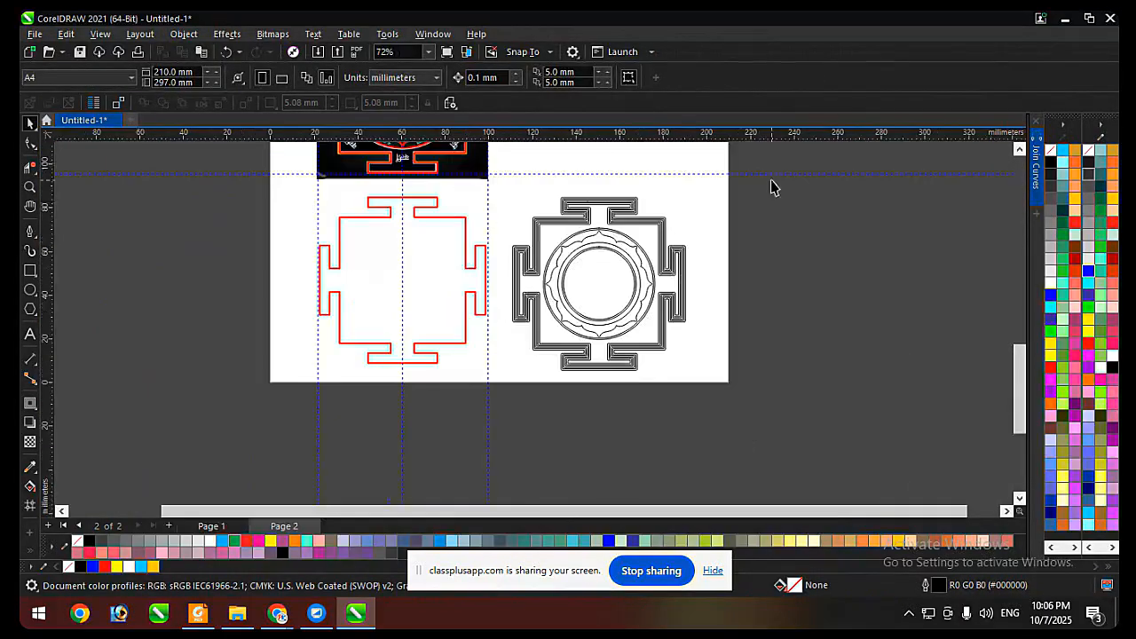
Select all the yantra contours, fill them black and combine them into one curve.
{"action": "left_click_drag", "start_coordinate": [495, 386], "coordinate": [499, 390]}
{"action": "scroll", "coordinate": [667, 270], "scroll_direction": "up", "scroll_amount": 1}
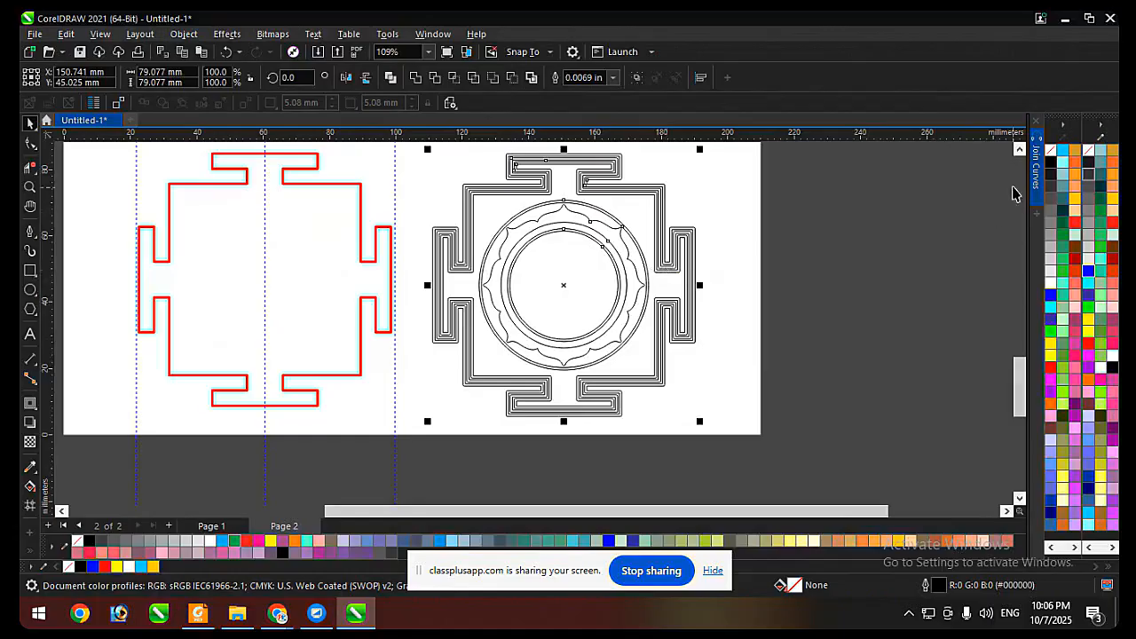
{"action": "left_click", "coordinate": [1051, 168]}
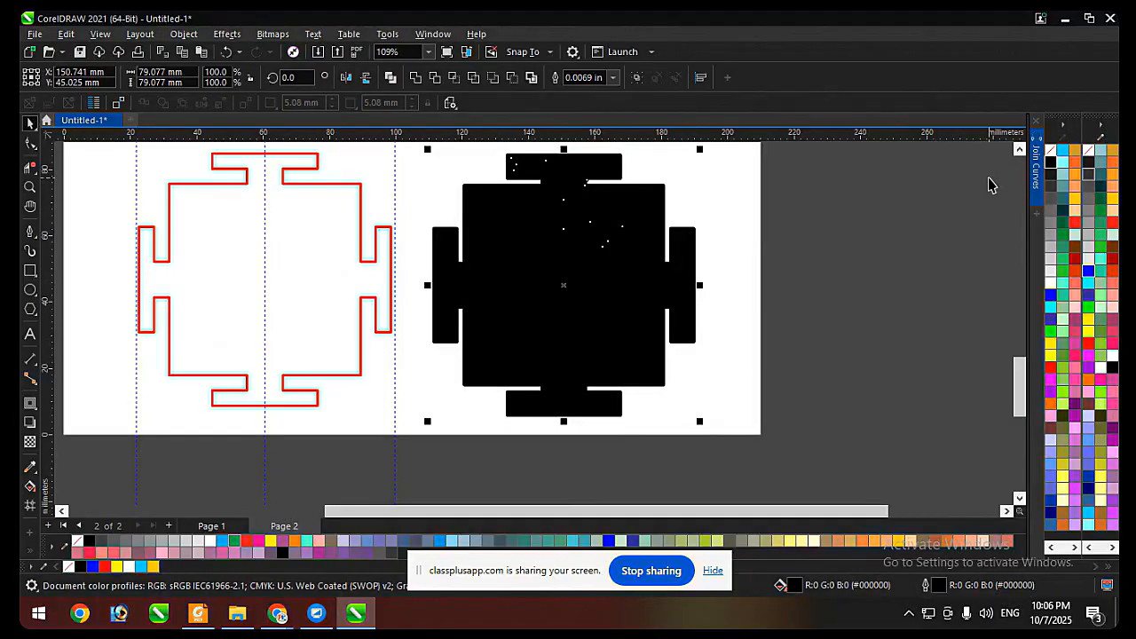
{"action": "key", "text": "ctrl+l"}
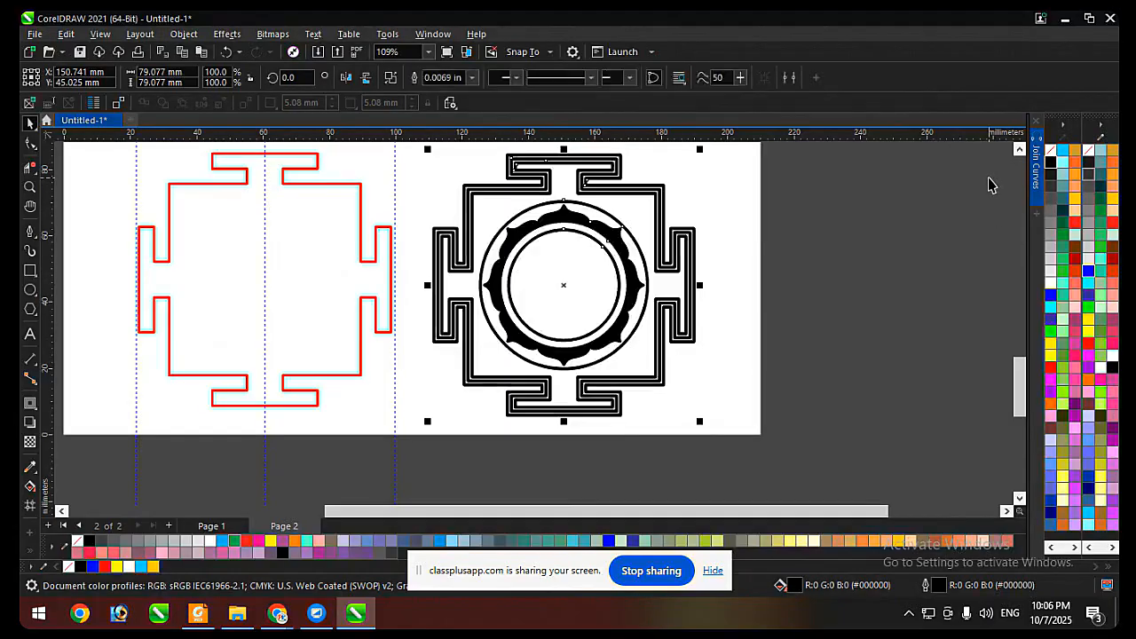
Remove the outline from the combined yantra curve and inspect its solid petal ring and border up close.
{"action": "right_click", "coordinate": [1050, 151]}
{"action": "left_click", "coordinate": [870, 222]}
{"action": "scroll", "coordinate": [647, 167], "scroll_direction": "up", "scroll_amount": 1}
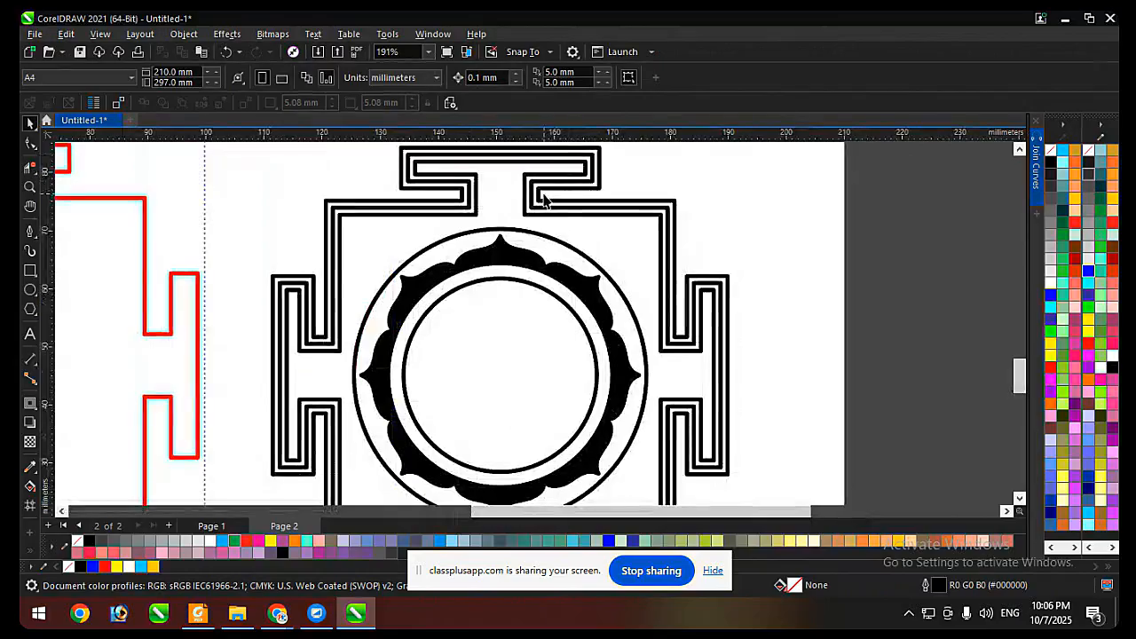
{"action": "left_click", "coordinate": [575, 282]}
{"action": "scroll", "coordinate": [578, 248], "scroll_direction": "down", "scroll_amount": 1}
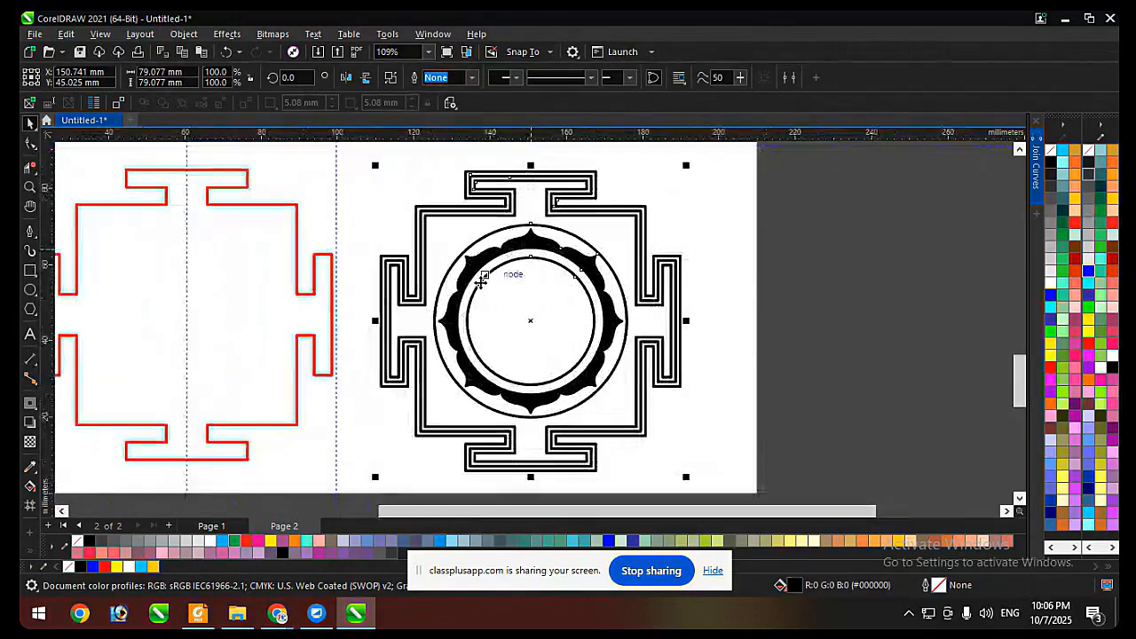
{"action": "scroll", "coordinate": [477, 258], "scroll_direction": "up", "scroll_amount": 1}
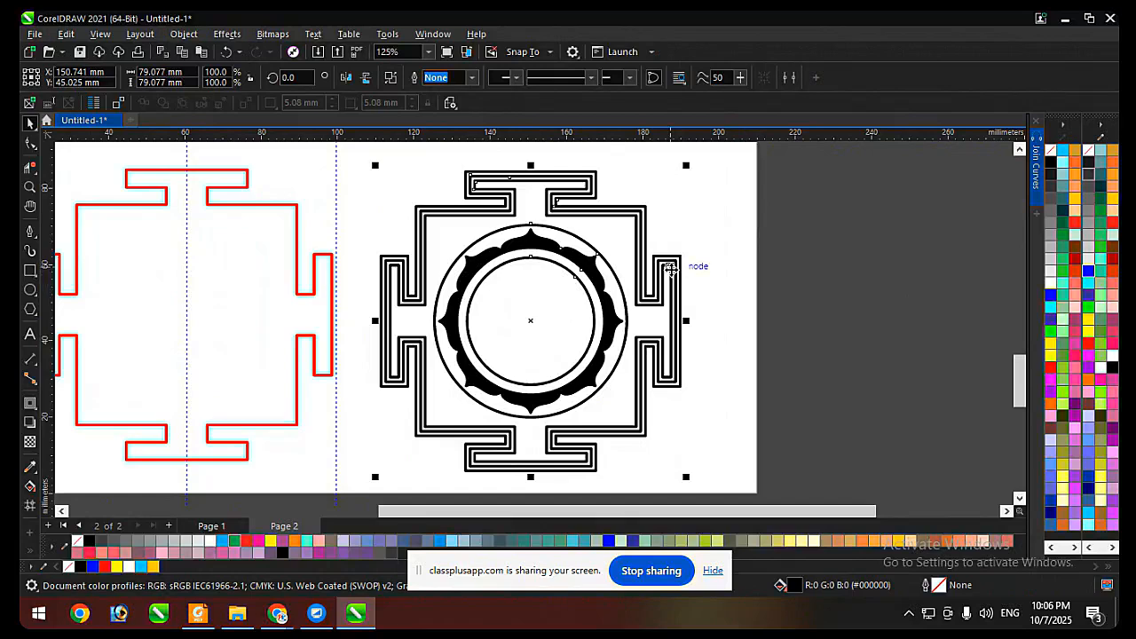
Undo the combining, petal contour deletions, break-apart and fill removal to return to the single black-filled yantra curve.
{"action": "key", "text": "ctrl+z"}
{"action": "key", "text": "ctrl+z"}
{"action": "key", "text": "ctrl+z"}
{"action": "key", "text": "ctrl+z"}
{"action": "key", "text": "ctrl+z"}
{"action": "key", "text": "ctrl+z"}
{"action": "key", "text": "ctrl+z"}
{"action": "key", "text": "ctrl+z"}
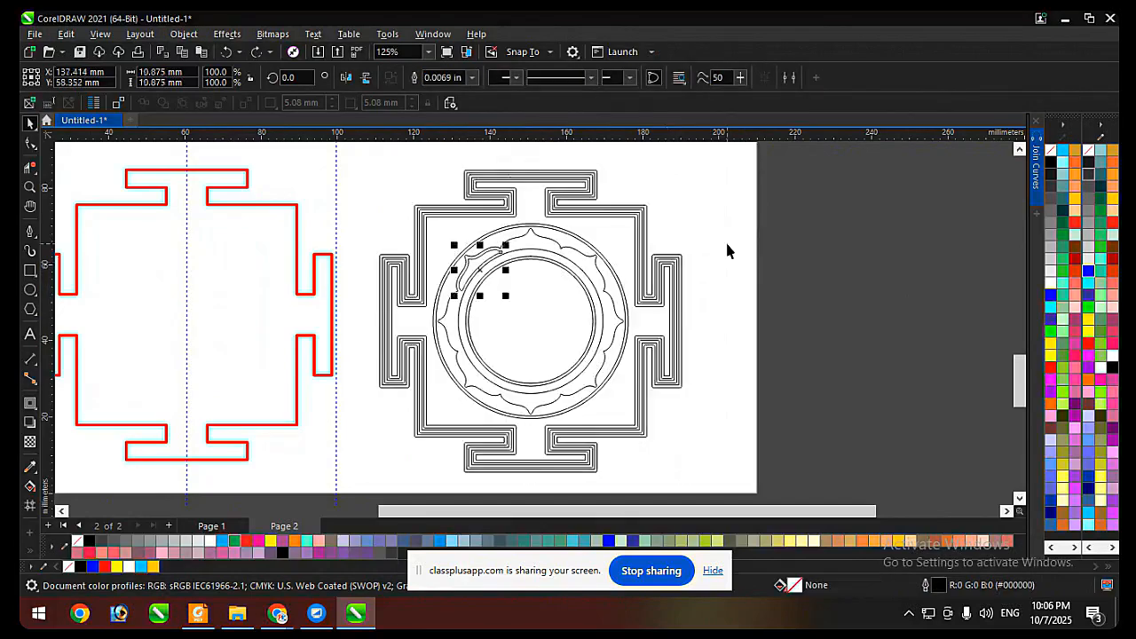
{"action": "key", "text": "ctrl+z"}
{"action": "key", "text": "ctrl+z"}
{"action": "key", "text": "ctrl+z"}
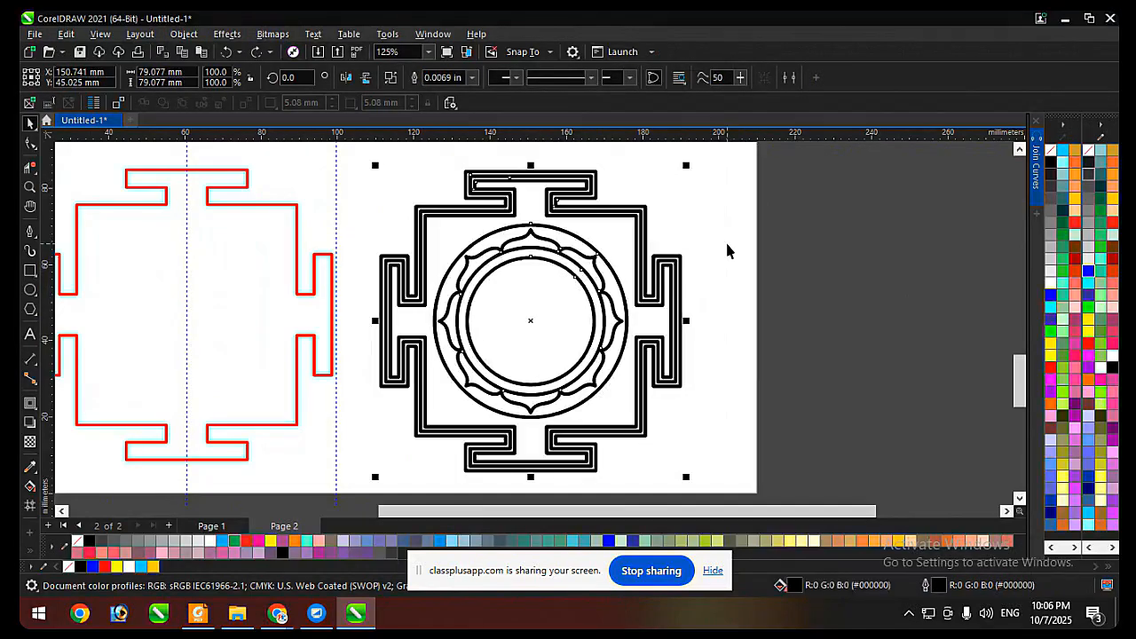
Remove the outline from the black-filled yantra curve, keeping its fill.
{"action": "key", "text": "Escape"}
{"action": "left_click", "coordinate": [602, 211]}
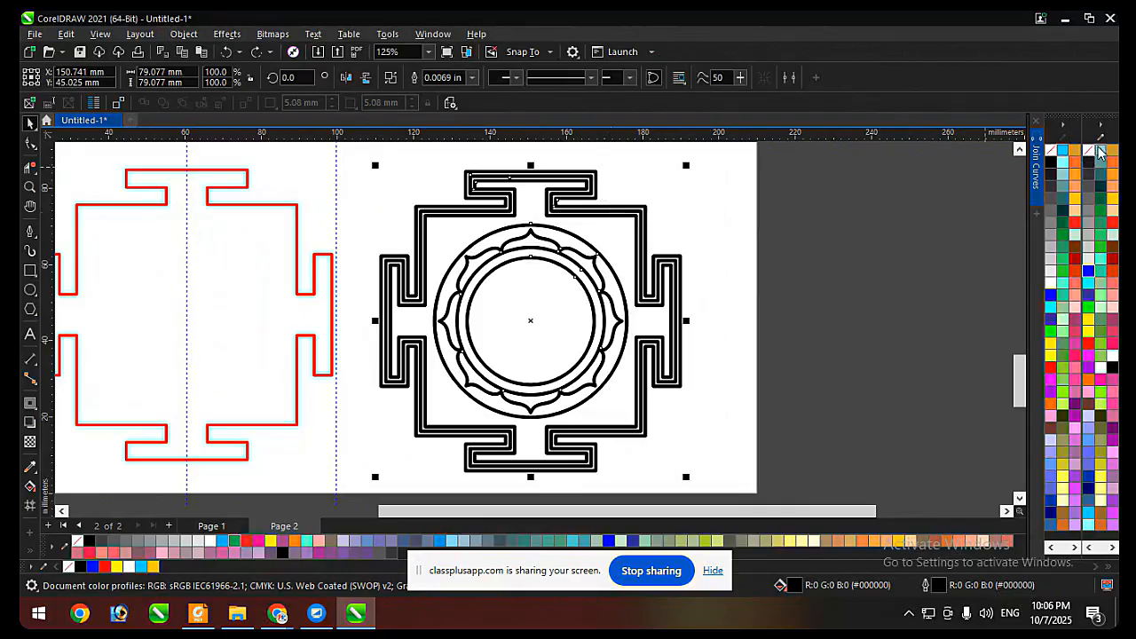
{"action": "left_click", "coordinate": [780, 260]}
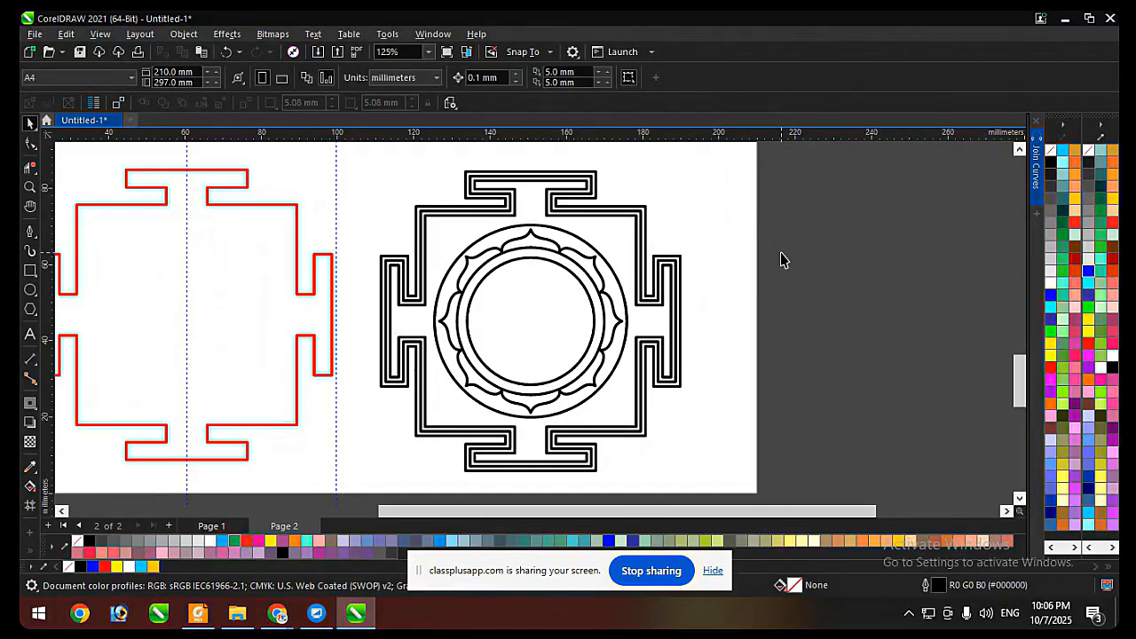
Examine the grey necklace sketch image on Page 2 up close and compare it with the other designs.
{"action": "scroll", "coordinate": [743, 347], "scroll_direction": "down", "scroll_amount": 3}
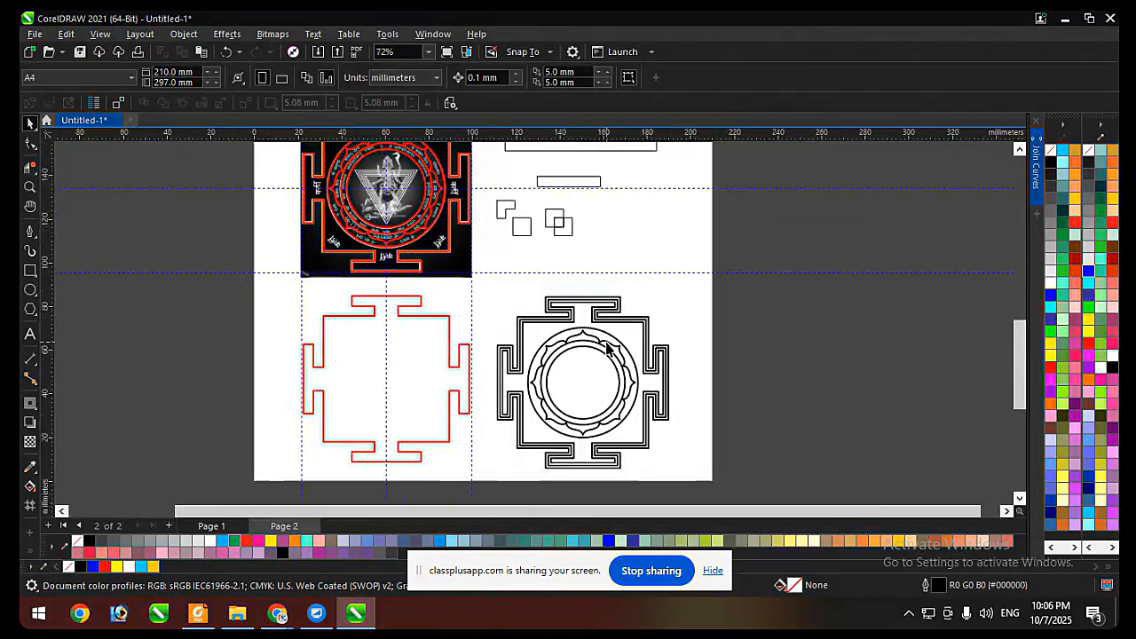
{"action": "scroll", "coordinate": [607, 348], "scroll_direction": "down", "scroll_amount": 2}
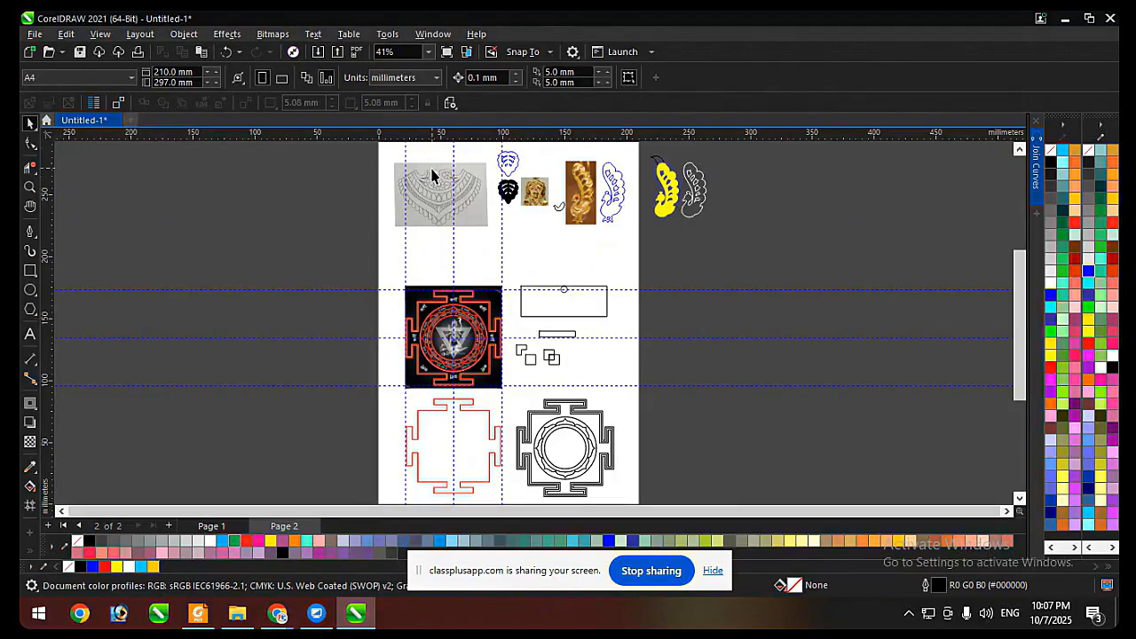
{"action": "scroll", "coordinate": [433, 195], "scroll_direction": "up", "scroll_amount": 4}
{"action": "scroll", "coordinate": [435, 323], "scroll_direction": "down", "scroll_amount": 2}
{"action": "scroll", "coordinate": [433, 289], "scroll_direction": "up", "scroll_amount": 3}
{"action": "left_click", "coordinate": [458, 297]}
{"action": "scroll", "coordinate": [418, 191], "scroll_direction": "down", "scroll_amount": 1}
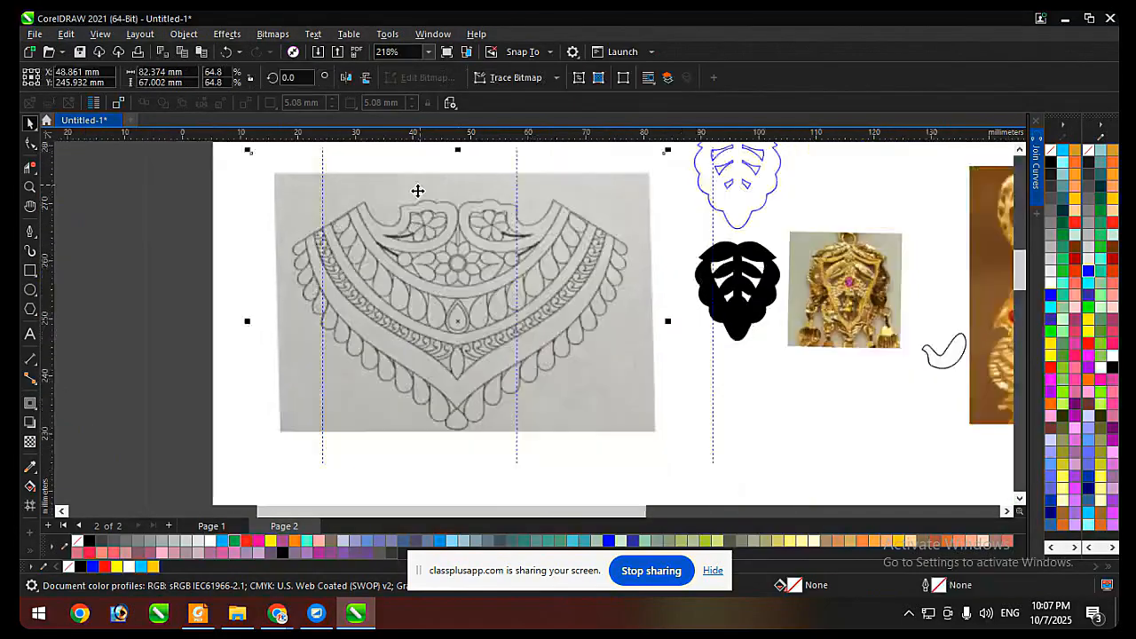
{"action": "scroll", "coordinate": [457, 254], "scroll_direction": "up", "scroll_amount": 1}
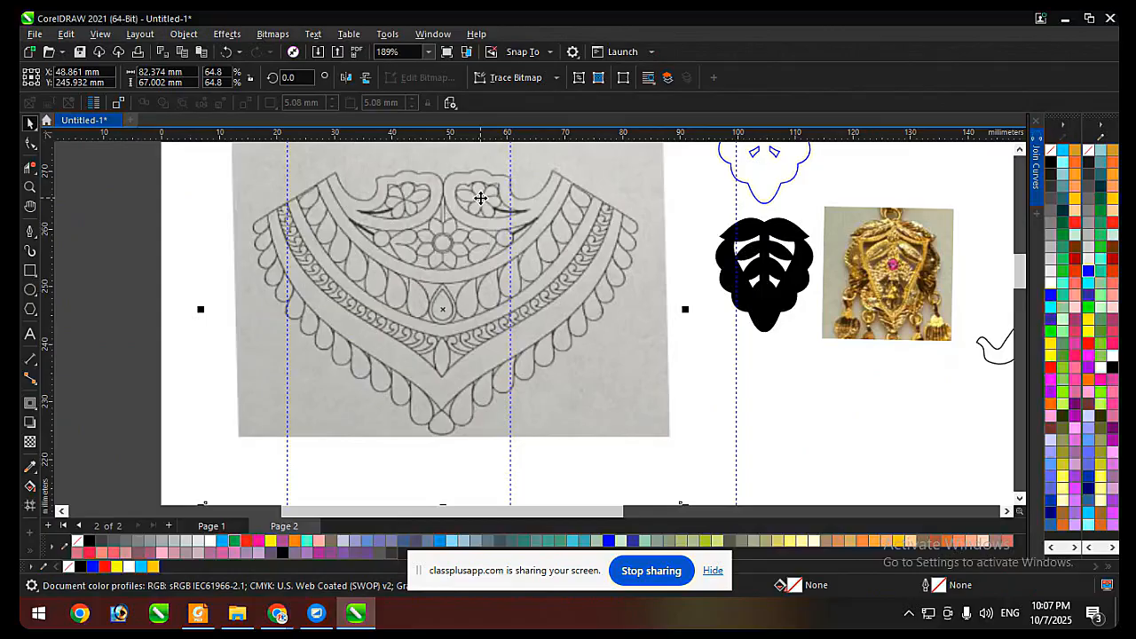
{"action": "scroll", "coordinate": [480, 197], "scroll_direction": "down", "scroll_amount": 4}
{"action": "scroll", "coordinate": [526, 258], "scroll_direction": "up", "scroll_amount": 2}
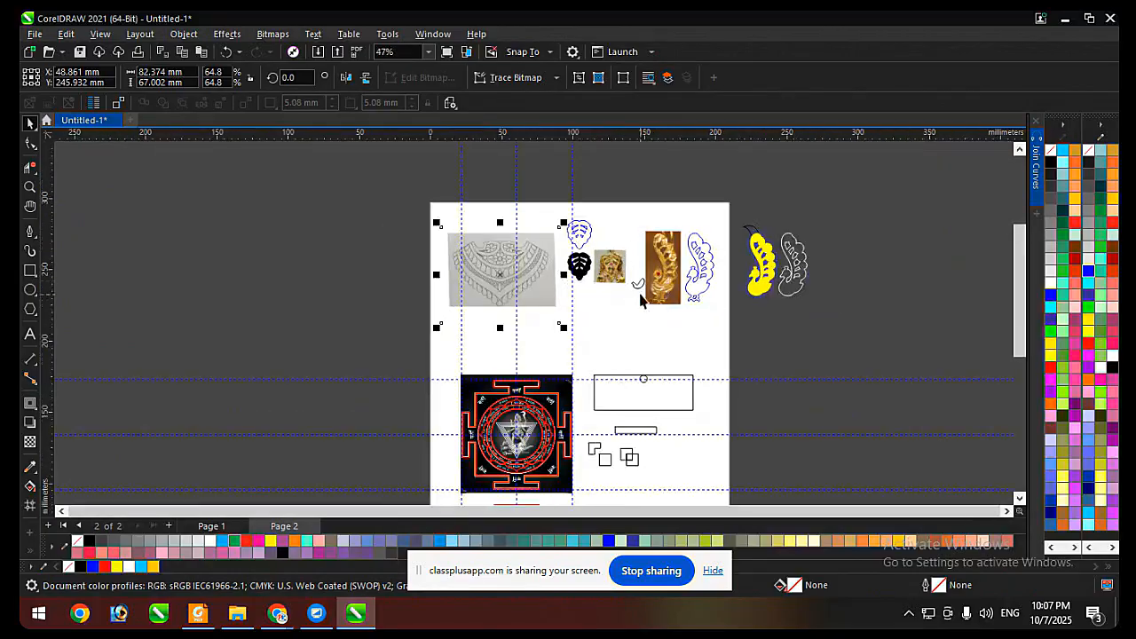
{"action": "scroll", "coordinate": [526, 259], "scroll_direction": "up", "scroll_amount": 1}
{"action": "left_click", "coordinate": [526, 258]}
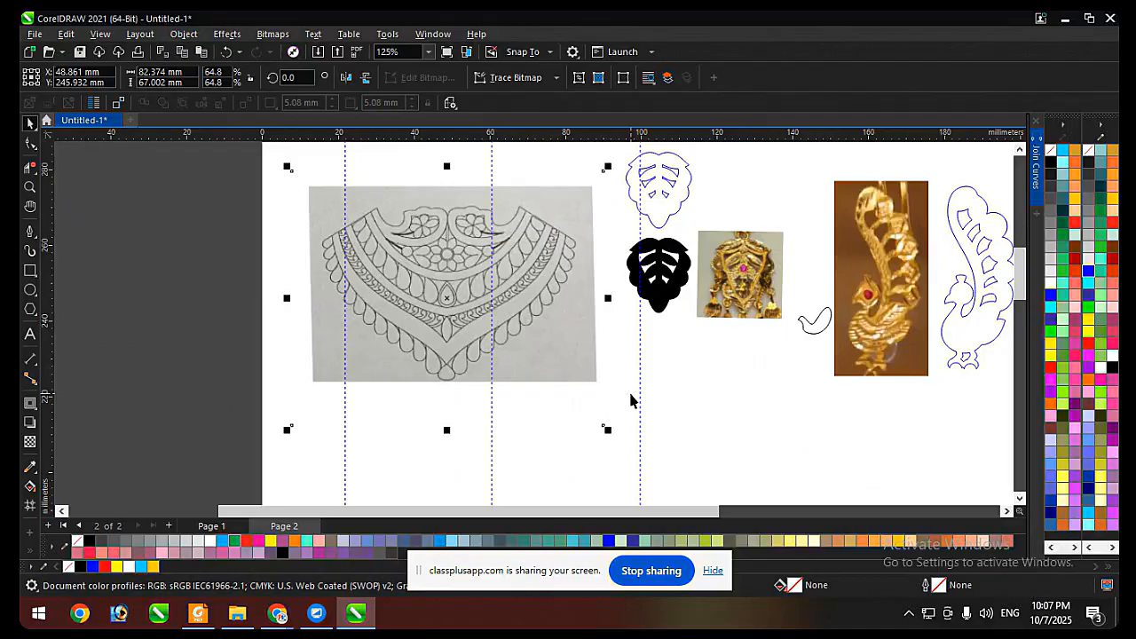
{"action": "scroll", "coordinate": [630, 400], "scroll_direction": "down", "scroll_amount": 5}
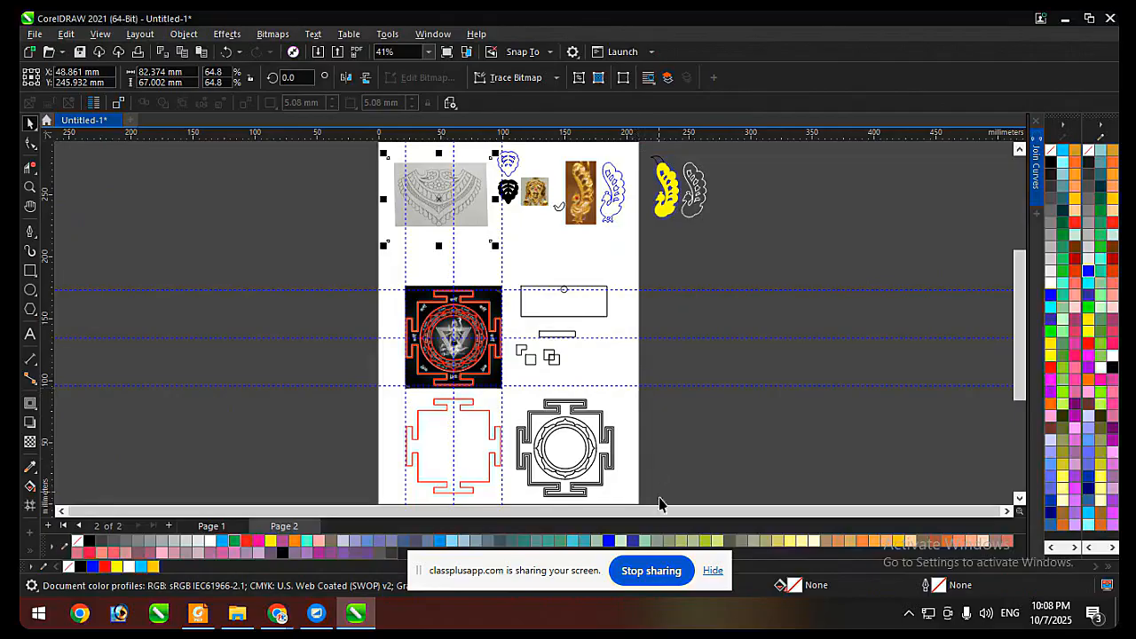
Stop sharing the screen with classplusapp.com.
{"action": "left_click", "coordinate": [651, 571]}
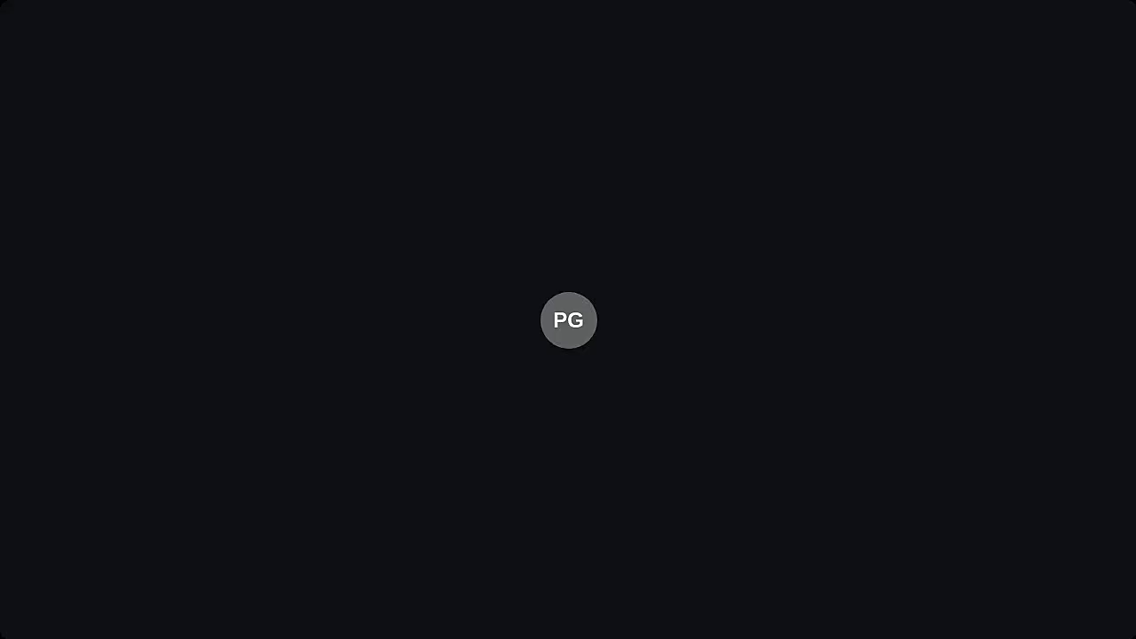